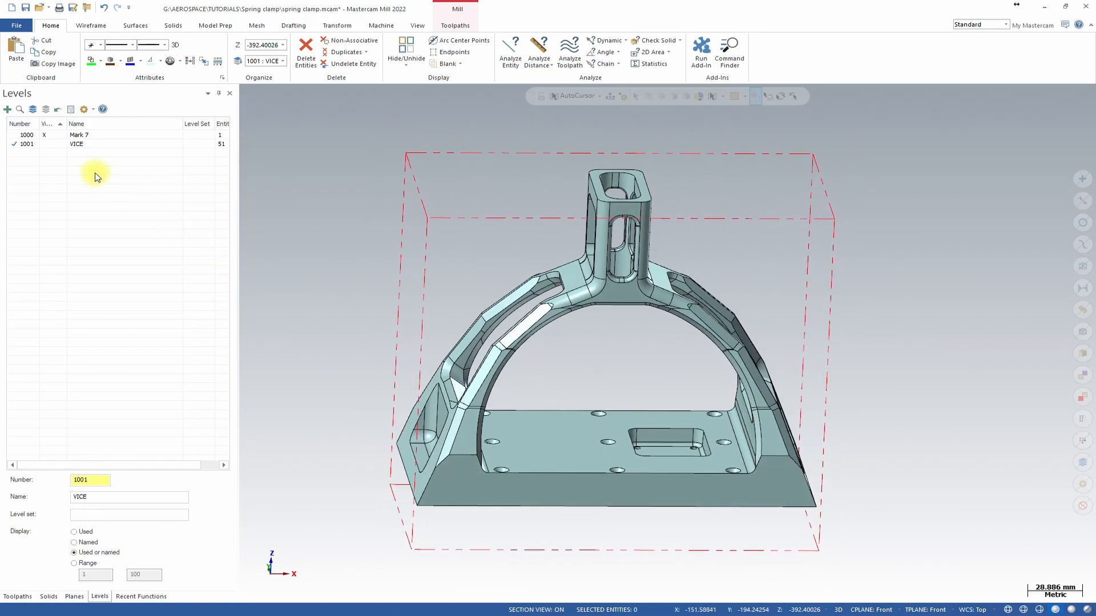
Make the VICE level visible in the level list.
left_click(47, 144)
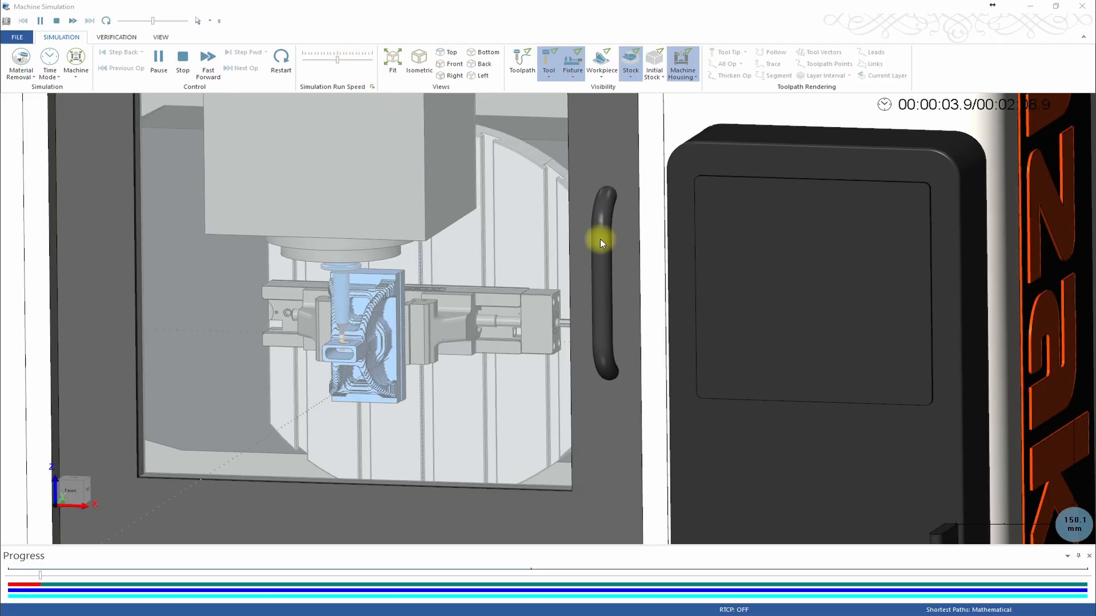
Hide the machine housing in the machine simulation and orbit and zoom to inspect the part in the vice.
left_click(683, 63)
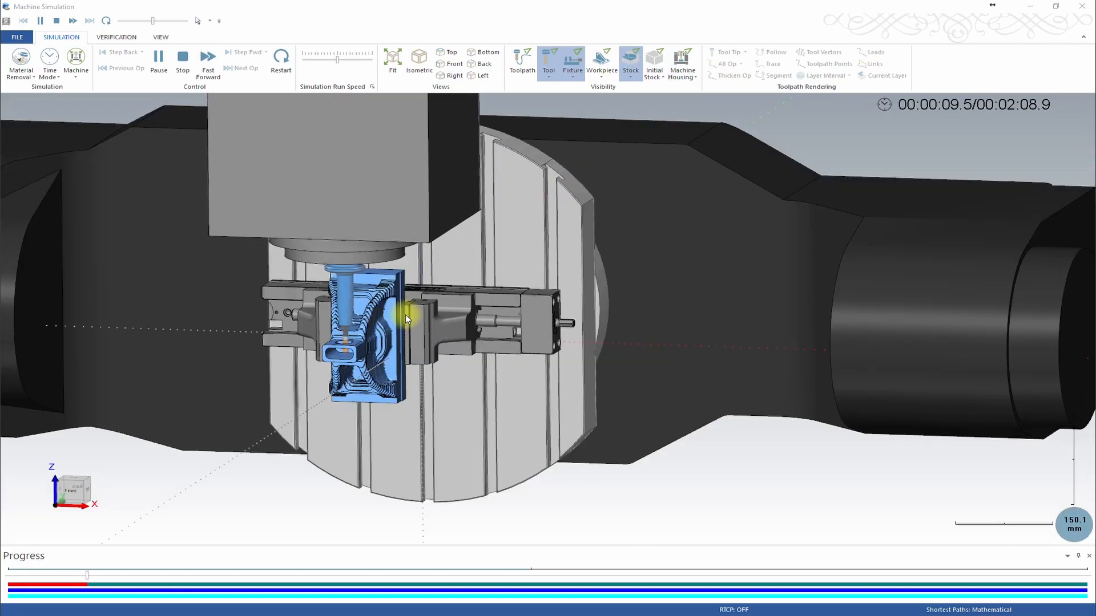
middle_click_drag(406, 314, 731, 309)
scroll(719, 307, "down", 3)
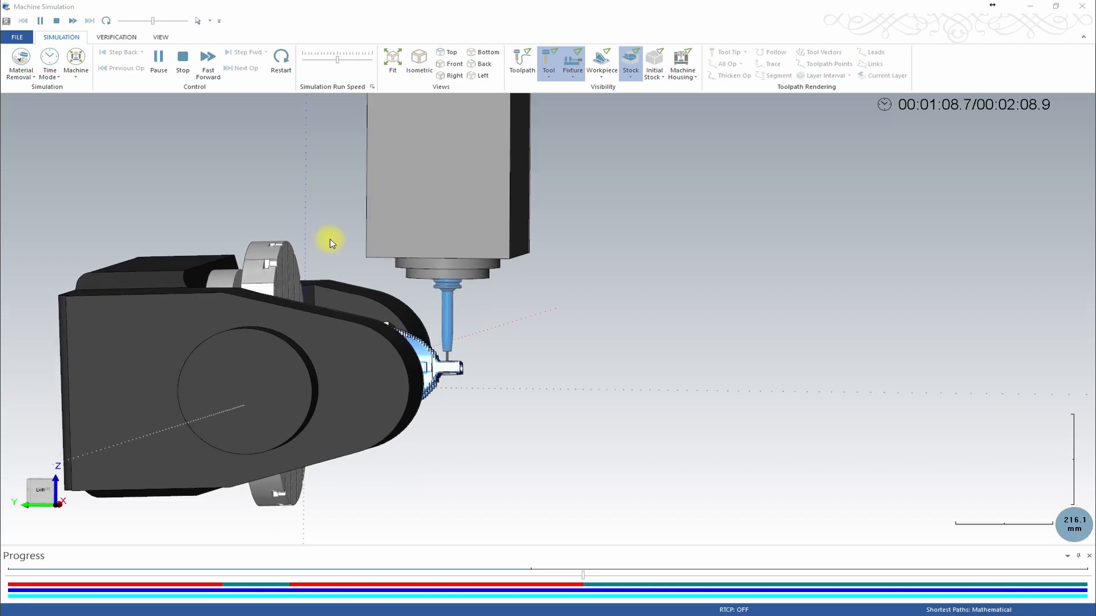
middle_click_drag(595, 350, 548, 340)
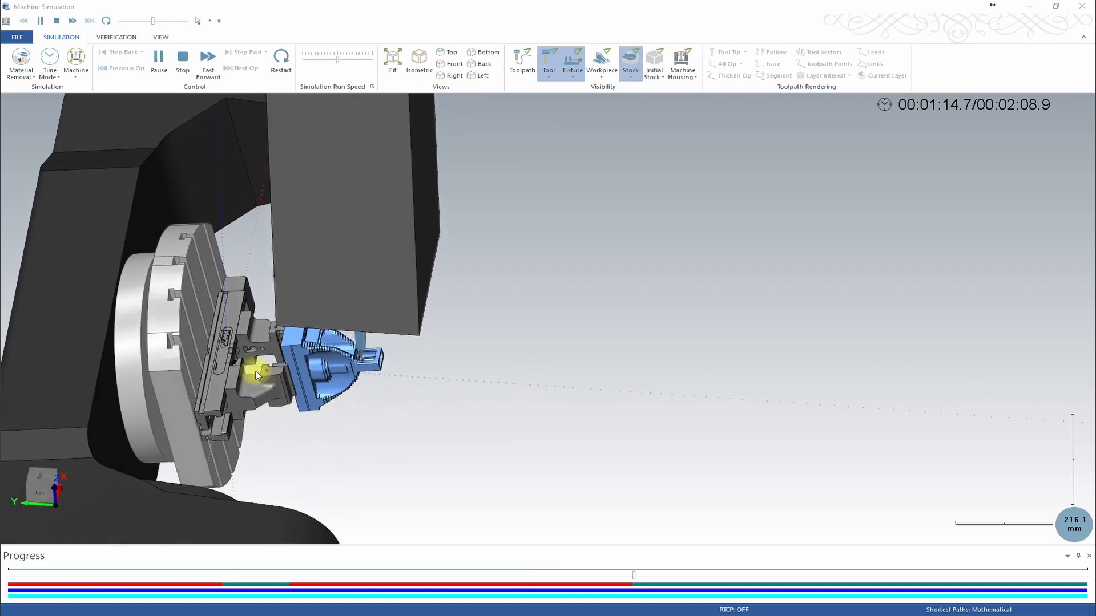
middle_click_drag(257, 246, 251, 292)
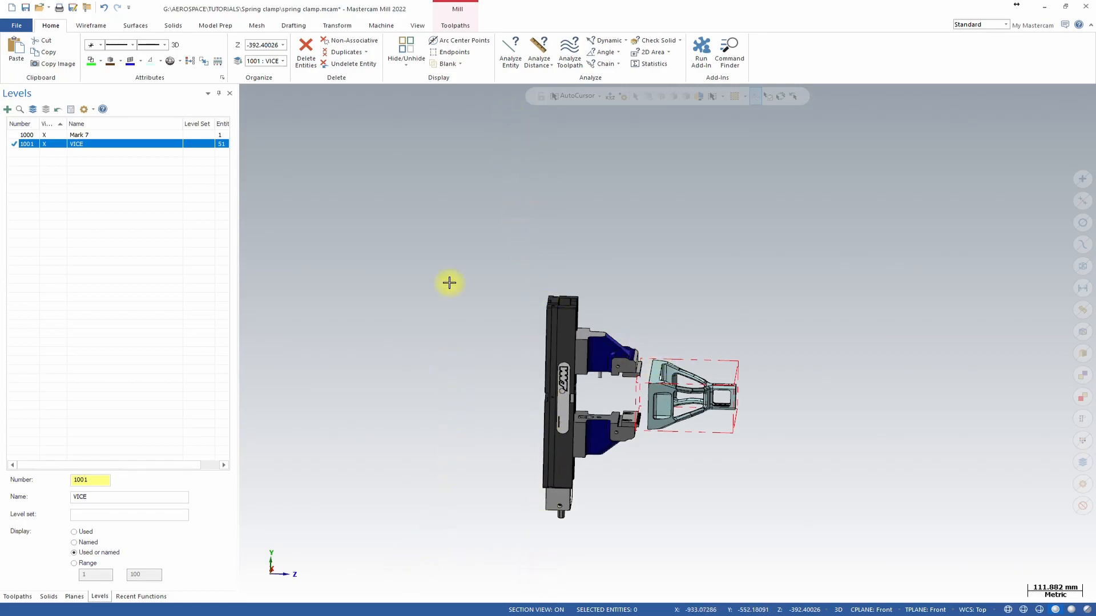
Review the machine group's rectangular stock setup and close the properties dialog.
middle_click_drag(676, 369, 712, 321)
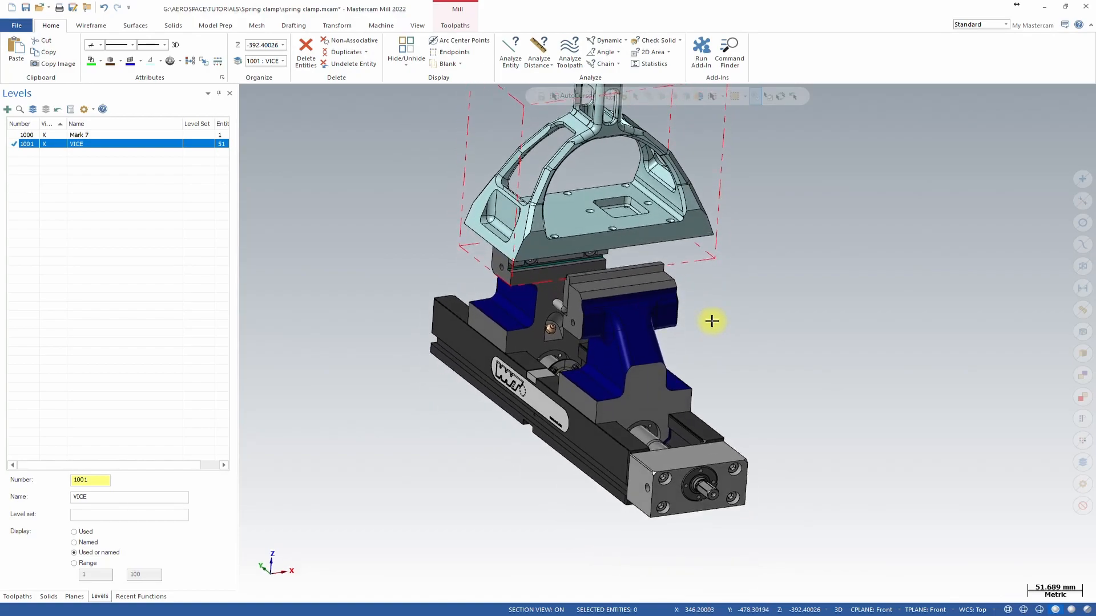
middle_click_drag(521, 286, 358, 269)
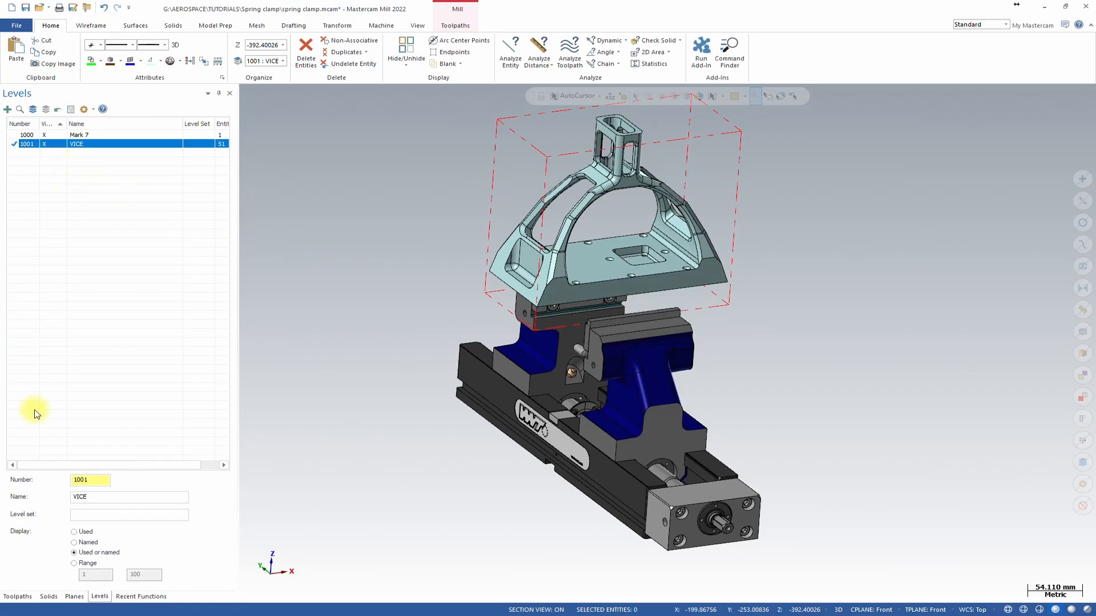
left_click(14, 596)
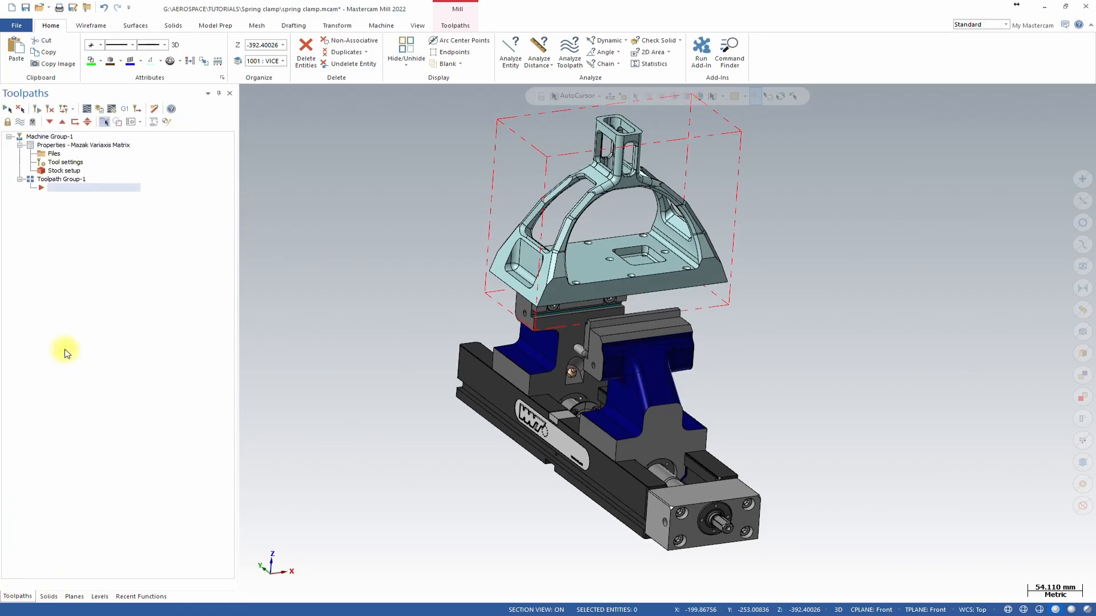
double_click(59, 172)
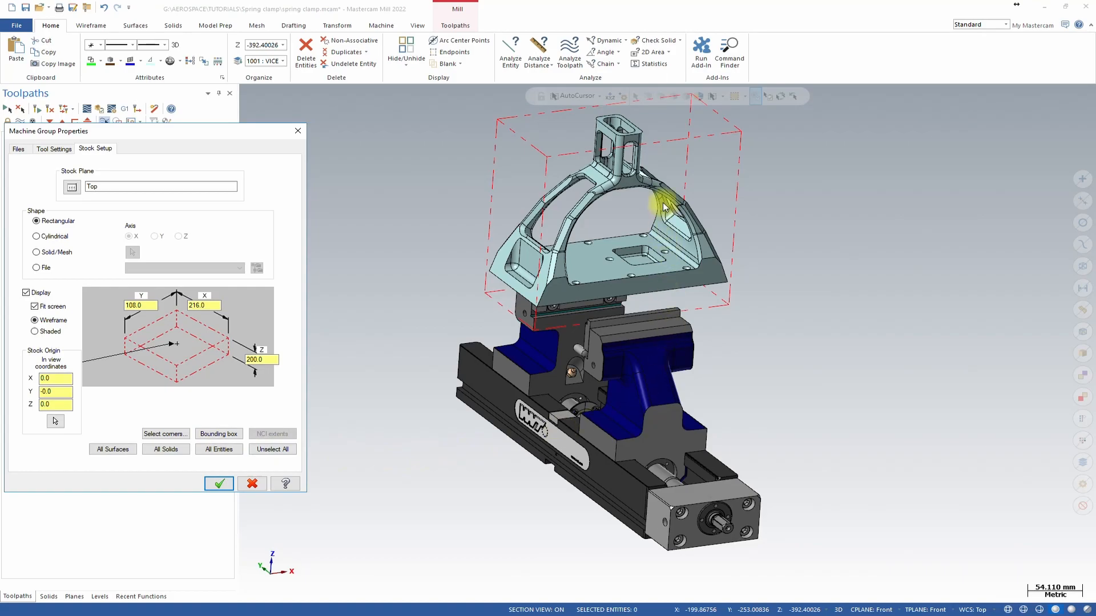
scroll(665, 171, "up", 5)
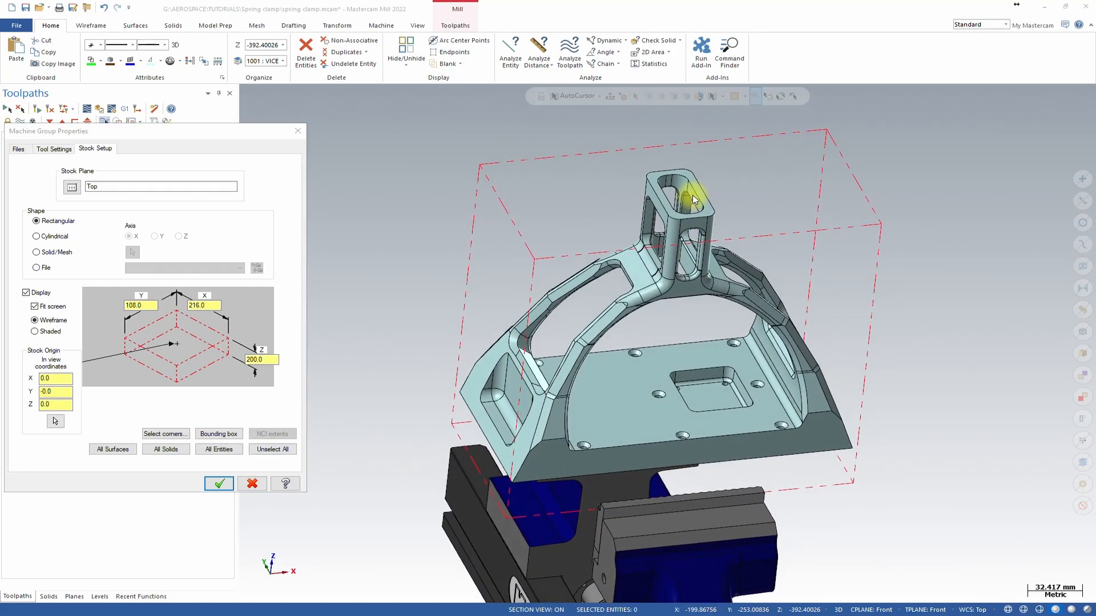
left_click(217, 484)
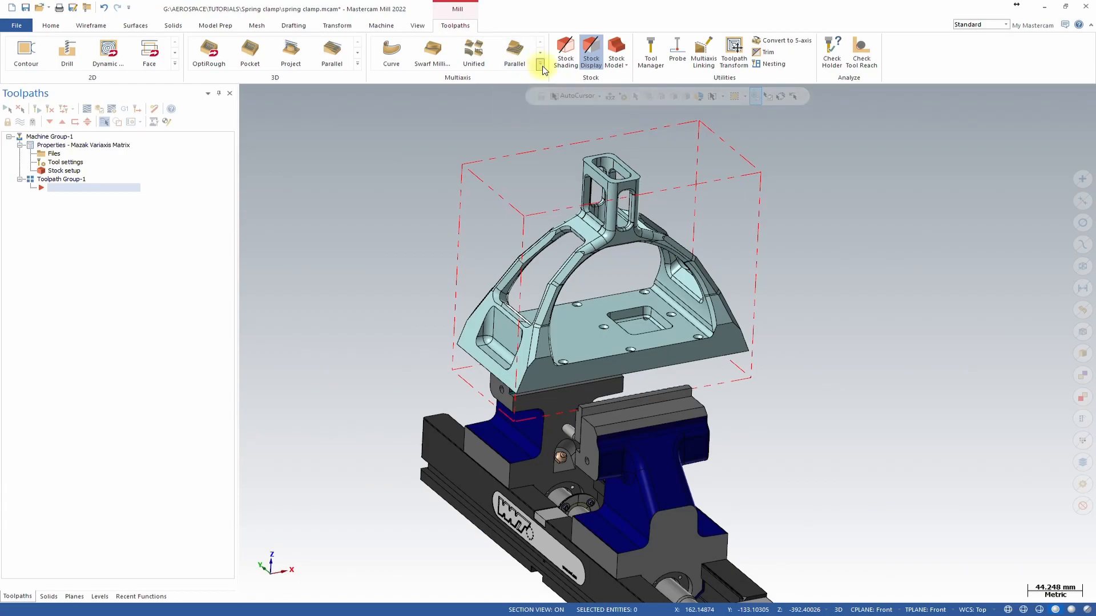
Start a multiaxis Pocketing toolpath and select the 20MM x R2.0 L/S Bullnose tool.
left_click(540, 64)
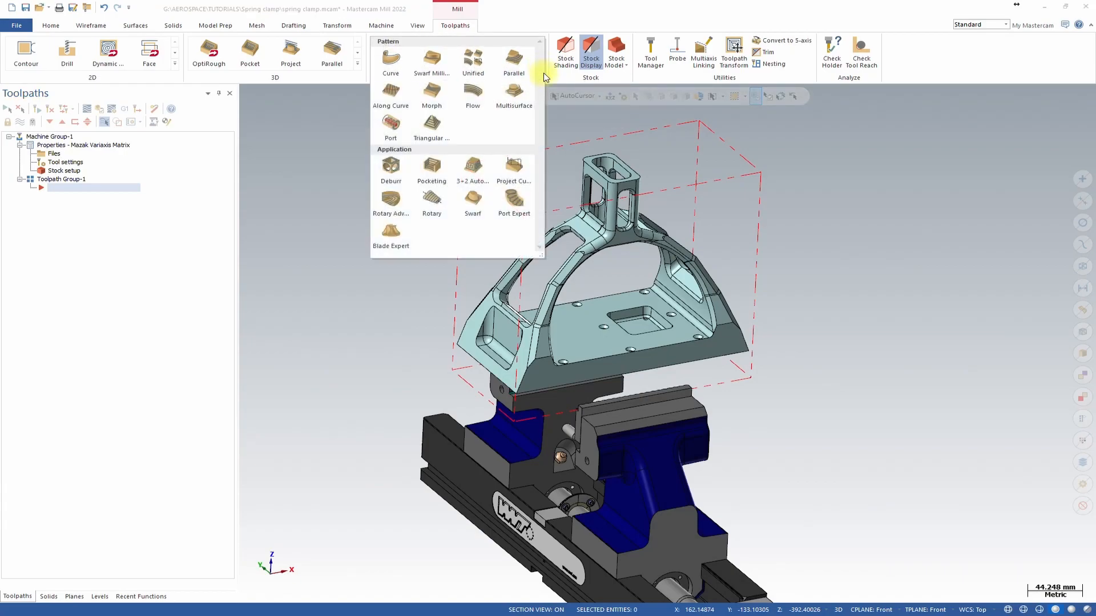
left_click(437, 171)
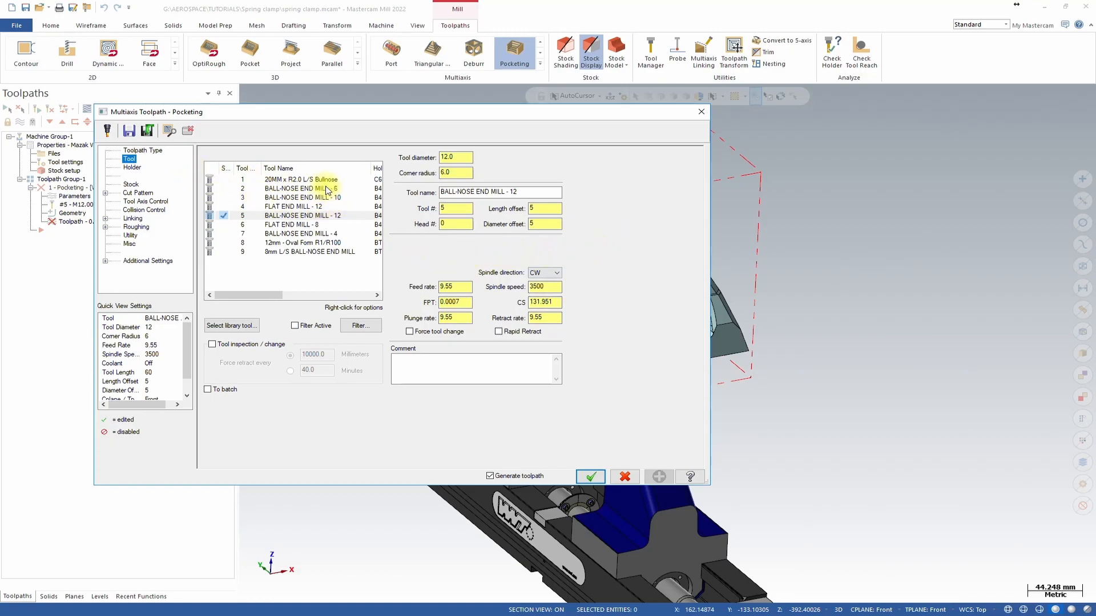
left_click(269, 180)
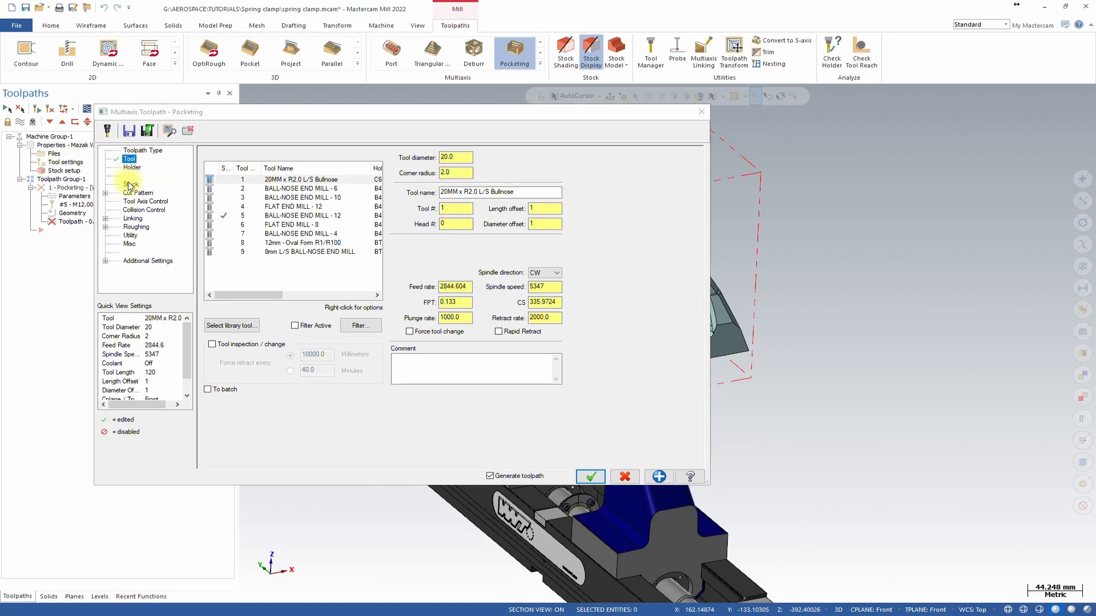
Enable the Stock option for the toolpath using the job setup stock.
left_click(130, 184)
left_click(209, 149)
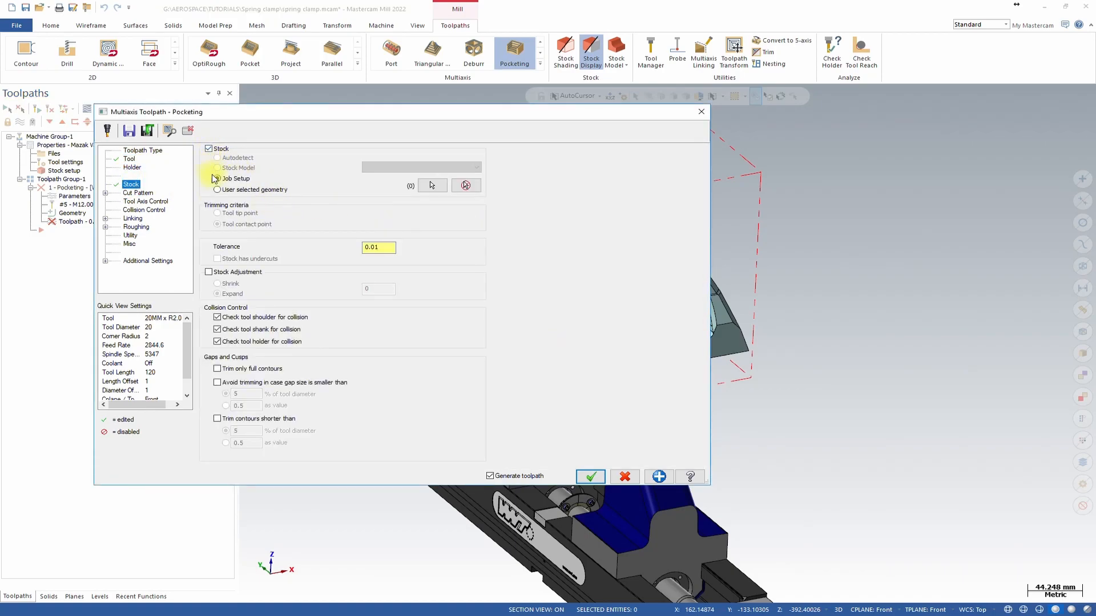
Select the whole part solid as machining geometry and set its stock to leave to 0.3.
left_click(134, 194)
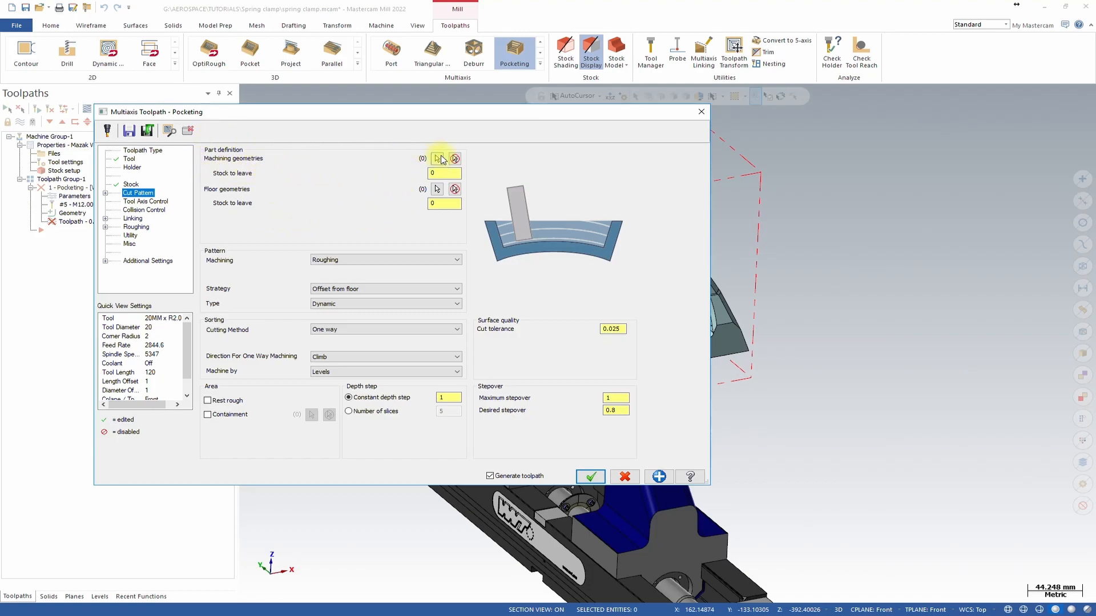
left_click(437, 159)
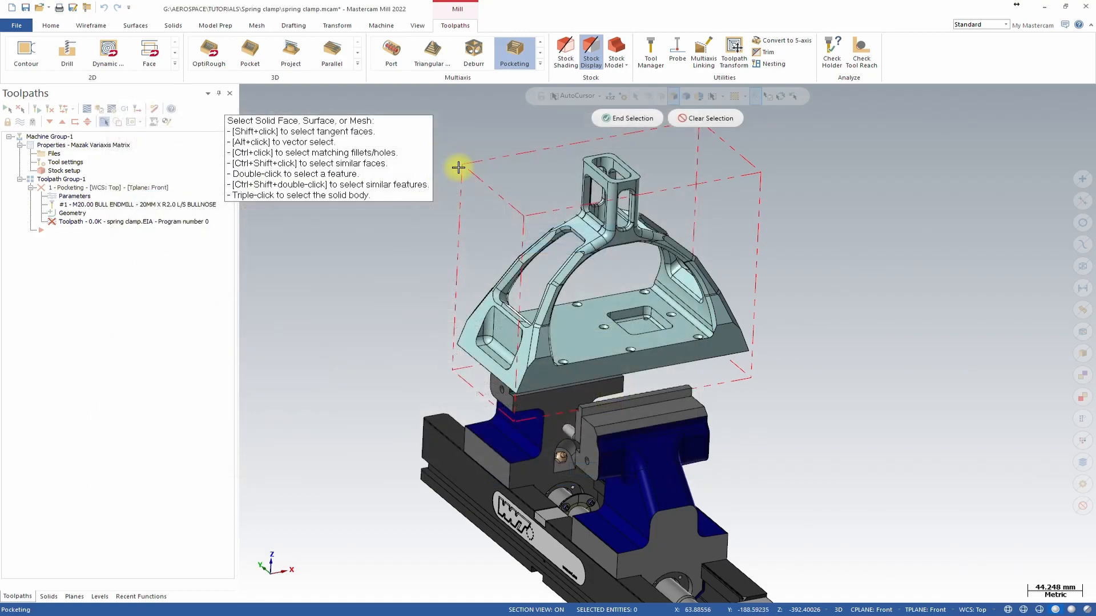
triple_click(590, 331)
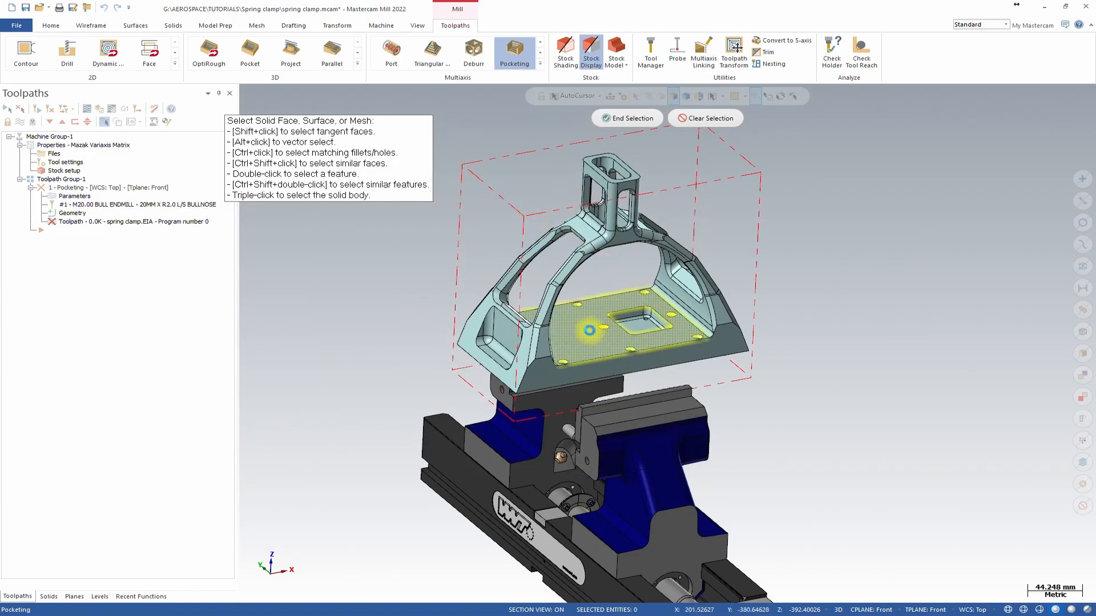
left_click(634, 119)
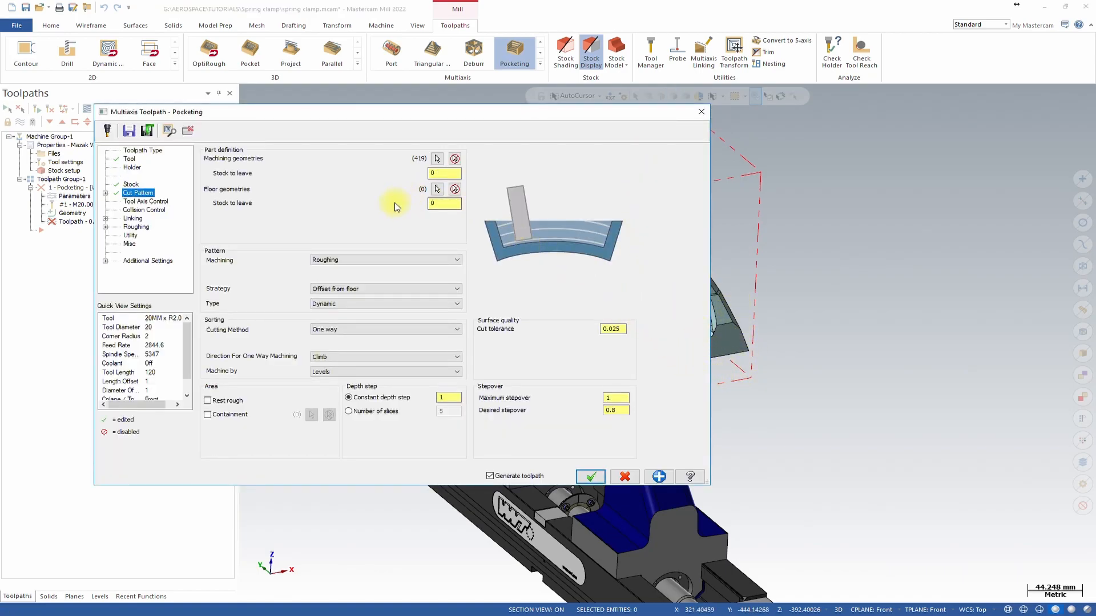
left_click(452, 174)
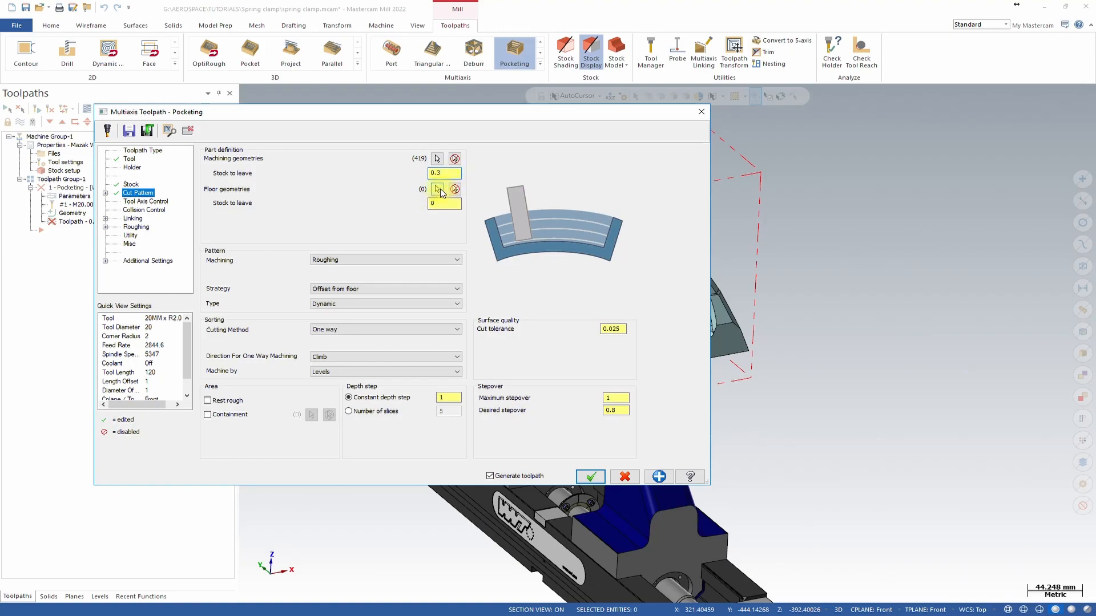
Pick the part's large flat top face as the floor geometry.
left_click(438, 189)
mouse_move(571, 321)
middle_mouse_down()
mouse_move(502, 274)
mouse_move(680, 172)
mouse_move(582, 306)
mouse_move(527, 358)
mouse_move(553, 391)
middle_mouse_up()
scroll(599, 342, "up", 2)
scroll(517, 361, "up", 2)
middle_click_drag(1015, 459, 930, 438)
scroll(770, 419, "down", 2)
scroll(577, 284, "down", 3)
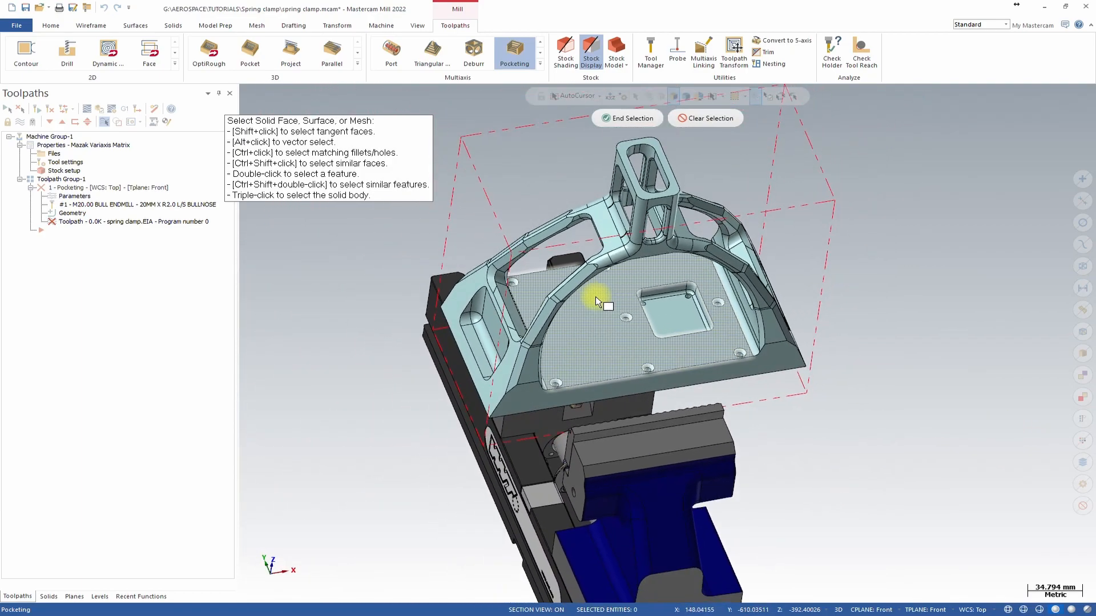
left_click(620, 298)
left_click(642, 117)
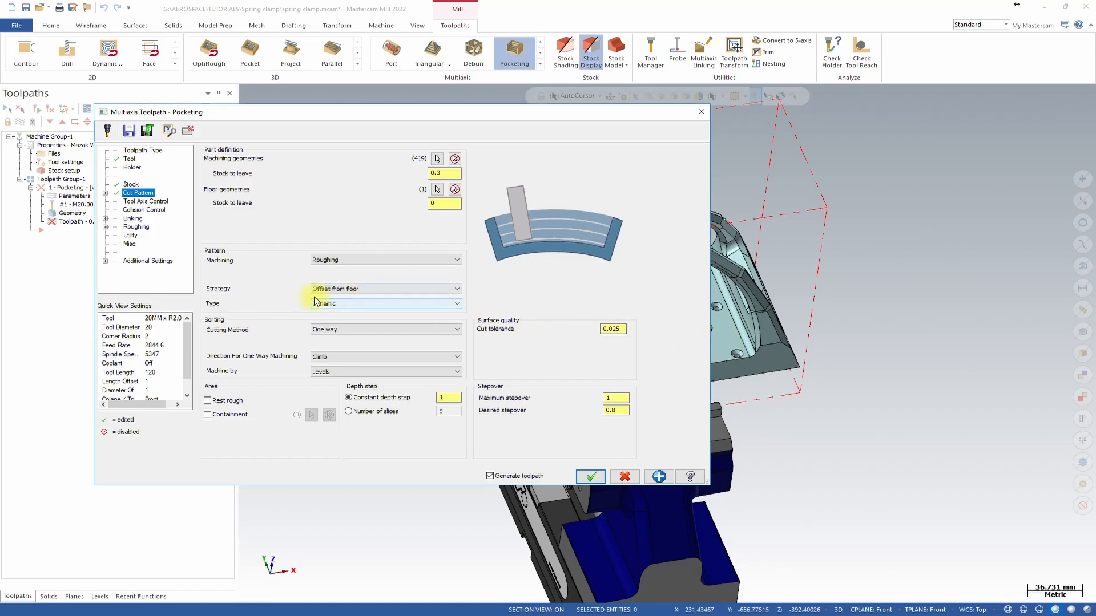
Set the cutting method to Zigzag and the conventional feed rate to 2000.
left_click(368, 333)
left_click(365, 345)
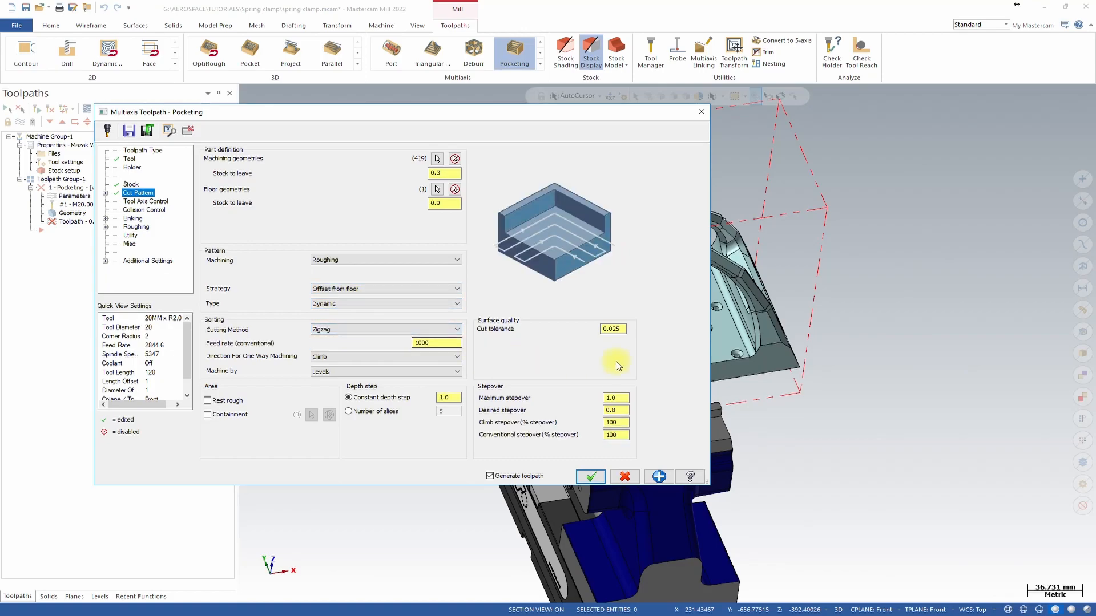
middle_click_drag(778, 351, 720, 311)
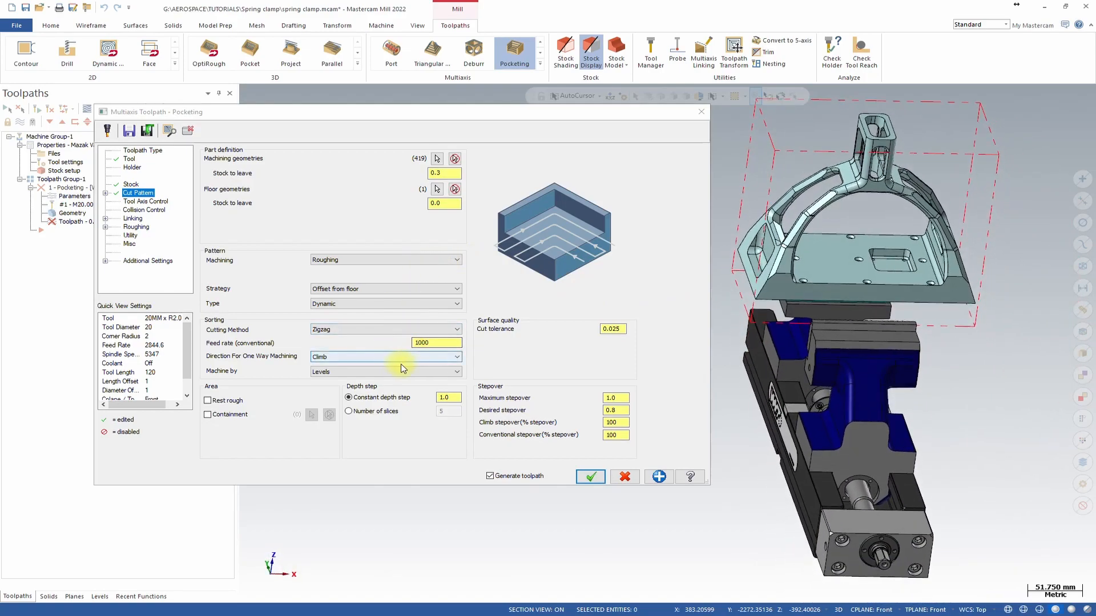
double_click(447, 343)
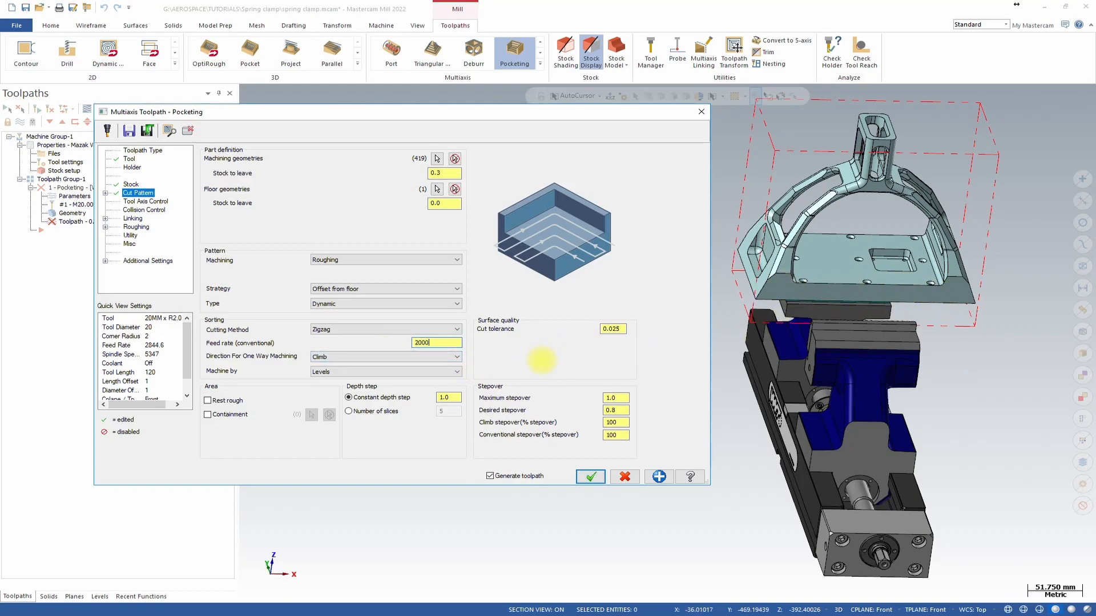
Set the Machine by option to Regions.
left_click(361, 376)
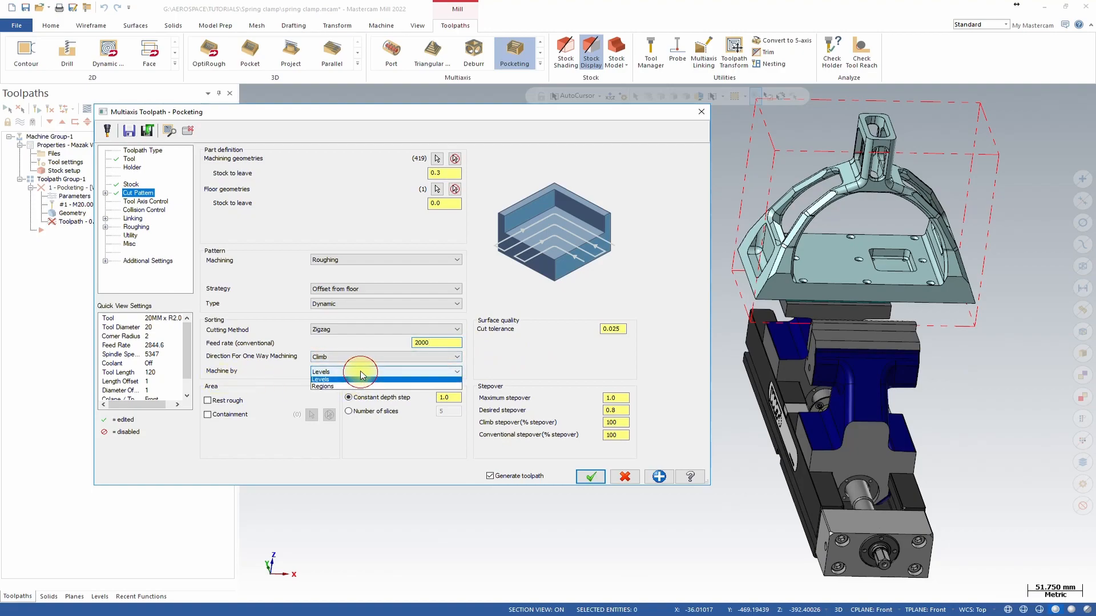
left_click(361, 393)
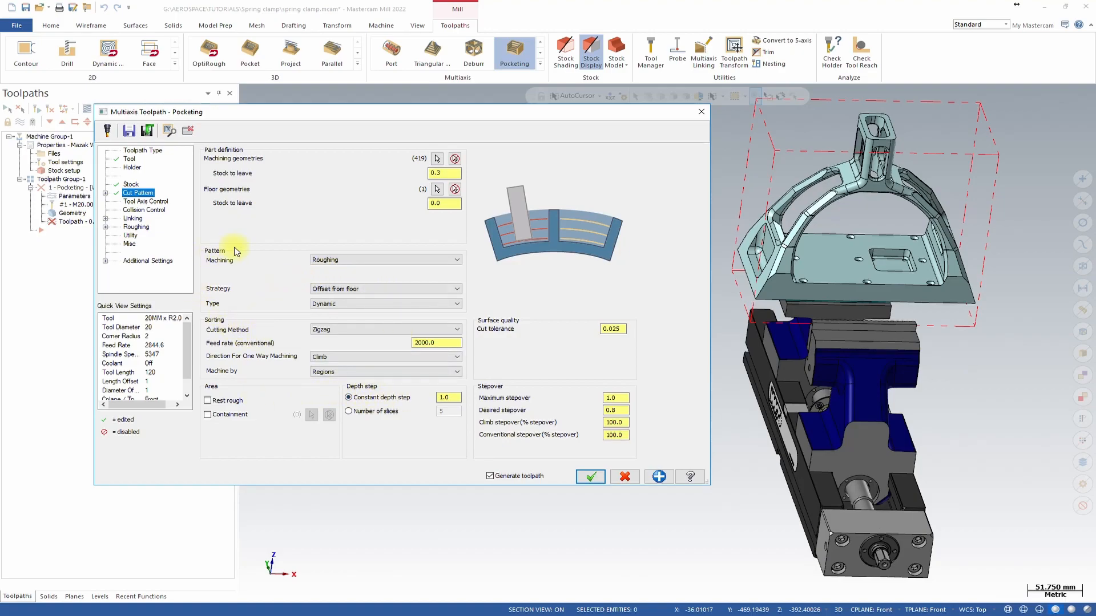
Open the bullnose tool's geometry definition to review it, then cancel.
left_click(129, 159)
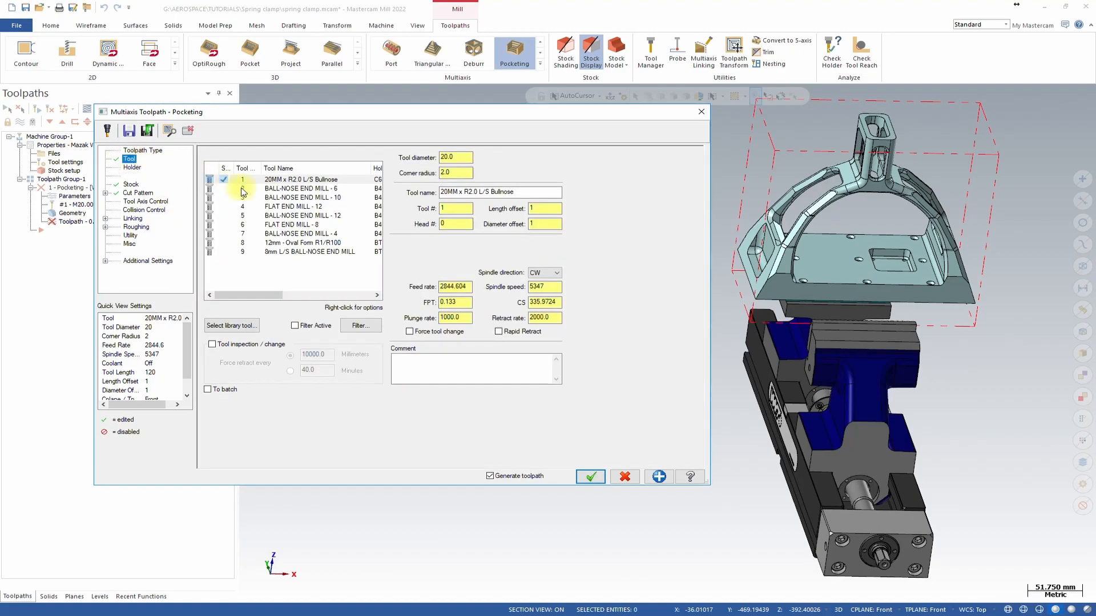
double_click(299, 179)
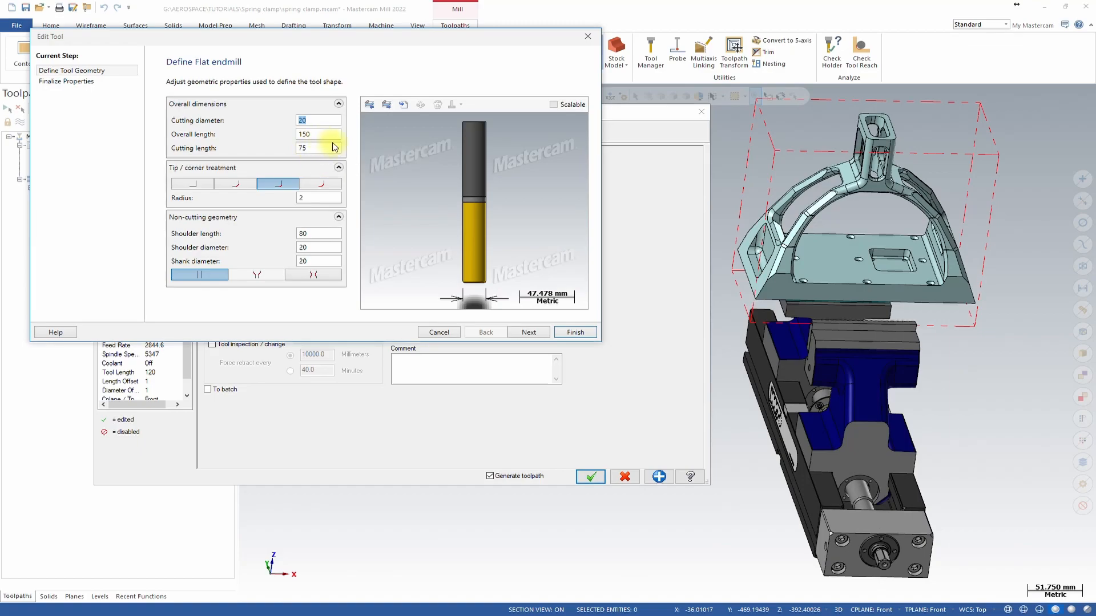
key("Escape")
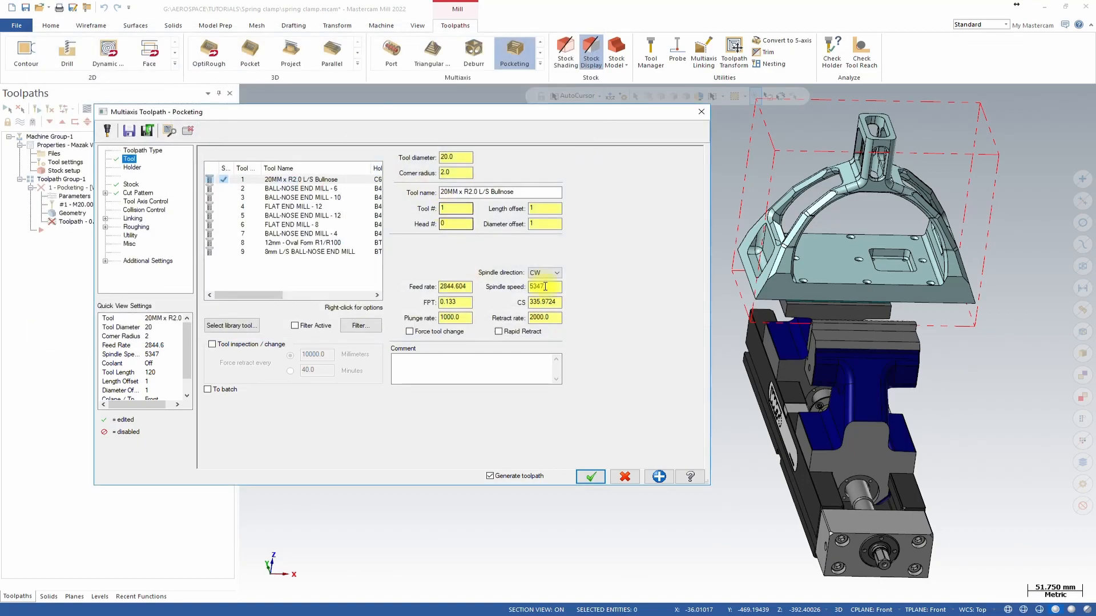
Set the constant depth step to 50 in the cut pattern settings.
left_click(137, 193)
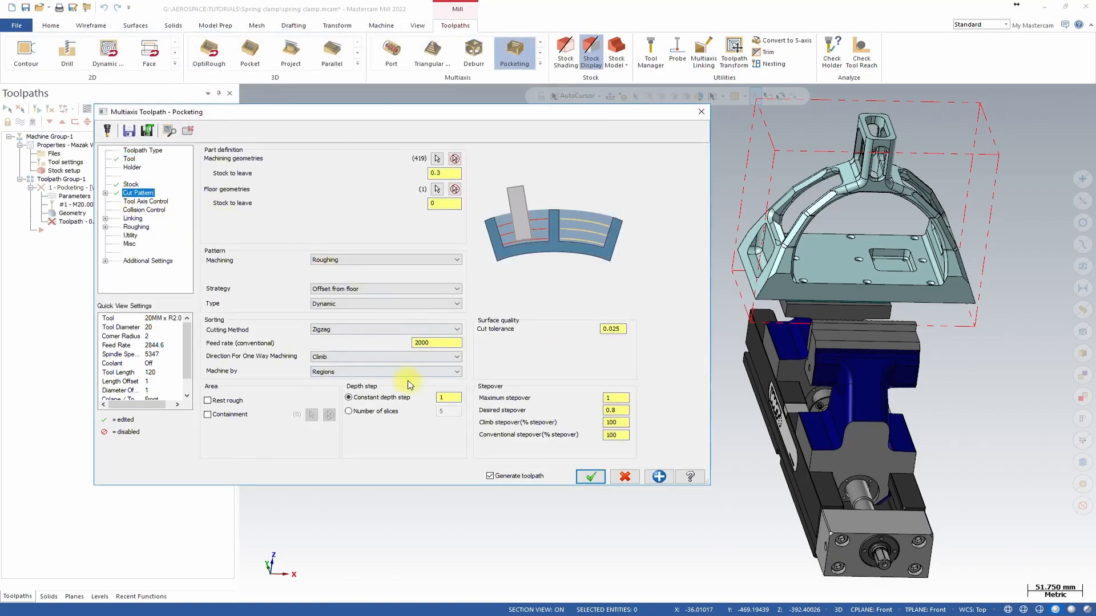
left_click(442, 399)
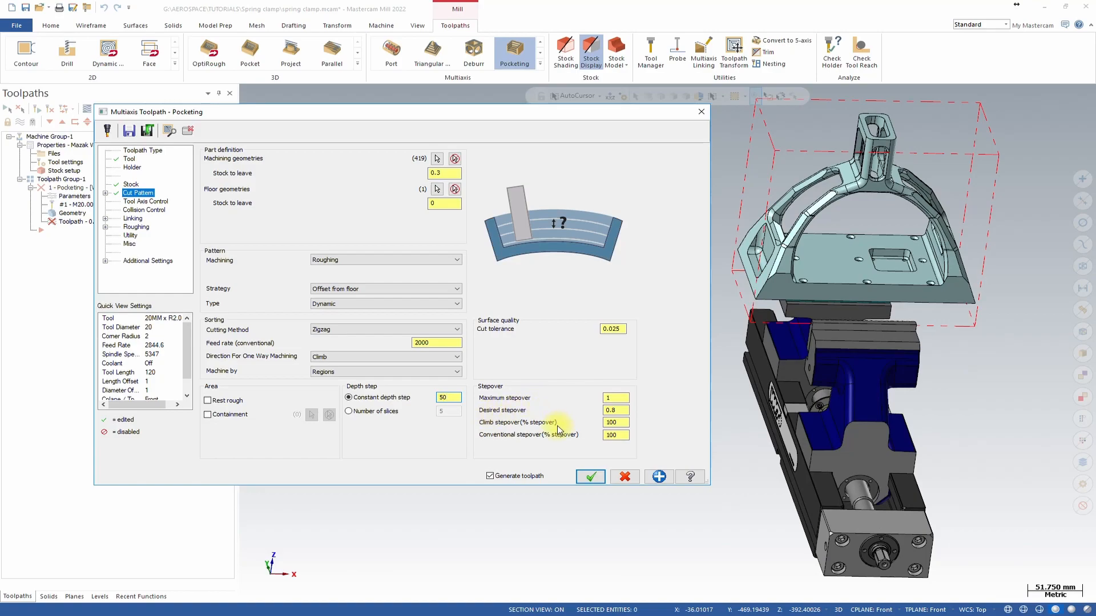
Set the maximum stepover to 3 and the cut tolerance to 0.05.
left_click(616, 411)
left_click(627, 402)
left_click_drag(619, 400, 577, 399)
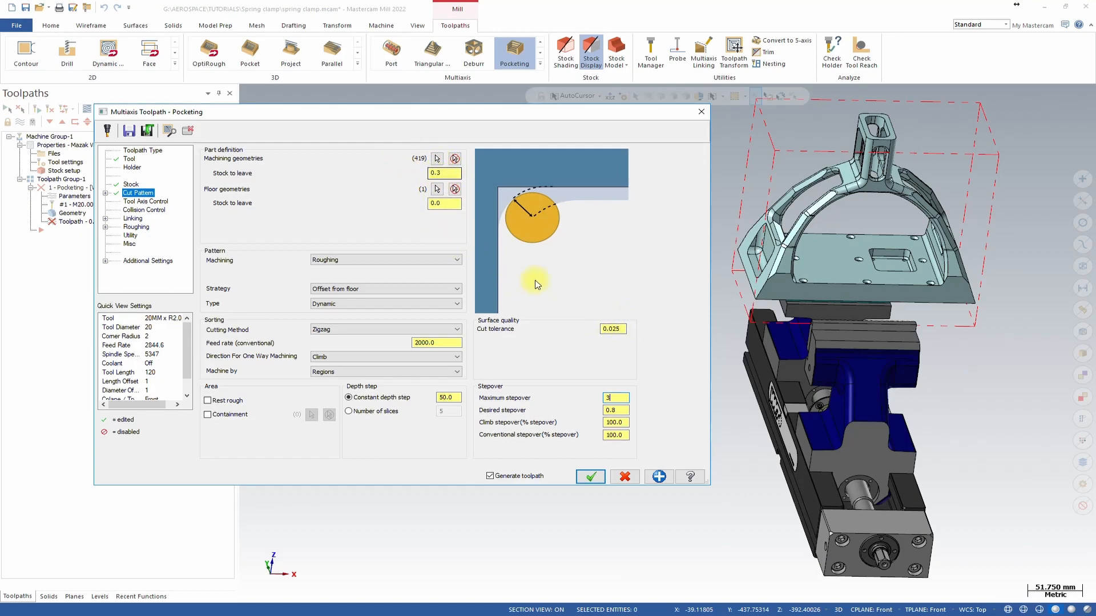
left_click(614, 329)
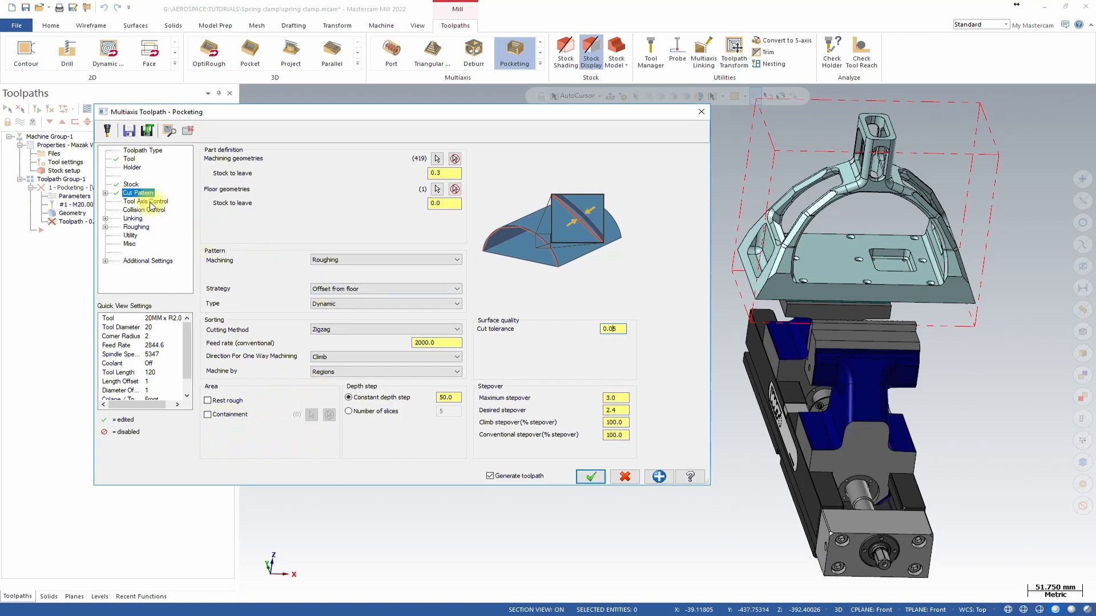
Enable intermediate slices in the cut pattern's depth step settings.
left_click(104, 192)
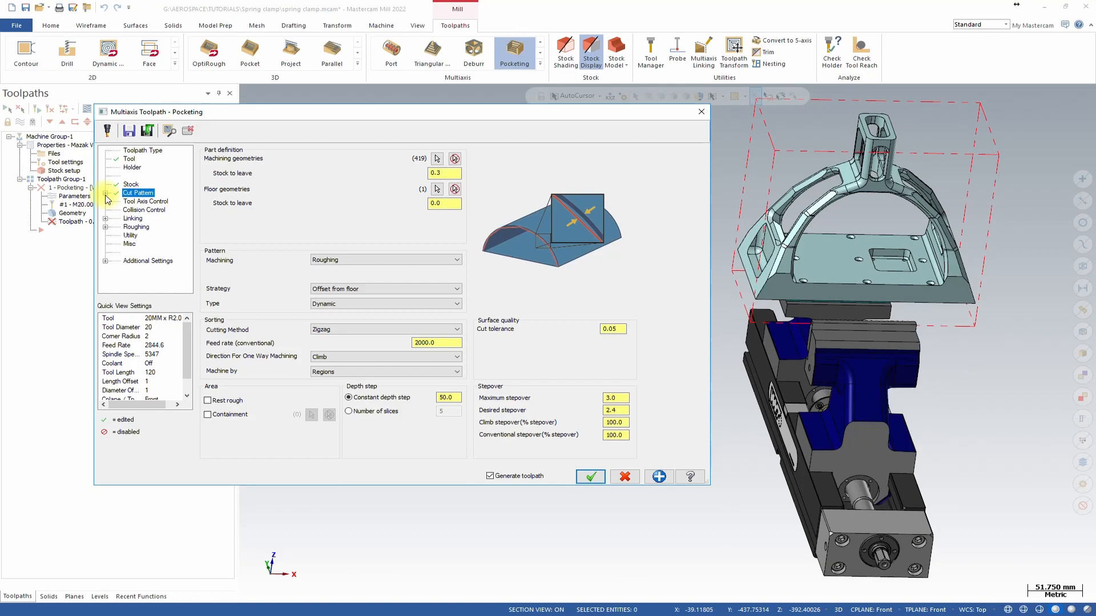
left_click(149, 201)
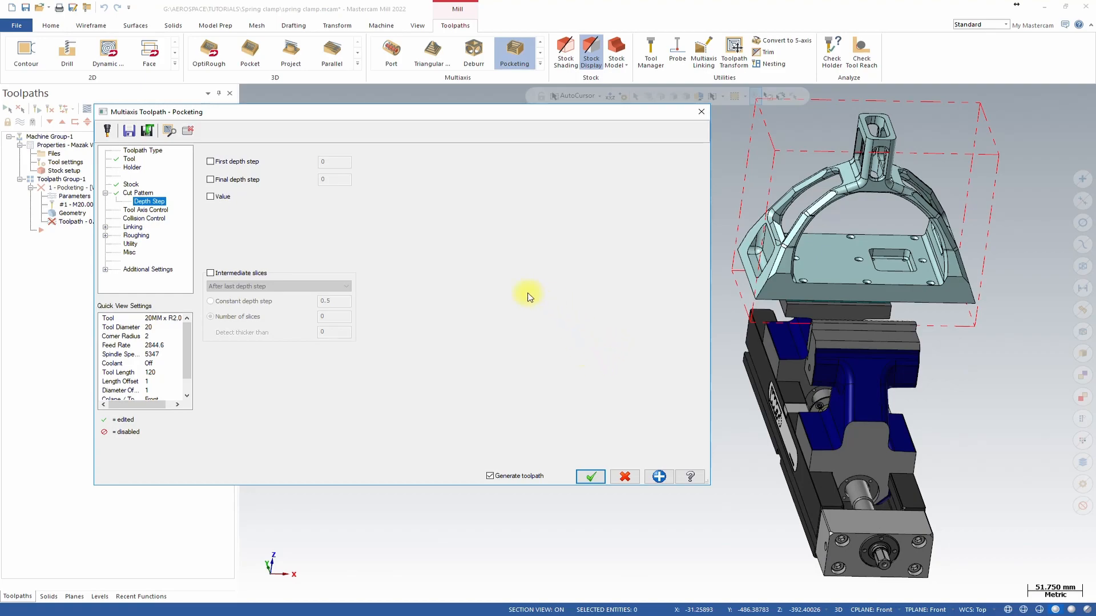
left_click(210, 273)
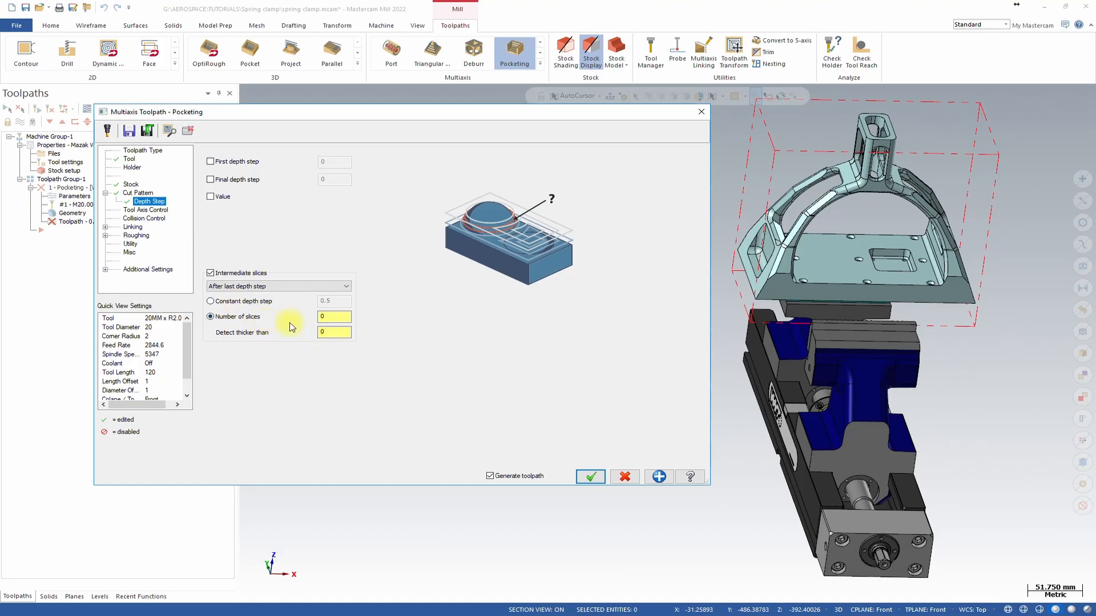
Switch the intermediate slices to a constant depth step of 10.
left_click(331, 317)
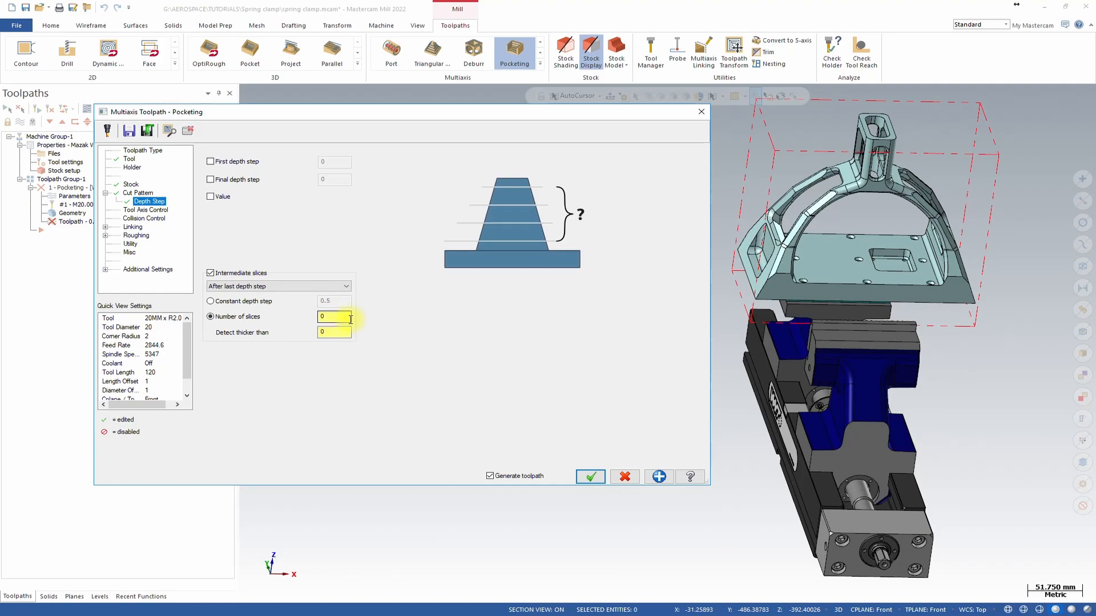
left_click(208, 301)
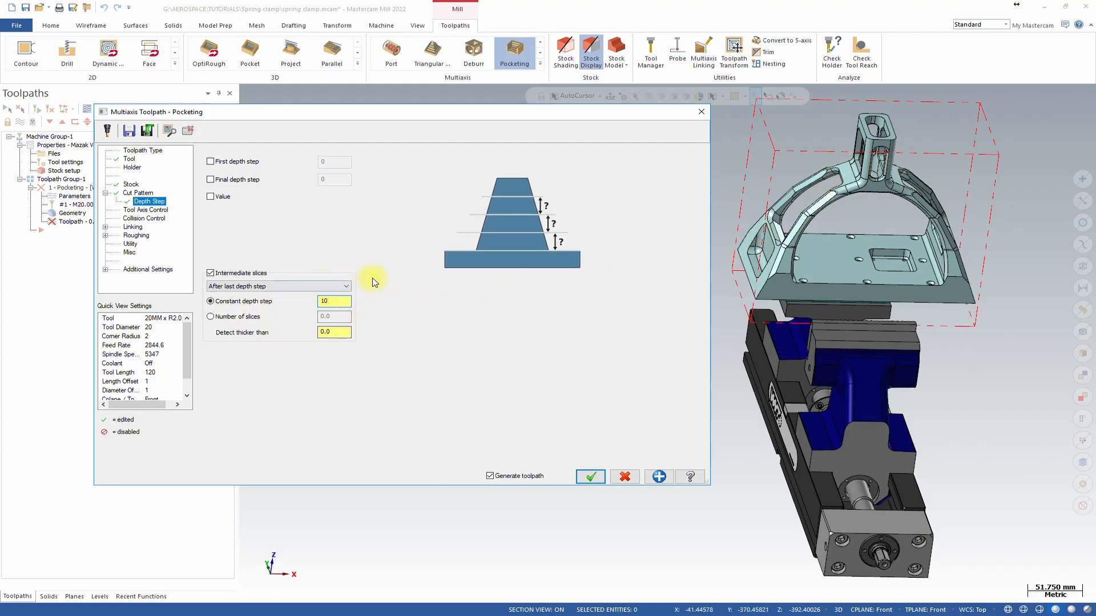
Enable collision checking against the machining geometries.
left_click(145, 210)
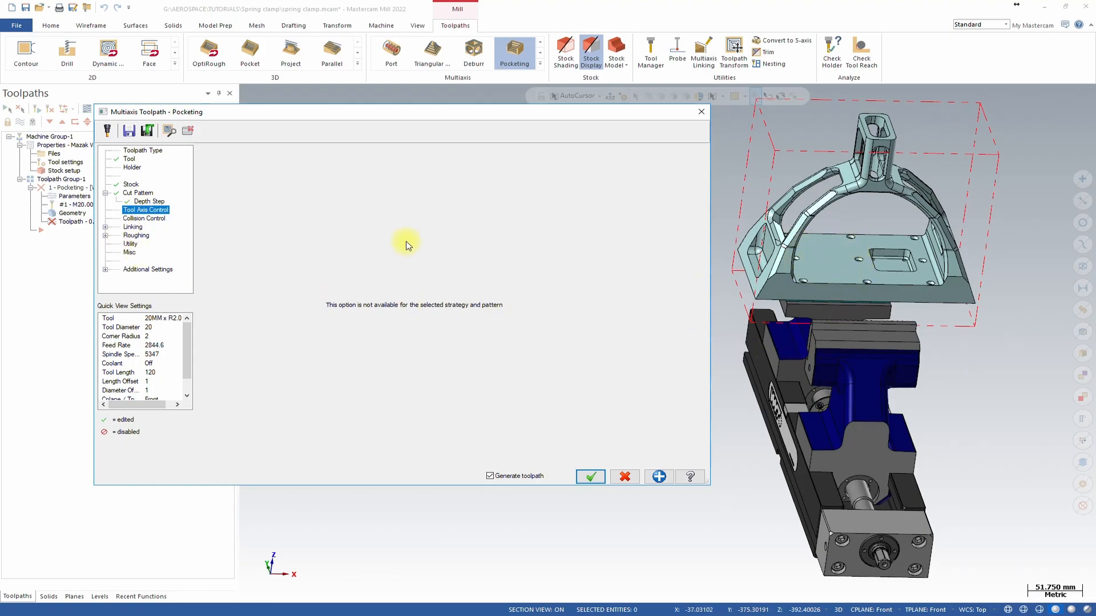
left_click(137, 193)
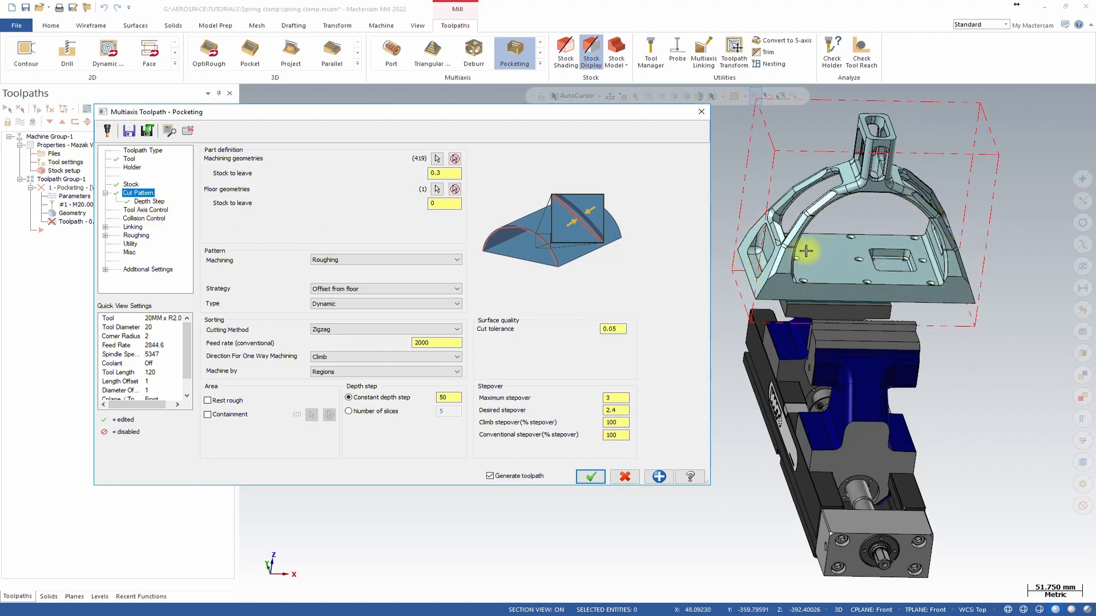
left_click(145, 209)
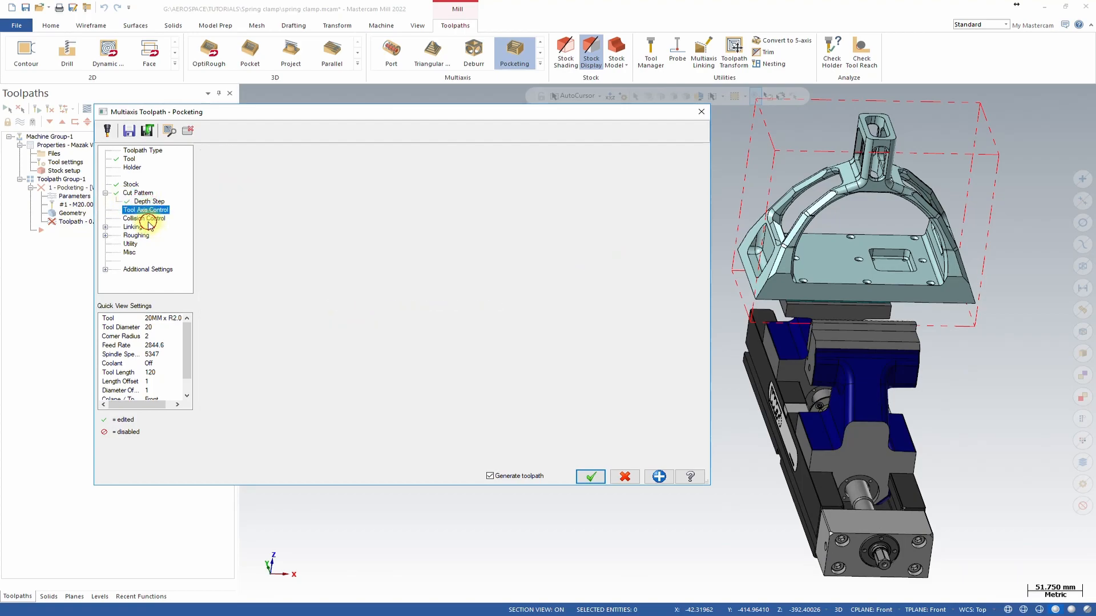
left_click(144, 218)
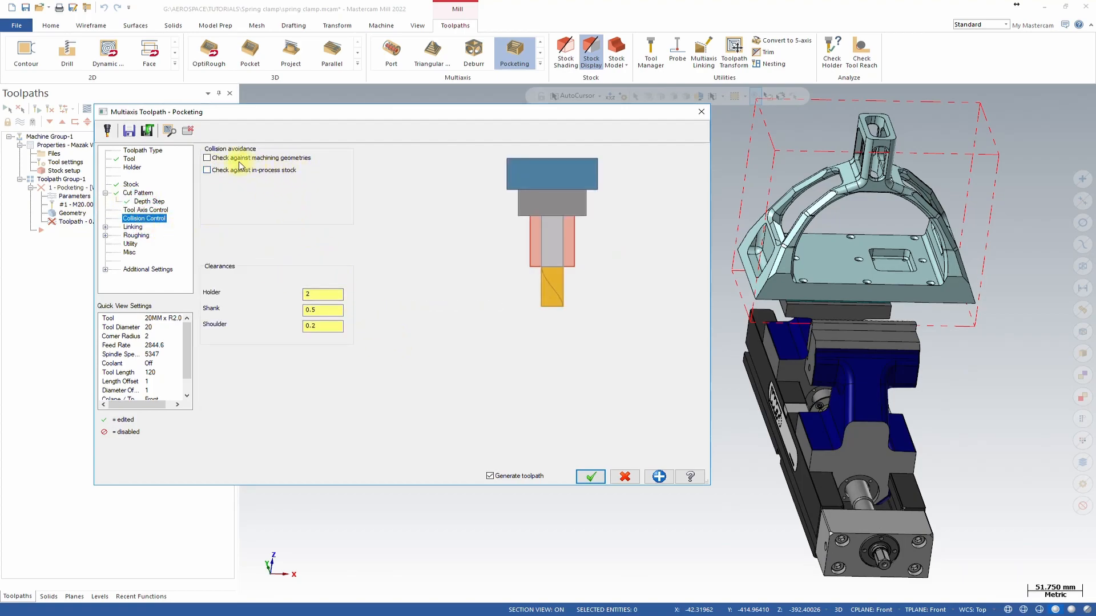
left_click(246, 159)
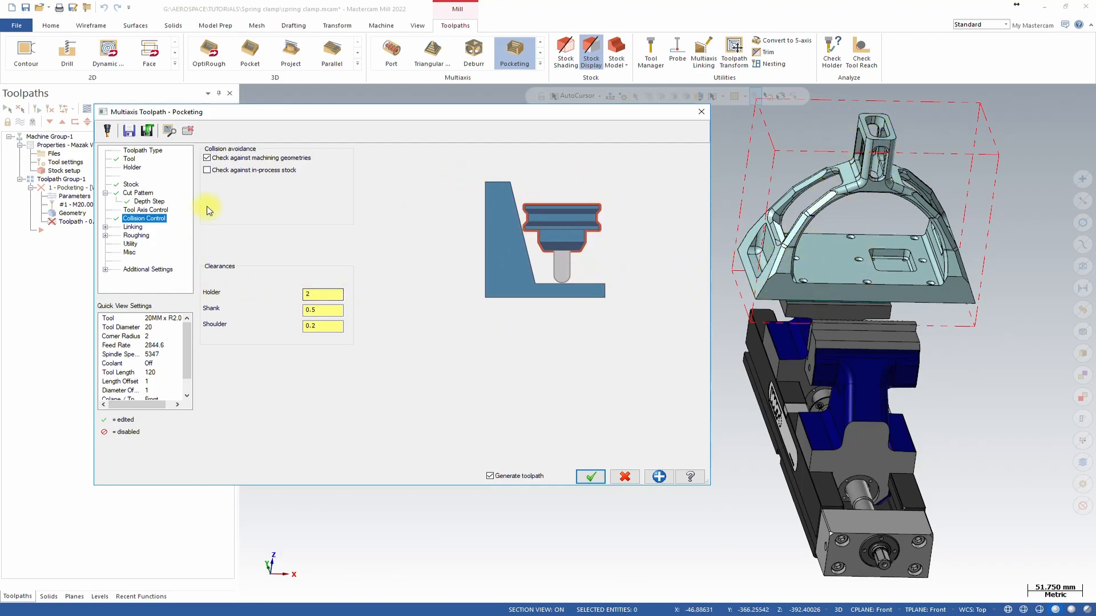
Set the roughing approach ramp type to Line.
left_click(138, 227)
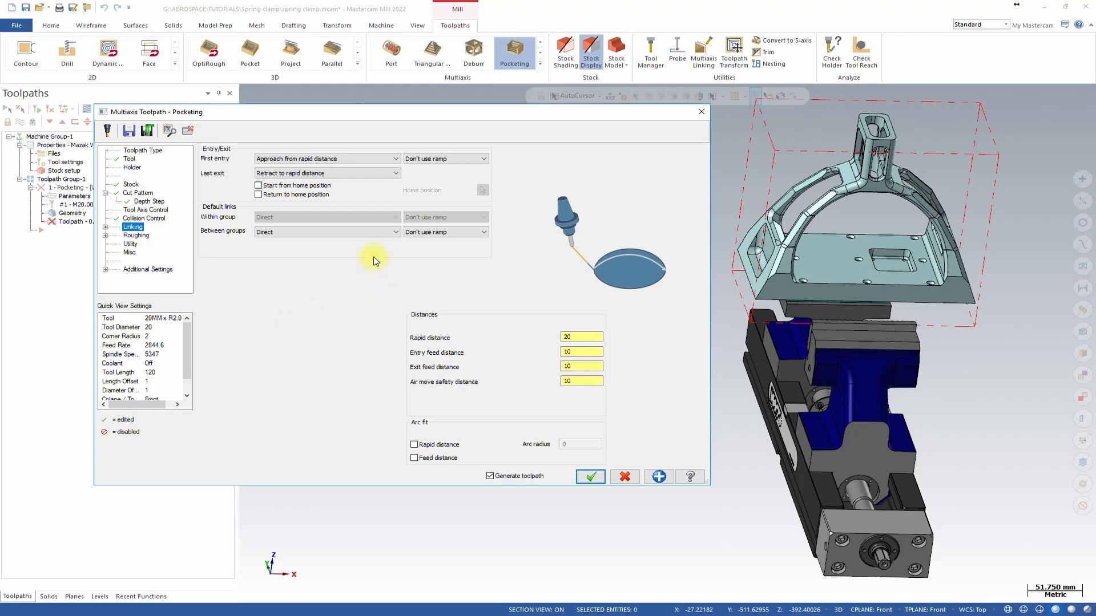
left_click(140, 235)
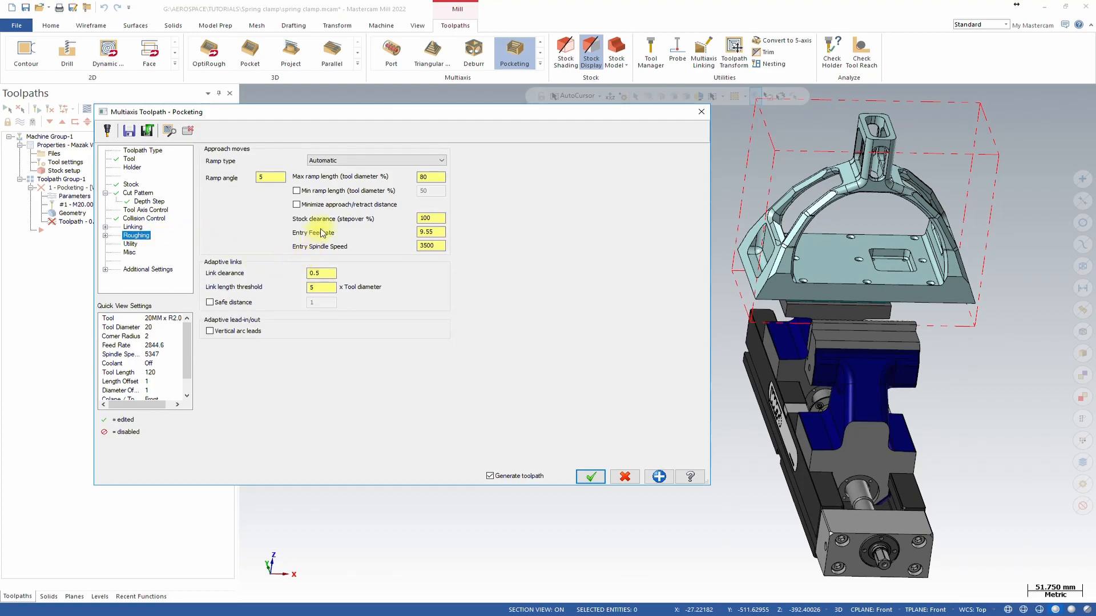
left_click(354, 161)
left_click(349, 175)
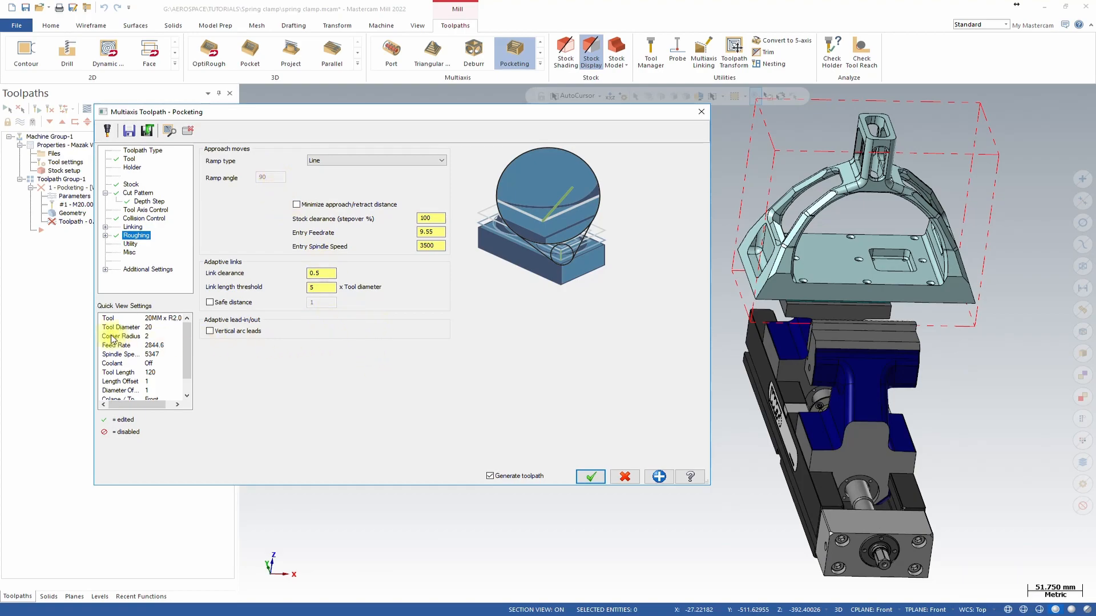
Copy the Top working coordinate system to the tool plane and the construction plane.
left_click(129, 251)
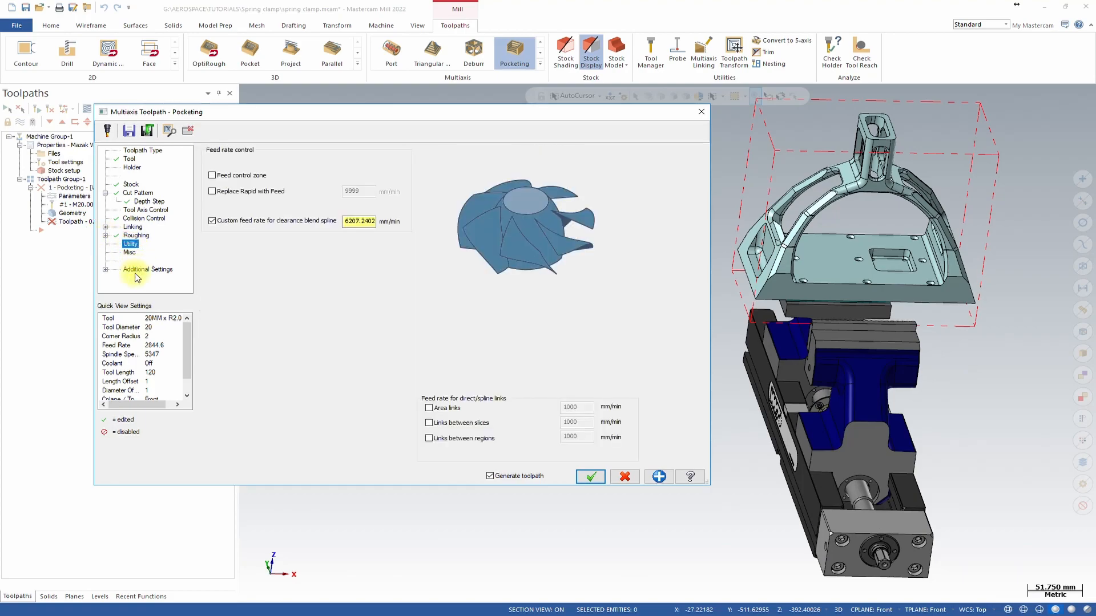
left_click(584, 476)
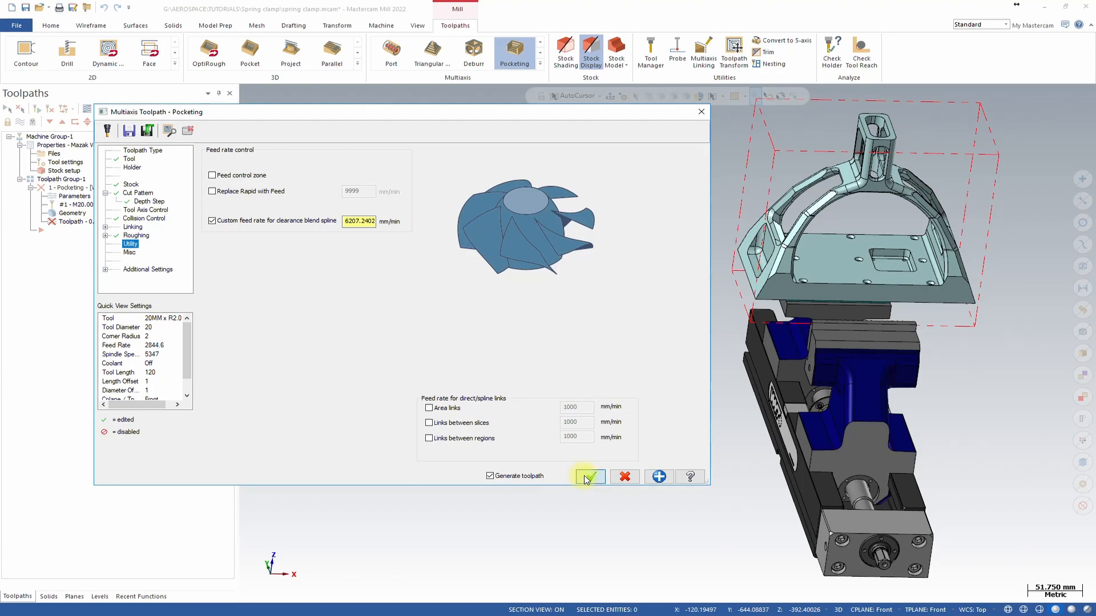
left_click(105, 269)
left_click(143, 251)
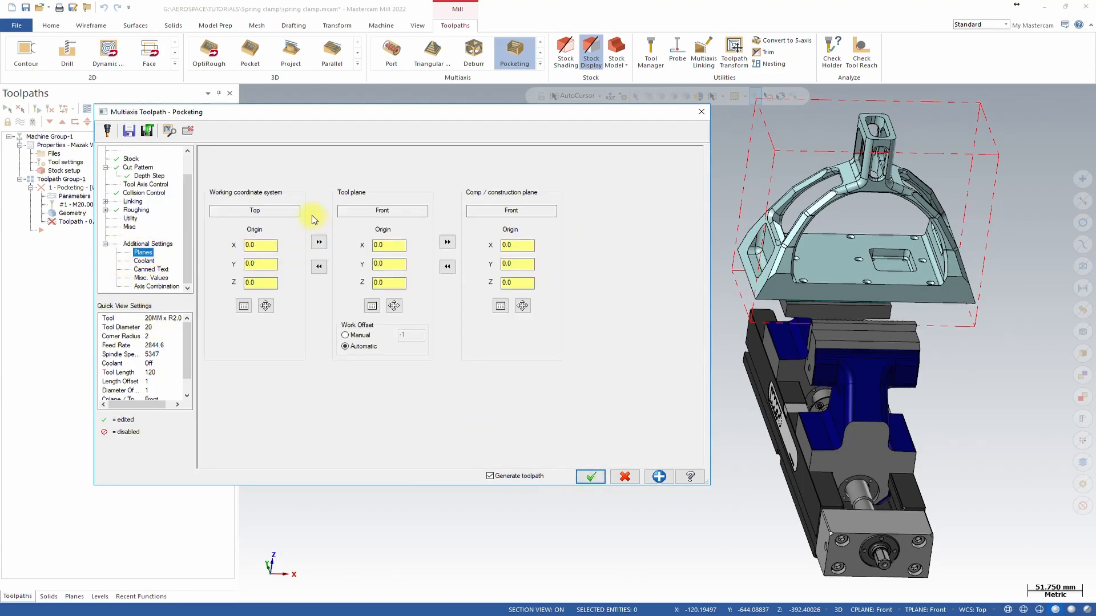
left_click(319, 246)
left_click(447, 243)
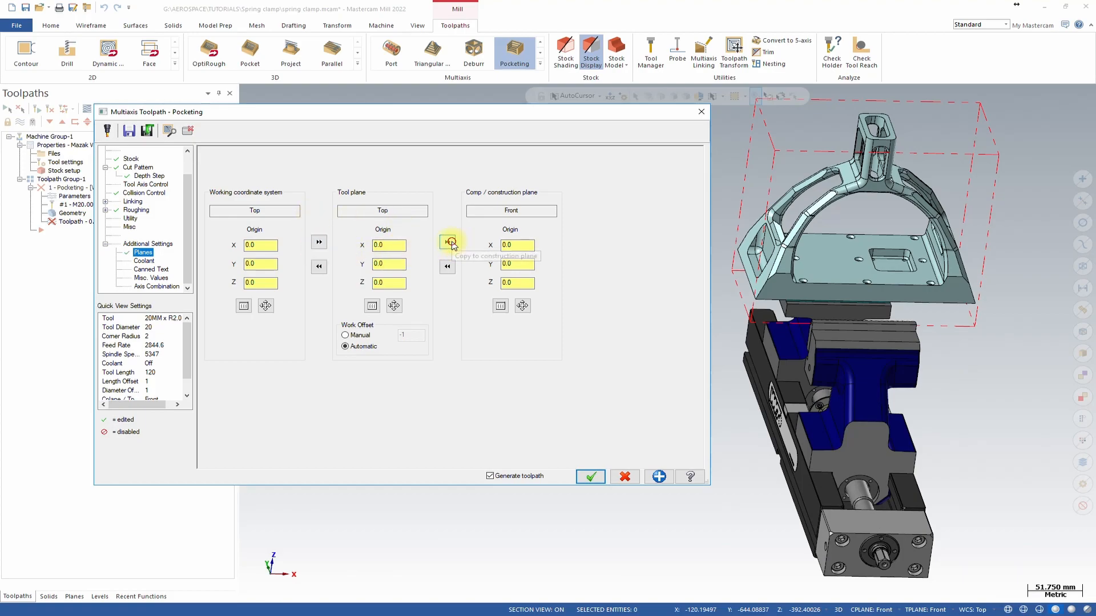
Accept the pocketing parameters to generate the multiaxis toolpath.
left_click(590, 477)
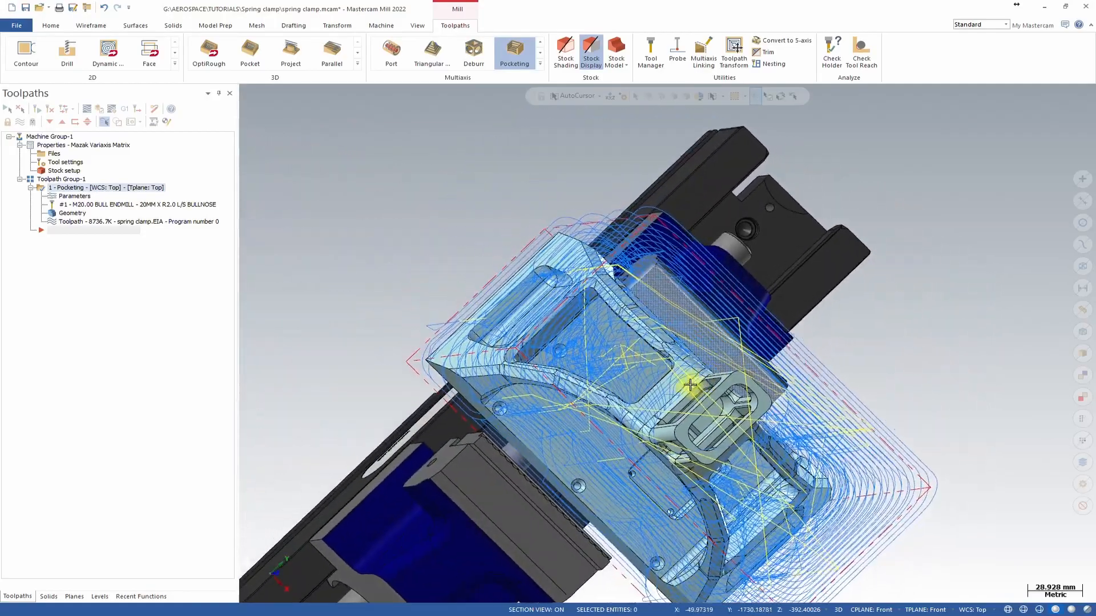
key("alt+2")
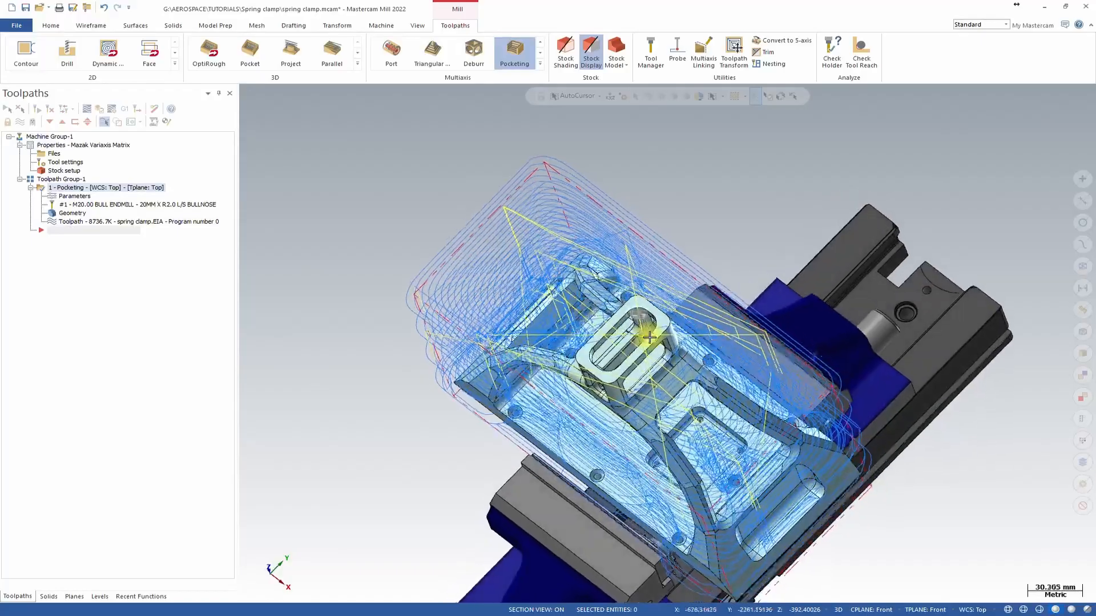
key("alt+7")
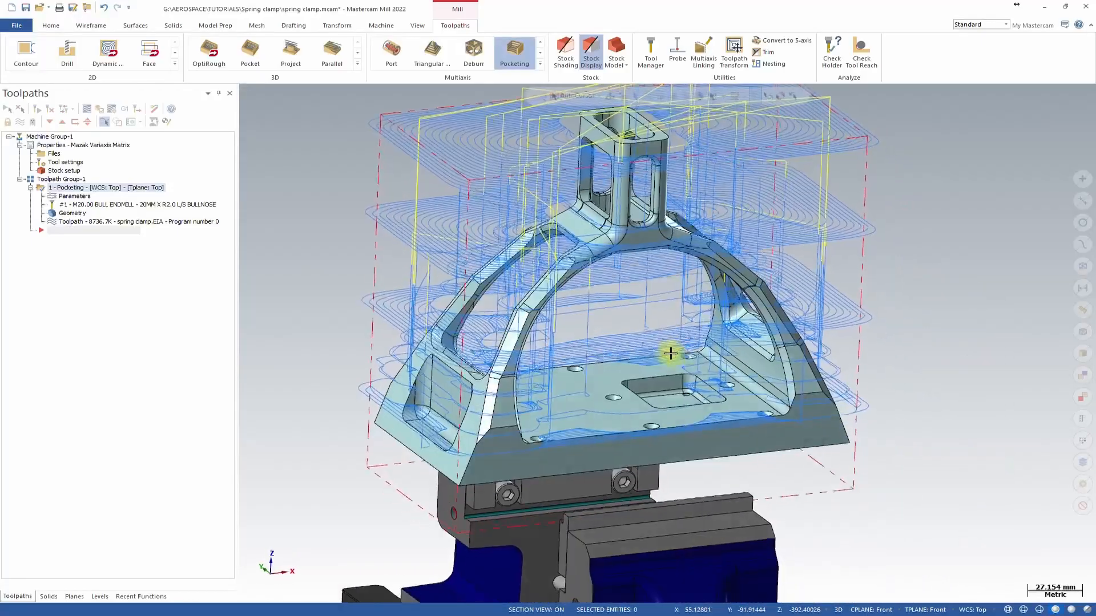
middle_click_drag(654, 334, 592, 339)
scroll(611, 351, "down", 4)
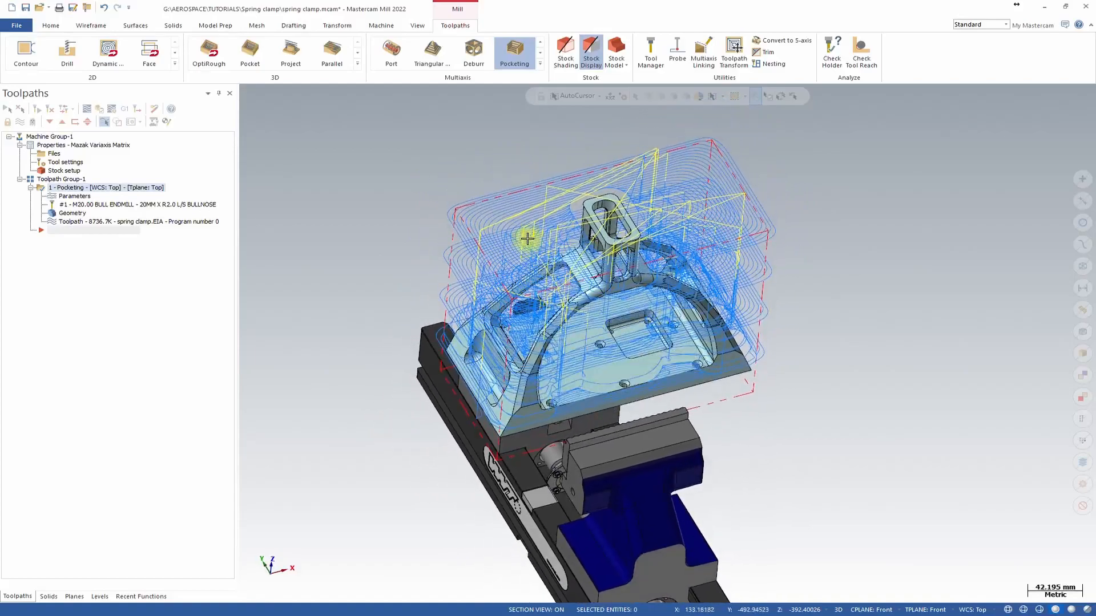
Open Machine Simulation and select the Mazak_VARIAXIS machine.
left_click(377, 26)
left_click(487, 78)
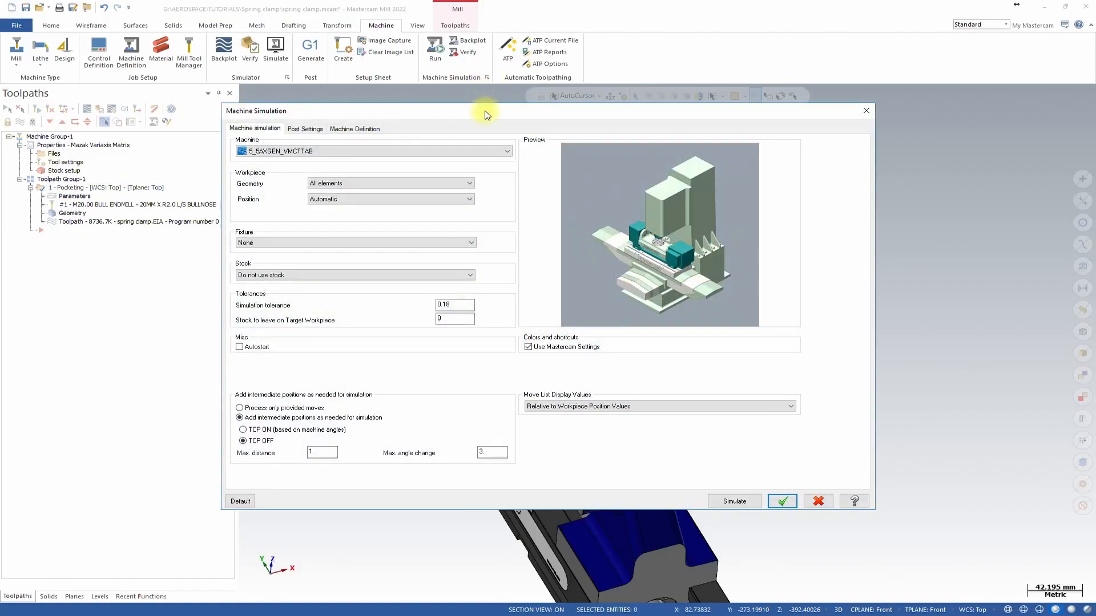
left_click(507, 151)
scroll(367, 239, "down", 5)
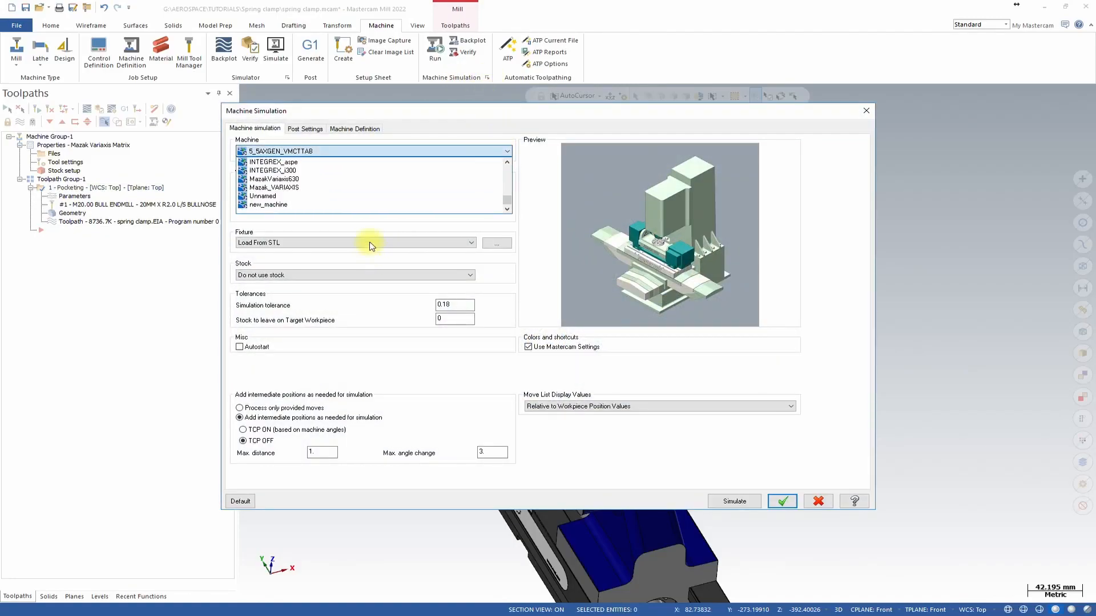
left_click(345, 188)
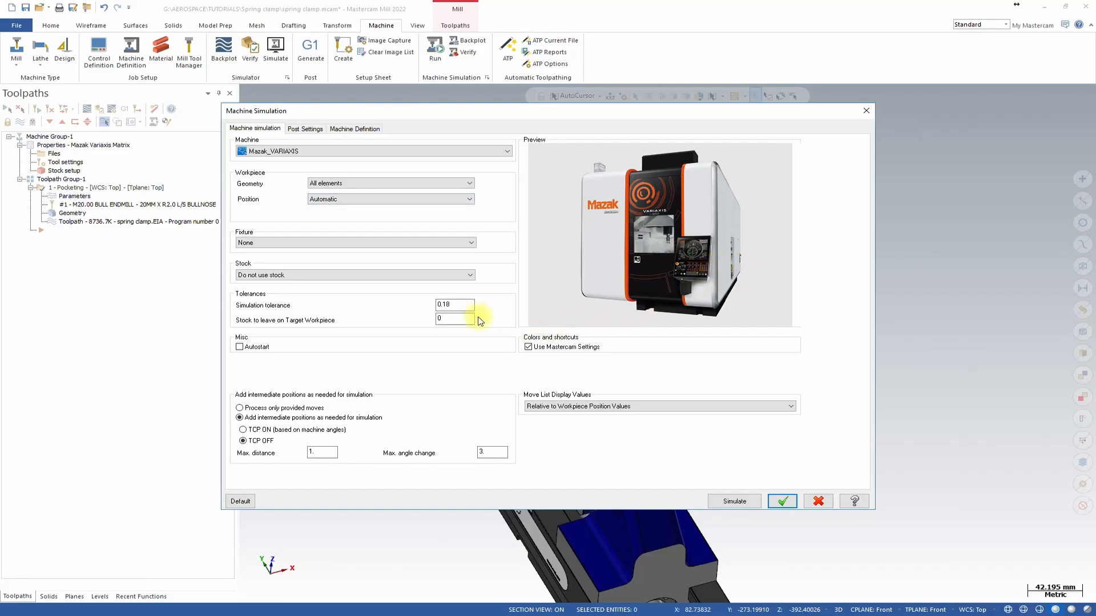
Load the fixture from level 1001 and the stock from level.
left_click(361, 247)
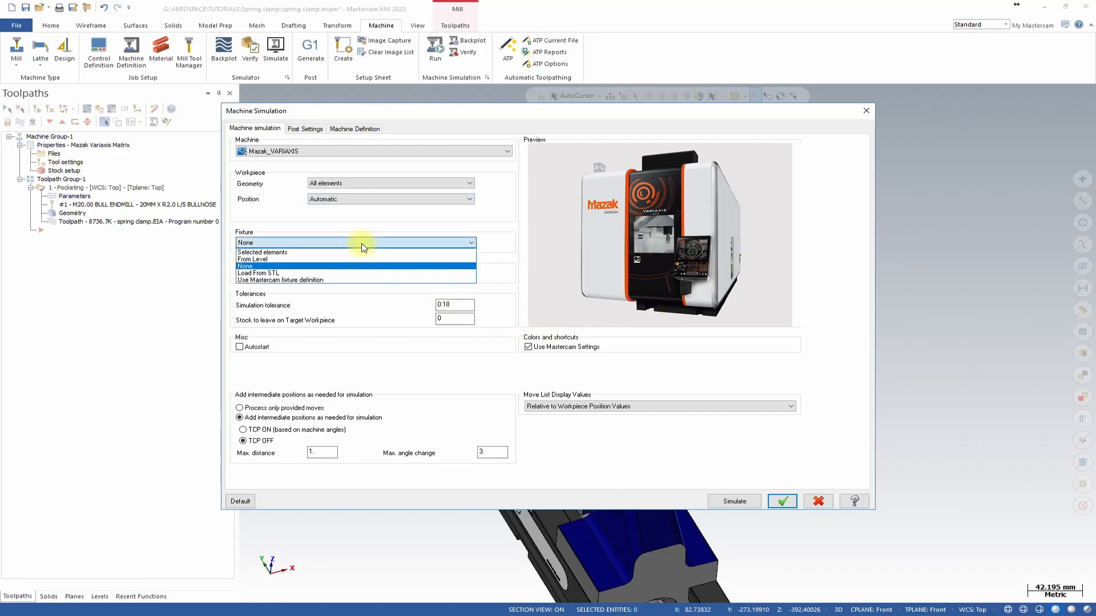
left_click(346, 259)
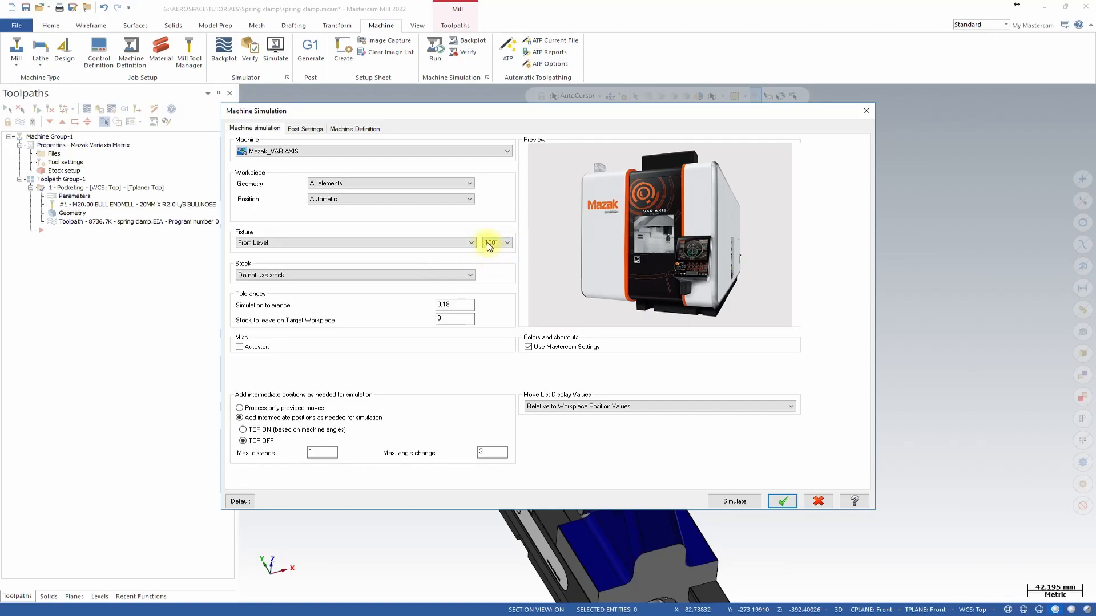
left_click(314, 275)
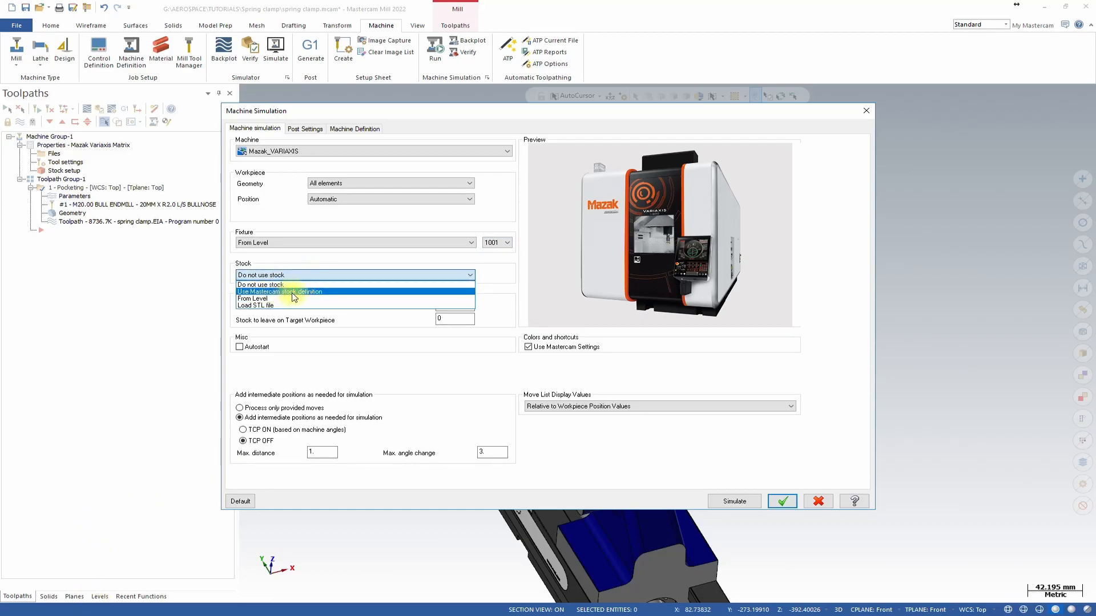
left_click(291, 292)
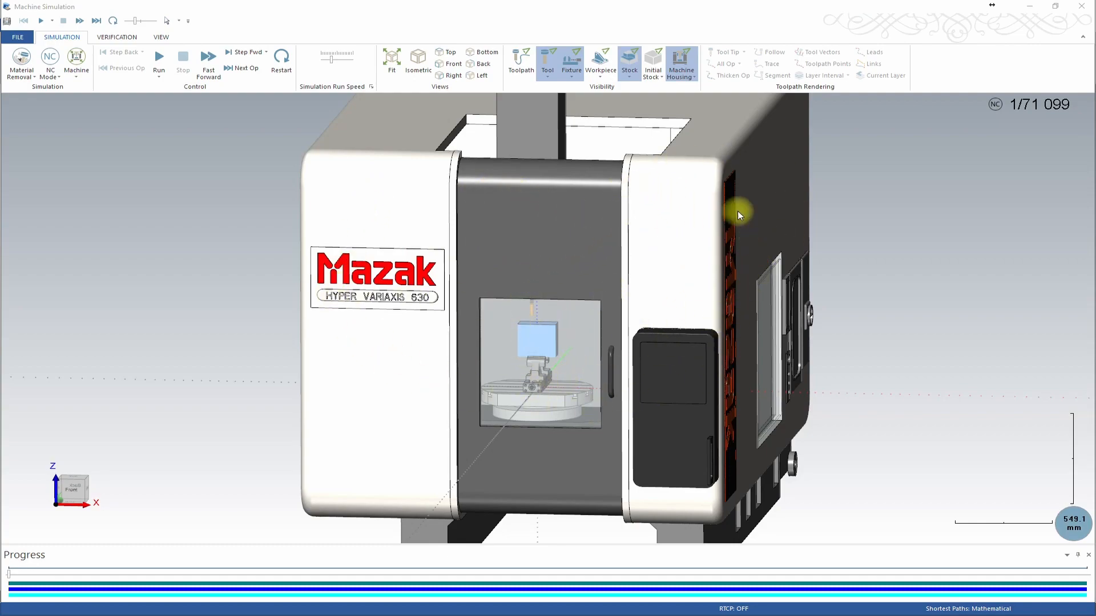
Hide the machine housing and run the machine simulation.
left_click(686, 68)
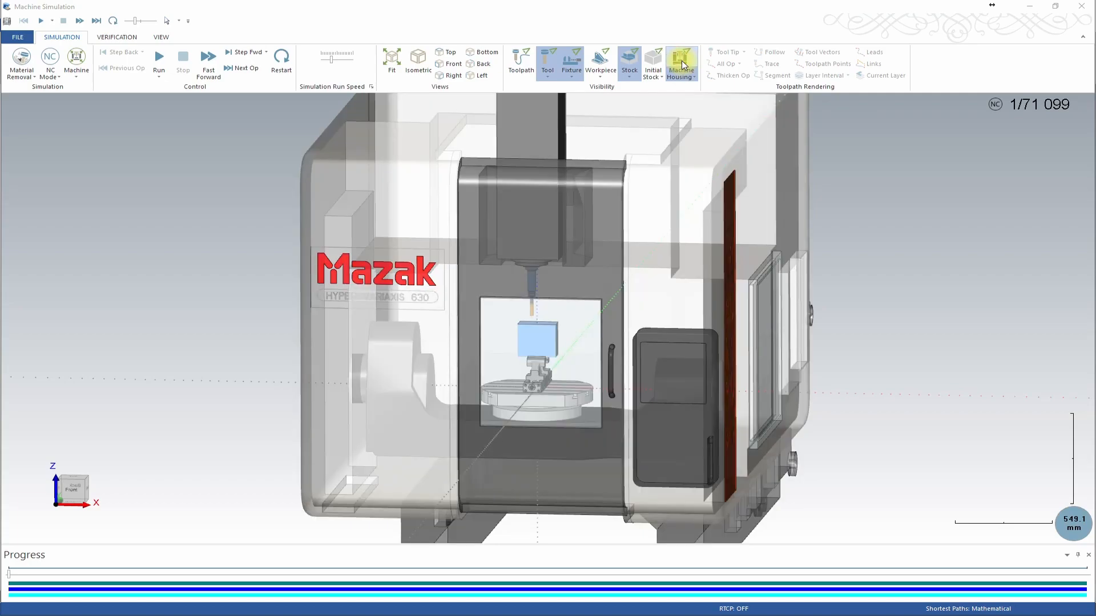
left_click(682, 65)
scroll(563, 352, "up", 4)
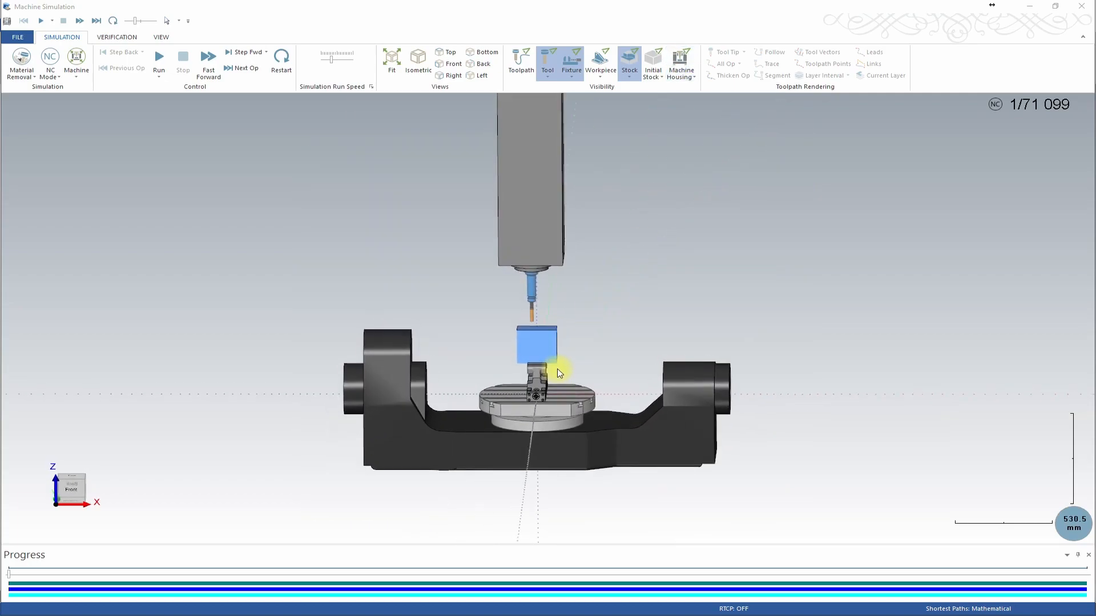
scroll(554, 364, "up", 5)
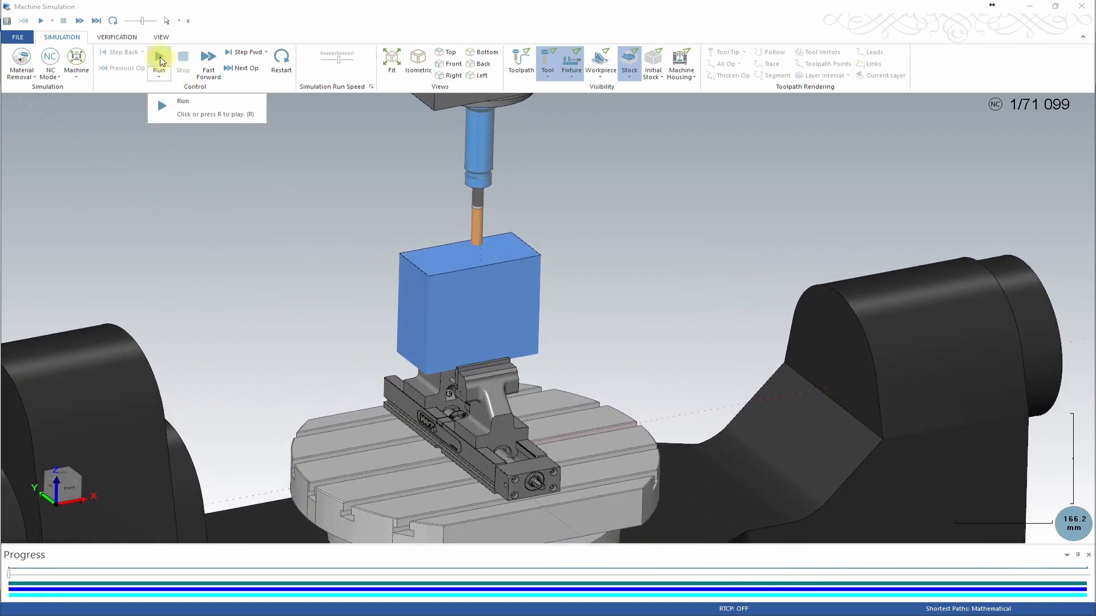
left_click(160, 60)
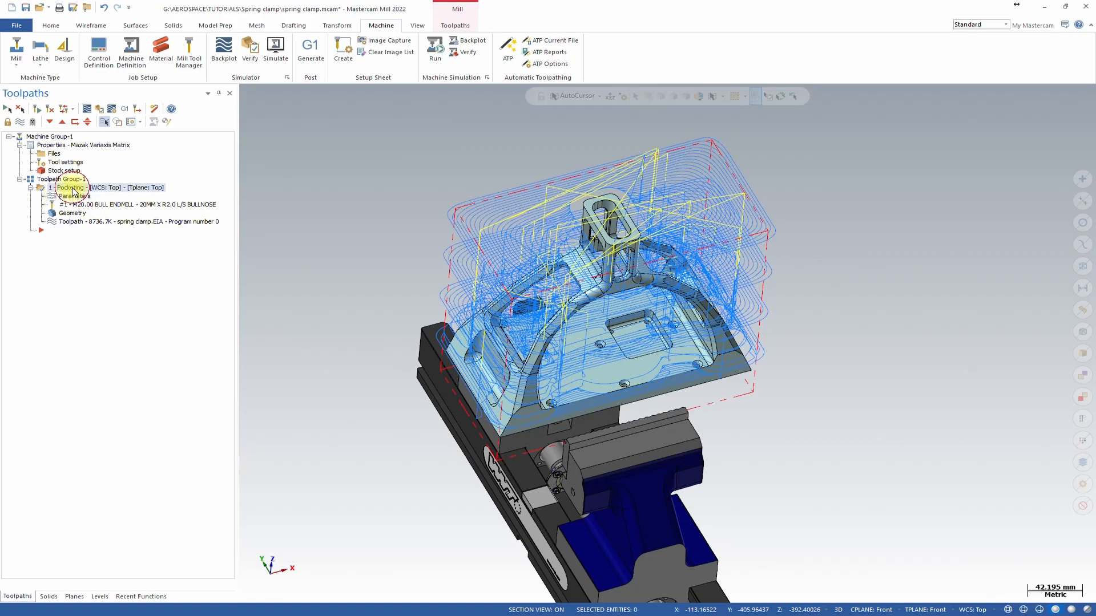
Enable collision checking against the in-process stock in the toolpath parameters.
left_click(73, 195)
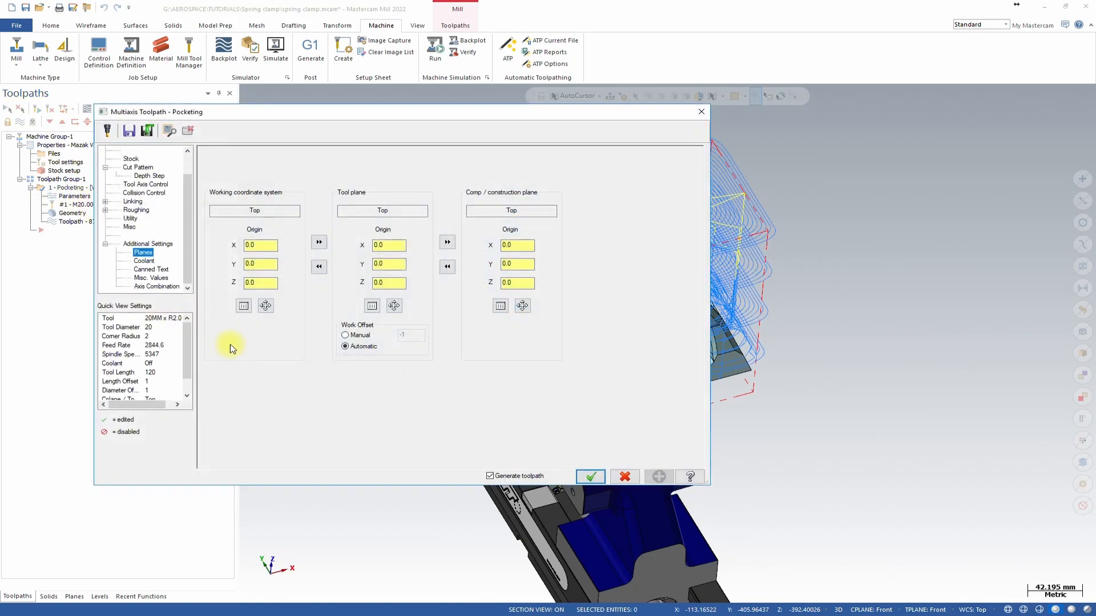
left_click(136, 194)
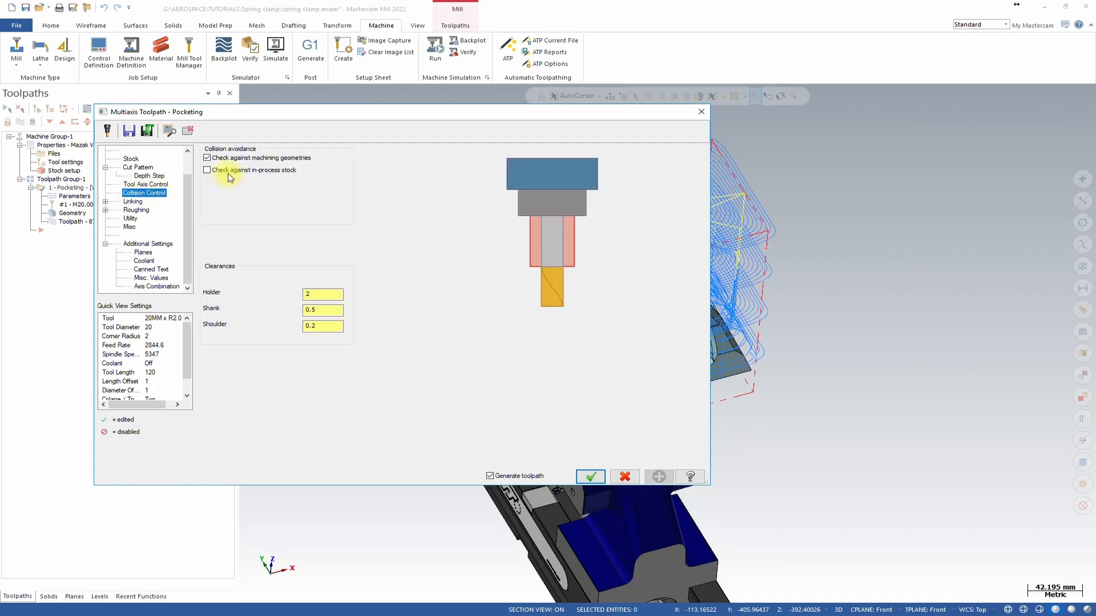
left_click(208, 170)
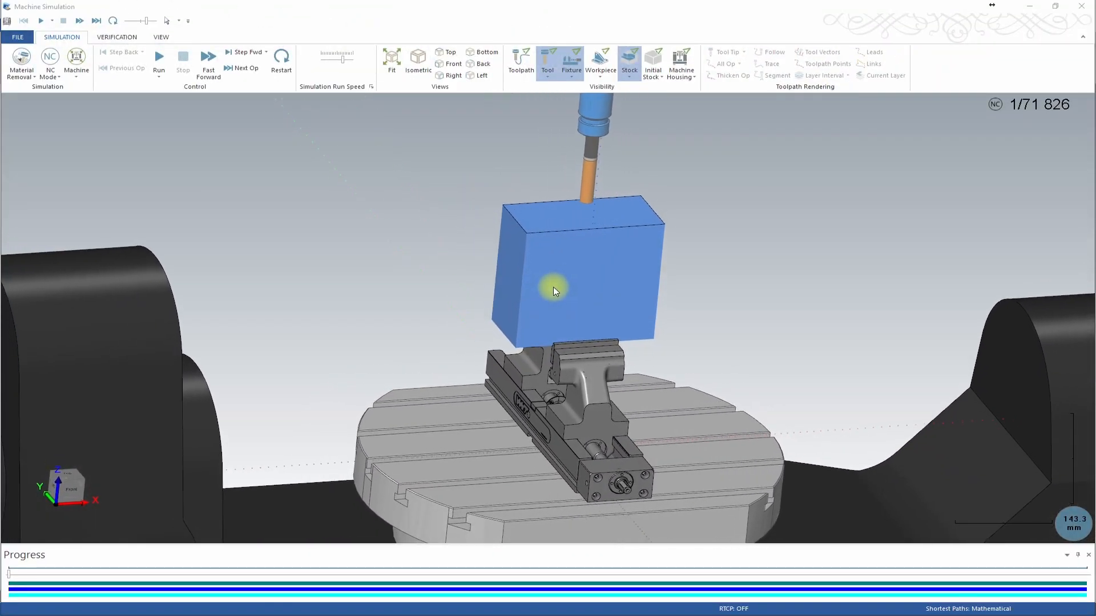
Rerun the simulation and increase the simulation run speed.
left_click(159, 59)
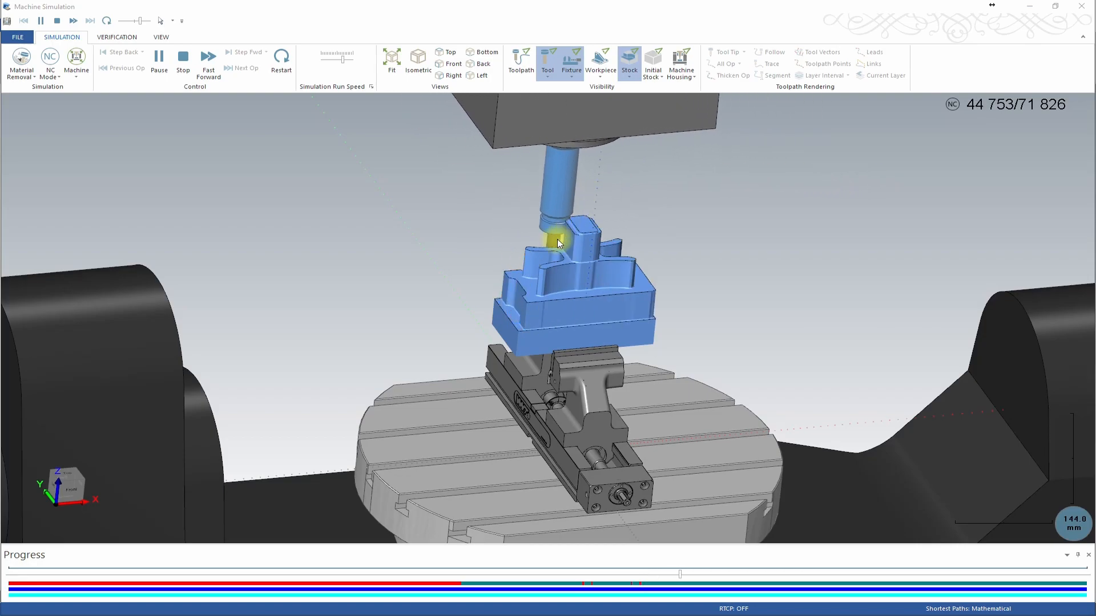
left_click(331, 59)
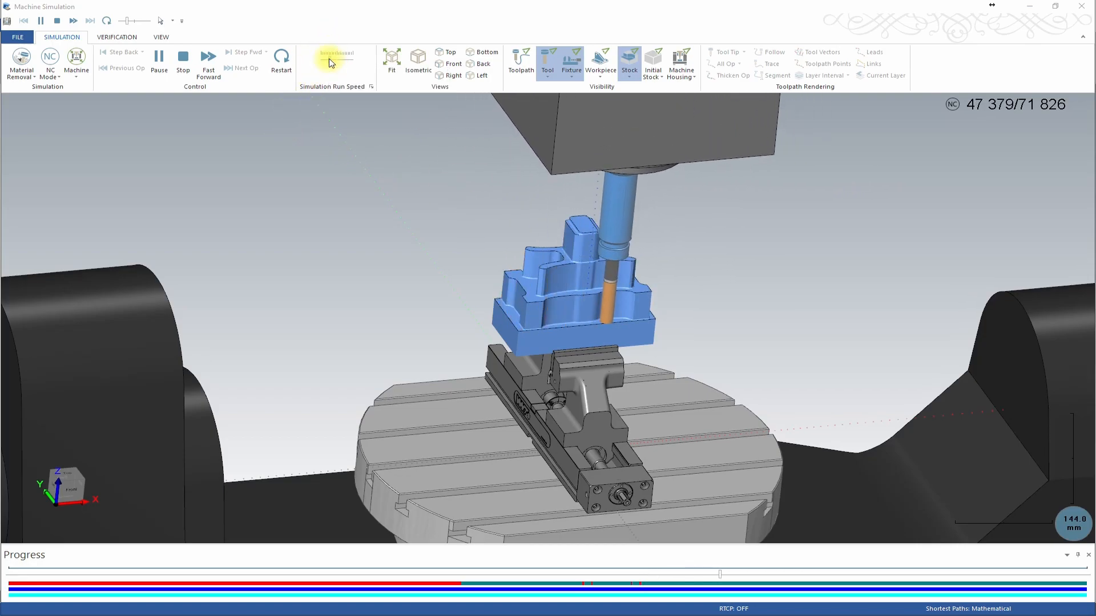
left_click_drag(330, 59, 336, 60)
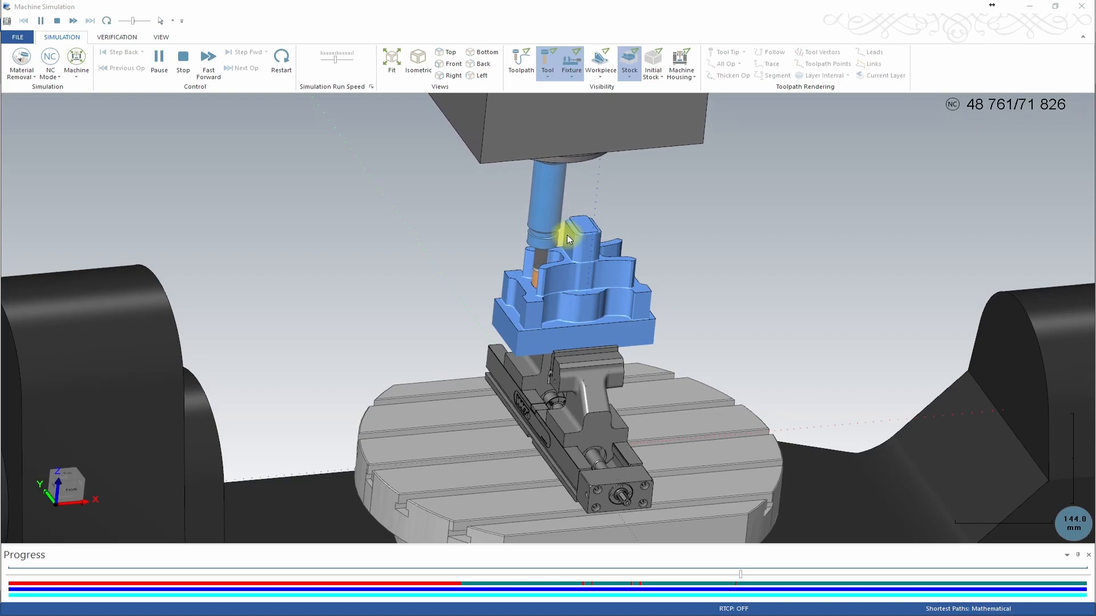
scroll(567, 234, "up", 8)
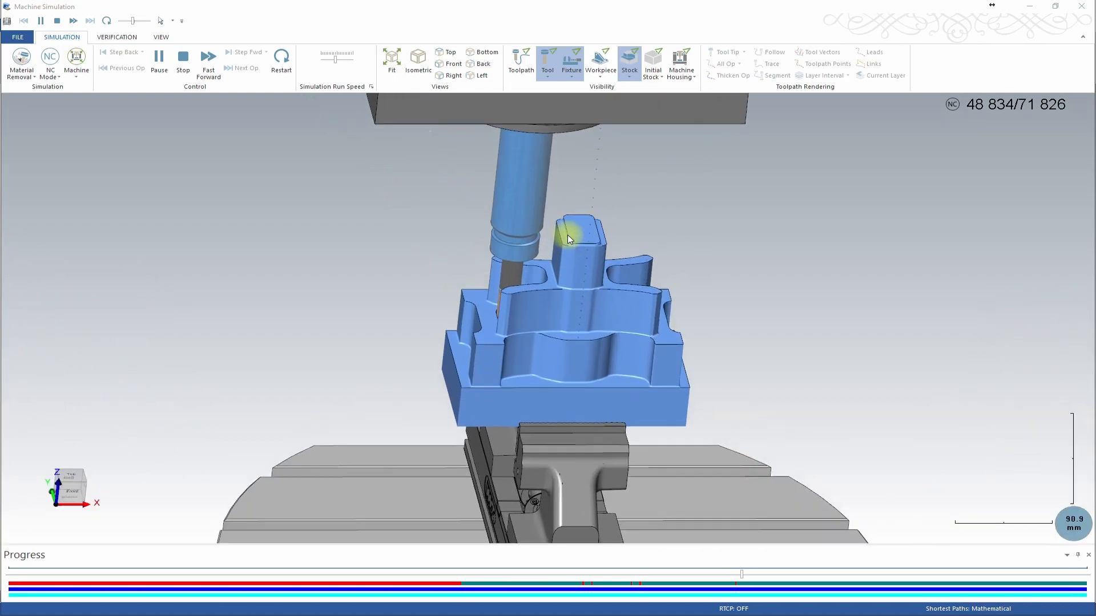
scroll(561, 234, "up", 2)
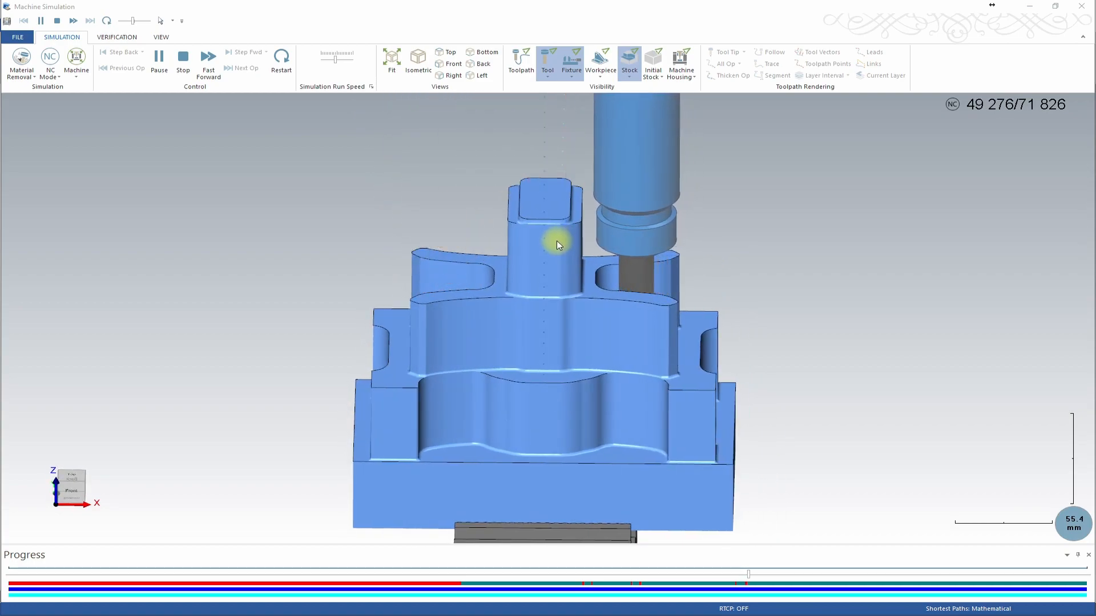
Start a Surface Rough Pocket toolpath and select the whole solid body as the drive geometry.
scroll(557, 245, "down", 3)
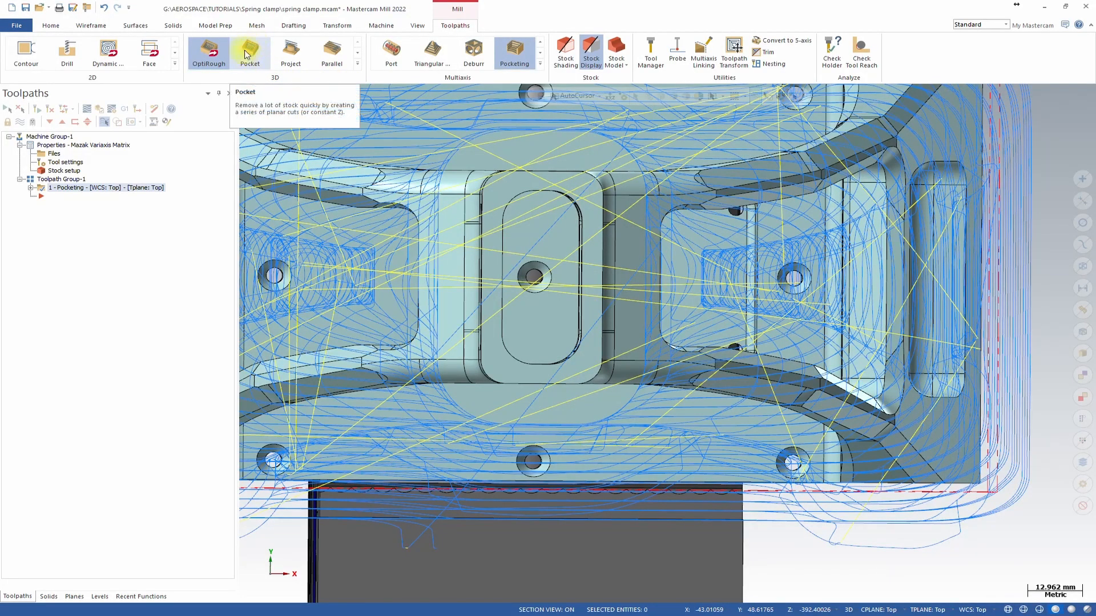
left_click(251, 54)
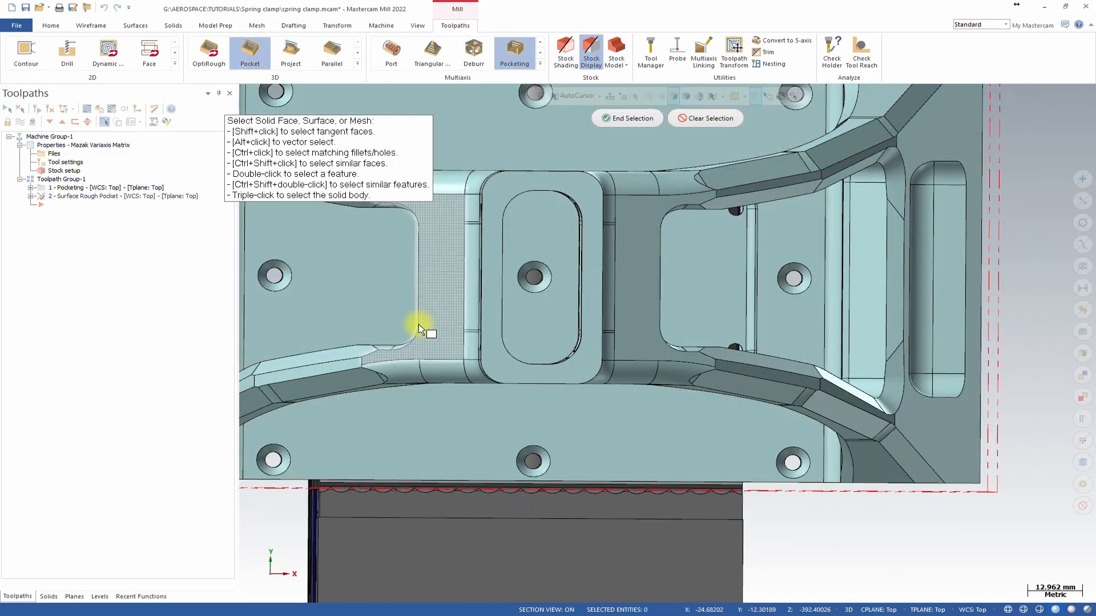
middle_click_drag(420, 327, 446, 331)
scroll(428, 330, "down", 5)
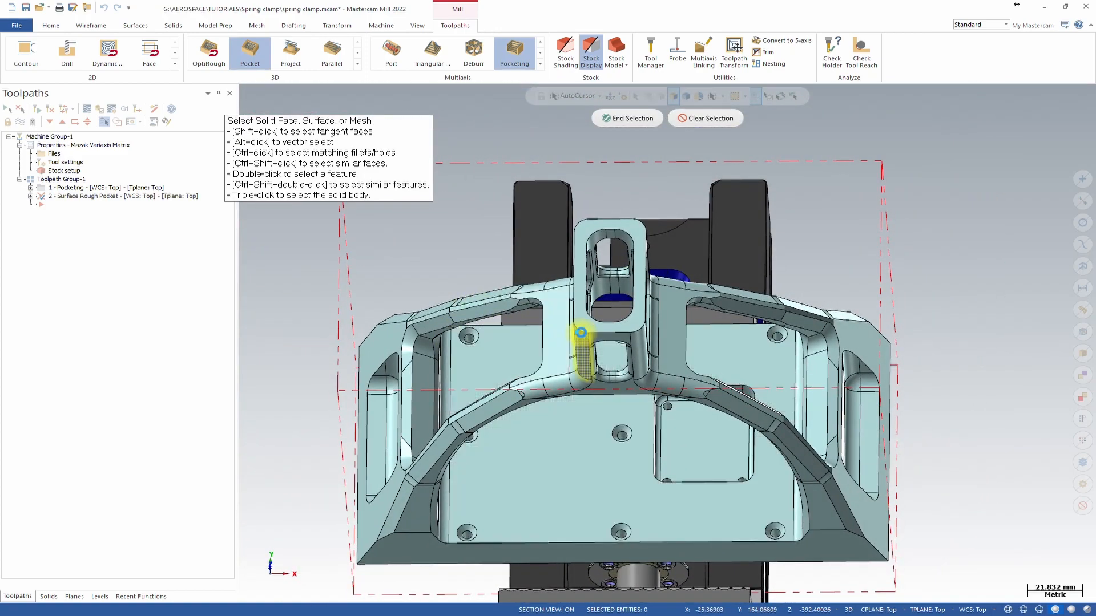
triple_click(580, 334)
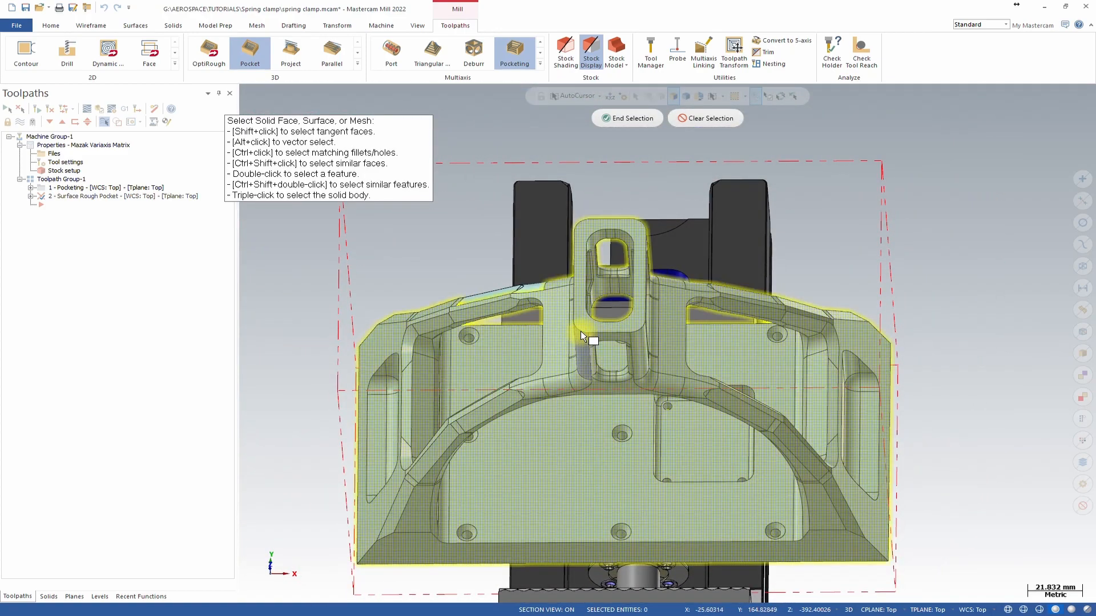
left_click(628, 118)
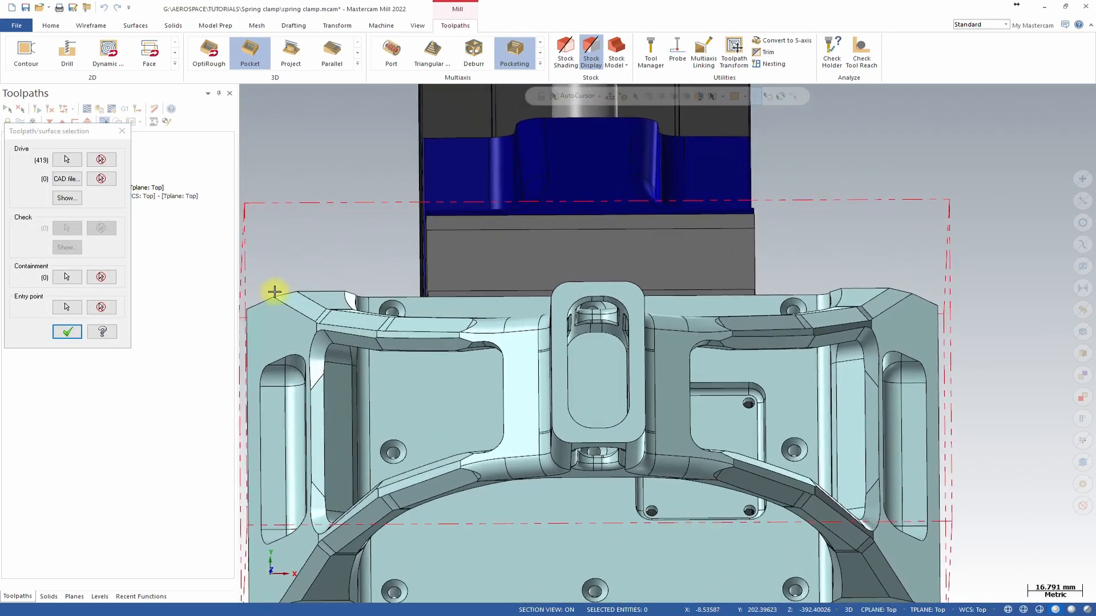
Chain the loop around the top of the rectangular boss as the containment boundary and confirm the selection.
left_click(57, 279)
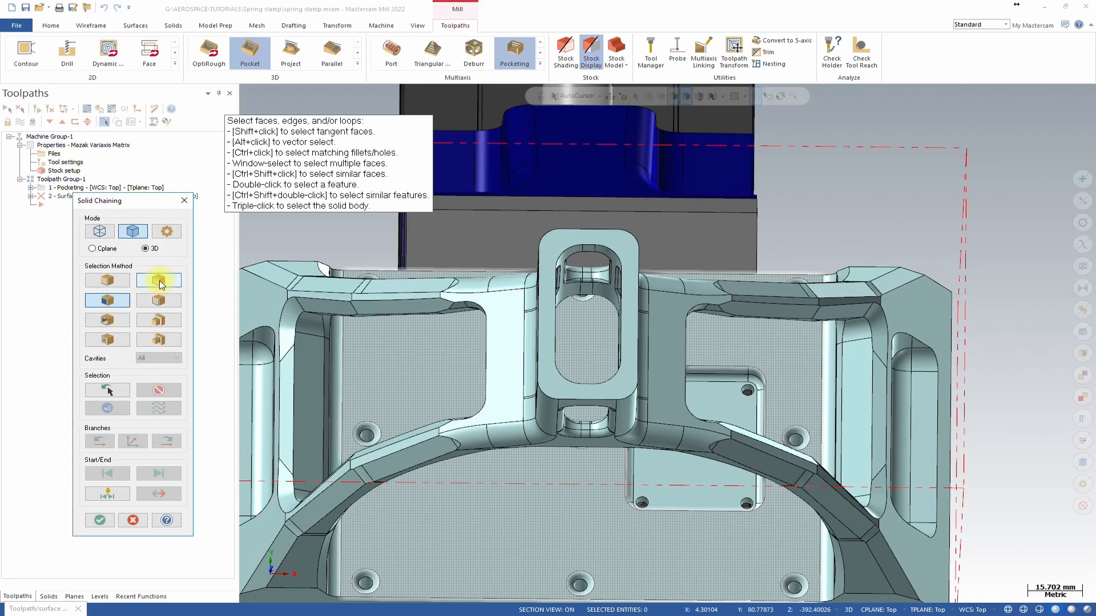
scroll(553, 376, "up", 2)
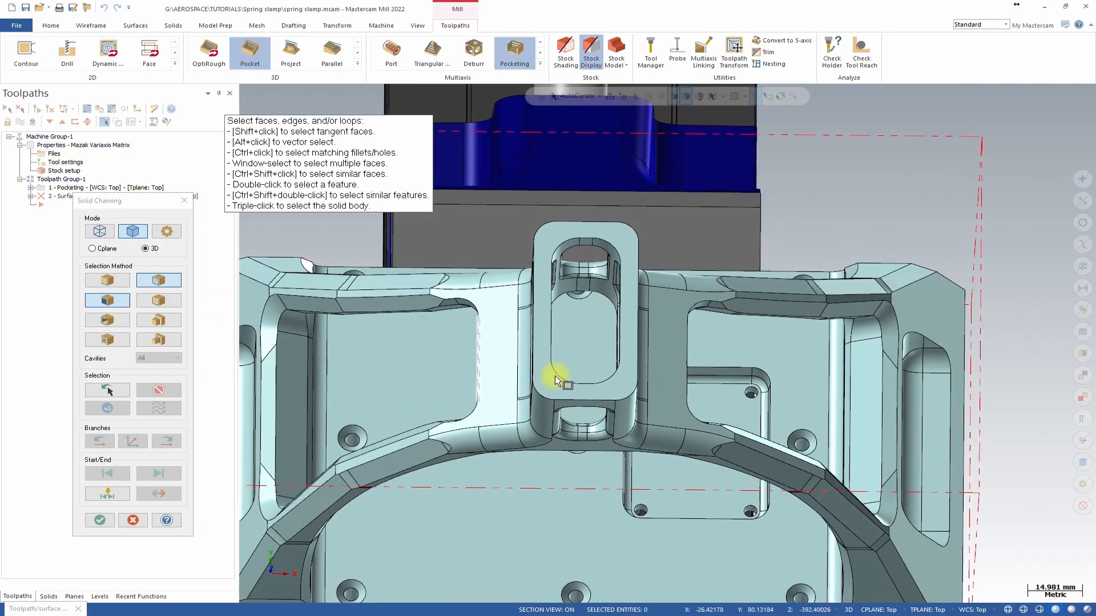
left_click(549, 373)
middle_click_drag(549, 373, 573, 255)
scroll(602, 214, "up", 7)
scroll(568, 259, "down", 5)
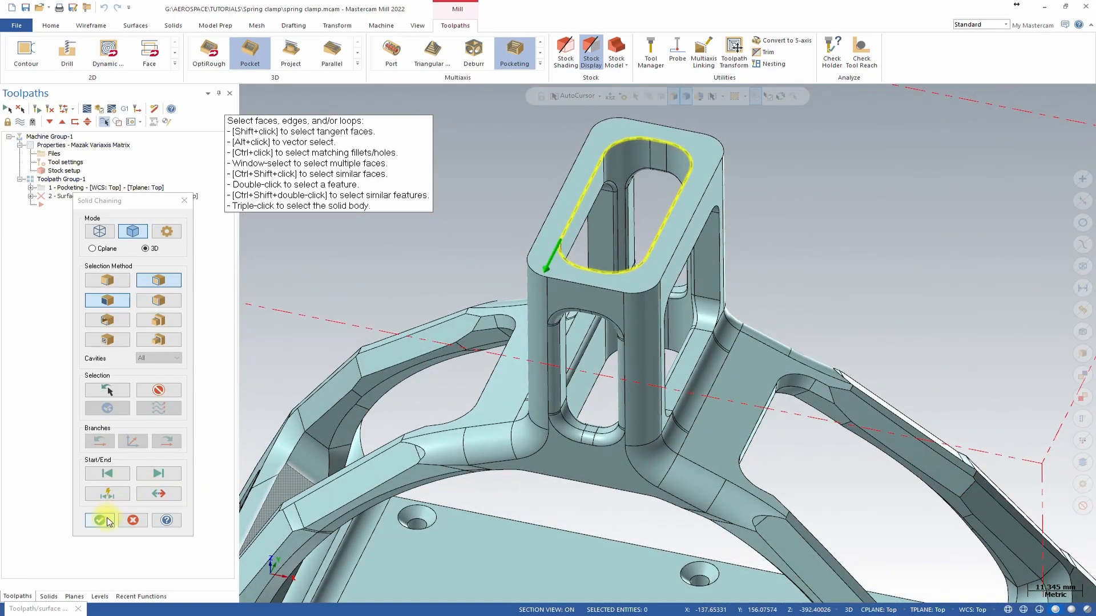
left_click(100, 520)
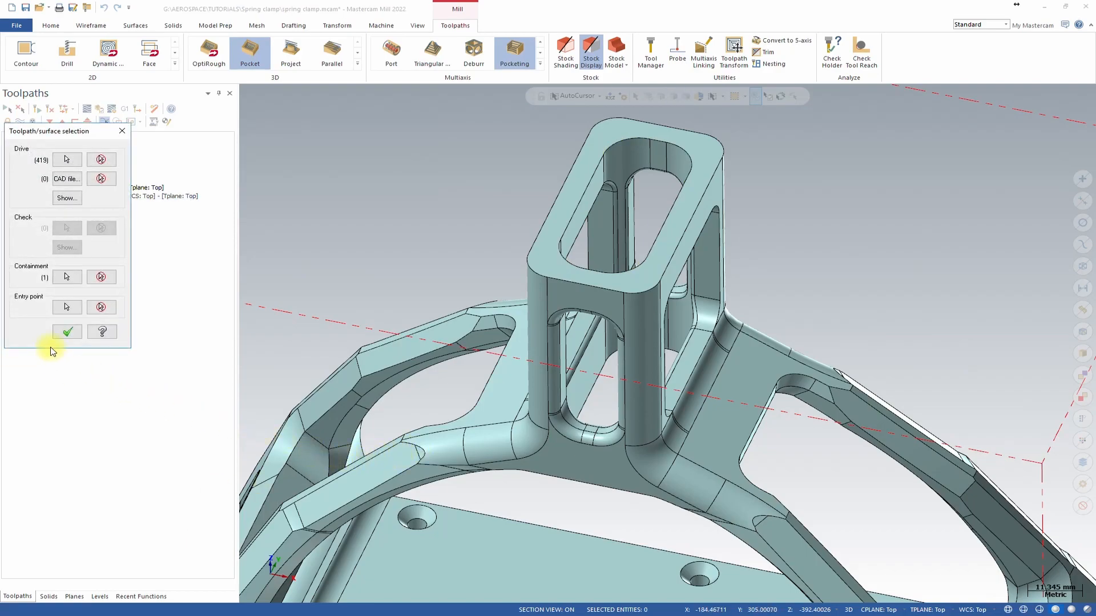
left_click(65, 334)
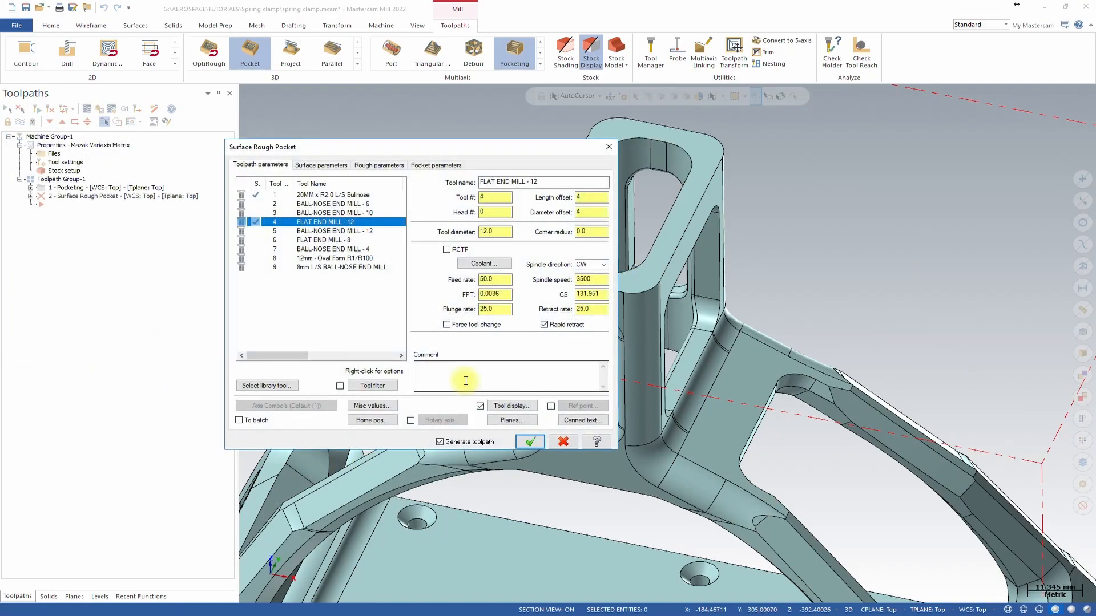
Keep the FLAT END MILL - 12 tool and set Flood coolant to M08.
left_click(304, 241)
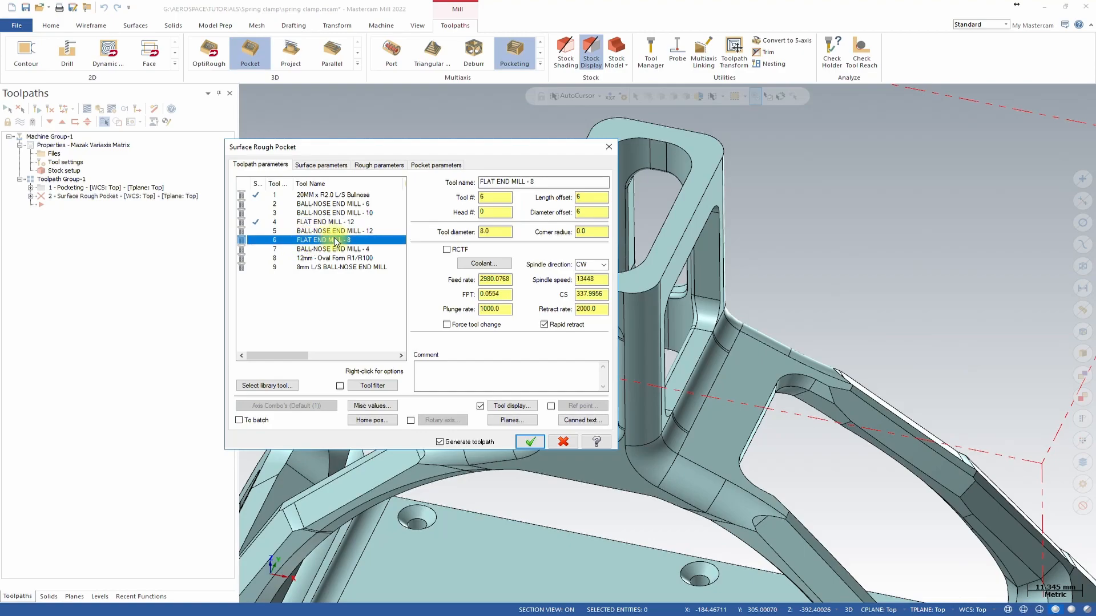
left_click(311, 222)
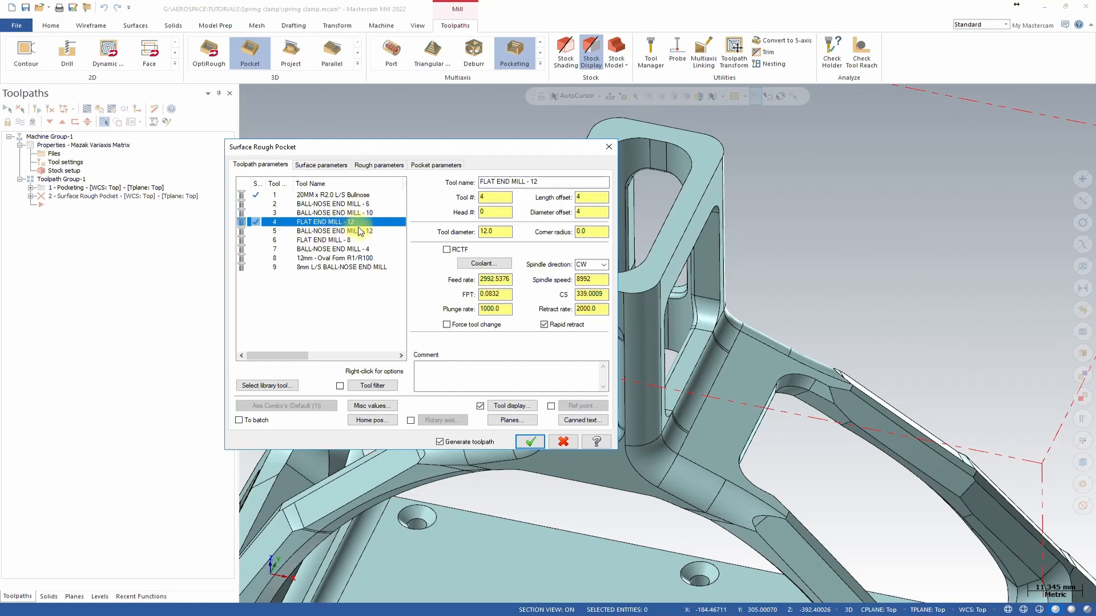
left_click(465, 264)
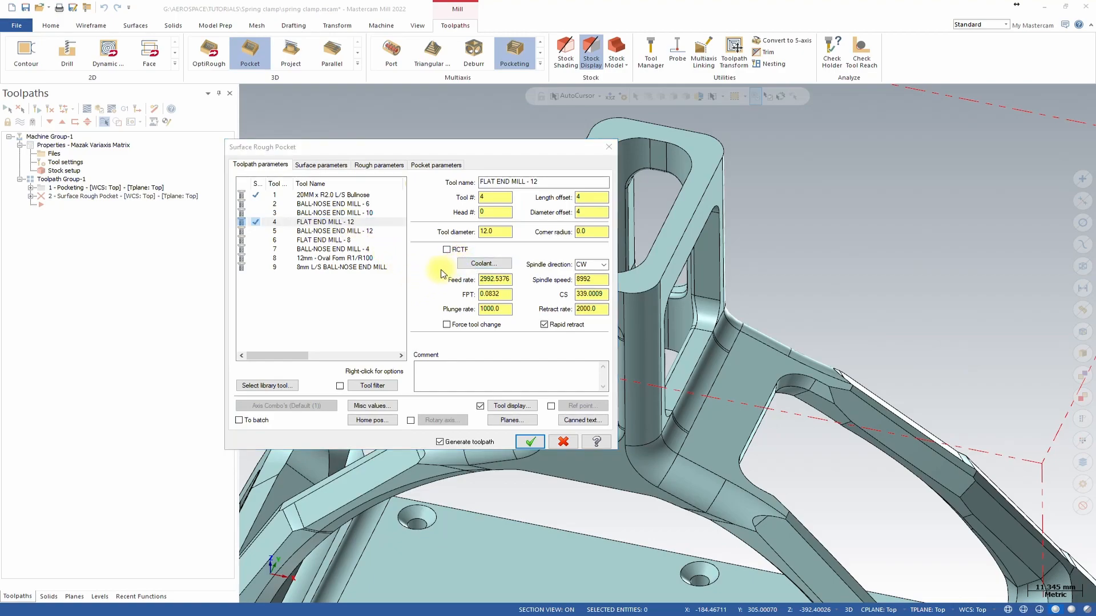
left_click(126, 131)
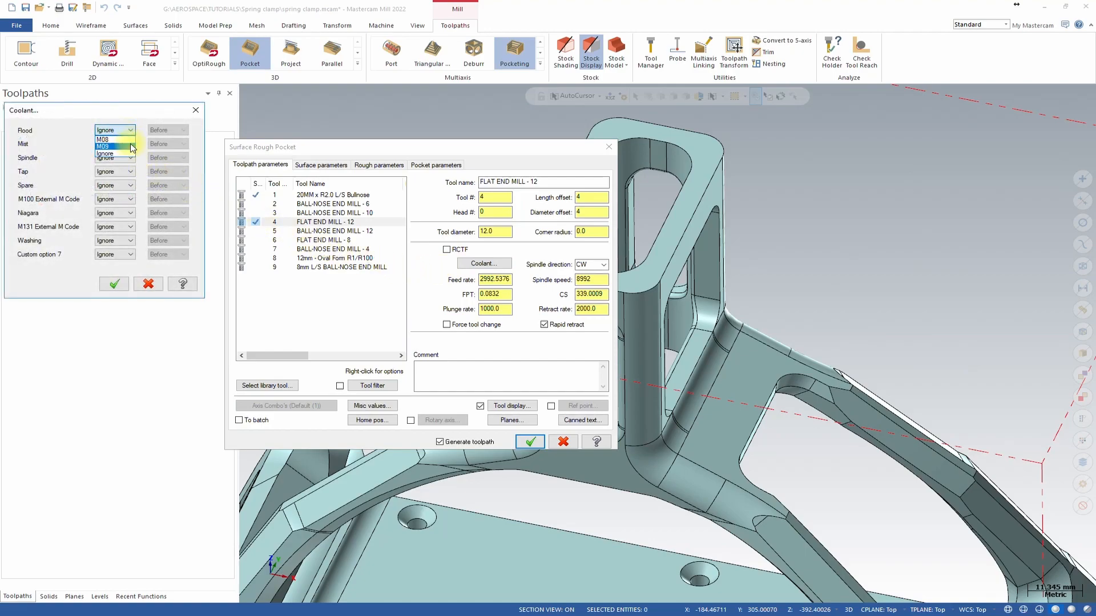
left_click(111, 147)
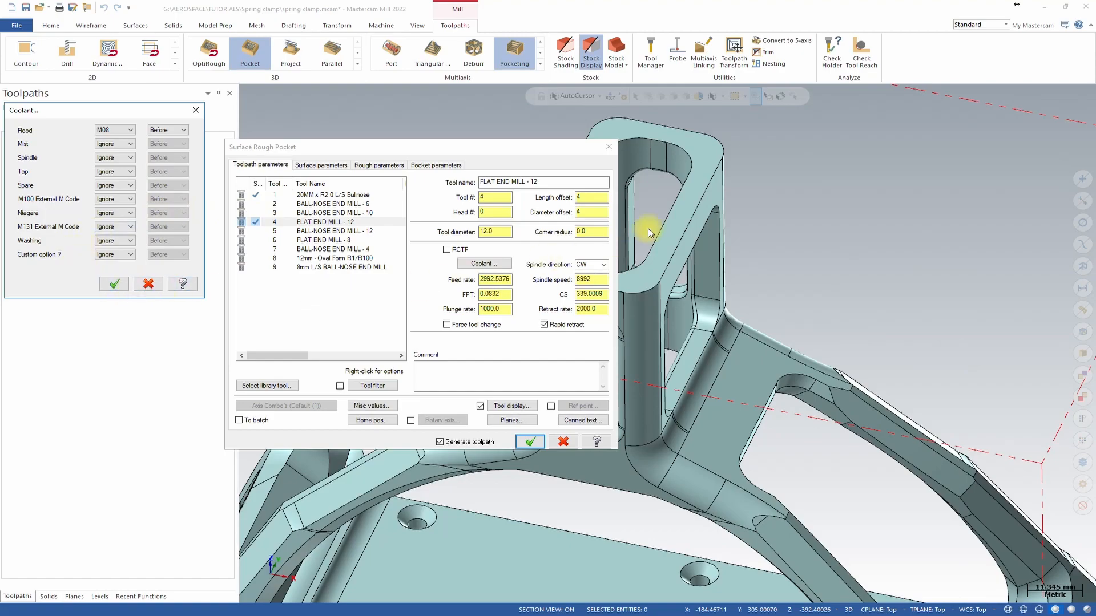
left_click(114, 284)
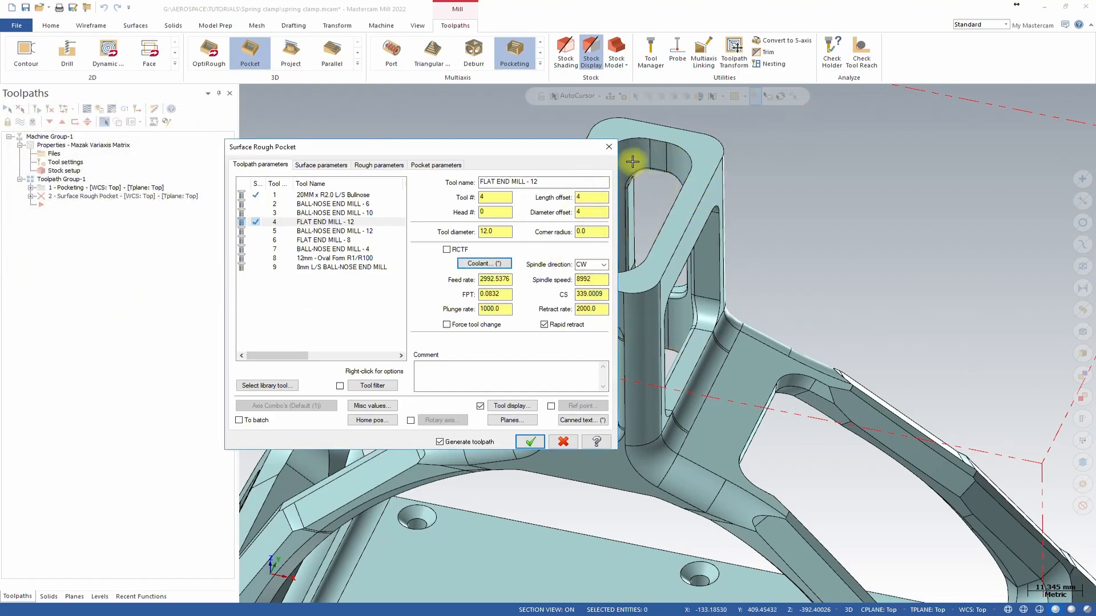
Set the feed rate to 1000 and the spindle speed to 6500.
double_click(501, 280)
type("12")
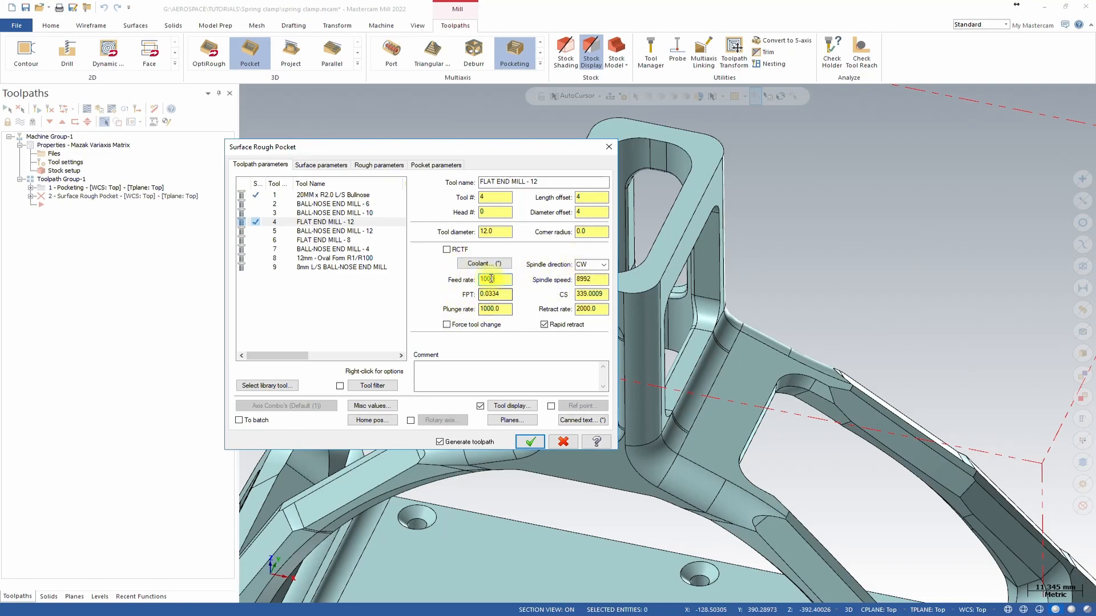
left_click_drag(603, 280, 575, 285)
type("6500")
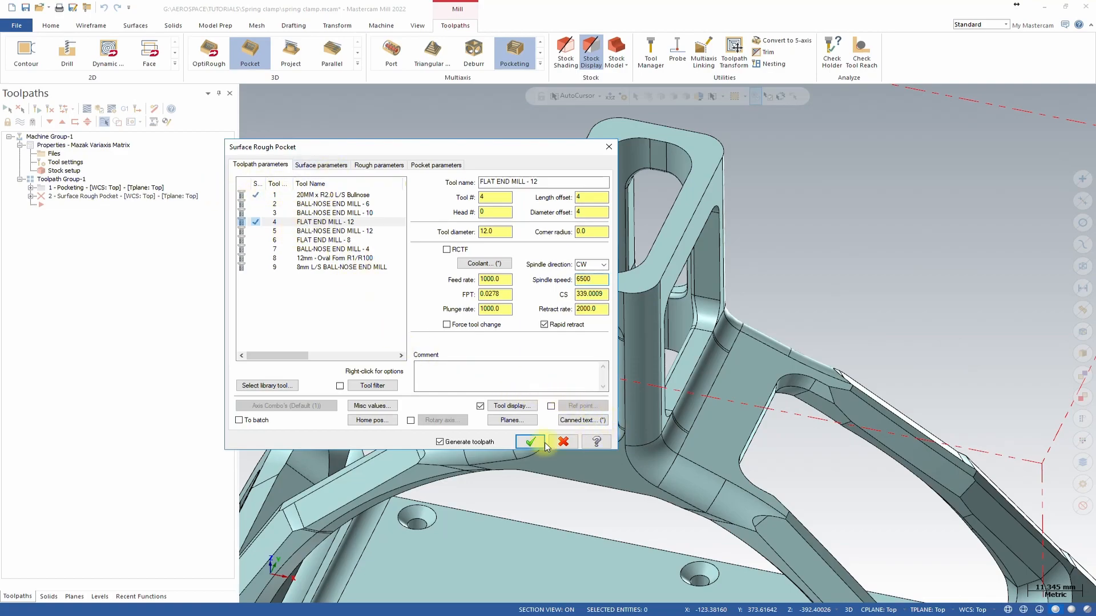
Check the toolpath coordinate system planes.
left_click(512, 421)
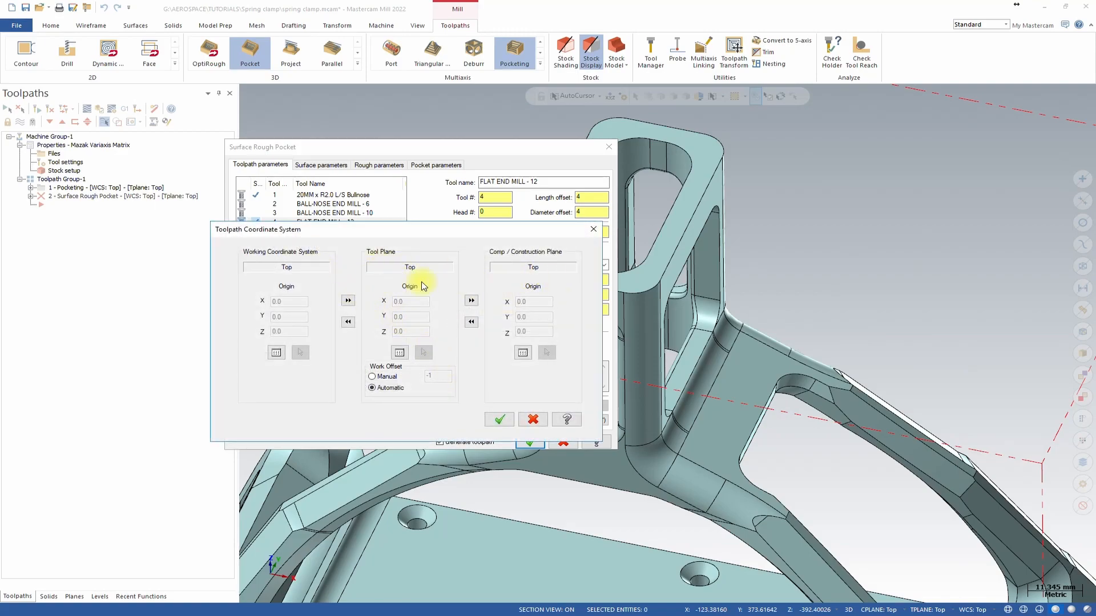
left_click(499, 423)
scroll(739, 286, "down", 2)
middle_click_drag(739, 280, 794, 443)
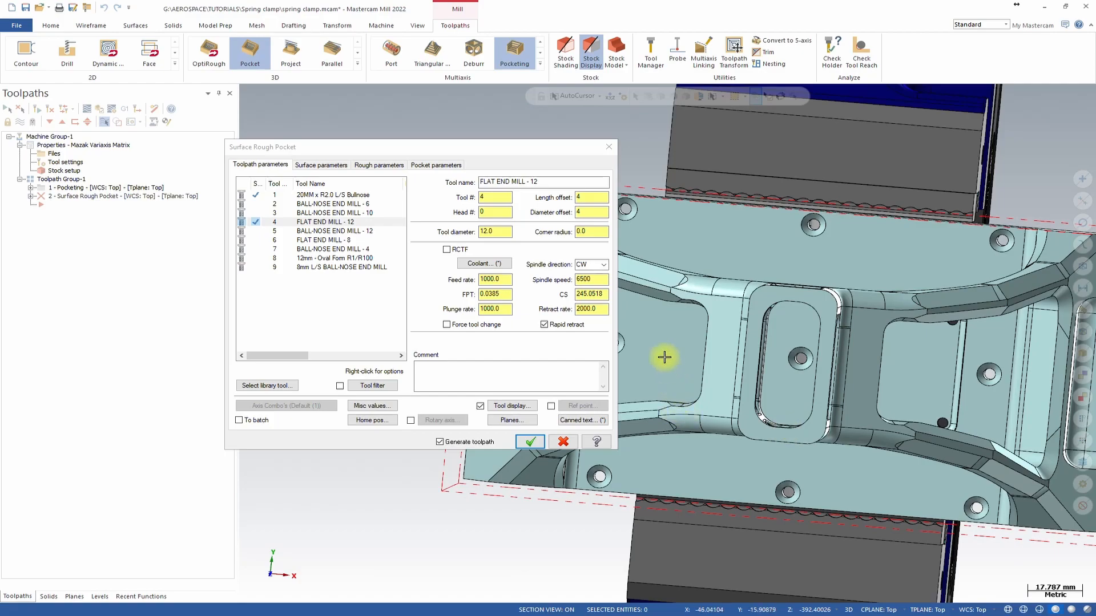
Set the clearance height to 5 and turn off the retract plane in the surface parameters.
left_click(329, 166)
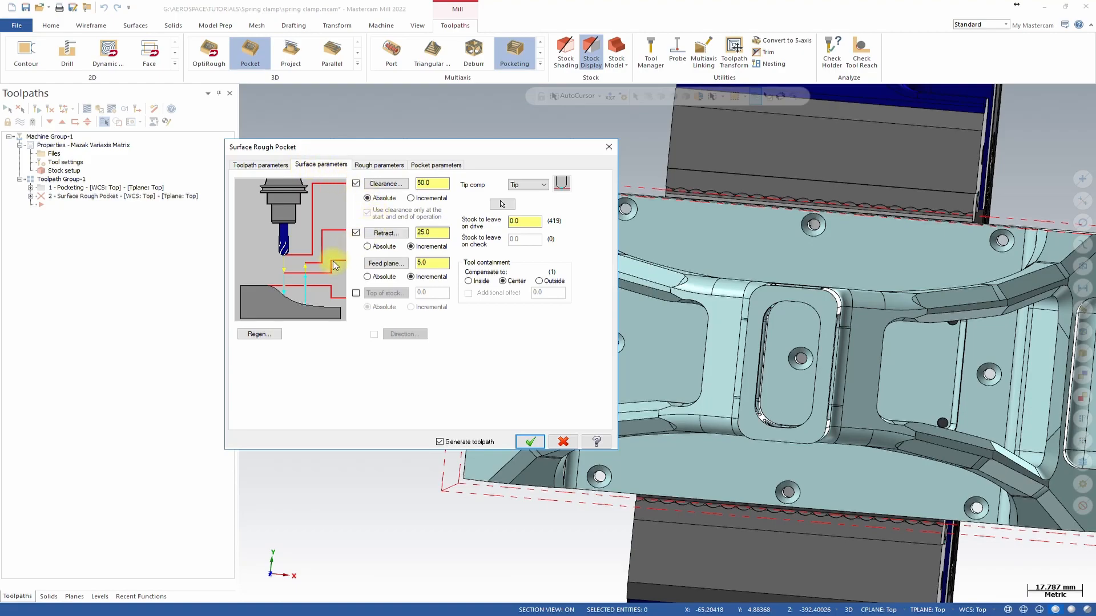
left_click(526, 220)
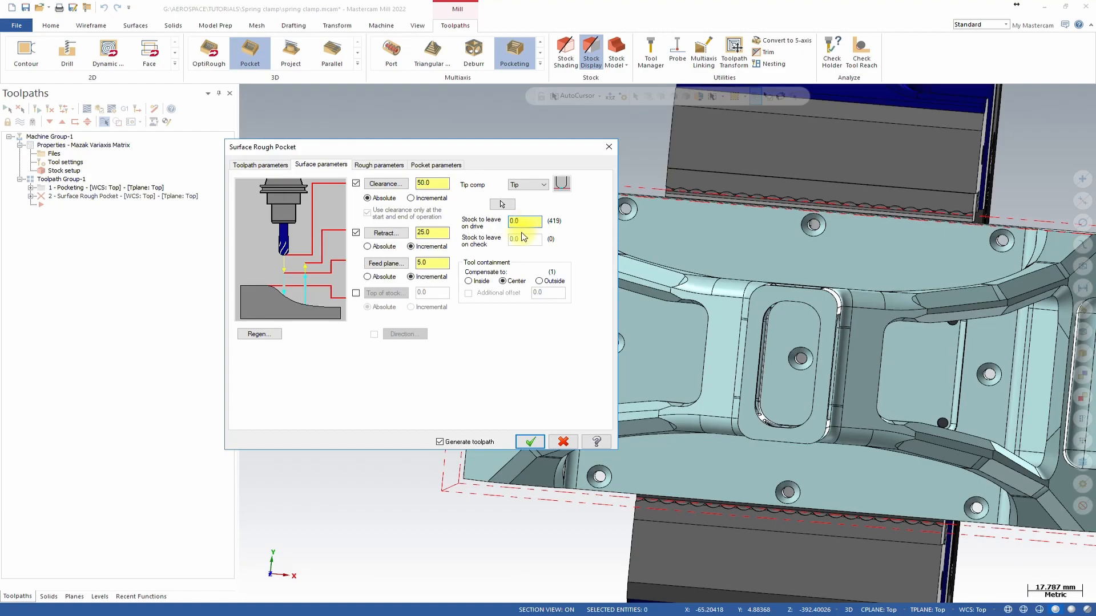
left_click(498, 260)
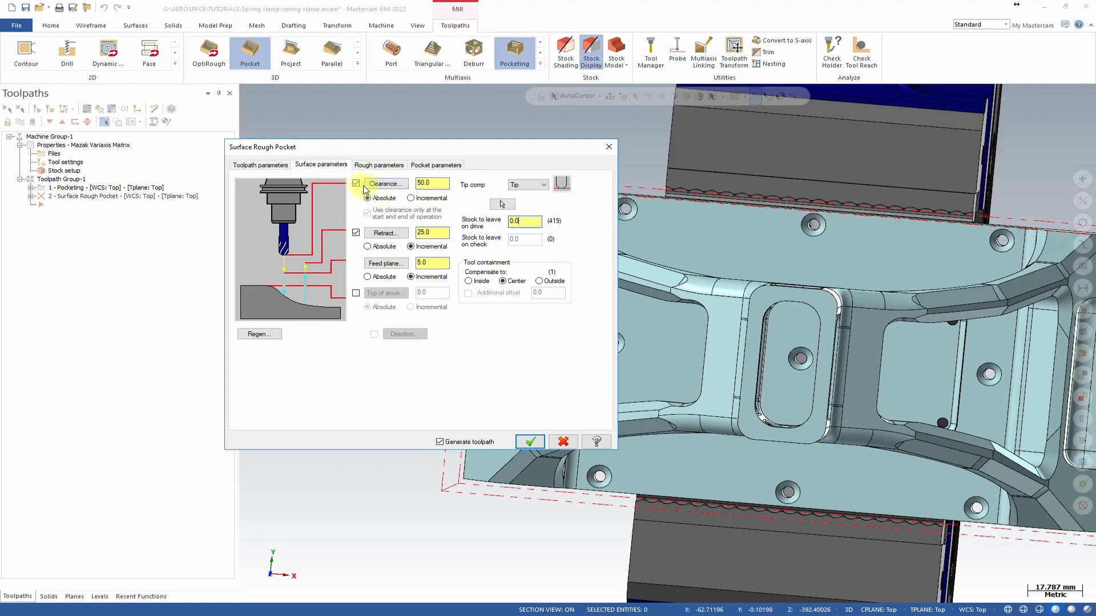
left_click_drag(433, 184, 400, 182)
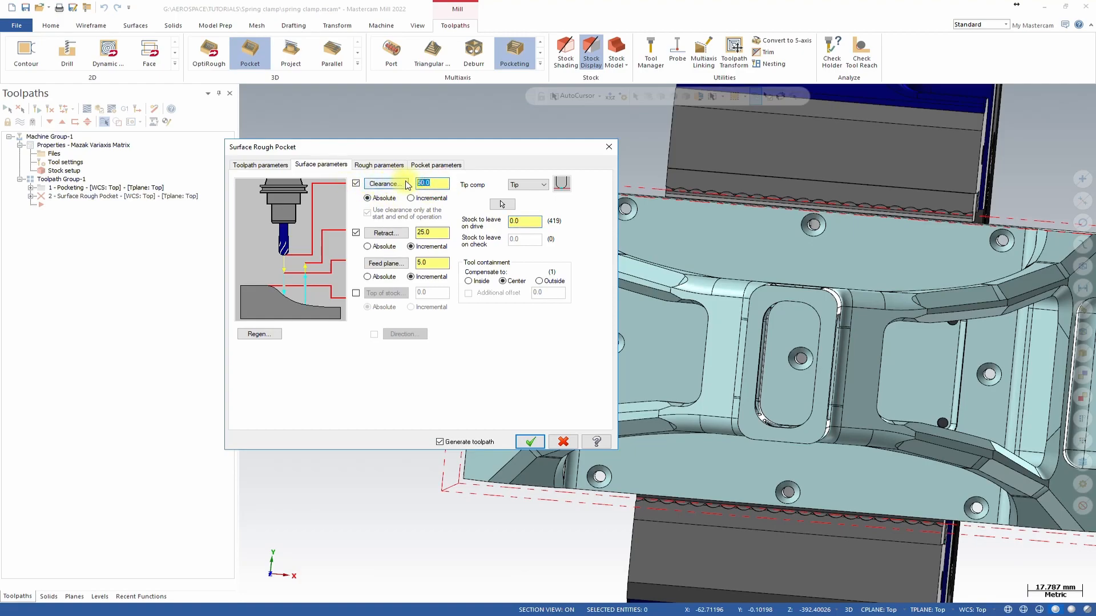
middle_click_drag(738, 311, 803, 215)
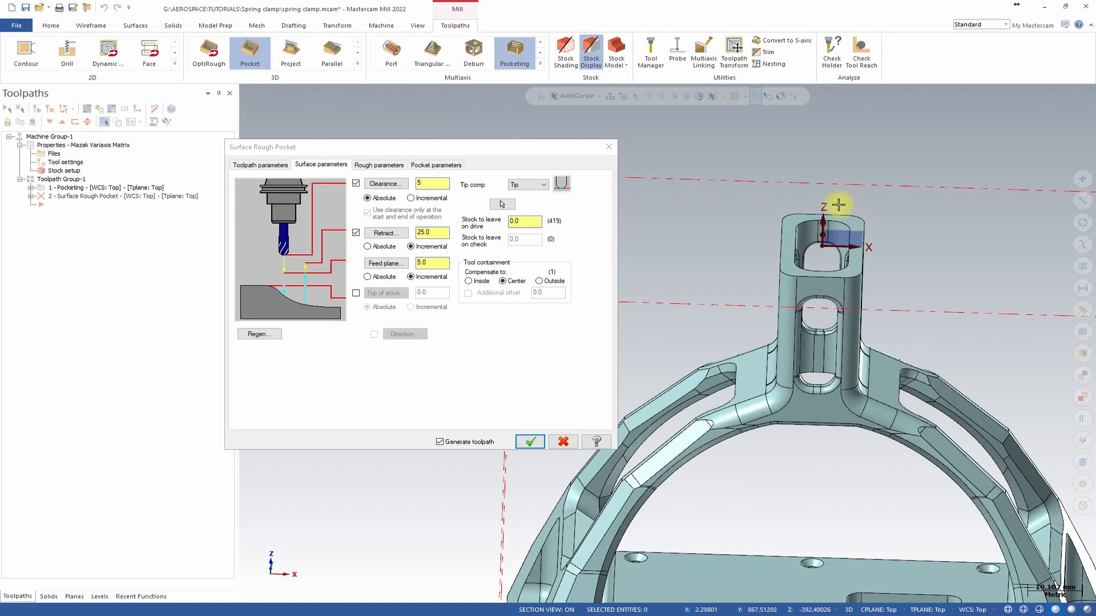
middle_click_drag(861, 245, 920, 222)
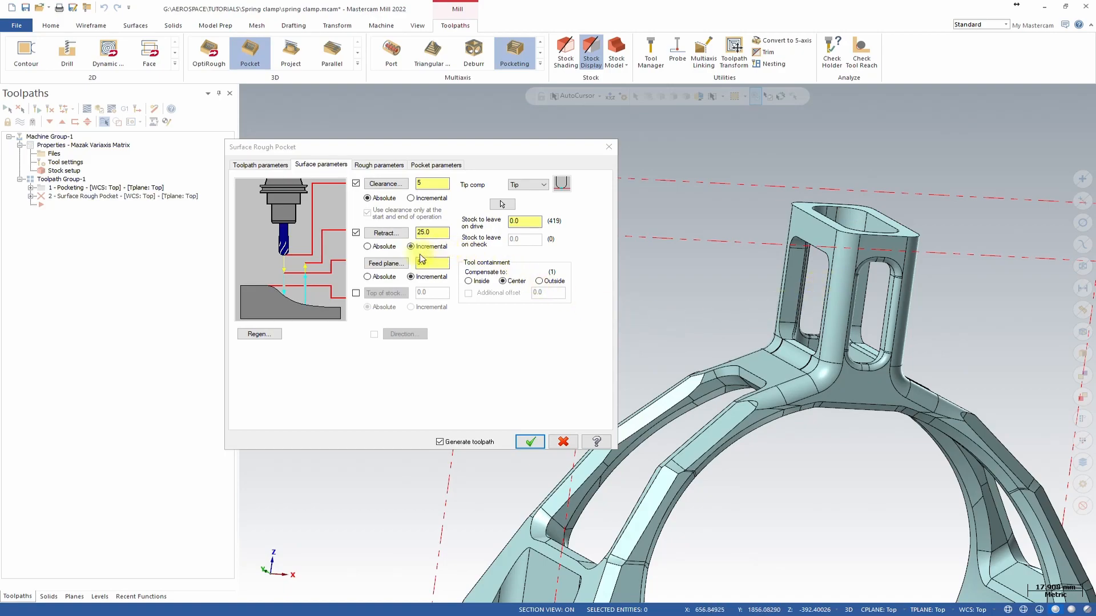
left_click(357, 234)
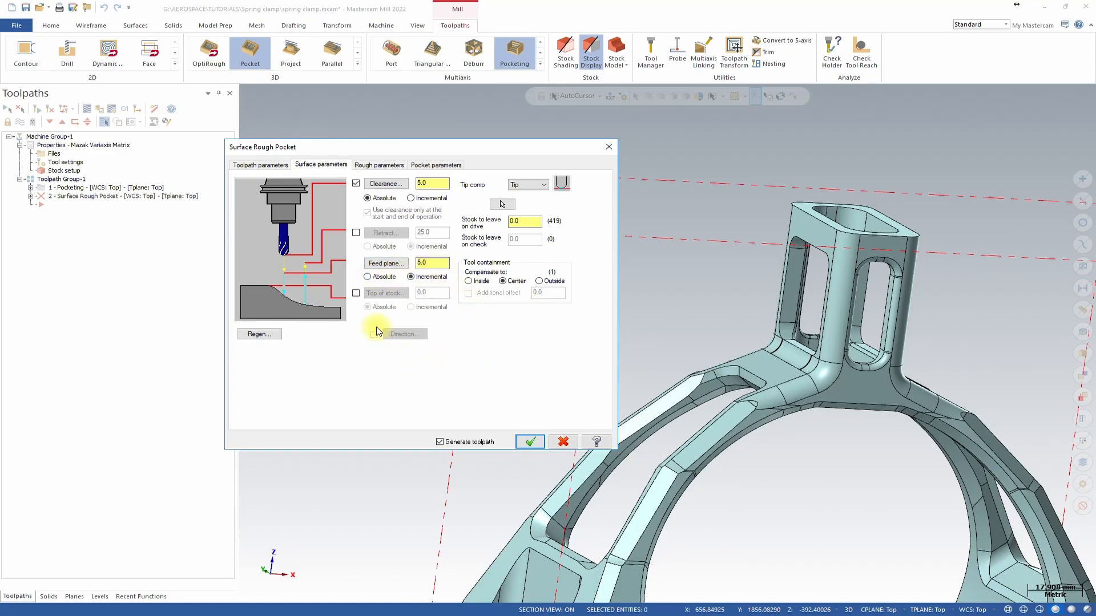
Inspect the flat end mill's geometry in the tool editor.
left_click(373, 165)
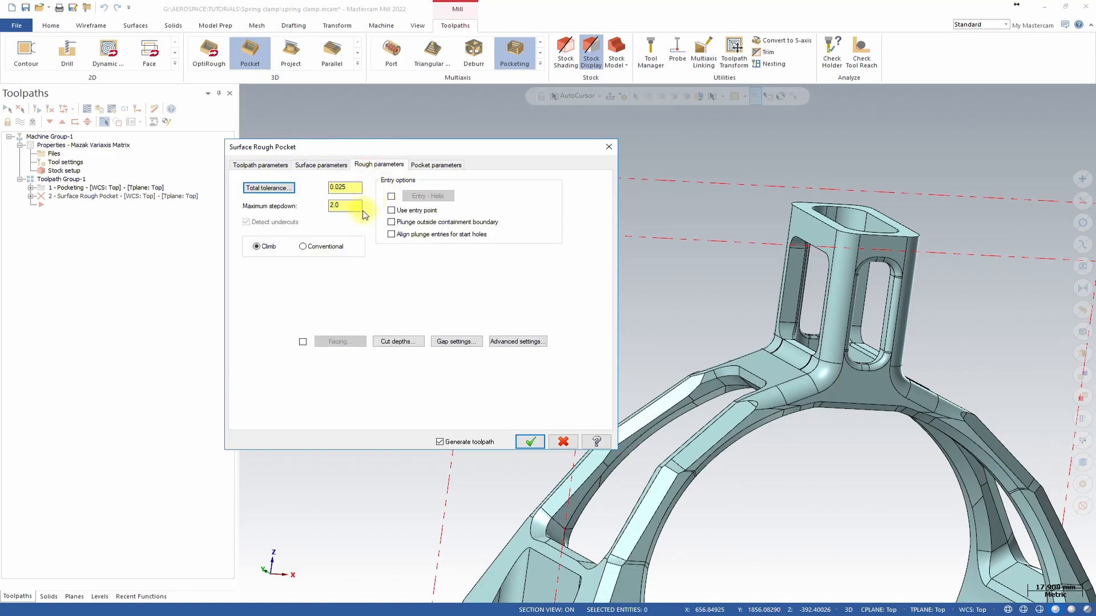
left_click_drag(348, 206, 318, 210)
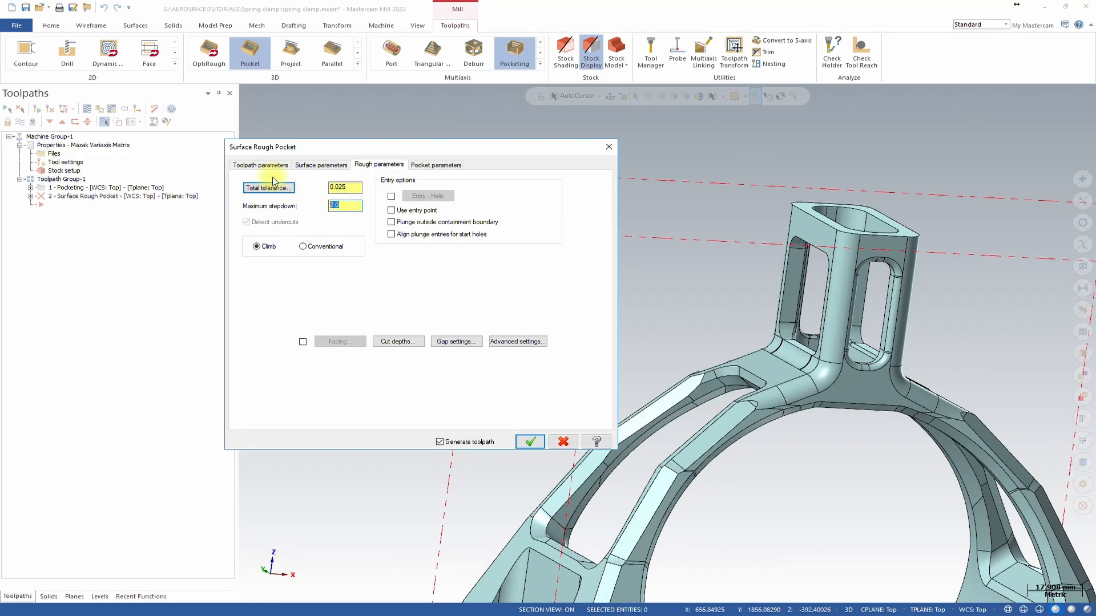
left_click(261, 165)
double_click(314, 227)
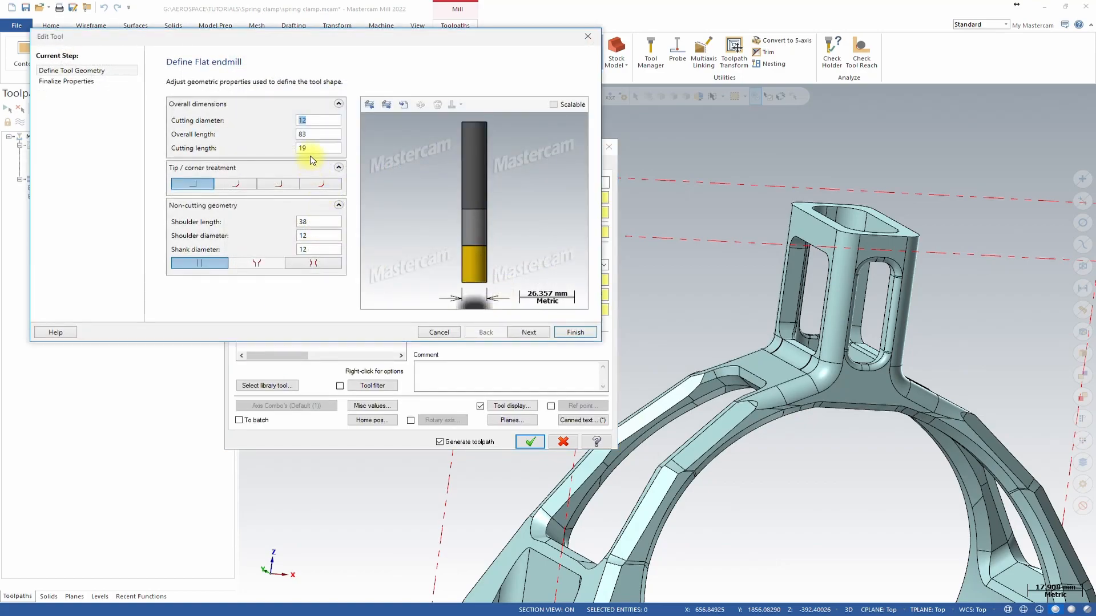
left_click(575, 332)
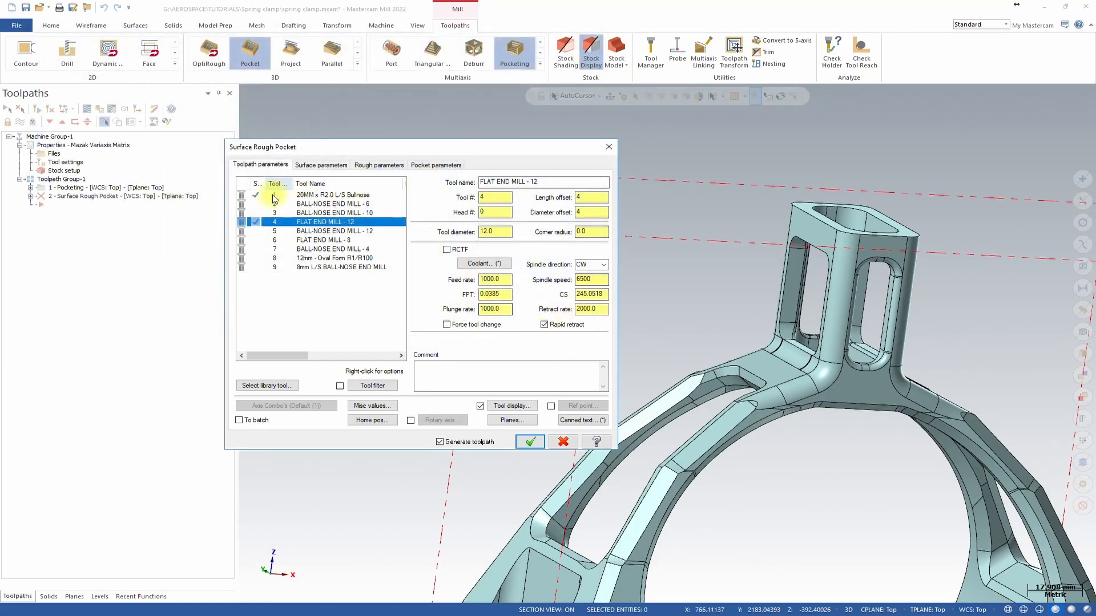
Set the maximum stepdown to 6 in the rough parameters.
left_click(445, 164)
left_click(388, 165)
double_click(342, 205)
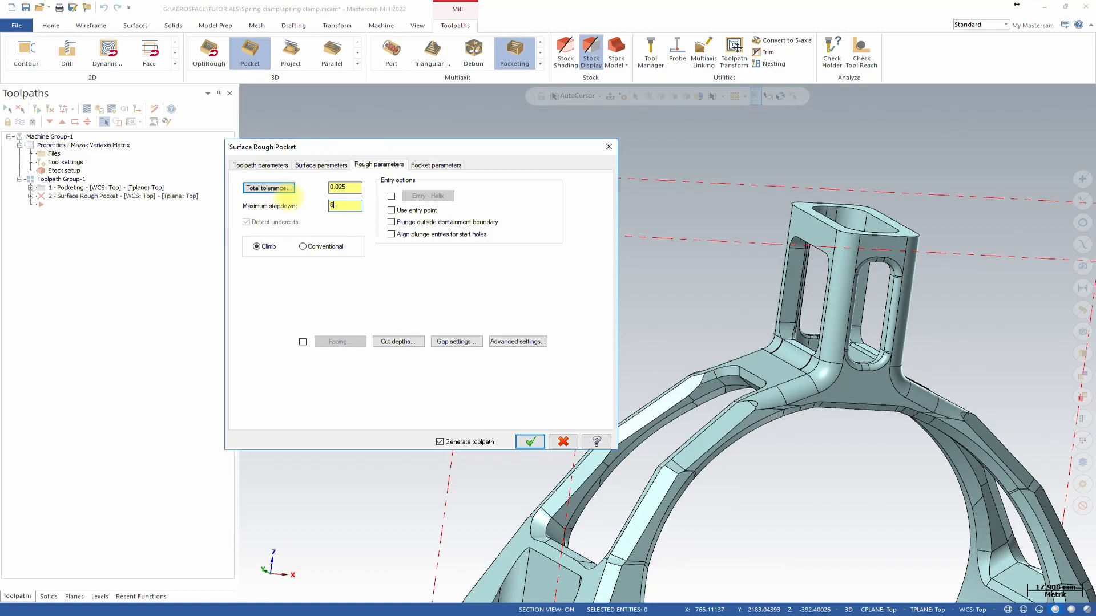
type("6")
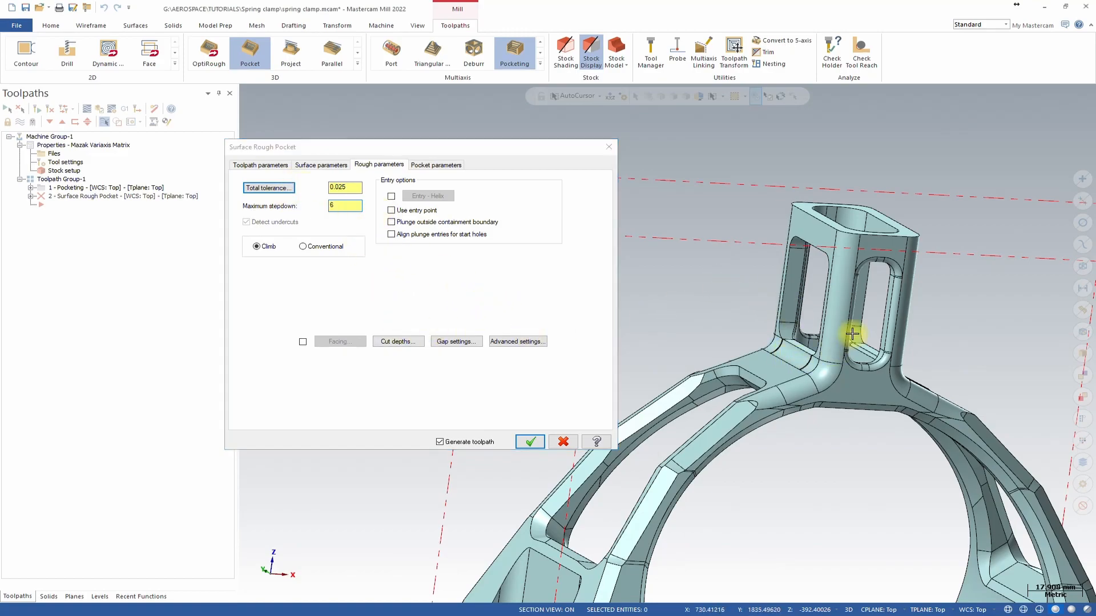
Open the cut depths settings, switch to absolute depths and set the minimum depth to -4.
scroll(848, 336, "down", 1)
scroll(807, 208, "down", 2)
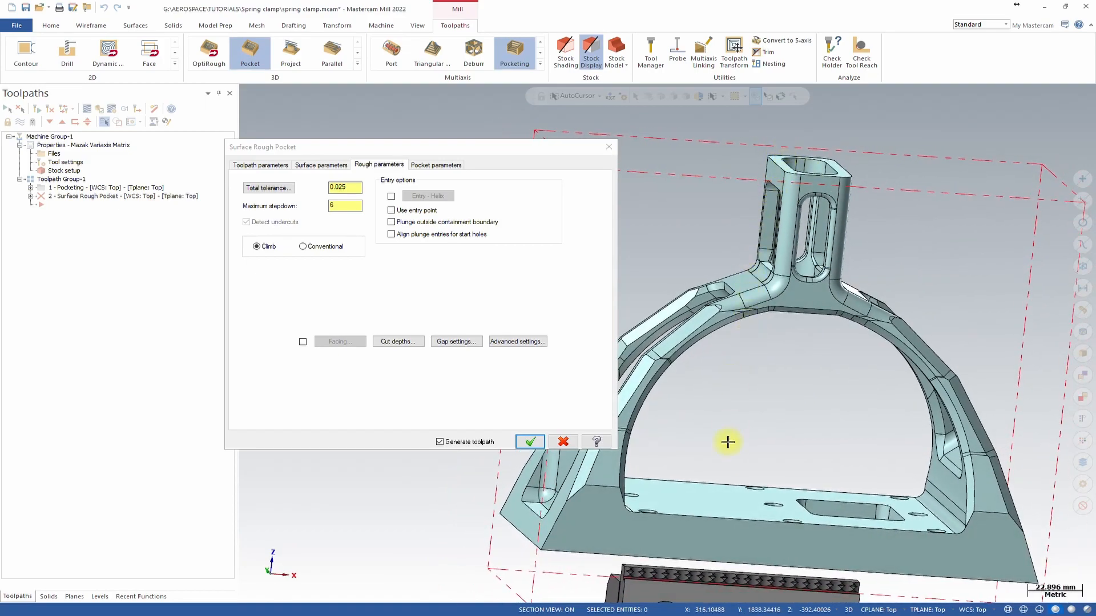
left_click(398, 341)
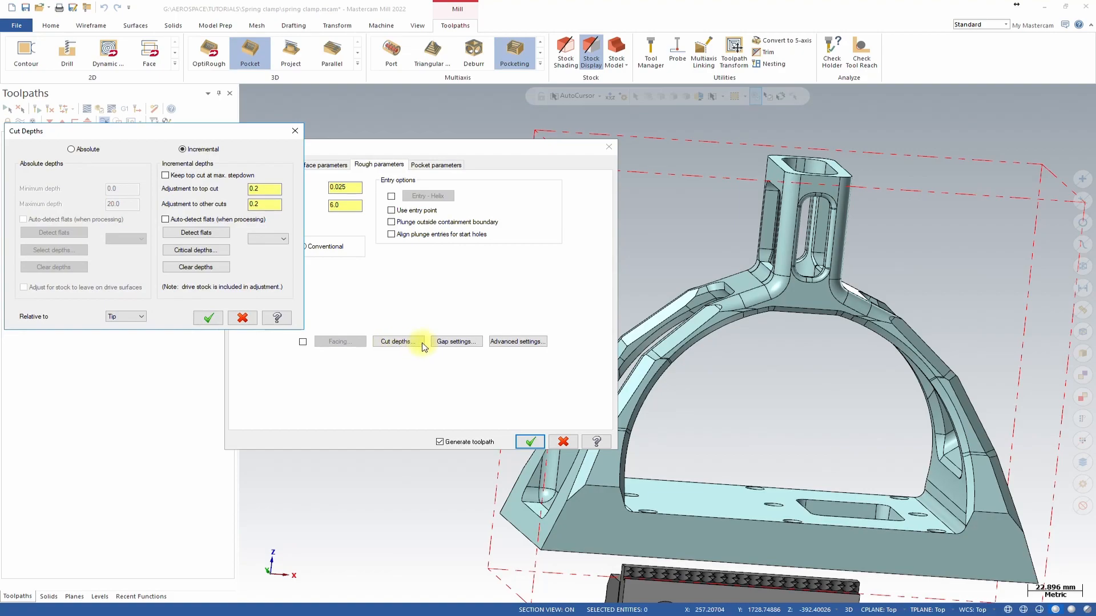
left_click(72, 149)
double_click(117, 188)
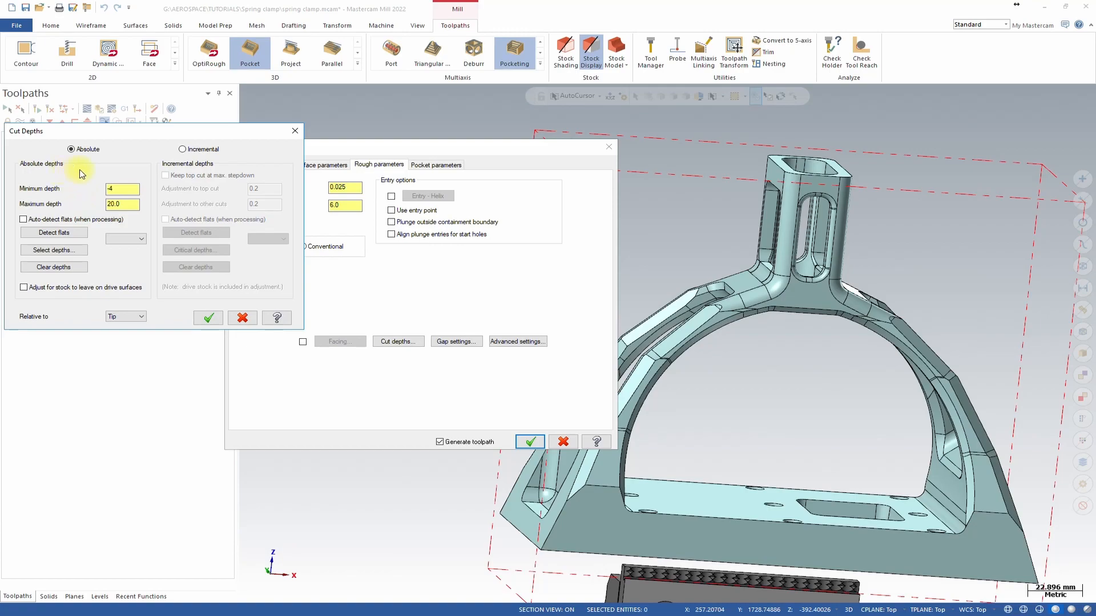
Set the maximum depth by picking the Z coordinate of a point on the pocket floor inside the column, then confirm the cut depths.
double_click(122, 204)
right_click(118, 206)
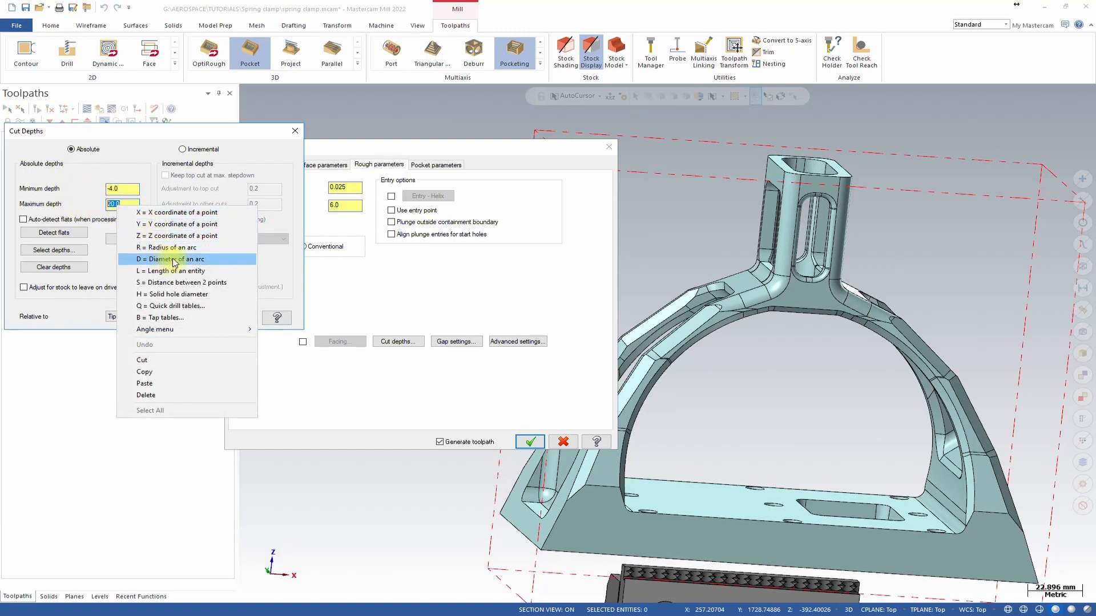
left_click(171, 236)
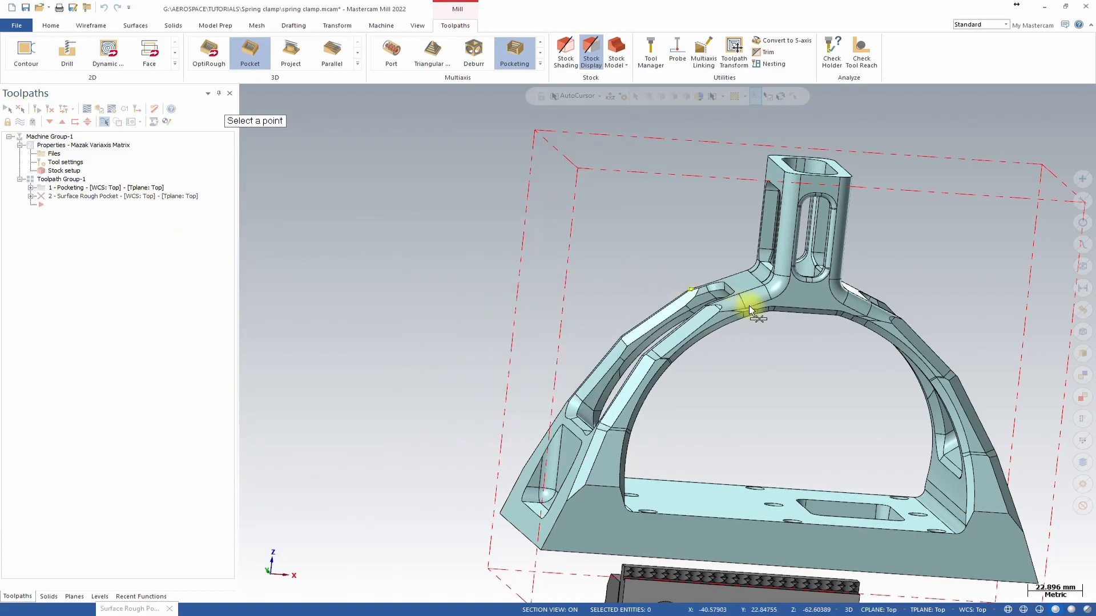
middle_click_drag(738, 301, 717, 403)
scroll(729, 309, "up", 4)
scroll(728, 379, "up", 2)
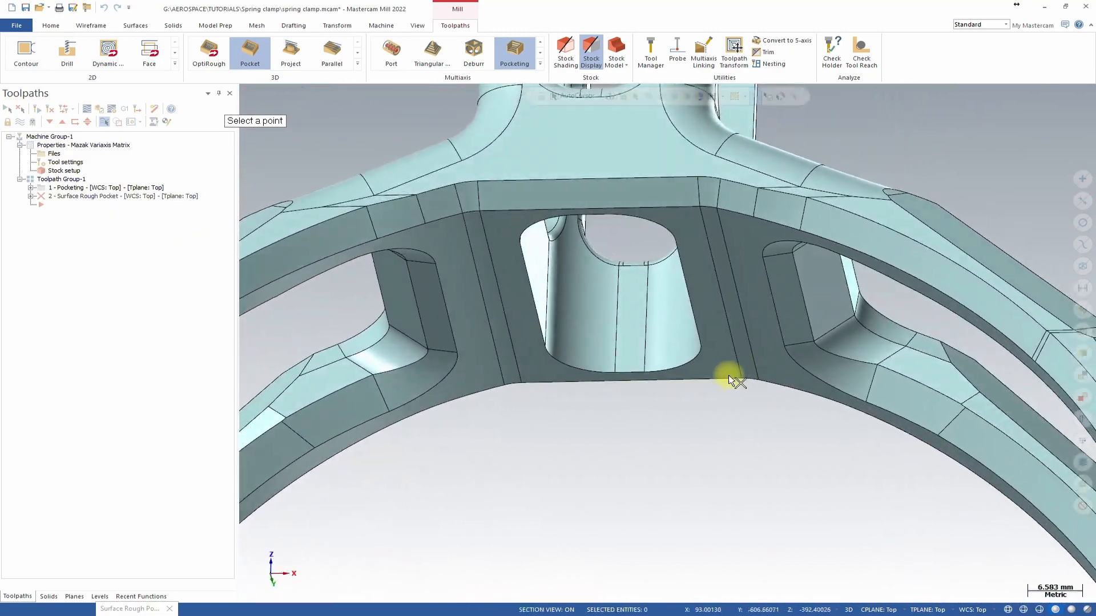
left_click(631, 373)
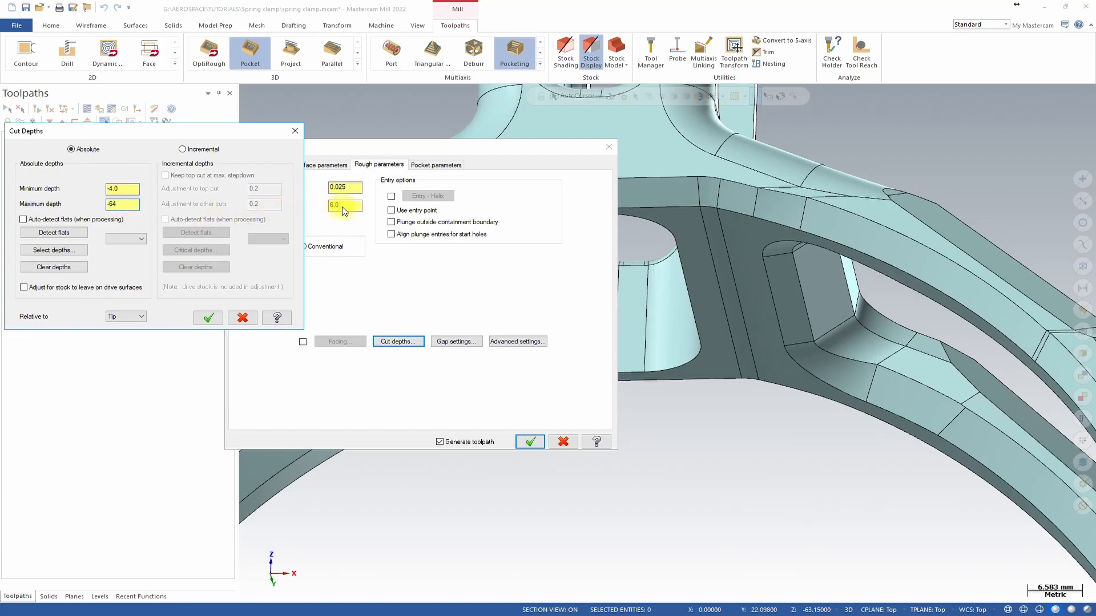
left_click(208, 318)
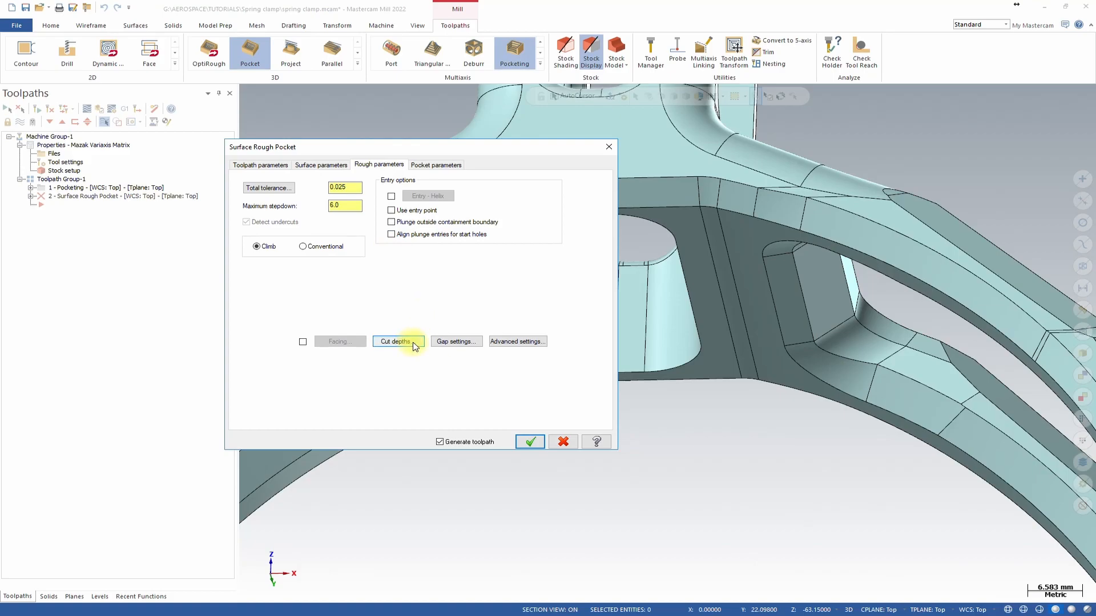
Set the stepover distance to 2.4 in the pocket parameters.
left_click(440, 166)
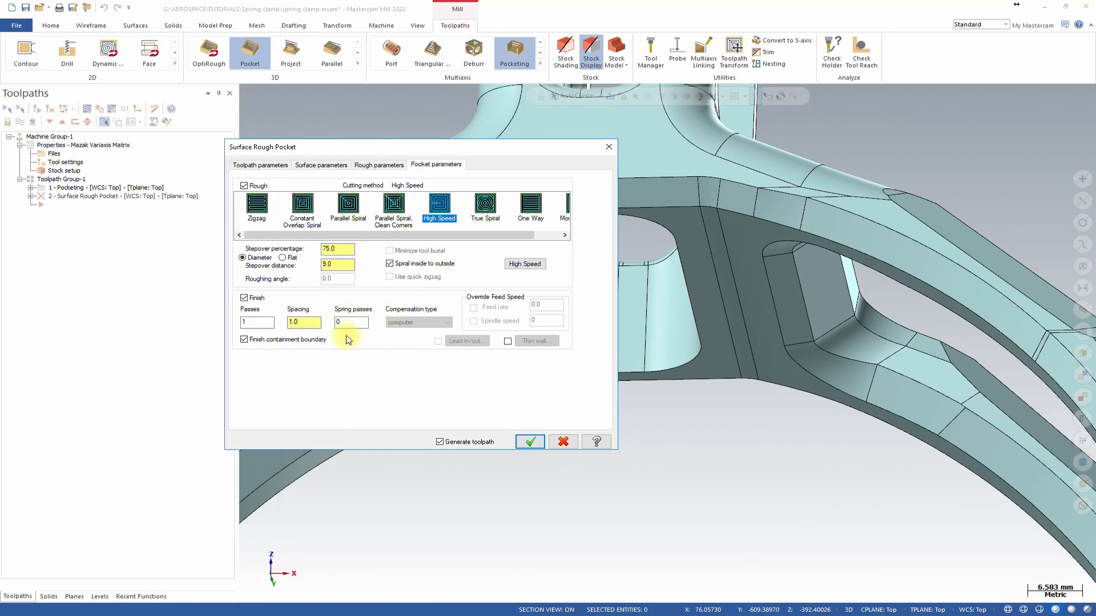
double_click(342, 267)
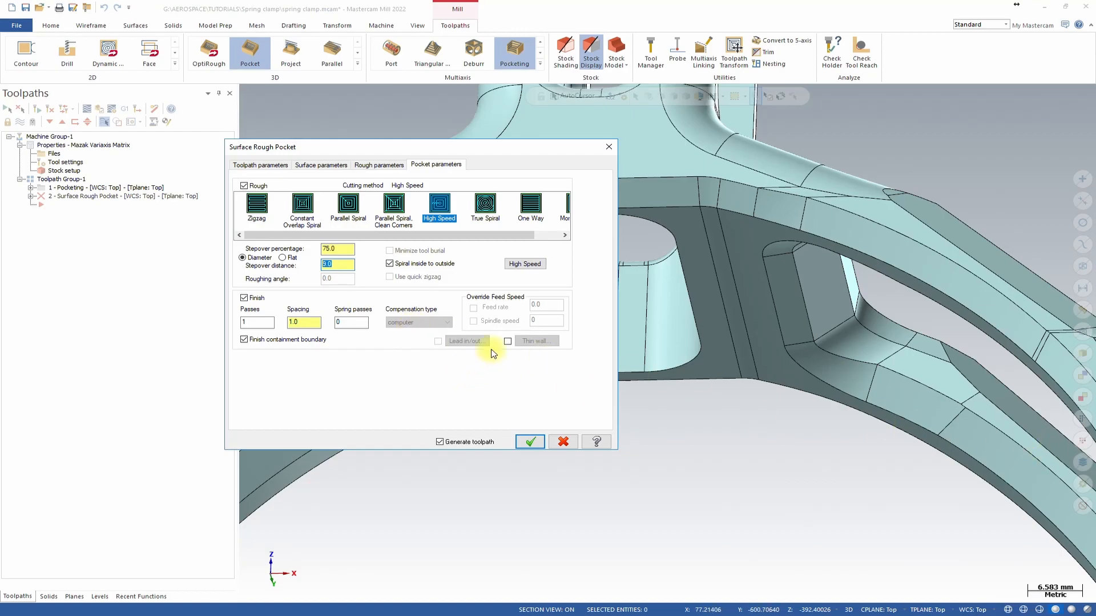
middle_click_drag(1040, 359, 346, 279)
left_click(339, 265)
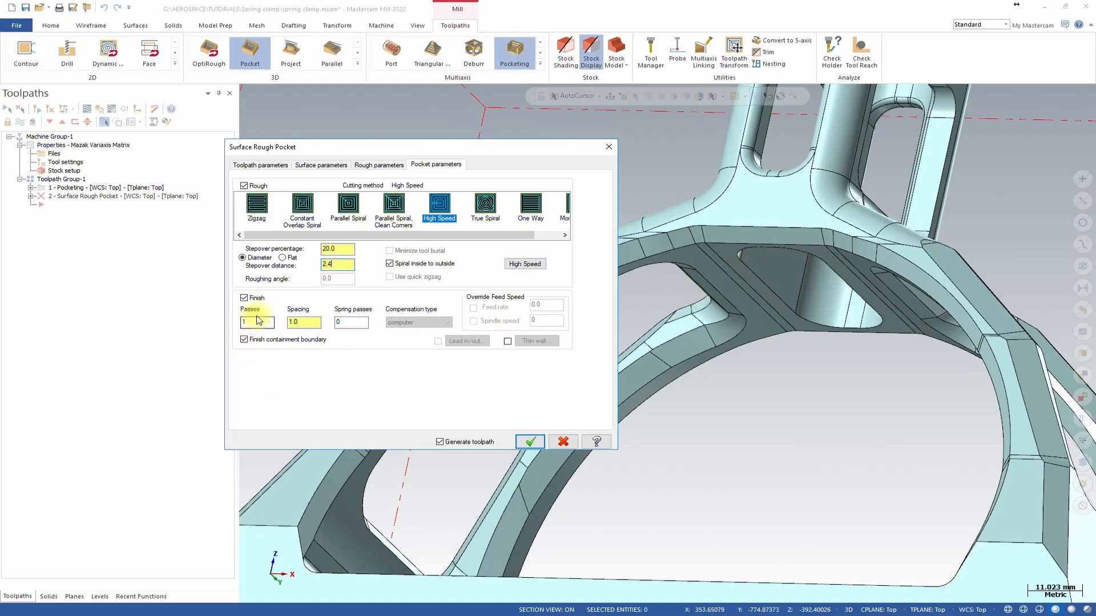
Set the finish spacing to 0.25 and generate the surface rough pocket toolpath.
double_click(292, 321)
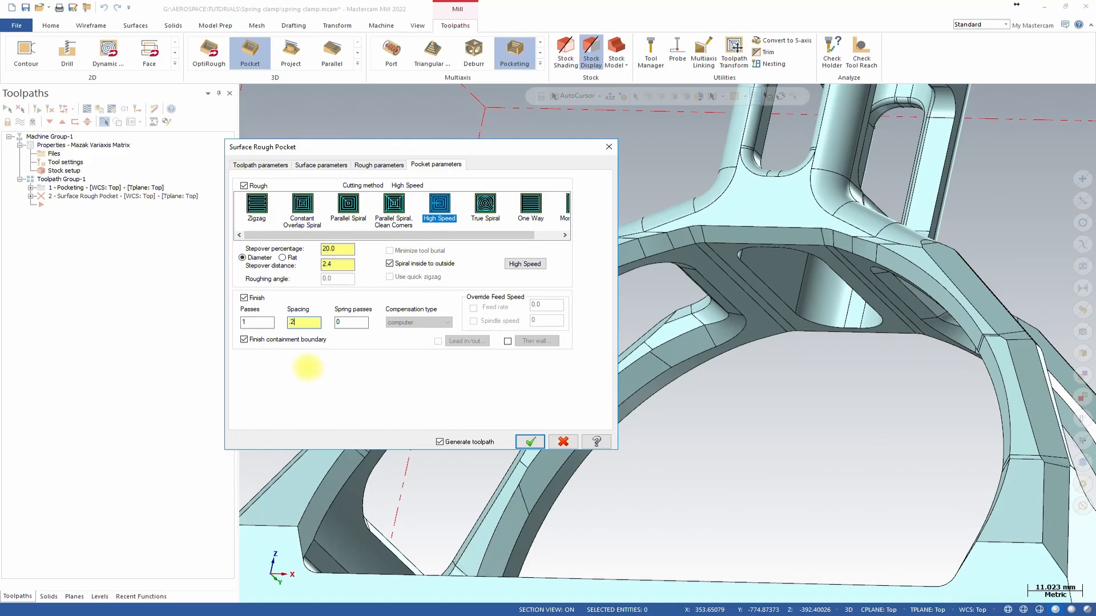
left_click(354, 323)
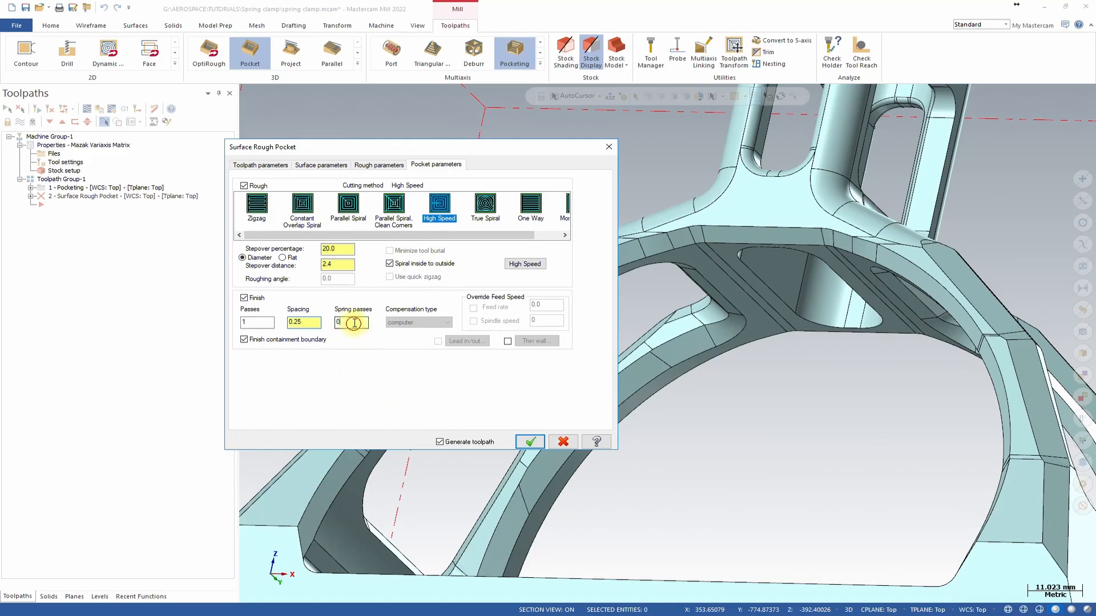
left_click(531, 442)
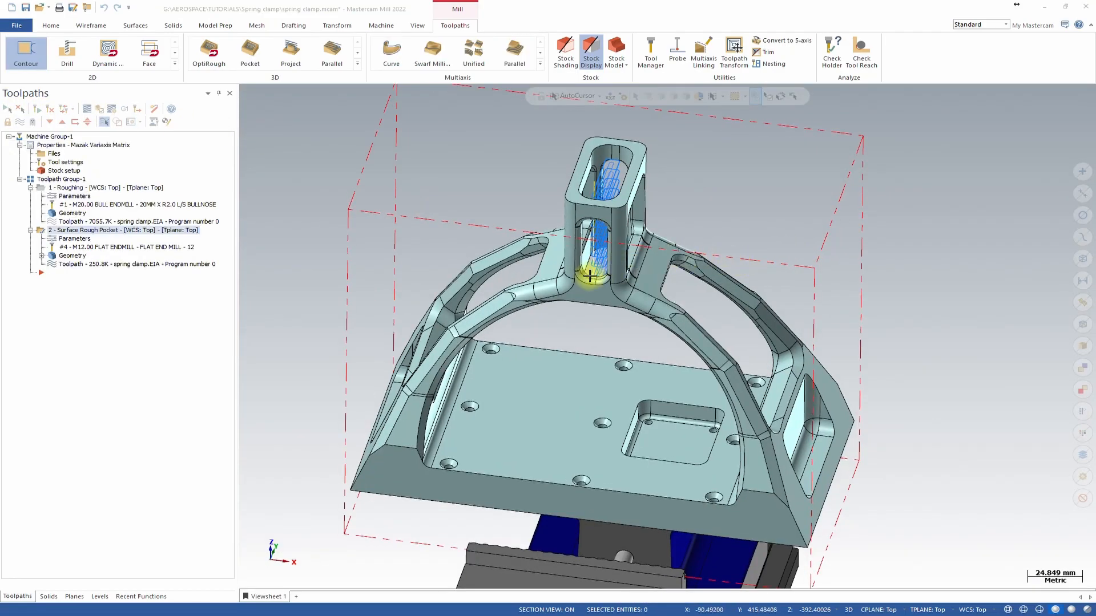
Inspect the generated surface rough pocket toolpath inside the column from different angles.
left_click(672, 225)
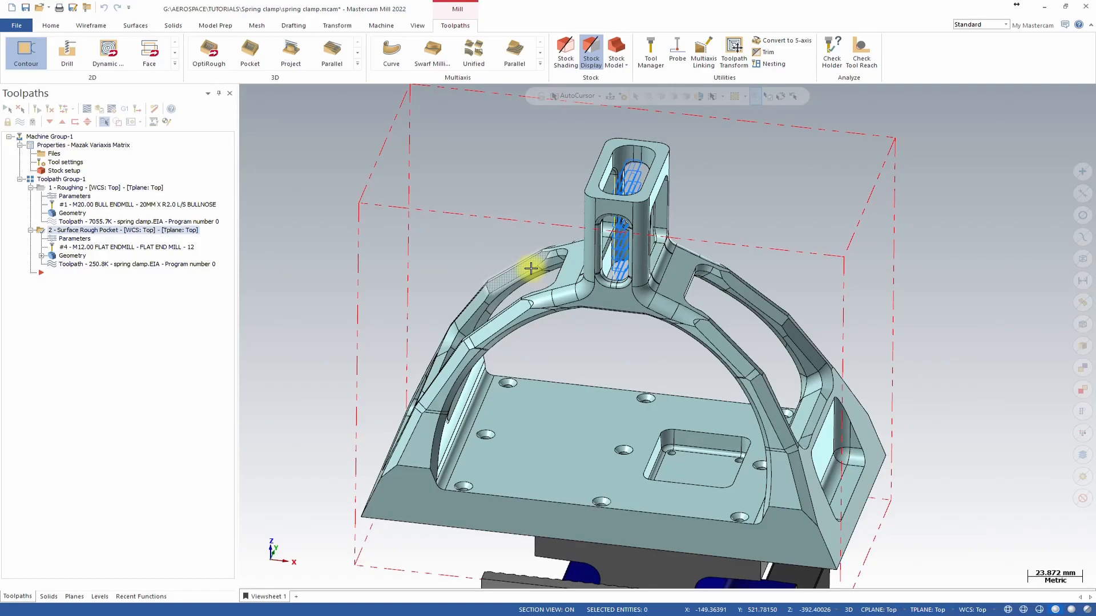
middle_click_drag(644, 203, 665, 288)
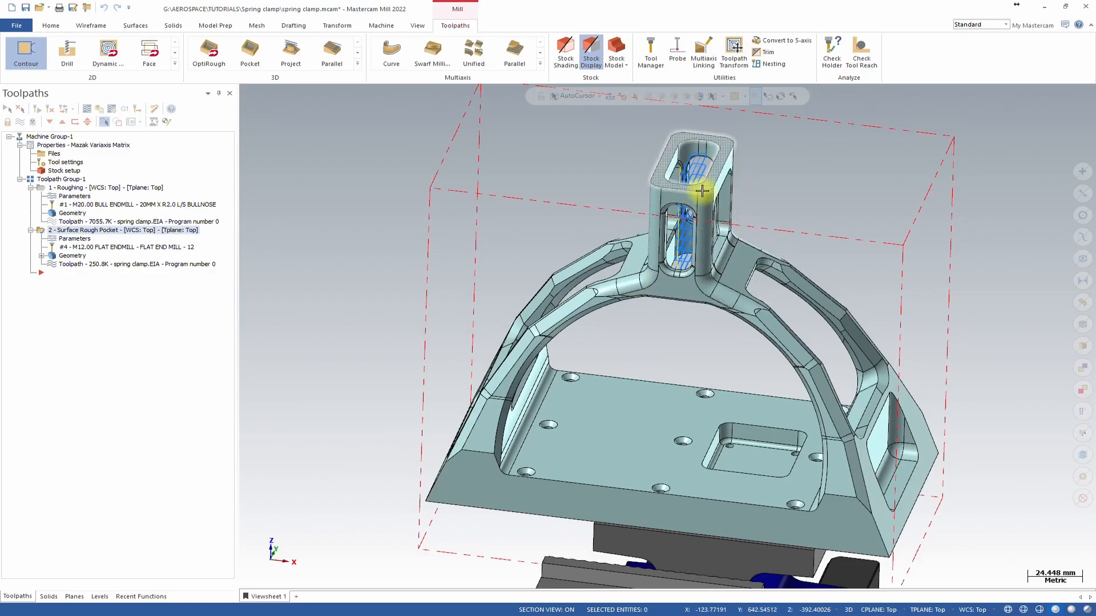
middle_click_drag(638, 196, 660, 276)
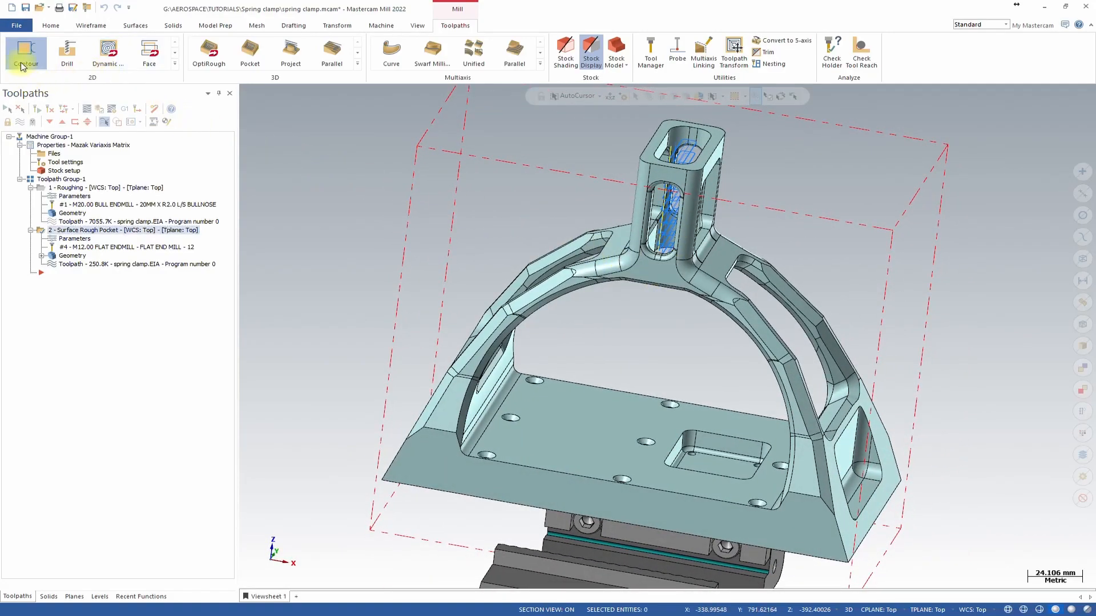
Start a Contour toolpath and chain the lower edge where the central column meets the arch.
left_click(44, 61)
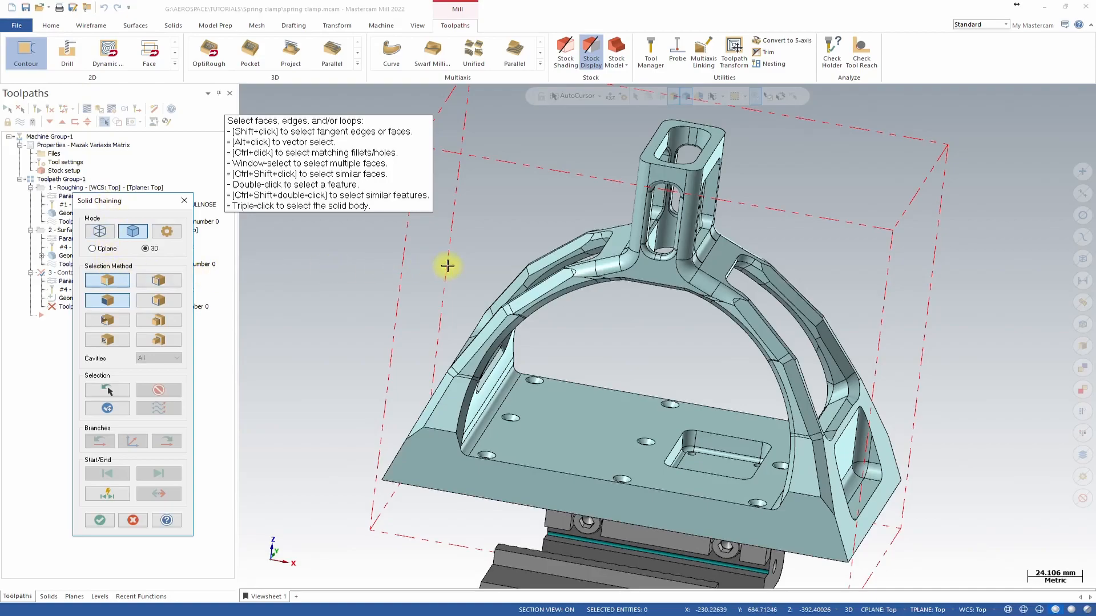
middle_click_drag(557, 278, 600, 320)
scroll(602, 283, "up", 3)
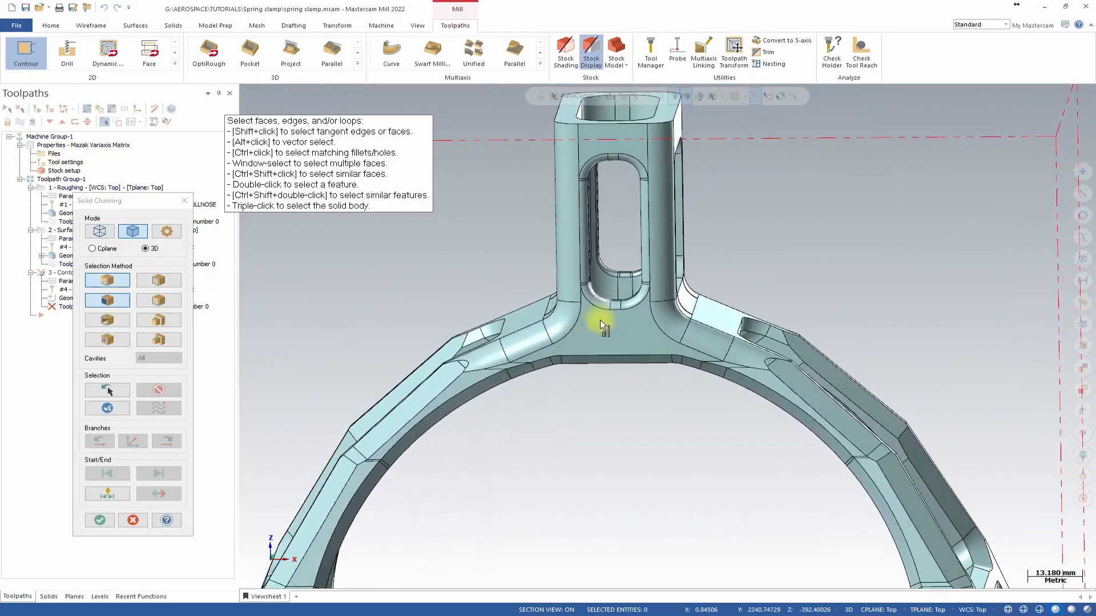
left_click(567, 358)
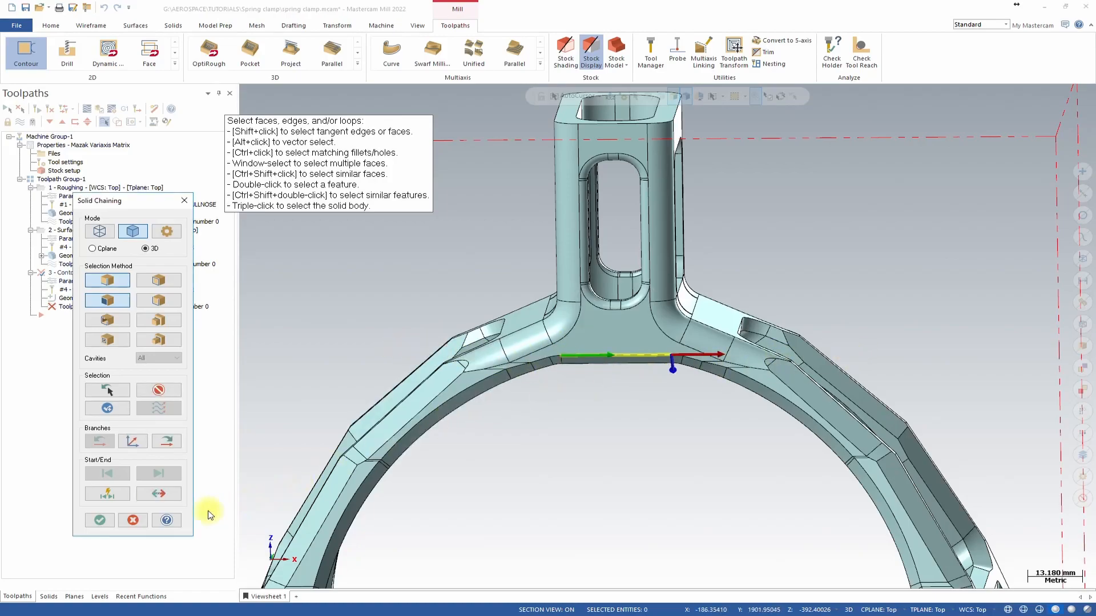
left_click(98, 520)
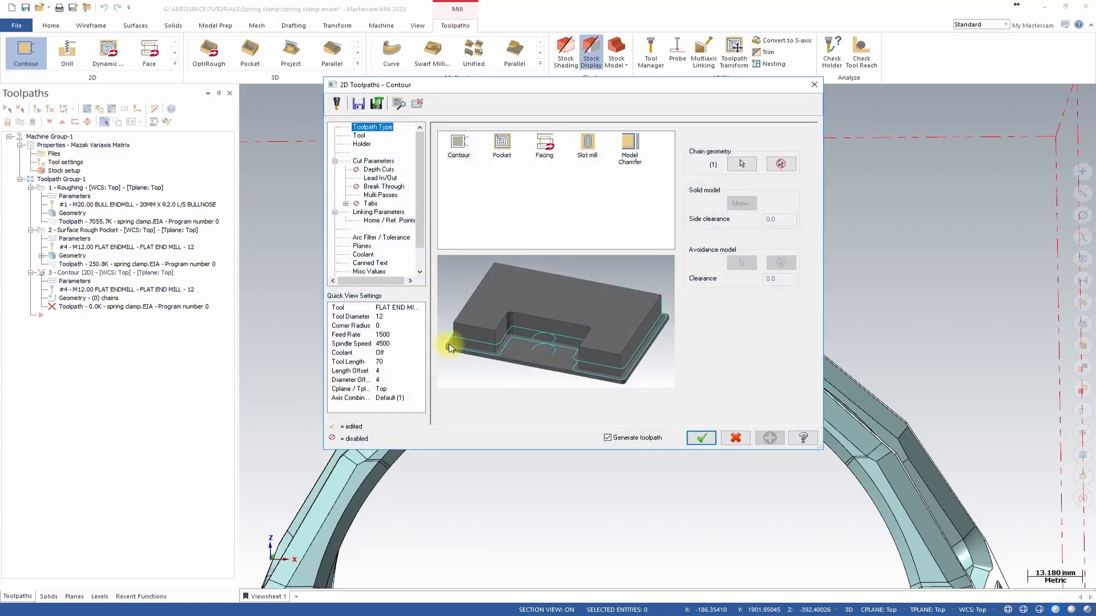
Select the FACE MILL - 80/88 tool and set its feed rate to 2000 and spindle speed to 3100.
left_click(363, 137)
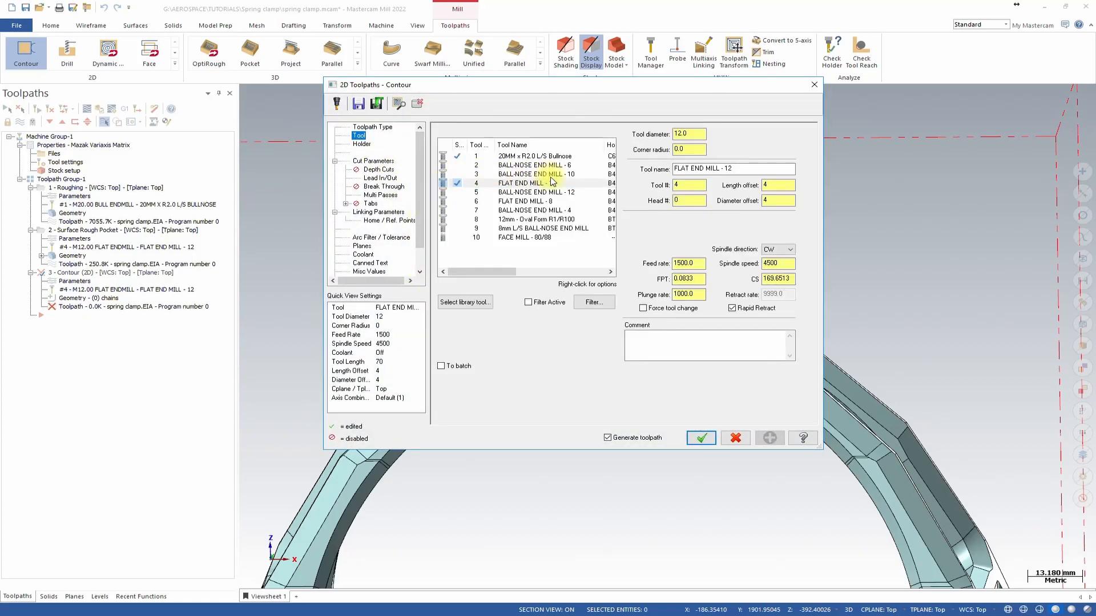
left_click(521, 239)
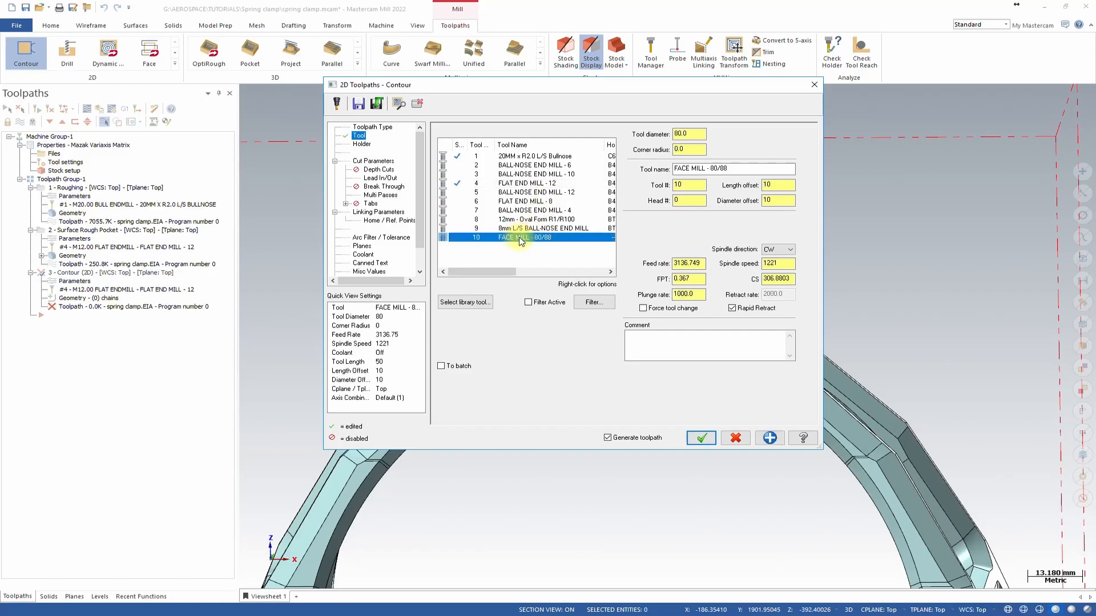
double_click(702, 265)
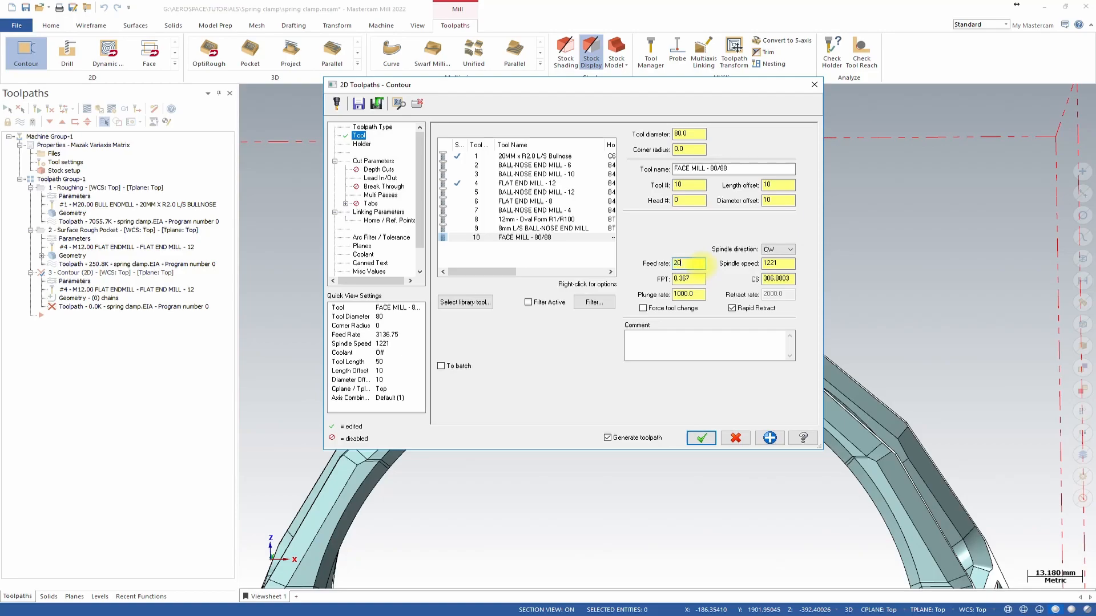
double_click(777, 263)
type("3100")
Enable depth cuts with a max rough step of 50, one finish cut and a finish step of 5.
left_click(372, 162)
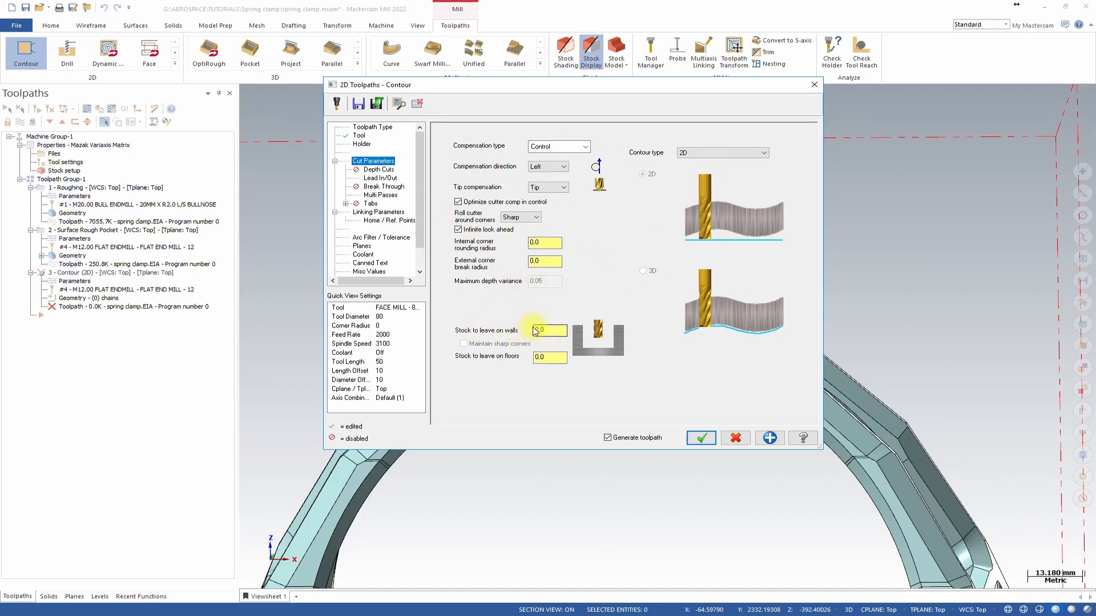
left_click(378, 169)
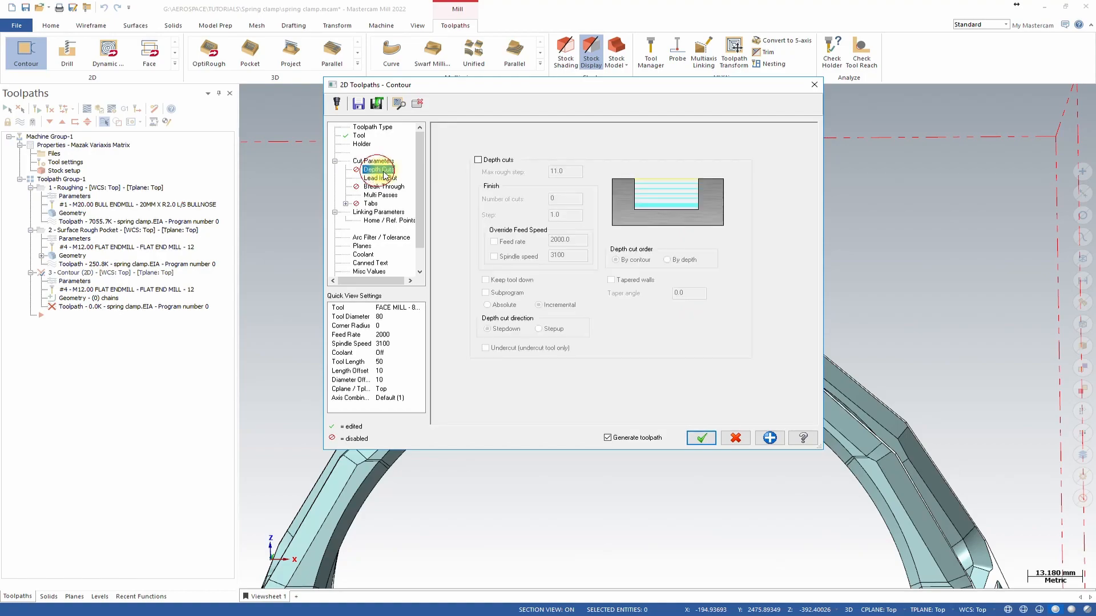
left_click(478, 160)
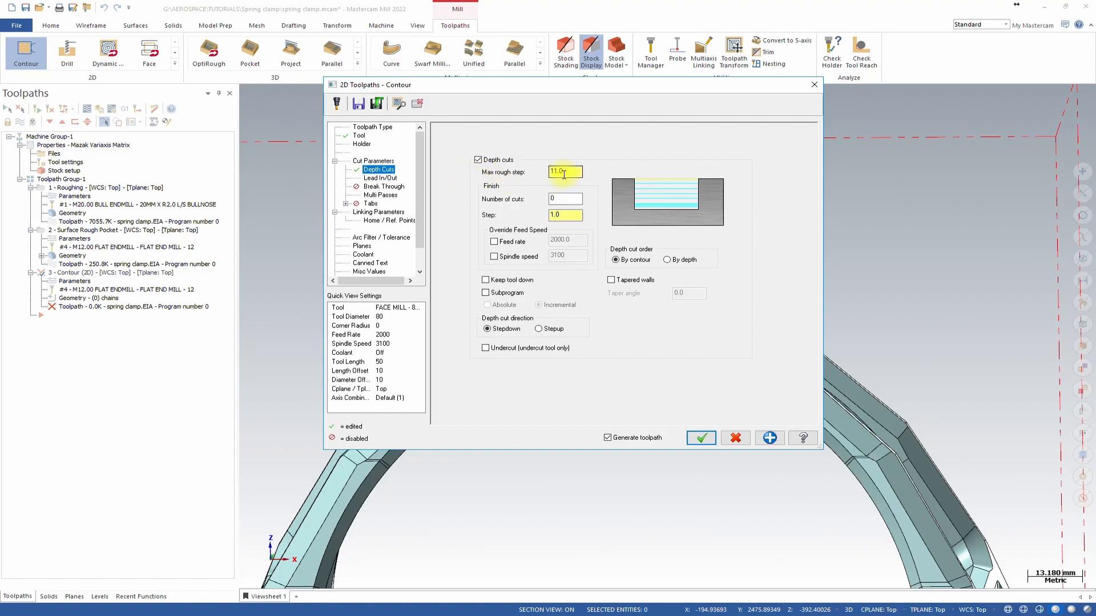
left_click_drag(562, 172, 509, 180)
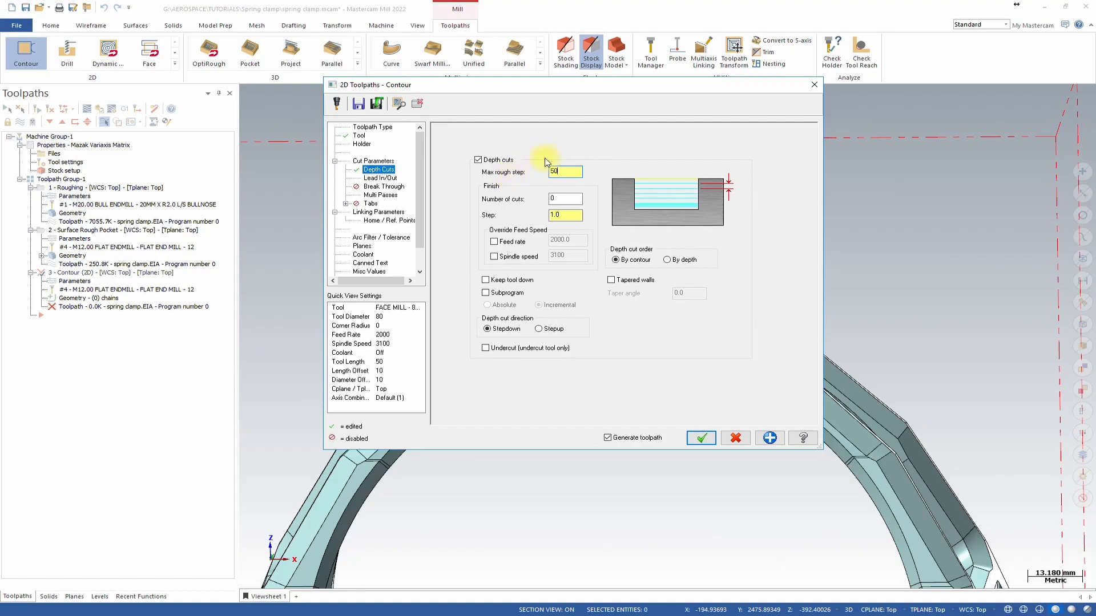
left_click(565, 198)
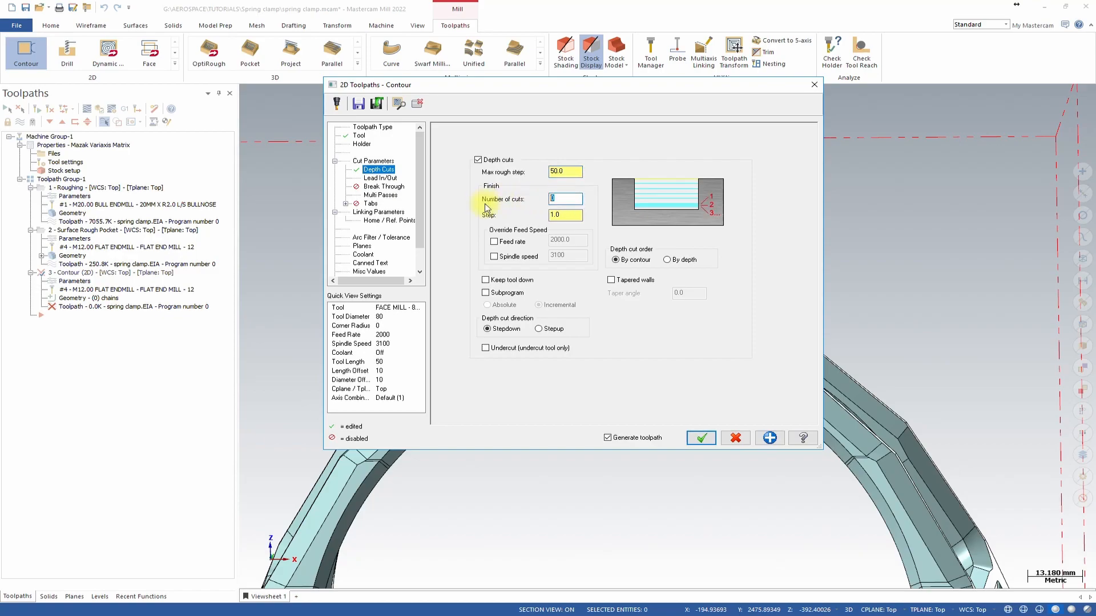
left_click(561, 215)
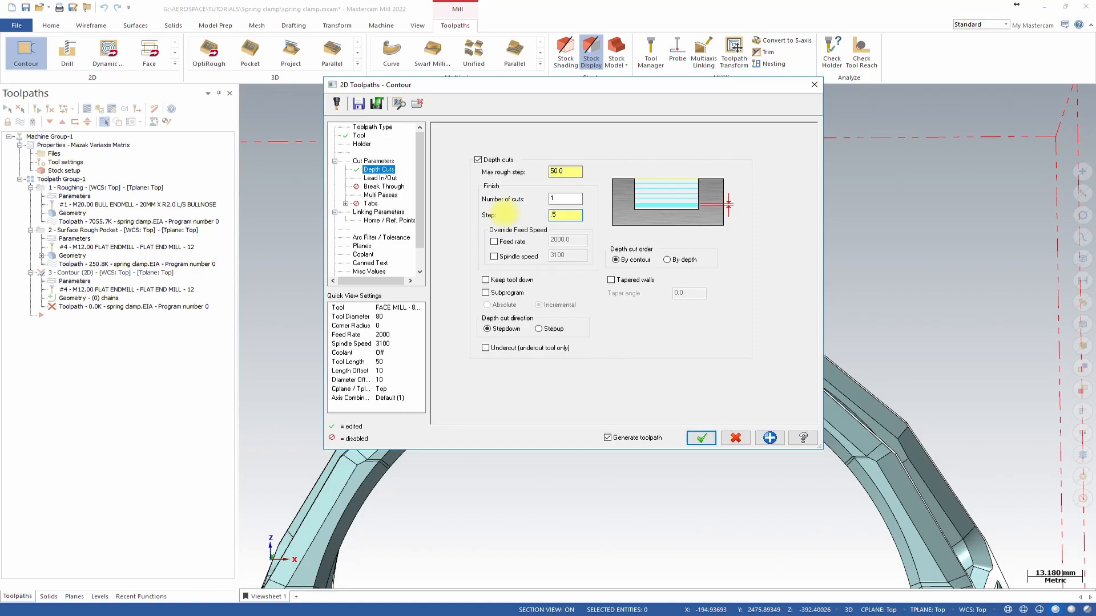
Extend the contour start by 20% and copy the same adjustment to the contour end in the lead in/out settings.
left_click(380, 177)
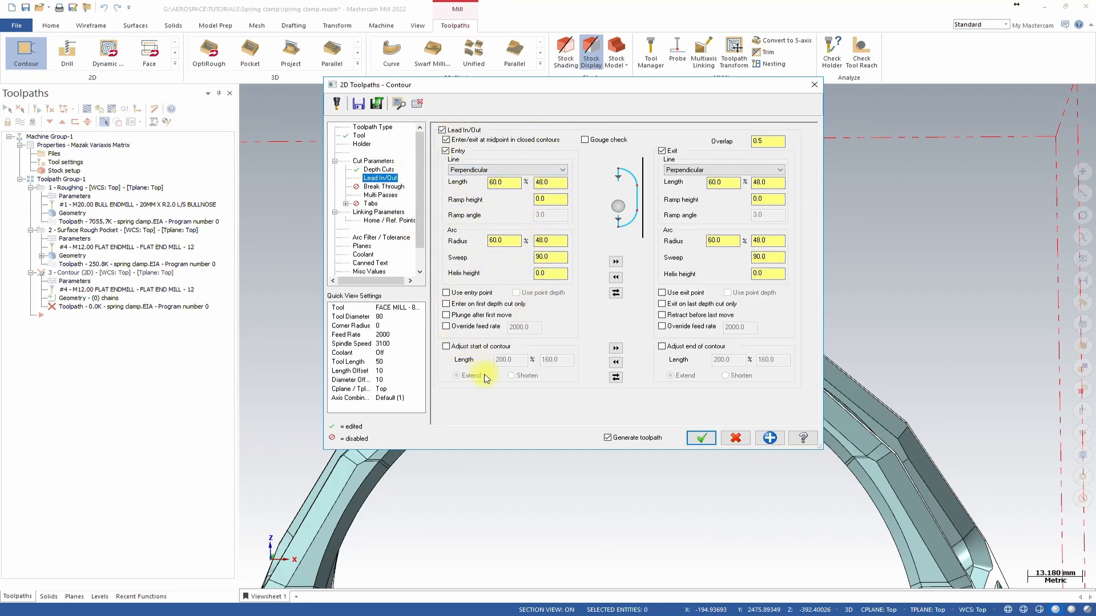
left_click(472, 347)
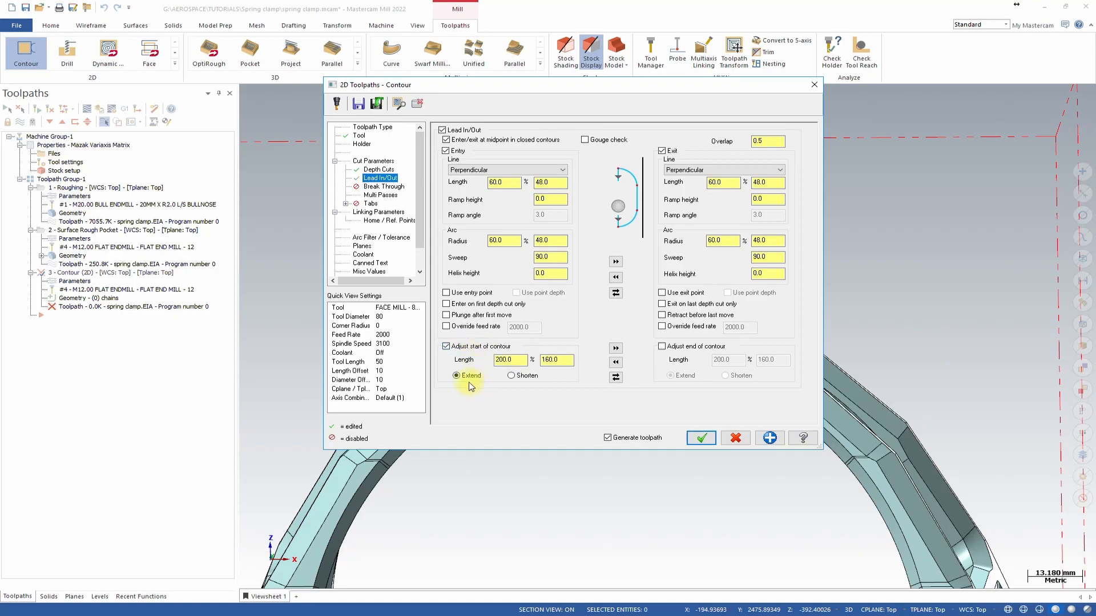
double_click(561, 361)
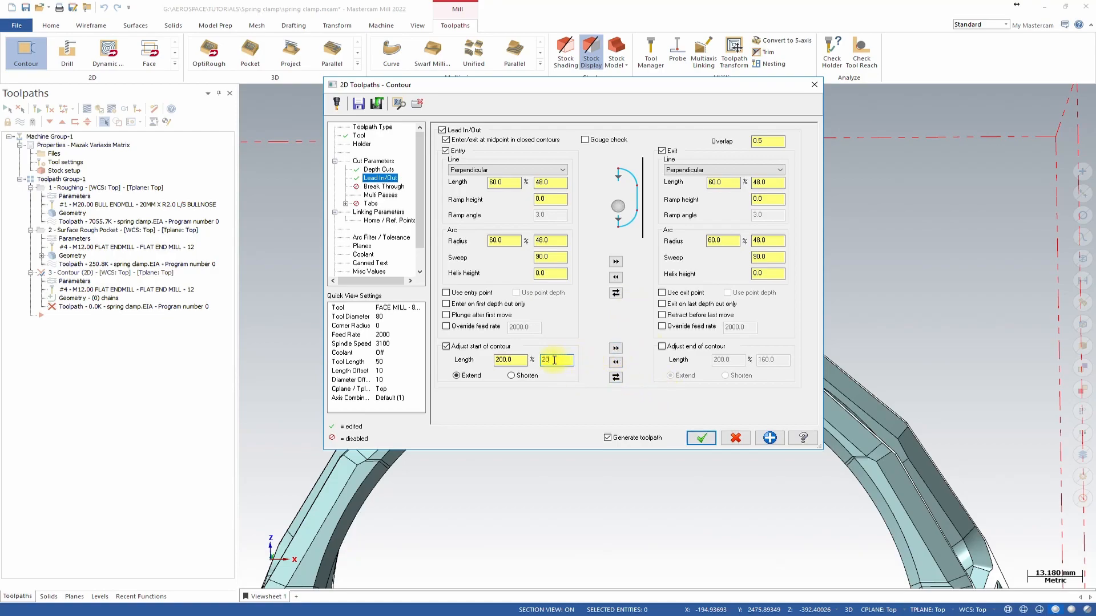
left_click(616, 348)
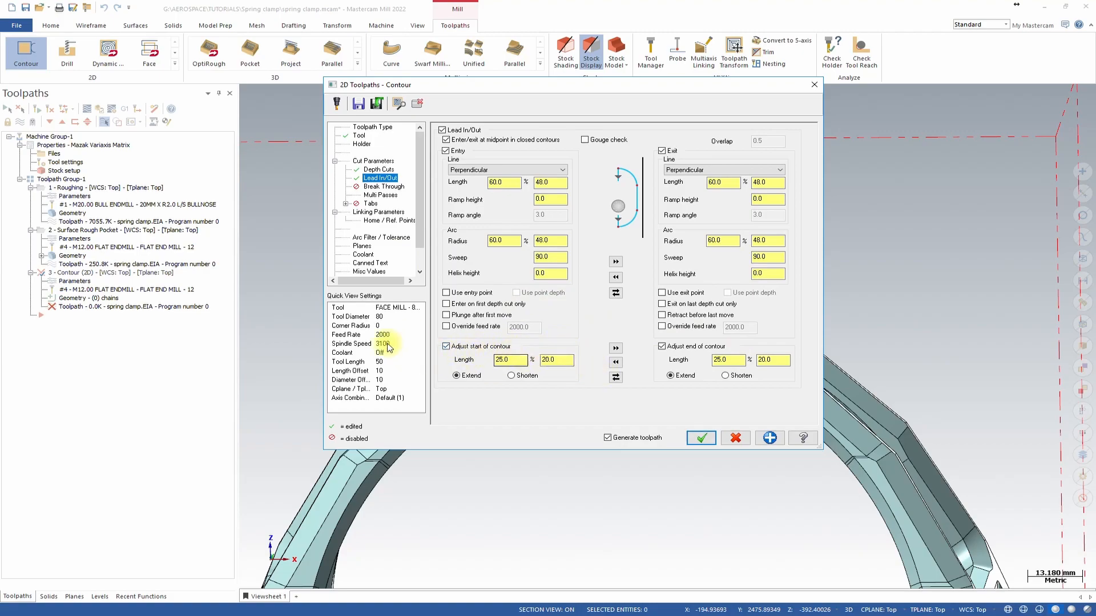
Set multi passes with one finish pass at 30 spacing, applied at all depths.
left_click(383, 196)
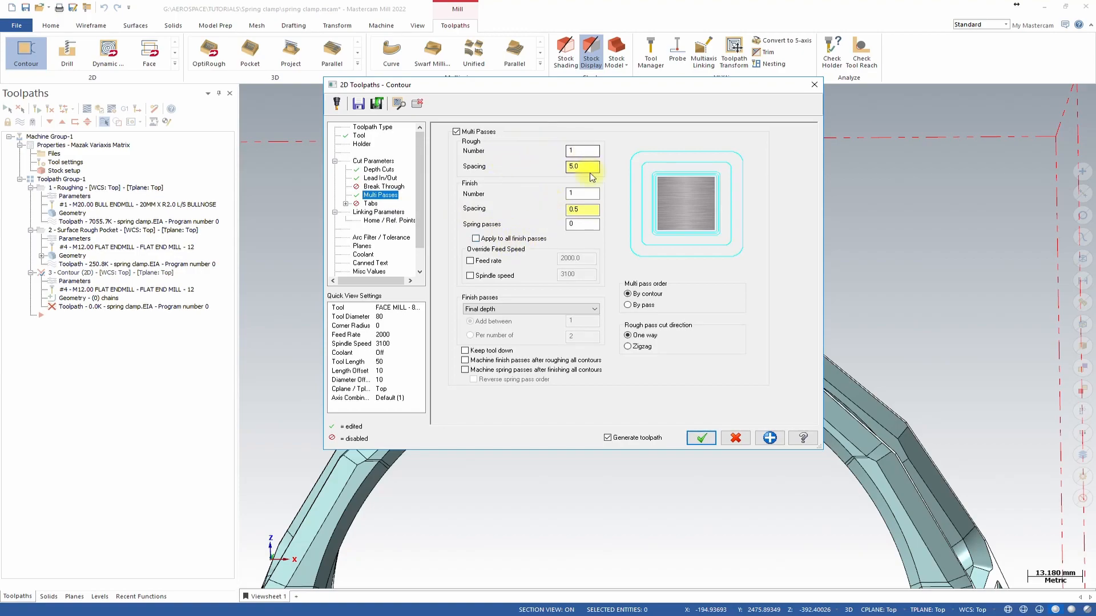
left_click(596, 211)
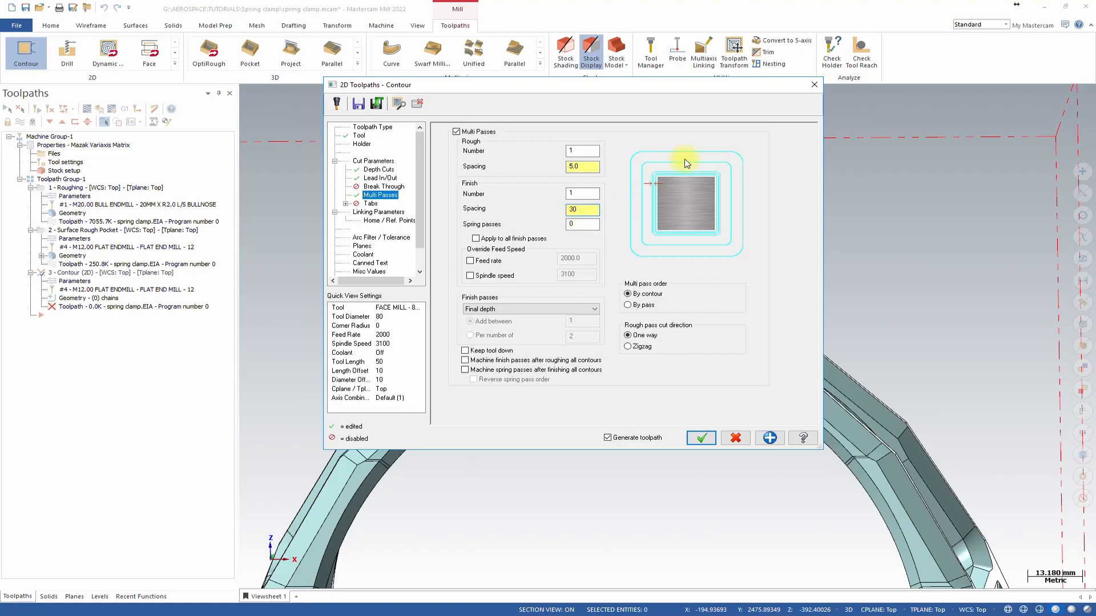
left_click(578, 194)
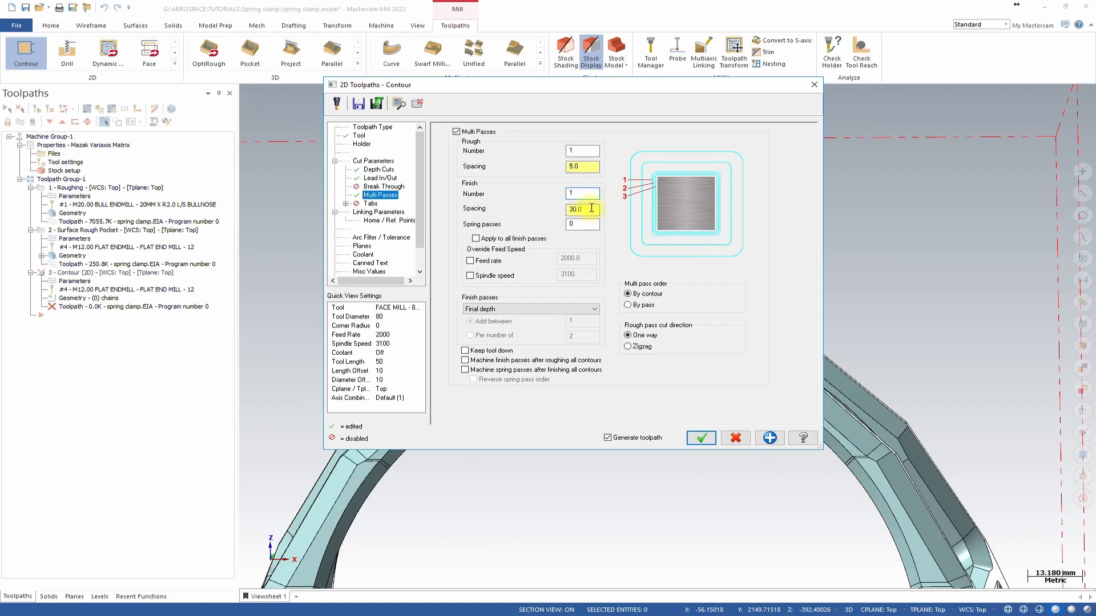
left_click(594, 309)
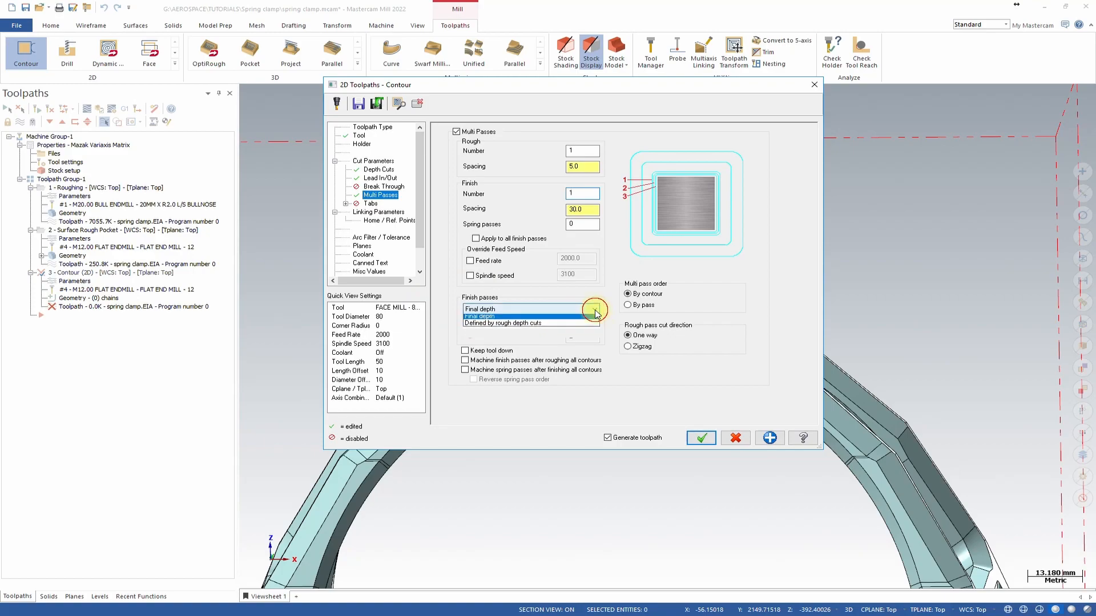
left_click(505, 318)
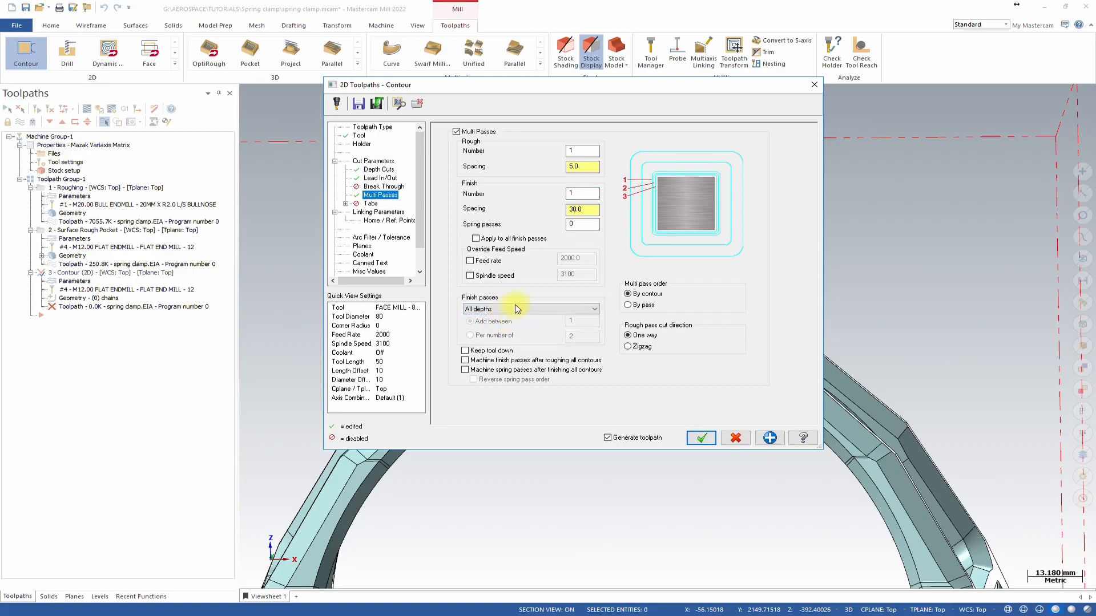
Switch the feed plane, top of stock and depth to incremental and pick the depth from points on the model.
left_click(387, 213)
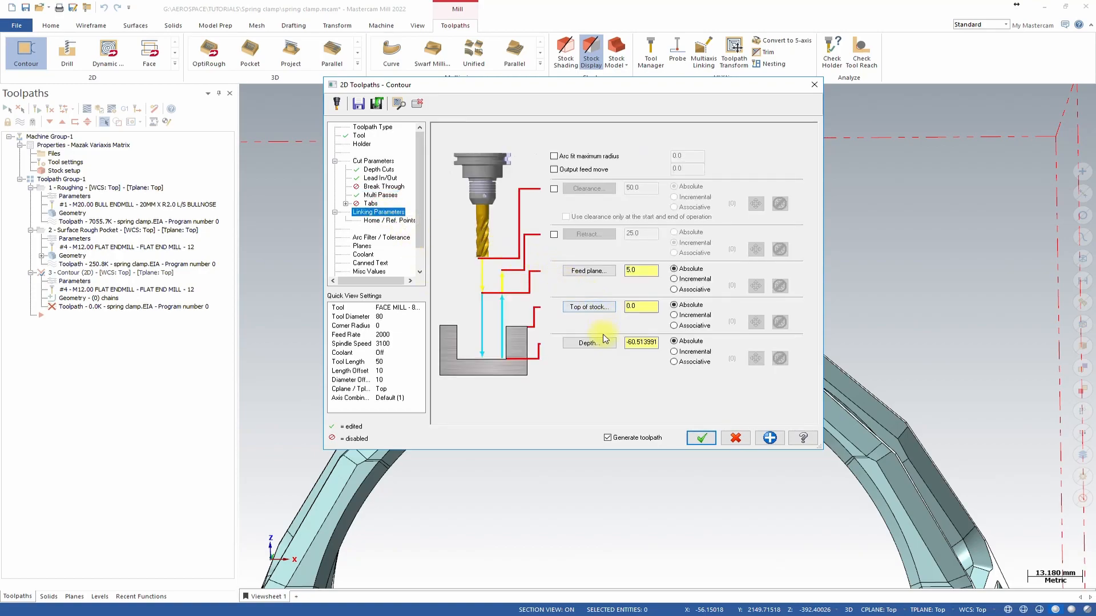
left_click(674, 352)
left_click(674, 315)
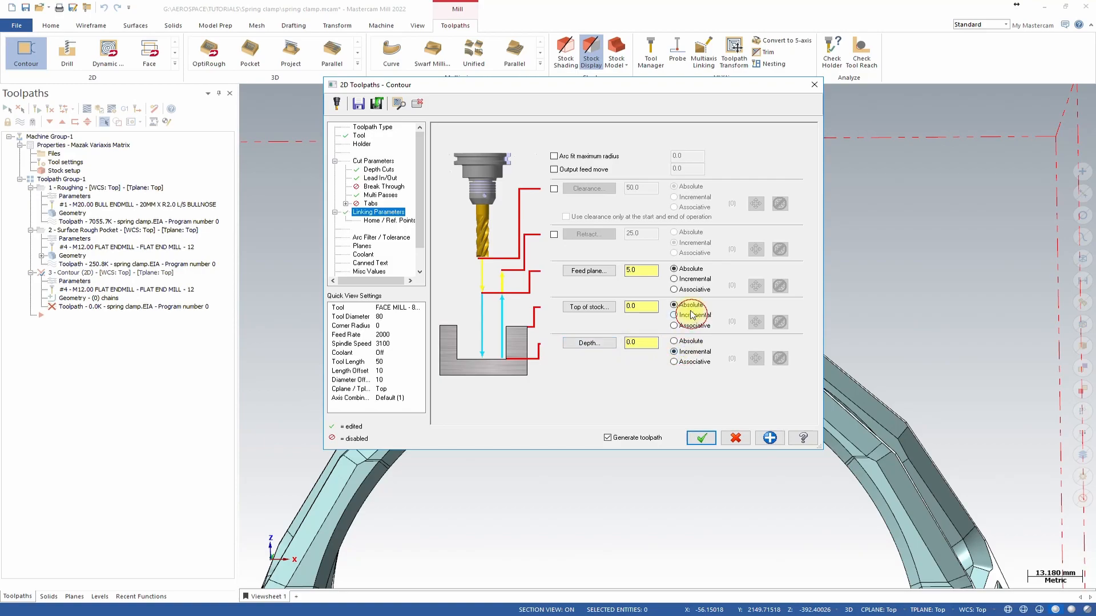
left_click(689, 280)
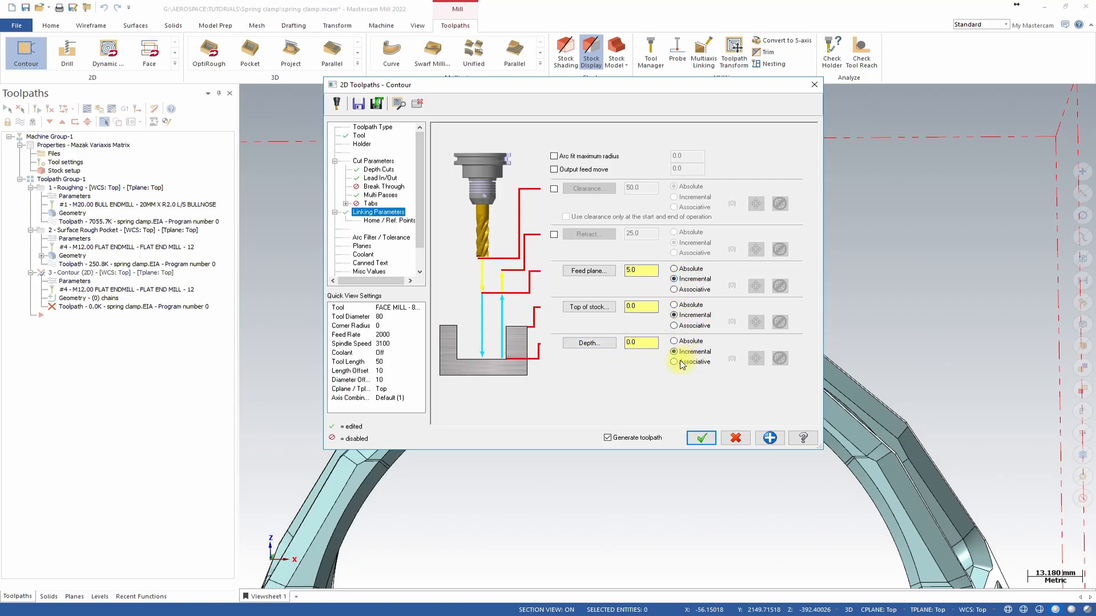
left_click(588, 342)
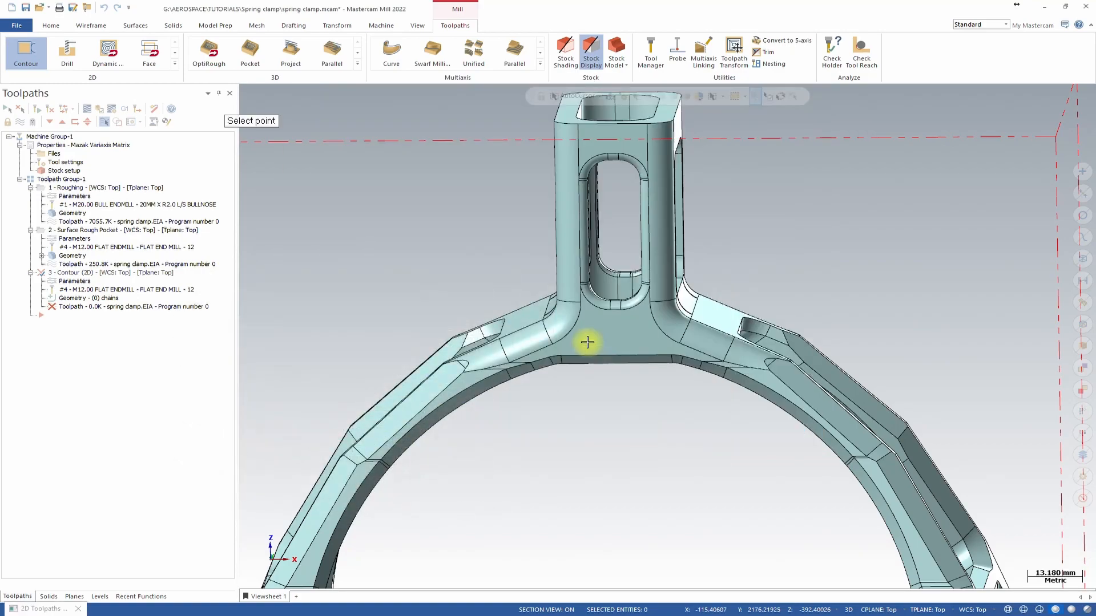
left_click(563, 356)
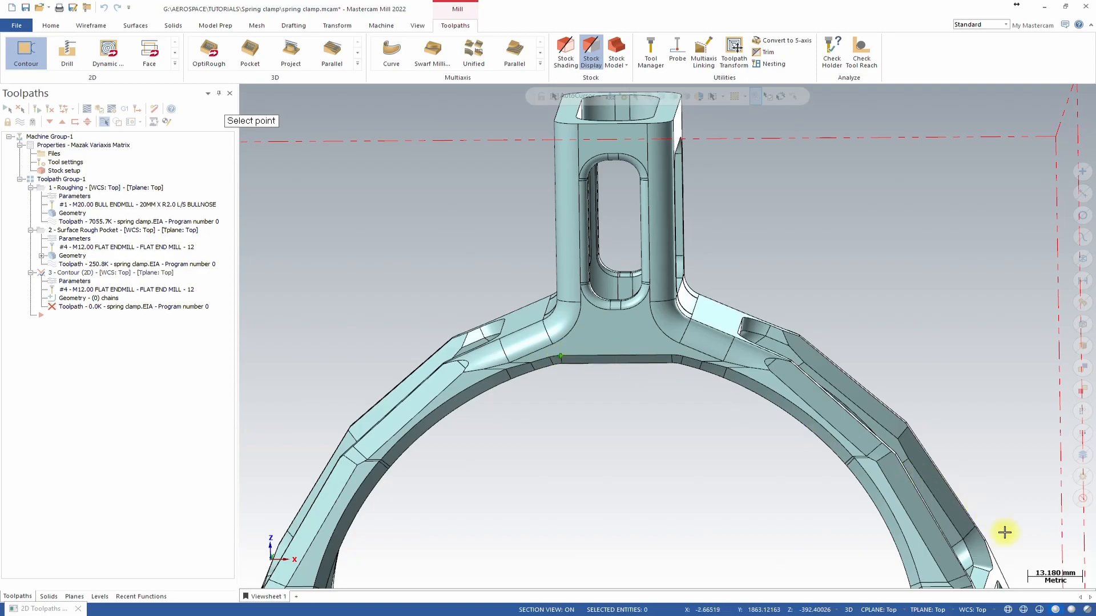
left_click(615, 356)
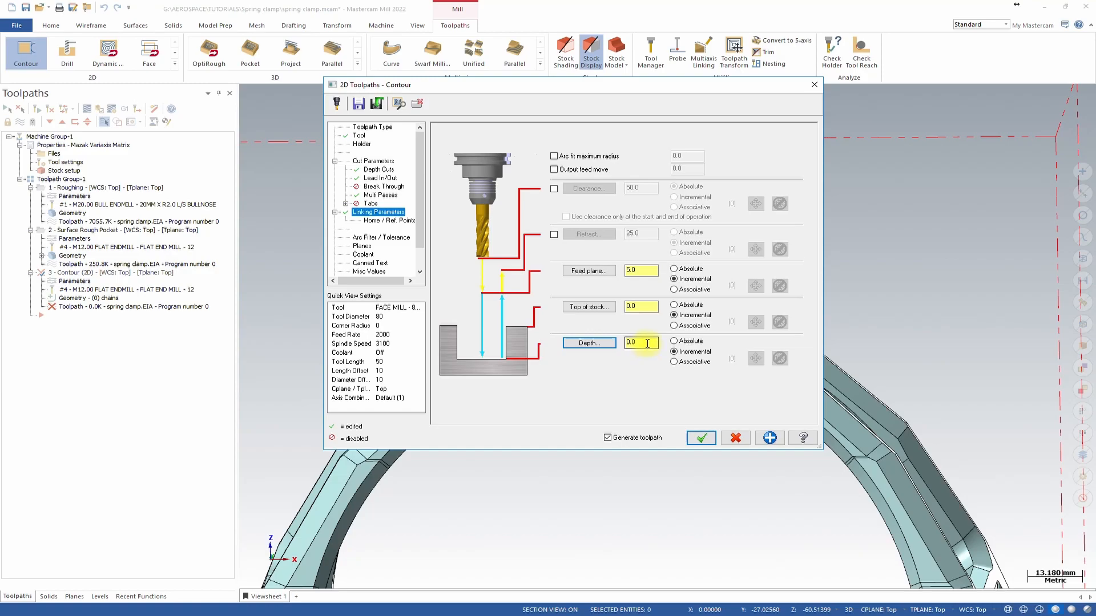
left_click(593, 343)
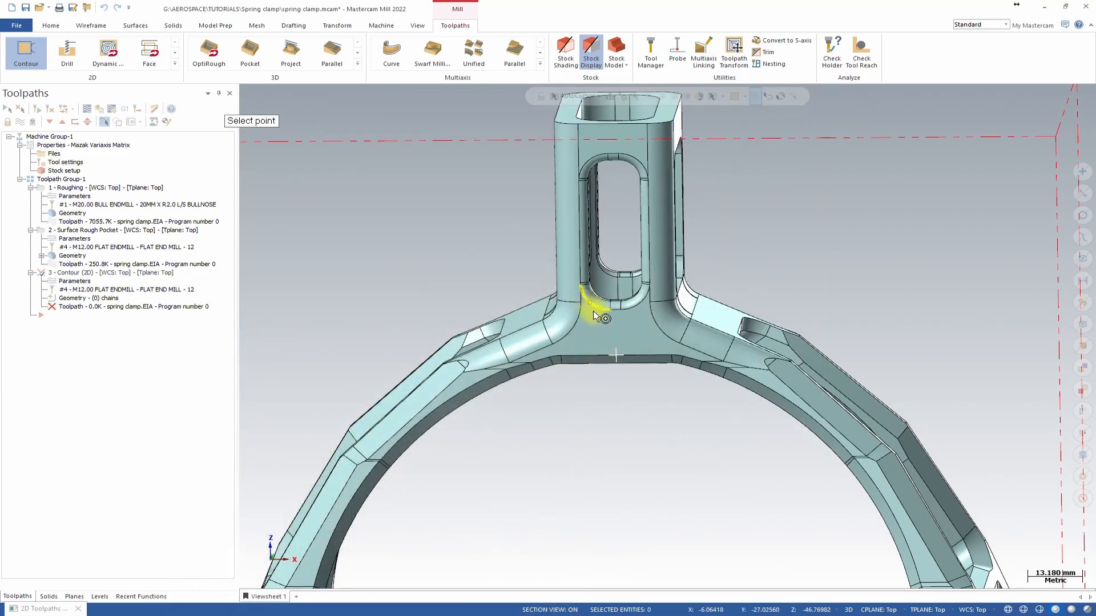
left_click(650, 308)
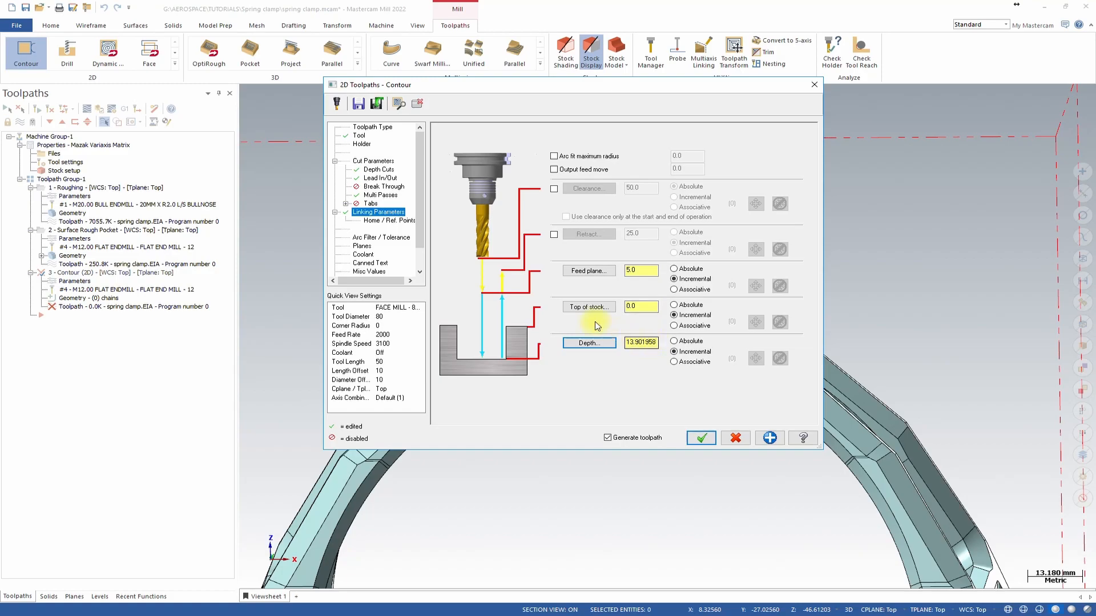
Set the tool plane to Front and copy it to the comp / construction plane.
left_click(362, 246)
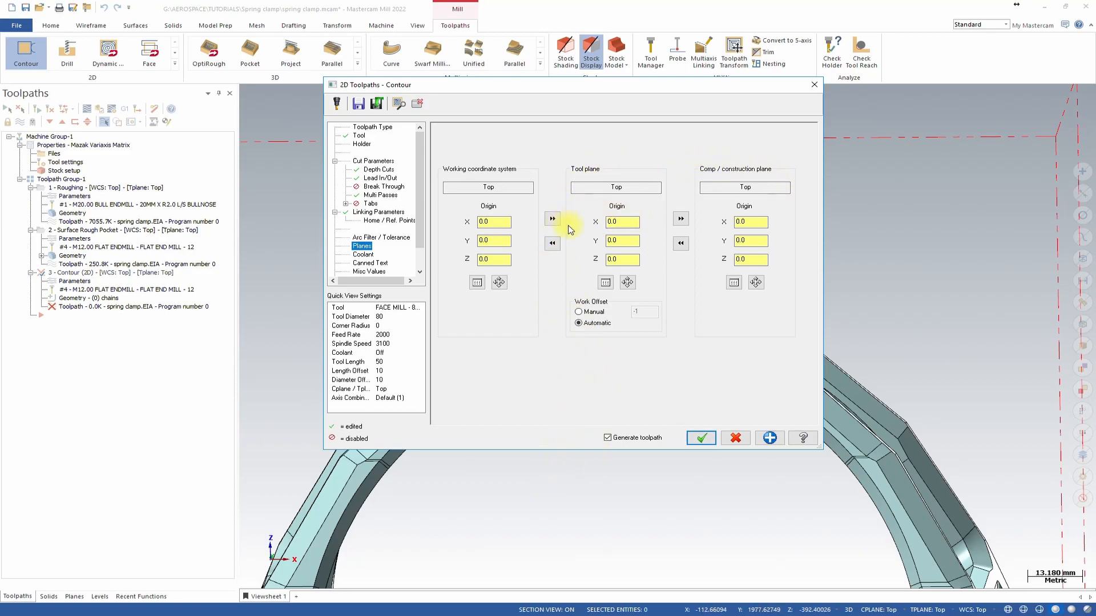
scroll(573, 235, "down", 6)
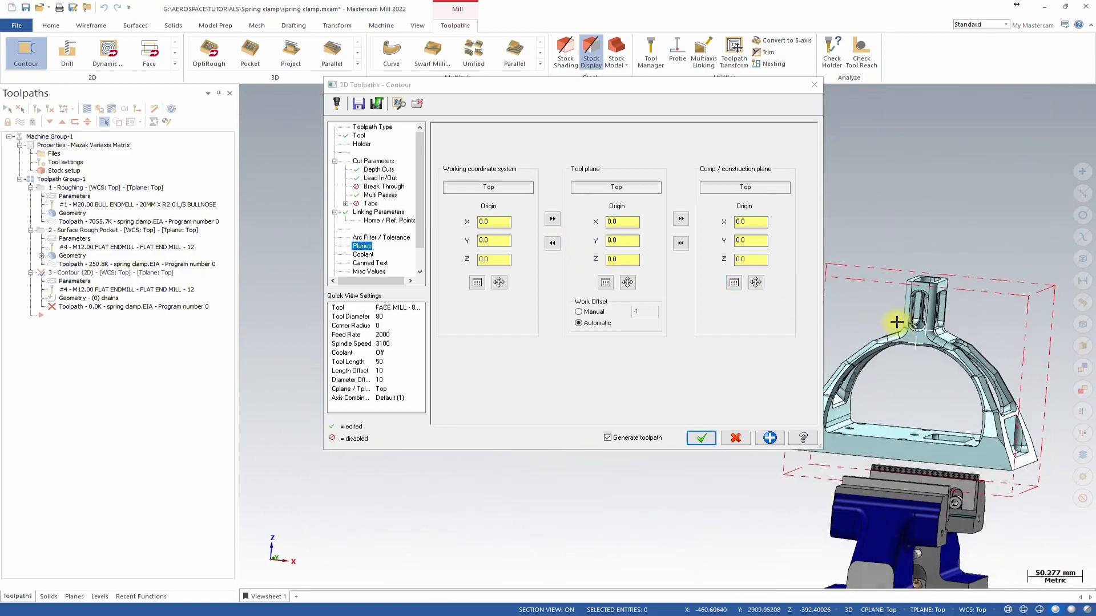
scroll(927, 355, "up", 3)
scroll(993, 388, "down", 2)
middle_click_drag(920, 364, 917, 308)
scroll(917, 308, "down", 3)
middle_click_drag(919, 217, 937, 246)
scroll(1000, 301, "up", 5)
middle_click_drag(998, 307, 971, 303)
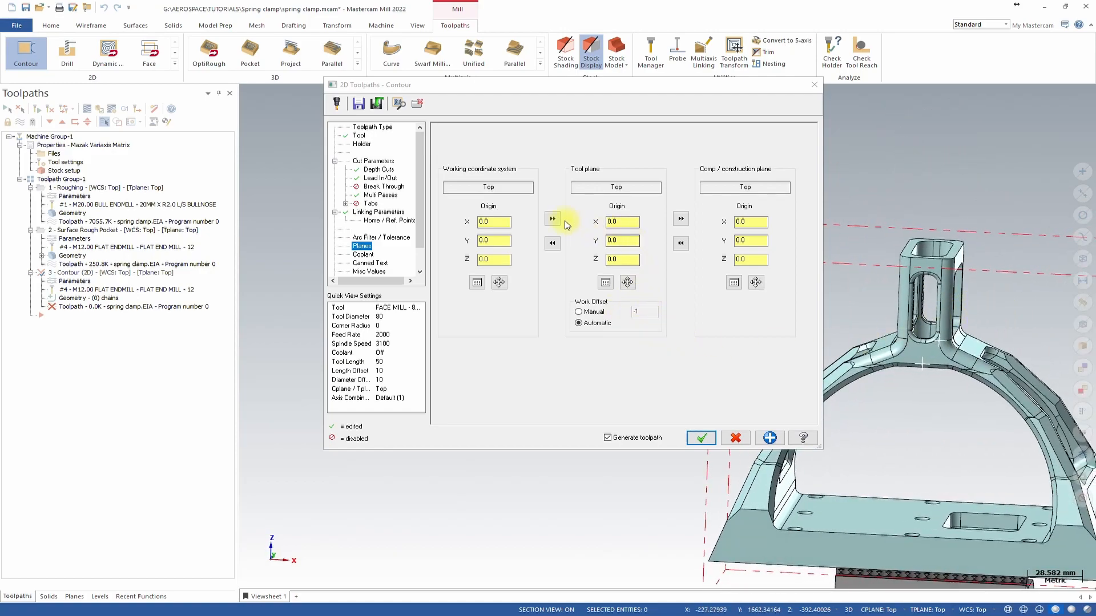
left_click(606, 282)
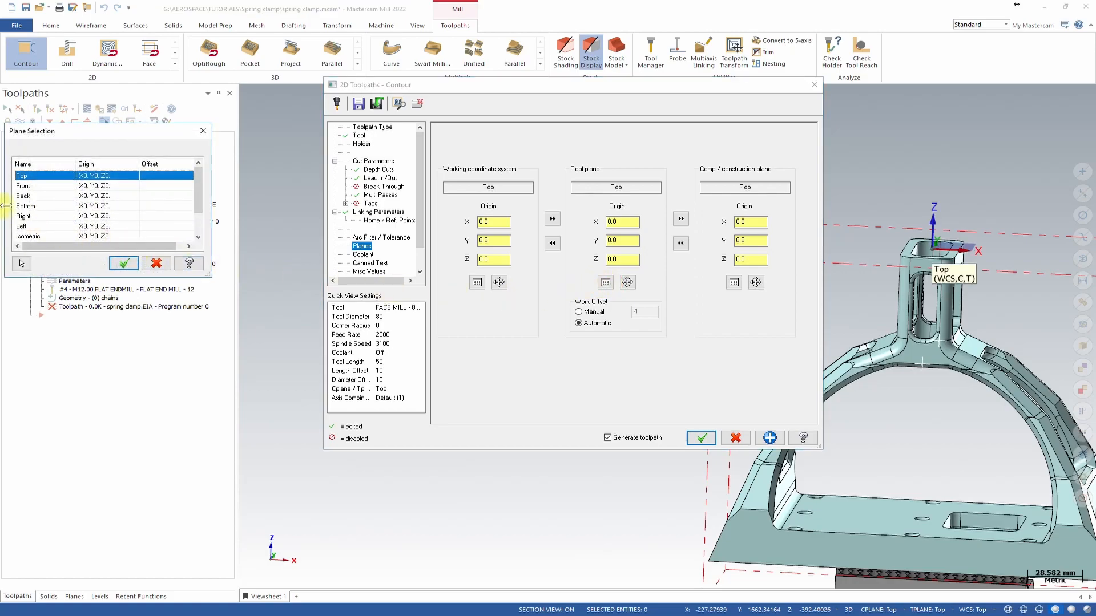
left_click(25, 186)
left_click(123, 263)
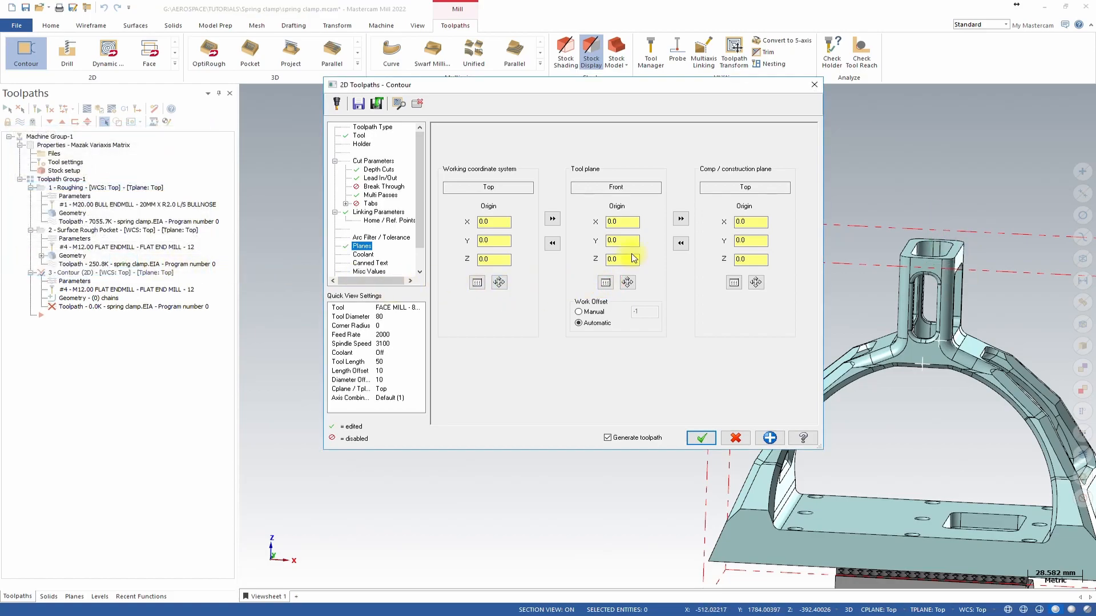
left_click(680, 220)
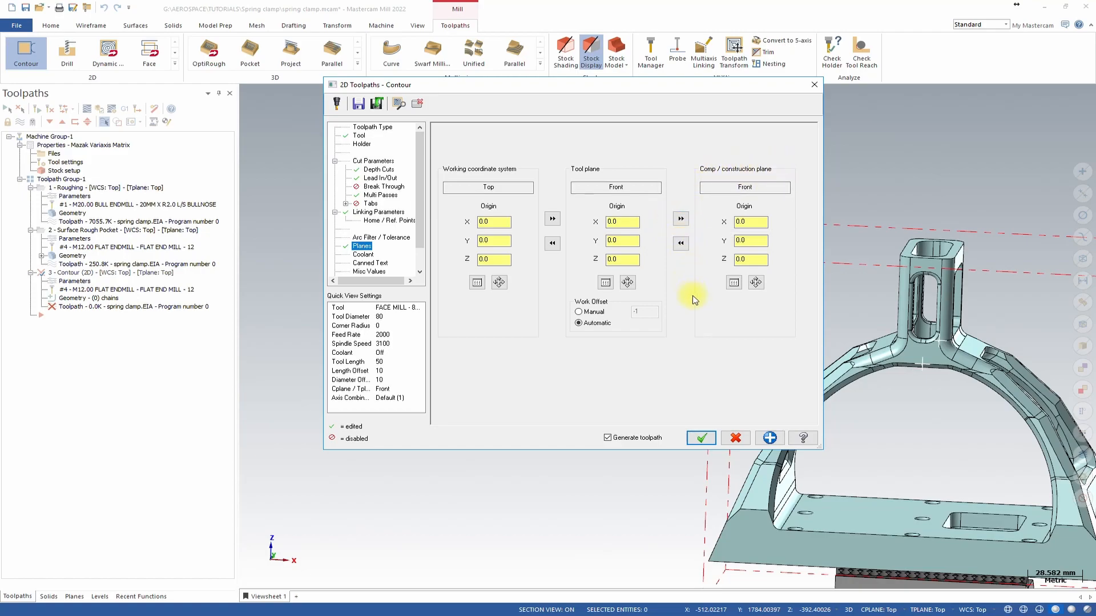
Pick the contour depth again from points on the column and arch in the linking parameters.
left_click(372, 220)
left_click(378, 212)
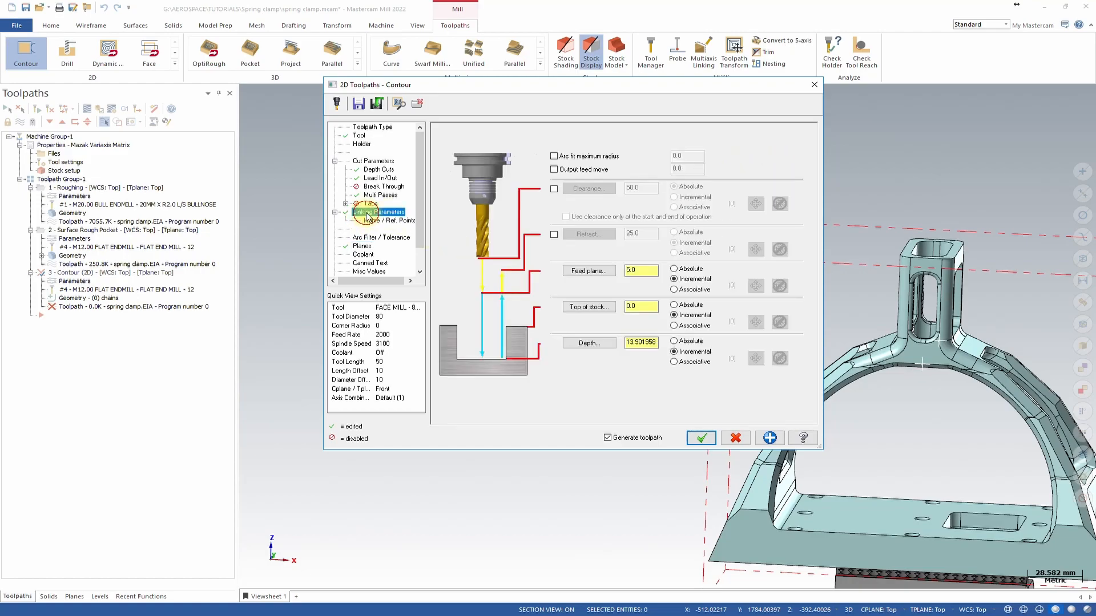
left_click(589, 343)
scroll(868, 348, "up", 4)
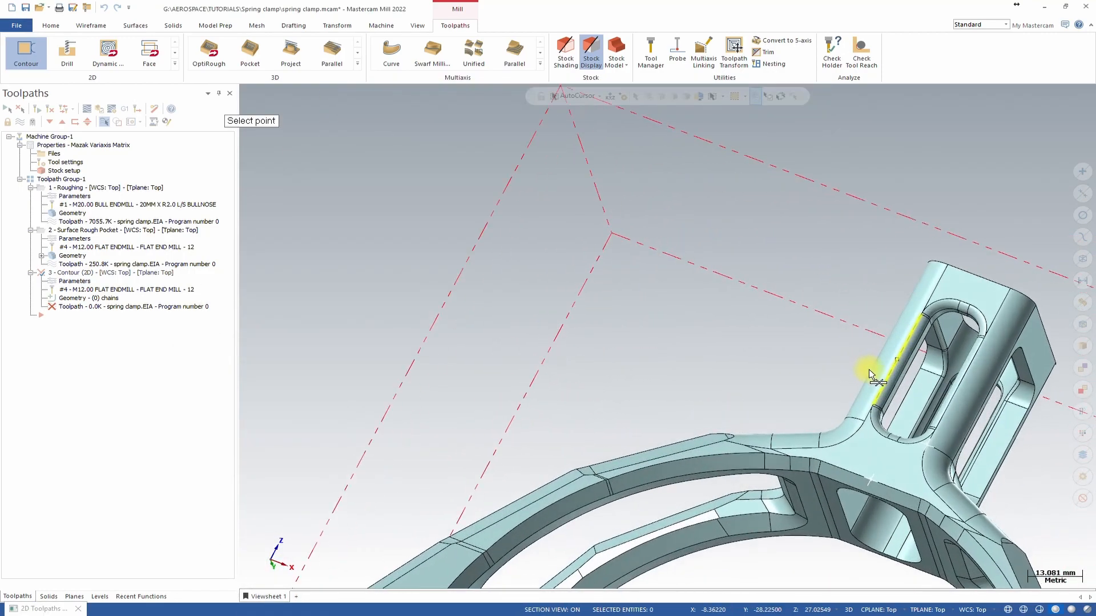
scroll(868, 371, "up", 1)
middle_click_drag(922, 459, 773, 391)
left_click(728, 410)
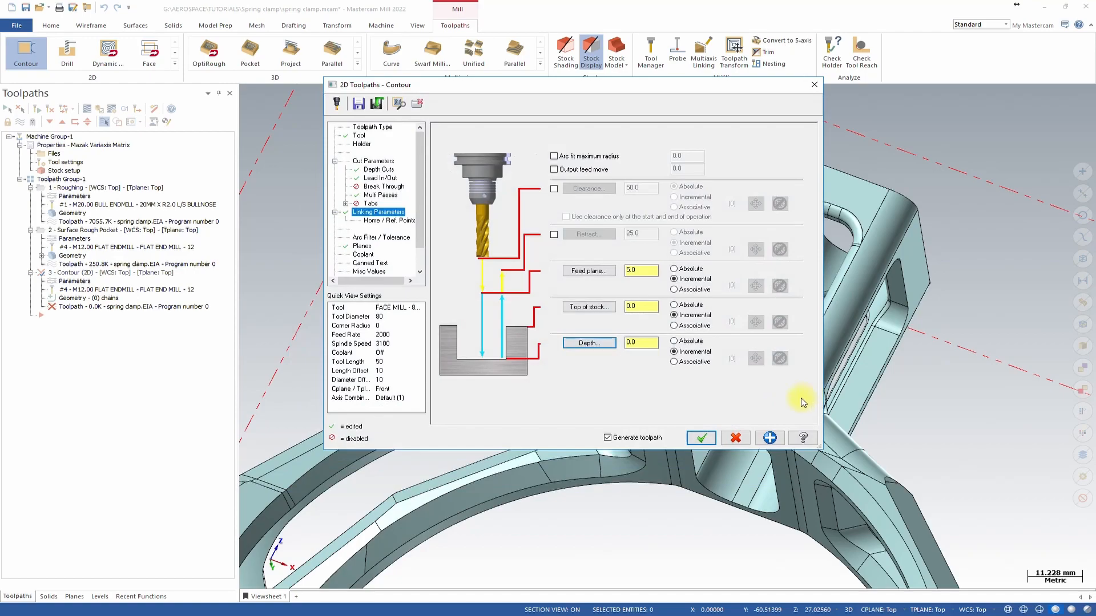
left_click(591, 343)
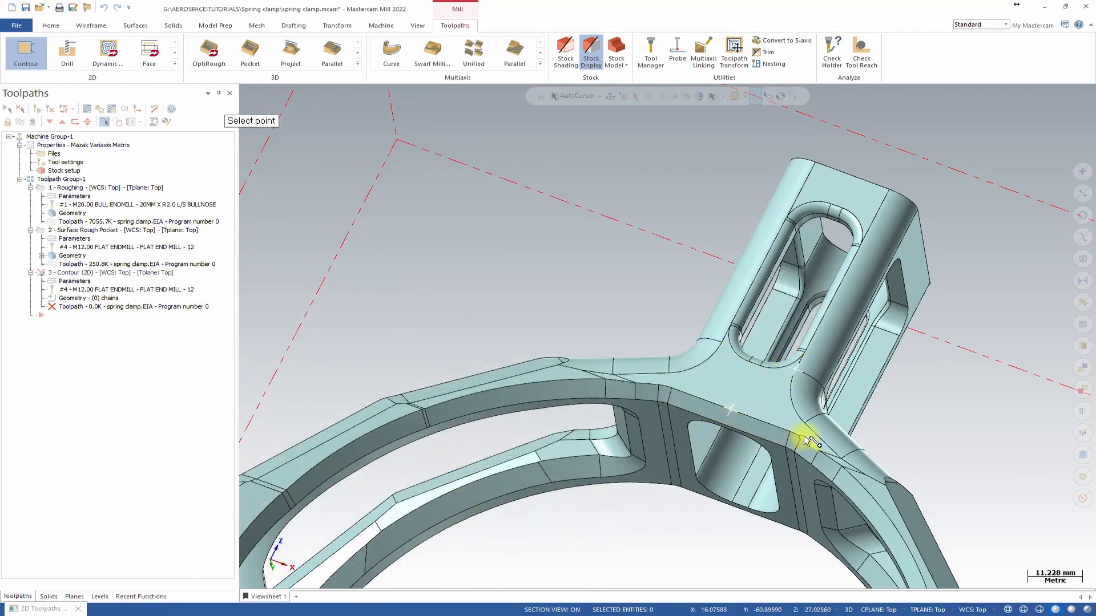
left_click(818, 166)
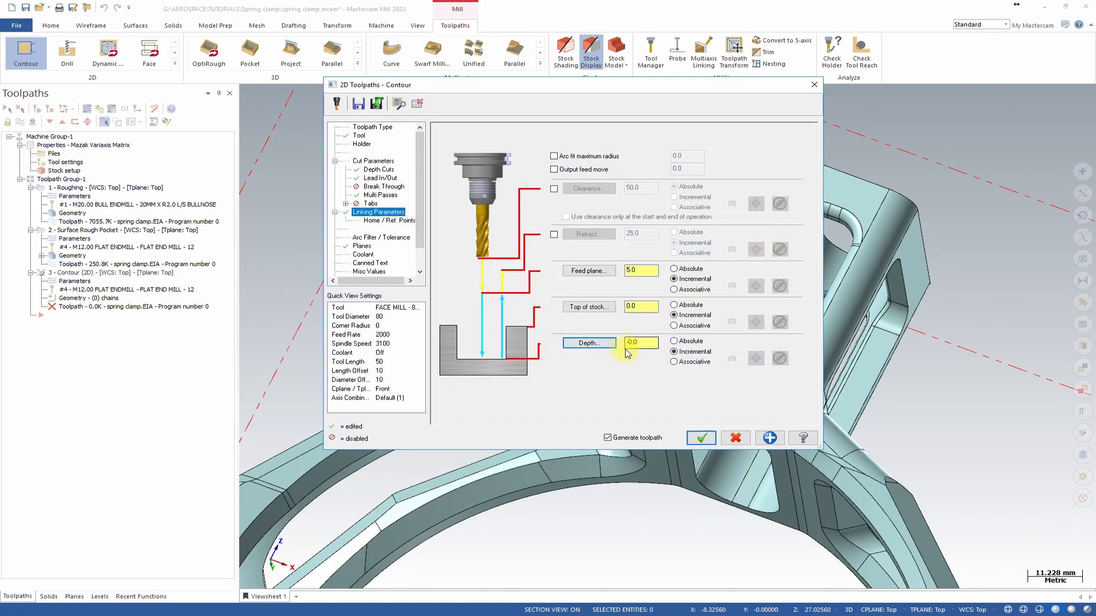
left_click(611, 342)
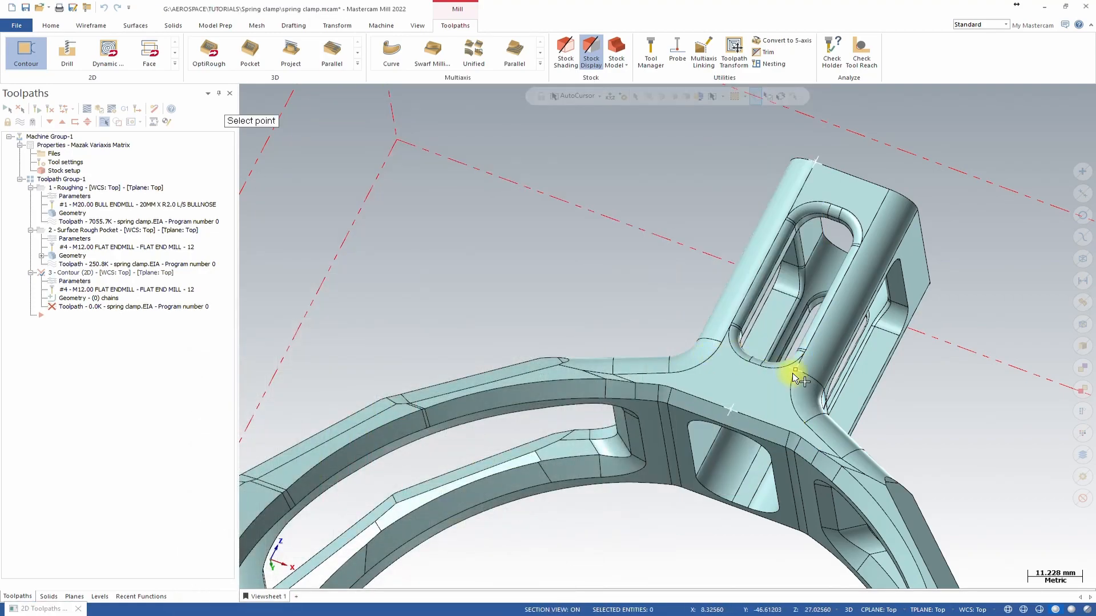
left_click(793, 374)
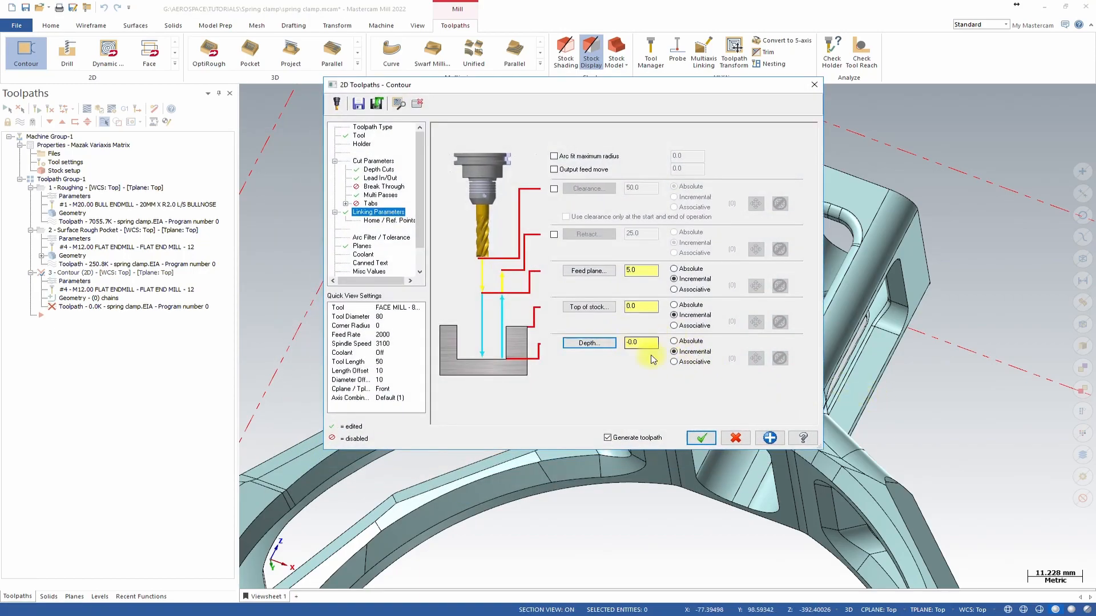
Set the top of stock to 5 and the feed plane to 10, then accept the contour toolpath.
left_click(642, 306)
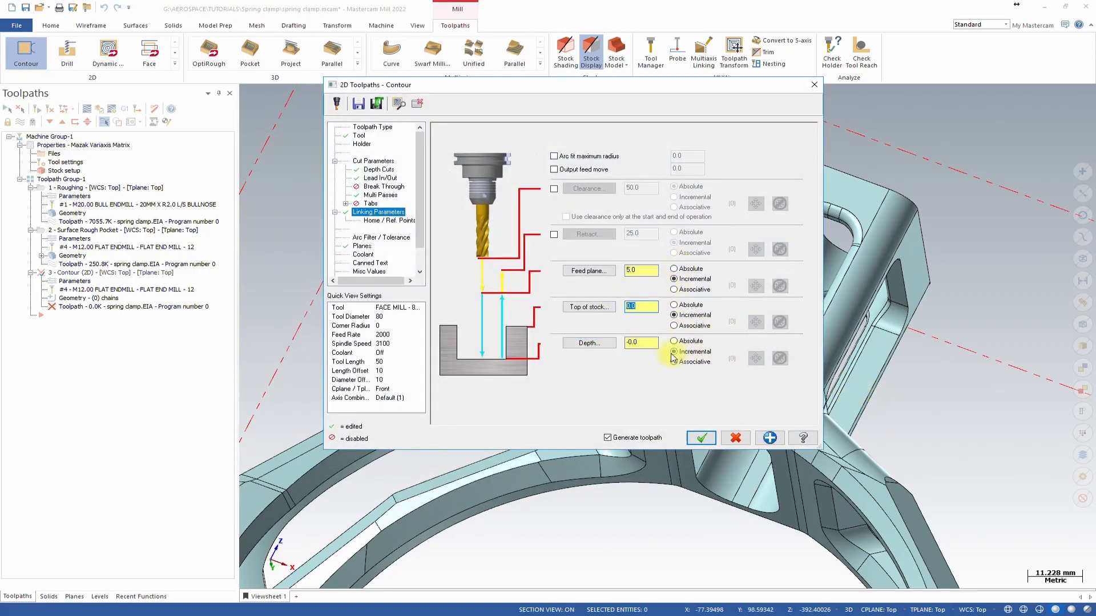
left_click(639, 270)
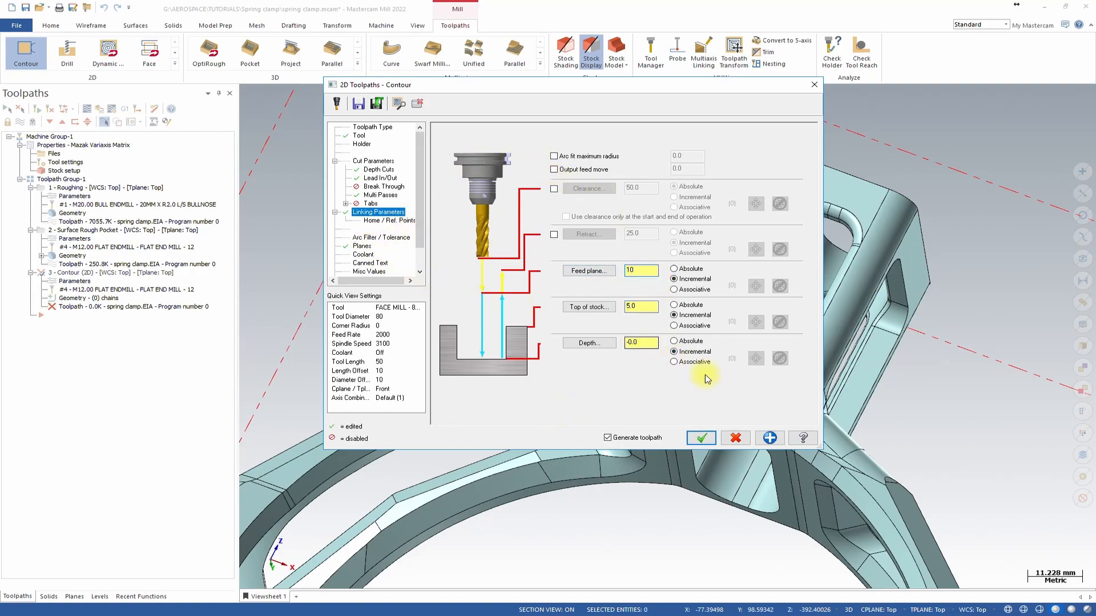
left_click(702, 438)
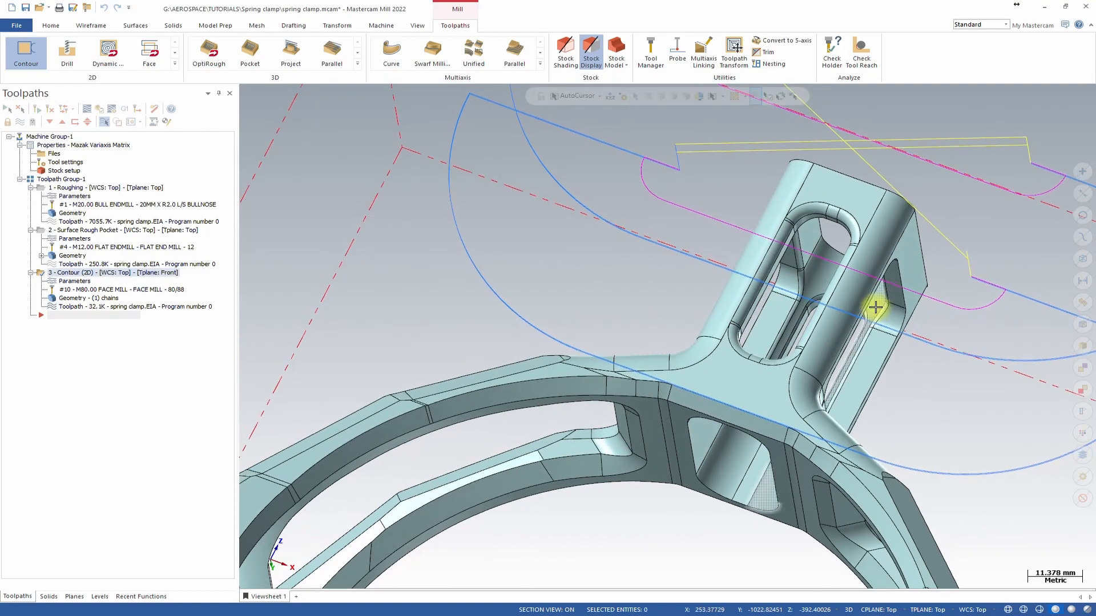
Examine the generated contour toolpath around the column from several angles.
scroll(832, 310, "down", 4)
middle_click_drag(832, 311, 683, 298)
scroll(771, 314, "up", 5)
scroll(674, 320, "up", 3)
middle_click_drag(664, 346, 827, 307)
scroll(357, 293, "down", 5)
middle_click_drag(764, 323, 692, 314)
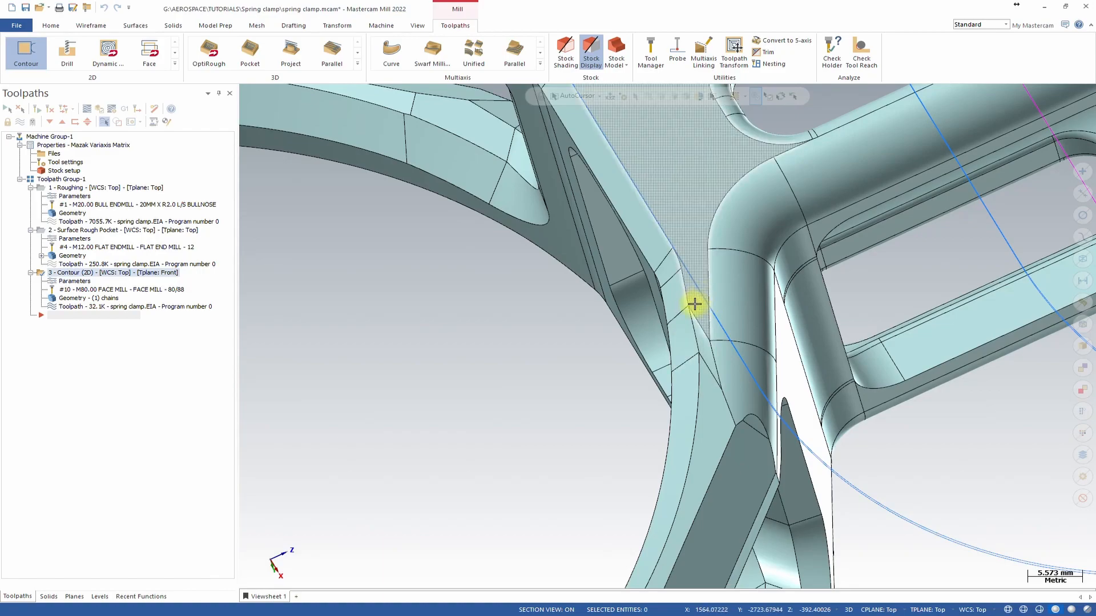
middle_click_drag(694, 304, 734, 269)
In front view, start a vertical dimension between the column's lower edge and the arch, then cancel it.
key("alt+2")
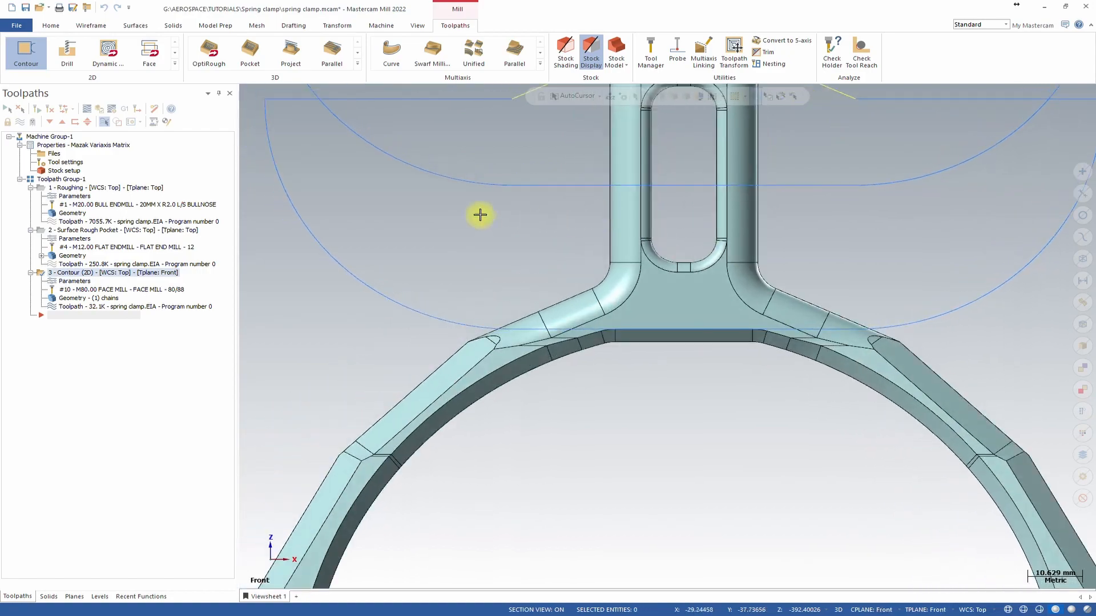
left_click(294, 25)
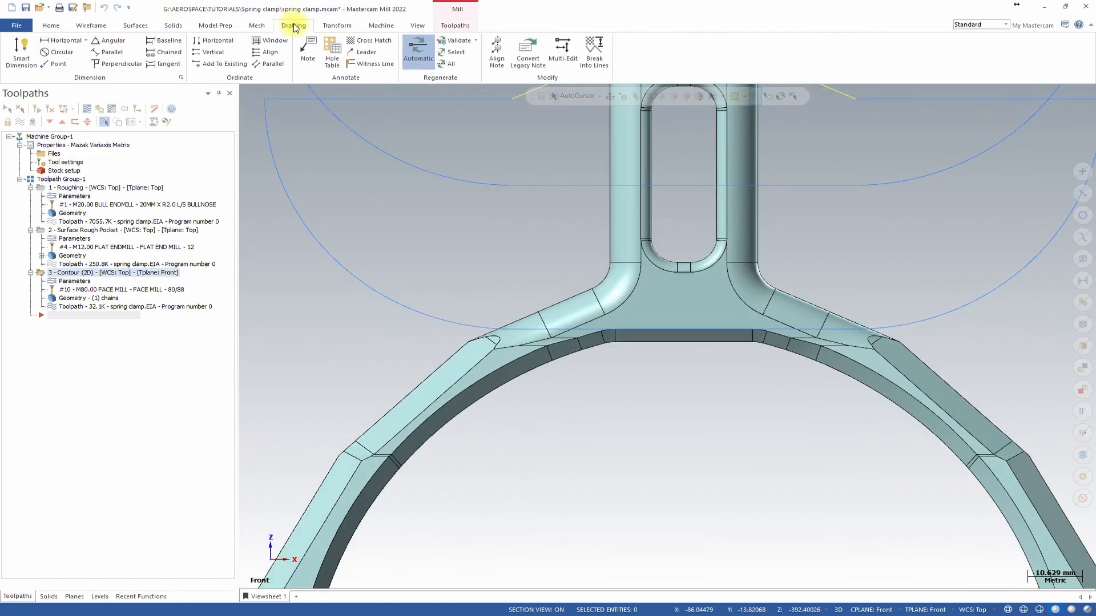
left_click(87, 41)
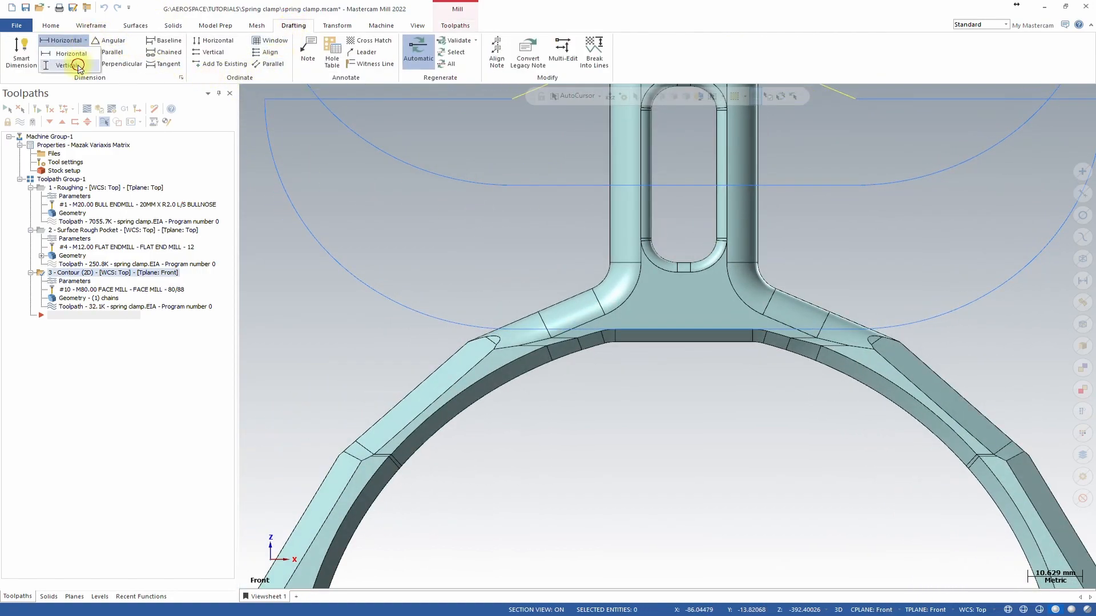
left_click(72, 65)
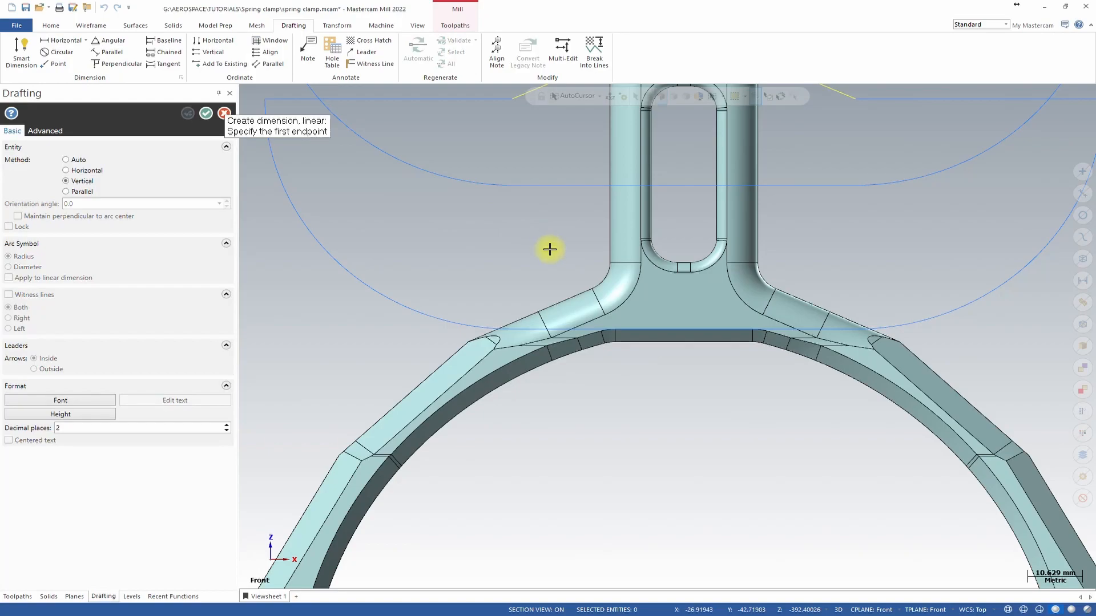
left_click(615, 331)
left_click(576, 341)
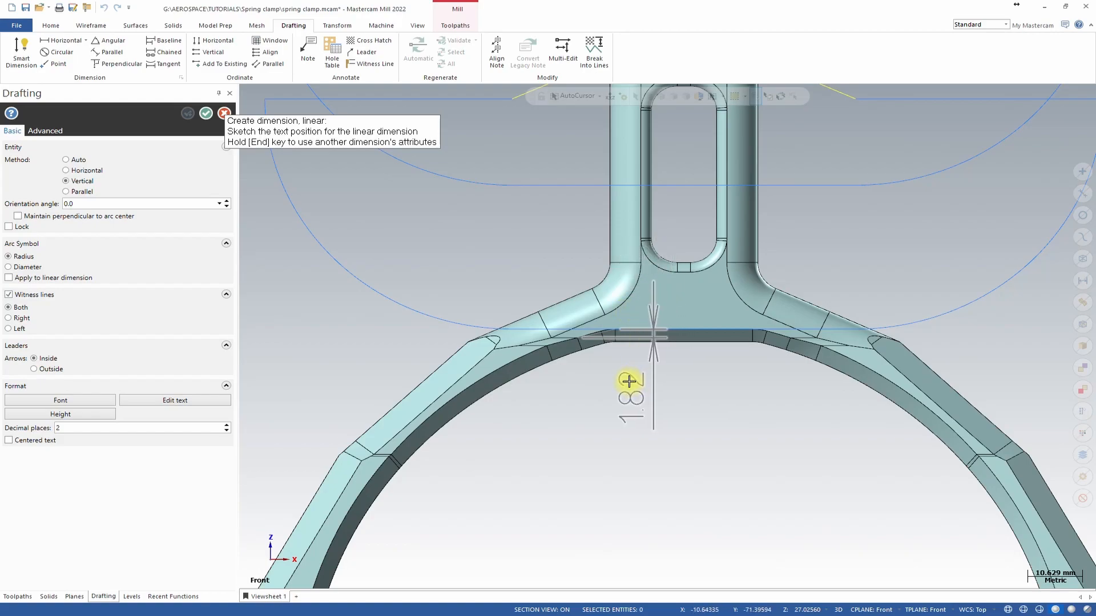
key("Escape")
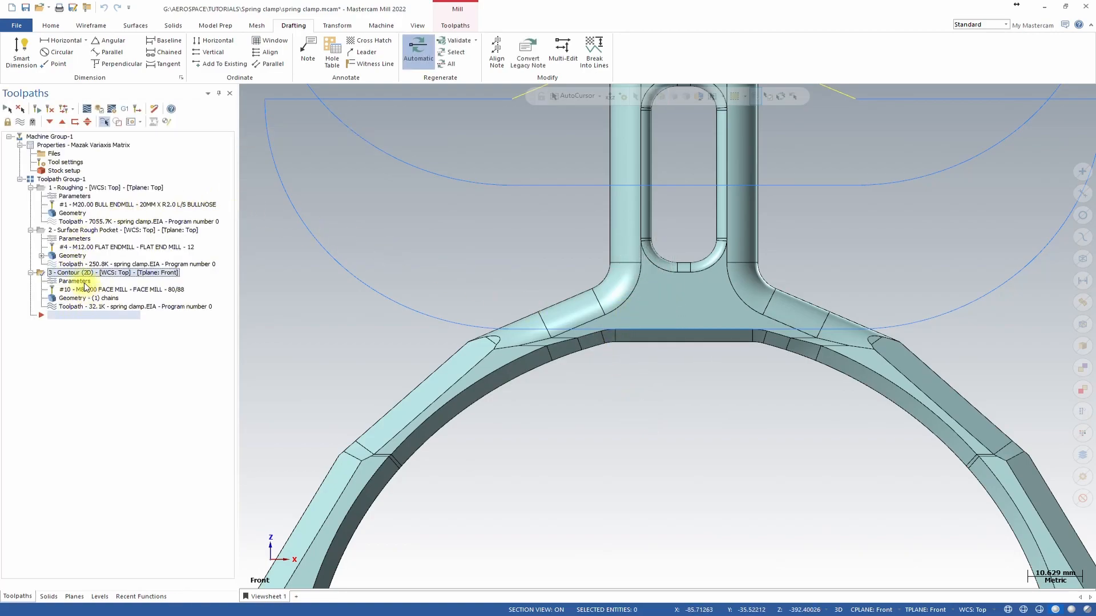
Reopen the contour parameters, set the stock to leave on walls to -1.75 and regenerate the toolpath.
left_click(76, 281)
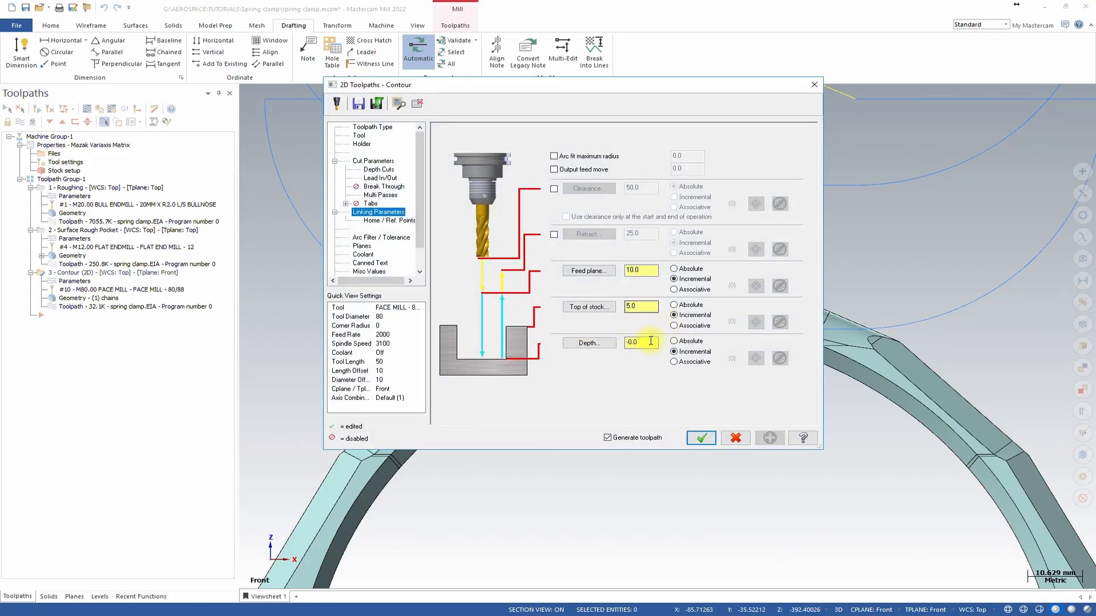
left_click(370, 161)
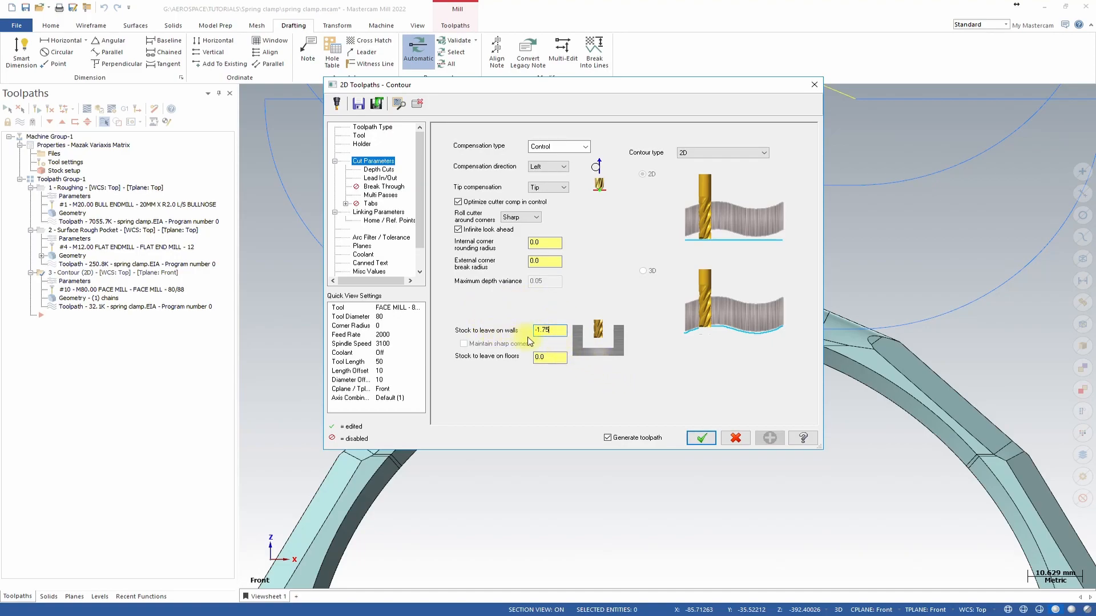
left_click(708, 439)
Inspect the regenerated contour toolpath on the part.
middle_click_drag(635, 351, 590, 353)
scroll(589, 353, "up", 3)
middle_click_drag(698, 384, 710, 268)
middle_click_drag(919, 269, 932, 258)
scroll(932, 257, "down", 1)
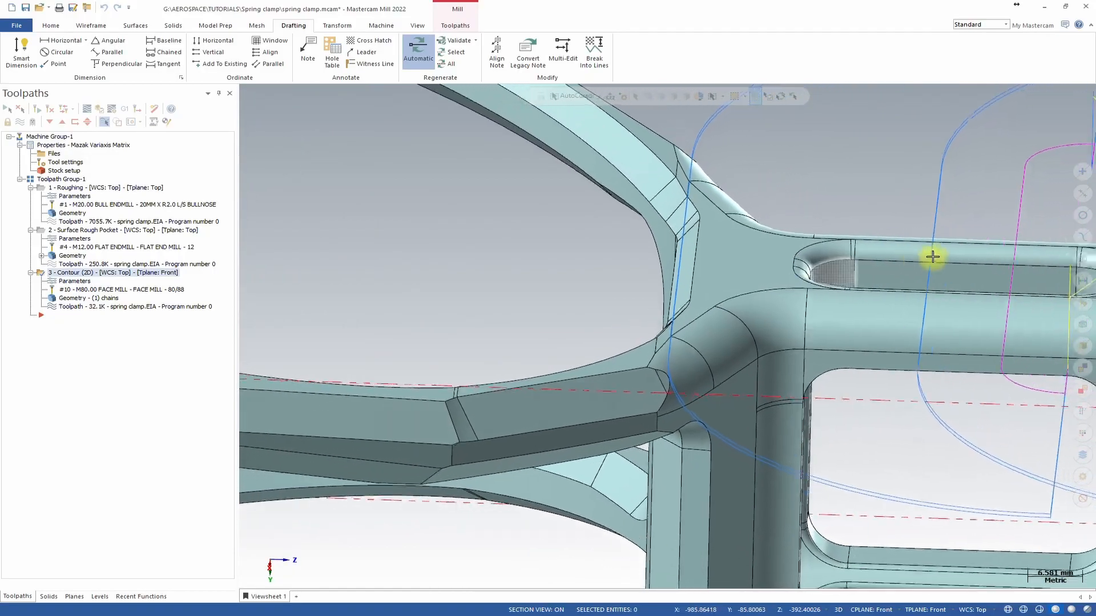
scroll(782, 260, "down", 2)
middle_click_drag(782, 259, 641, 269)
scroll(805, 296, "down", 2)
scroll(783, 303, "down", 3)
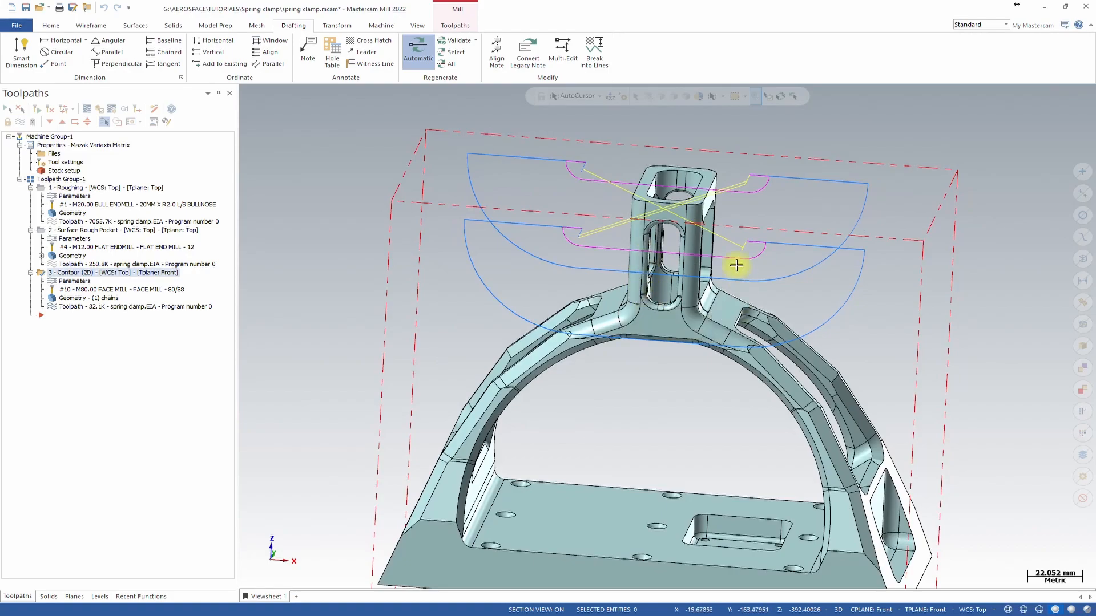
Duplicate the front-plane contour operation, placing the copy after it.
middle_click_drag(738, 176, 560, 215)
left_click(51, 273)
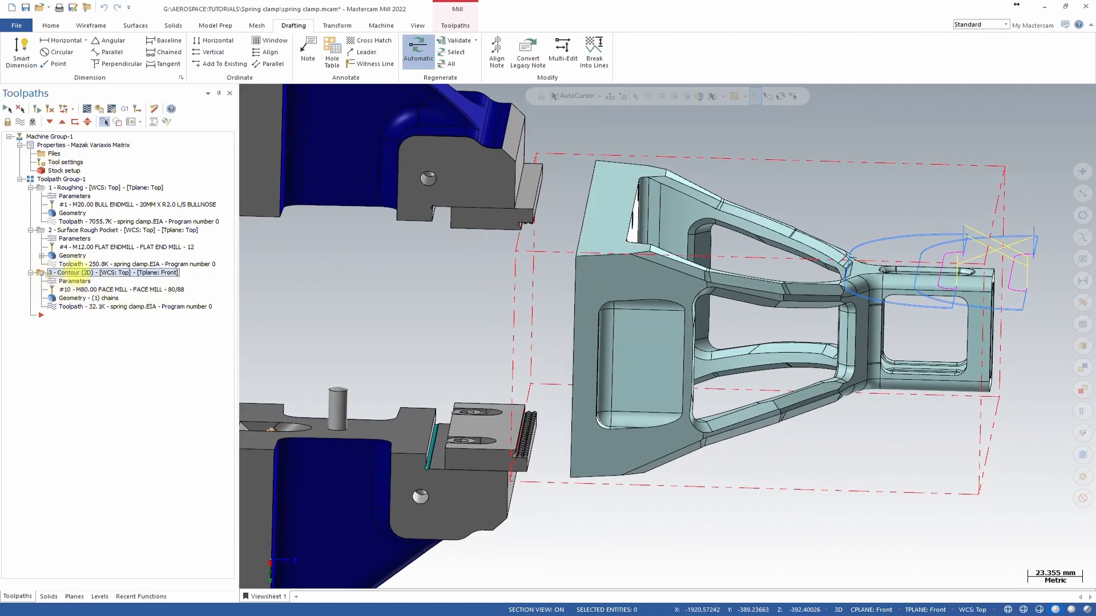
right_click_drag(81, 272, 85, 280)
left_click(115, 315)
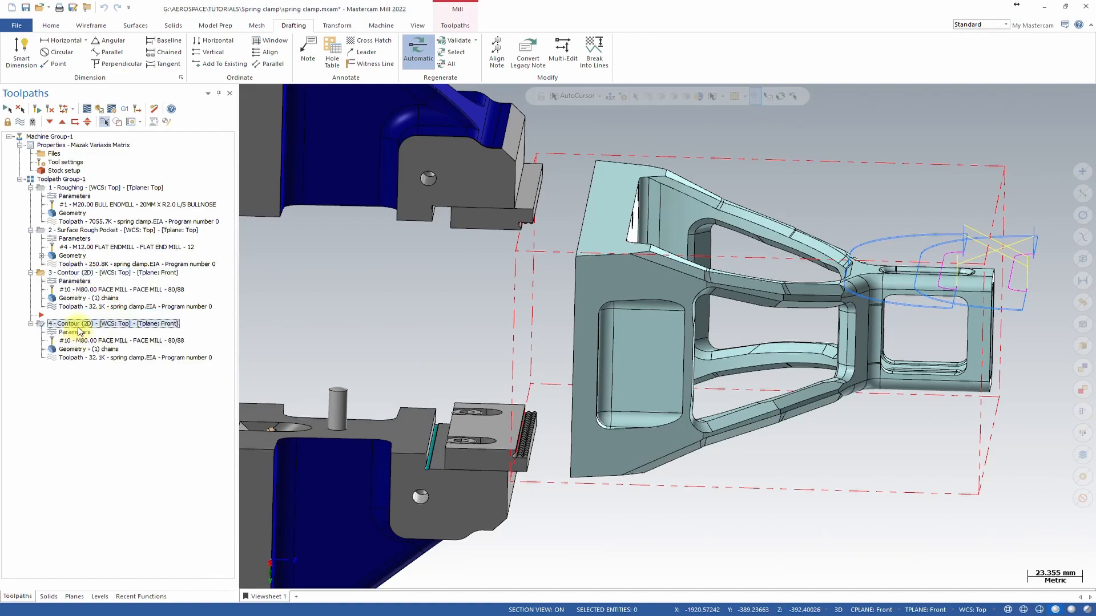
Rechain the copied contour's geometry to the outer edge at the opposite end of the arch, then regenerate it.
left_click(73, 349)
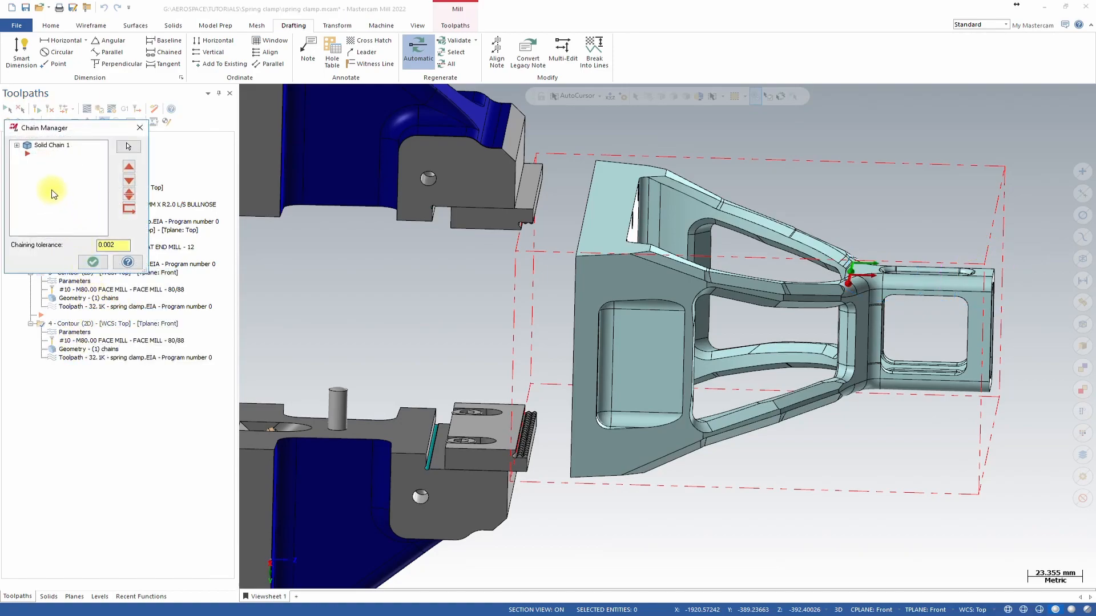
right_click(52, 188)
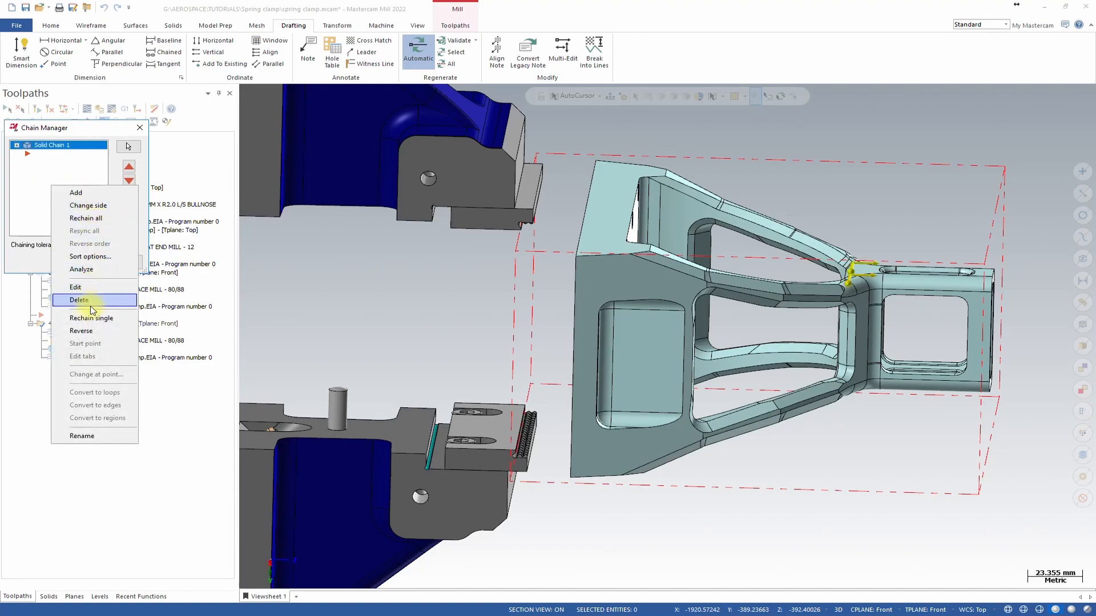
left_click(111, 220)
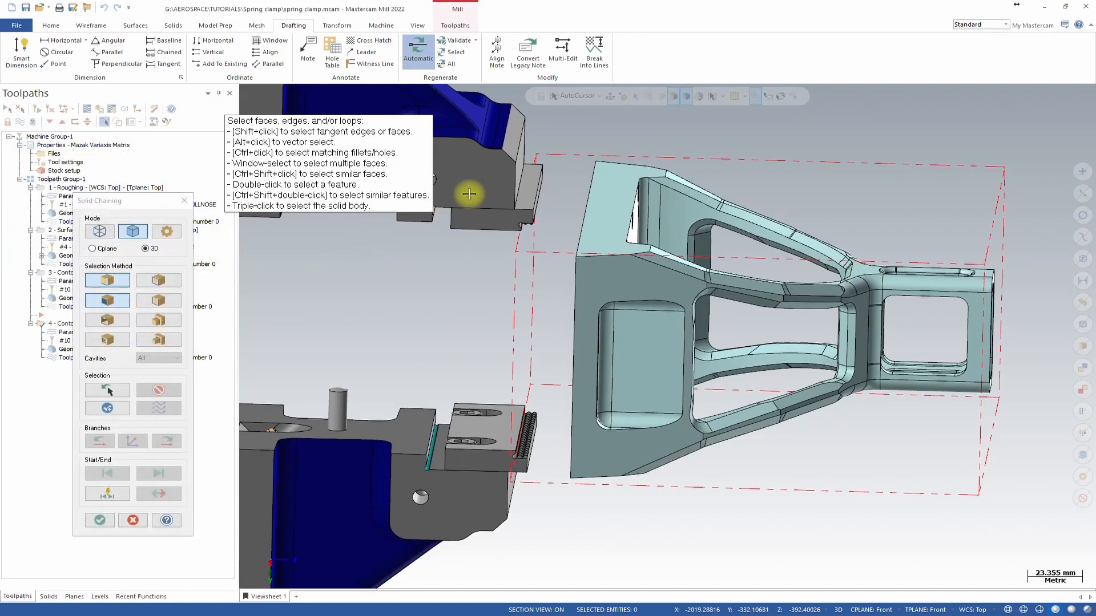
left_click(598, 166)
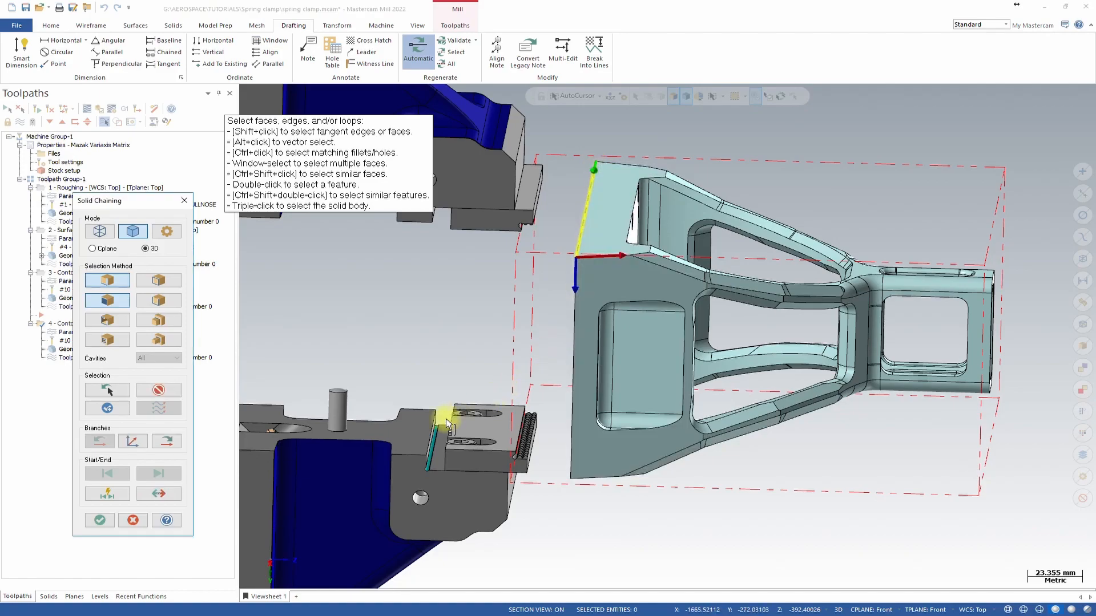
left_click(96, 520)
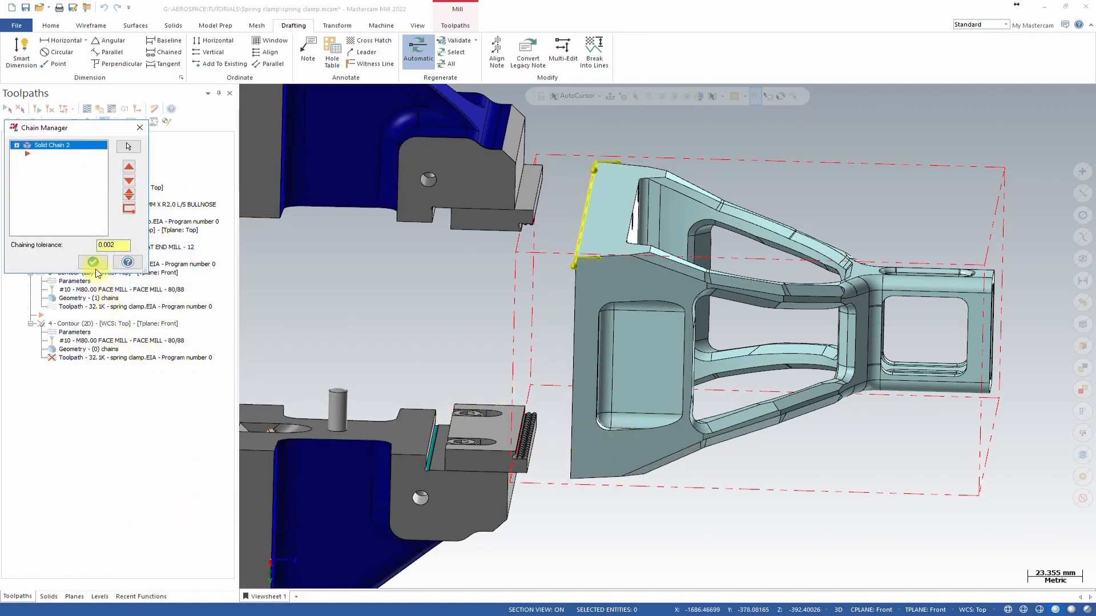
left_click(93, 262)
left_click(37, 109)
Copy the fourth contour operation to create a fifth contour operation after it.
middle_click_drag(567, 392, 848, 161)
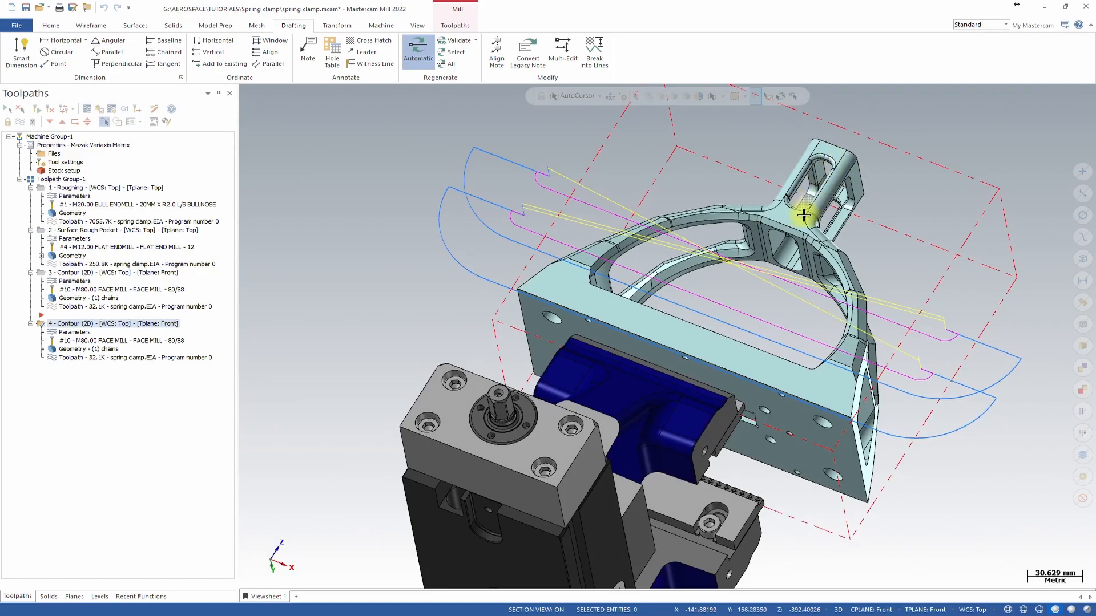
middle_click_drag(707, 285, 521, 239)
left_click(67, 273)
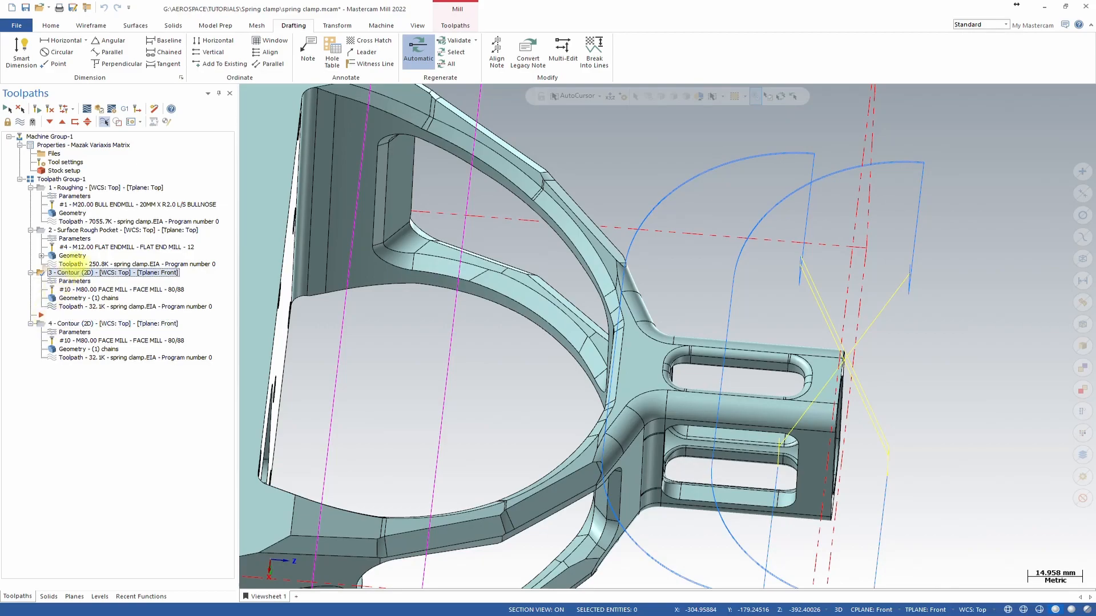
left_click(98, 324)
right_click_drag(103, 324, 117, 323)
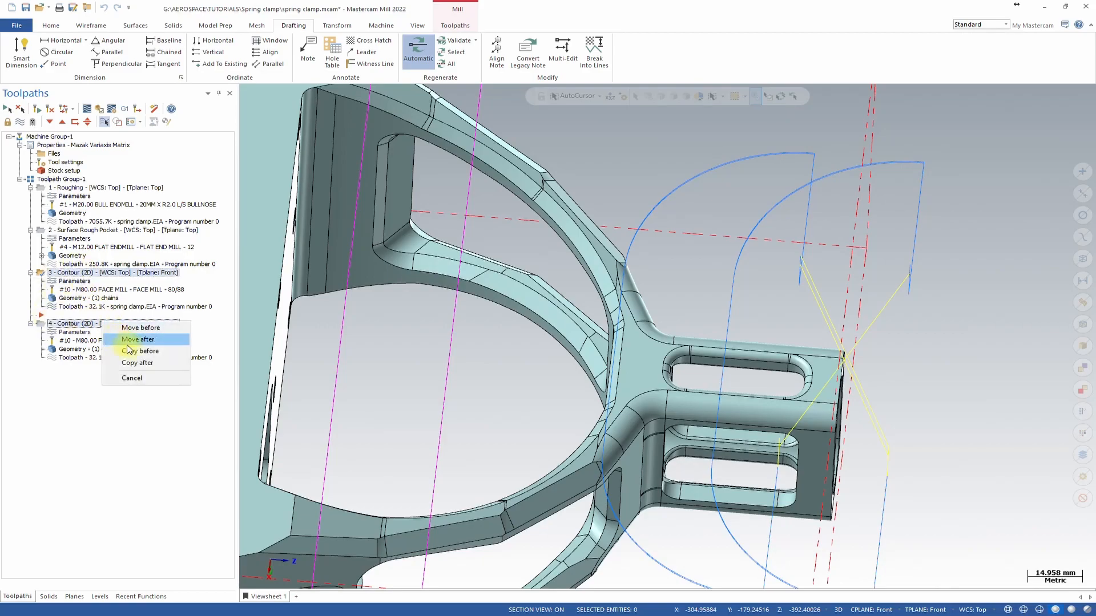
left_click(148, 359)
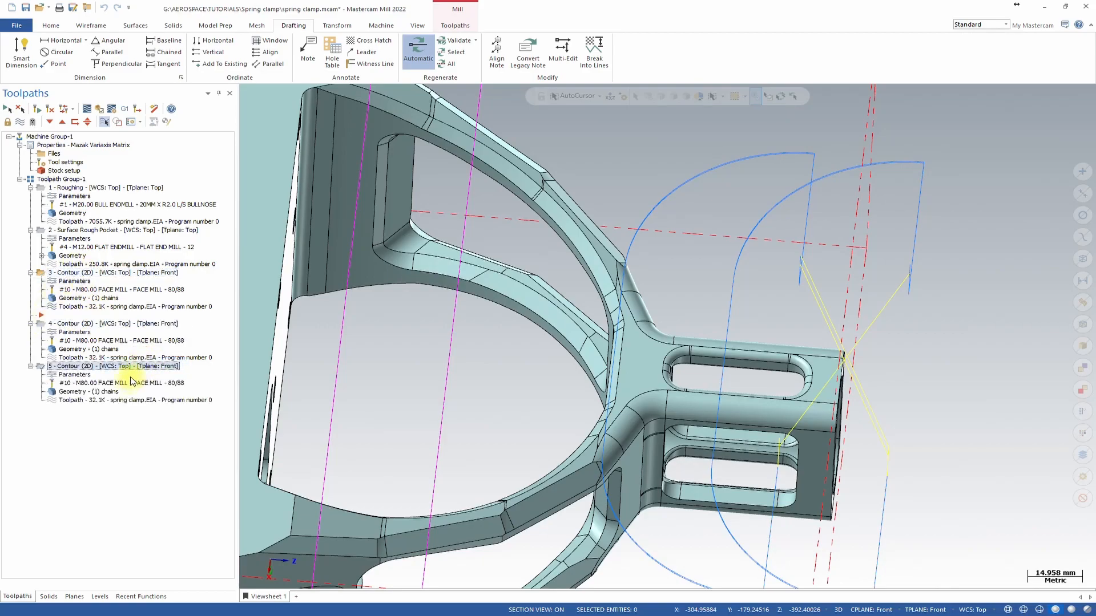
Set the fifth contour's tool plane and construction plane to Right.
left_click(75, 375)
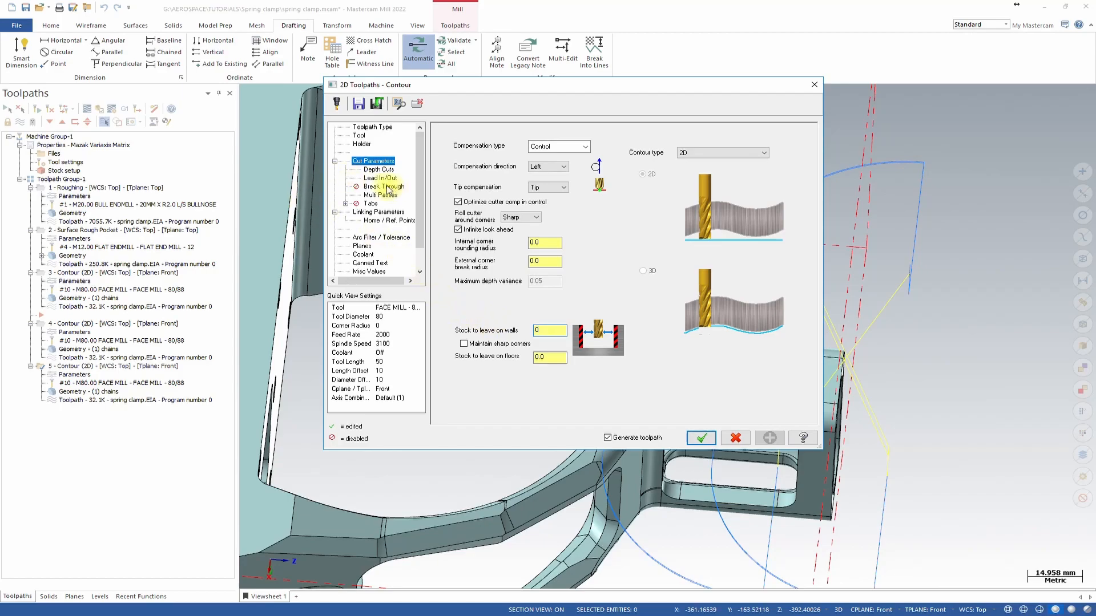
left_click(361, 245)
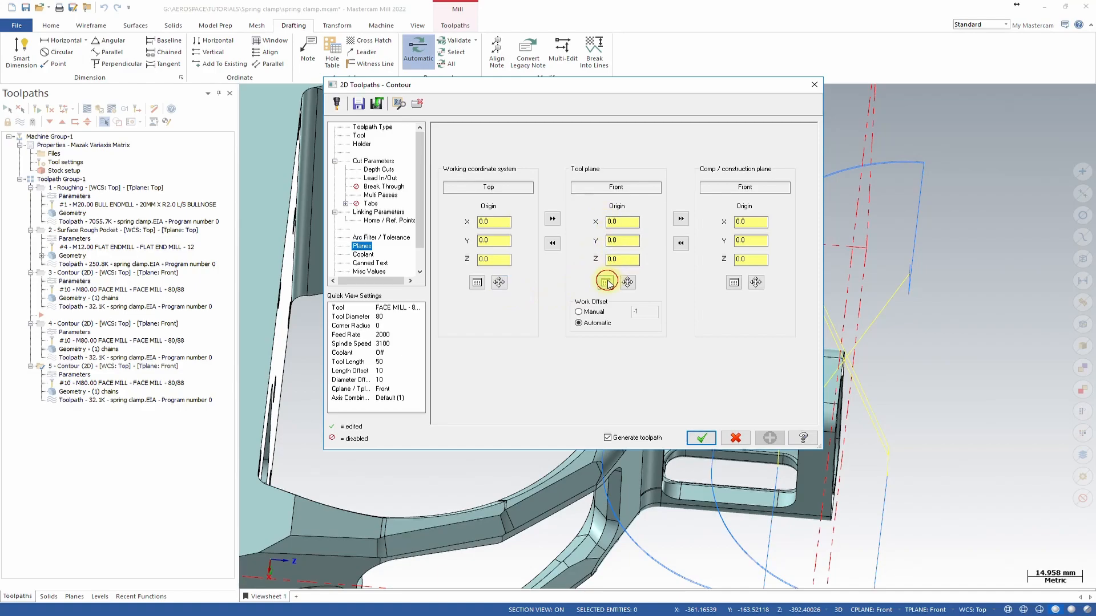
left_click(606, 282)
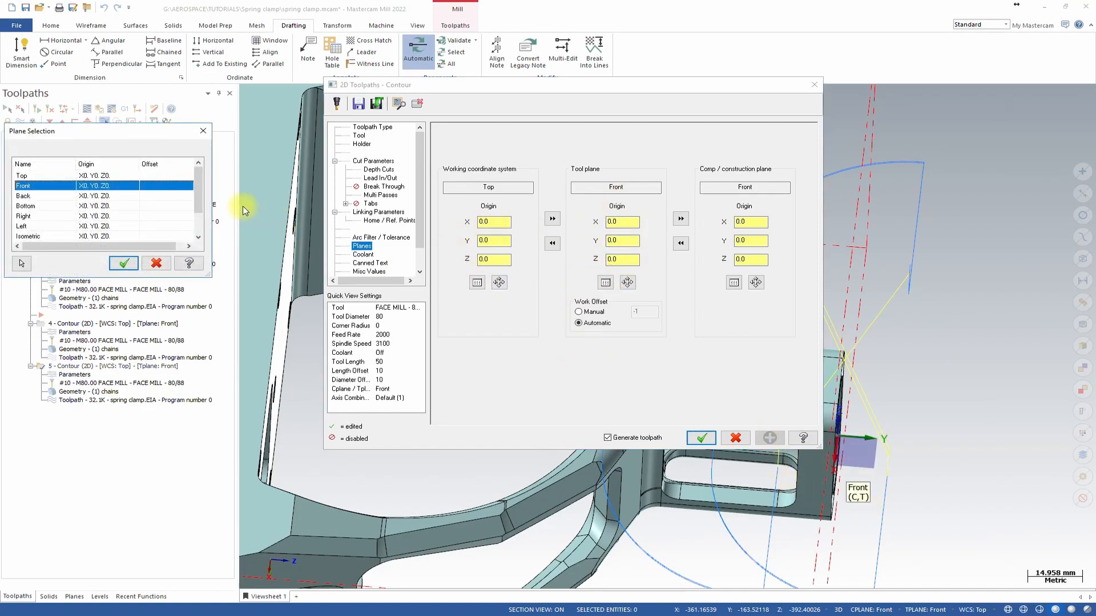
left_click(23, 216)
left_click(124, 263)
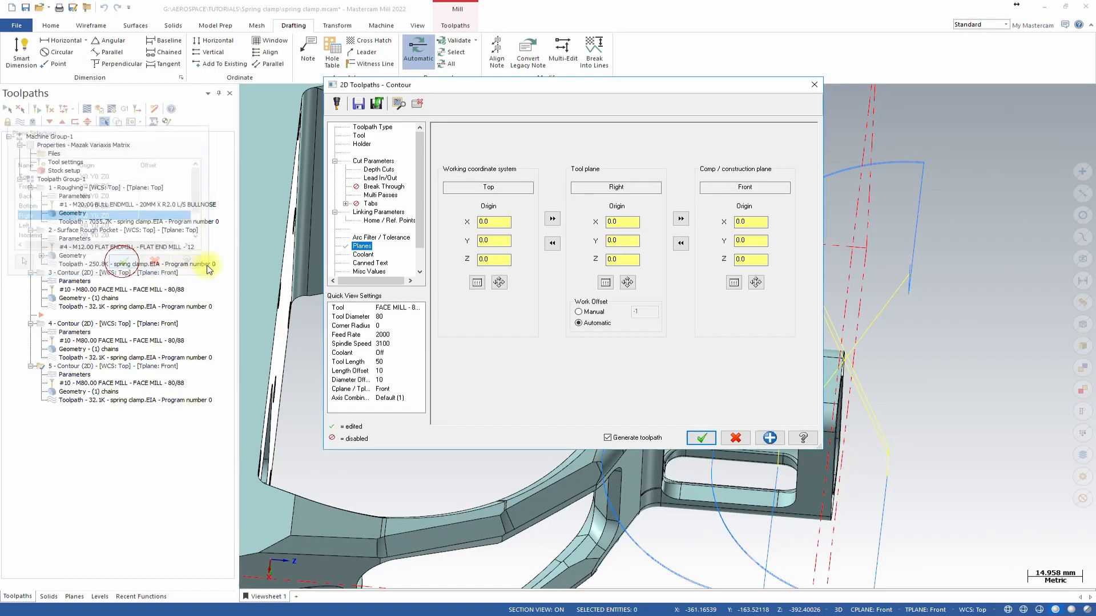
left_click(698, 439)
Rechain the fifth contour's geometry to the horizontal edge across the column's side face.
left_click(660, 342)
mouse_move(714, 359)
middle_mouse_down()
mouse_move(799, 391)
mouse_move(739, 339)
mouse_move(719, 286)
mouse_move(374, 317)
middle_mouse_up()
scroll(678, 288, "up", 6)
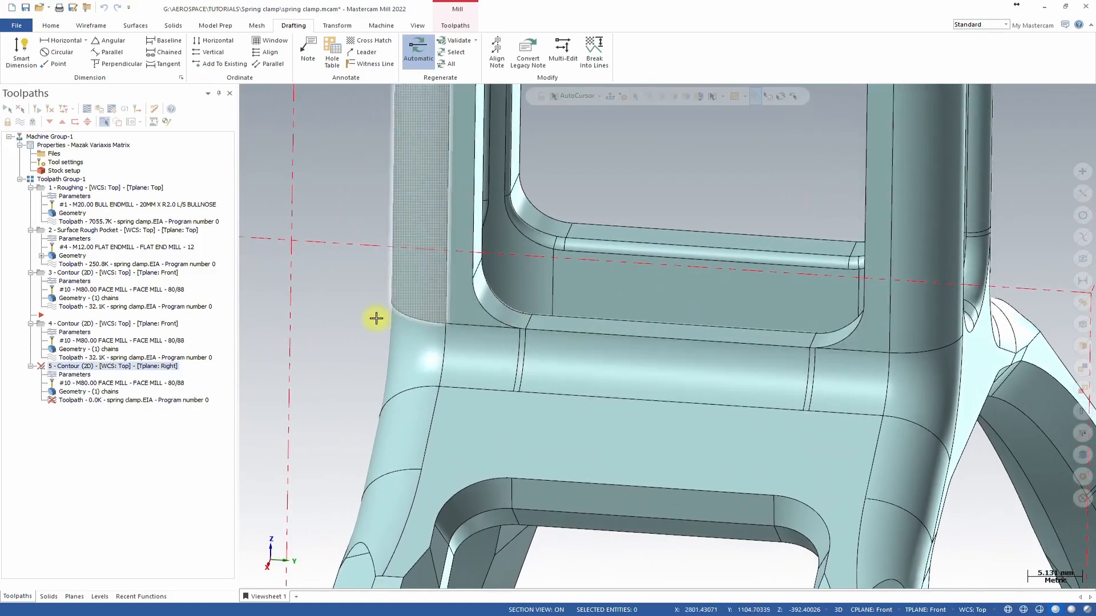
left_click(70, 393)
right_click(65, 160)
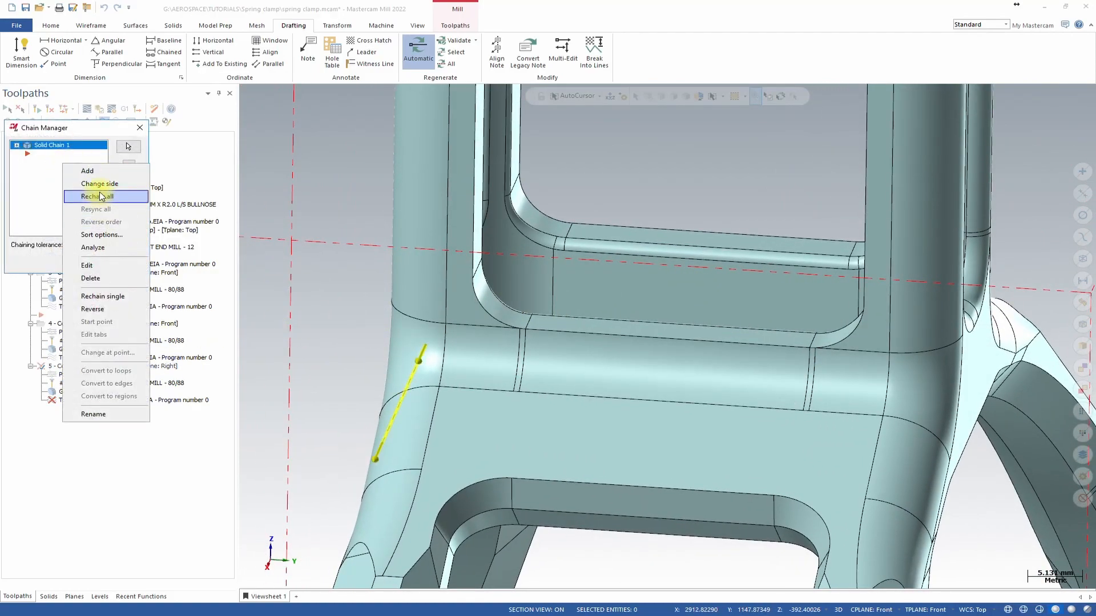
left_click(101, 196)
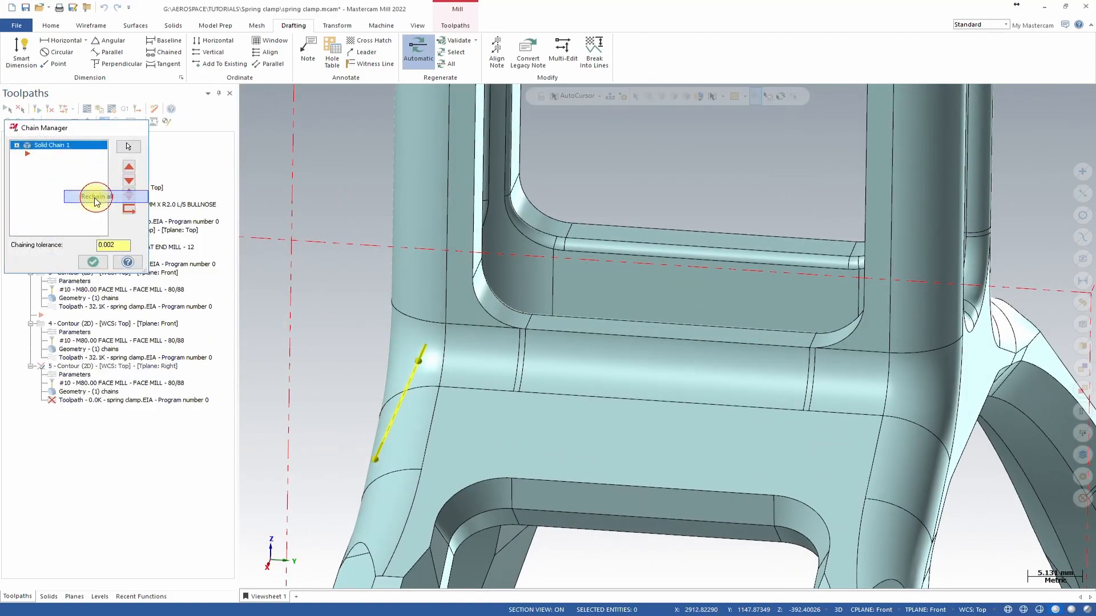
left_click(454, 326)
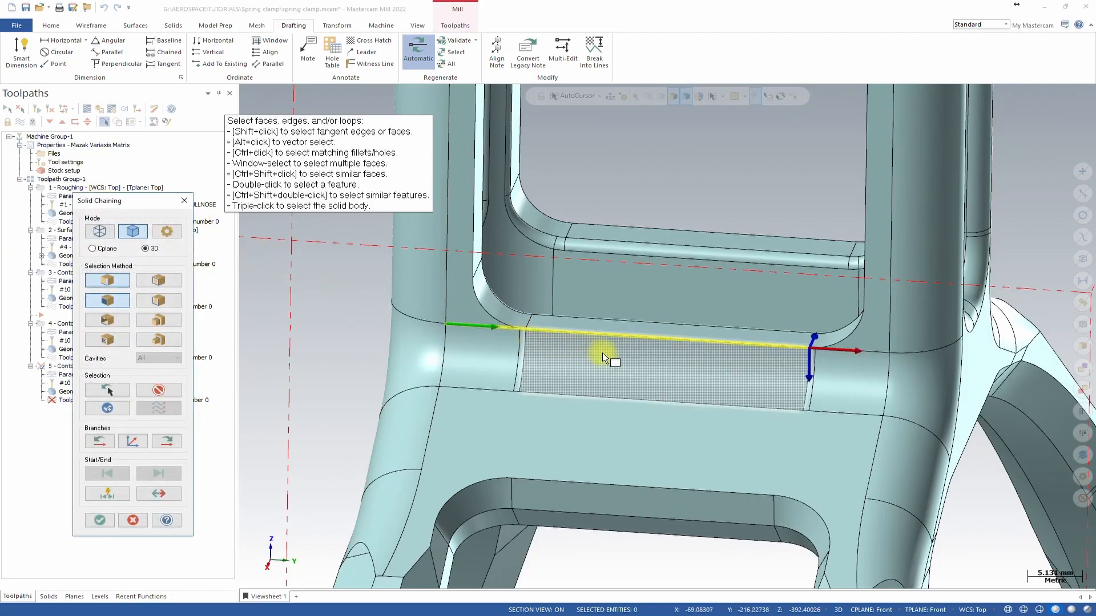
left_click(830, 351)
middle_click_drag(739, 450, 675, 379)
scroll(811, 389, "down", 6)
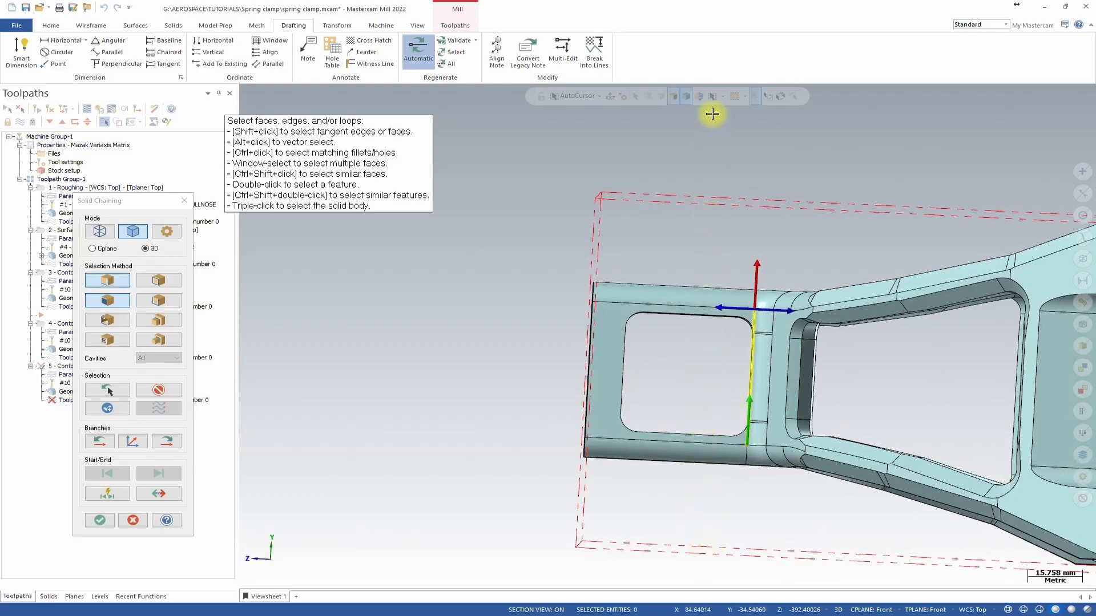
middle_click_drag(717, 110, 327, 384)
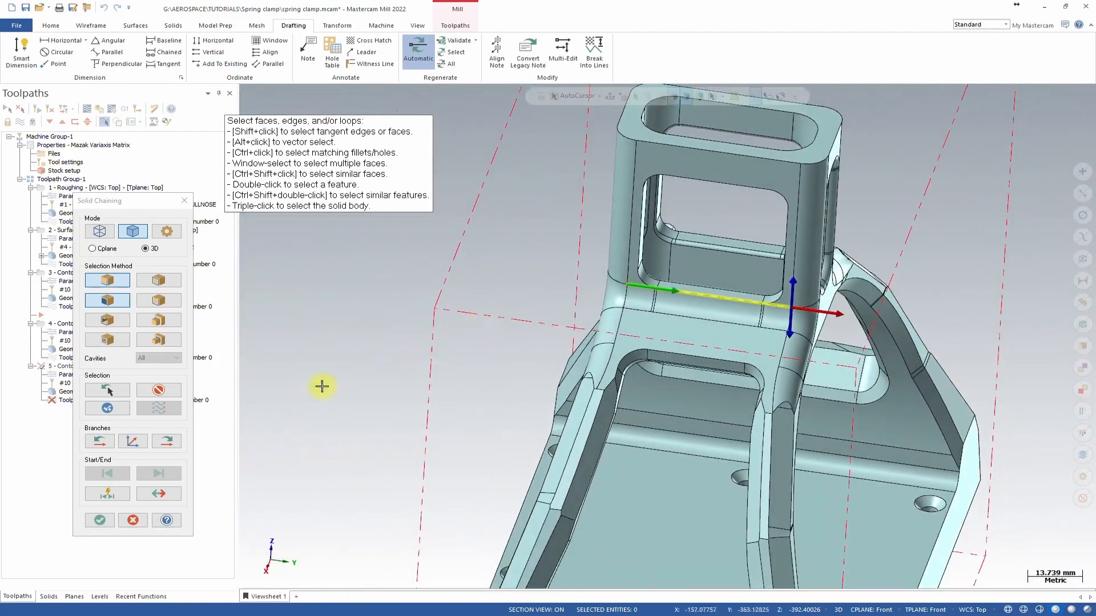
left_click(99, 520)
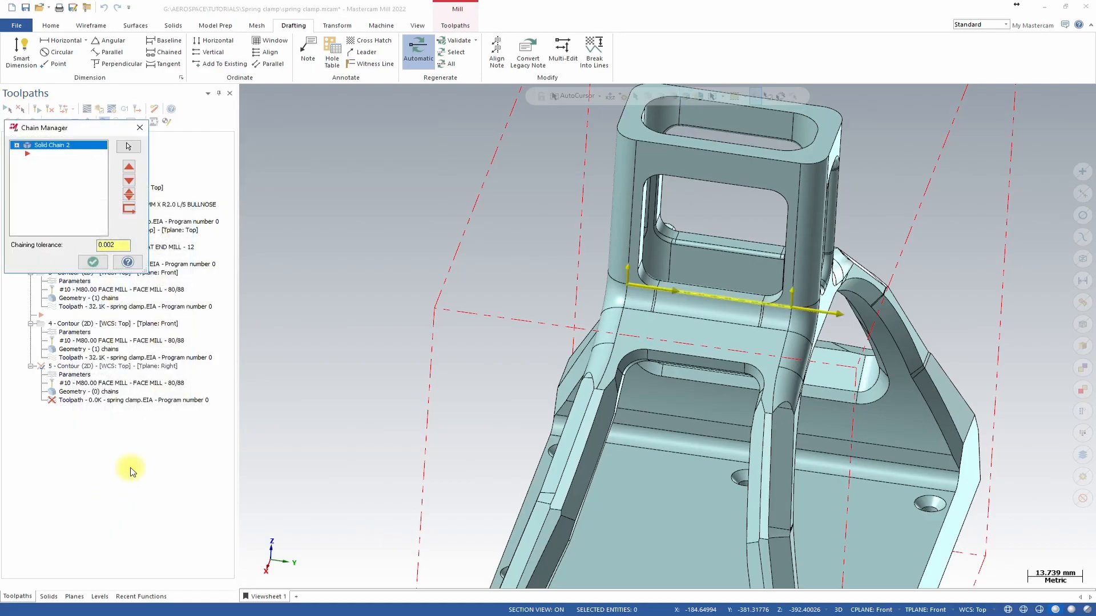
left_click(91, 263)
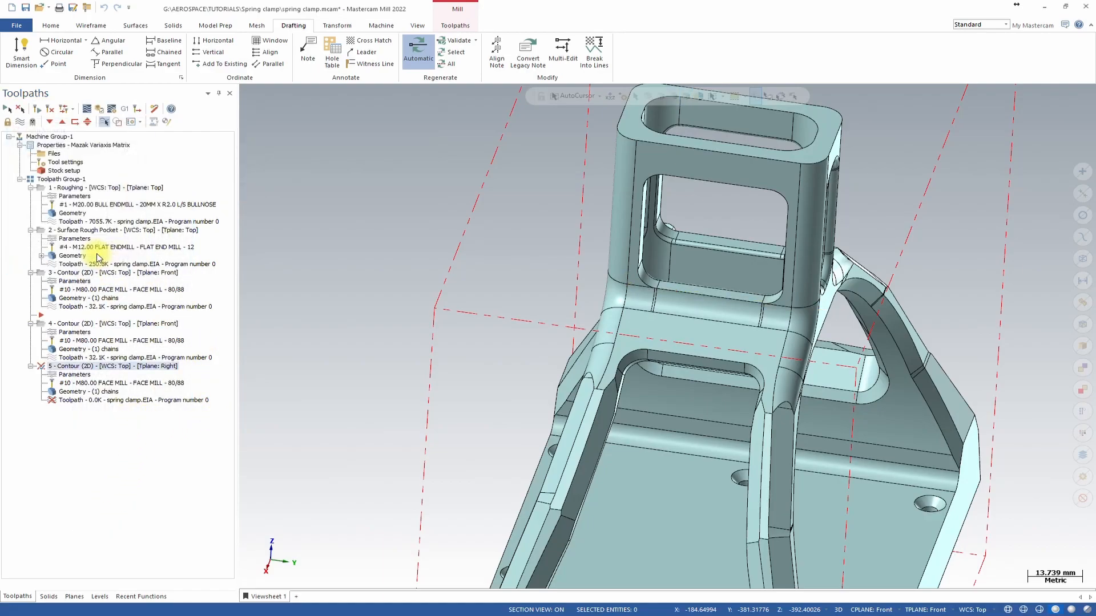
Set the fifth contour's linking depth by picking a point on the part face, then regenerate it.
left_click(78, 378)
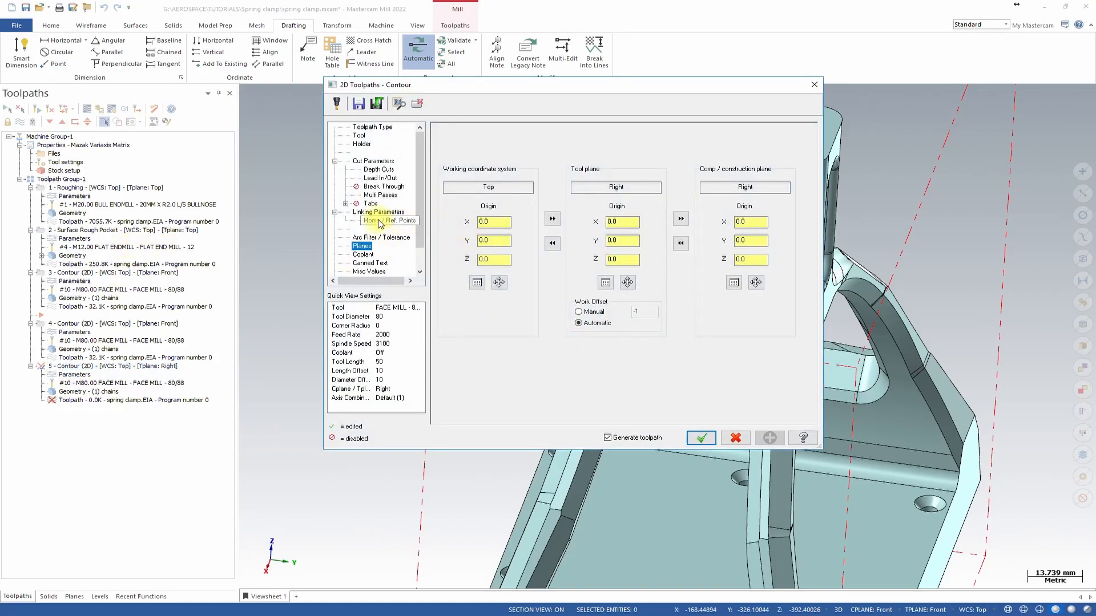
left_click(374, 213)
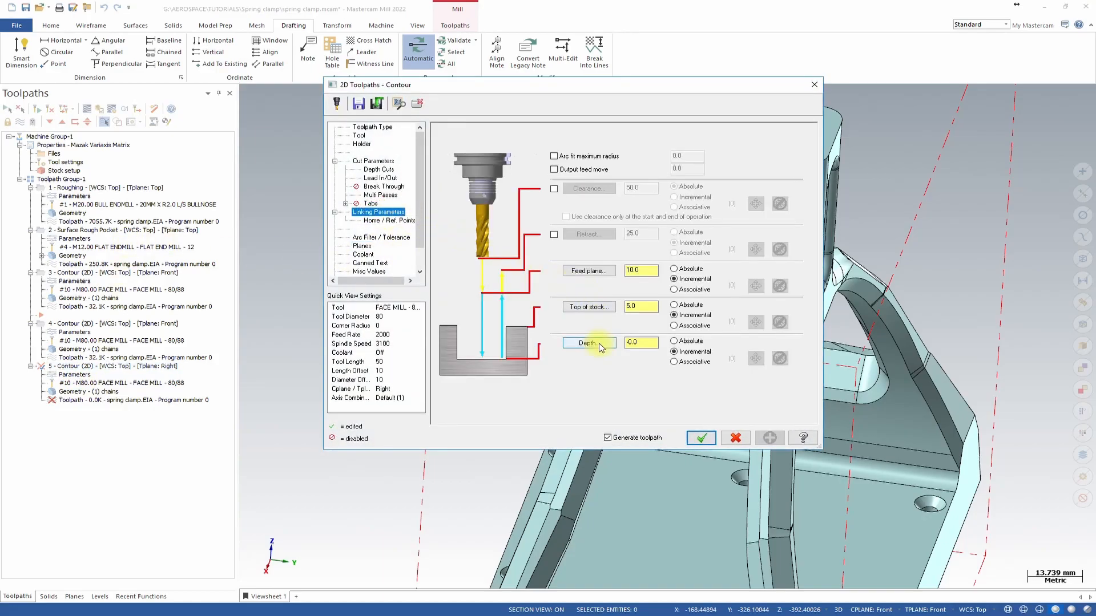
left_click(587, 343)
middle_click_drag(639, 344, 839, 311)
scroll(657, 313, "up", 5)
left_click(857, 323)
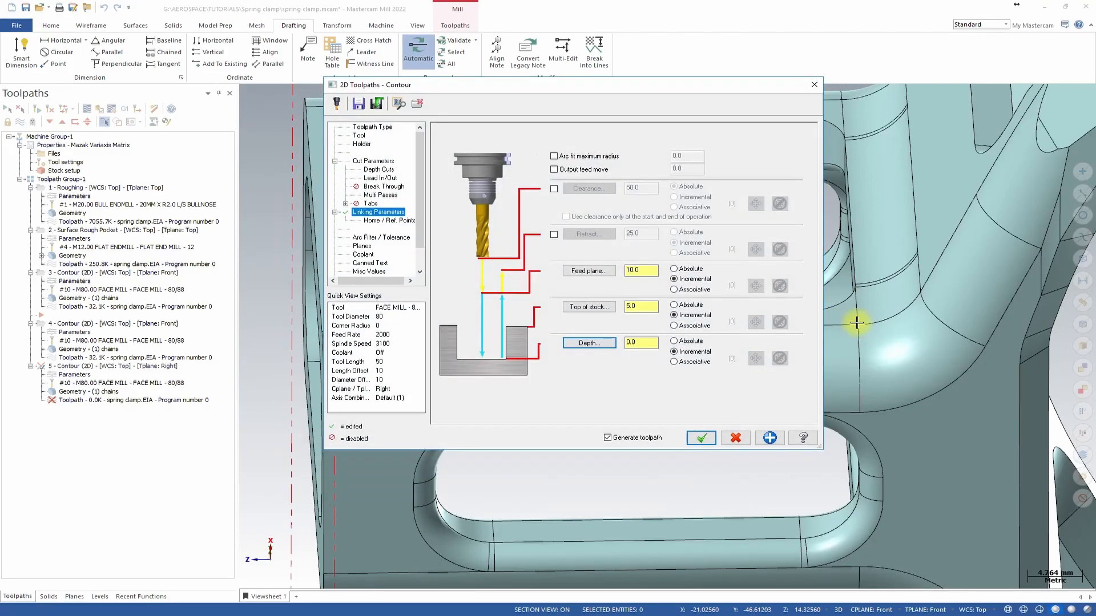
left_click(698, 438)
Copy the fifth contour operation to create a sixth contour operation after it.
scroll(729, 350, "down", 6)
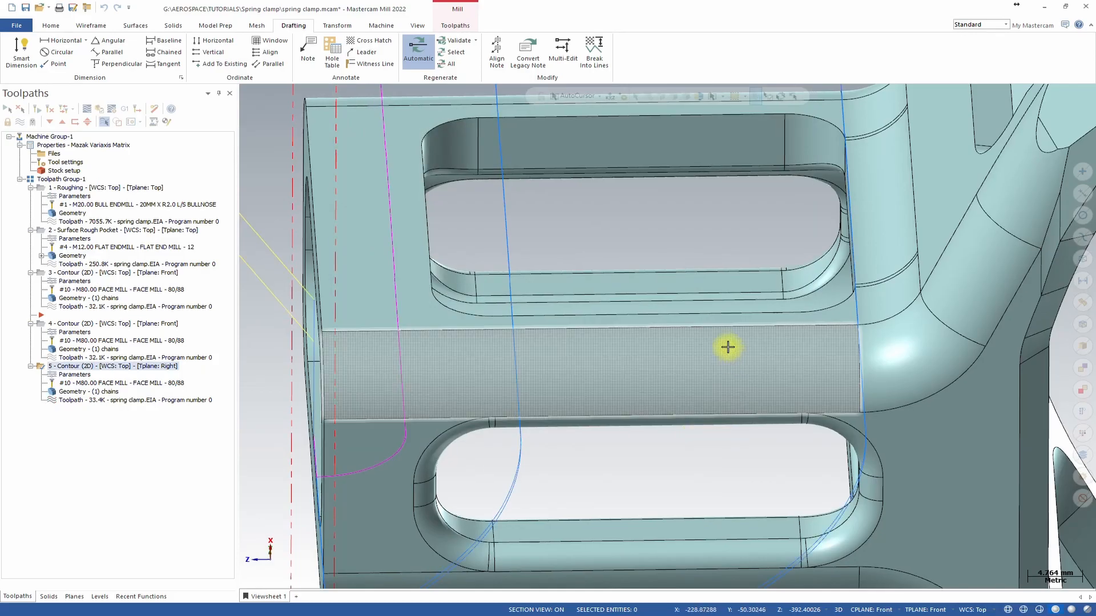
middle_click_drag(728, 314, 728, 307)
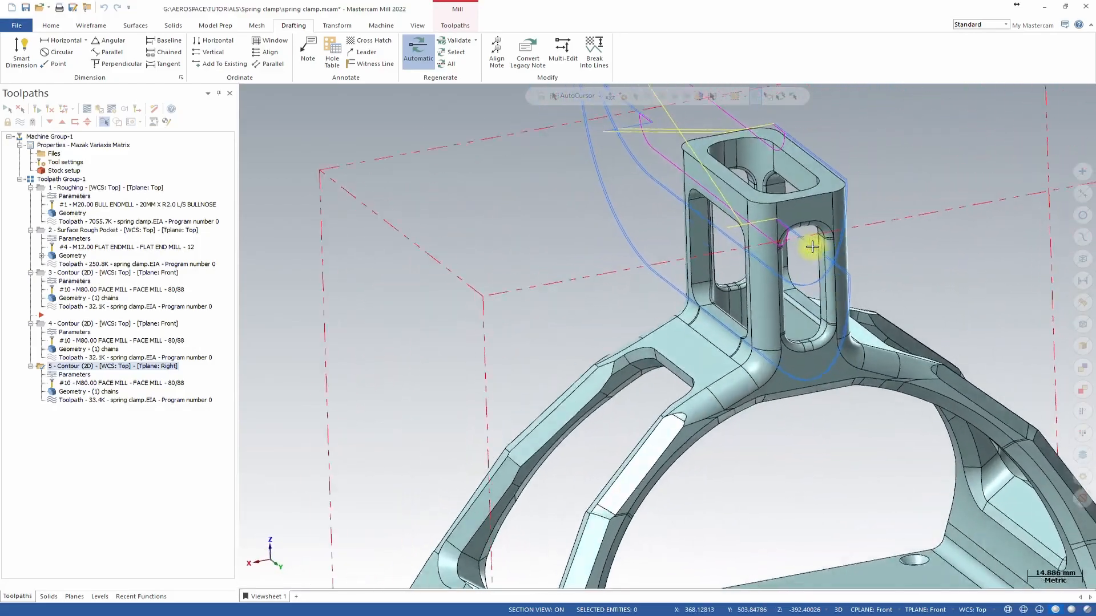
right_click(73, 369)
left_click(61, 368)
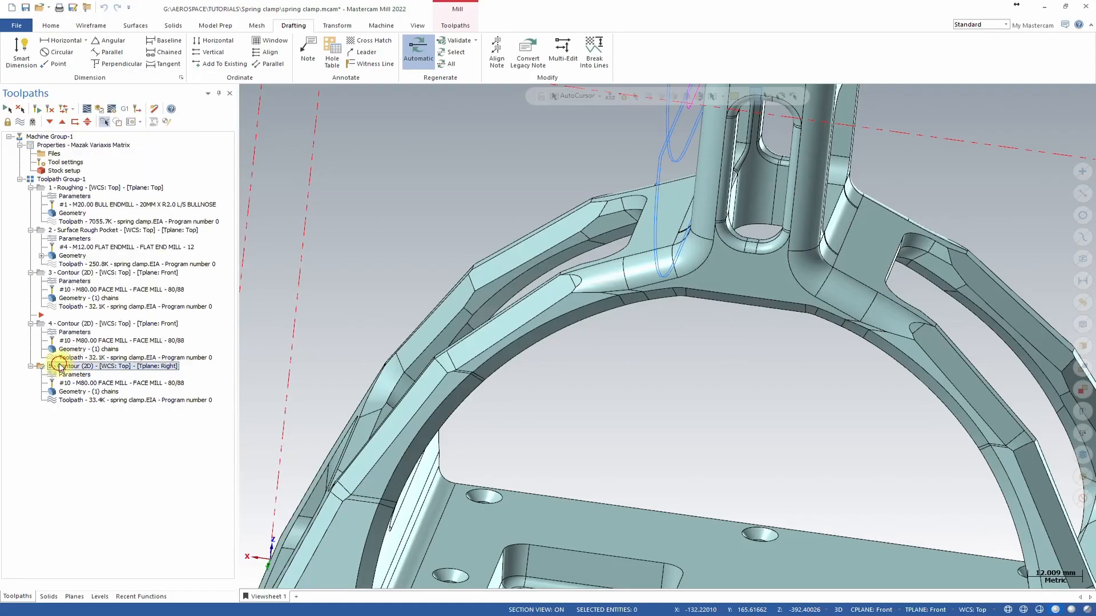
right_click(75, 325)
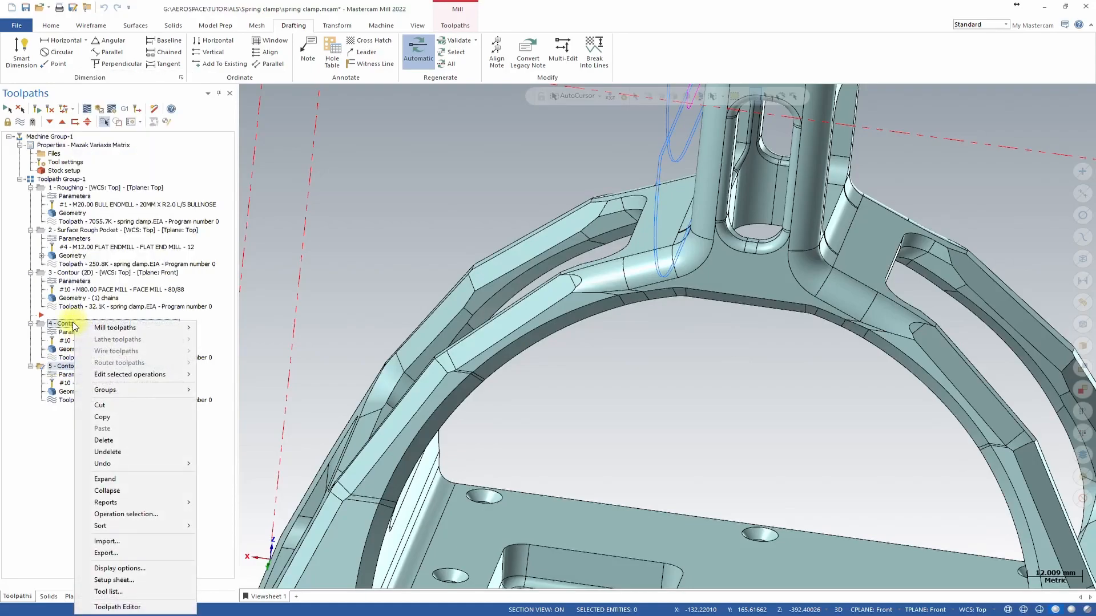
left_click(71, 367)
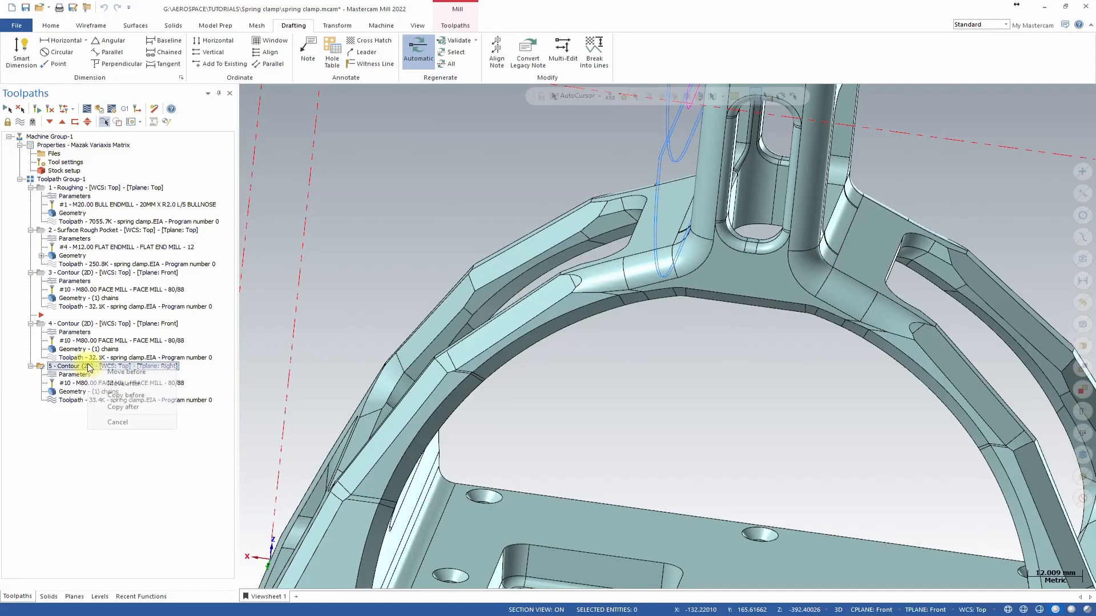
left_click(127, 407)
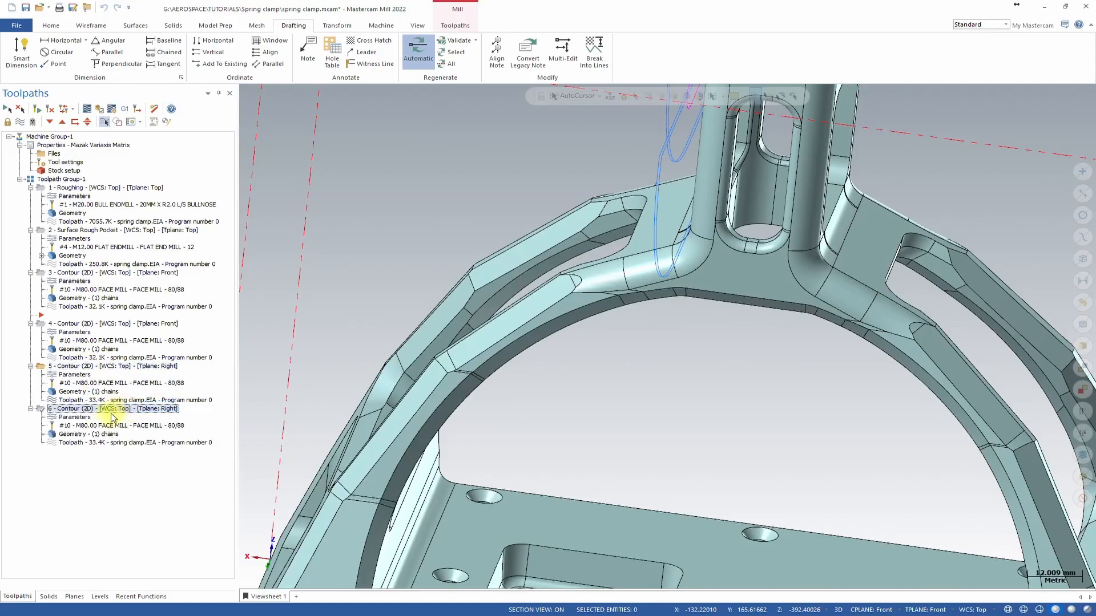
Review the sixth contour's linking and cut parameters, then close the dialog without changes.
left_click(80, 420)
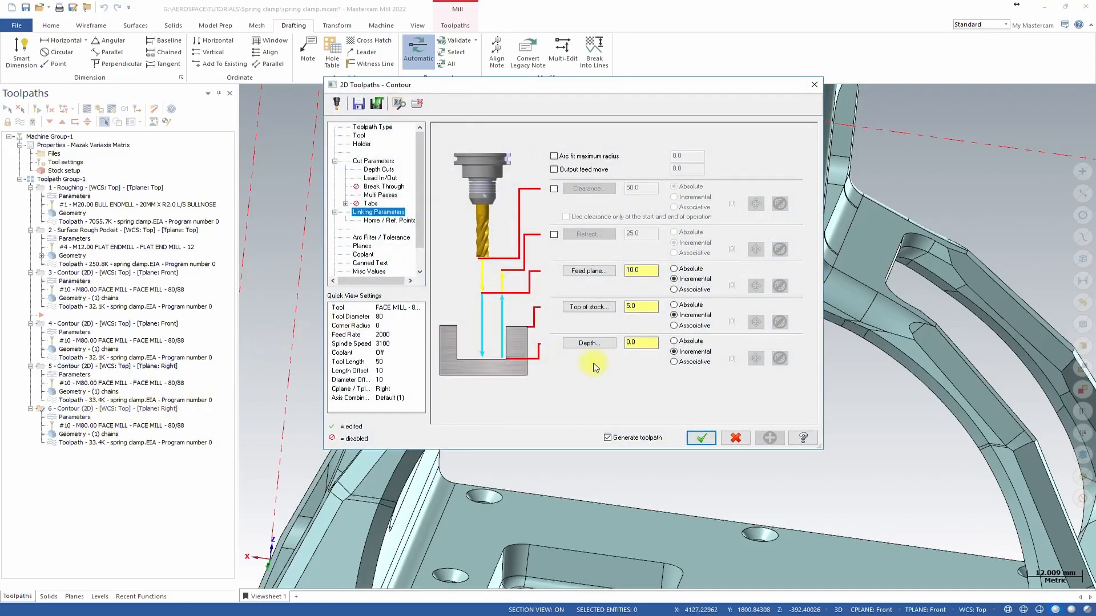
left_click(375, 161)
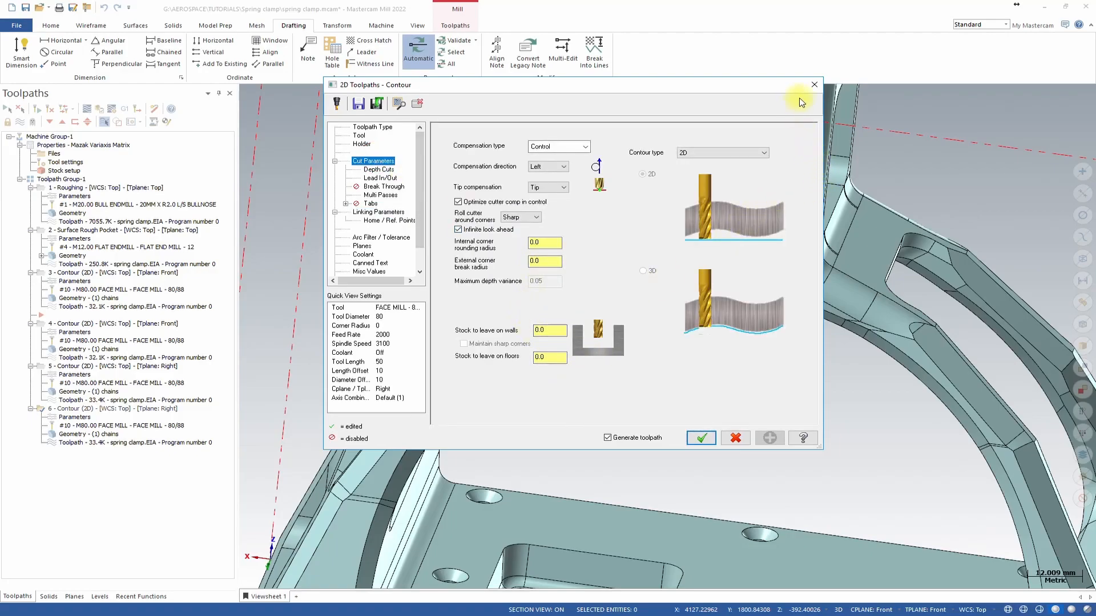
left_click(814, 84)
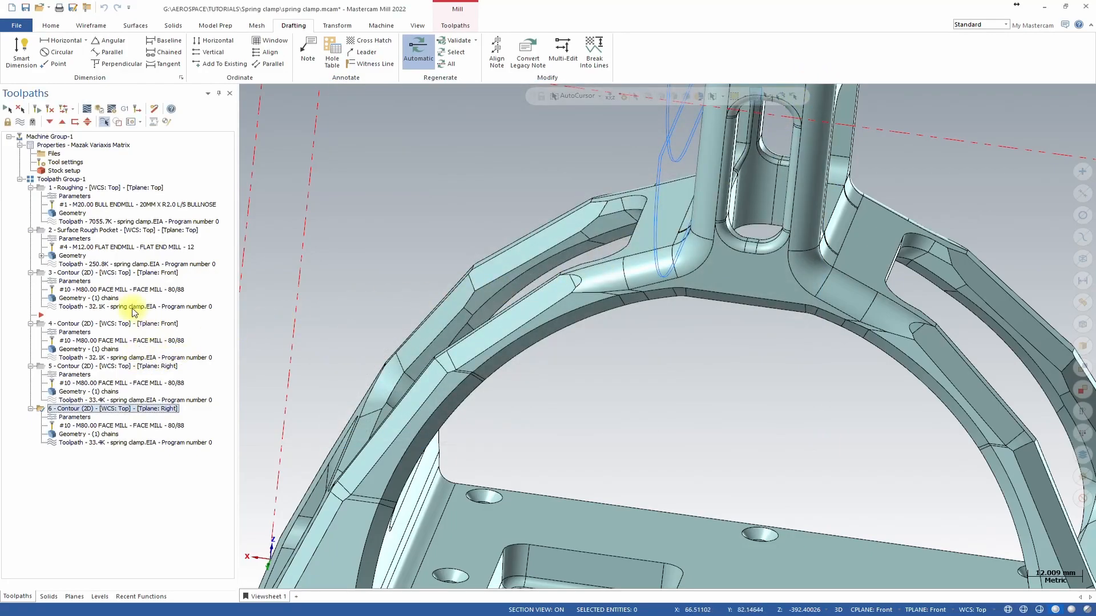
left_click(63, 274)
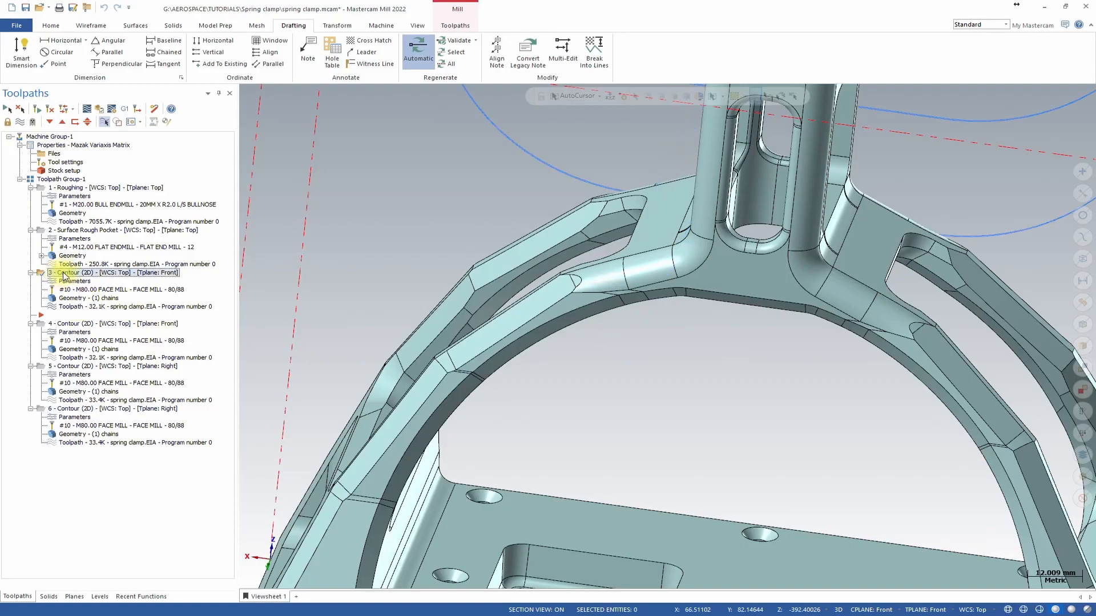
Copy the third contour operation (front plane) to insert it before the sixth contour operation.
right_click_drag(81, 272, 118, 408)
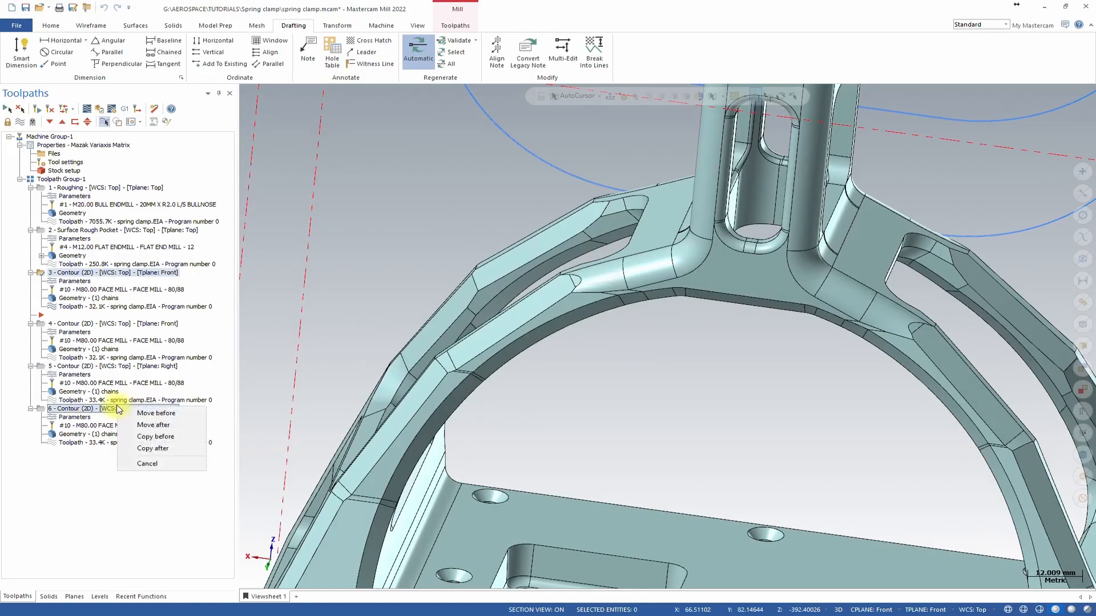
left_click(172, 438)
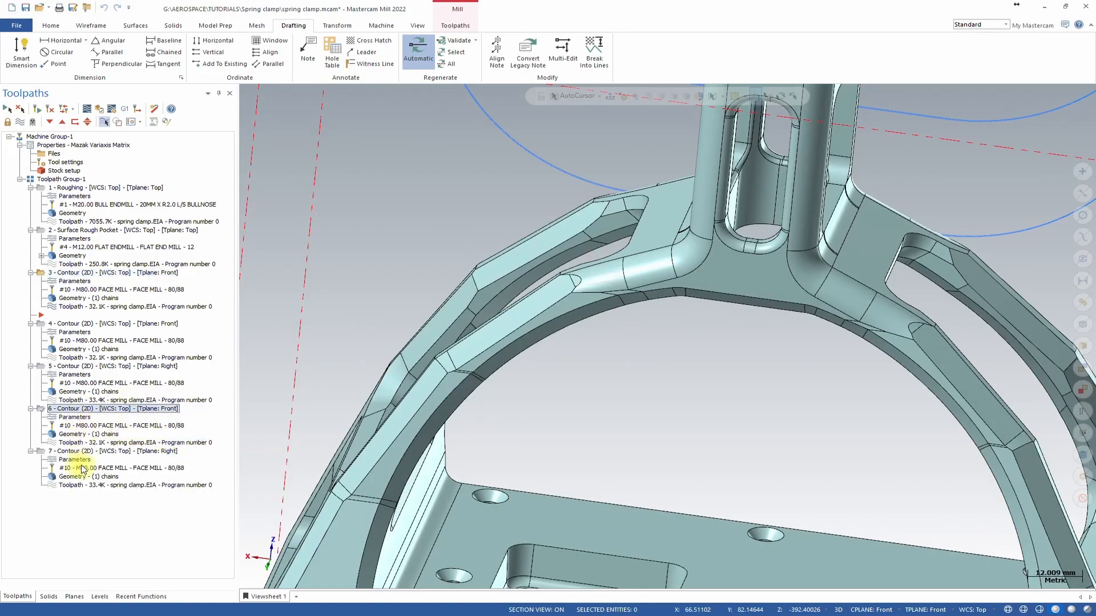
Set the new sixth contour operation's tool plane to Back and accept the parameters to regenerate it.
left_click(78, 419)
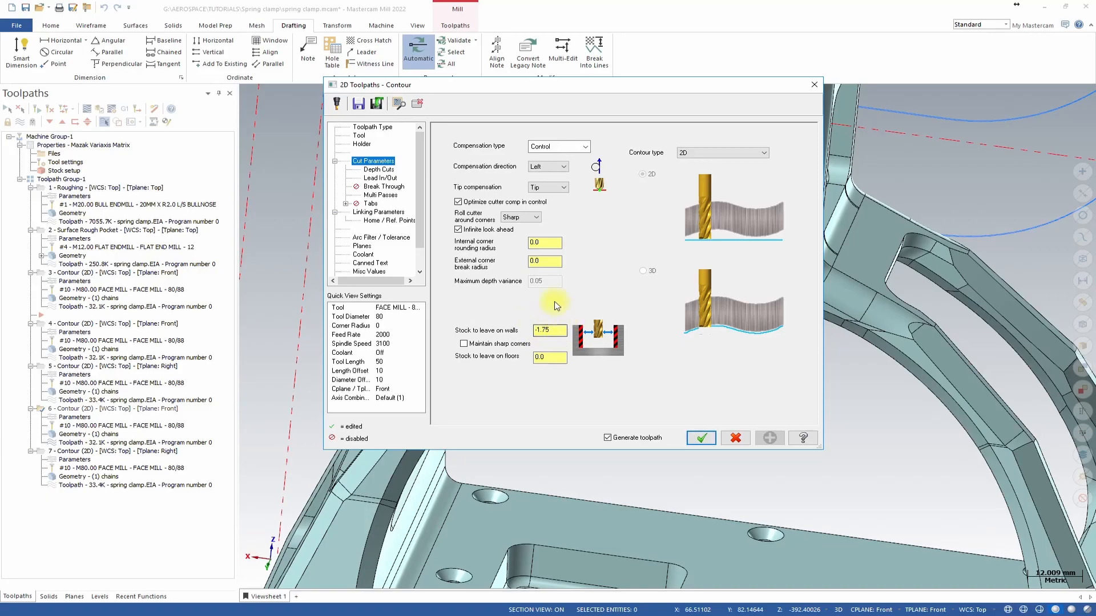
left_click(390, 213)
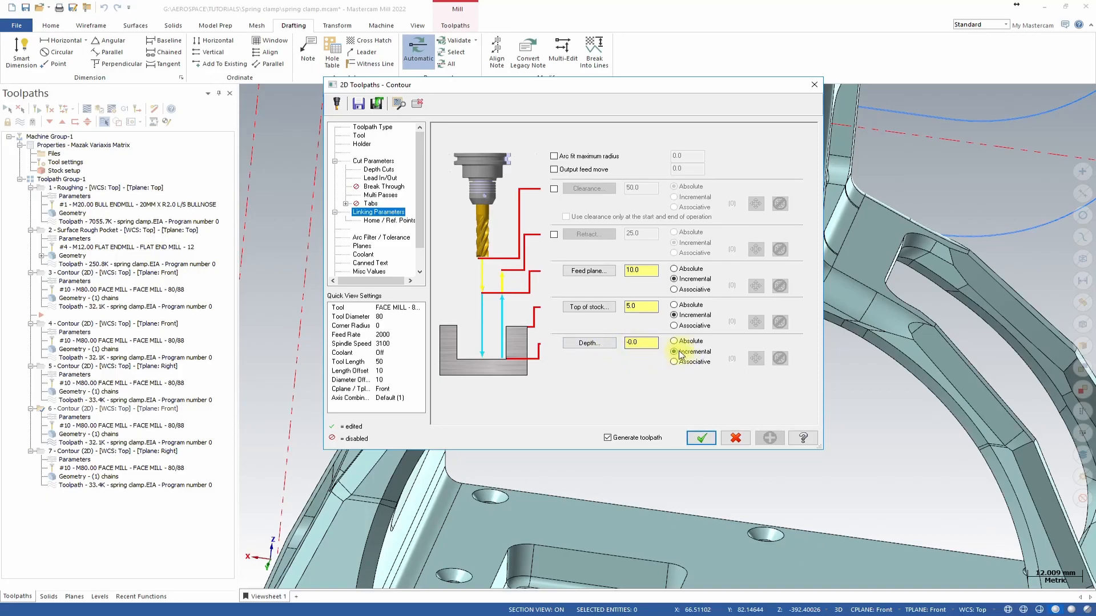
left_click(365, 246)
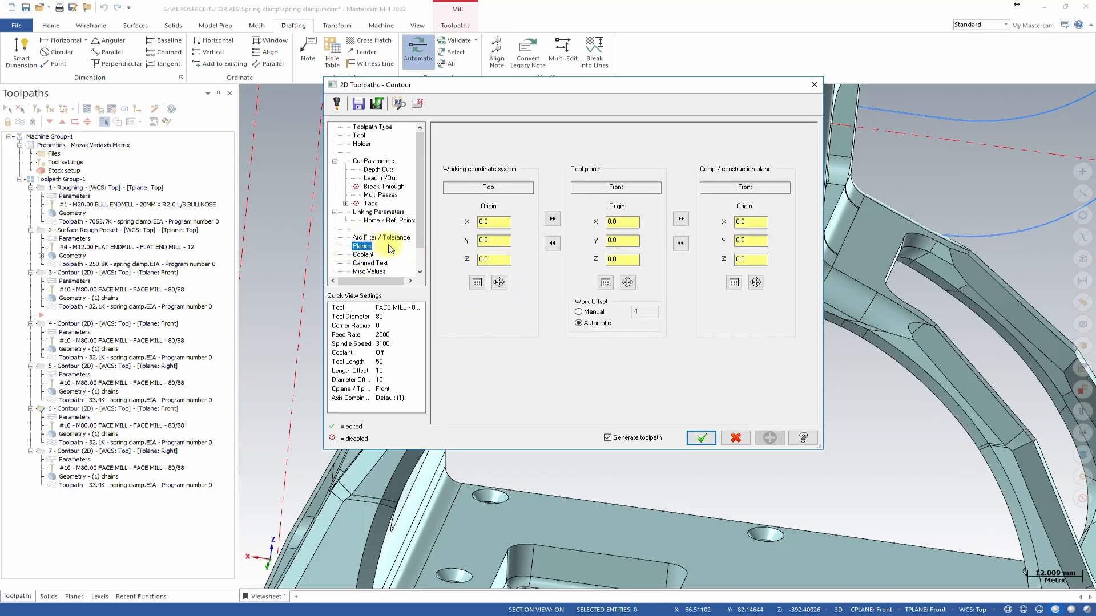
left_click(605, 282)
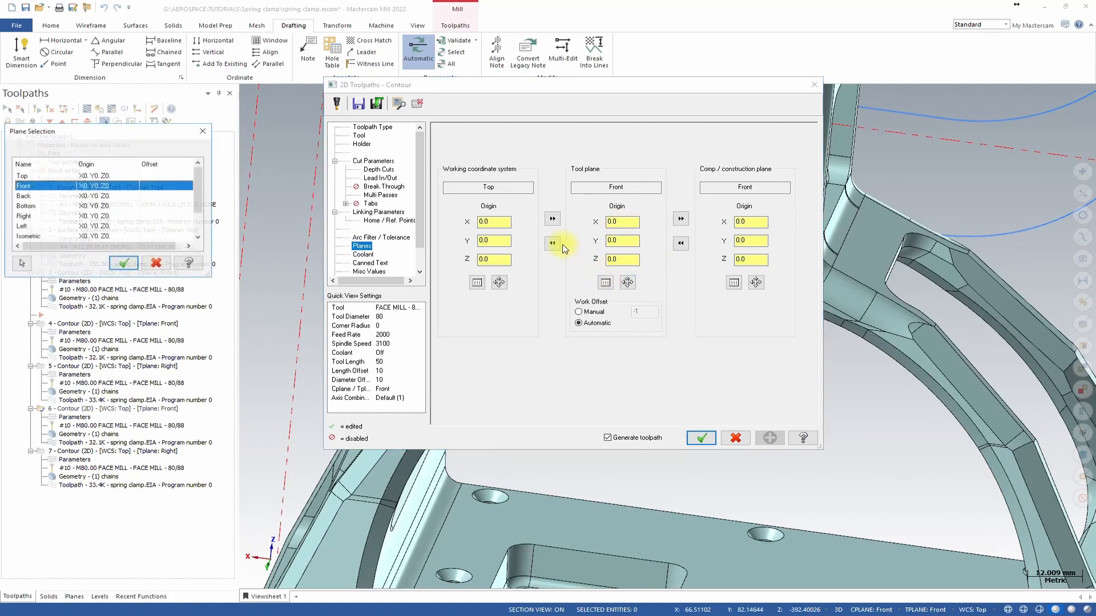
left_click(34, 196)
left_click(123, 263)
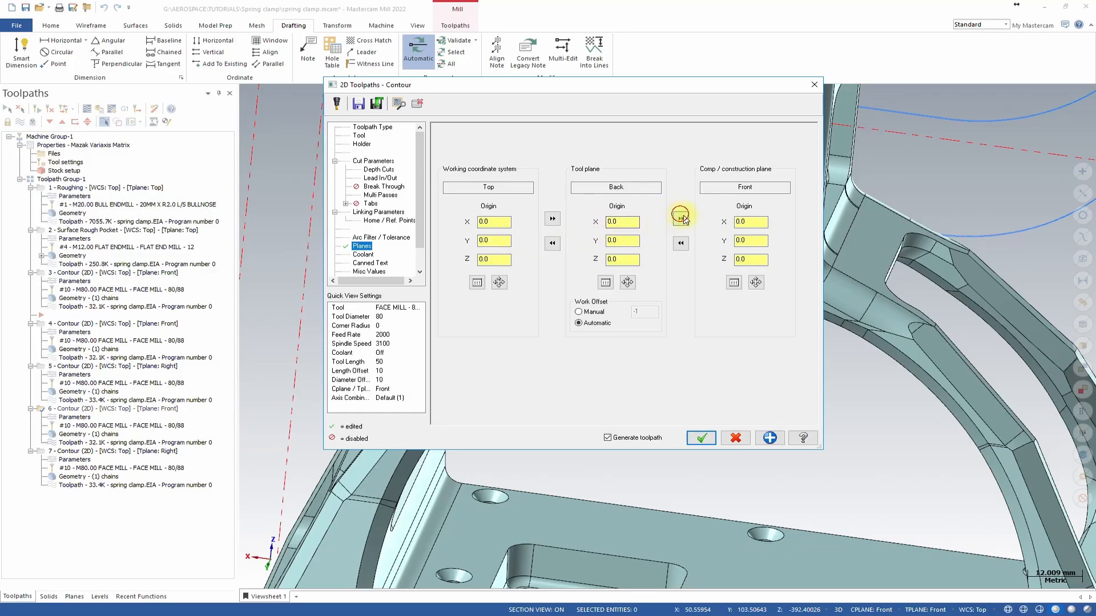
left_click(703, 438)
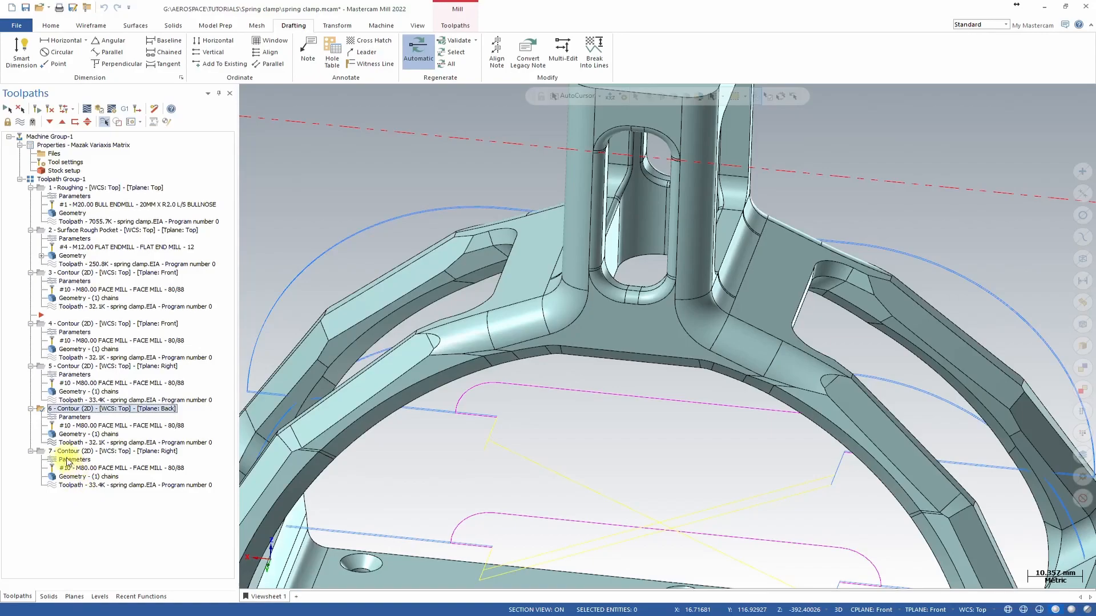
Rechain the sixth contour's geometry to the horizontal edge at the column base on the back side, then regenerate.
left_click(70, 435)
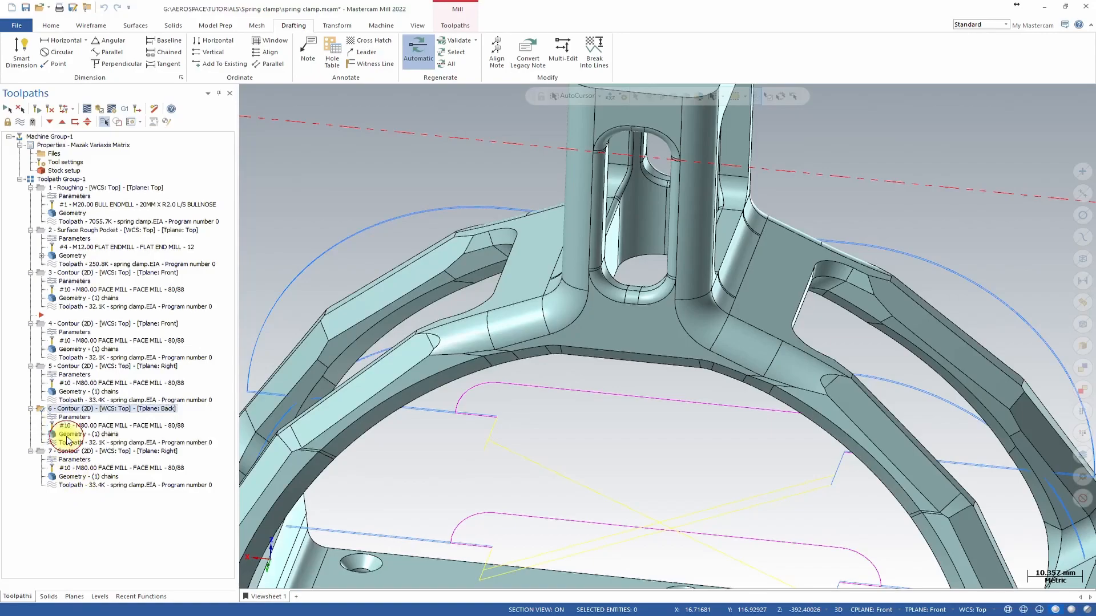
right_click(79, 200)
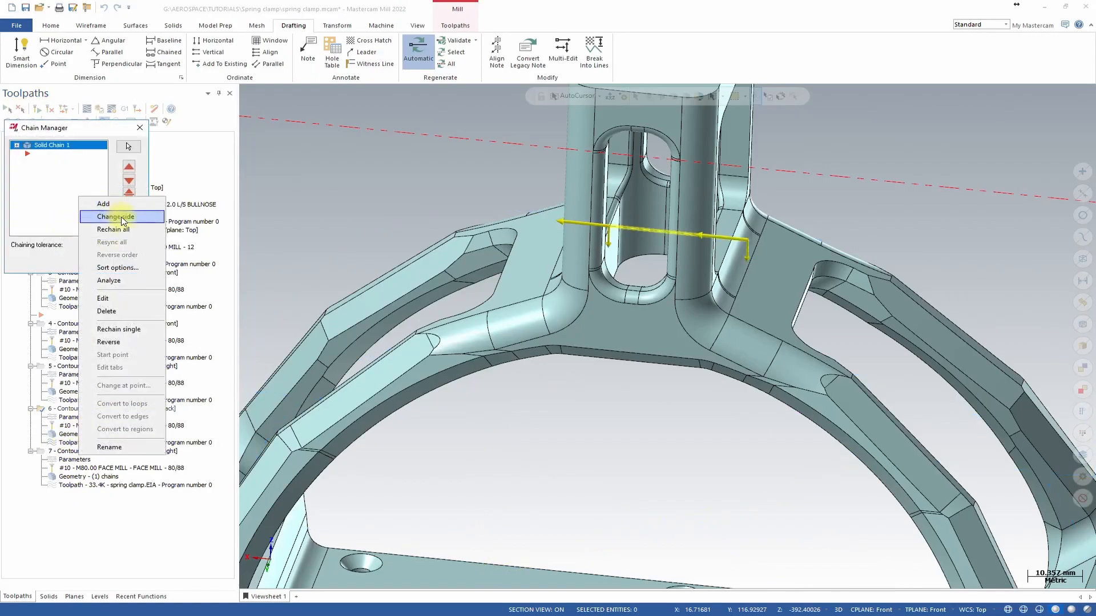
left_click(108, 230)
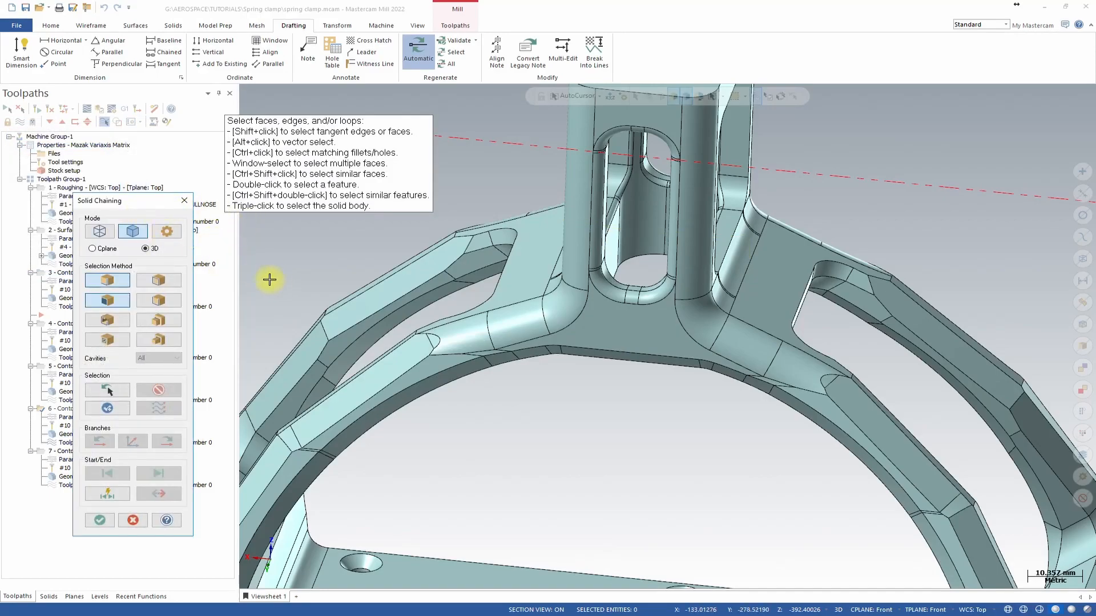
left_click(570, 345)
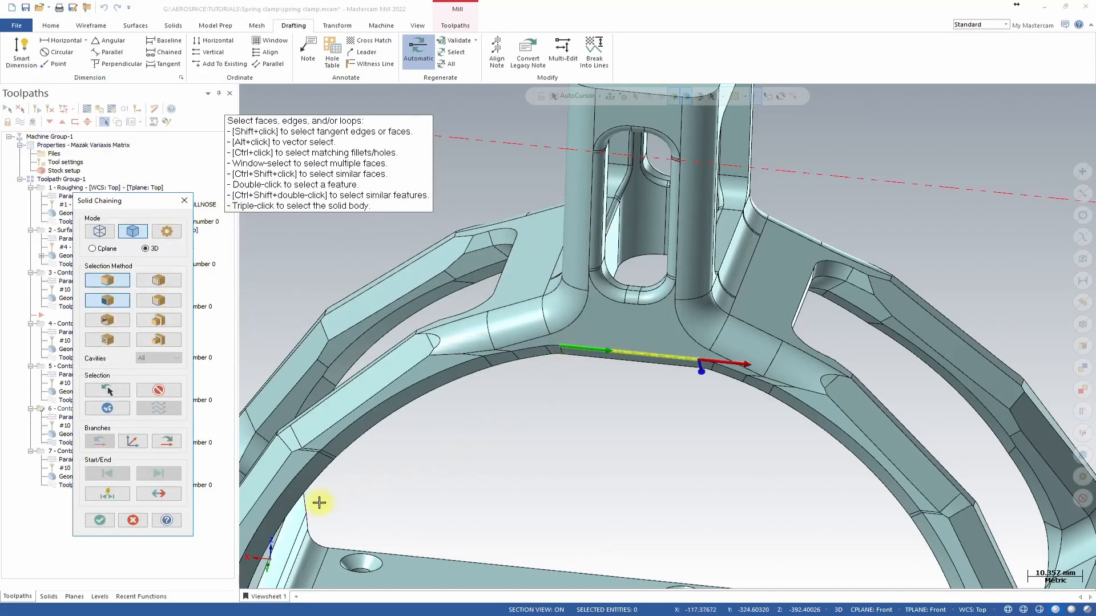
left_click(102, 520)
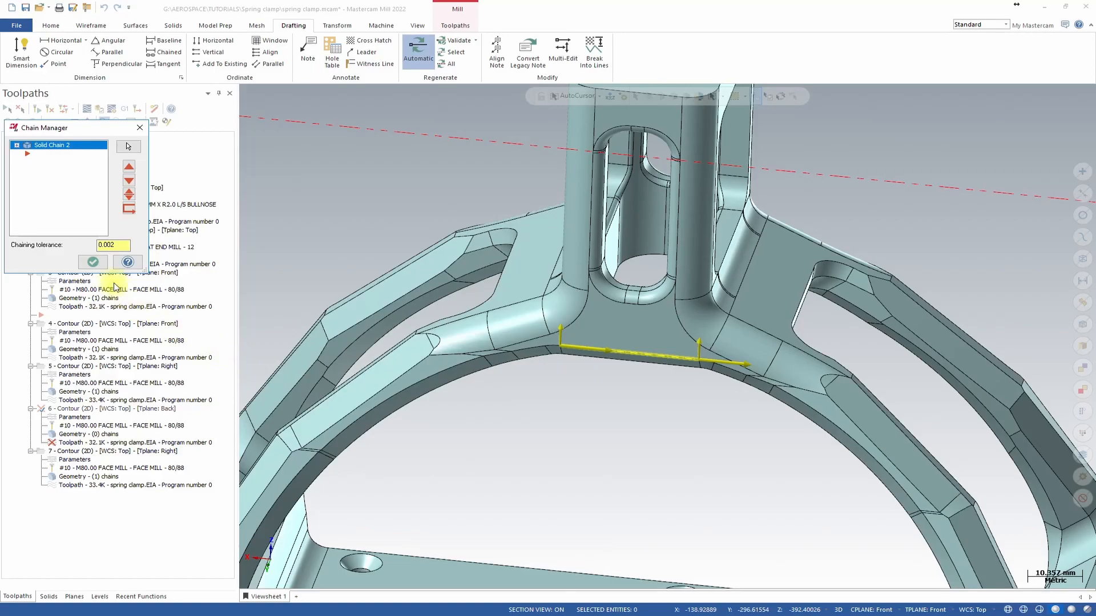
left_click(93, 262)
left_click(47, 110)
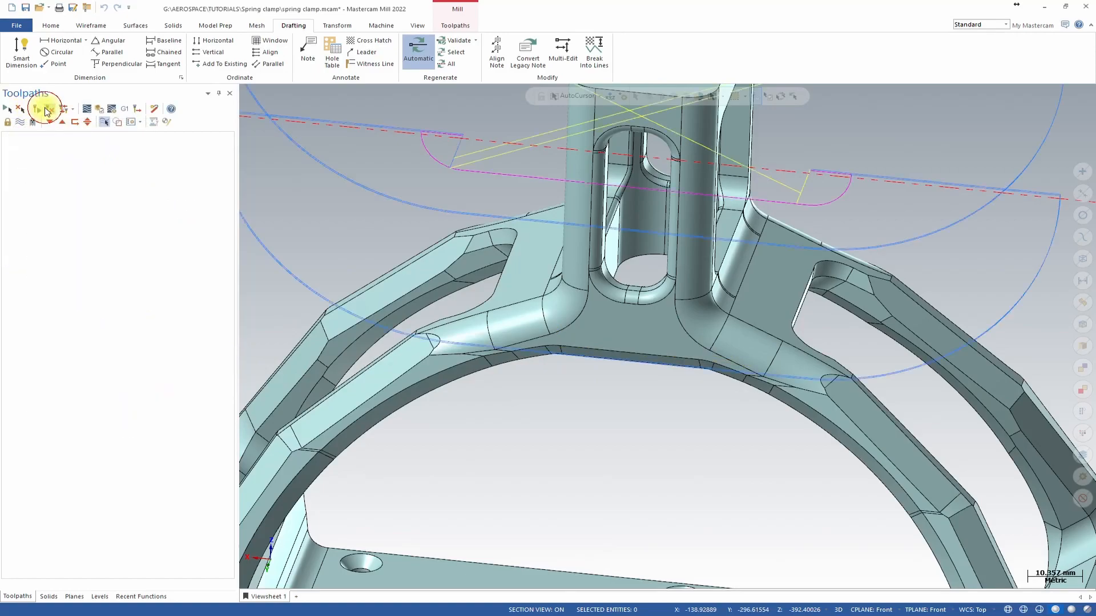
Rechain the seventh contour's geometry to the horizontal edge across the column's left face below the opening.
scroll(497, 186, "down", 5)
middle_click_drag(498, 186, 284, 257)
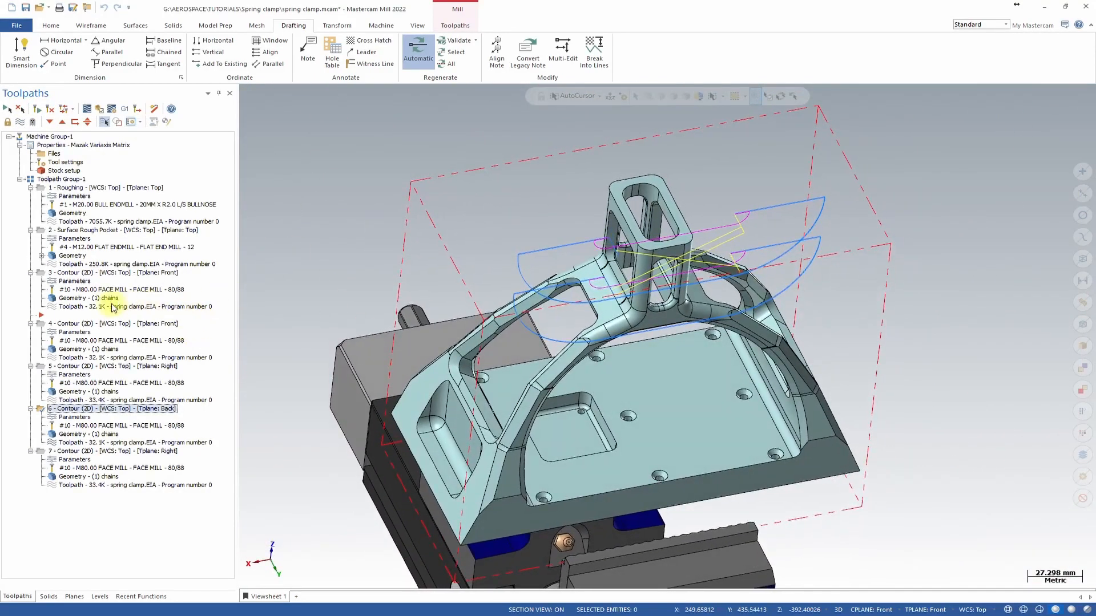
middle_click_drag(314, 472, 719, 279)
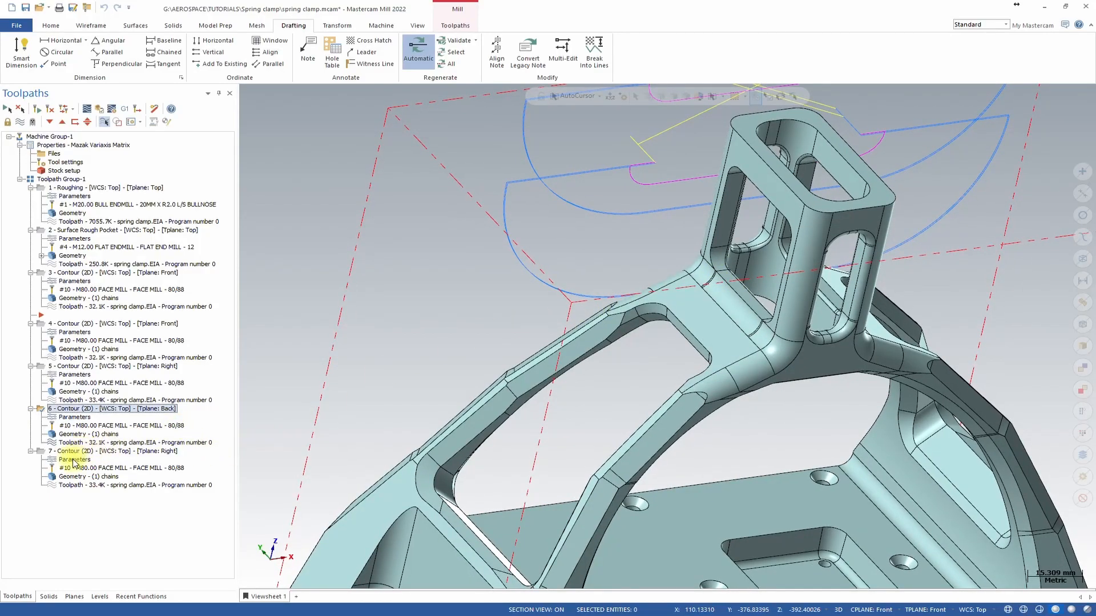
left_click(73, 477)
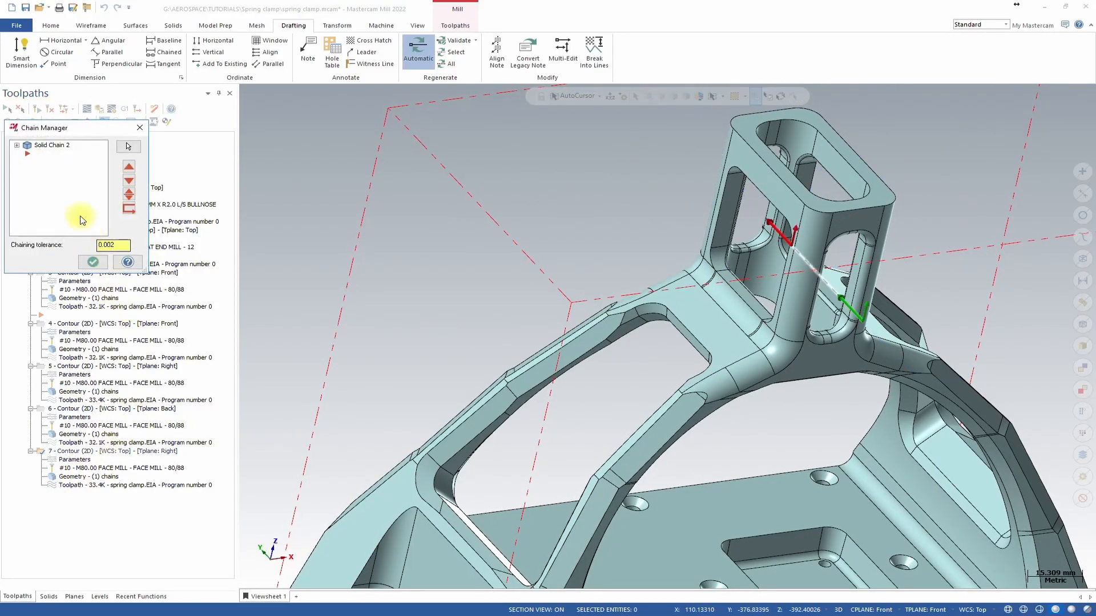
right_click(68, 197)
left_click(102, 227)
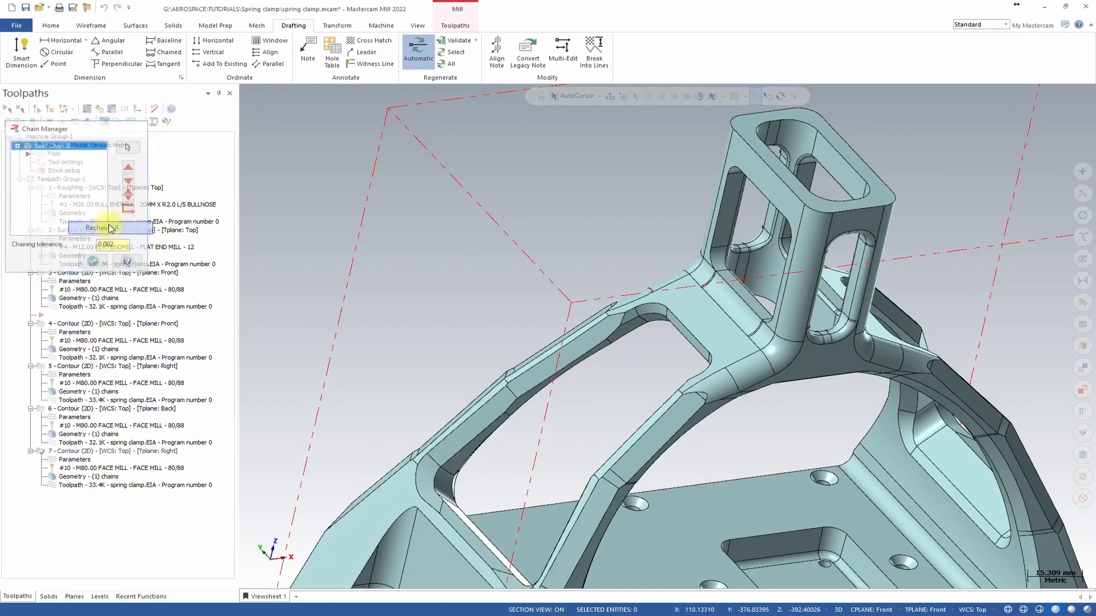
middle_click_drag(672, 273, 697, 297)
scroll(841, 315, "up", 4)
scroll(698, 297, "down", 1)
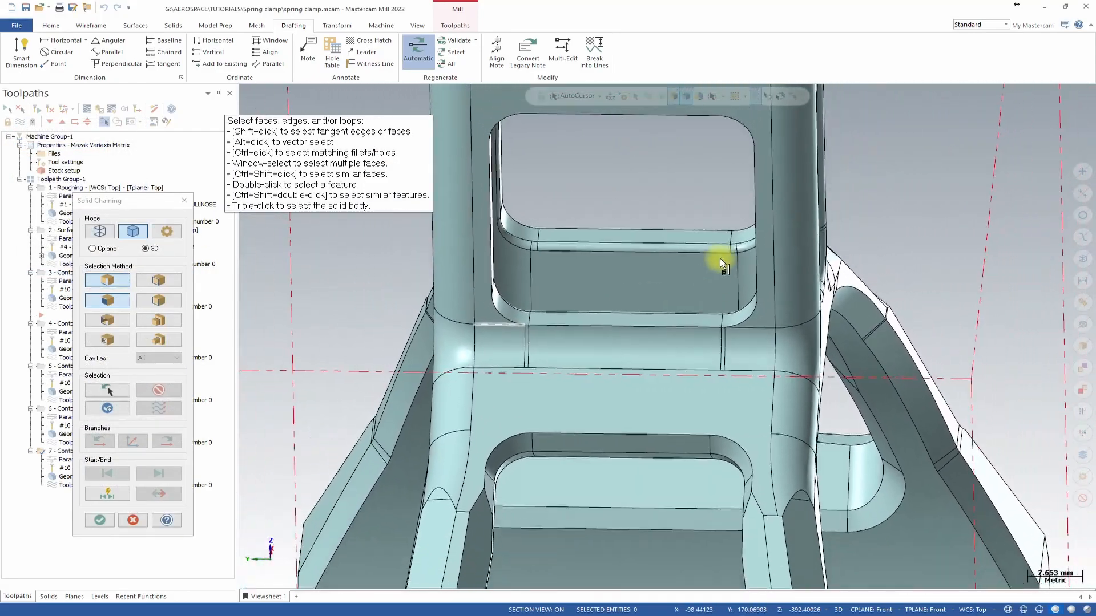
right_click(618, 140)
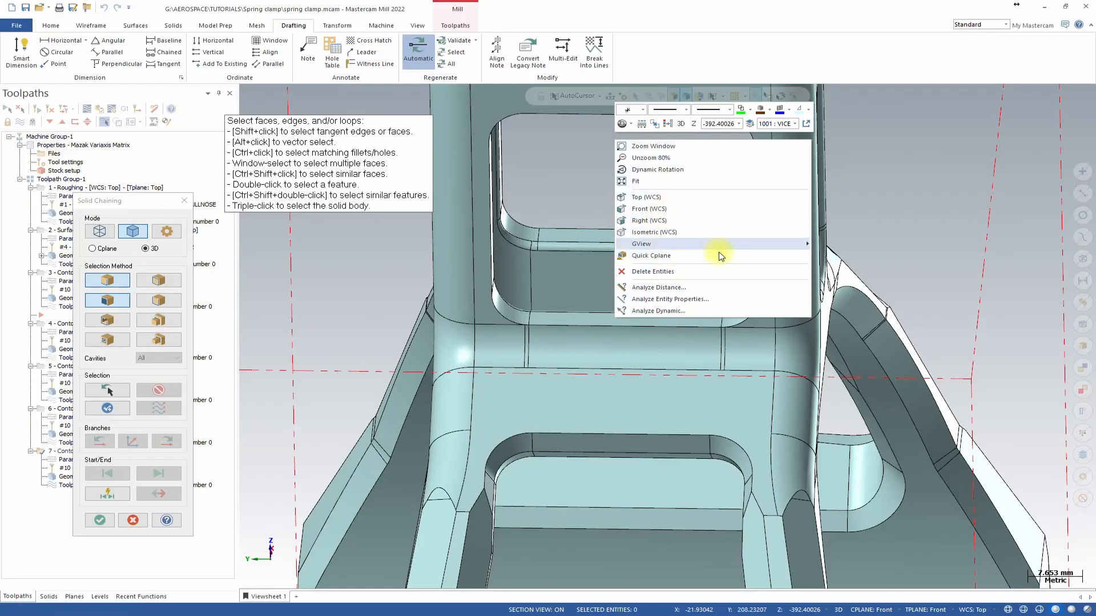
mouse_move(744, 245)
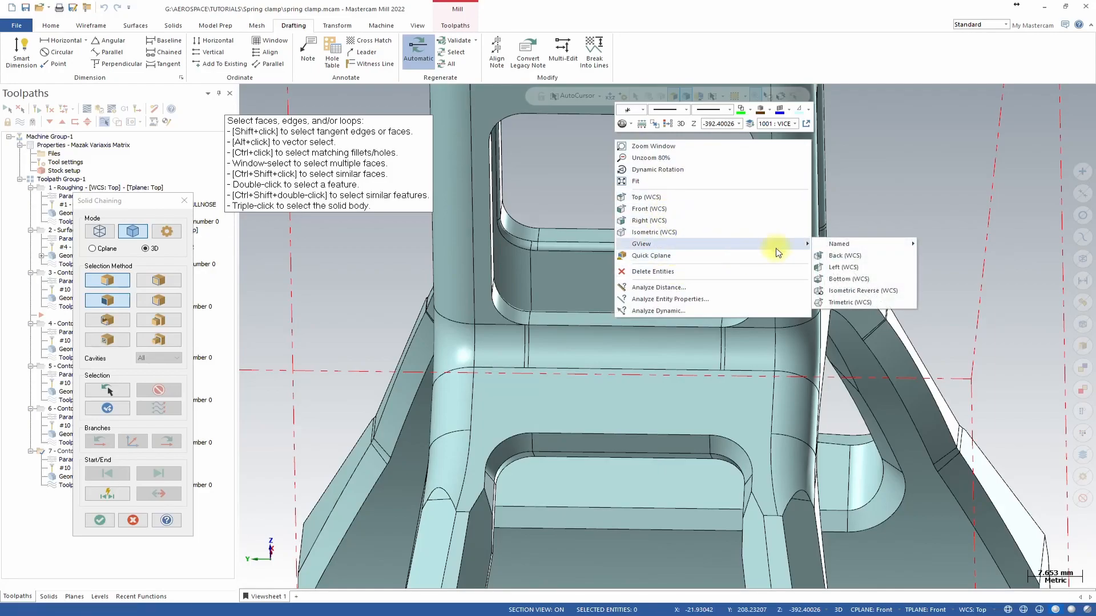
left_click(859, 269)
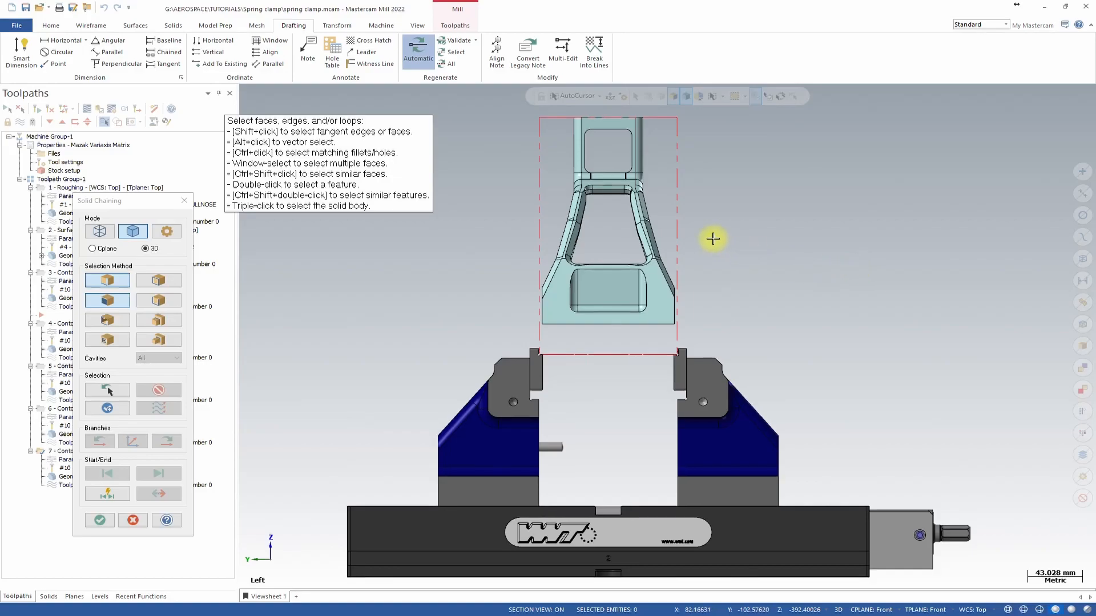
scroll(713, 238, "up", 10)
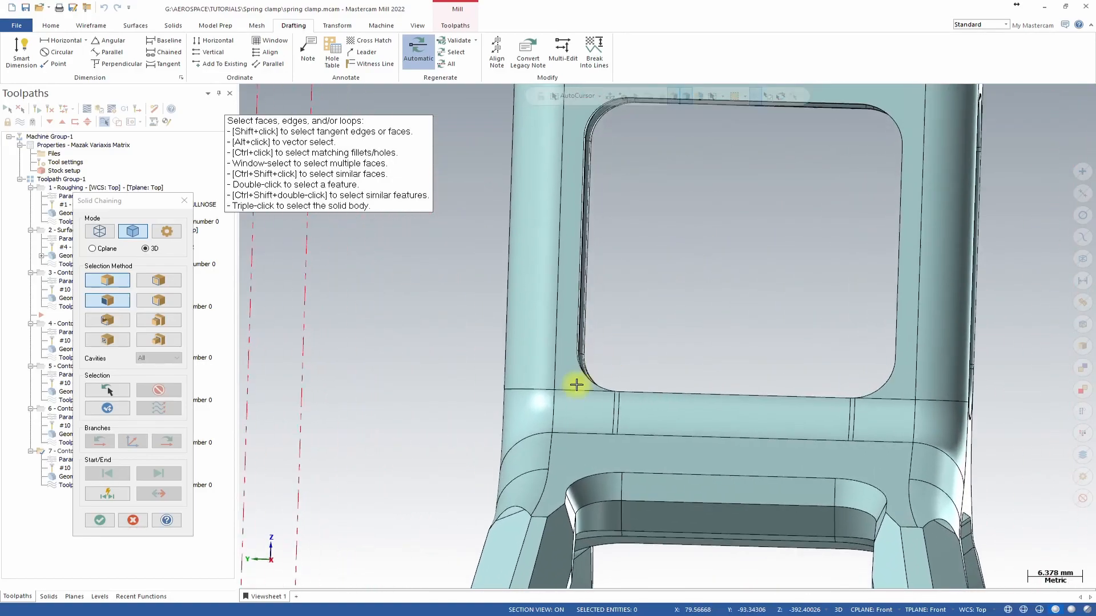
scroll(587, 378, "up", 1)
left_click(622, 391)
left_click(645, 391)
left_click(928, 401)
left_click(932, 400)
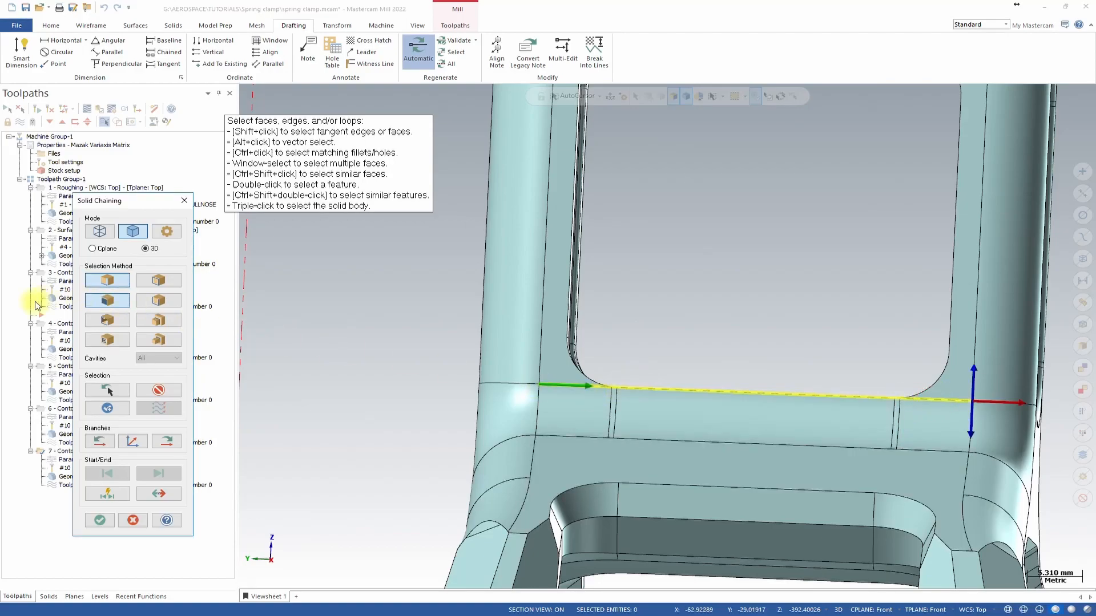
left_click(100, 521)
scroll(247, 288, "down", 5)
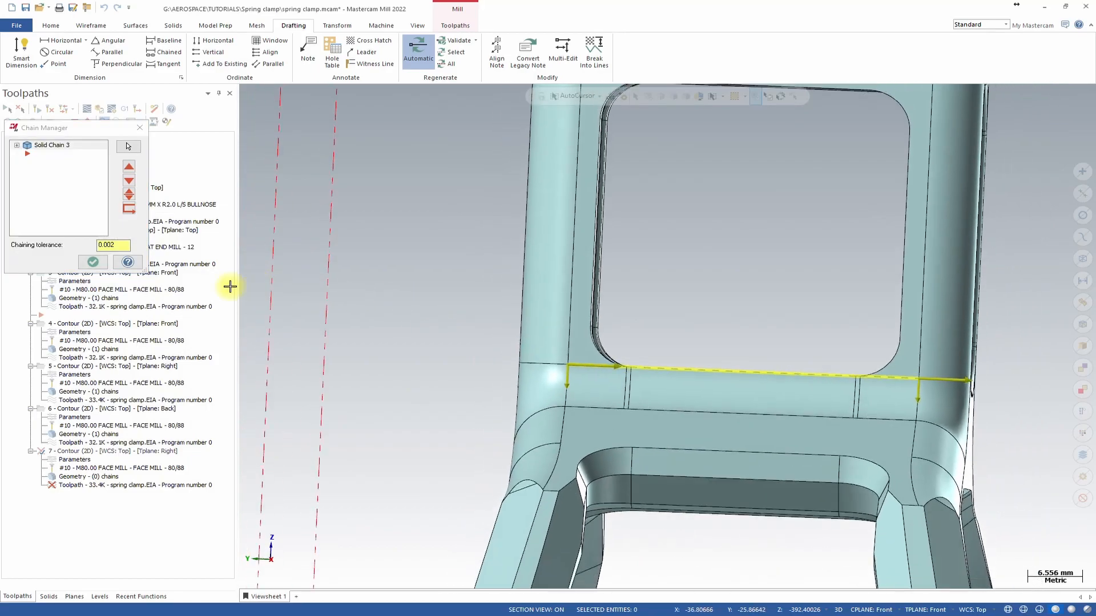
left_click(92, 263)
Set the seventh contour operation's tool plane to Left and accept the parameters to regenerate it.
left_click(65, 451)
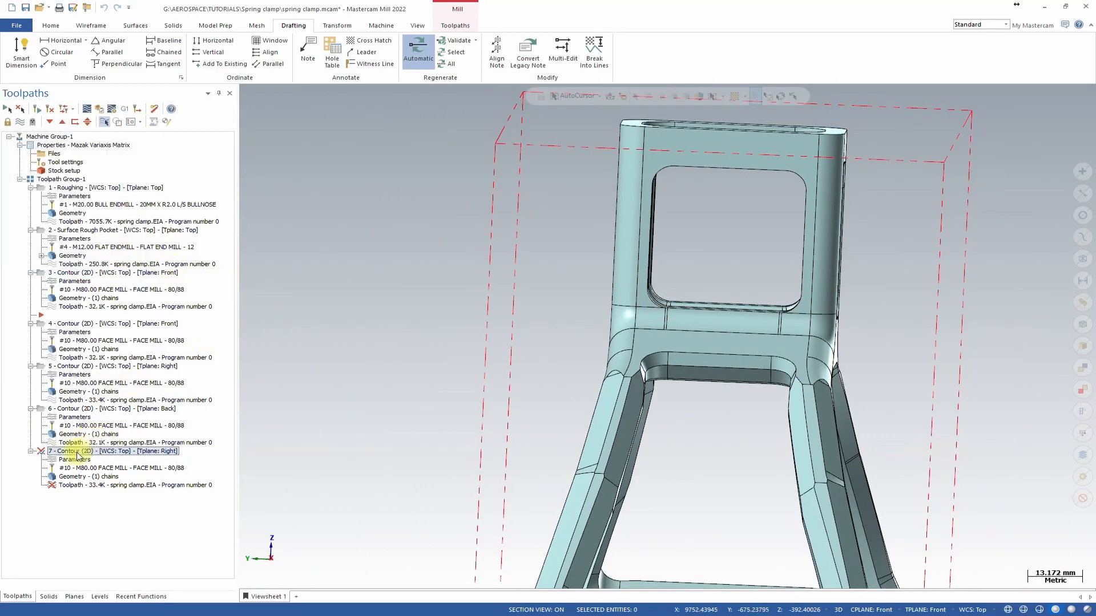
left_click(113, 452)
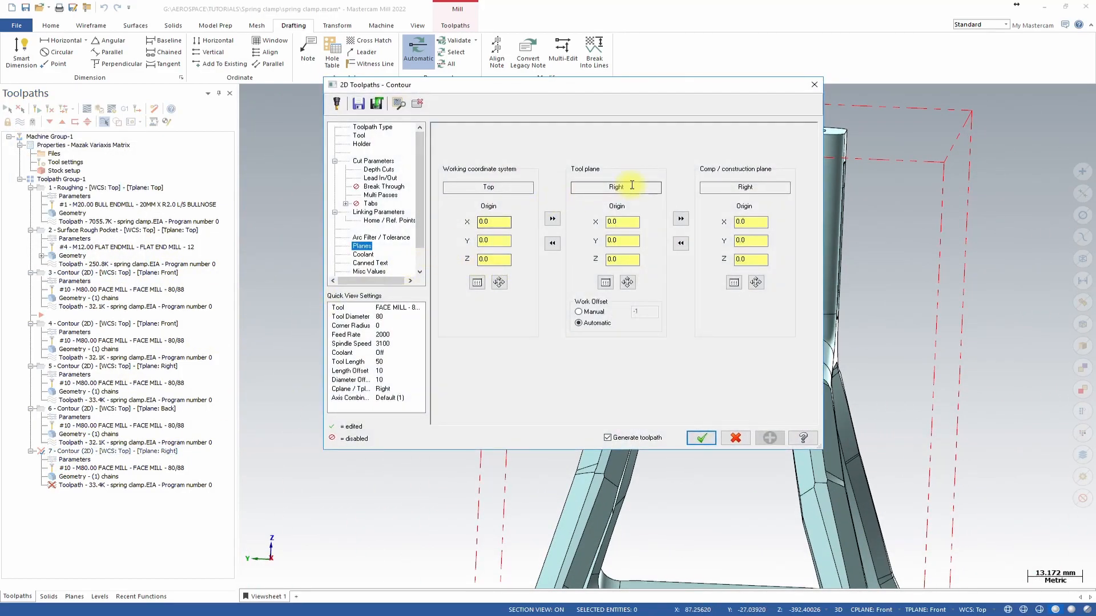
left_click(605, 282)
left_click(29, 226)
left_click(127, 262)
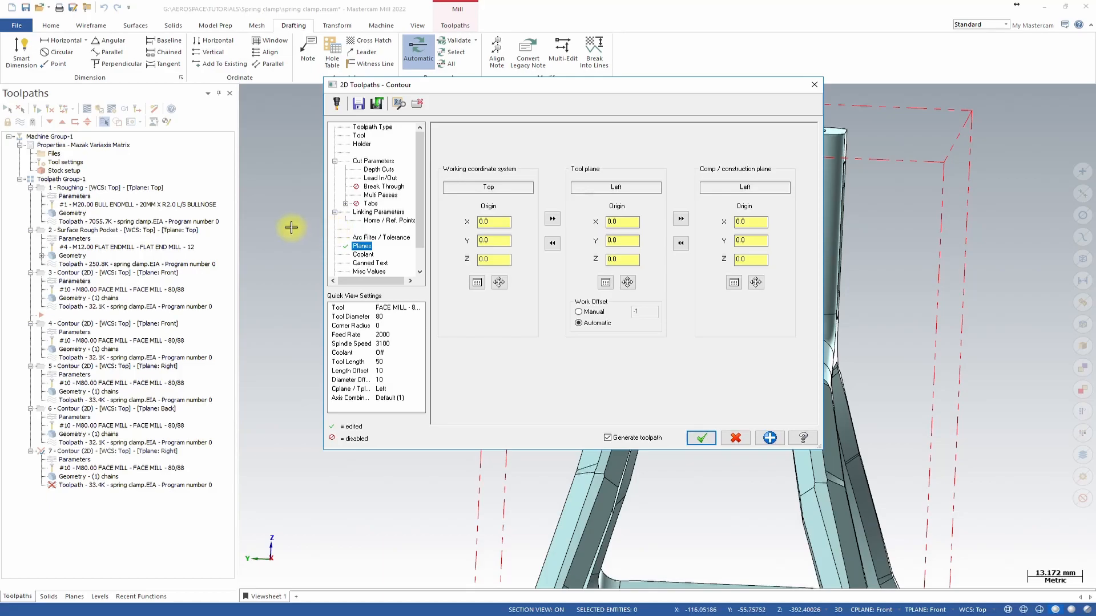
left_click(385, 162)
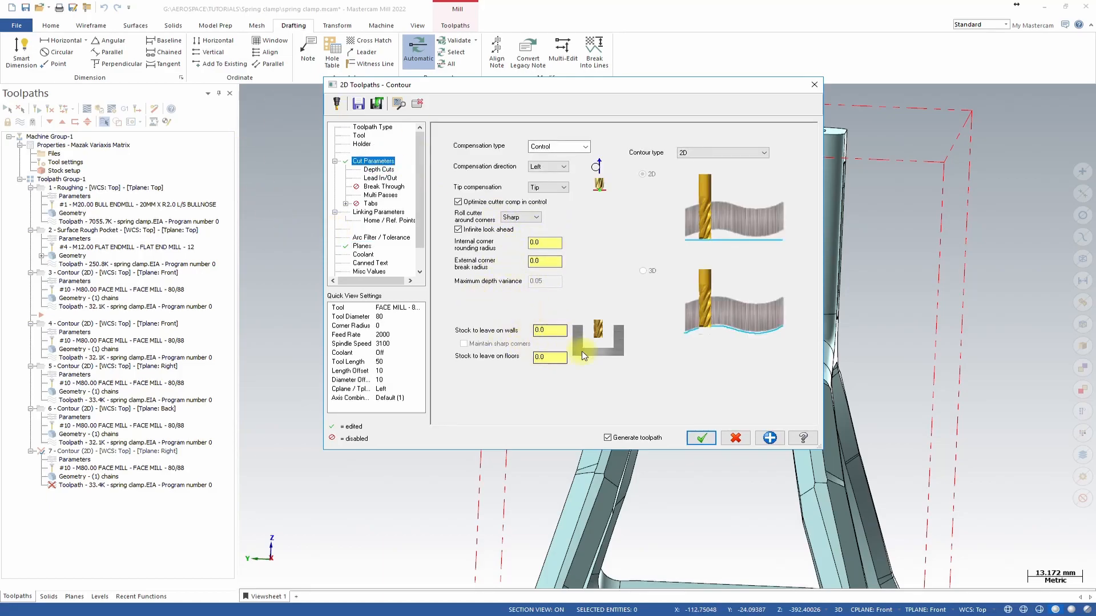
left_click(701, 438)
Display all toolpaths in the group and inspect the surface rough pocket's geometry selection, then close it.
middle_click_drag(885, 440, 702, 362)
scroll(702, 362, "up", 5)
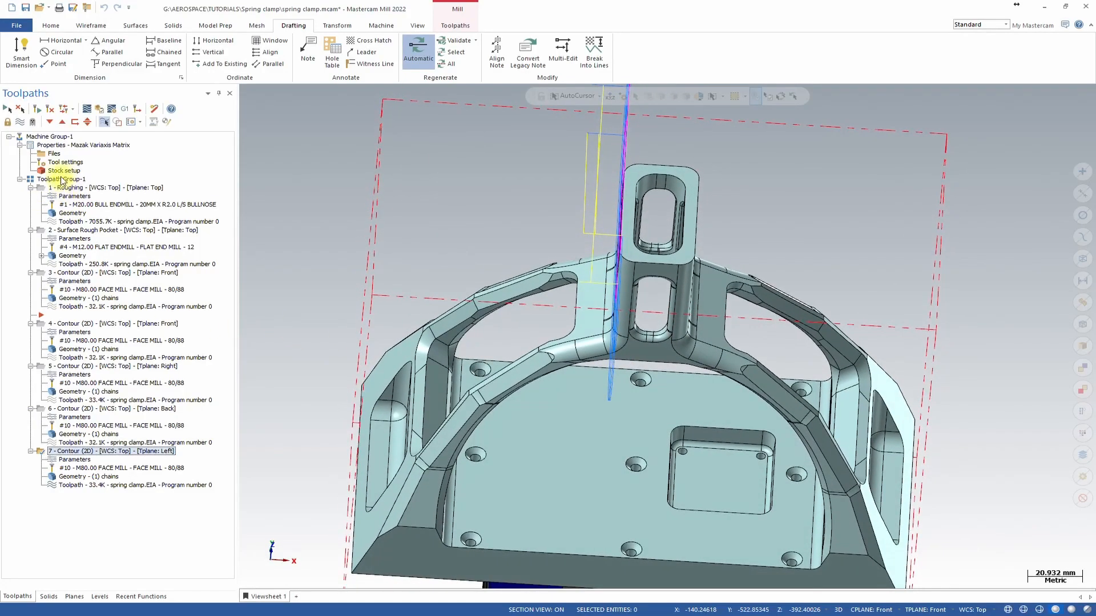
left_click(59, 180)
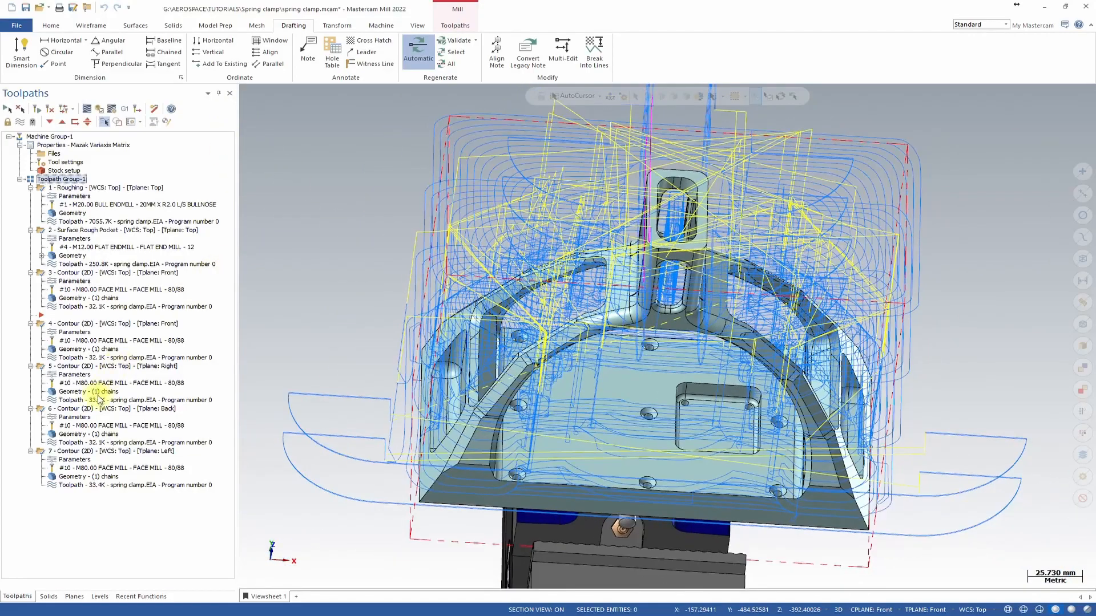
left_click(73, 451)
middle_click_drag(599, 384, 691, 374)
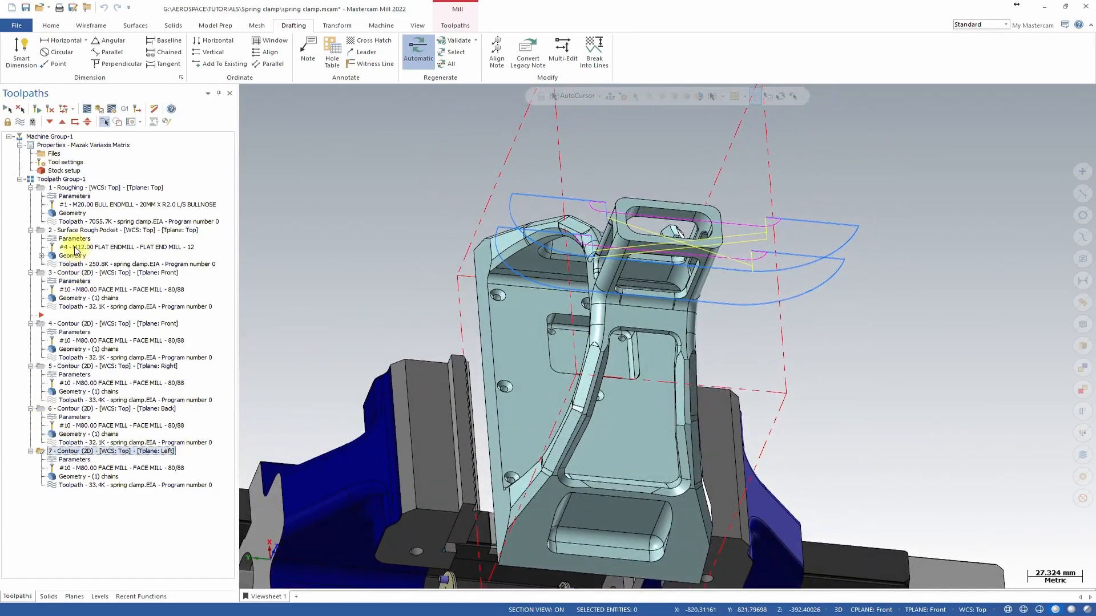
left_click(56, 256)
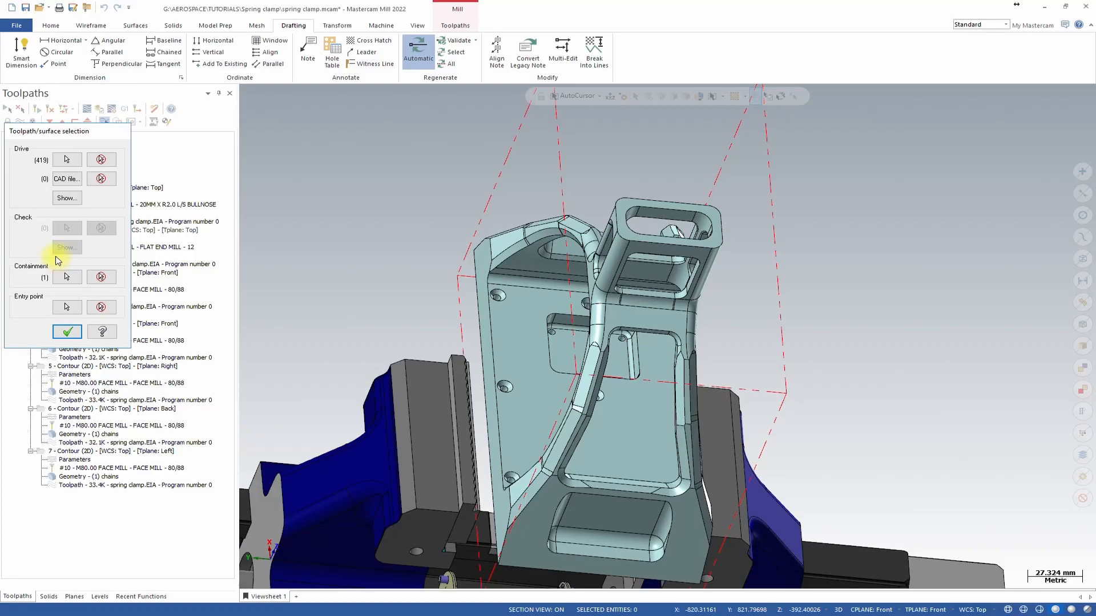
key("Escape")
Close the selection dialog and copy the sixth contour operation (Back tool plane) to place a duplicate directly after it.
left_click(60, 323)
middle_click_drag(594, 414, 319, 364)
left_click(70, 408)
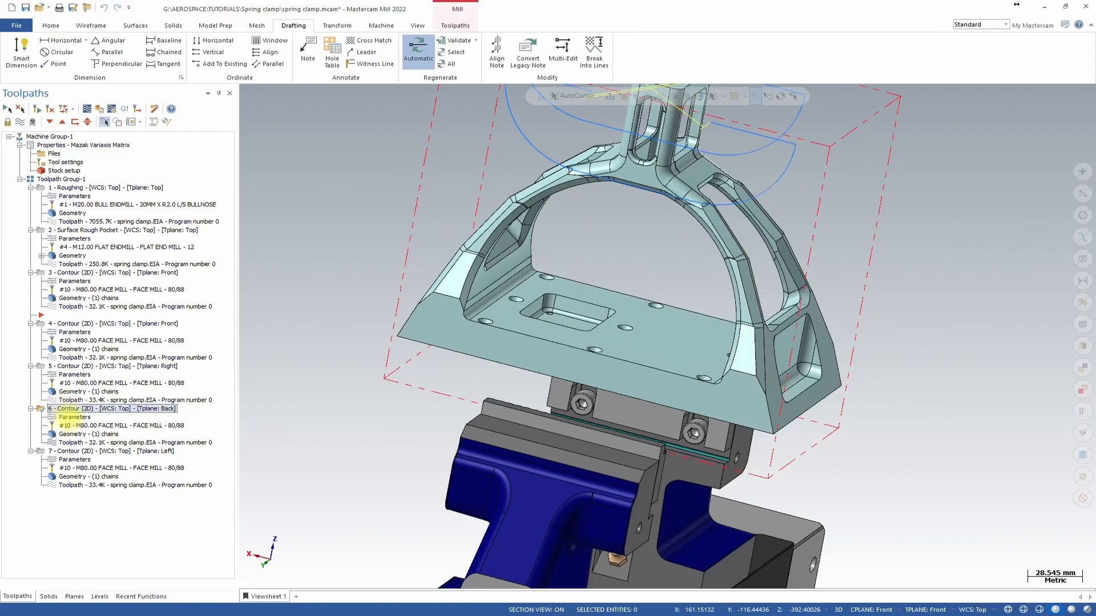
right_click_drag(76, 410, 77, 408)
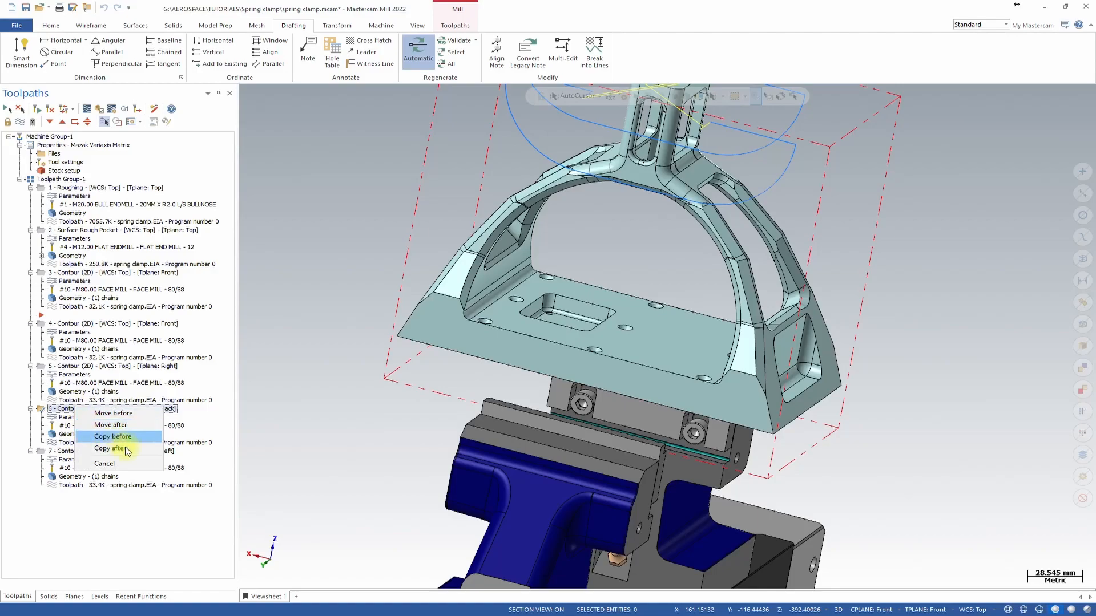
left_click(110, 449)
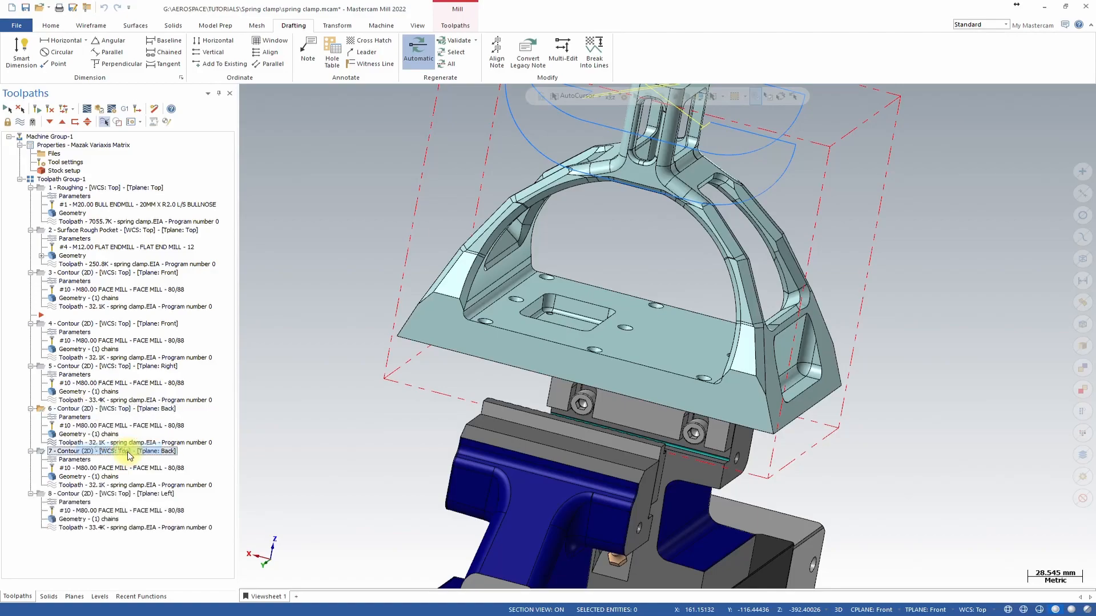
Rechain the copied seventh contour's geometry to the long horizontal edge along the base plate's underside.
left_click(78, 478)
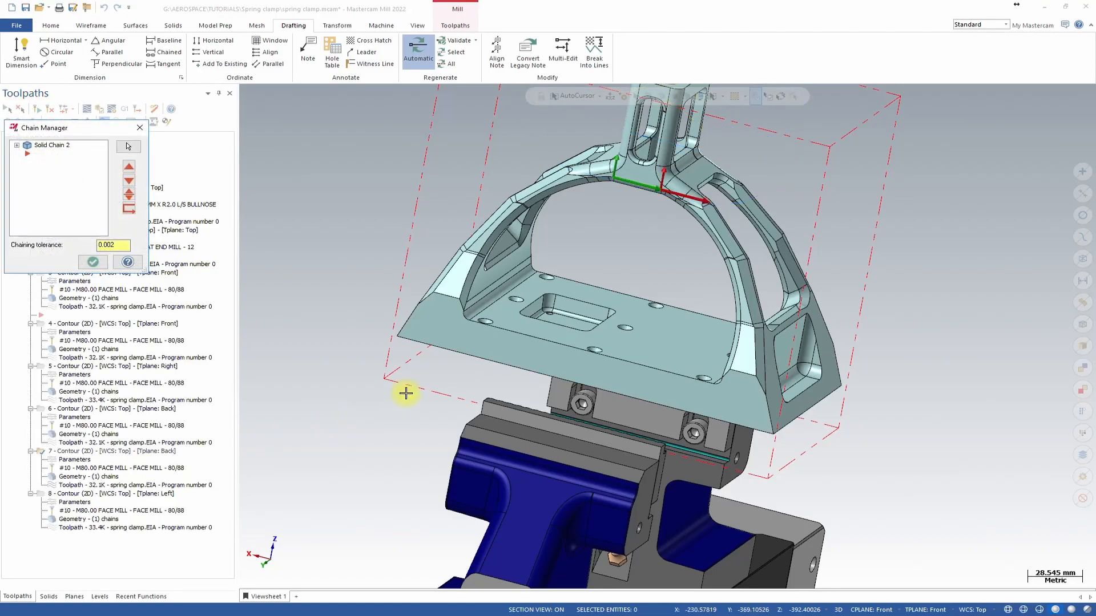
middle_click_drag(405, 394, 146, 362)
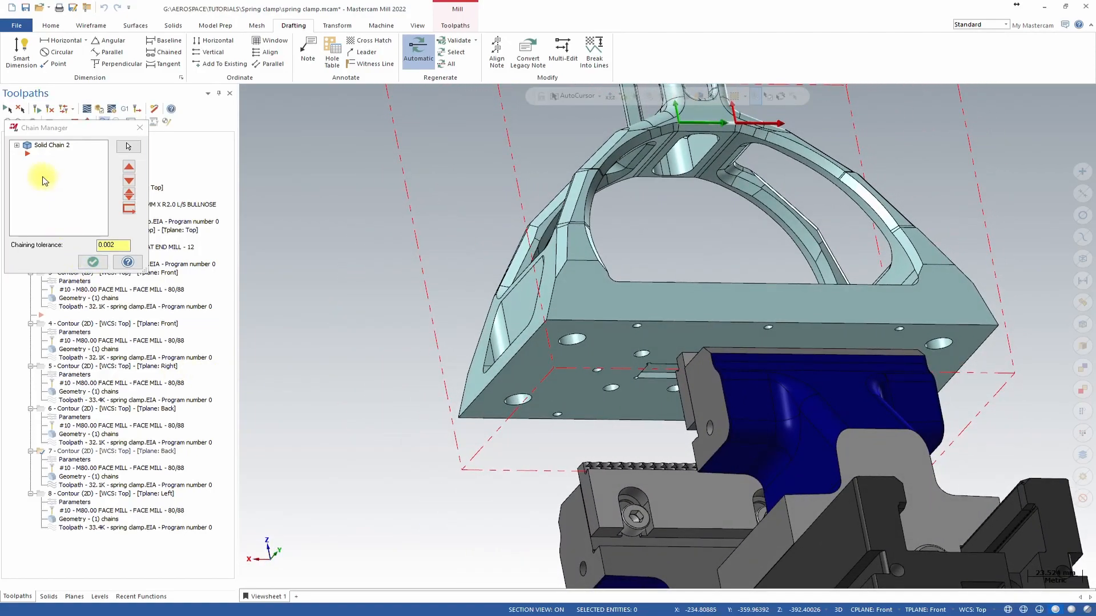
right_click(44, 176)
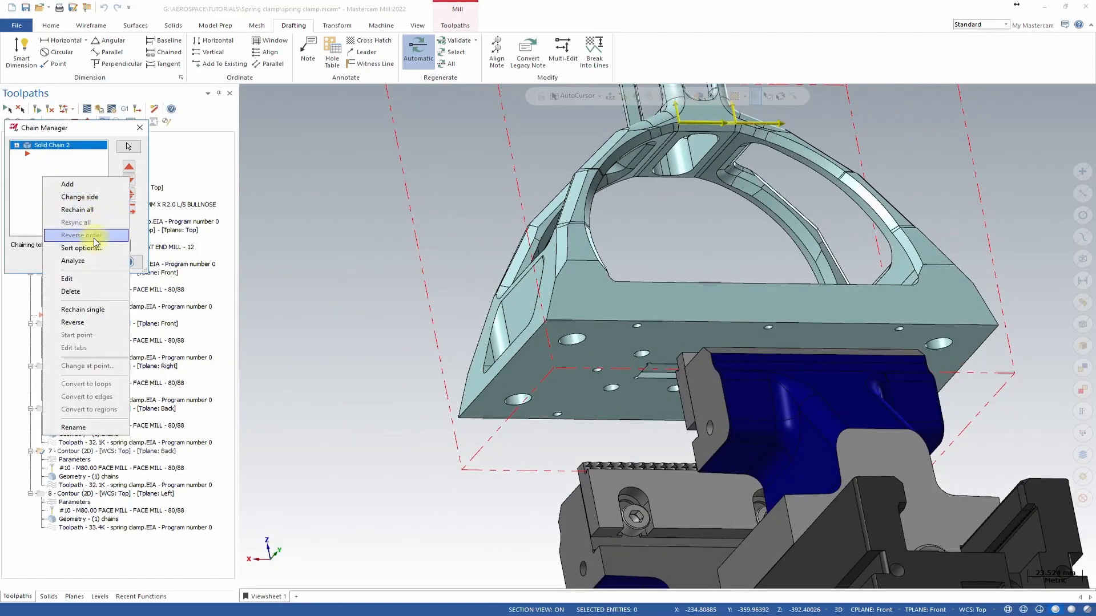
left_click(81, 310)
left_click(568, 320)
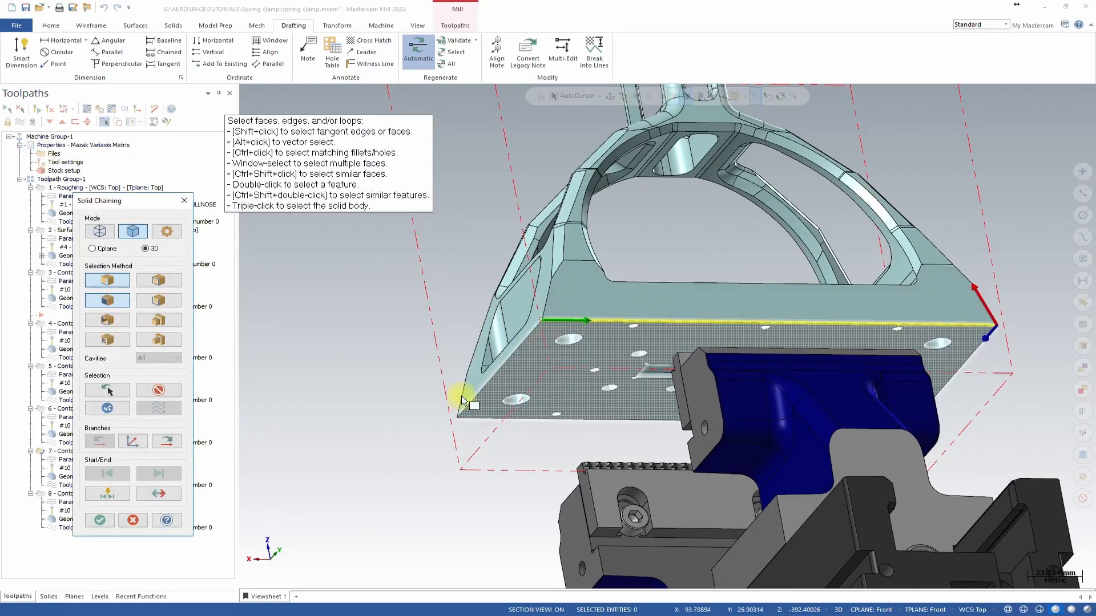
left_click(100, 519)
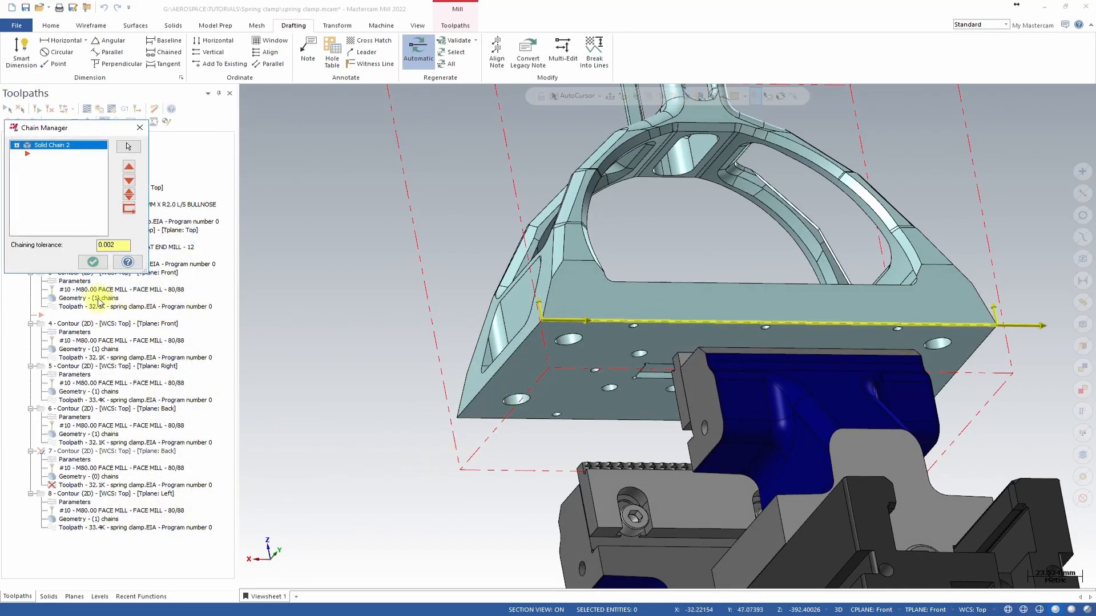
left_click(93, 261)
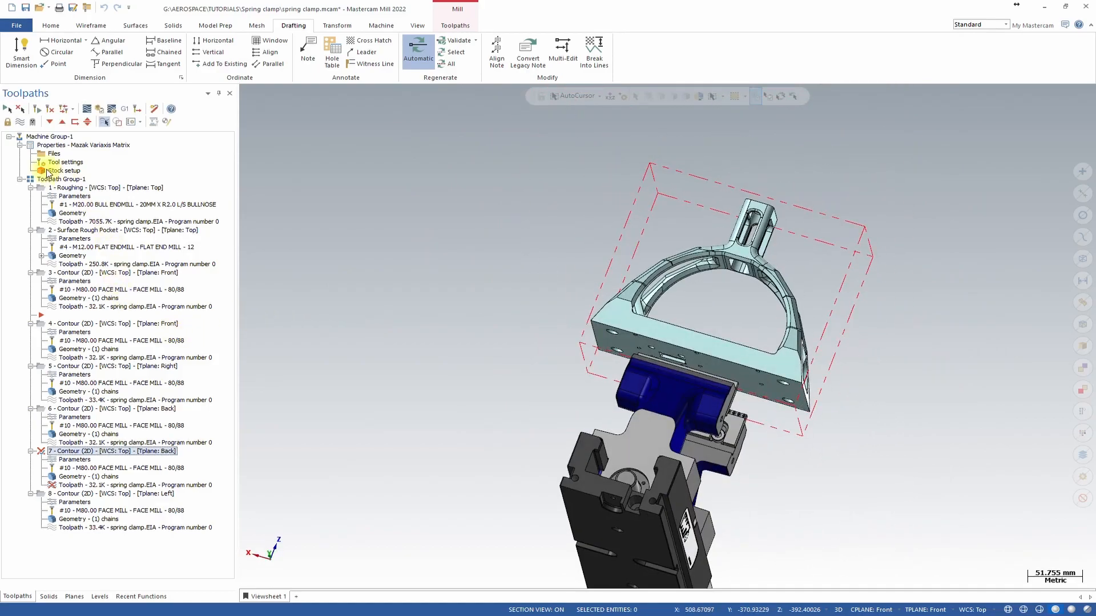
Regenerate the invalid toolpath and display the sixth and seventh contour toolpaths to compare them.
left_click(38, 111)
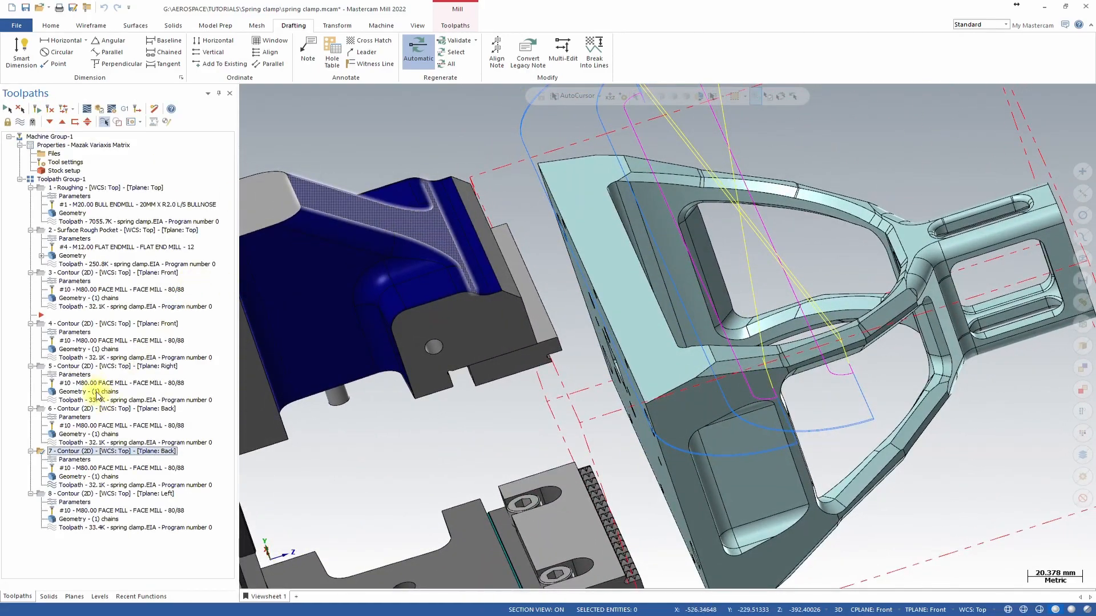
left_click(68, 408)
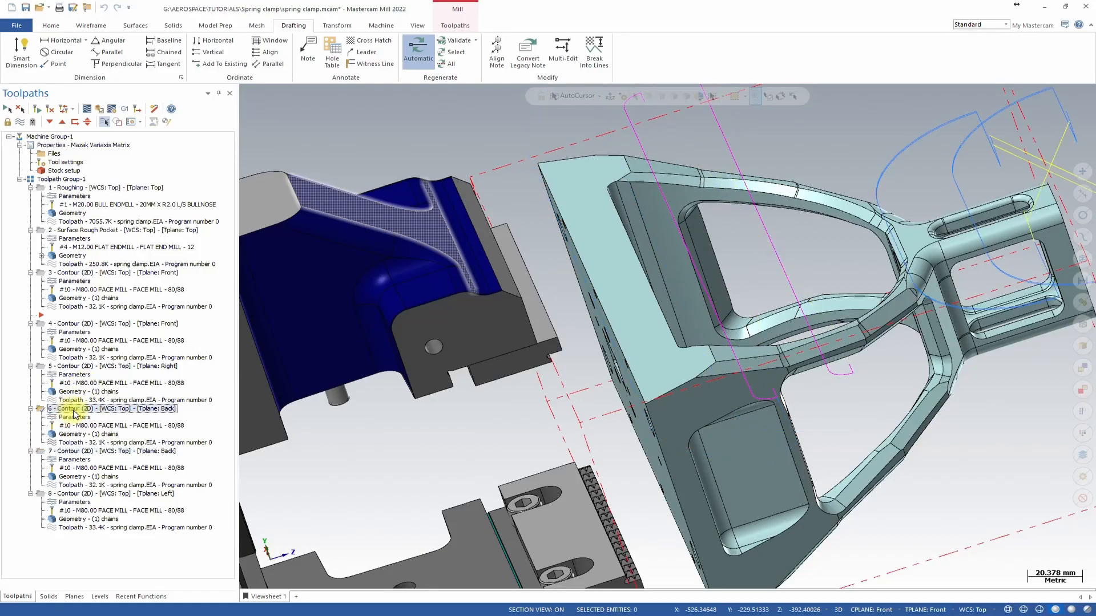
left_click(66, 452)
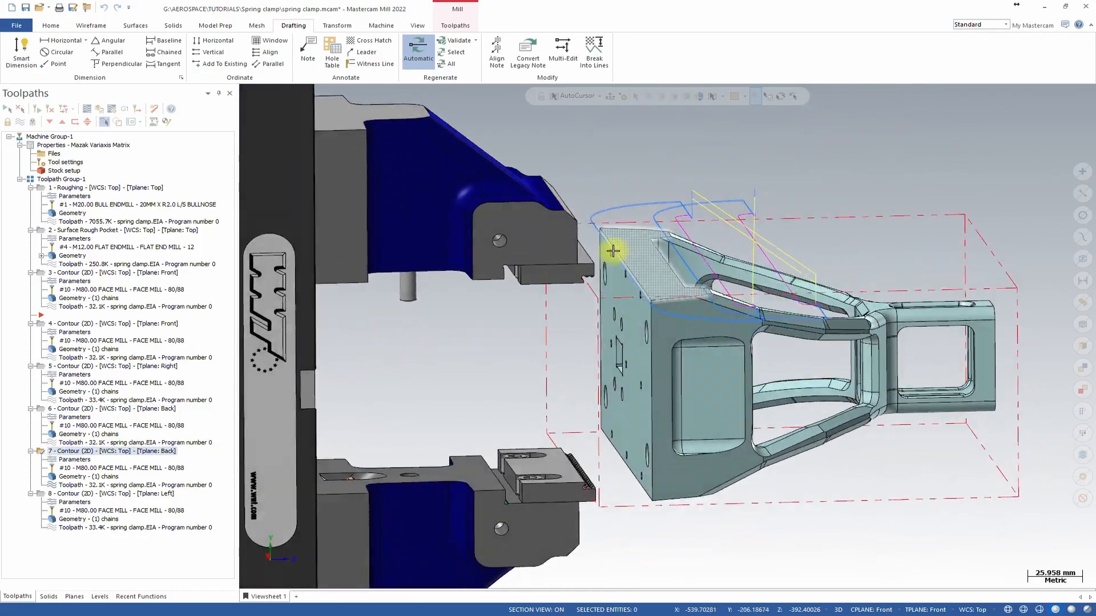
middle_click_drag(612, 251, 824, 298)
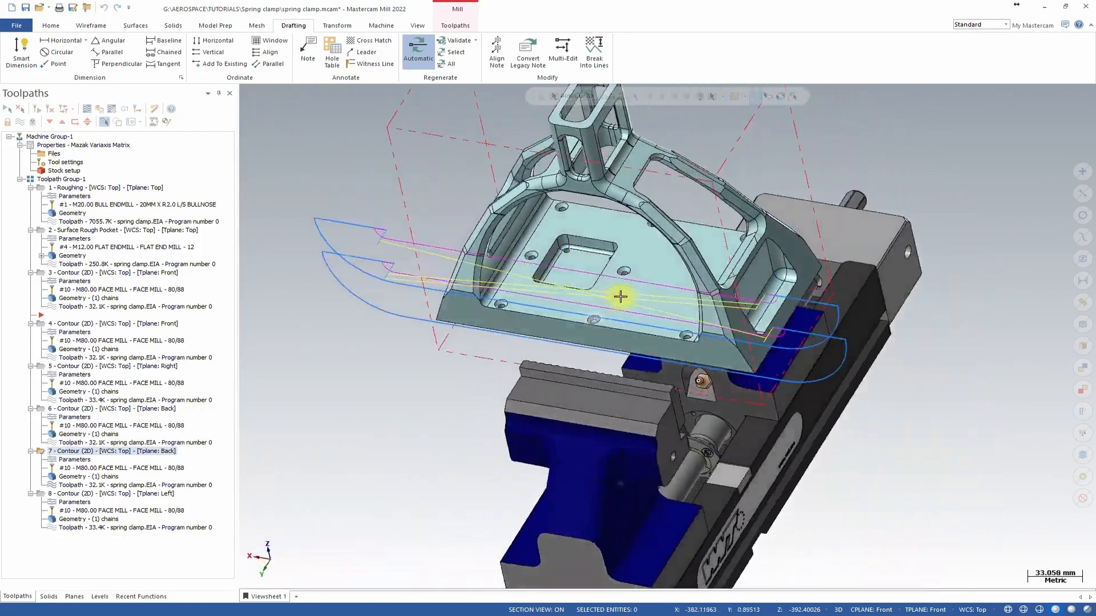
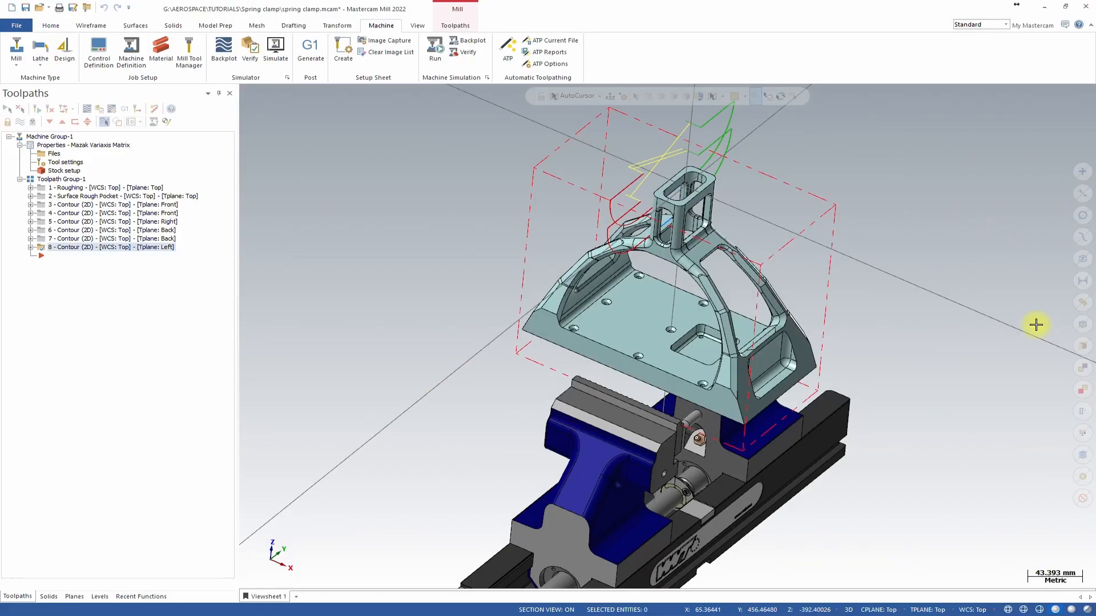
Backplot the selected contour toolpaths and scrub through their moves from different viewing angles.
middle_click_drag(631, 317, 579, 251)
scroll(631, 245, "up", 2)
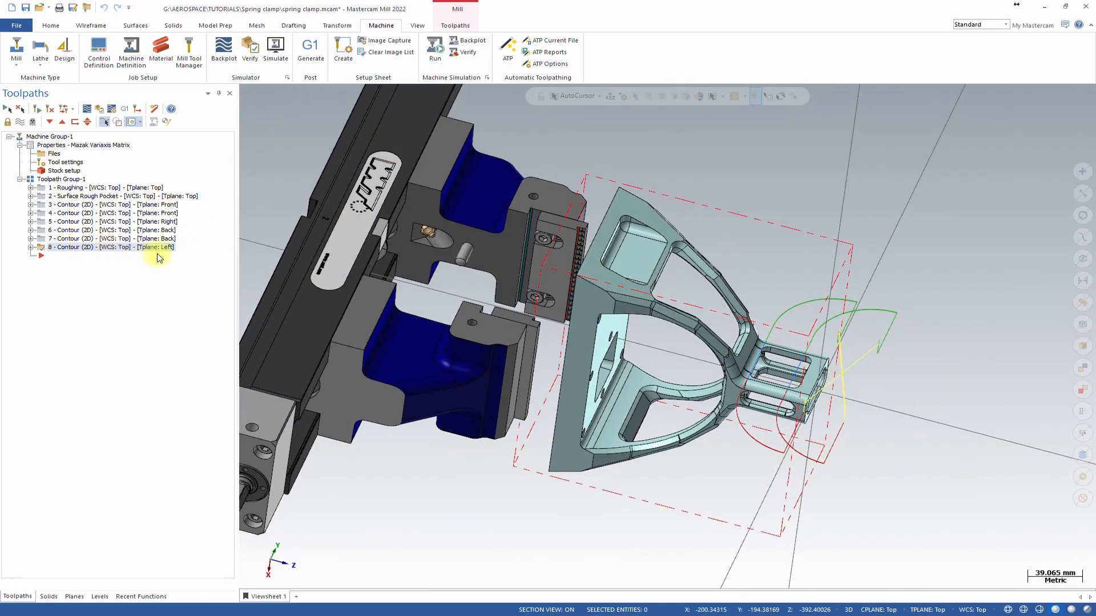
middle_click_drag(246, 244, 577, 225)
scroll(577, 225, "up", 2)
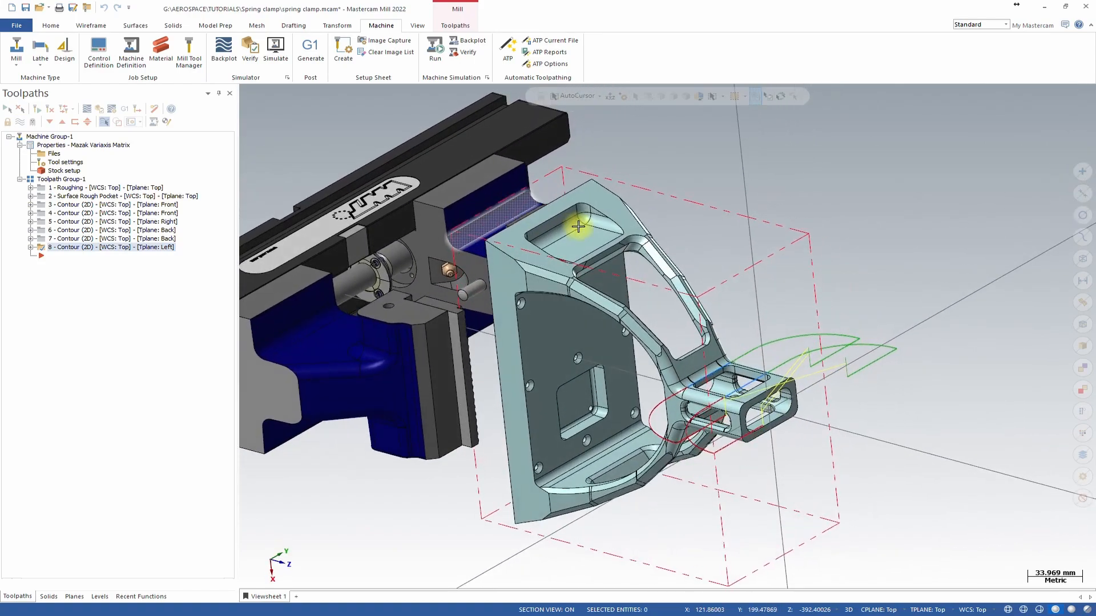
left_click(86, 109)
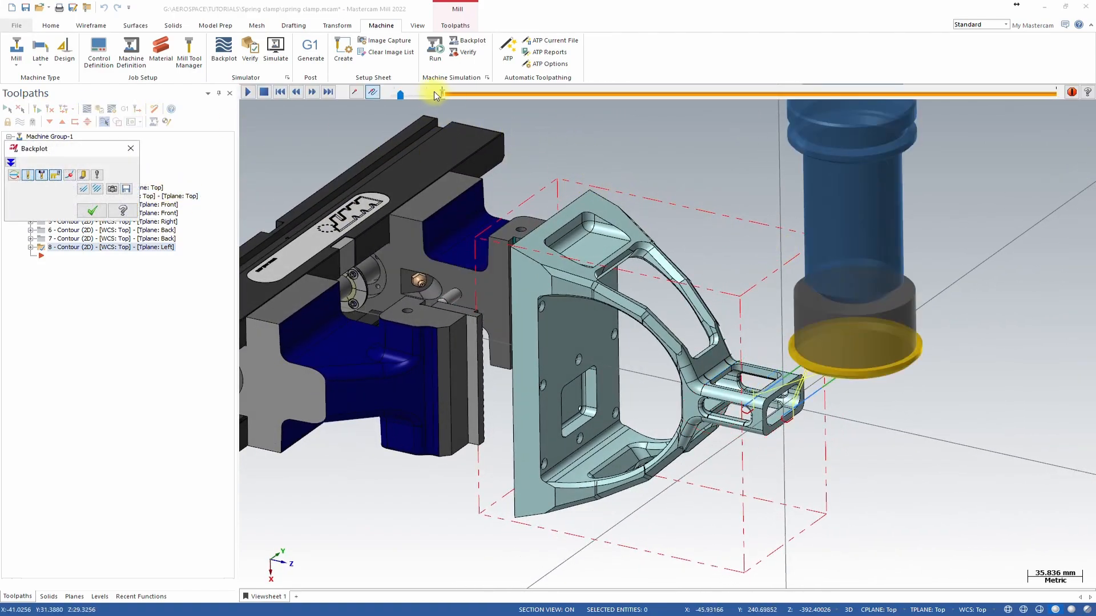
left_click_drag(444, 97, 531, 98)
middle_click_drag(930, 150, 642, 278)
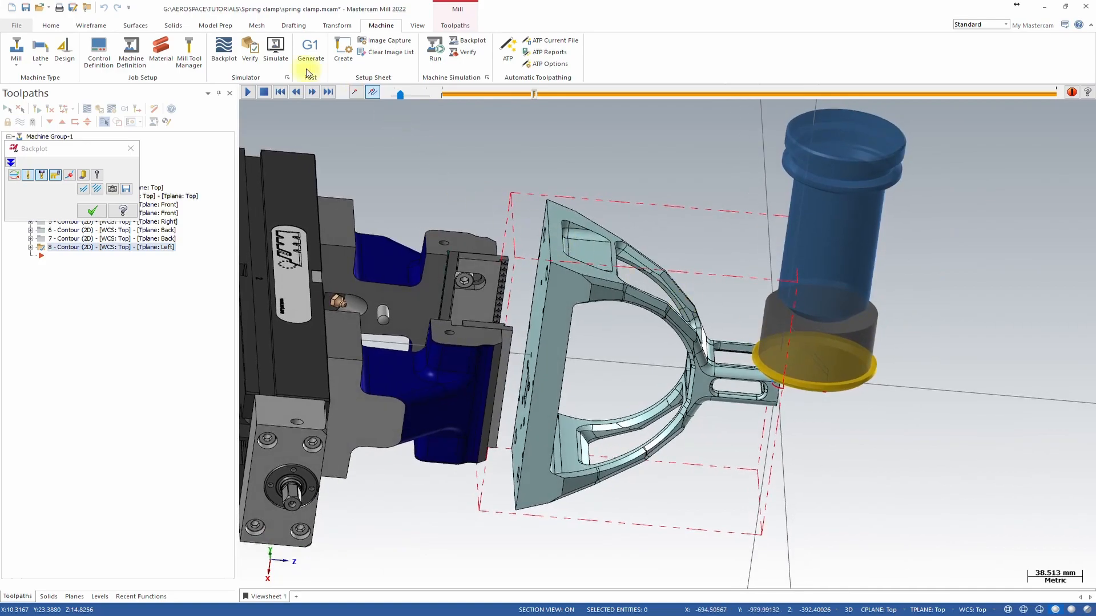
left_click_drag(537, 96, 657, 95)
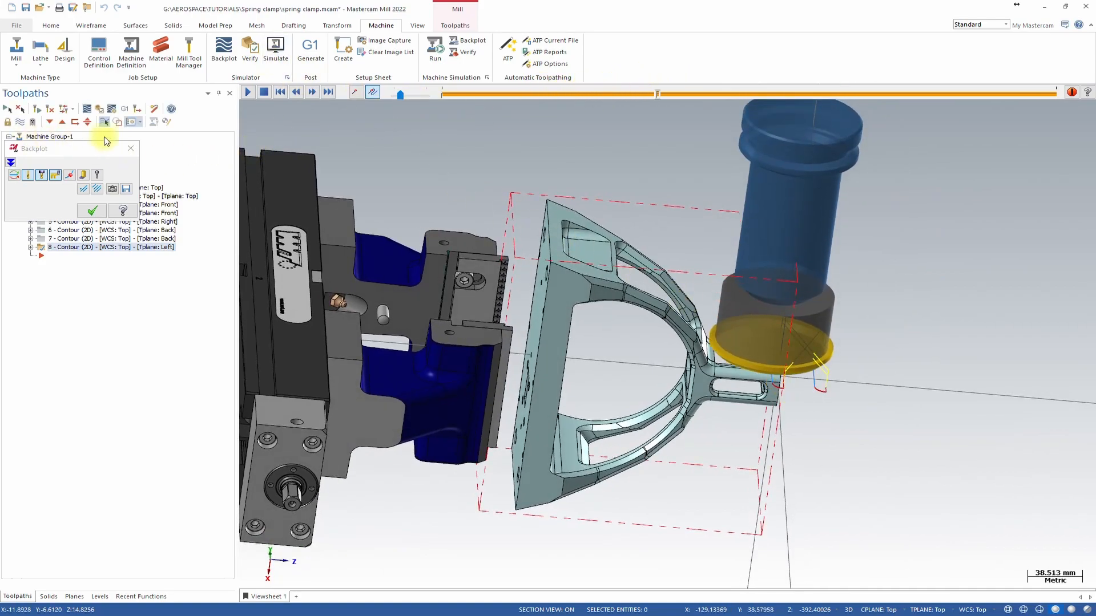
left_click(131, 149)
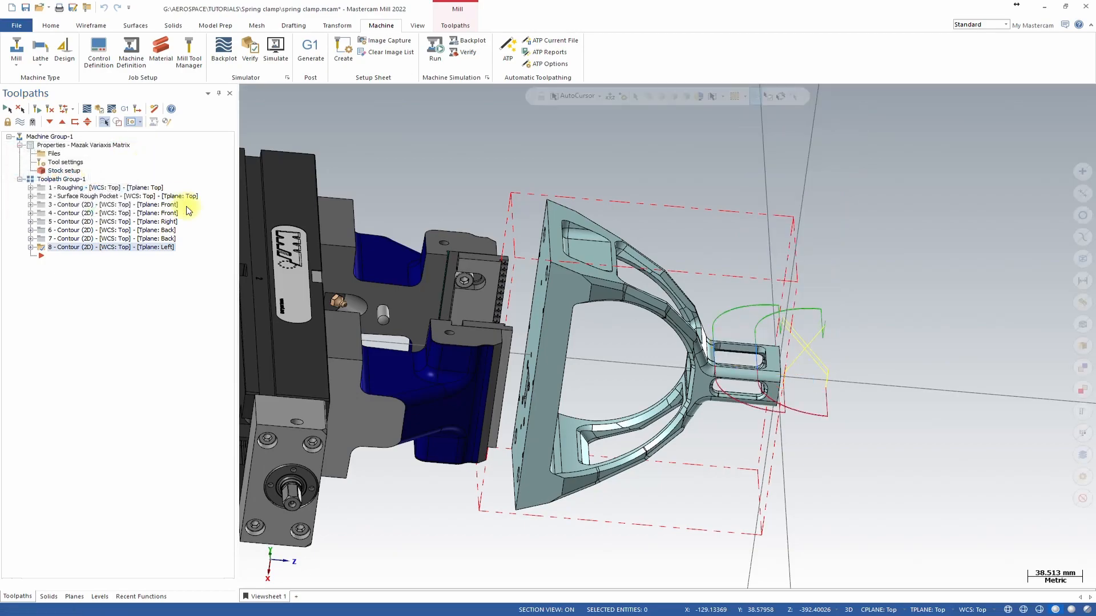
Disable Multi Passes in the eighth contour operation (Left tool plane).
left_click(31, 248)
left_click(79, 257)
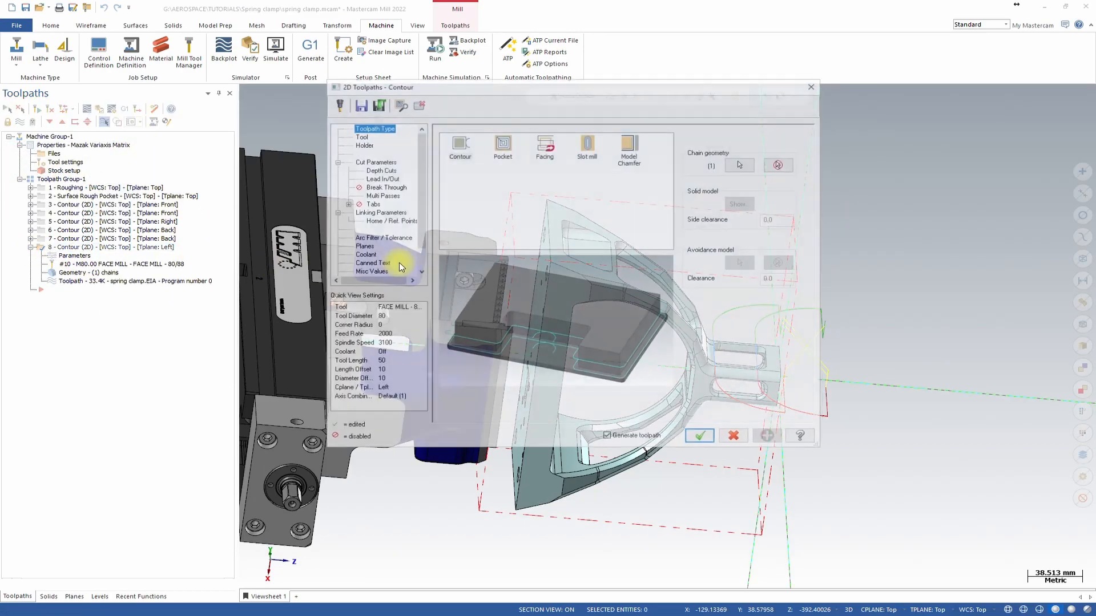
left_click(370, 195)
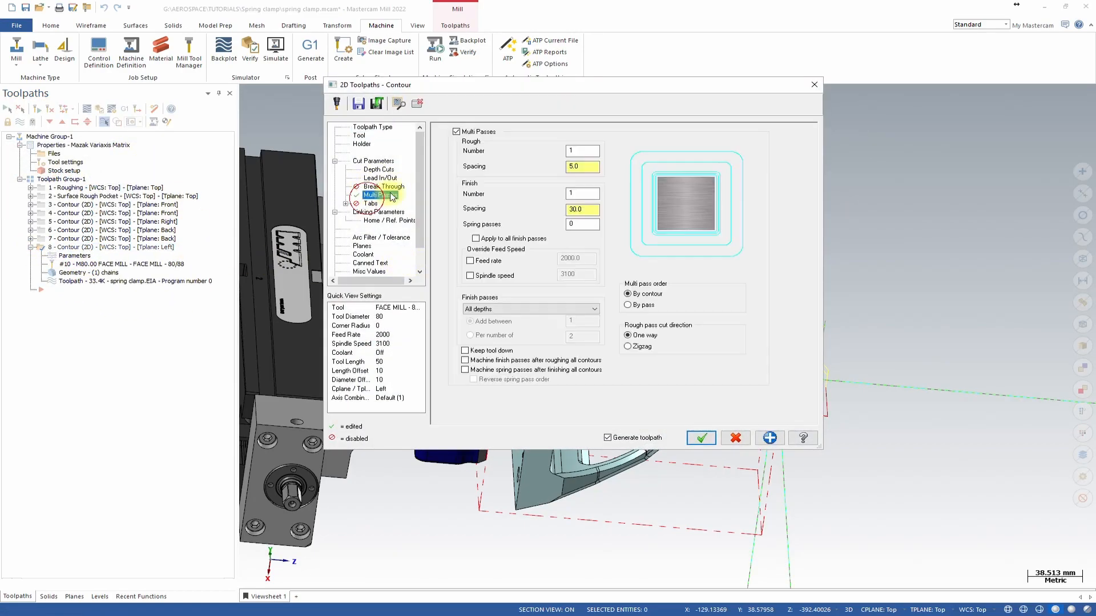
left_click(457, 131)
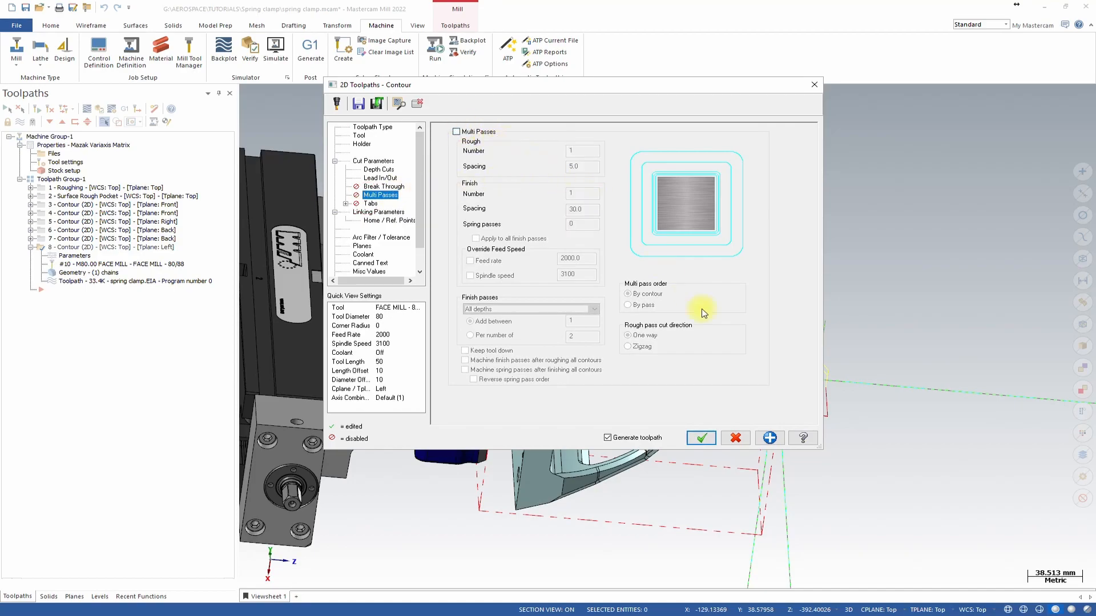
left_click(697, 438)
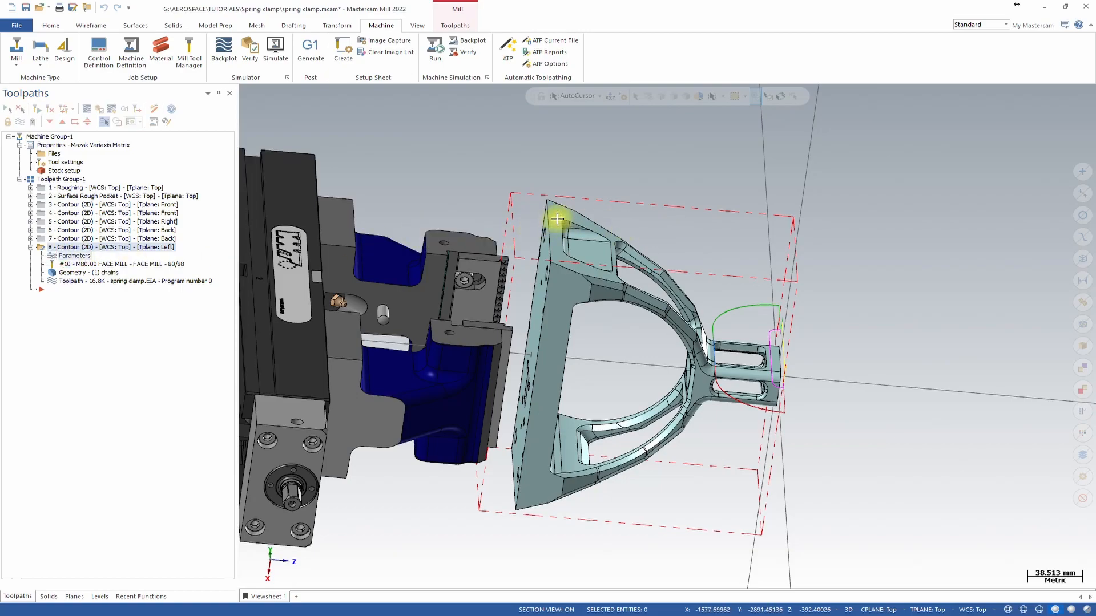
Set the eighth contour's entry lead-in line type to Tangent.
left_click(74, 256)
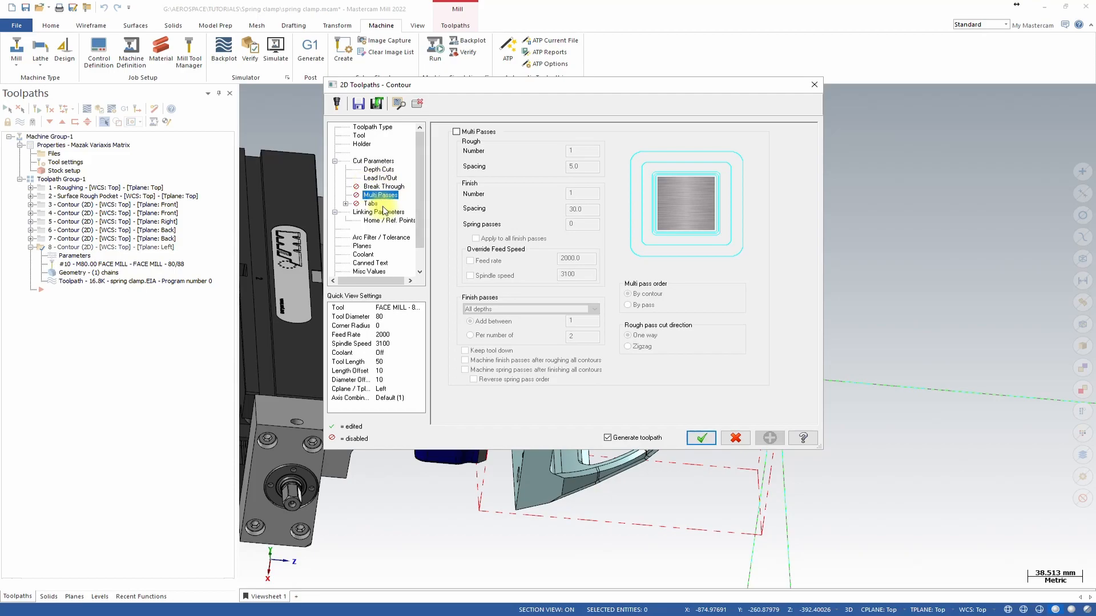
left_click(382, 178)
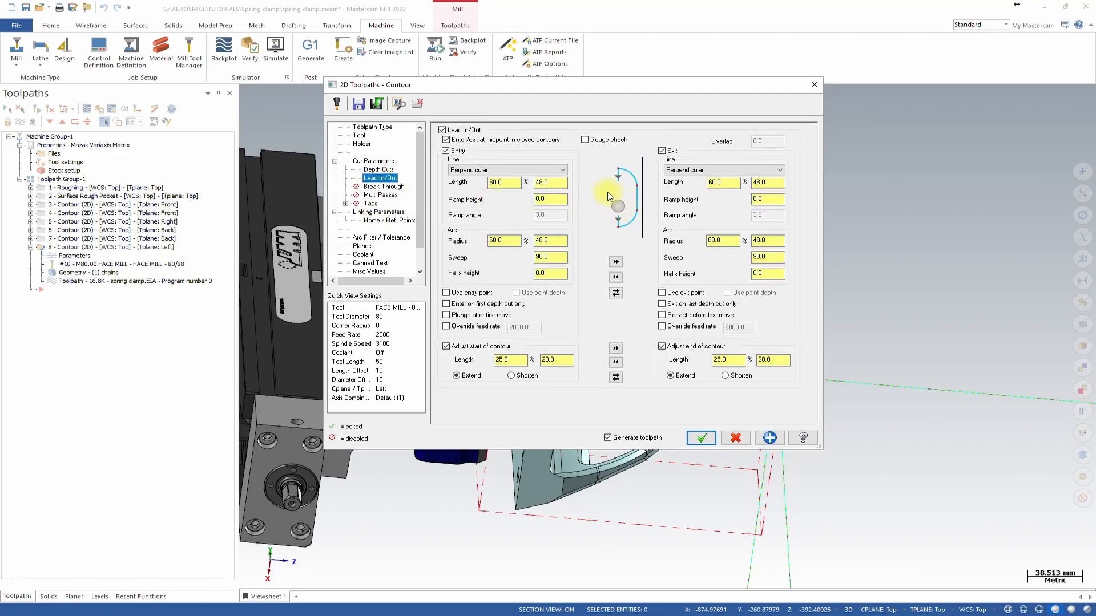
left_click(542, 170)
left_click(555, 187)
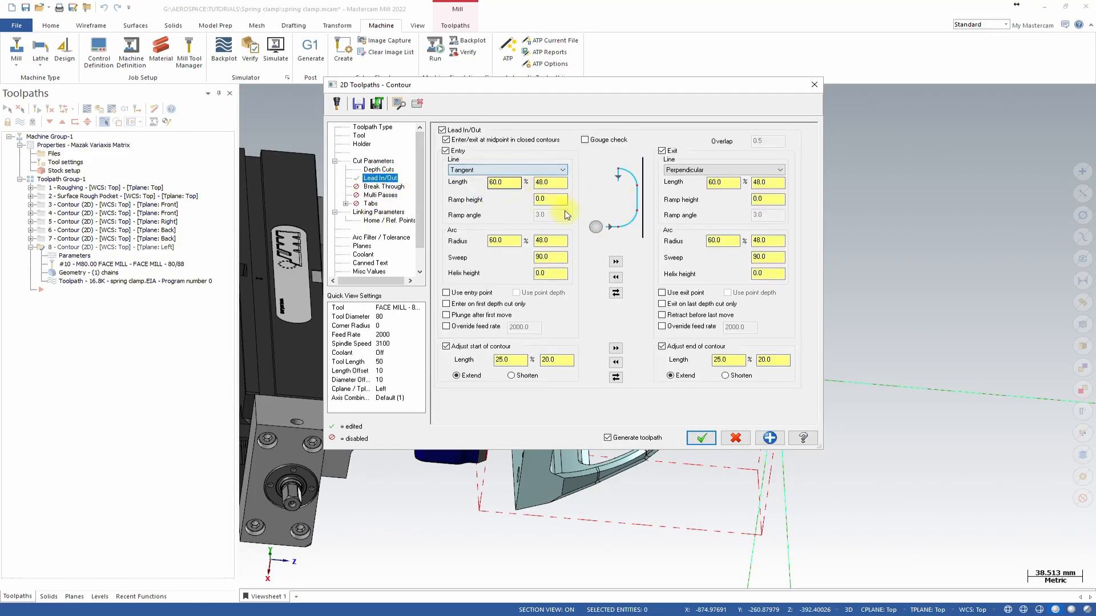
left_click(703, 439)
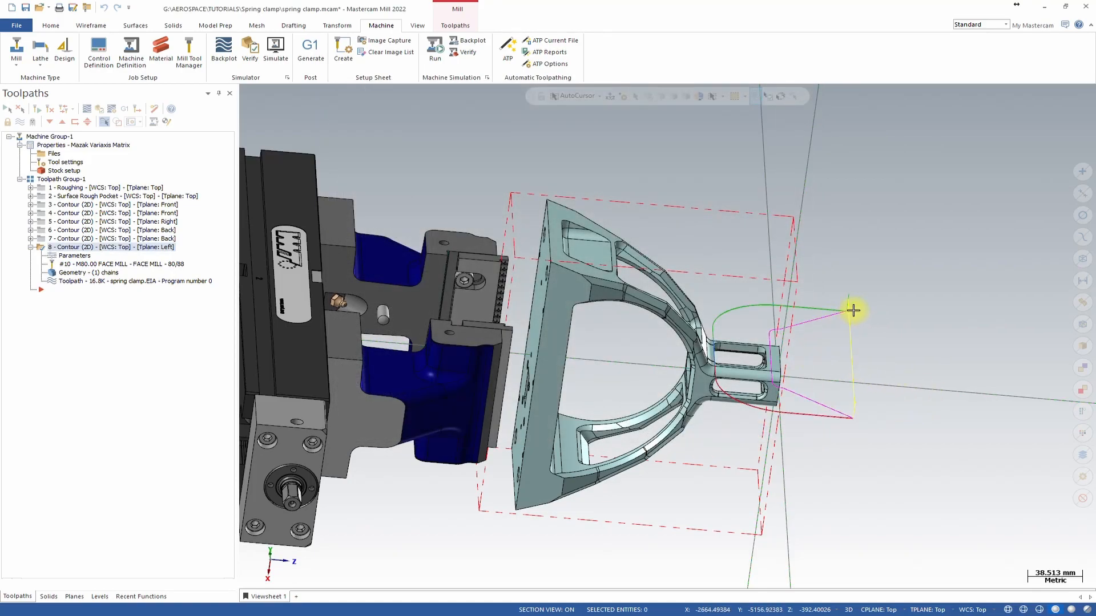
Disable Multi Passes and set the entry lead-in line to Tangent in the third contour operation (Front tool plane).
middle_click_drag(861, 448, 765, 387)
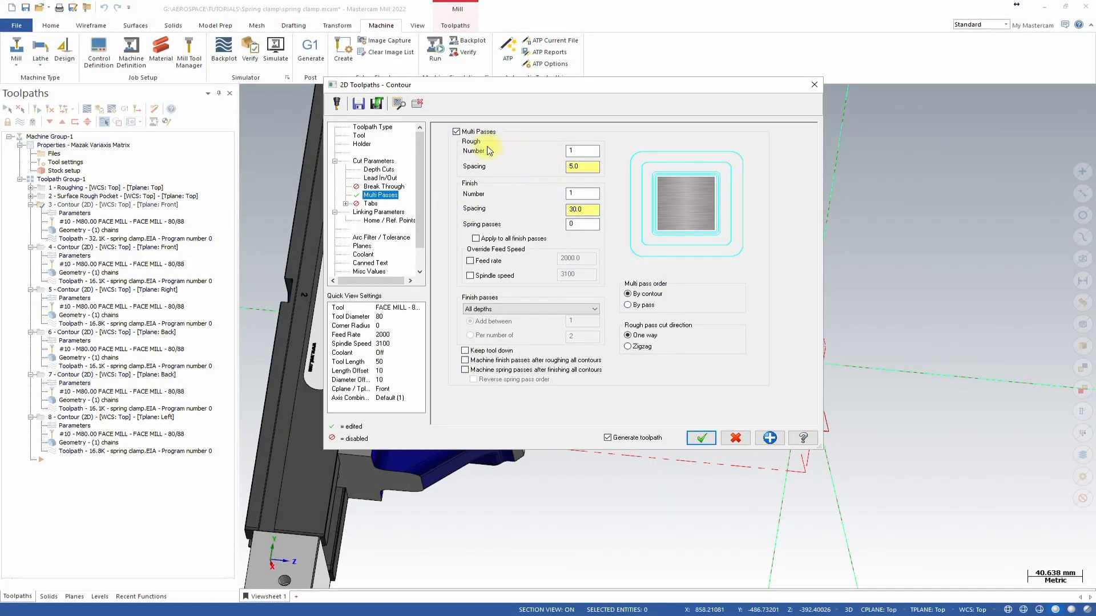
left_click(457, 132)
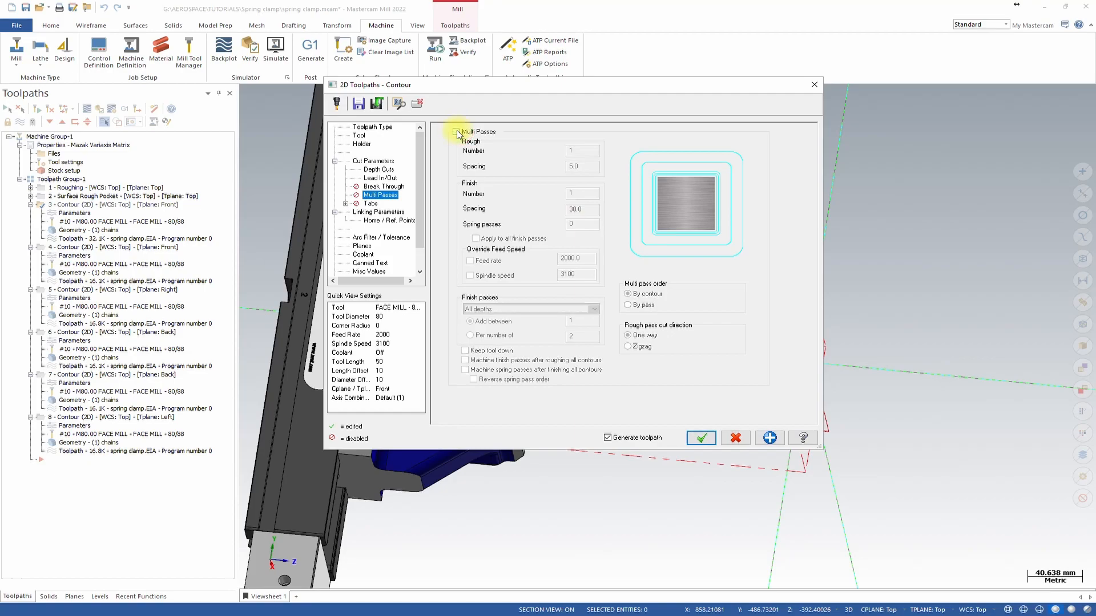
left_click(380, 178)
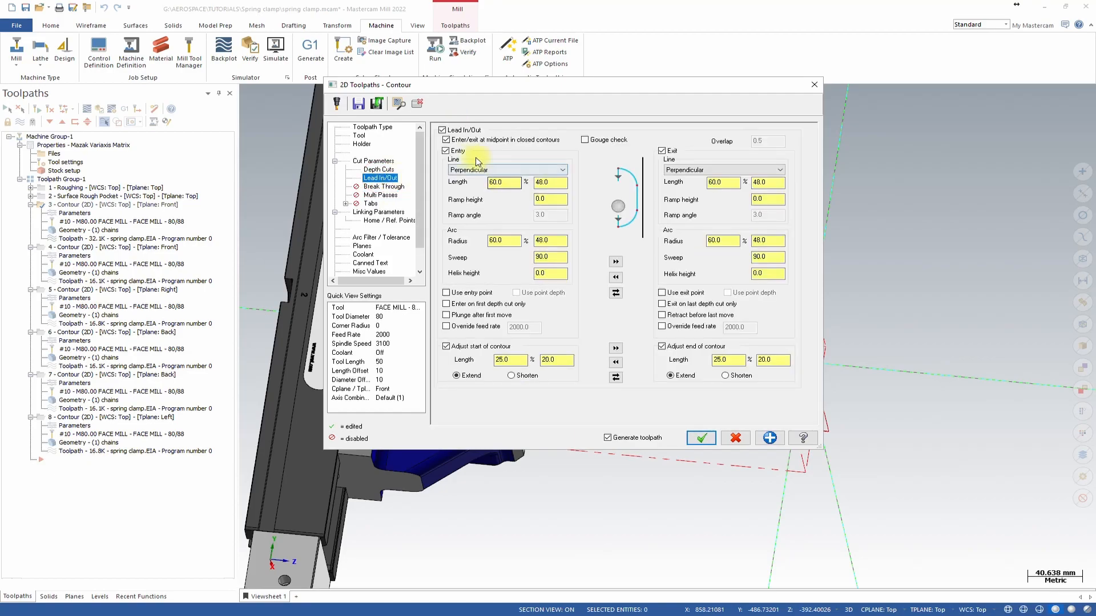
left_click_drag(559, 86, 1091, 215)
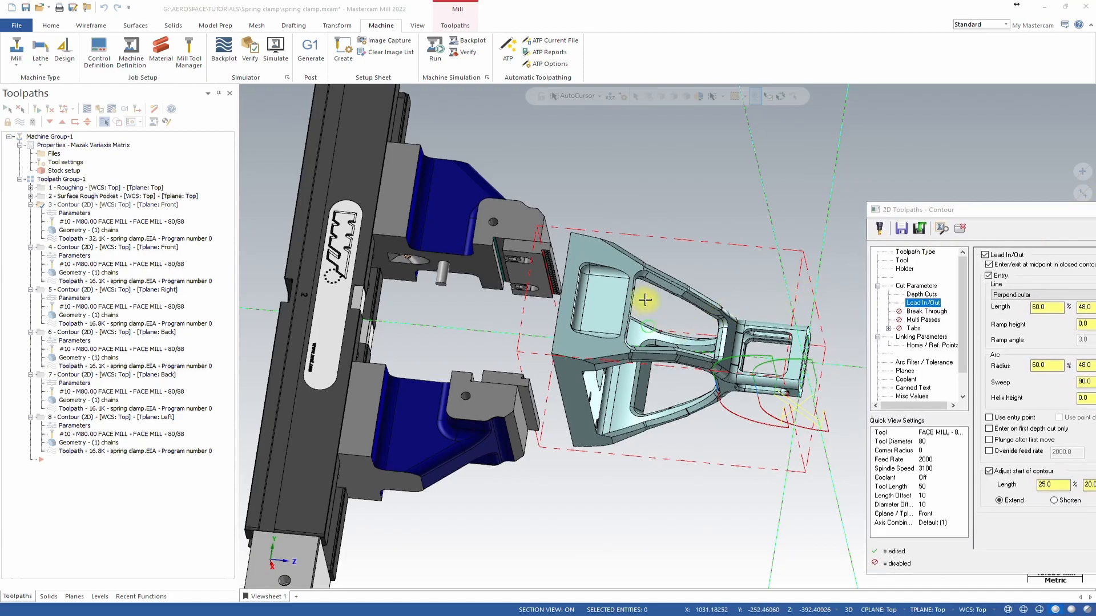
key("alt+2")
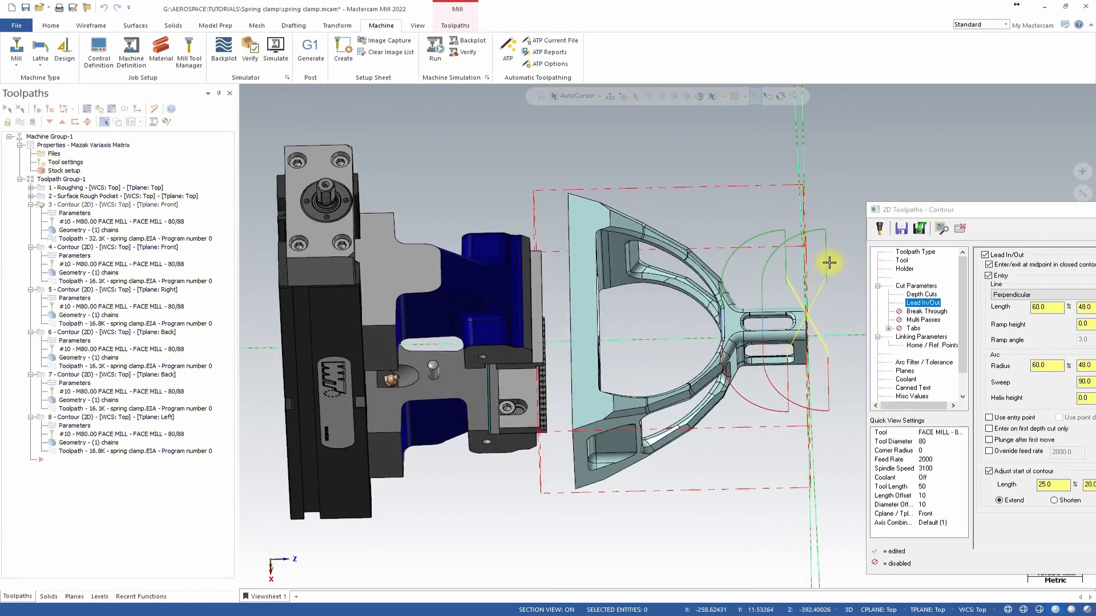
left_click_drag(969, 217, 893, 164)
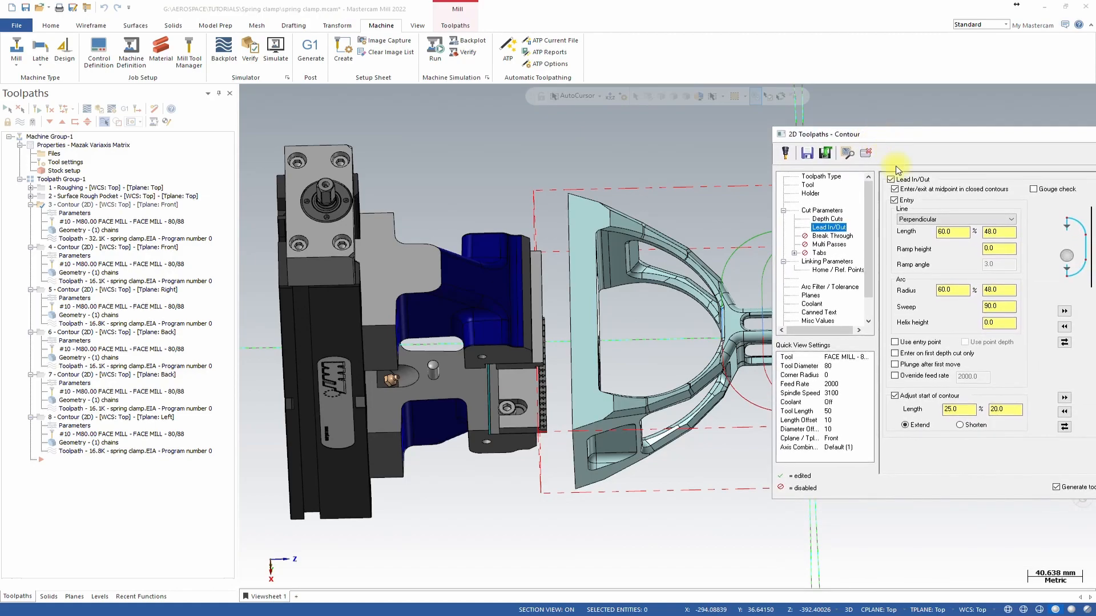
left_click(977, 220)
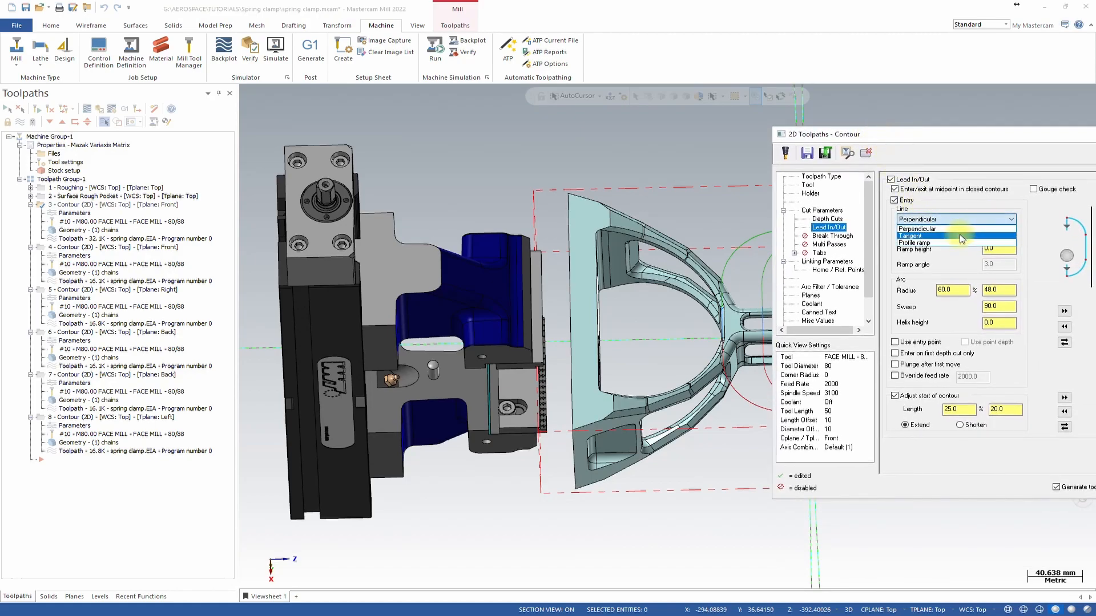
left_click(961, 237)
left_click_drag(910, 135, 1007, 139)
left_click(940, 156)
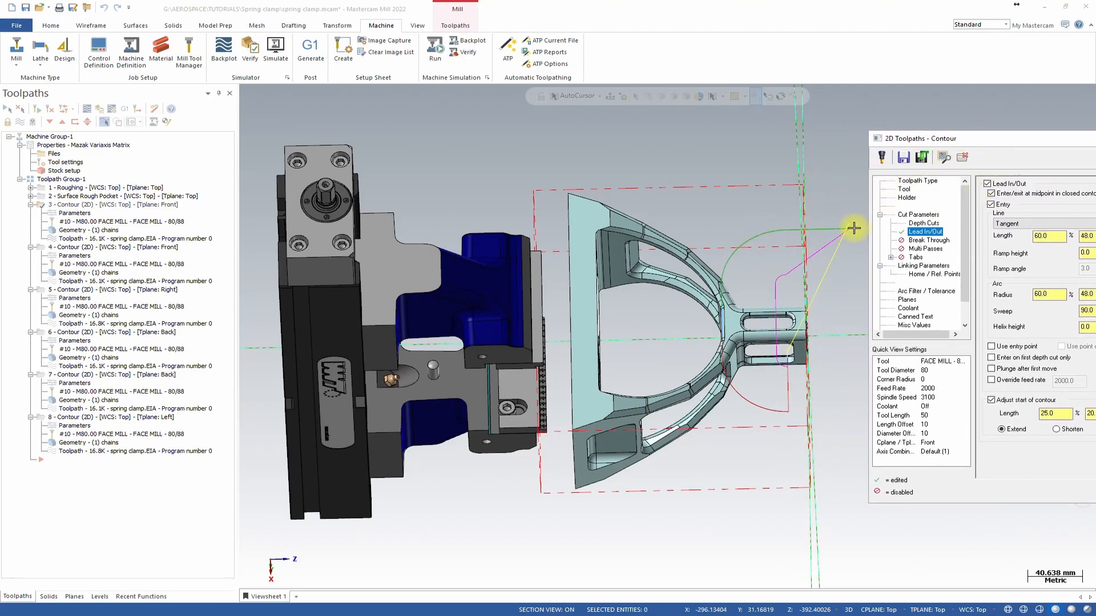
left_click_drag(980, 138, 612, 71)
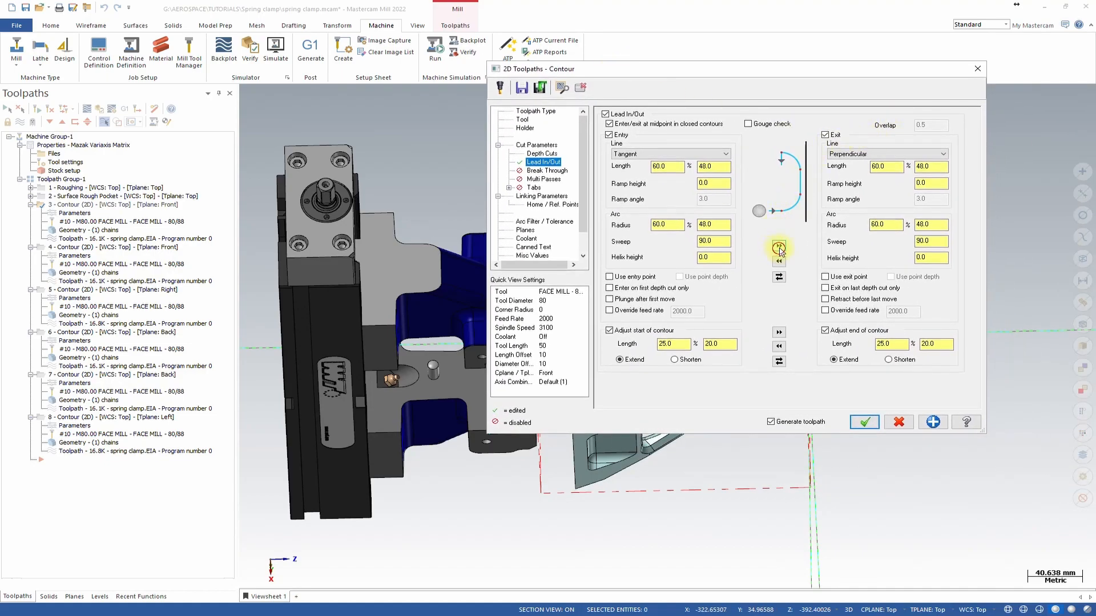
left_click(863, 423)
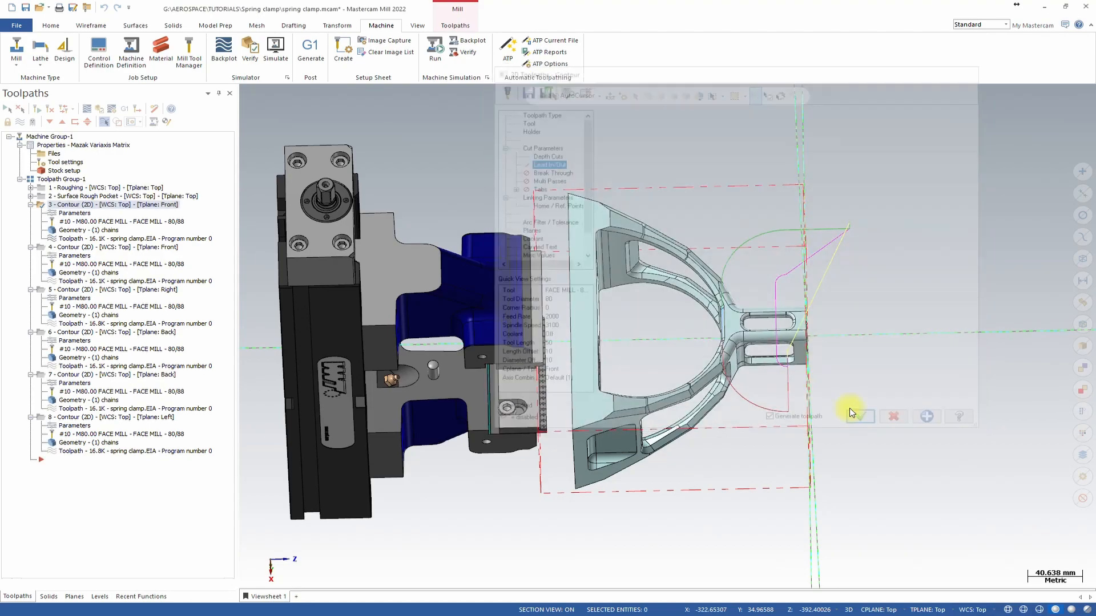
Backplot the front contour toolpath to check the new tangent entry.
middle_click_drag(705, 306, 599, 276)
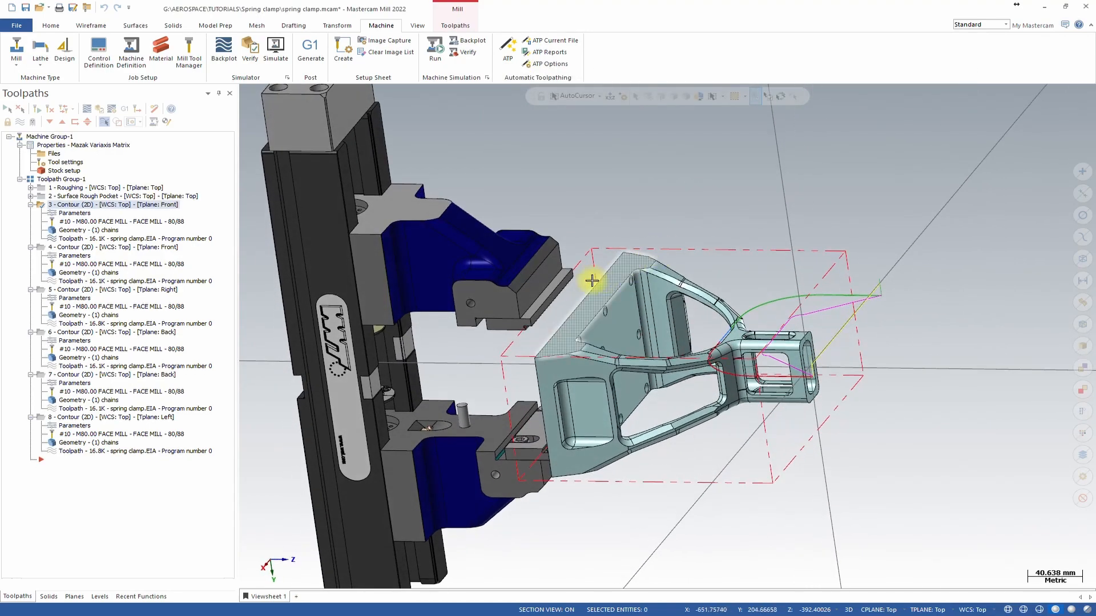
left_click(87, 109)
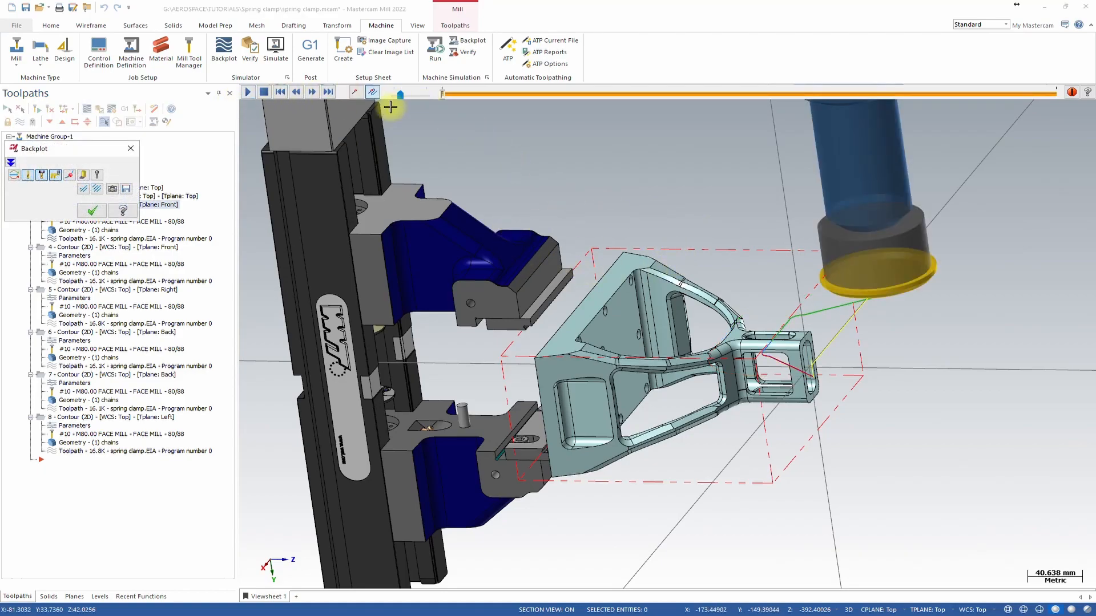
left_click(443, 95)
left_click_drag(443, 94, 606, 104)
middle_click_drag(746, 281, 748, 324)
left_click(92, 209)
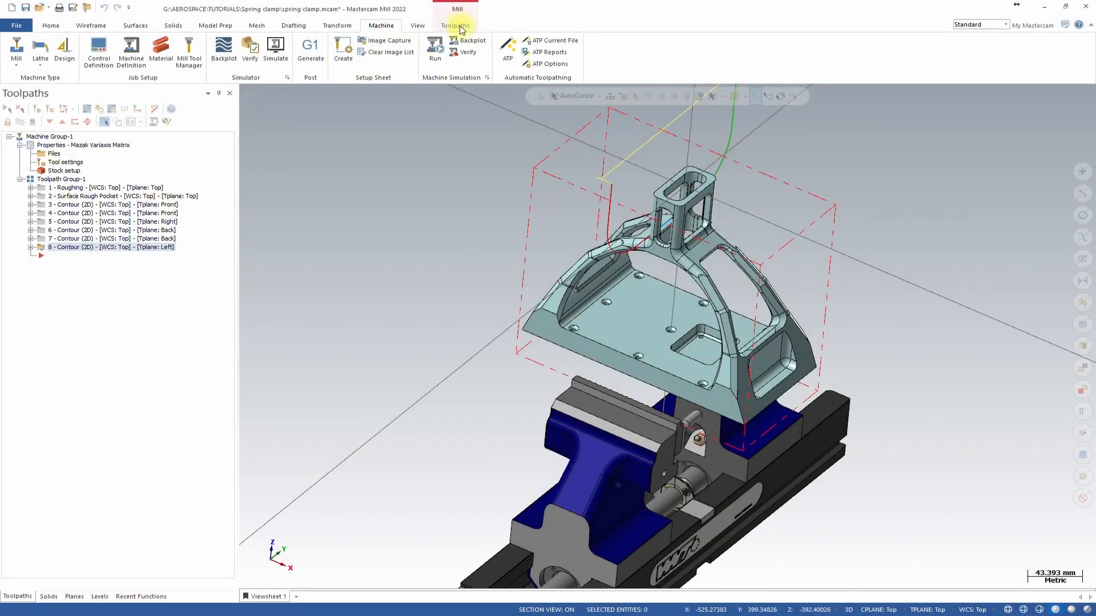
Create a Stock Model operation with its rectangular initial stock taken from the stock setup.
left_click(457, 26)
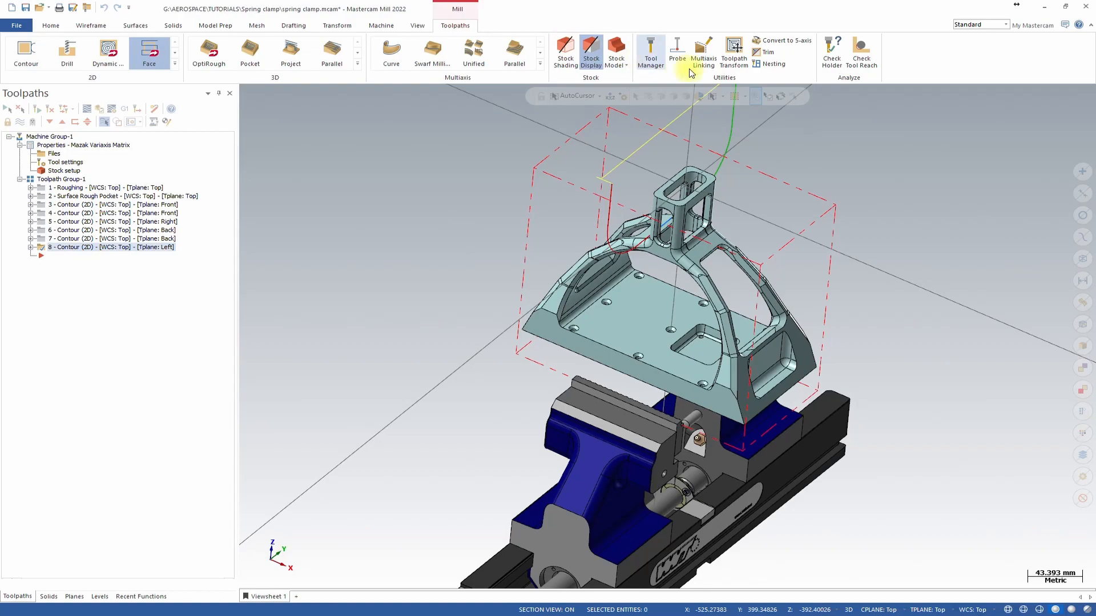
left_click(616, 47)
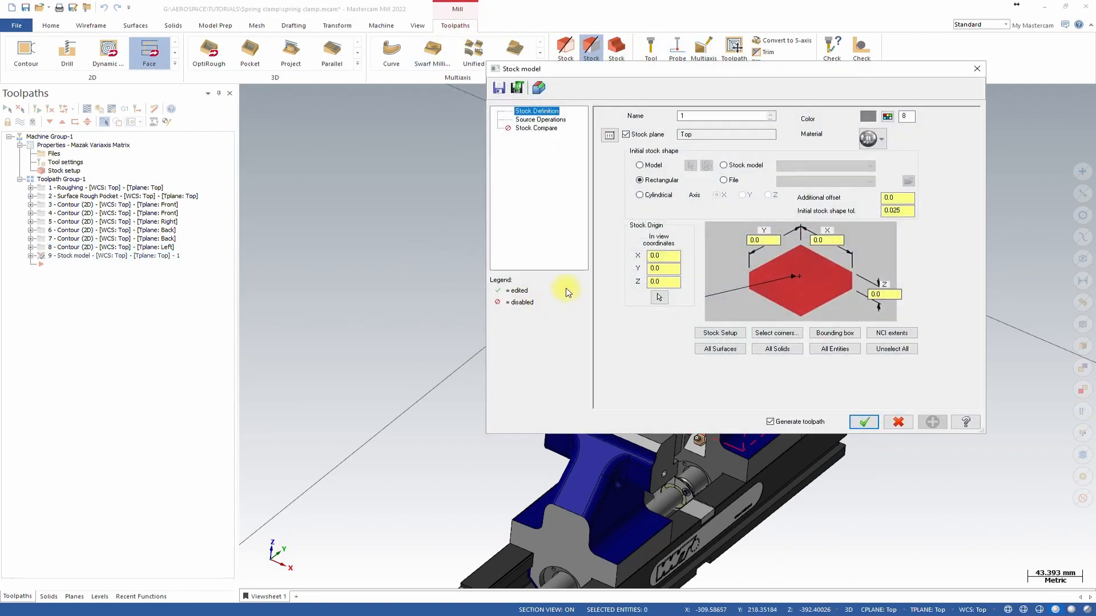
left_click(720, 333)
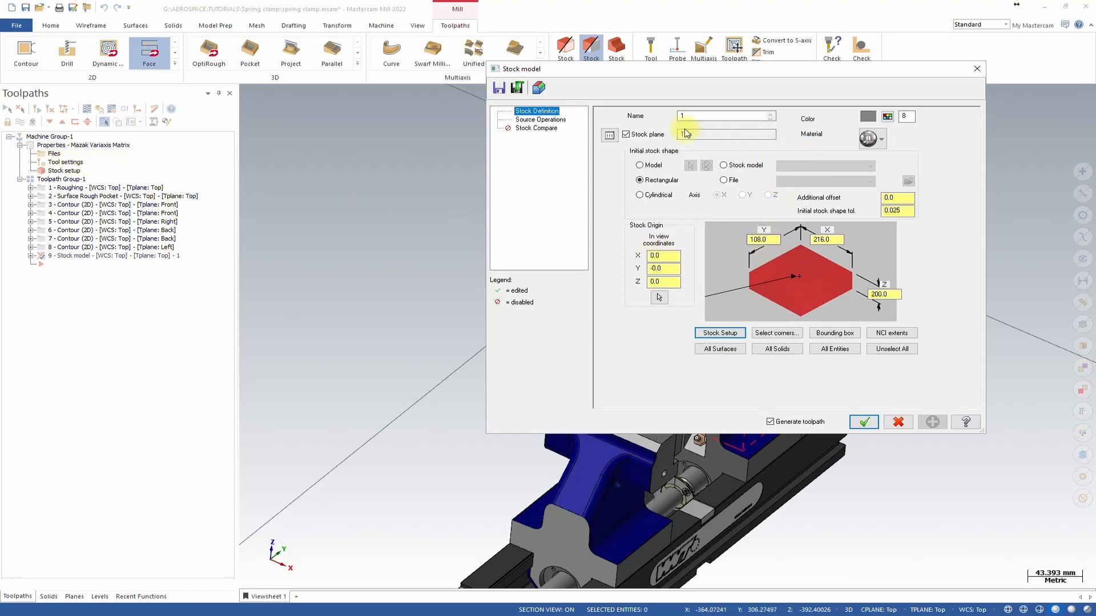
left_click(531, 120)
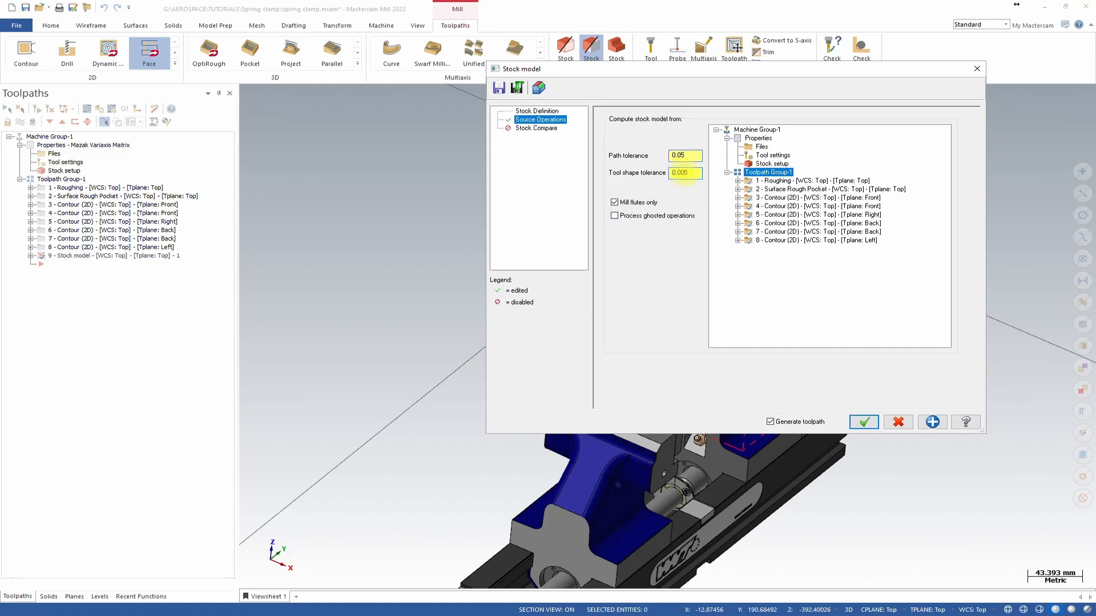
left_click(540, 112)
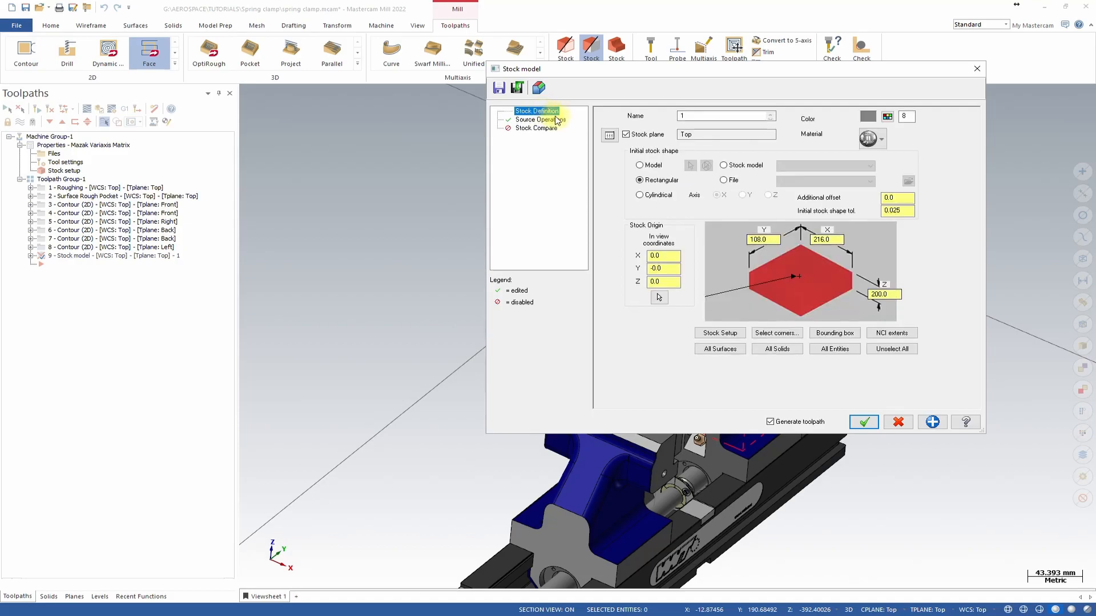
Give the stock model a glass material and colour 94, then generate it.
left_click(879, 135)
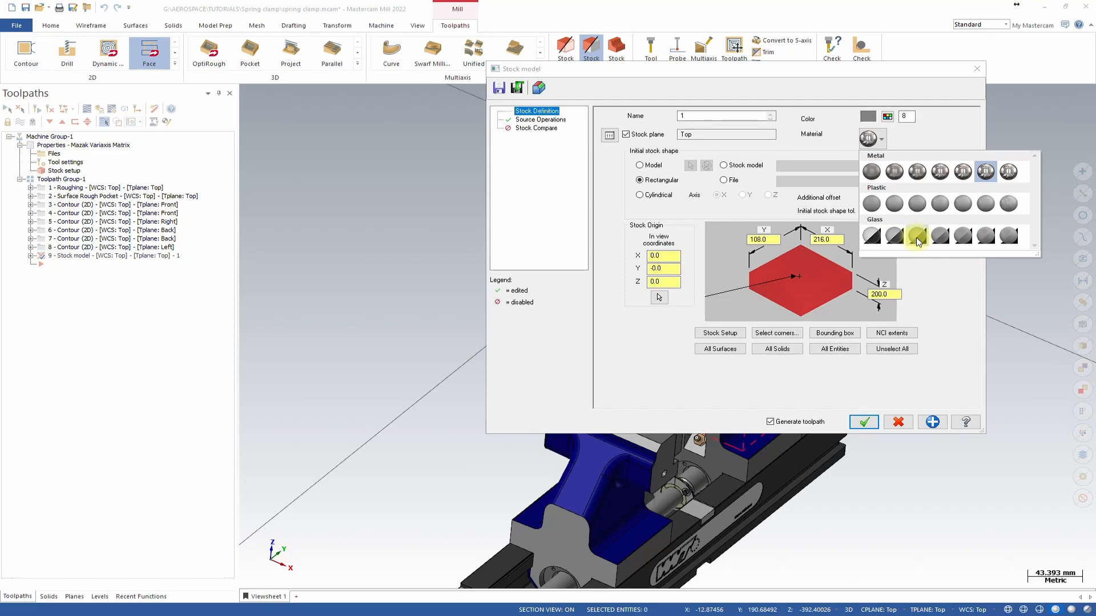
left_click(917, 237)
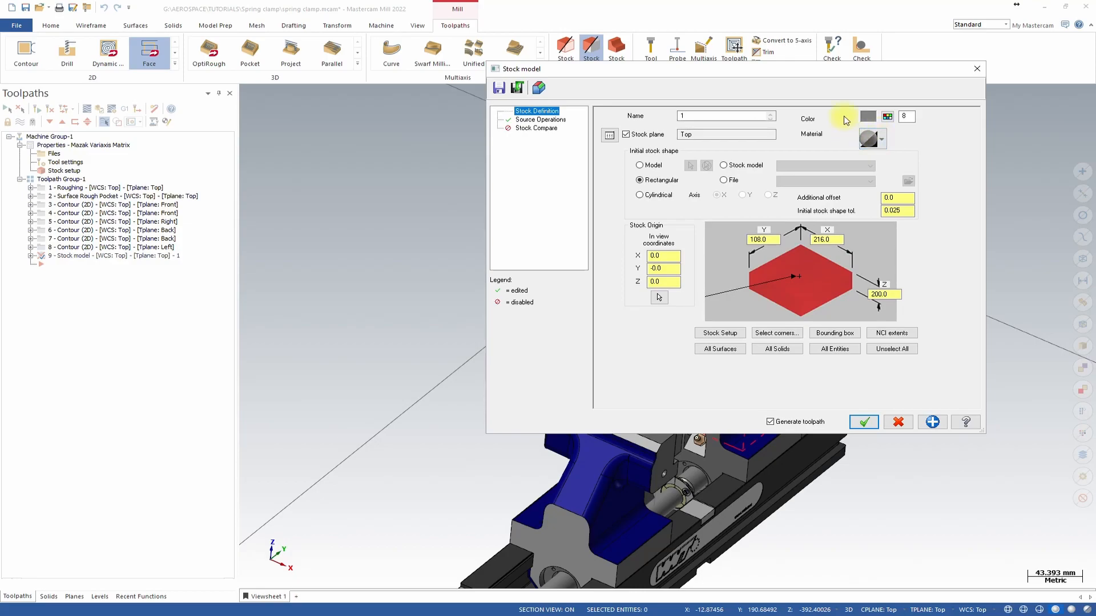
left_click(888, 117)
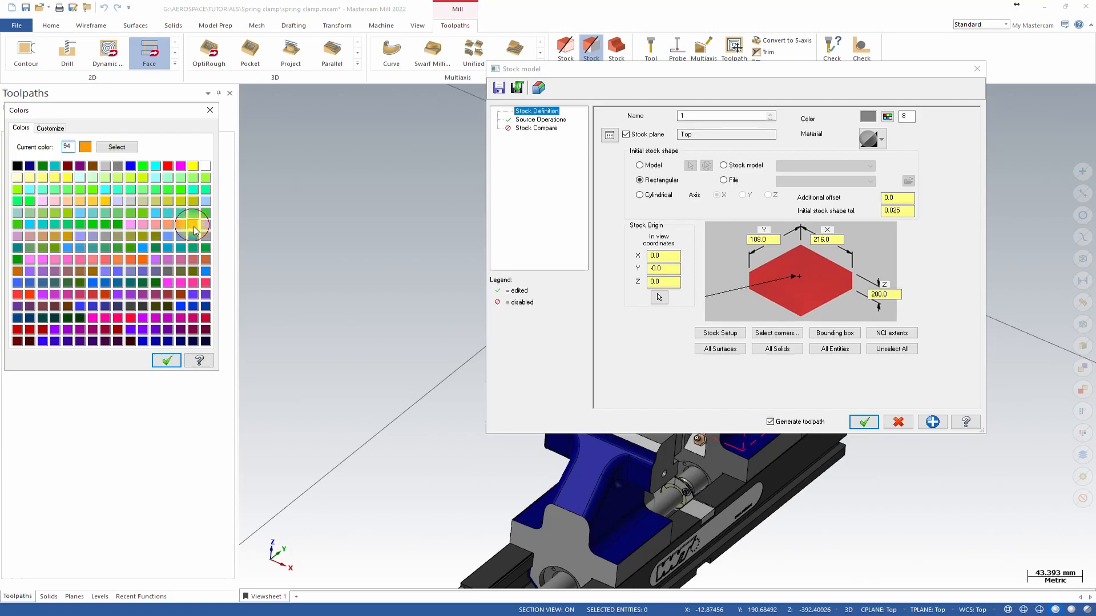
left_click(166, 360)
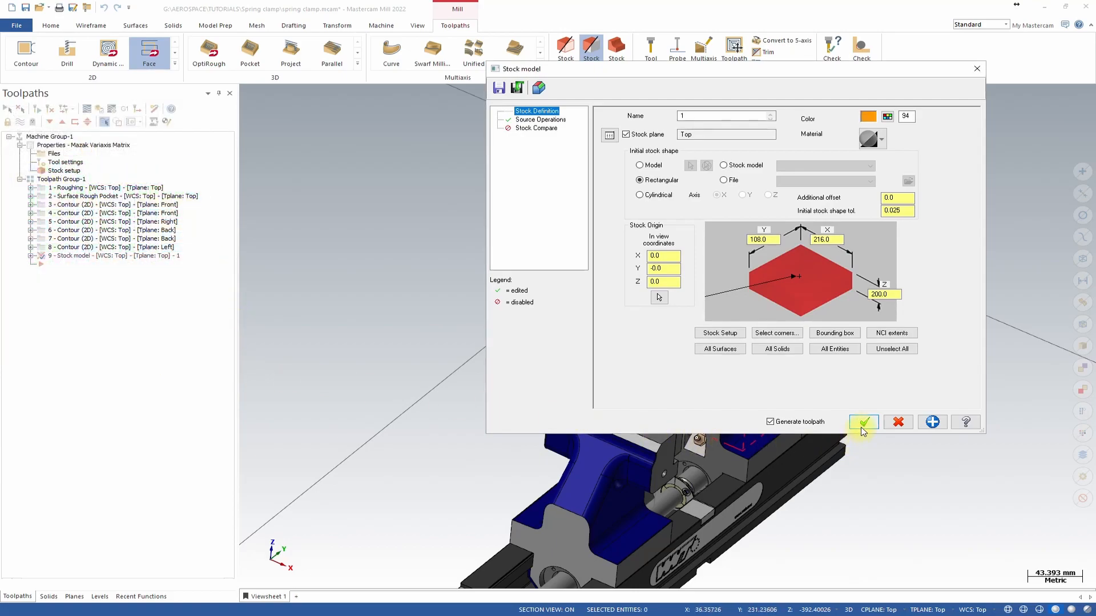
key("Return")
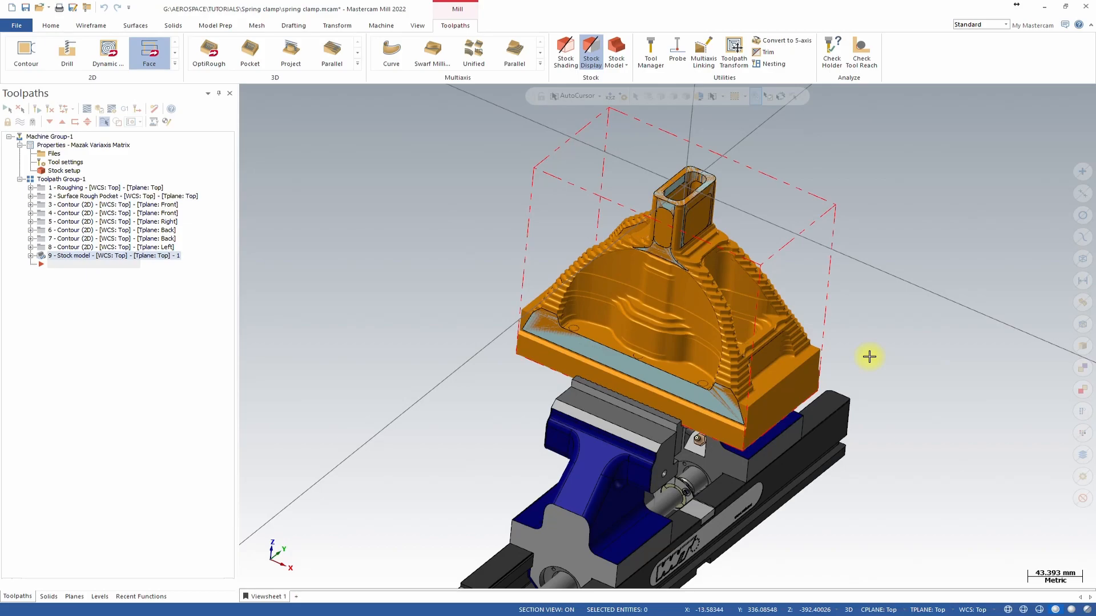
Inspect the generated stock model from several angles, with material rendering switched off.
scroll(713, 365, "up", 6)
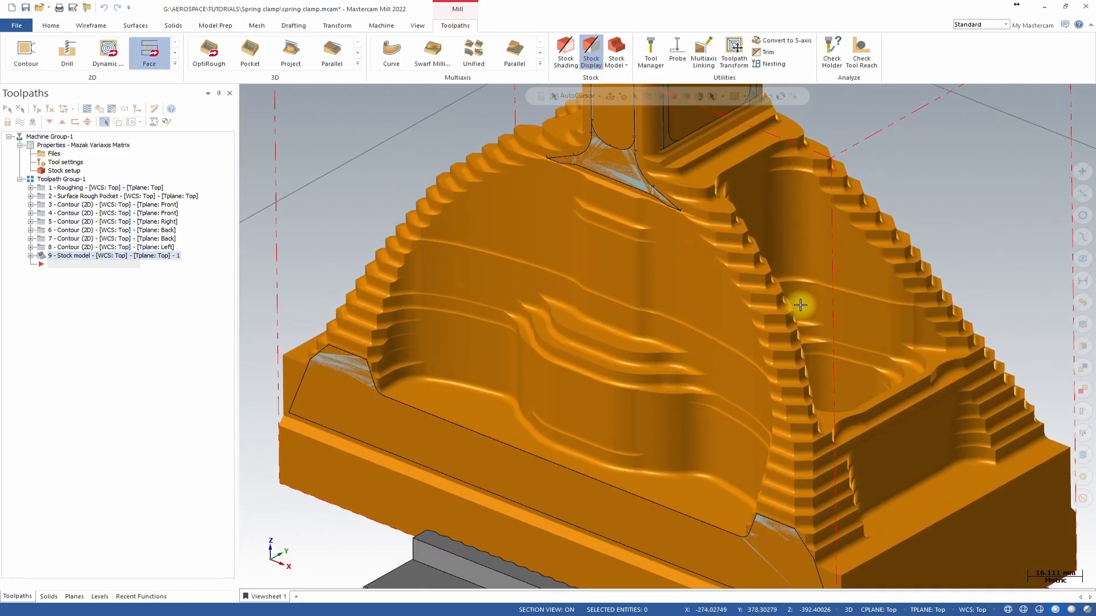
scroll(801, 305, "down", 5)
middle_click_drag(800, 305, 748, 279)
scroll(748, 279, "up", 4)
middle_click_drag(757, 279, 710, 264)
scroll(752, 271, "down", 3)
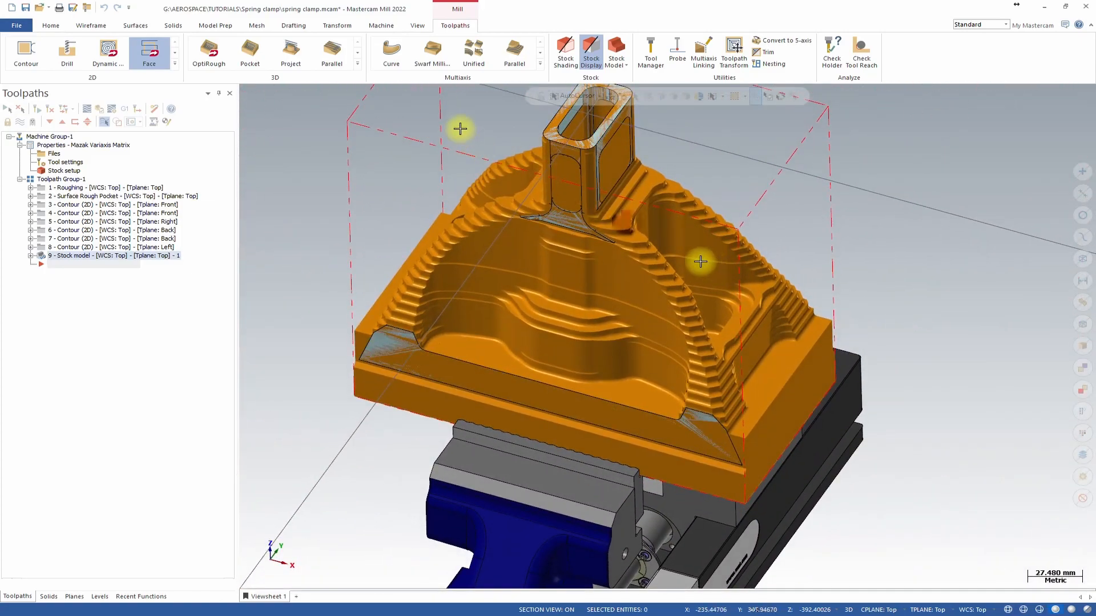
left_click(419, 26)
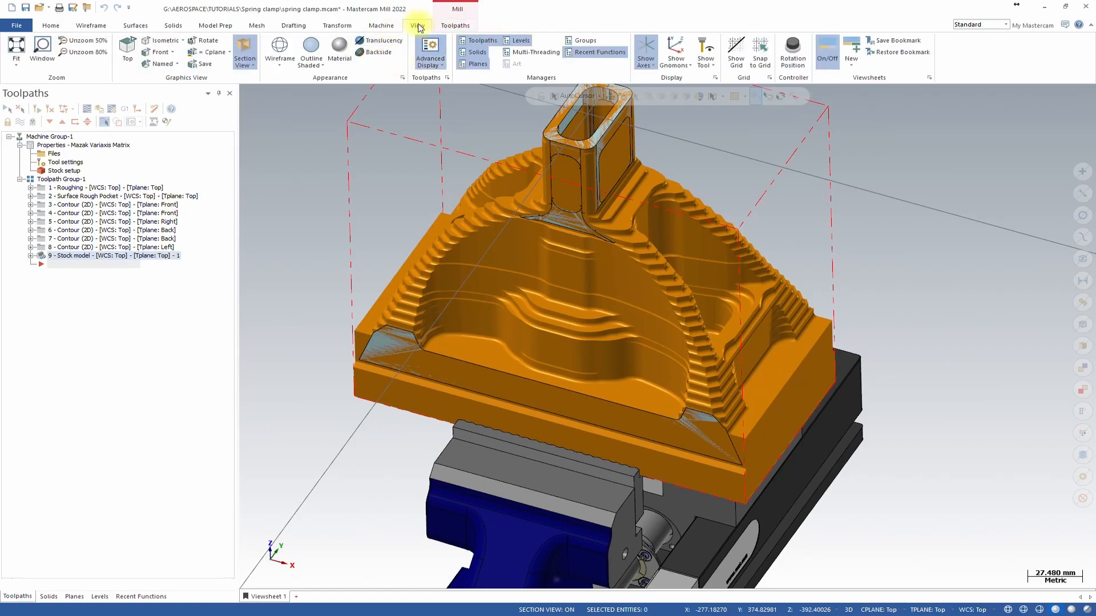
left_click(338, 57)
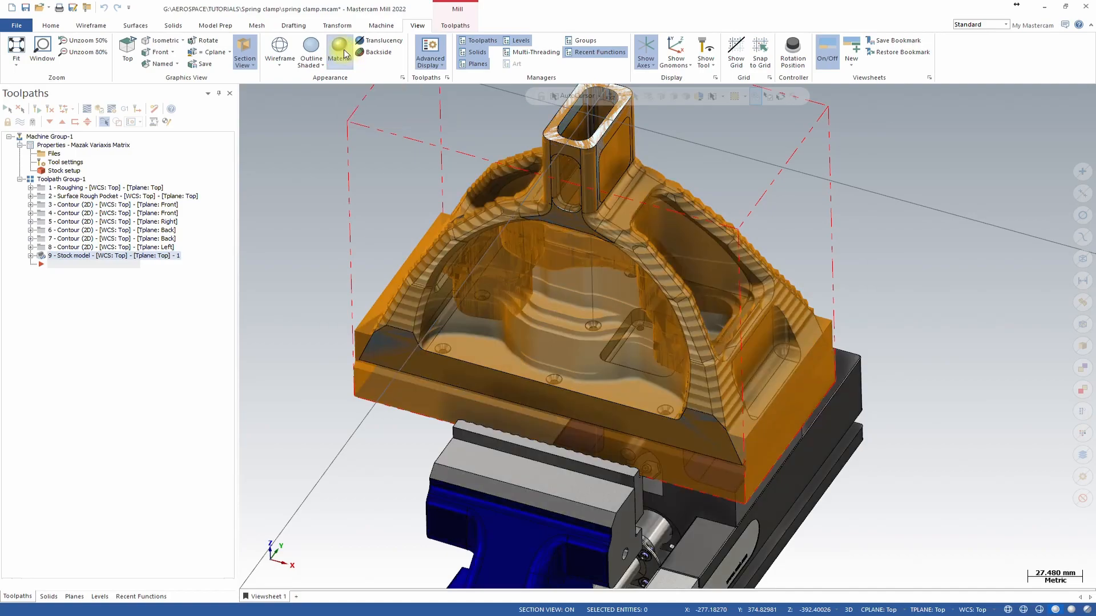
scroll(846, 287, "up", 8)
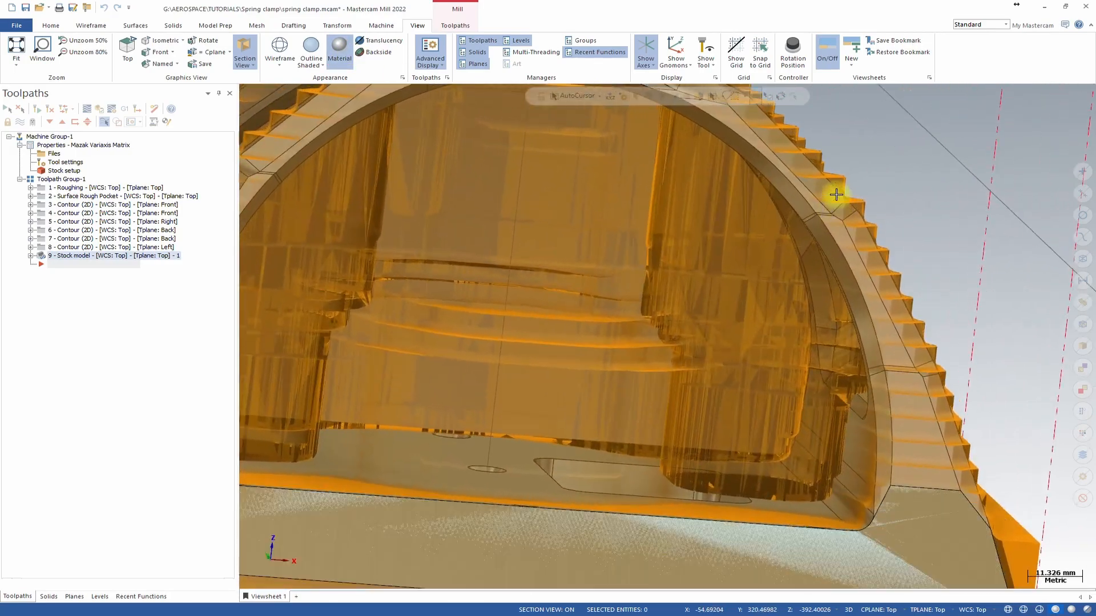
middle_click_drag(836, 194, 554, 215)
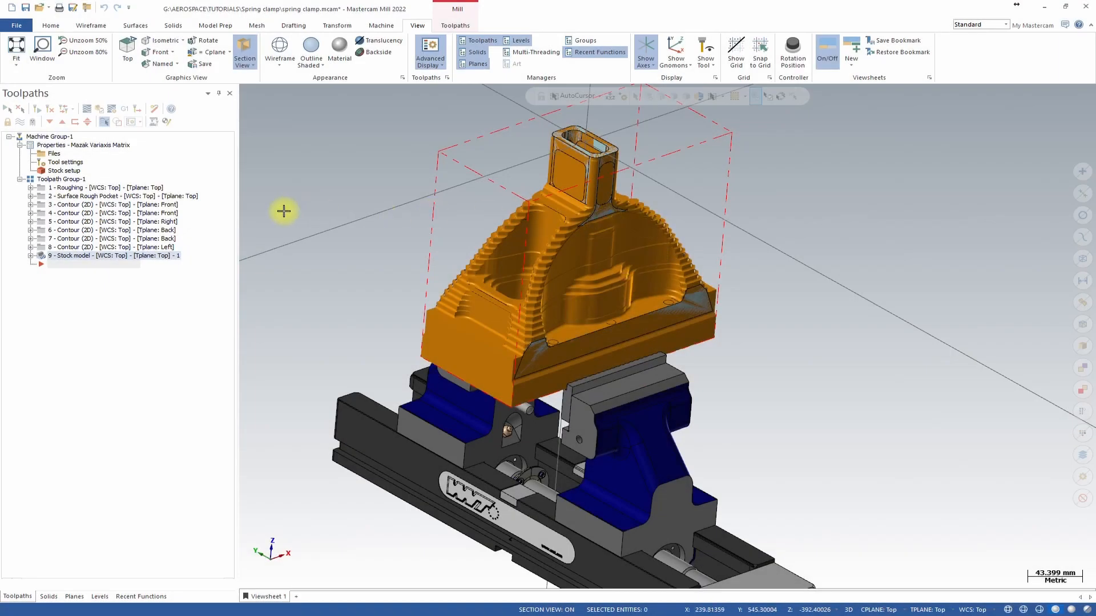
middle_click_drag(554, 154, 652, 197)
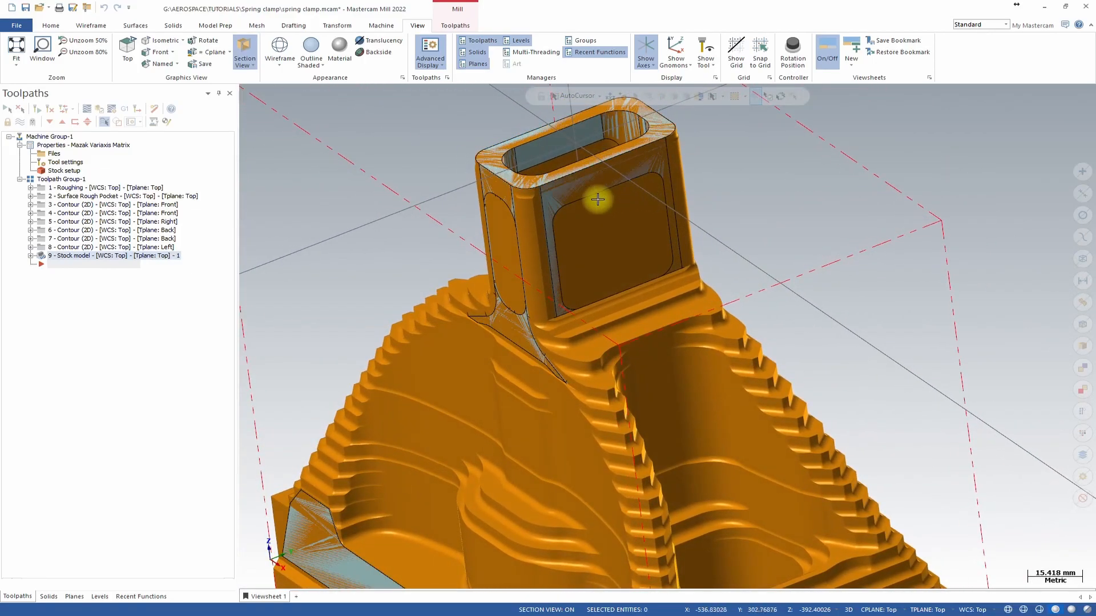
middle_click_drag(616, 287, 672, 232)
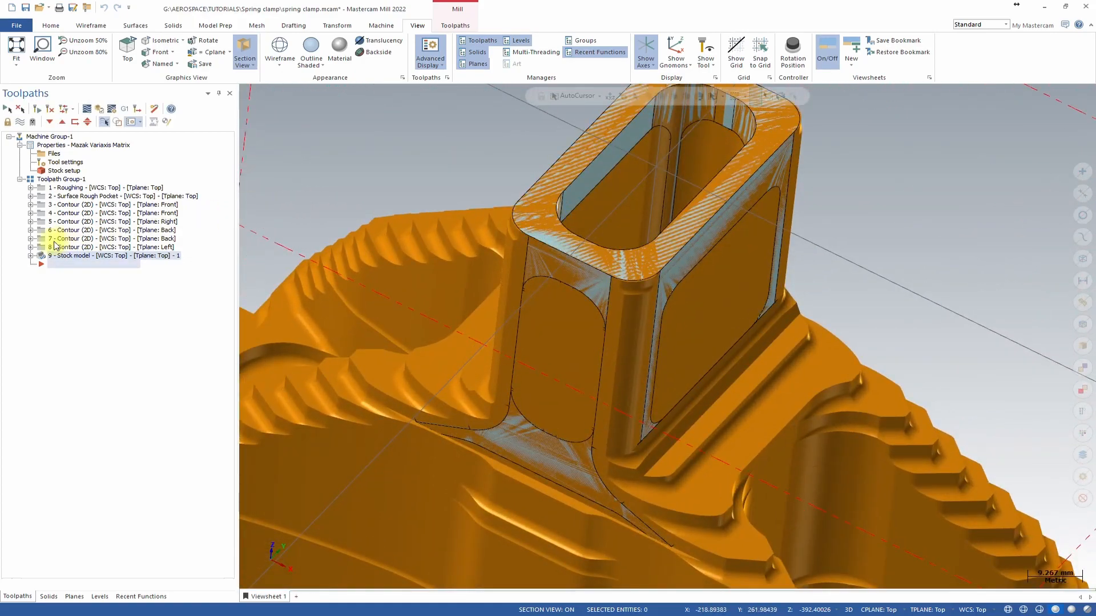
Inspect the bare part for areas still needing machining, then redisplay the stock model.
left_click(85, 239)
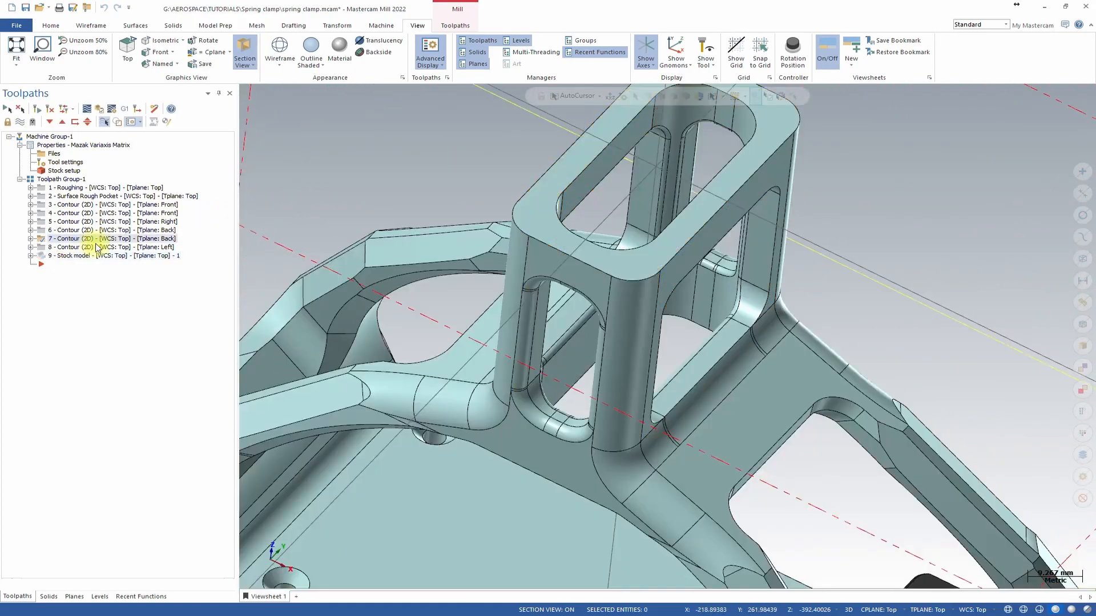
scroll(705, 272, "up", 3)
middle_click_drag(662, 203, 620, 184)
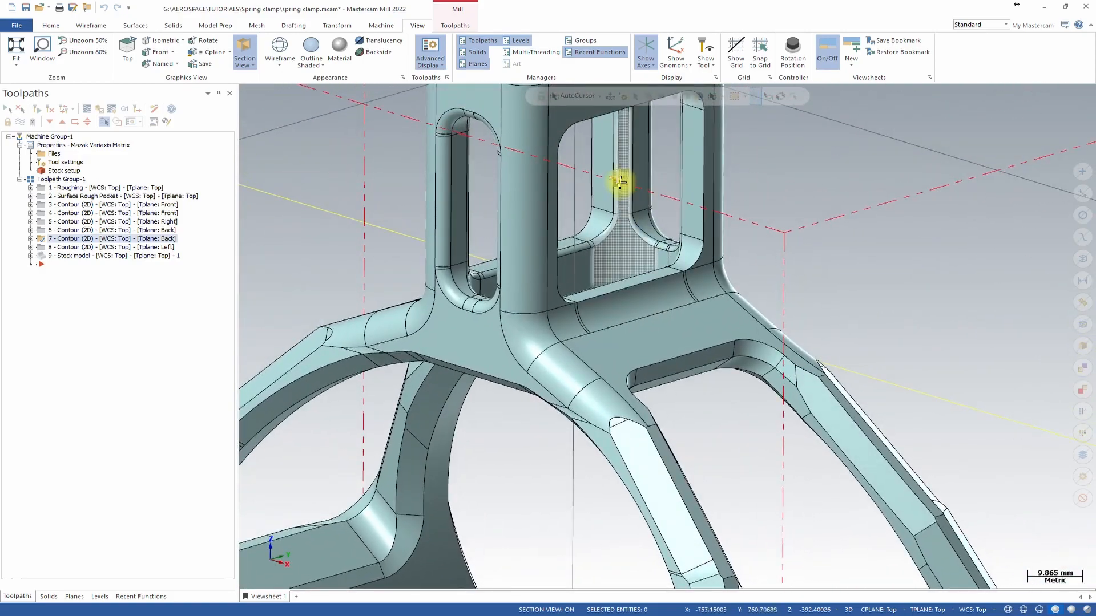
middle_click_drag(582, 245, 479, 210)
middle_click_drag(588, 271, 712, 228)
scroll(753, 228, "down", 2)
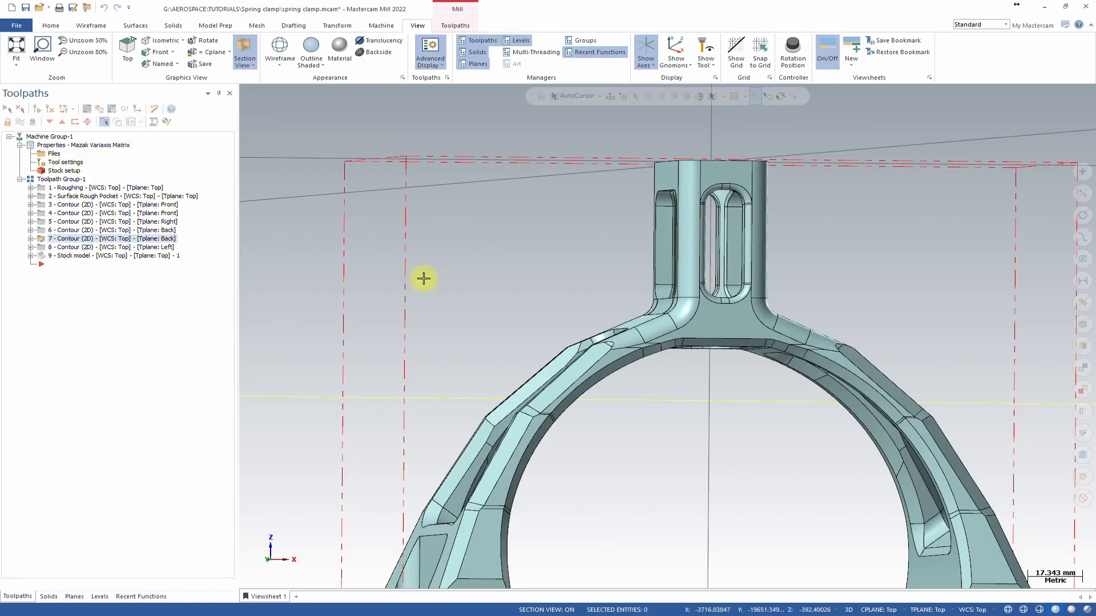
scroll(695, 303, "up", 1)
middle_click_drag(695, 302, 734, 272)
scroll(731, 279, "down", 3)
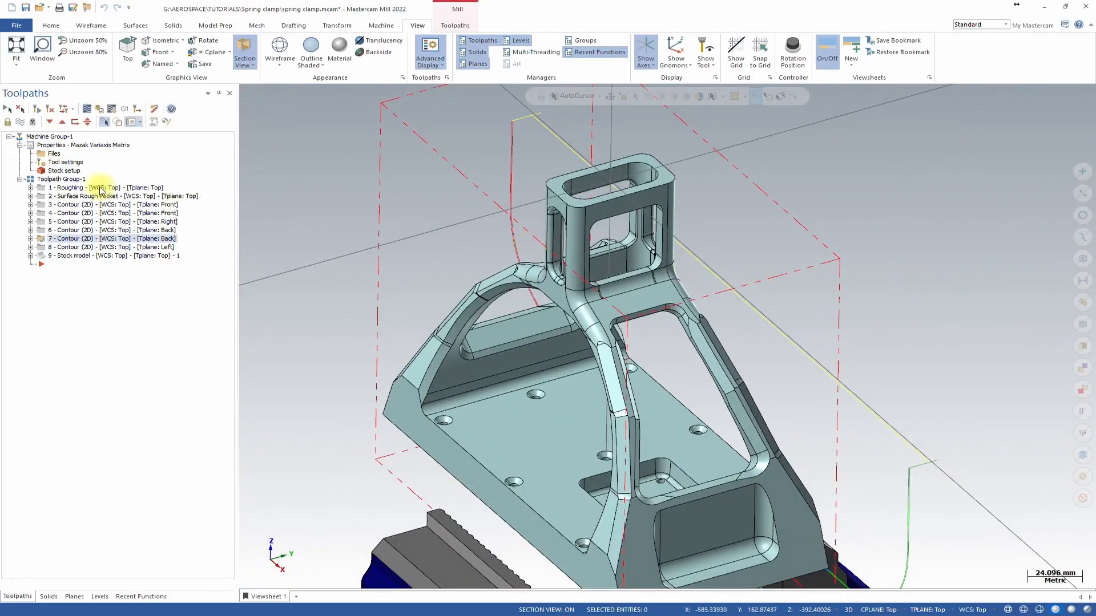
left_click(68, 256)
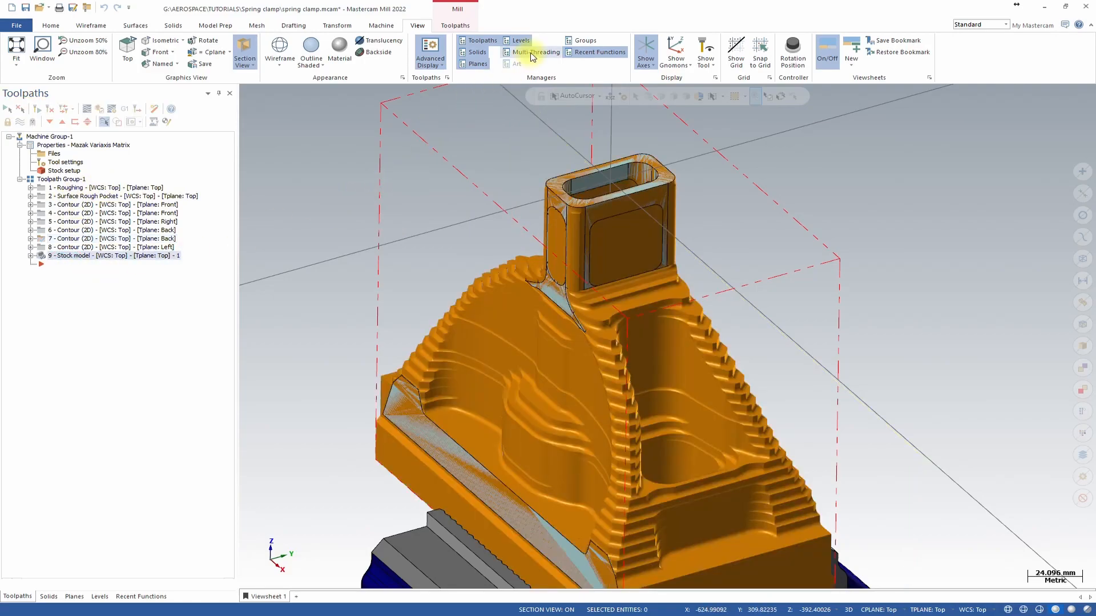
Start a 3+2 Automatic Roughing toolpath using the FLAT END MILL - 8 at 5500 spindle speed.
left_click(455, 25)
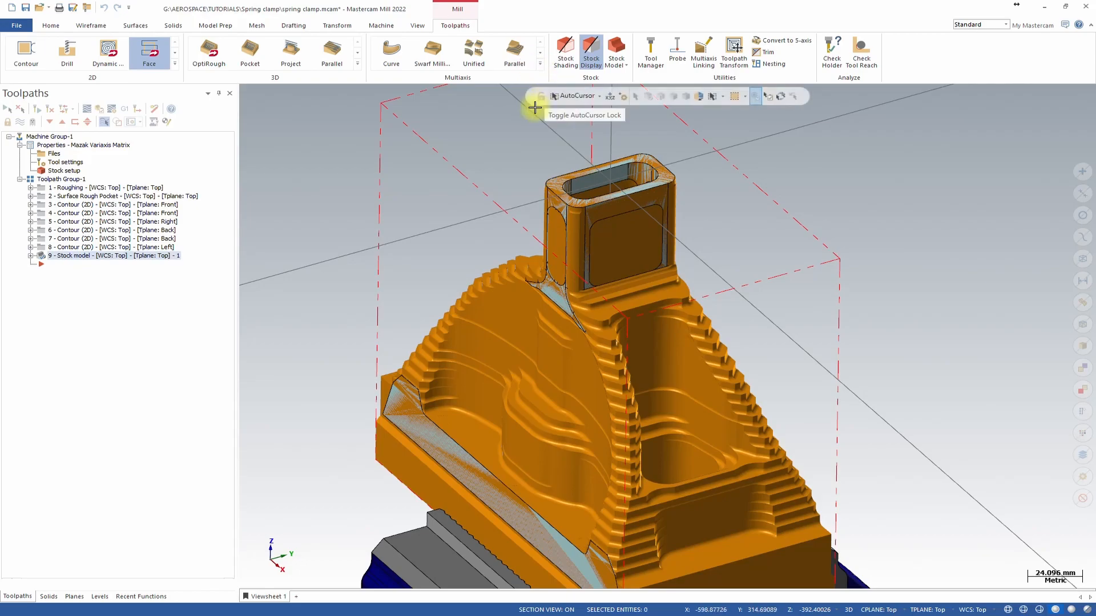
left_click(540, 65)
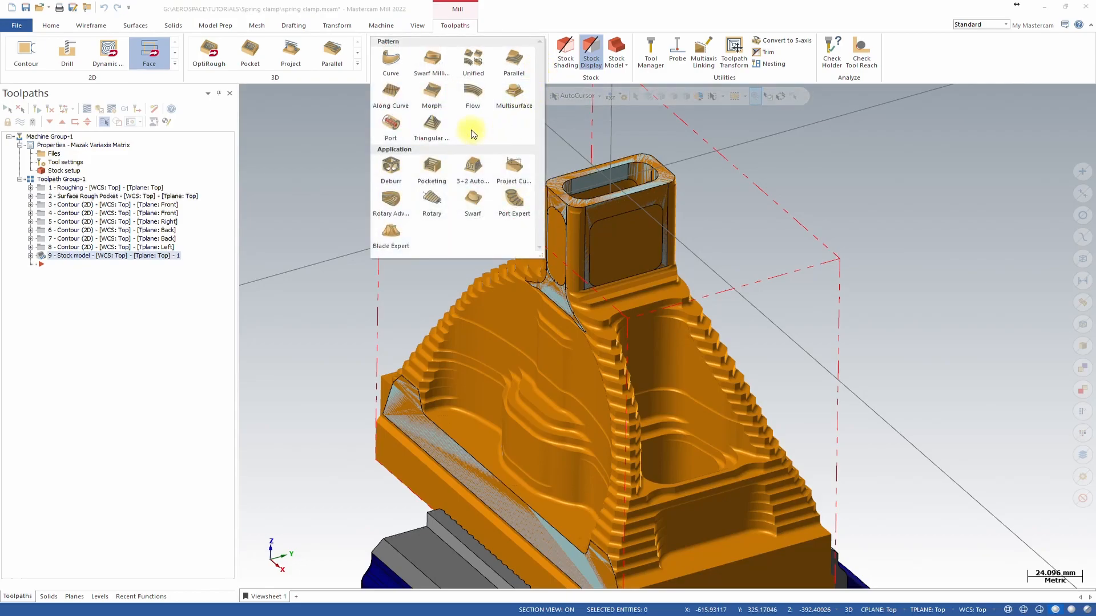
left_click(471, 167)
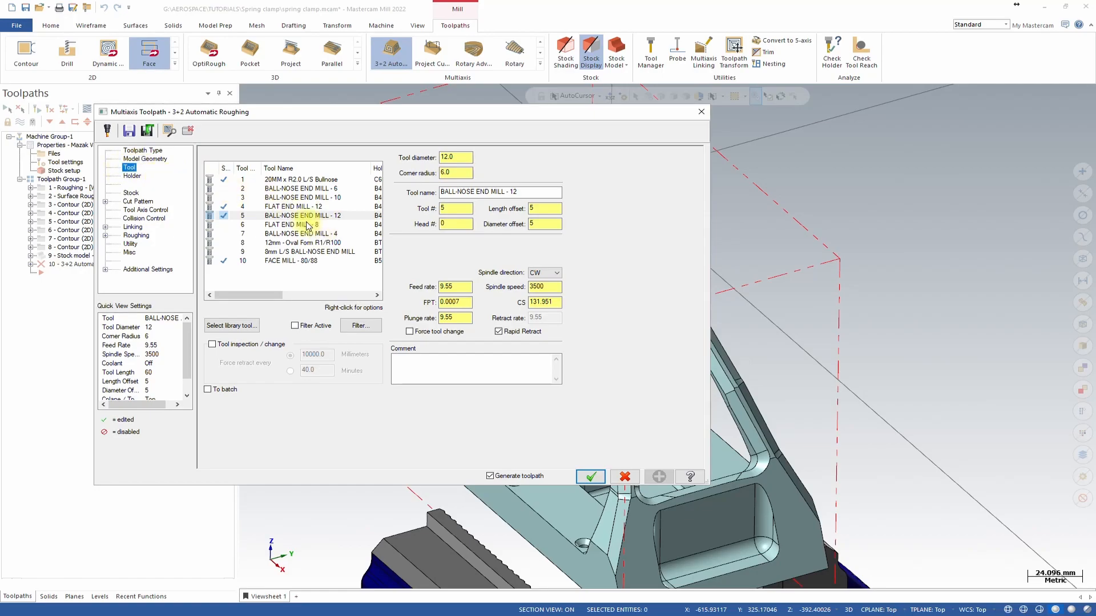
left_click(308, 225)
double_click(455, 287)
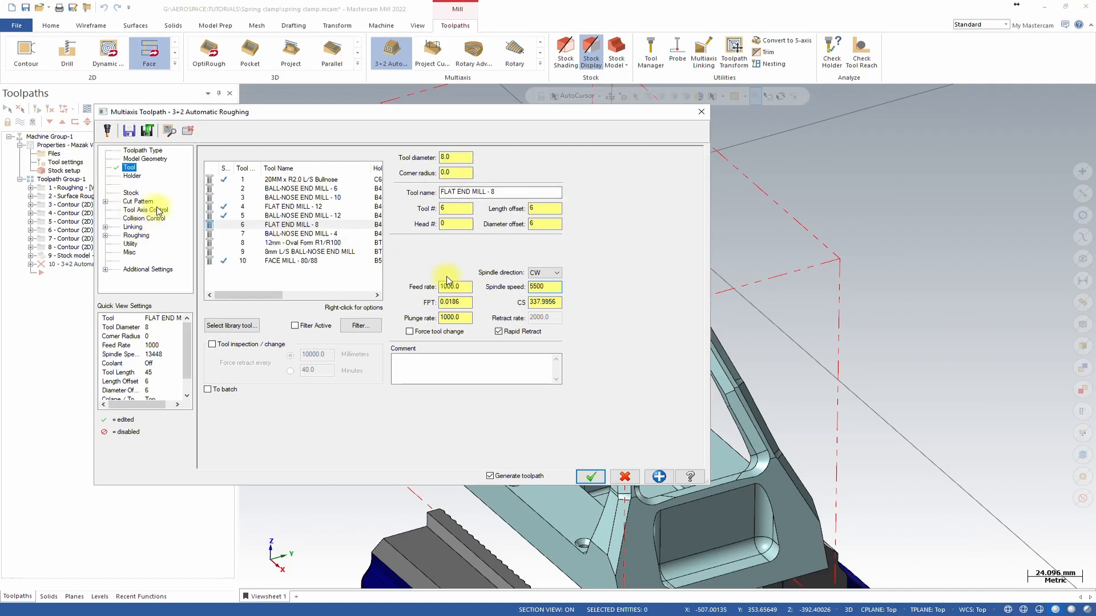
Enable stock for the roughing and use the existing stock model as its source.
left_click(132, 193)
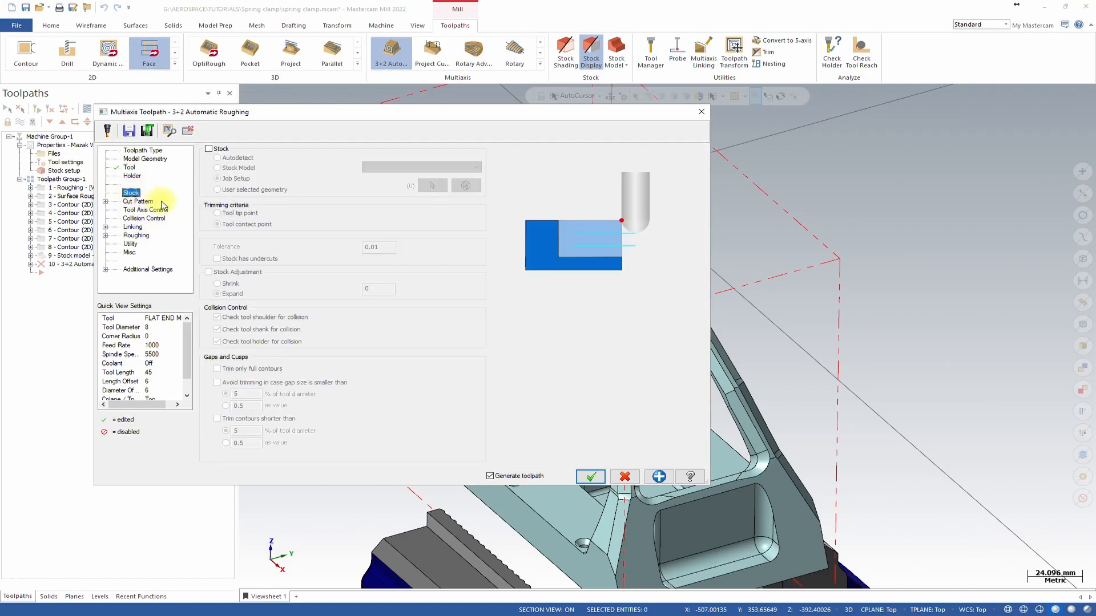
left_click(220, 149)
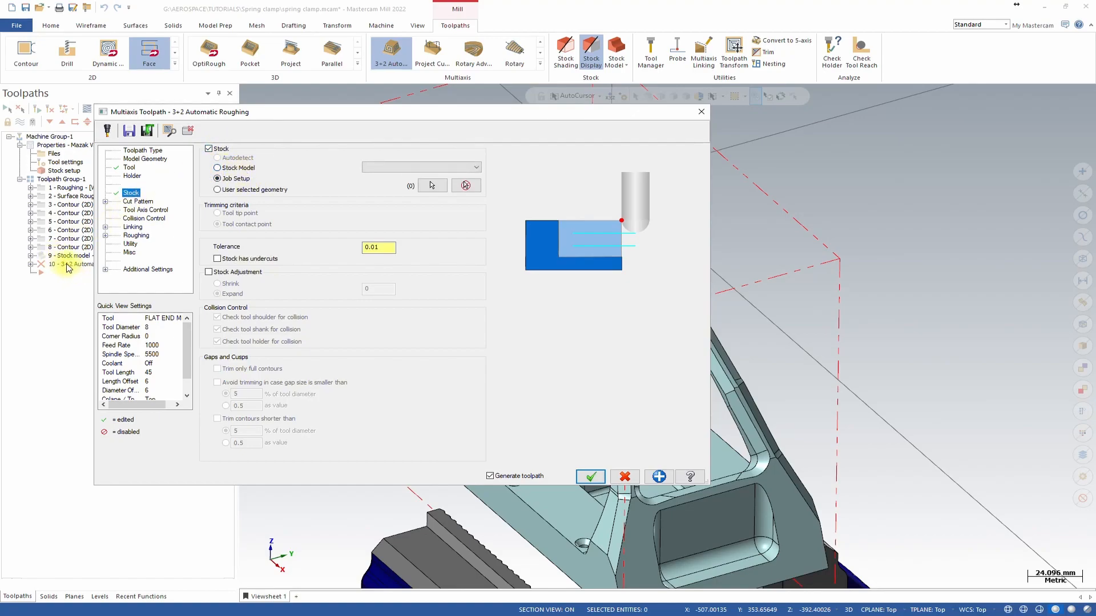
left_click(218, 169)
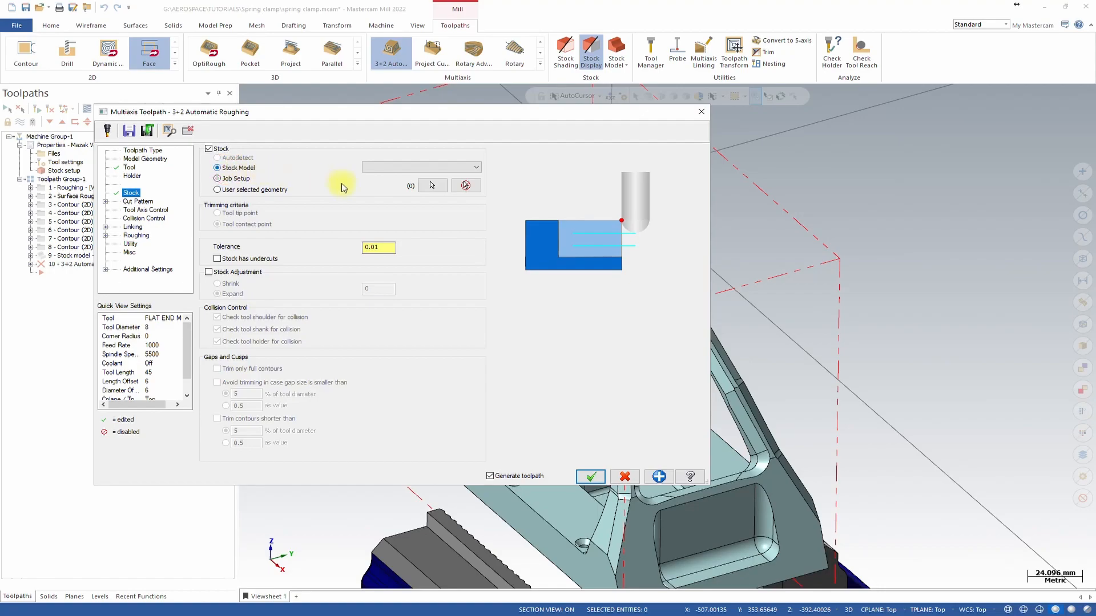
left_click(388, 167)
left_click(391, 174)
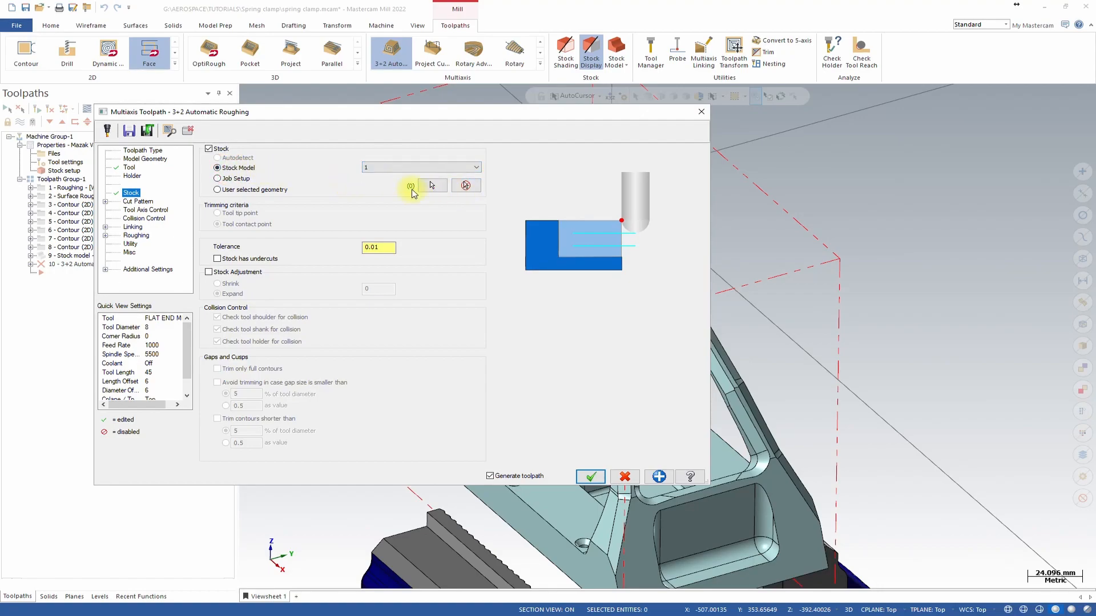
Select the entire solid body as the machining geometry.
left_click(150, 160)
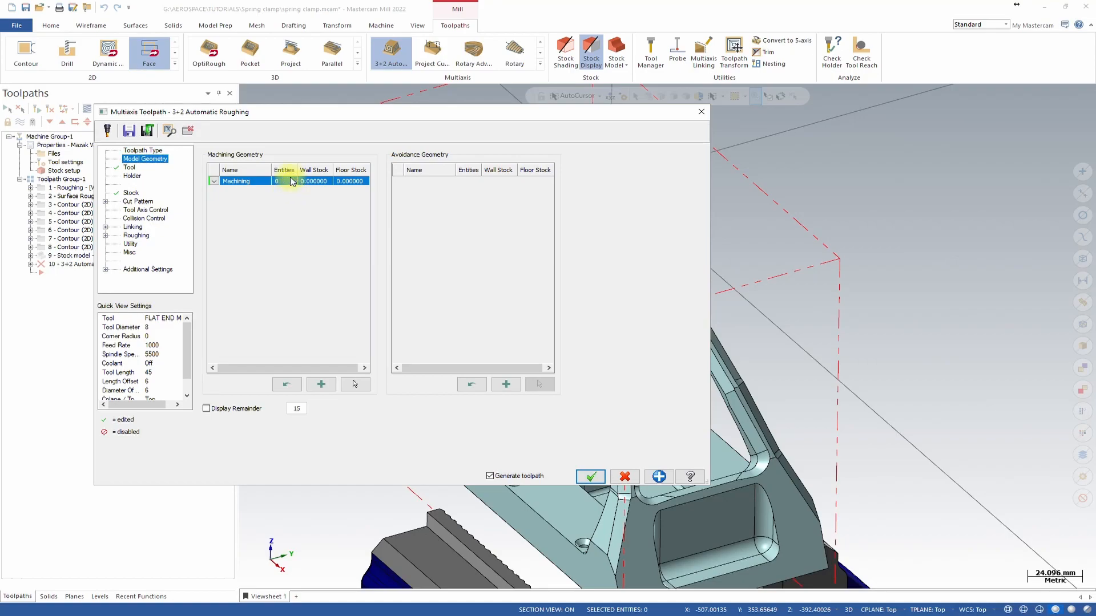
left_click(353, 383)
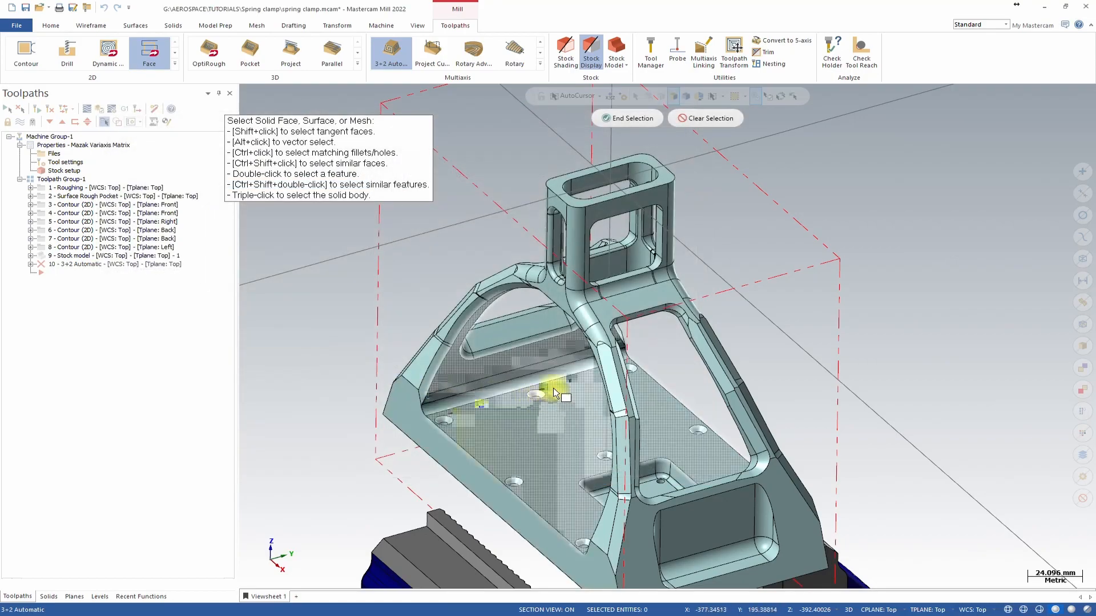
triple_click(506, 361)
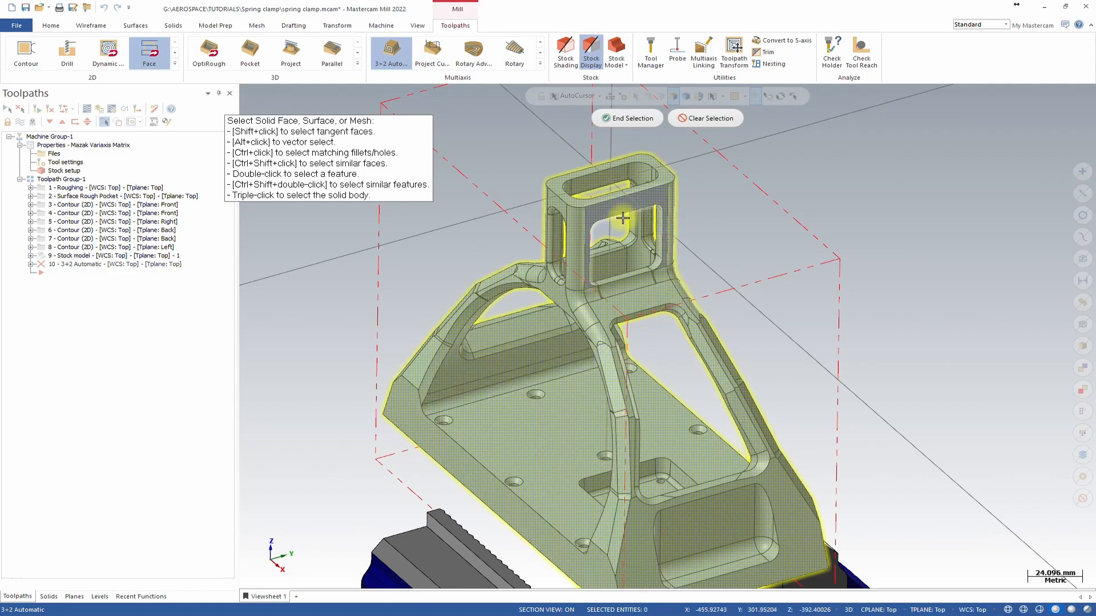
left_click(628, 118)
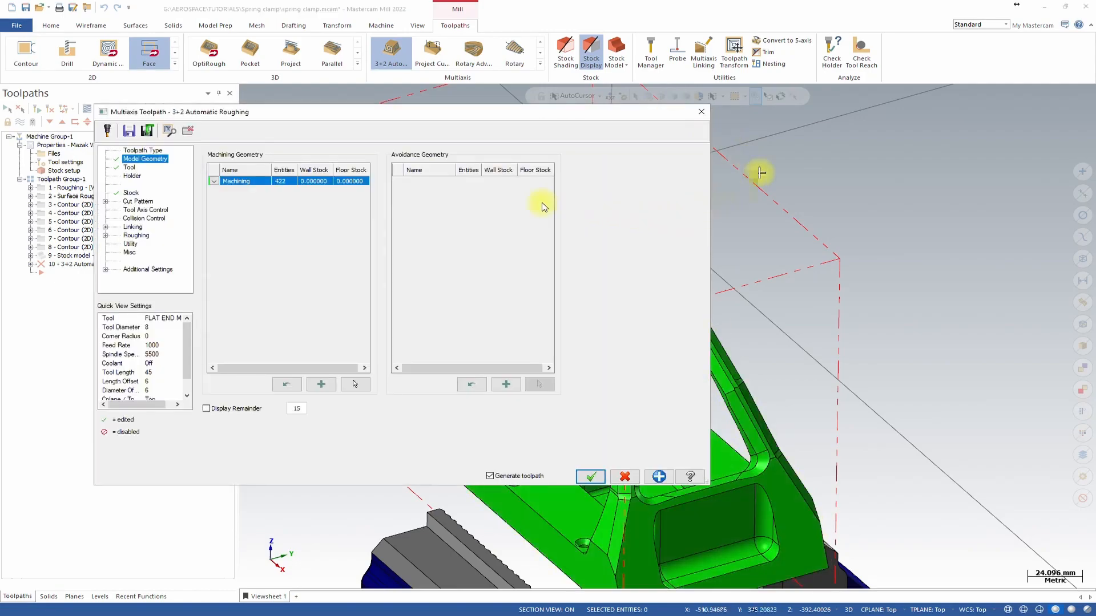
Set the depth step to 2 slices in the cut pattern.
left_click(142, 201)
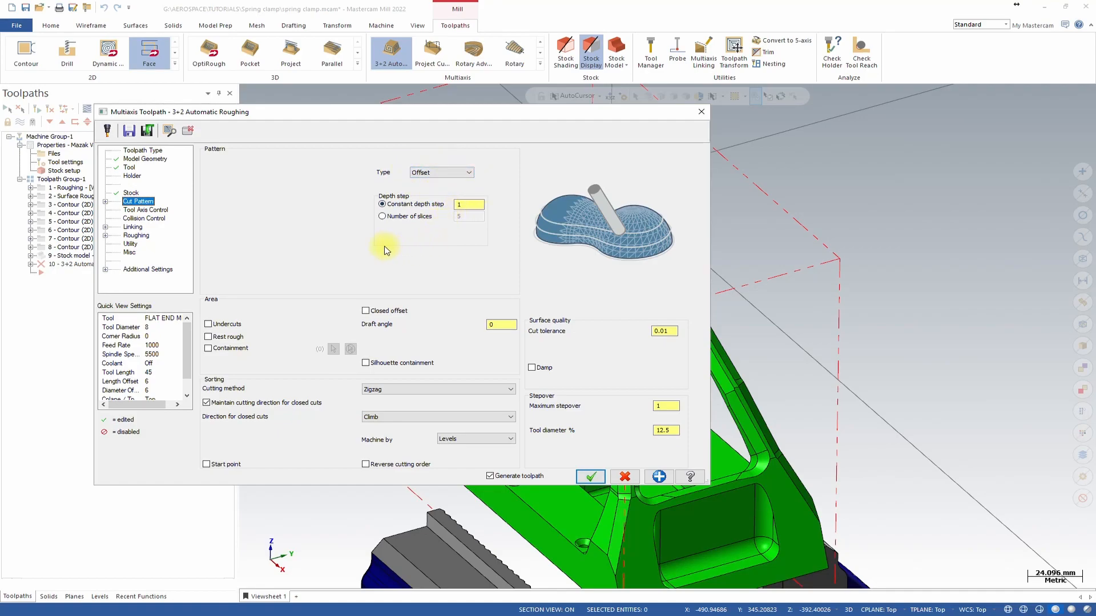
left_click(382, 217)
left_click(460, 216)
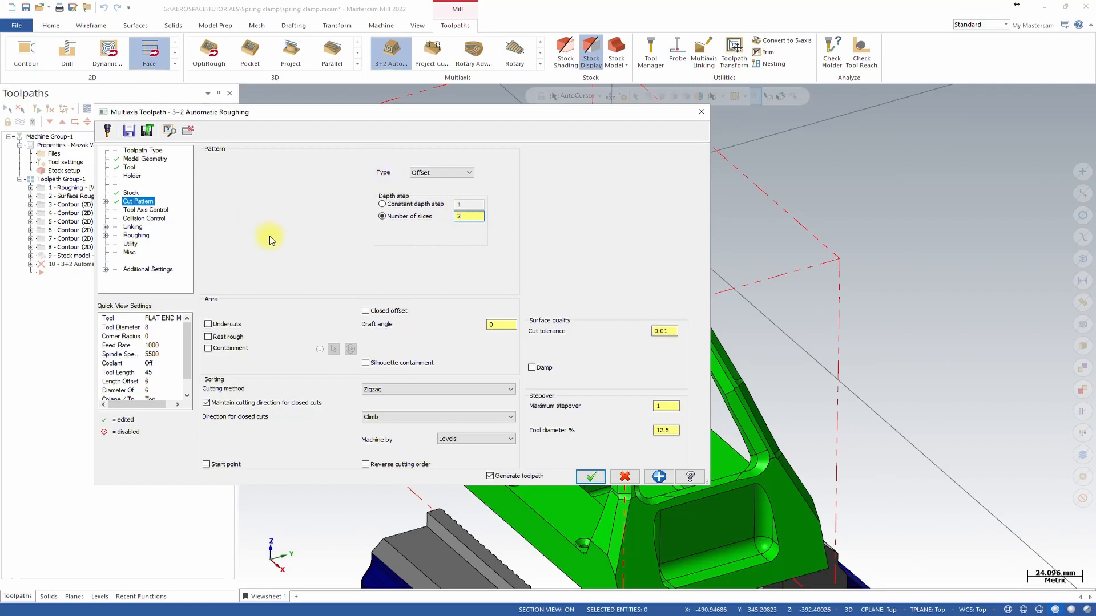
Enable containment and chain the edge loop of the tower's window opening as the boundary.
left_click(228, 354)
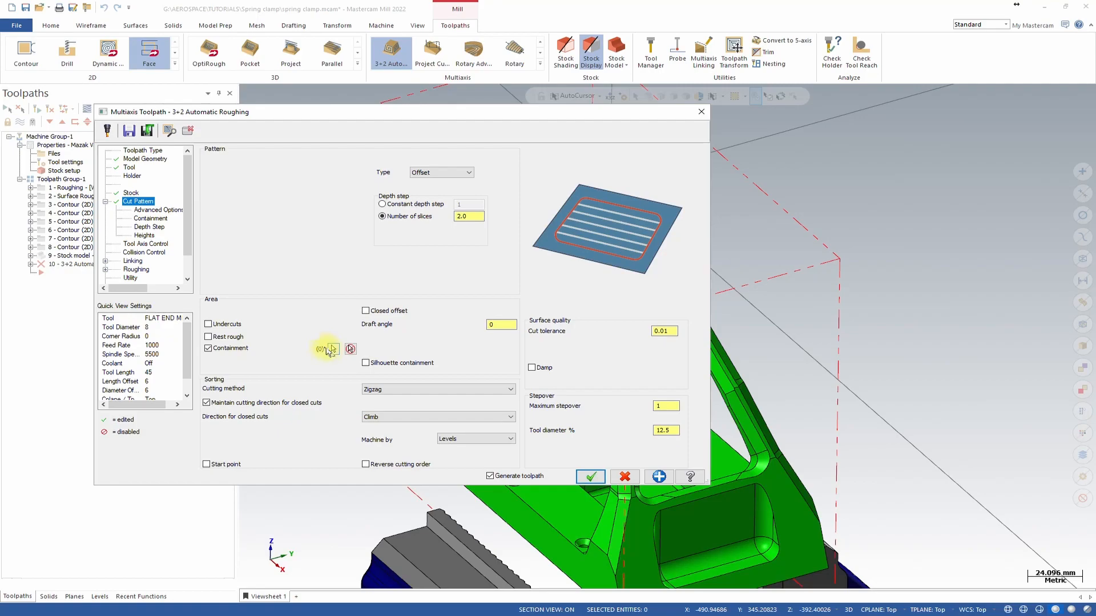
left_click(335, 349)
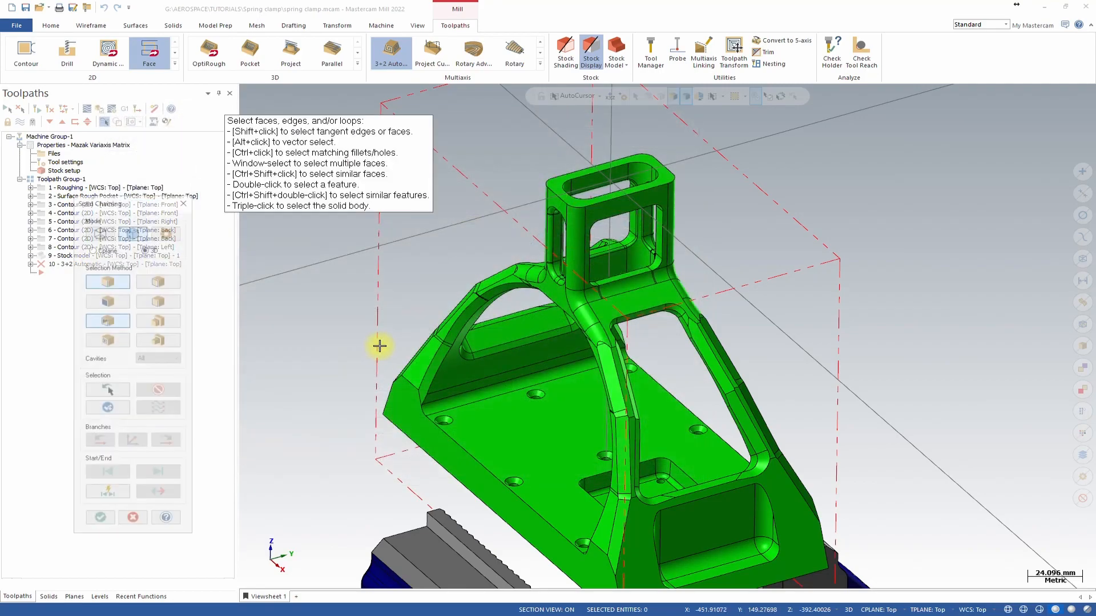
left_click(617, 284)
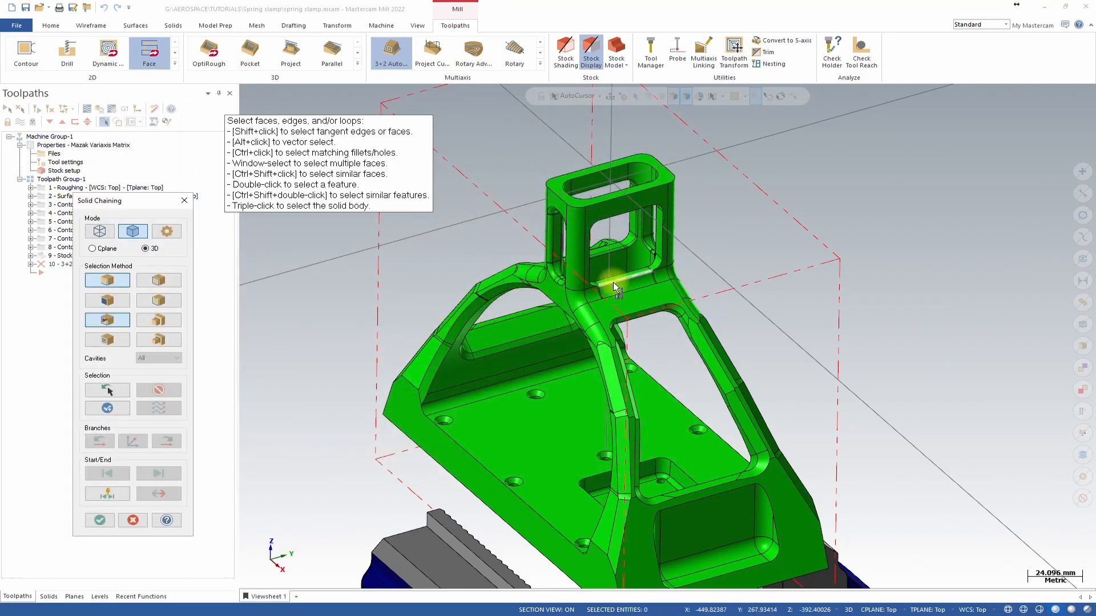
left_click(171, 441)
left_click(172, 442)
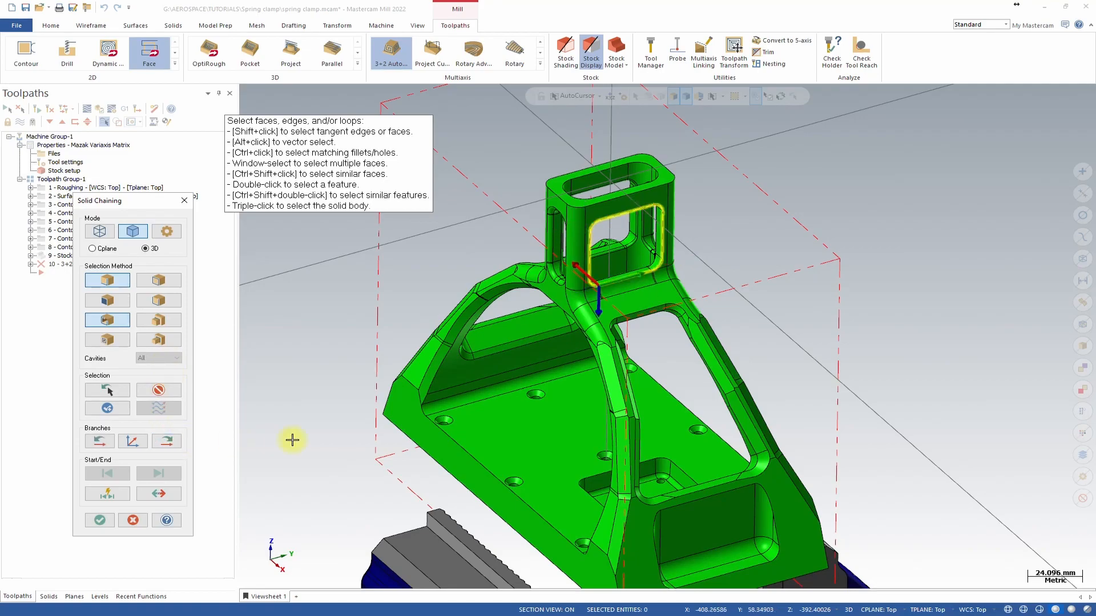
scroll(592, 265, "up", 5)
middle_click_drag(616, 246, 521, 251)
scroll(565, 275, "down", 2)
scroll(606, 293, "down", 3)
scroll(712, 257, "up", 3)
left_click(99, 521)
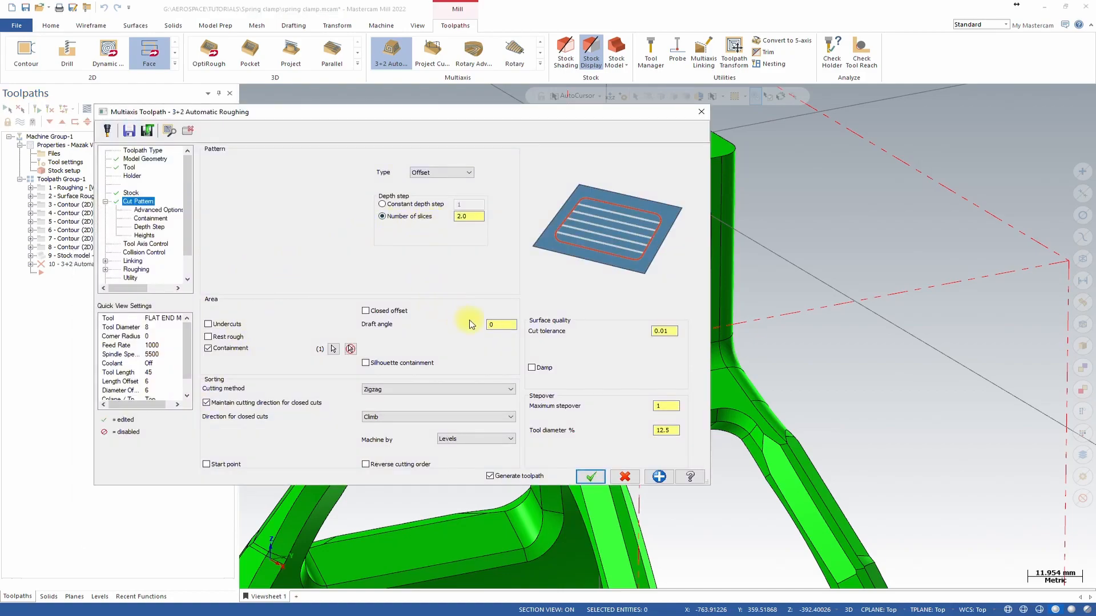
Set the cutting method to One way and the maximum stepover to 3.
left_click(471, 394)
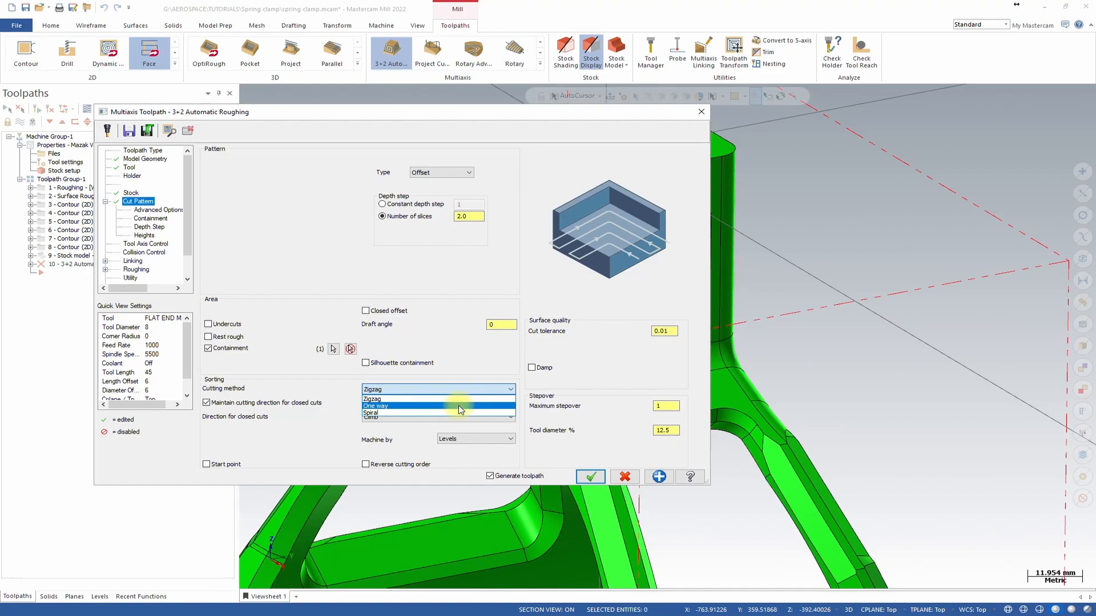
left_click(458, 405)
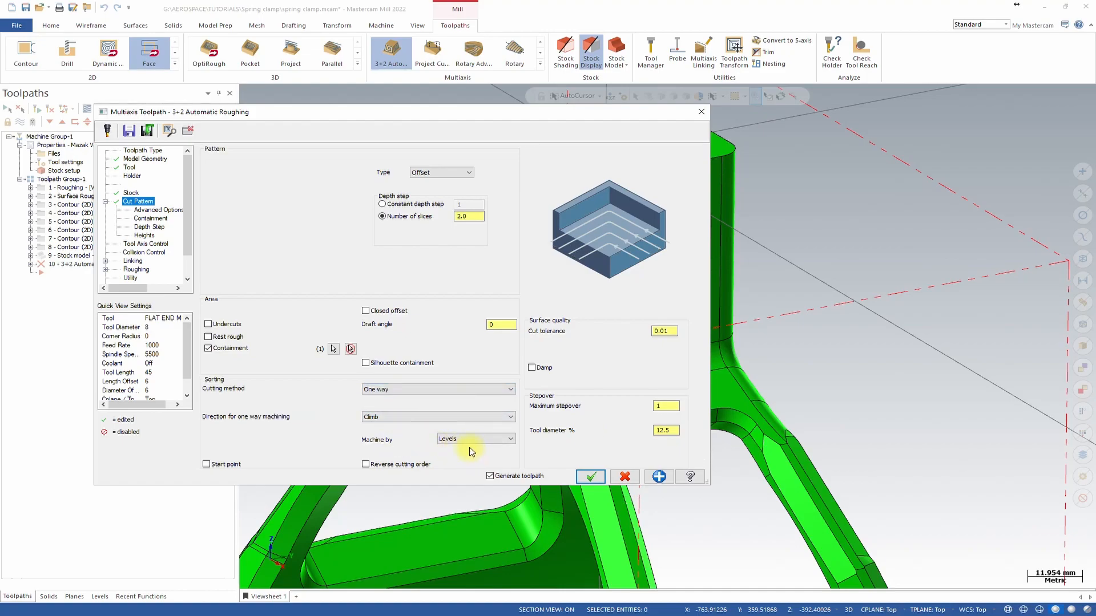
left_click(672, 407)
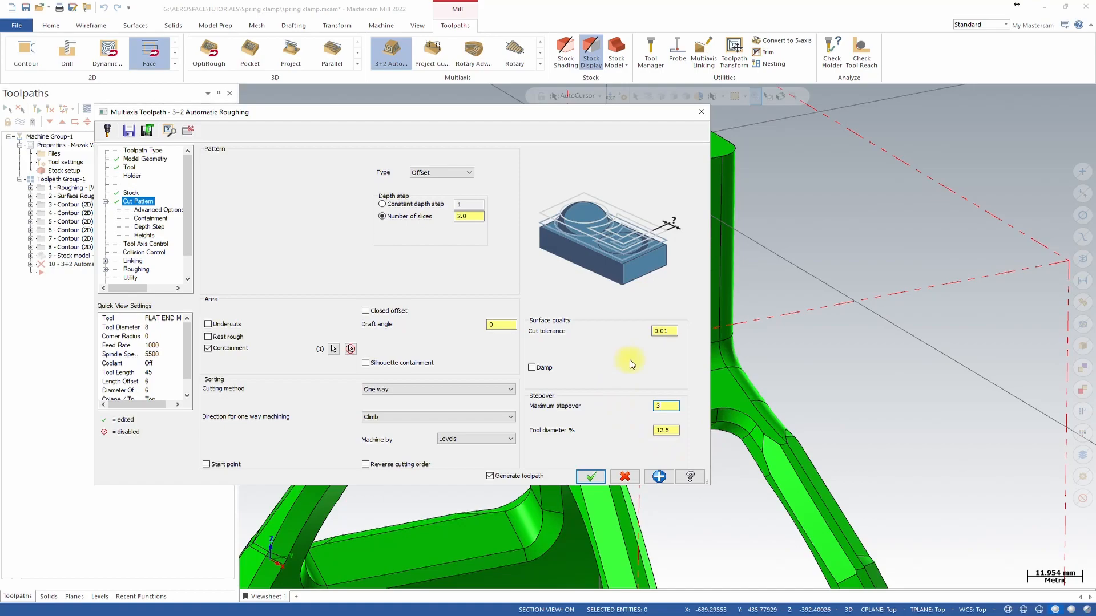
Set the containment offset to Inside.
left_click(145, 159)
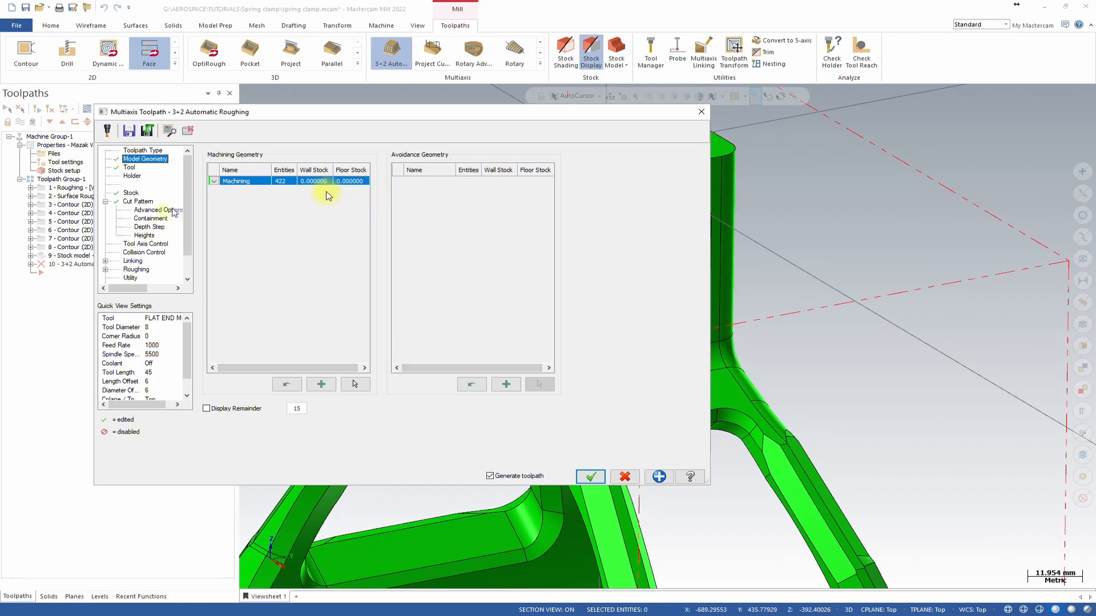
left_click(137, 202)
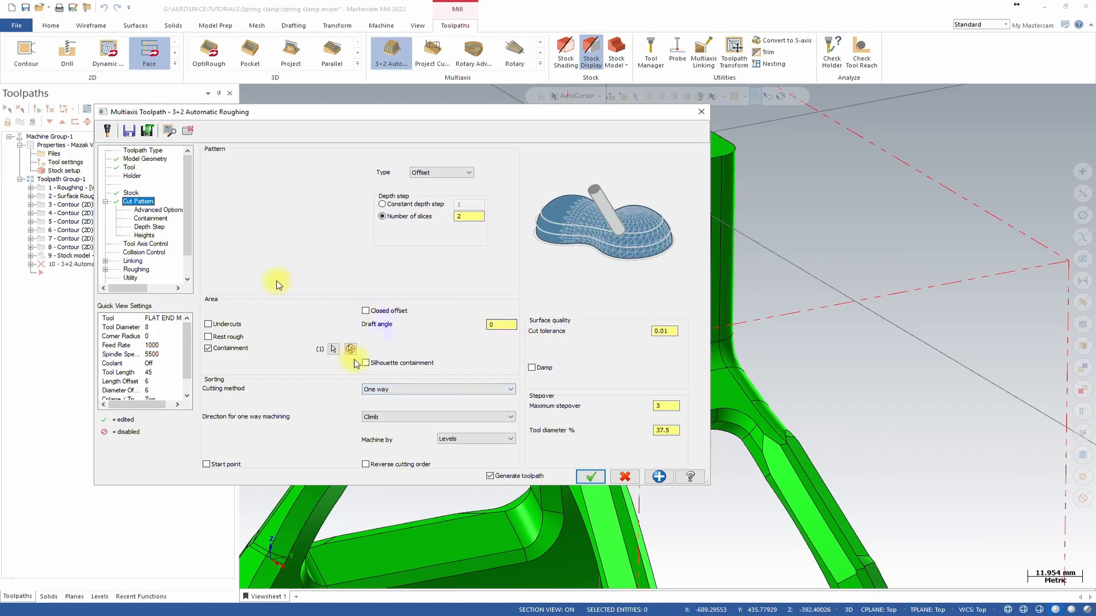
left_click(148, 211)
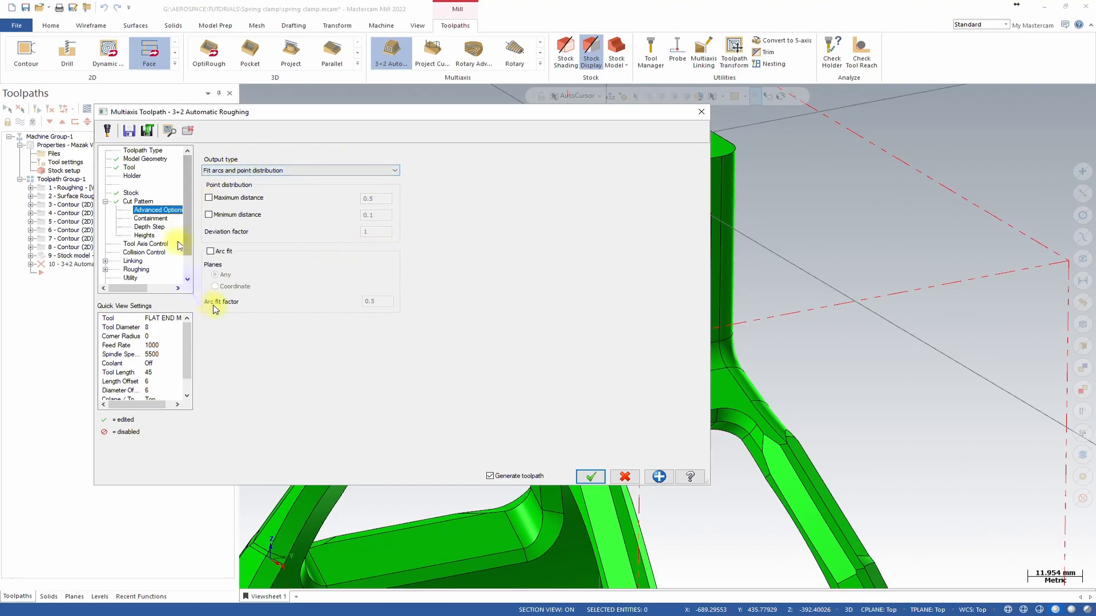
left_click(152, 219)
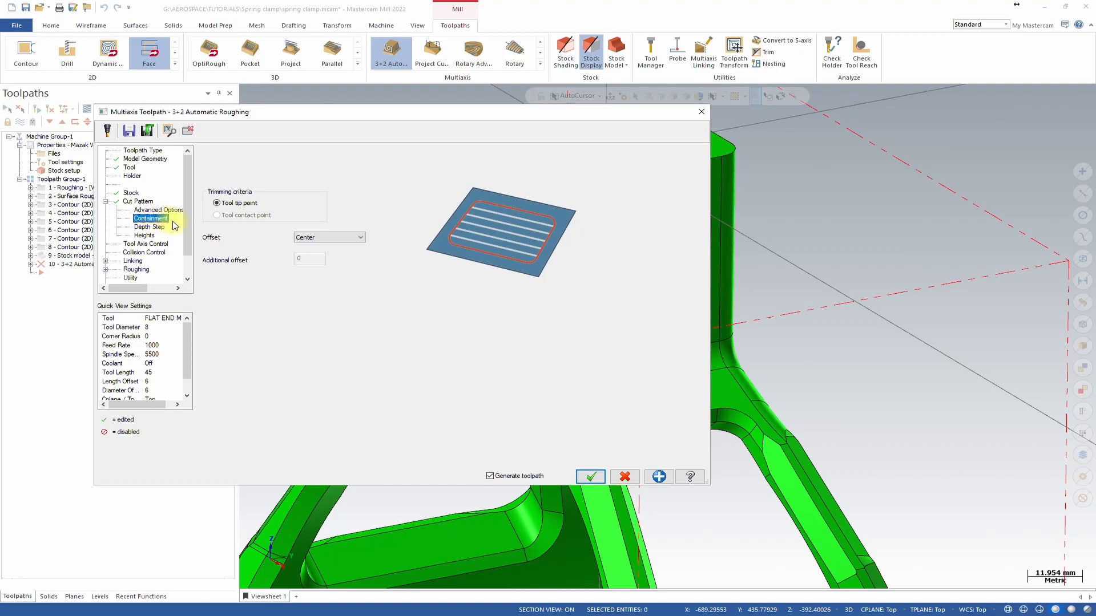
left_click(319, 239)
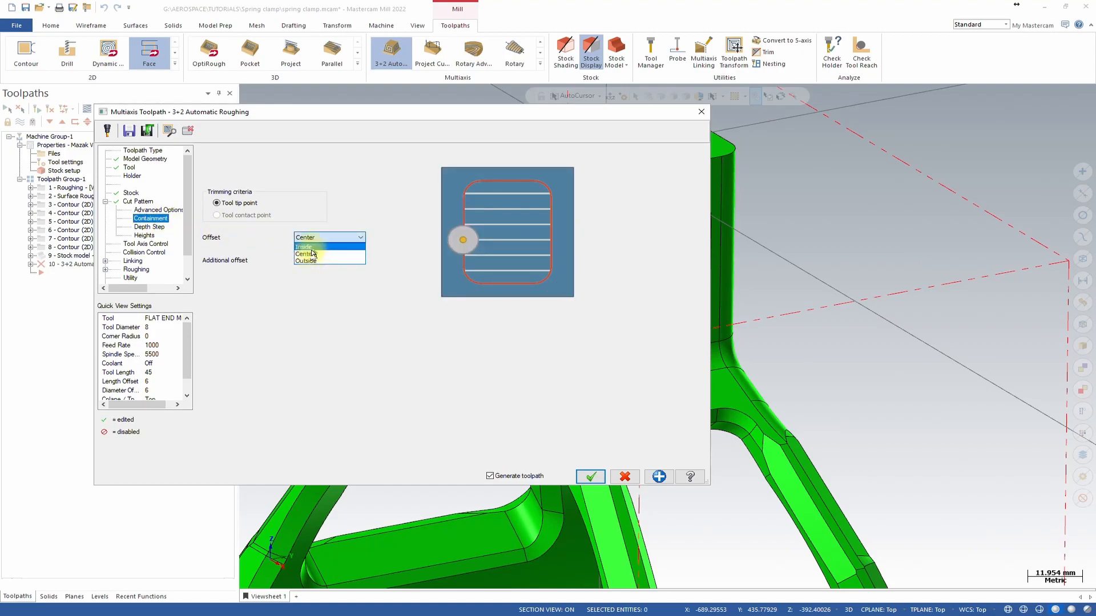
left_click(313, 263)
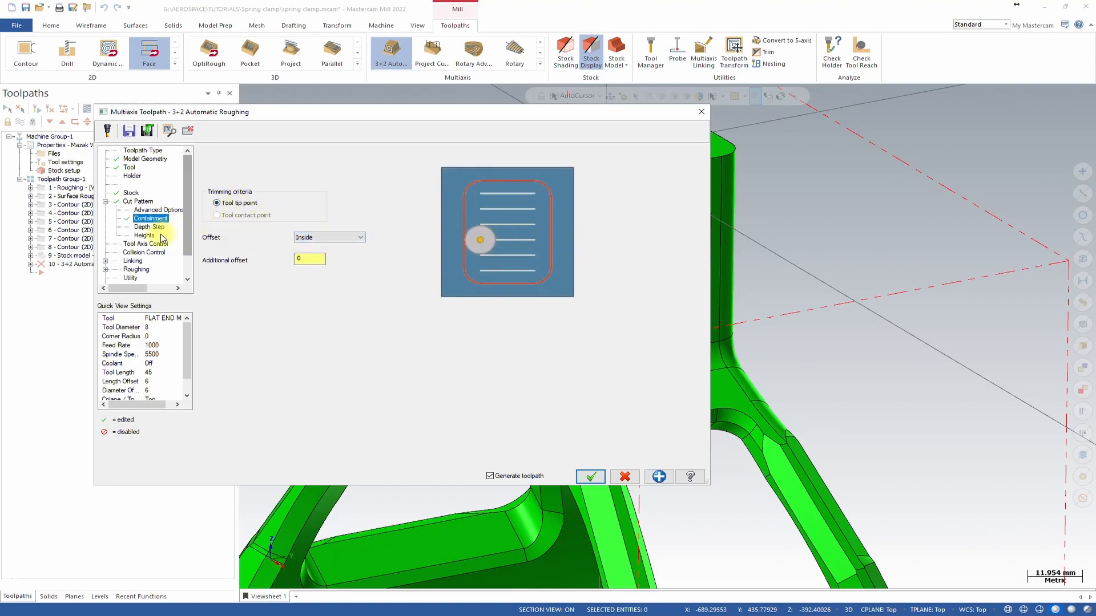
left_click(320, 237)
left_click(318, 253)
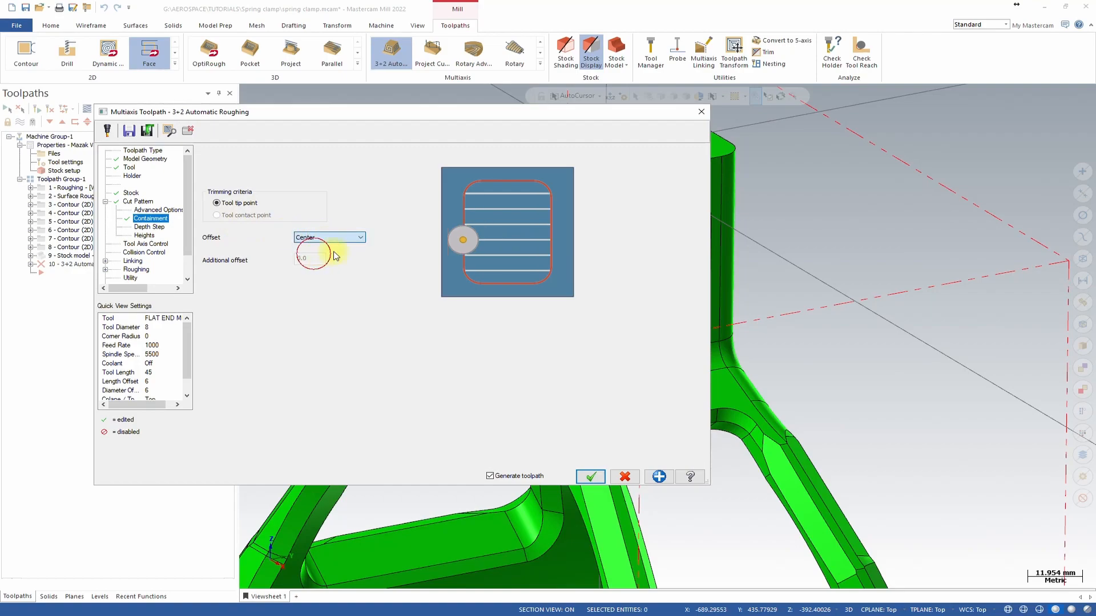
left_click(348, 240)
left_click(343, 245)
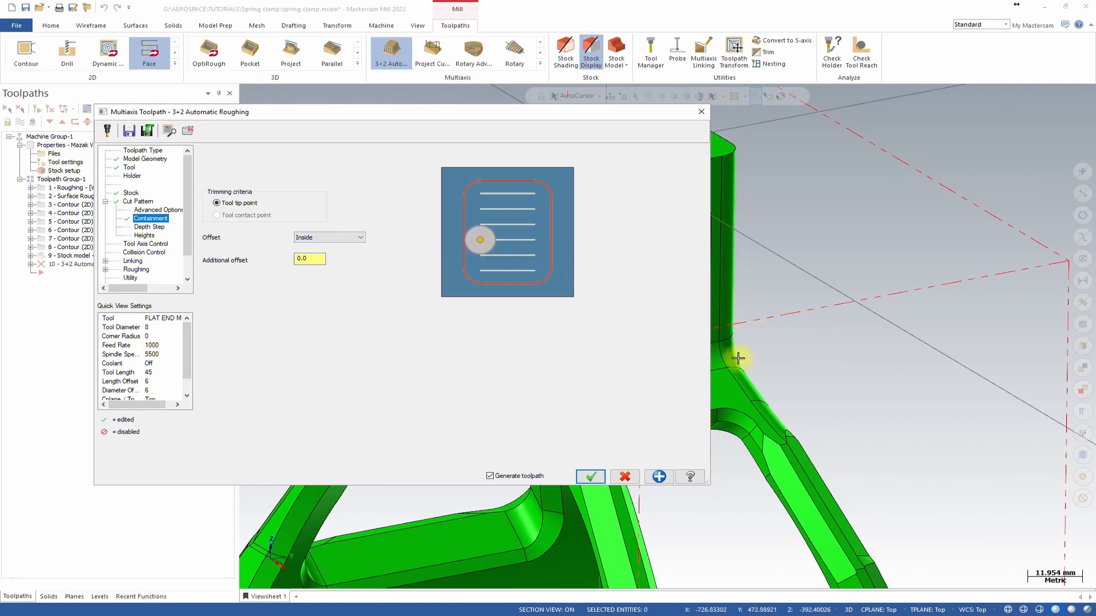
Switch the tool axis control mode from Automatic to Manual.
left_click(150, 227)
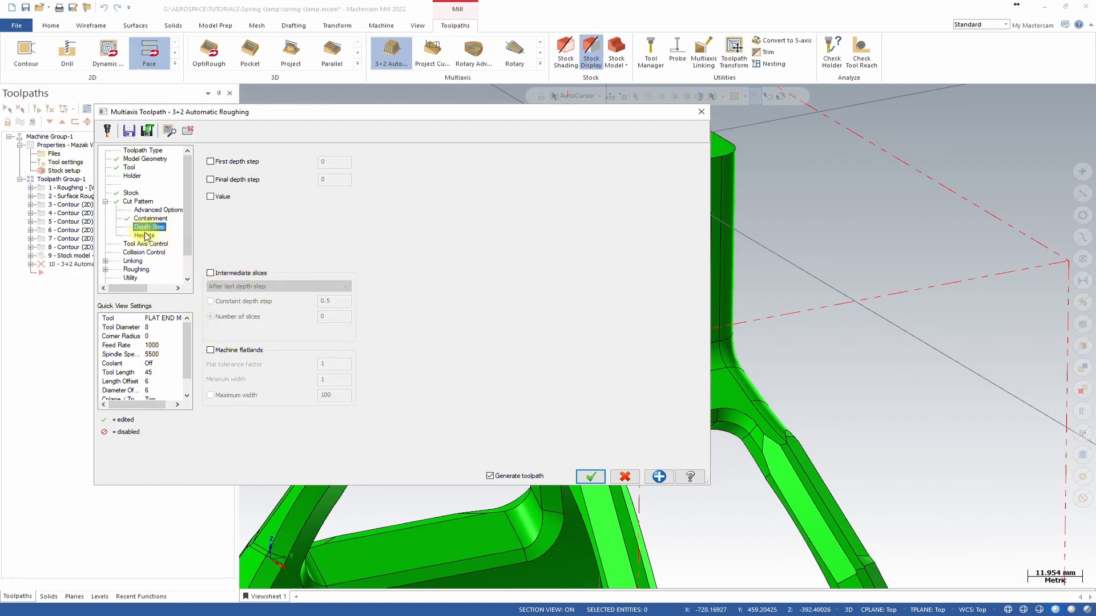
left_click(146, 236)
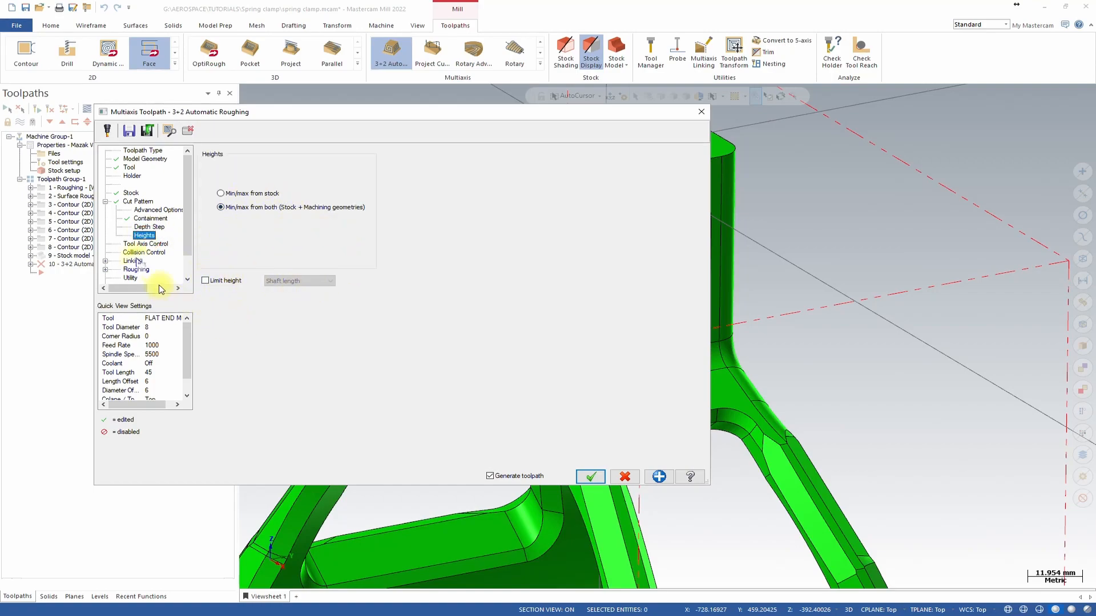
left_click(145, 244)
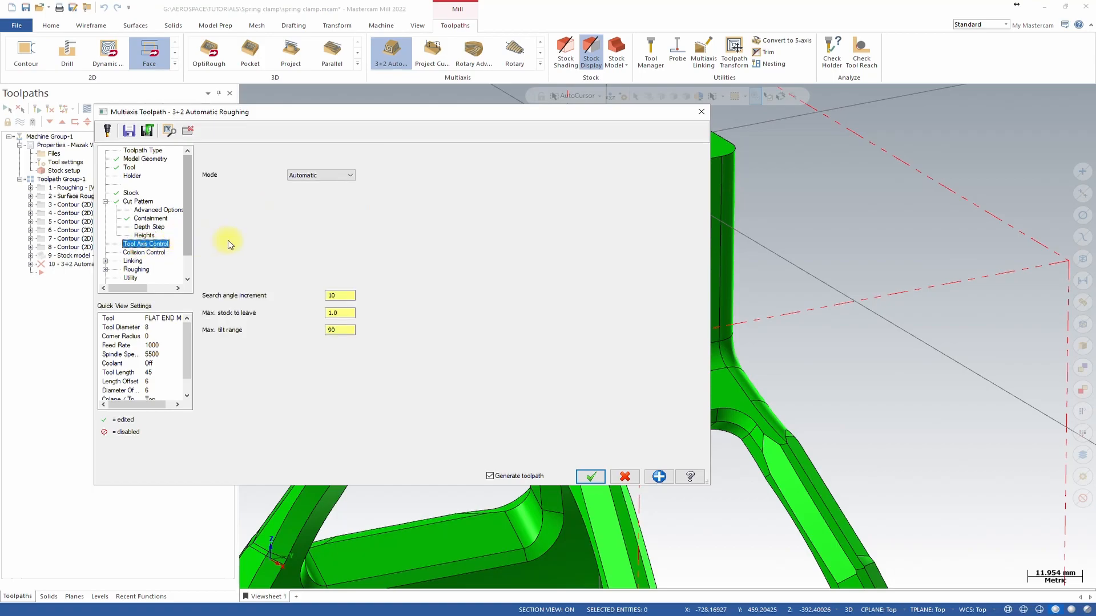
left_click(340, 177)
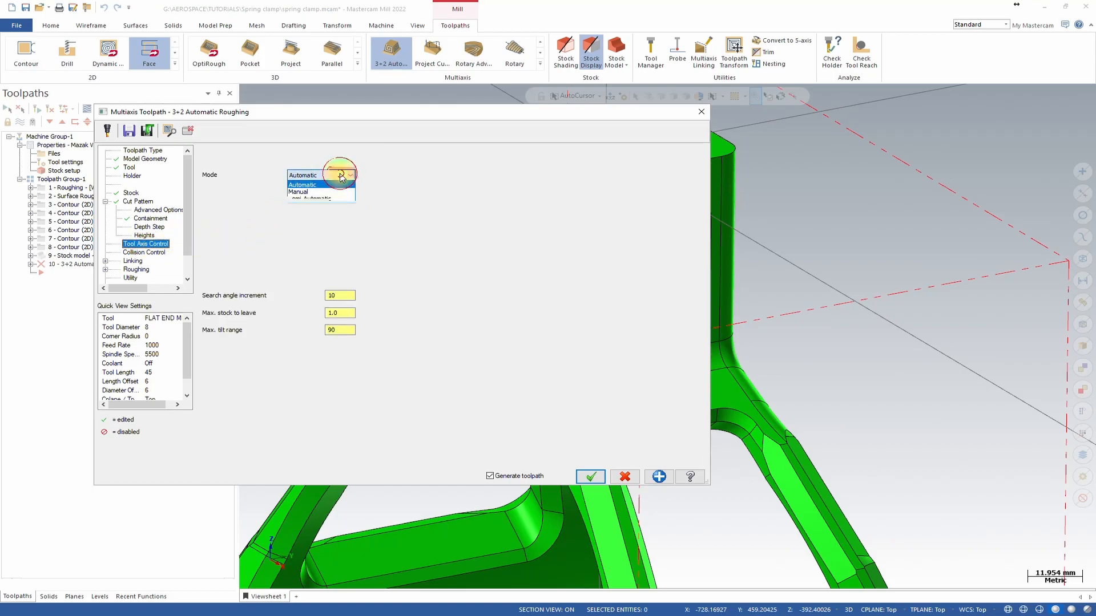
left_click(335, 177)
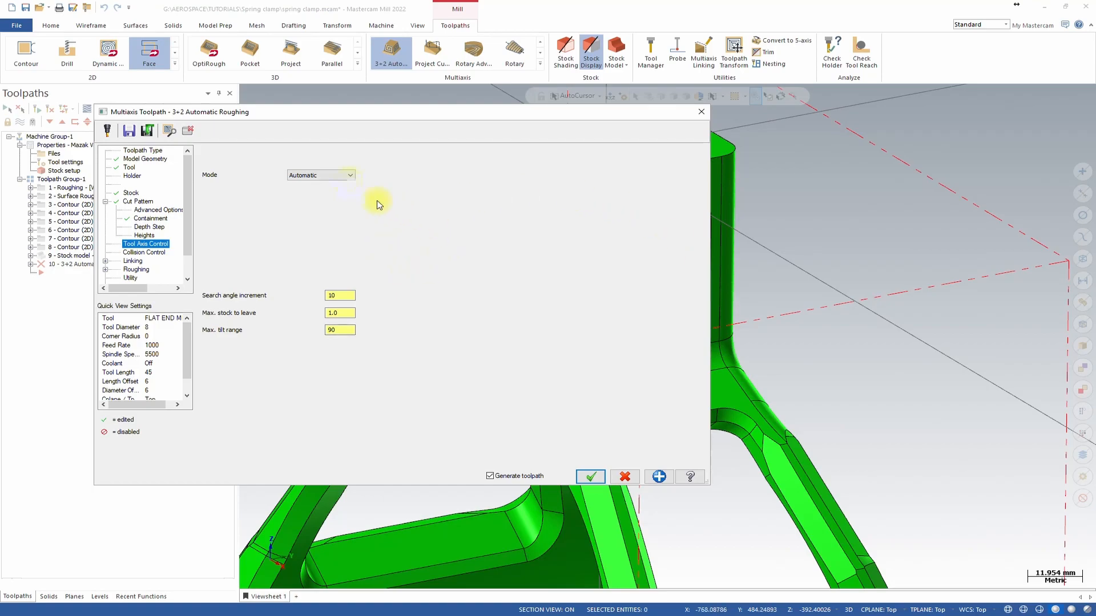
left_click(351, 176)
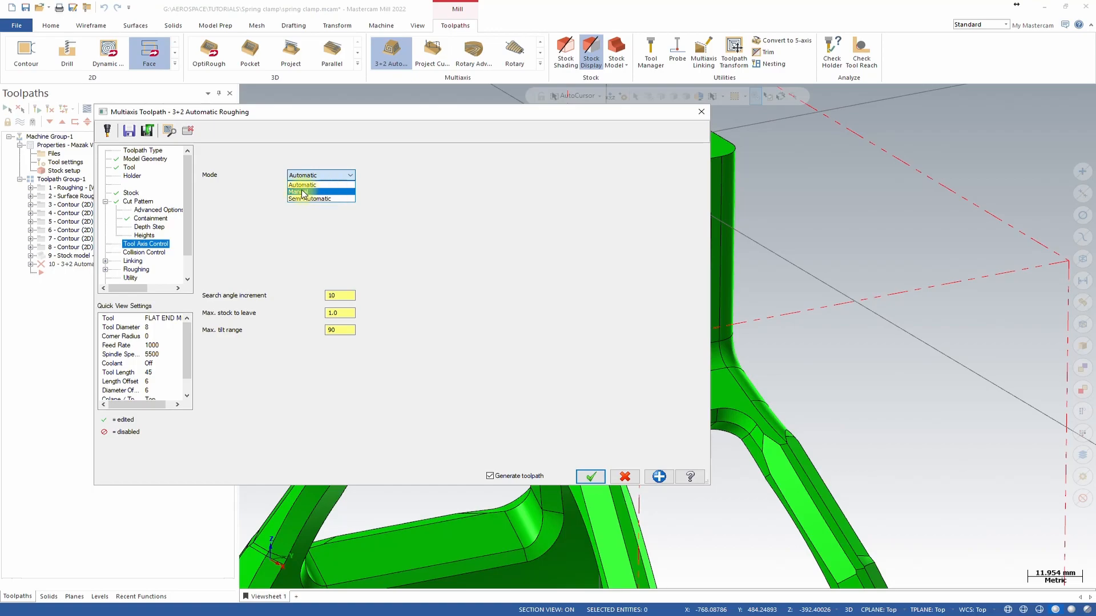
left_click(307, 194)
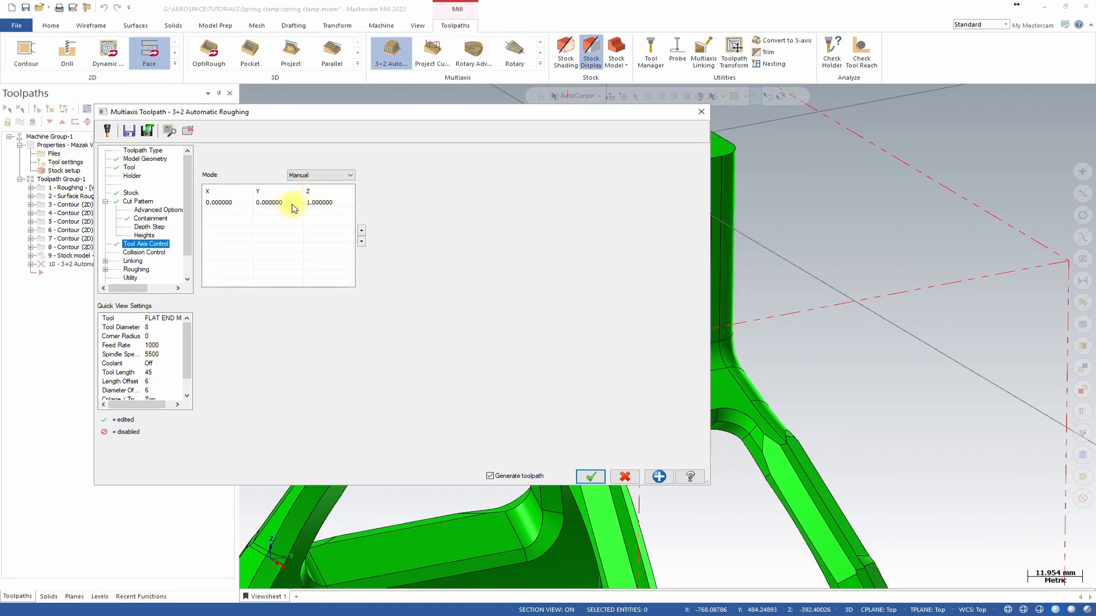
Add a second tool axis row and set the first axis from the Side view plane (1, 0, 0).
right_click(240, 207)
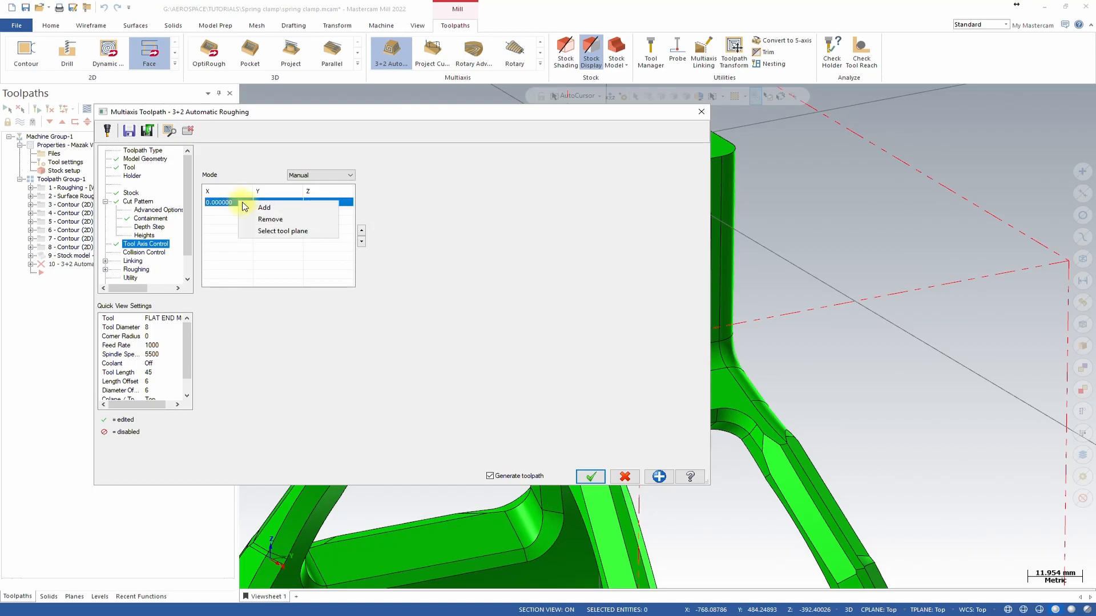
left_click(261, 209)
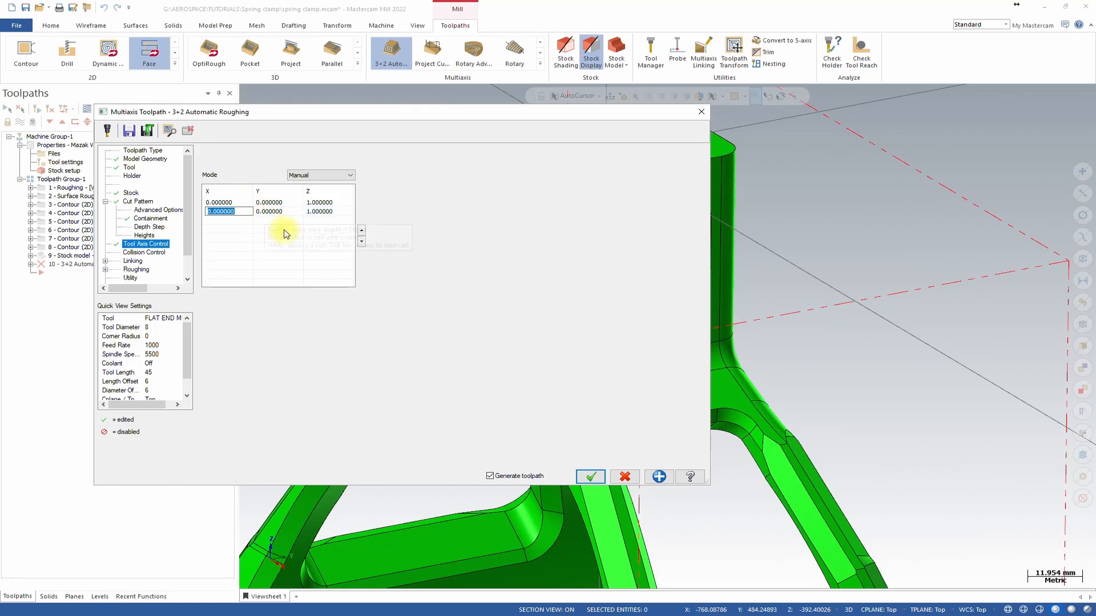
right_click(242, 202)
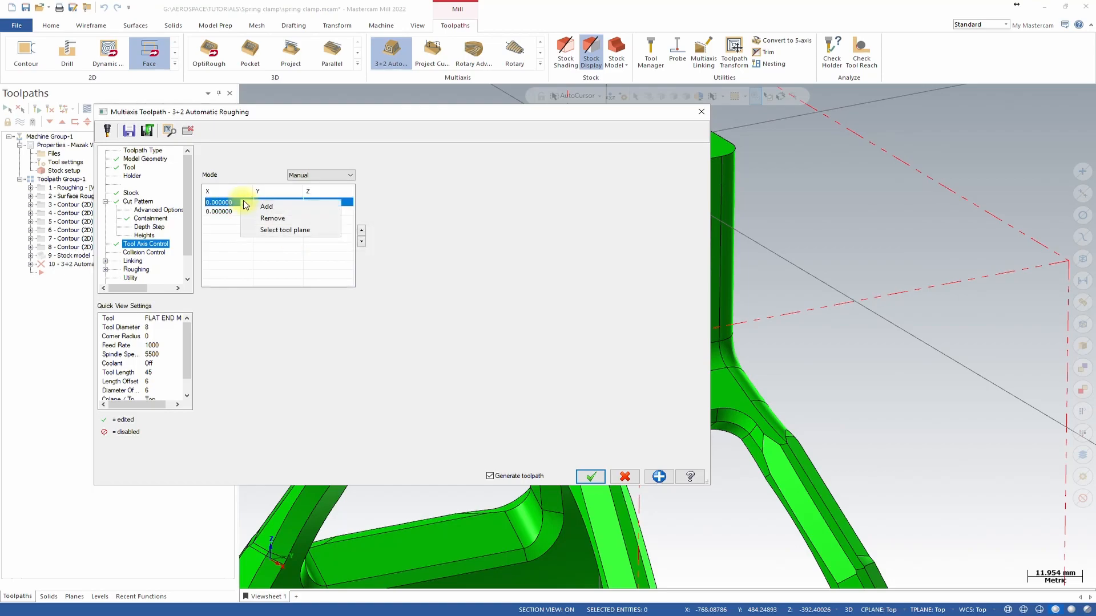
left_click(287, 229)
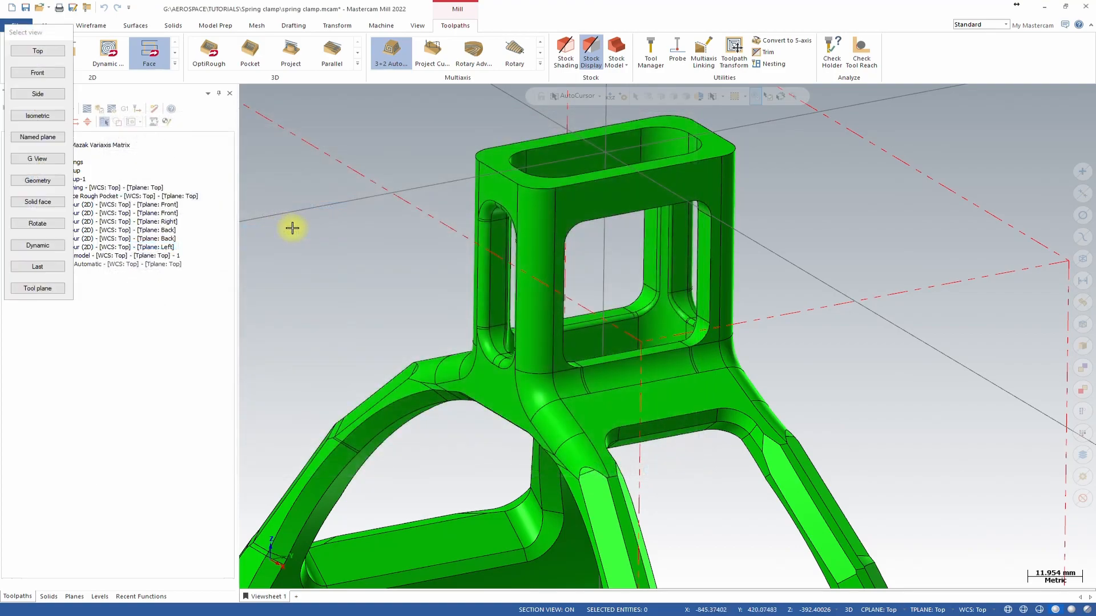
left_click(48, 98)
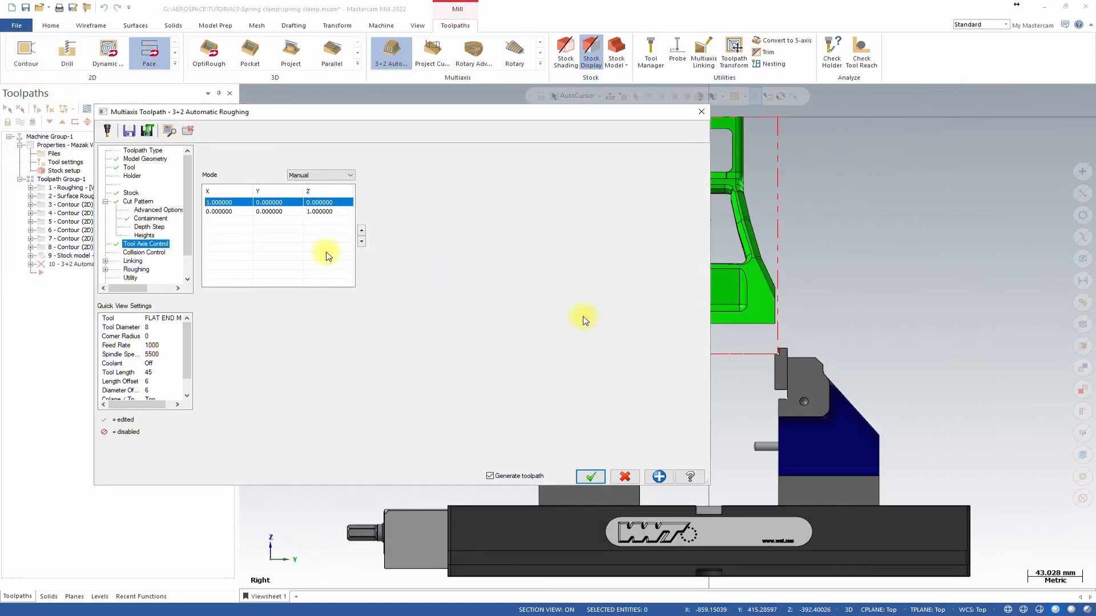
Set the second tool axis from the named Left plane (-1, 0, 0).
right_click(226, 213)
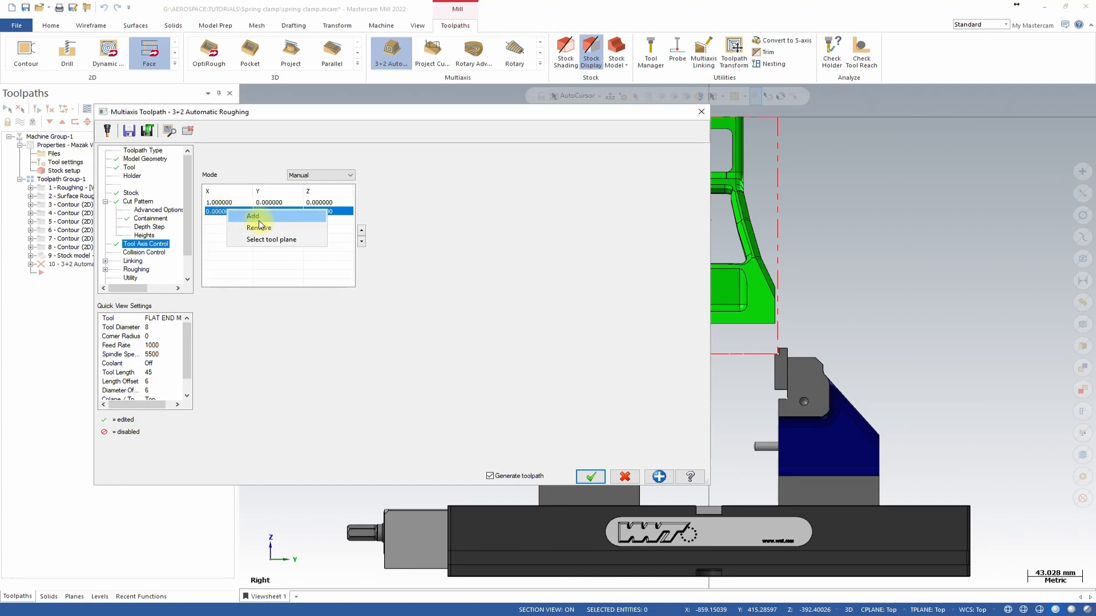
left_click(266, 239)
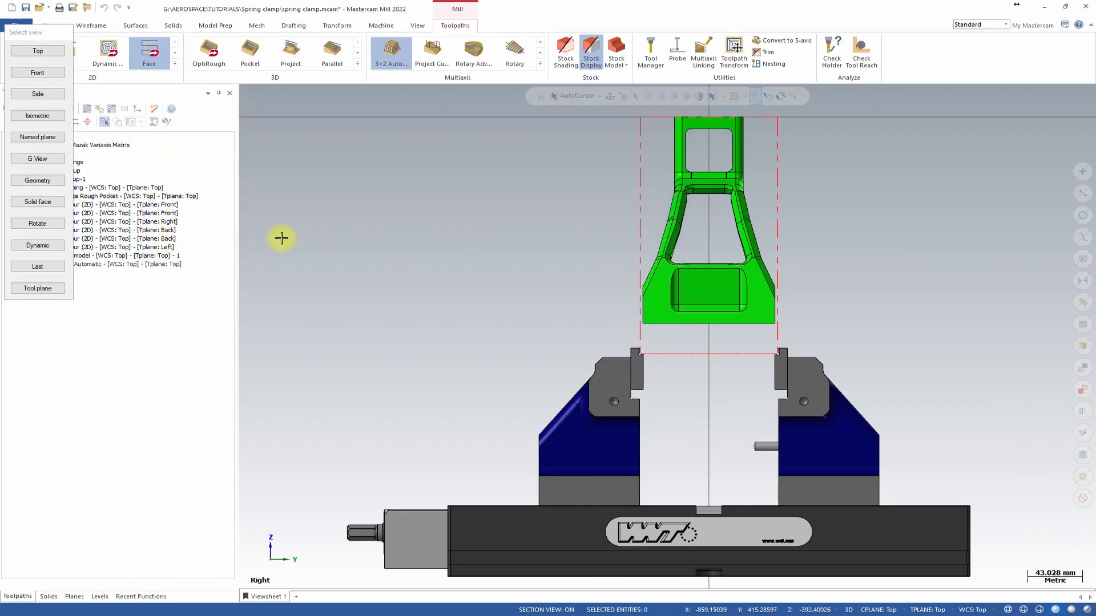
left_click(49, 142)
left_click(41, 227)
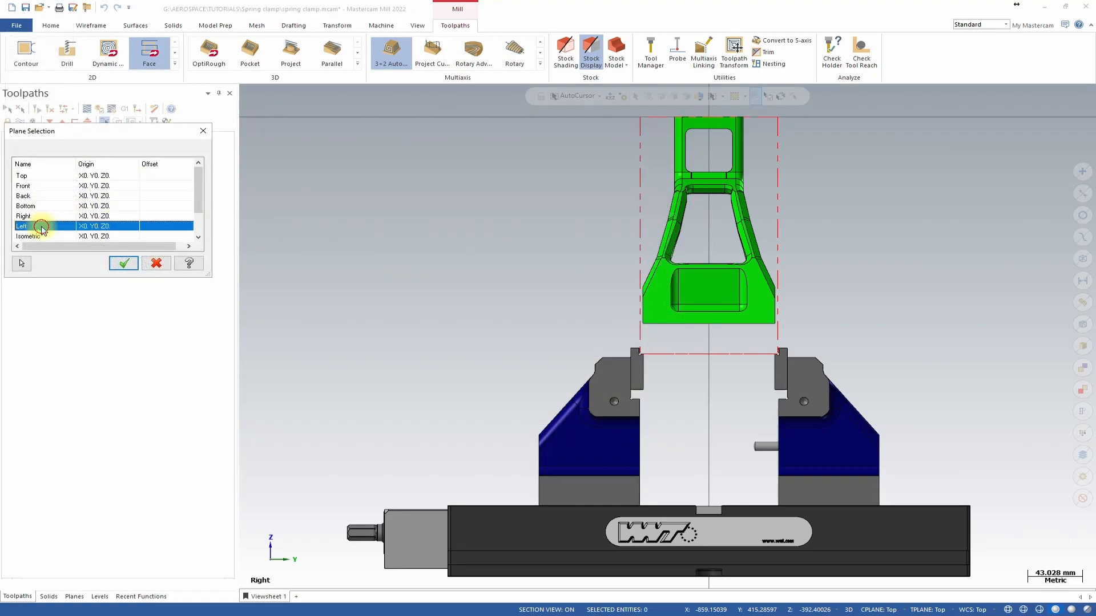
left_click(123, 264)
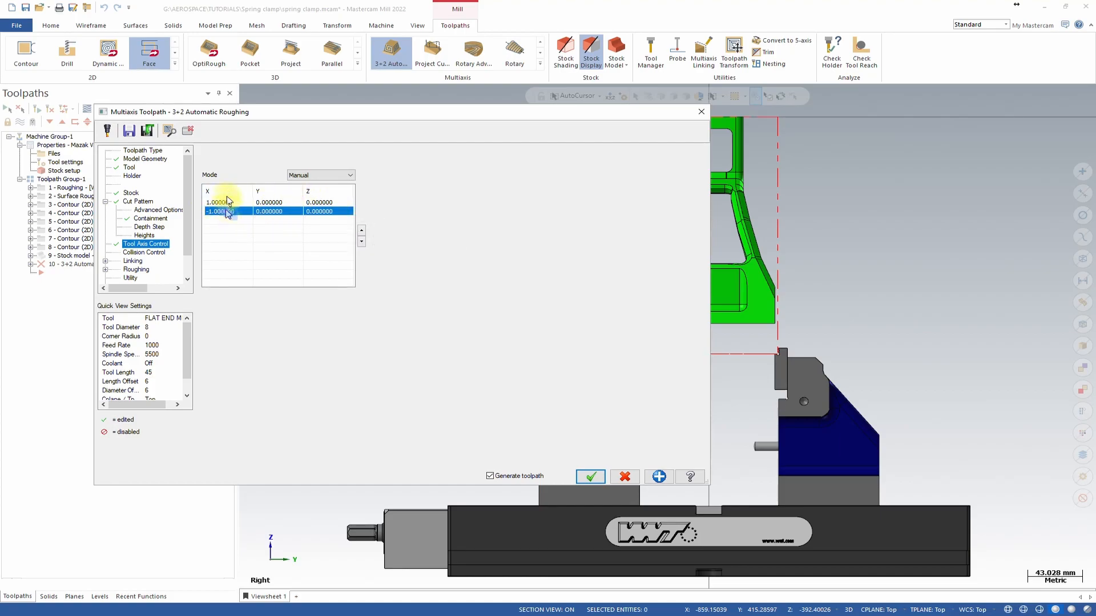
Enable collision checking against machining geometries and against in-process stock.
left_click(142, 253)
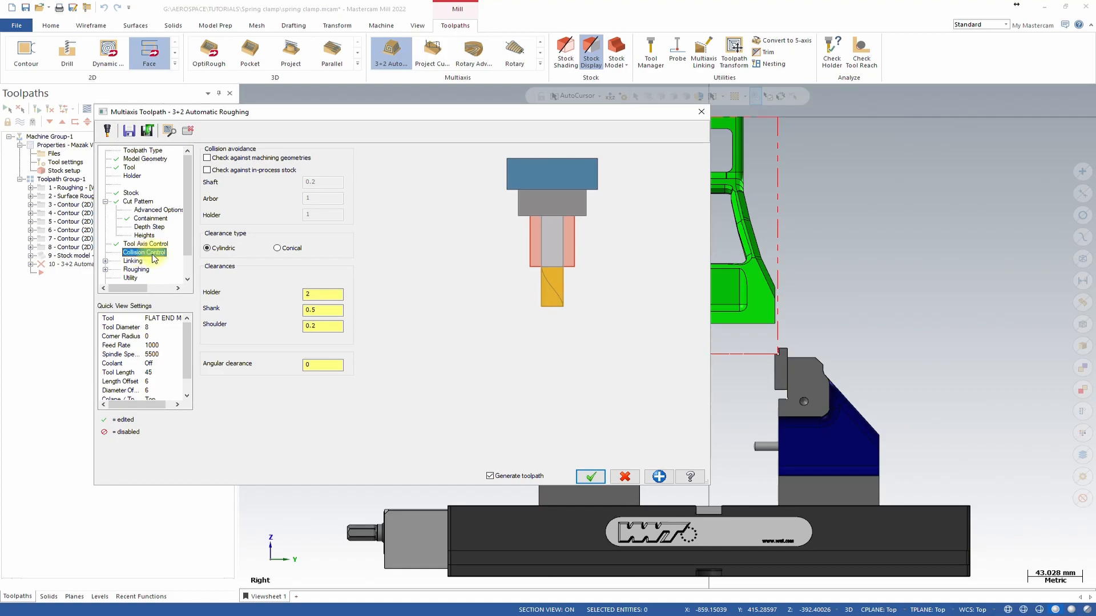
left_click(206, 157)
left_click(207, 169)
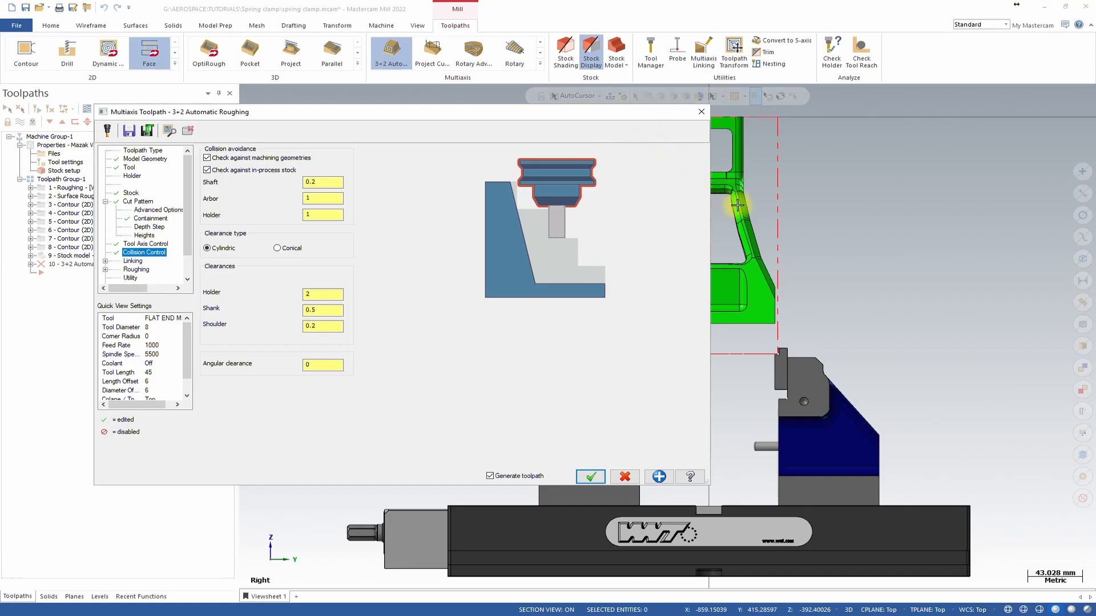
Set the linking clearance height to 20 and the clearance direction to Machining direction.
left_click(134, 262)
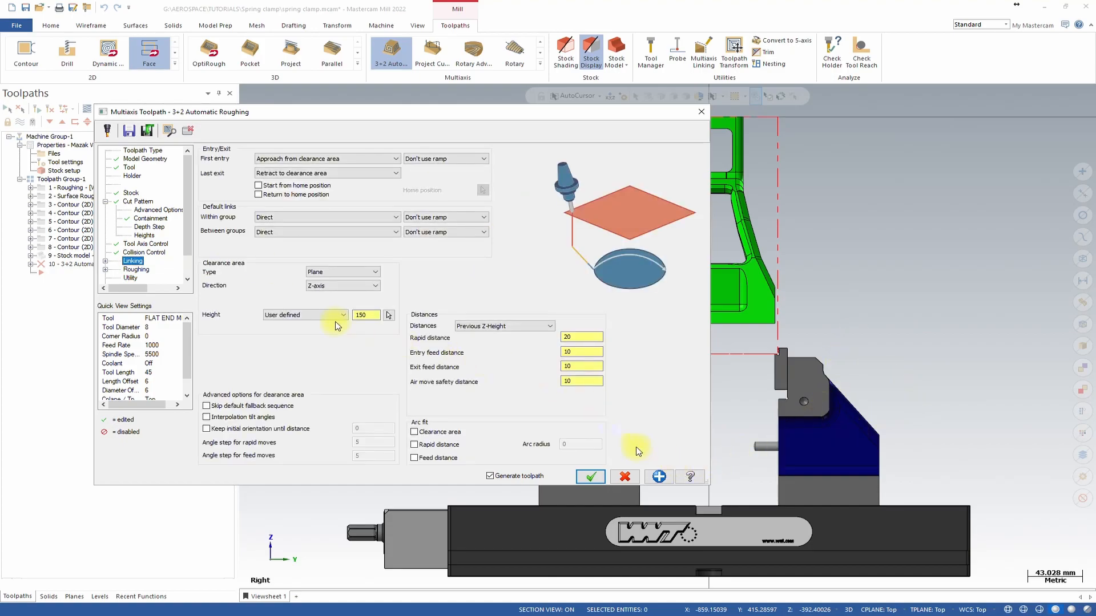
left_click_drag(369, 315, 336, 322)
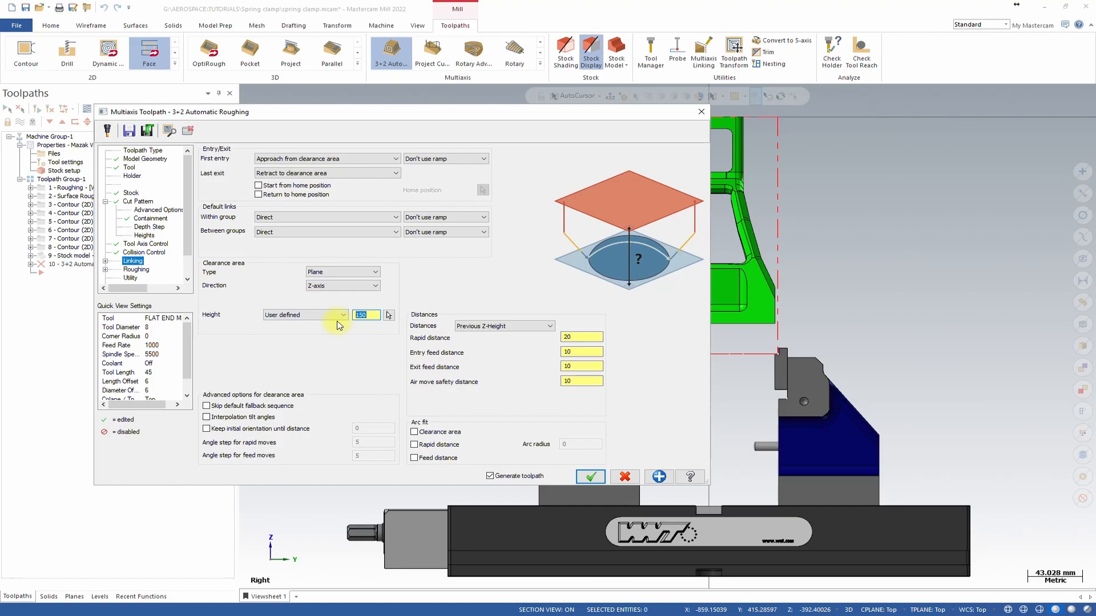
type("20")
left_click(342, 285)
left_click(342, 324)
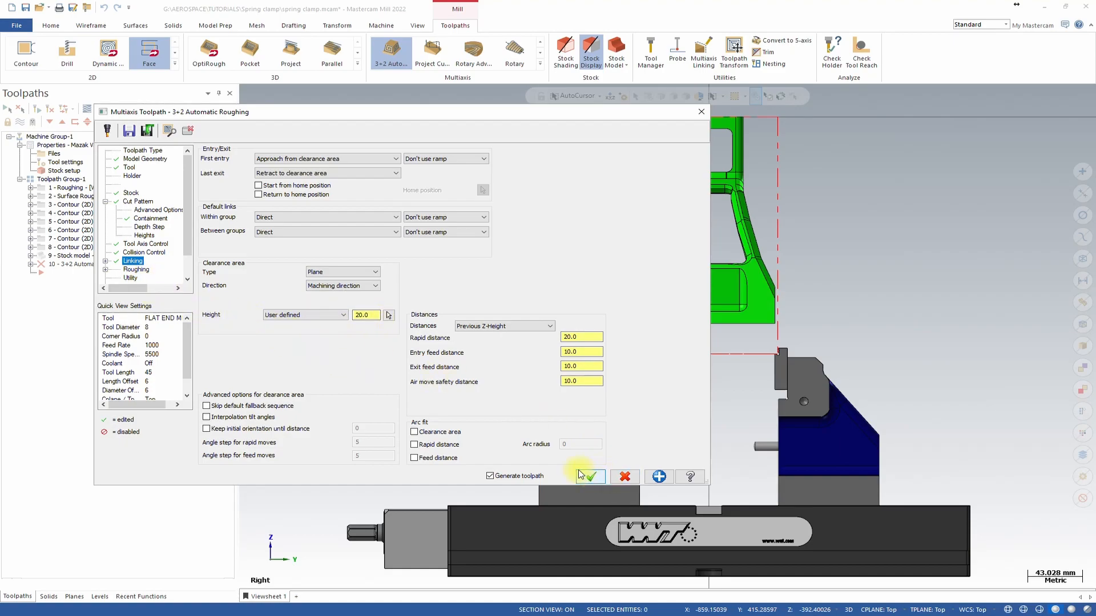
Review the Planes settings of the 3+2 Automatic Roughing toolpath and accept it.
scroll(158, 247, "down", 1)
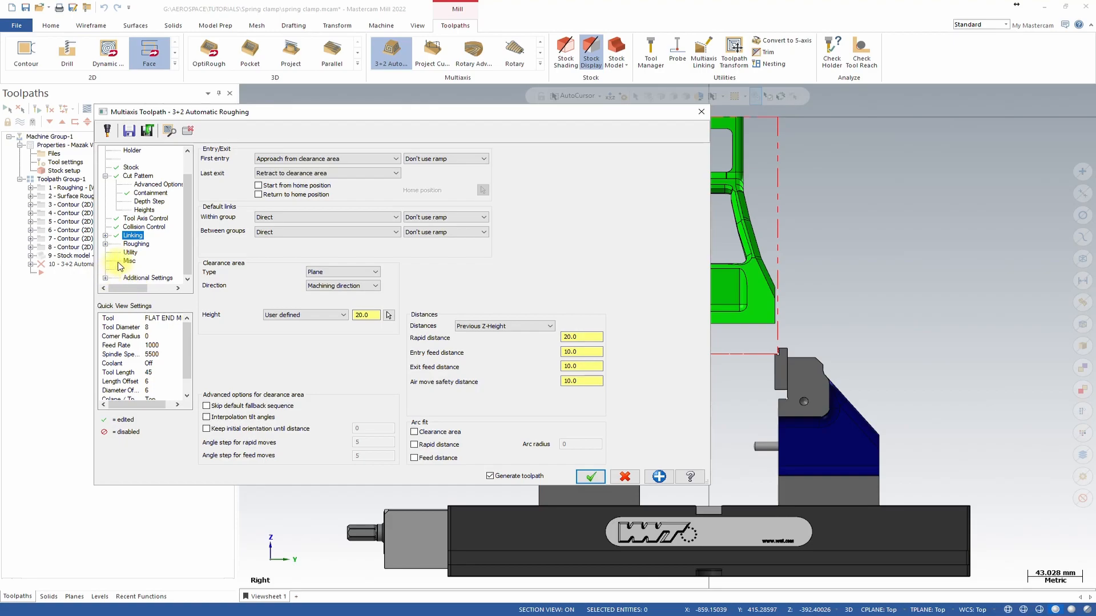
left_click(105, 278)
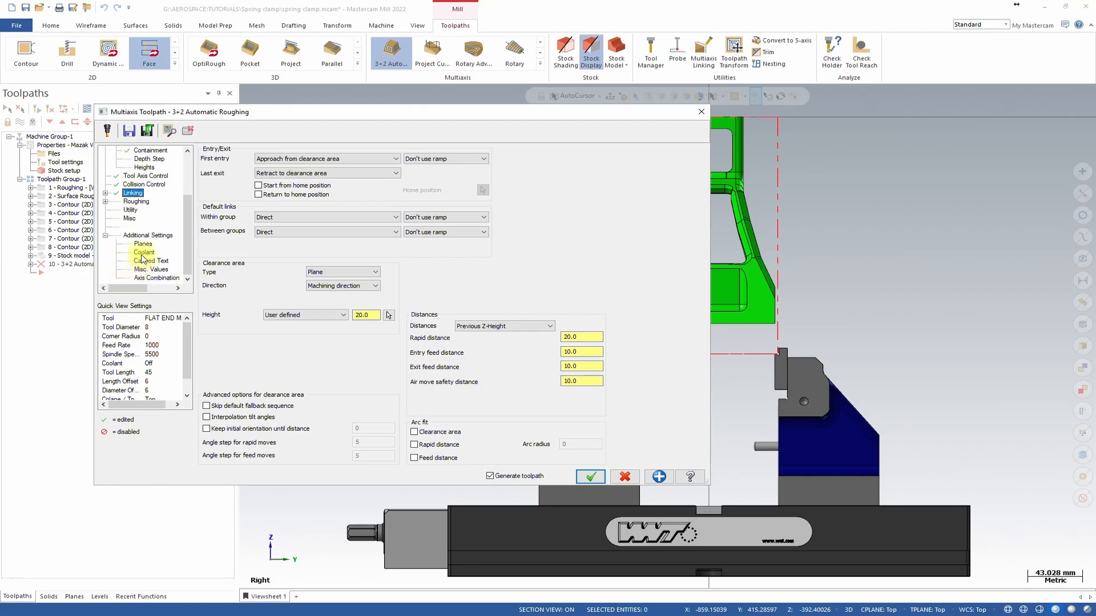
left_click(143, 244)
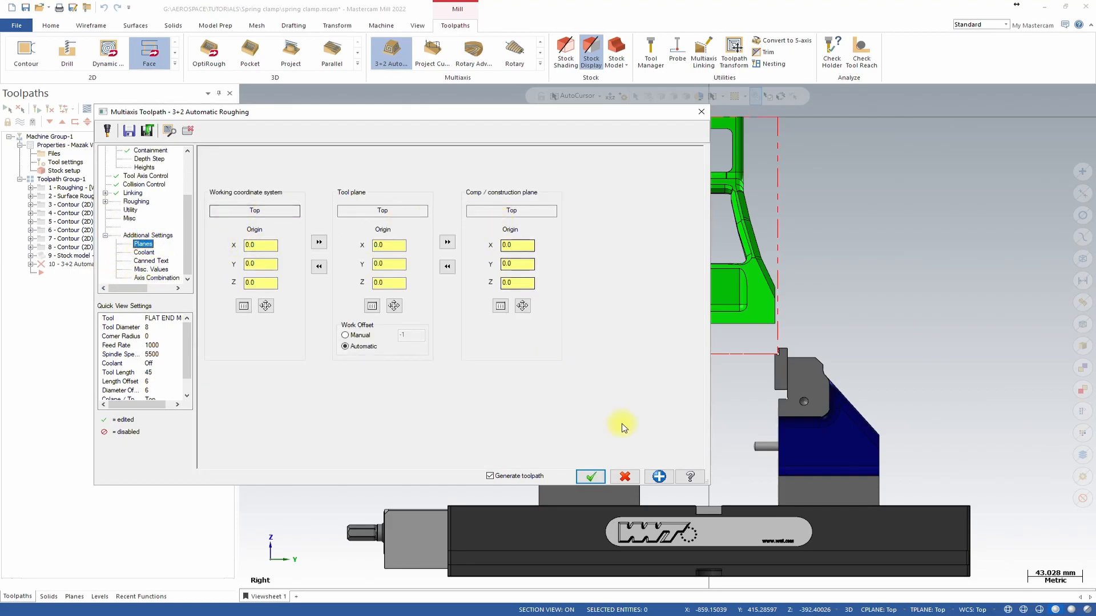
left_click(592, 476)
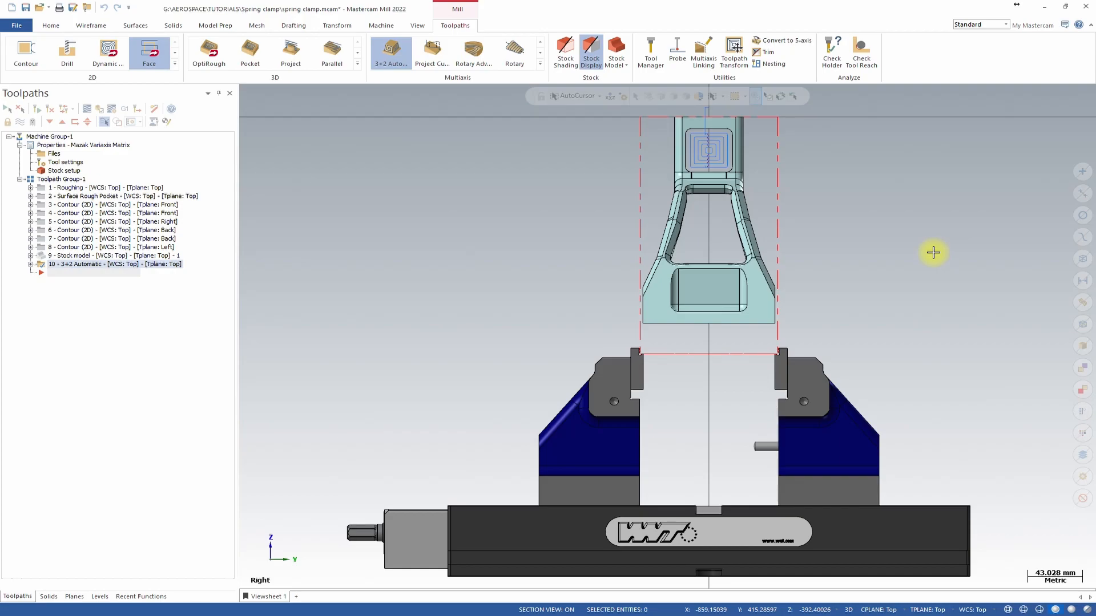
Inspect the generated 3+2 roughing toolpath around the part's upper window from several angles.
middle_click_drag(871, 259, 701, 277)
scroll(838, 272, "up", 6)
middle_click_drag(614, 220, 623, 130)
scroll(558, 228, "down", 3)
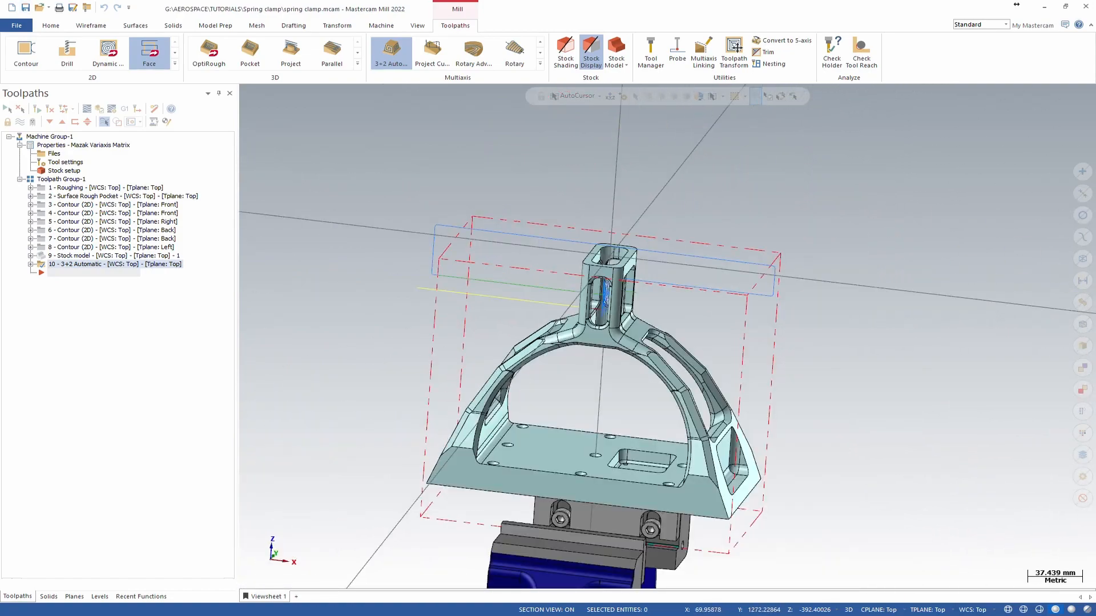
middle_click_drag(722, 320, 697, 320)
scroll(643, 308, "up", 5)
scroll(679, 313, "up", 5)
middle_click_drag(619, 298, 632, 158, "shift")
scroll(696, 208, "down", 3)
middle_click_drag(697, 208, 721, 238)
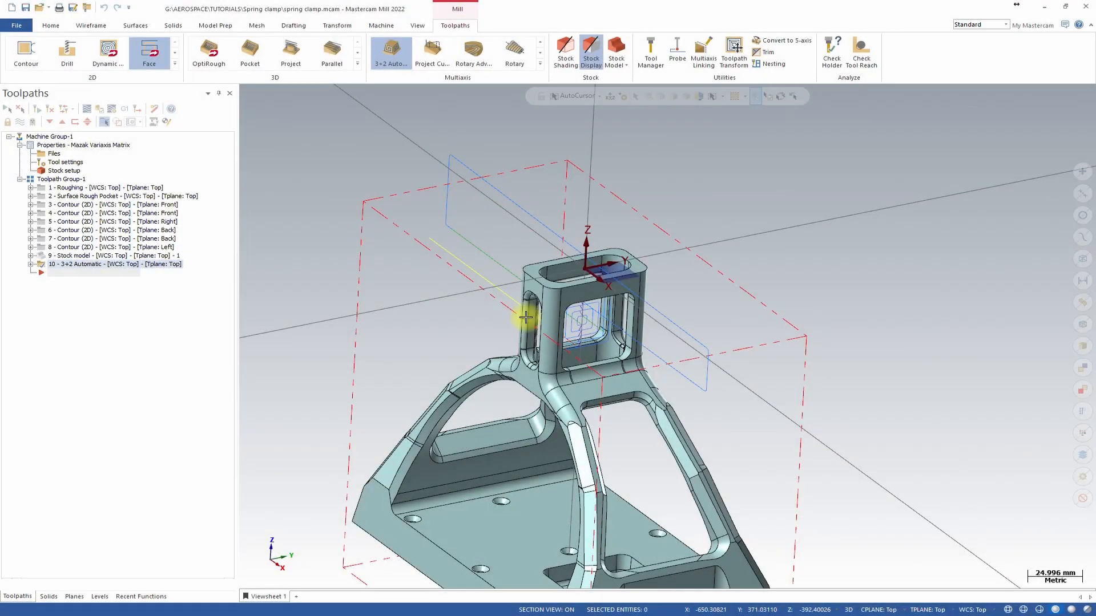
scroll(616, 255, "up", 6)
middle_click_drag(599, 278, 643, 244)
scroll(634, 220, "down", 3)
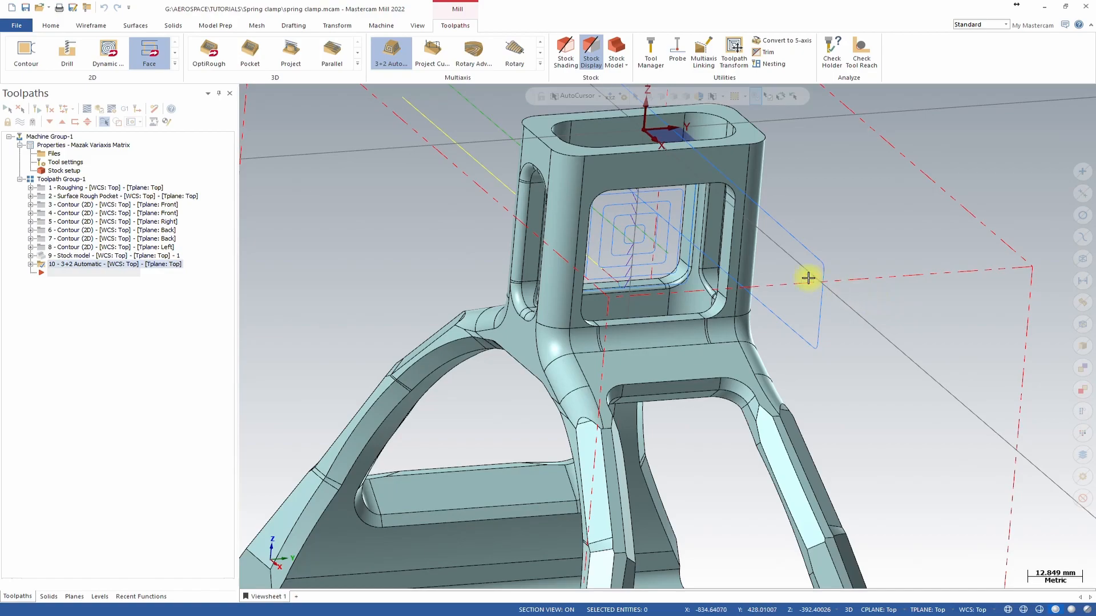
Start a Morph multiaxis toolpath and choose the 4 mm ball-nose end mill (tool 7).
left_click(540, 67)
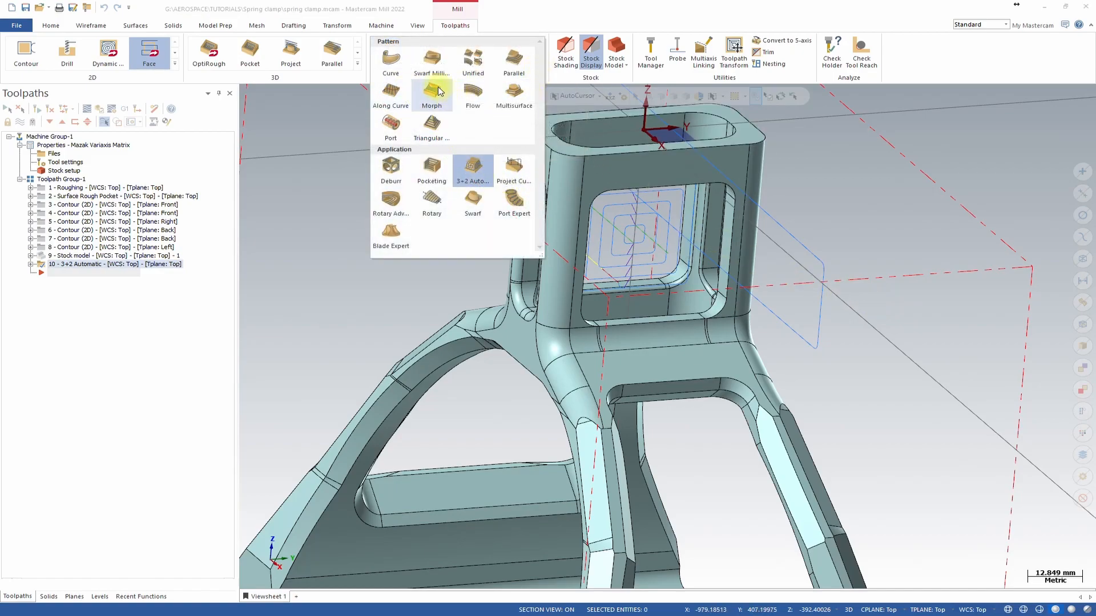
left_click(441, 92)
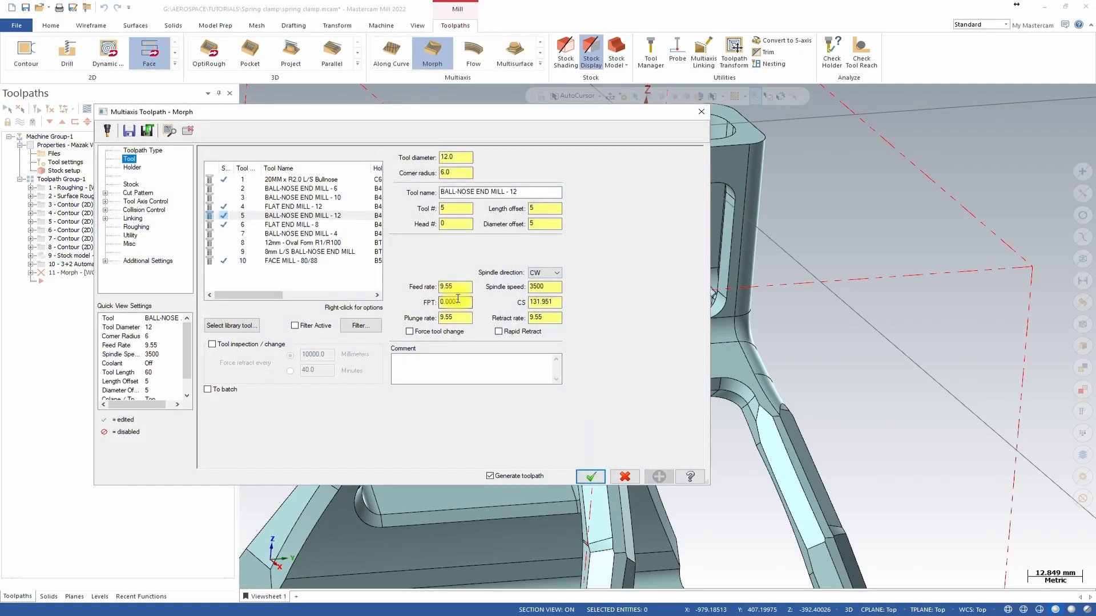
left_click(311, 233)
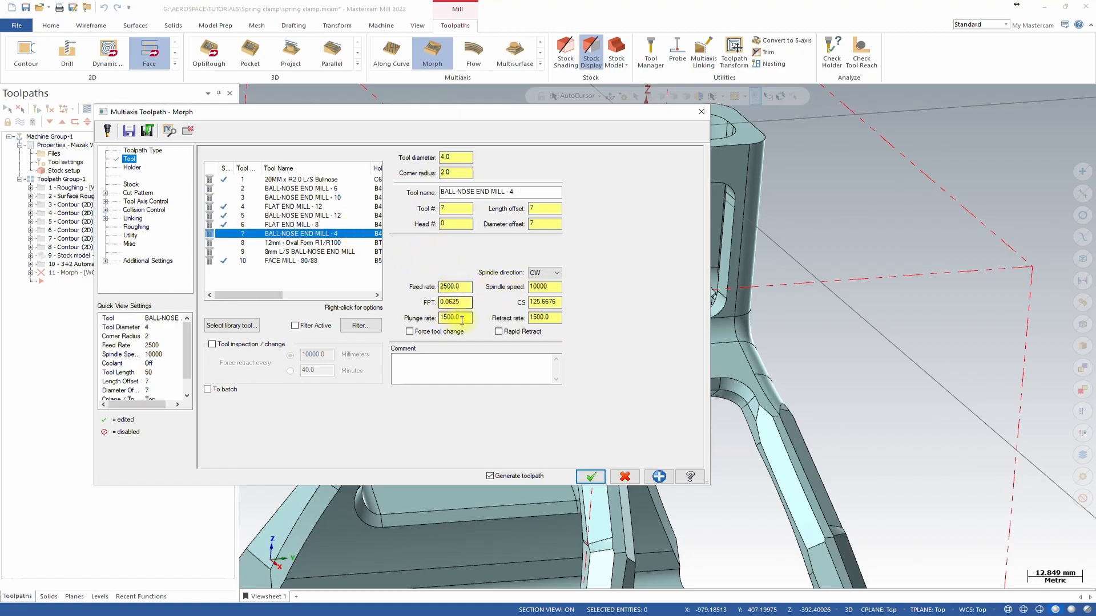
Chain the edge loop around one side of the upper window opening as the Pattern From curve.
left_click(134, 185)
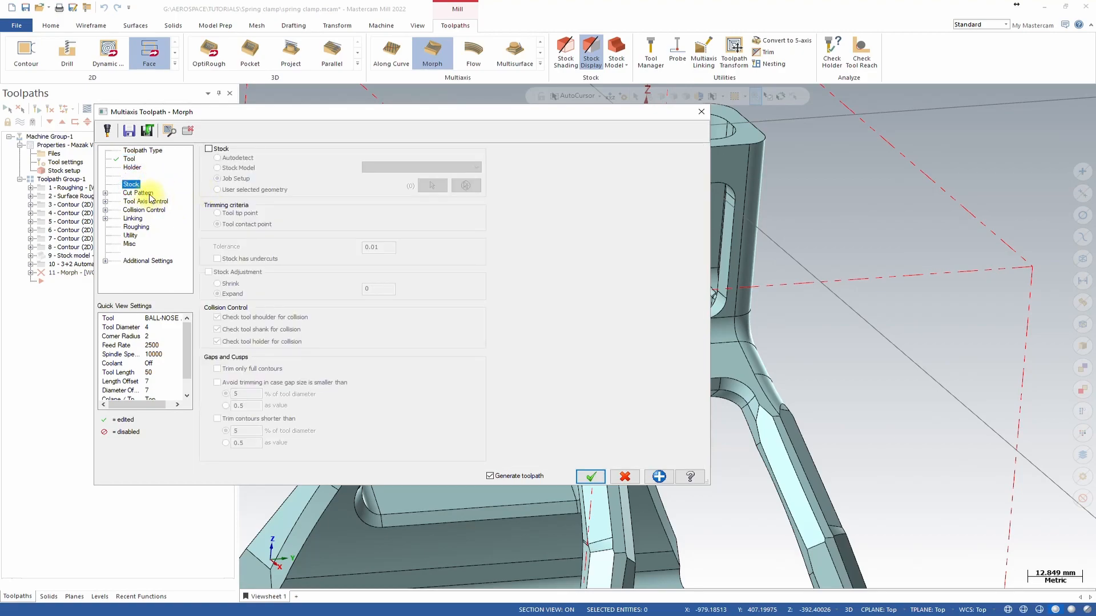
left_click(146, 195)
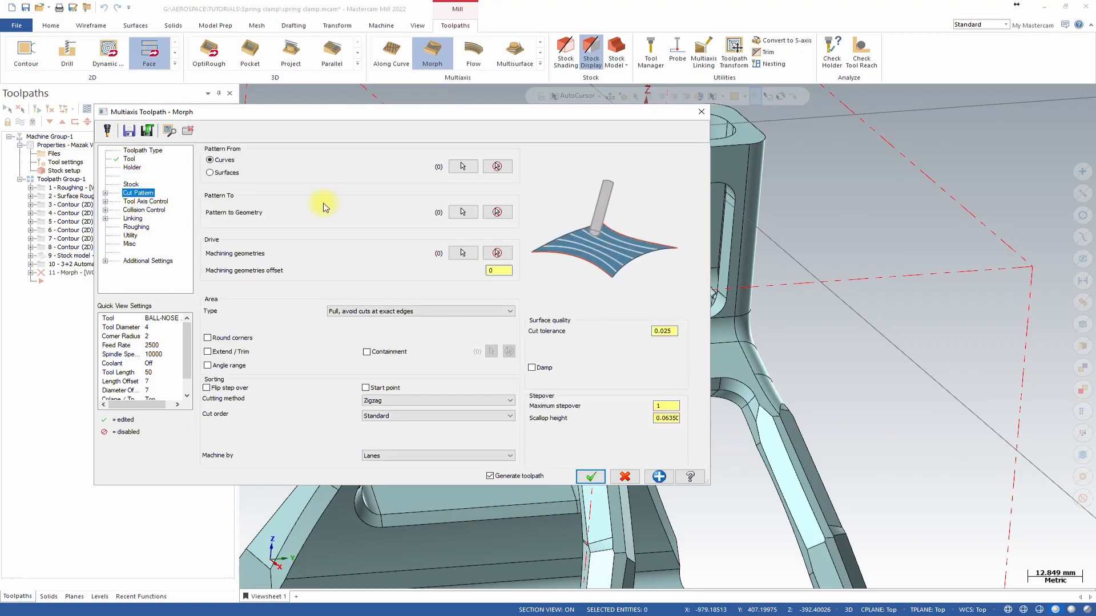
left_click(462, 168)
scroll(602, 237, "up", 5)
middle_click_drag(649, 241, 785, 239)
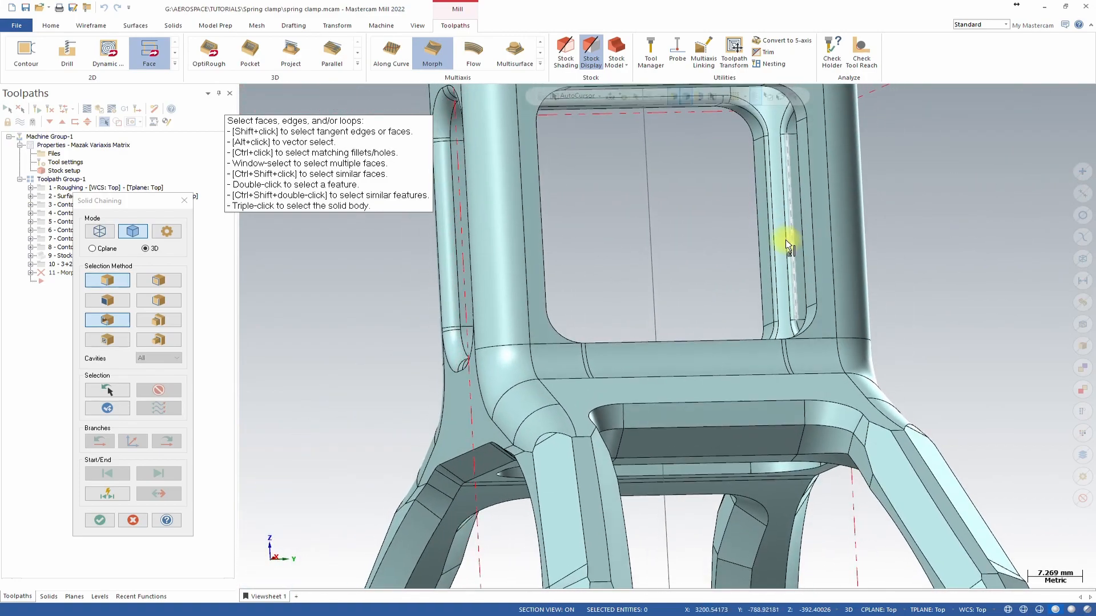
left_click(786, 209)
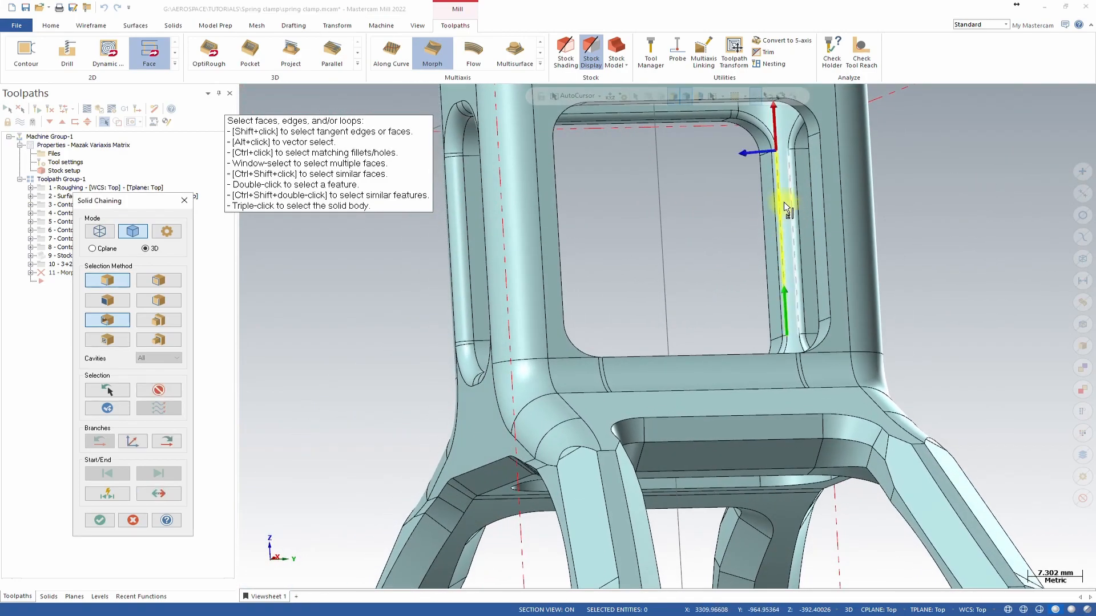
left_click(167, 441)
left_click(167, 441)
left_click(166, 442)
left_click(167, 441)
left_click(166, 442)
left_click(167, 441)
middle_click_drag(852, 284, 841, 290)
scroll(834, 295, "up", 5)
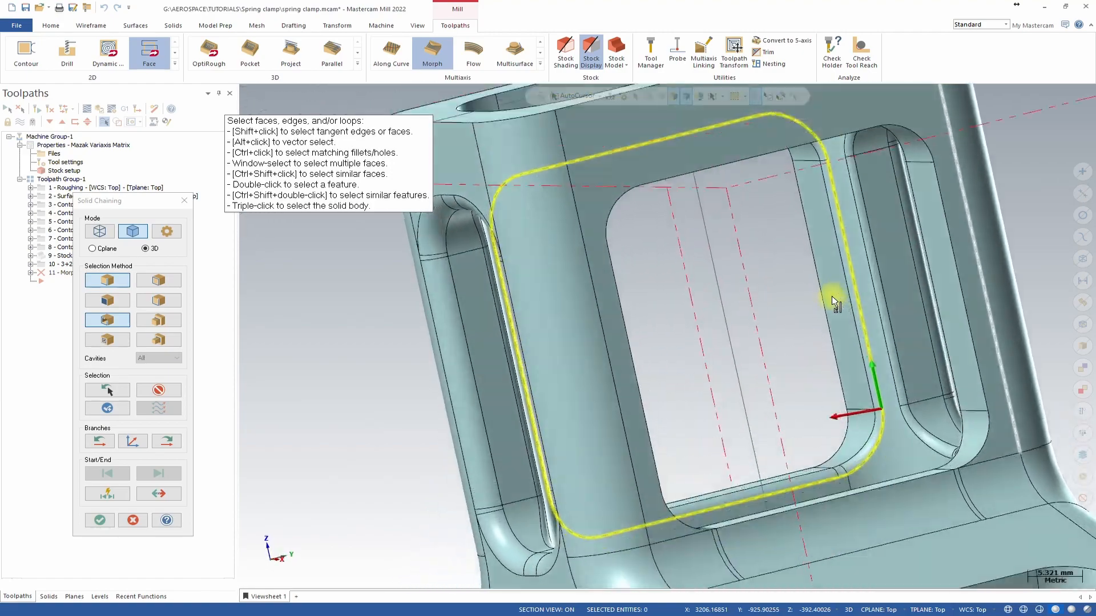
scroll(814, 302, "down", 5)
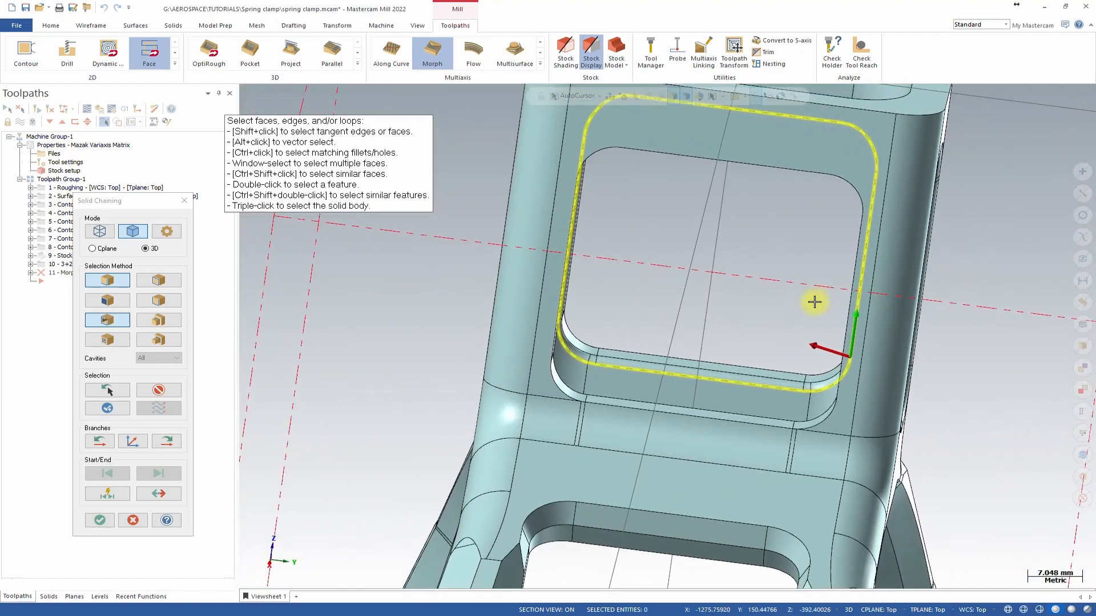
scroll(736, 301, "up", 4)
scroll(793, 299, "down", 3)
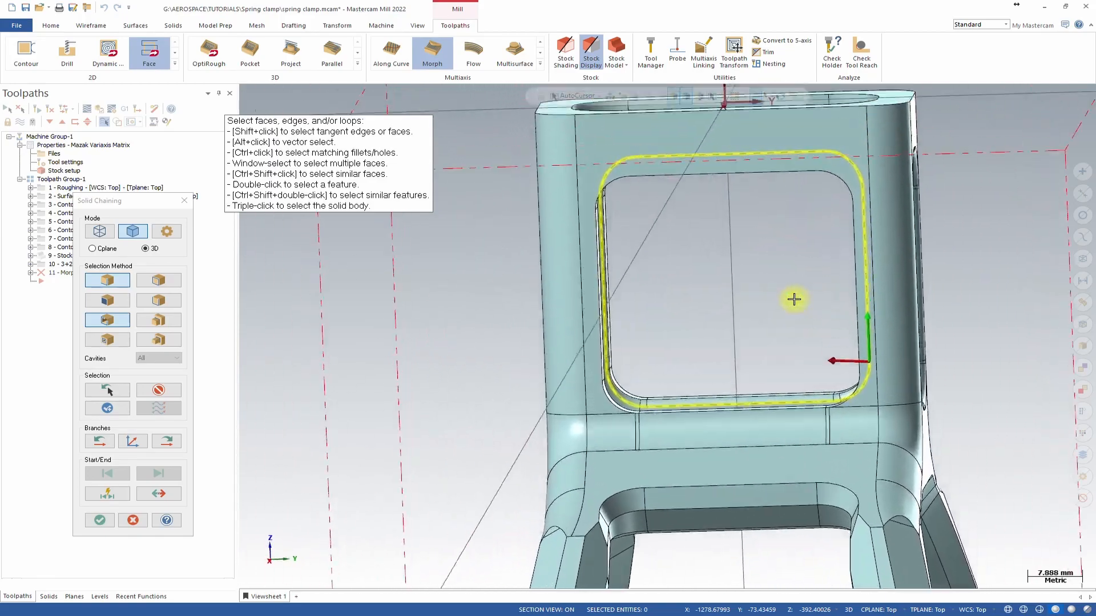
middle_click_drag(793, 299, 689, 261)
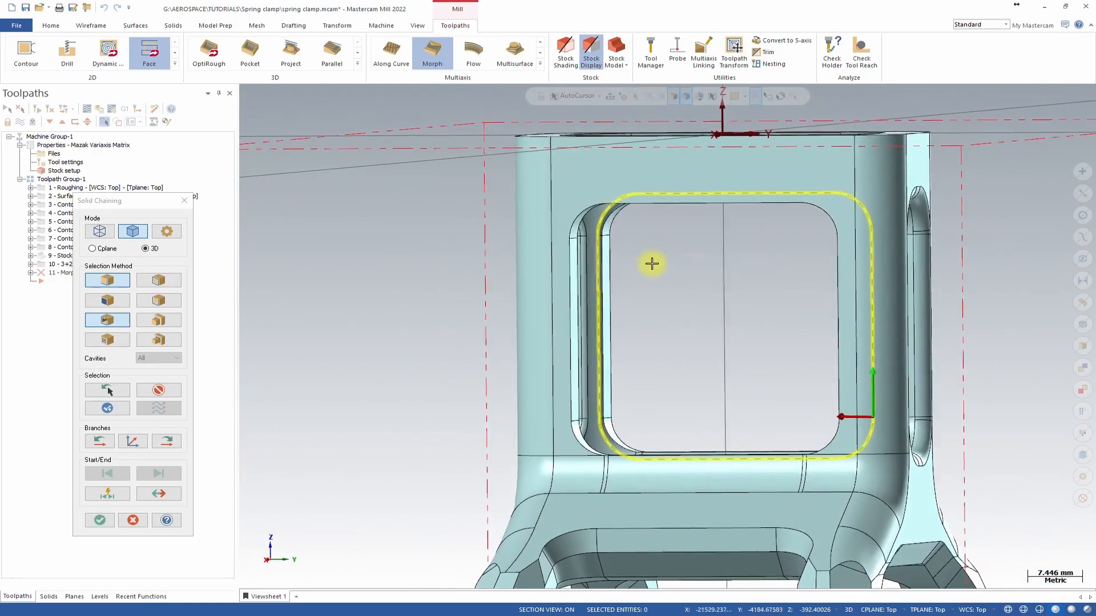
left_click(94, 519)
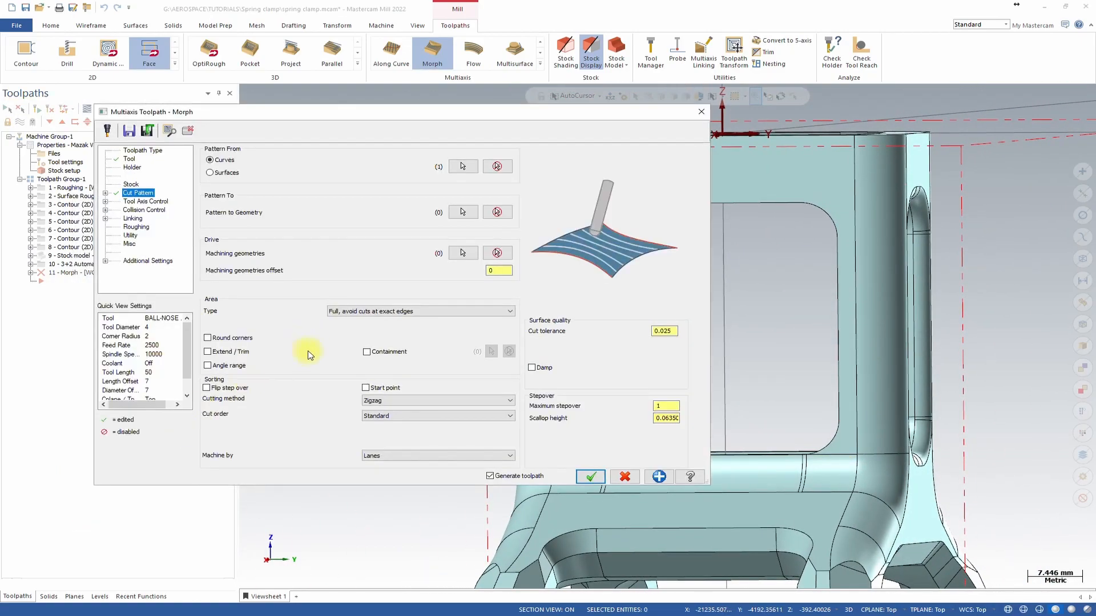
Chain the edge loop around the opposite side of the window opening as the Pattern To geometry.
left_click(463, 216)
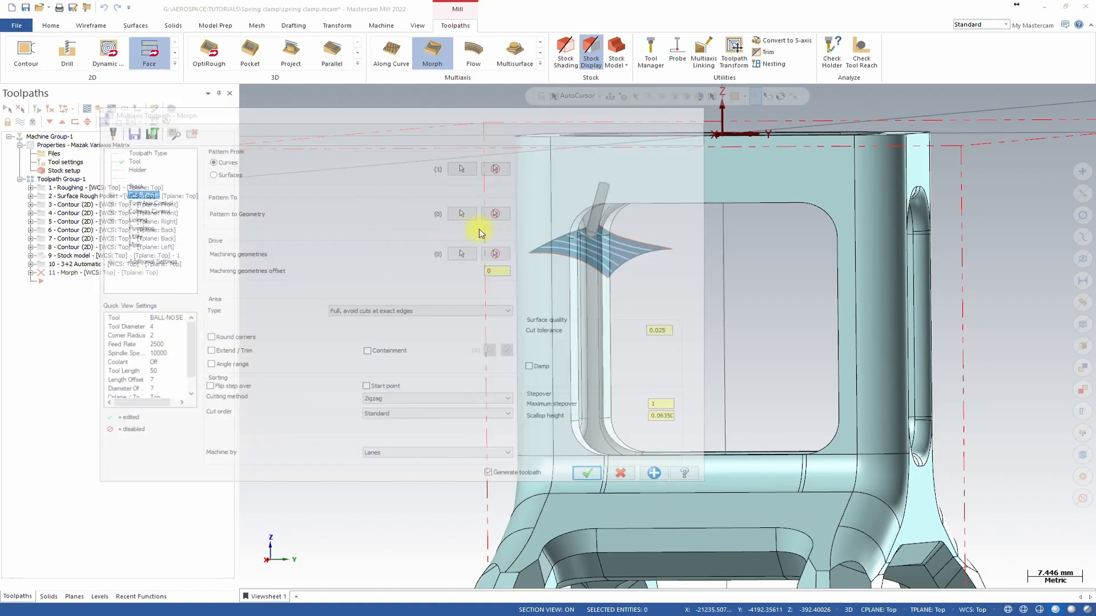
middle_click_drag(751, 315, 738, 423)
scroll(737, 423, "up", 3)
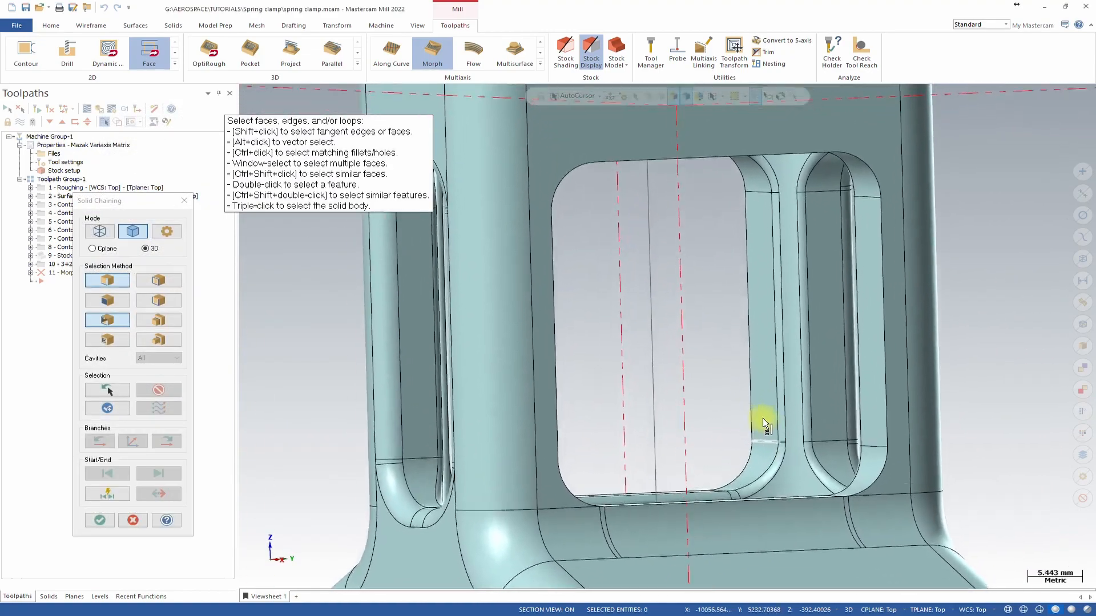
left_click(779, 430)
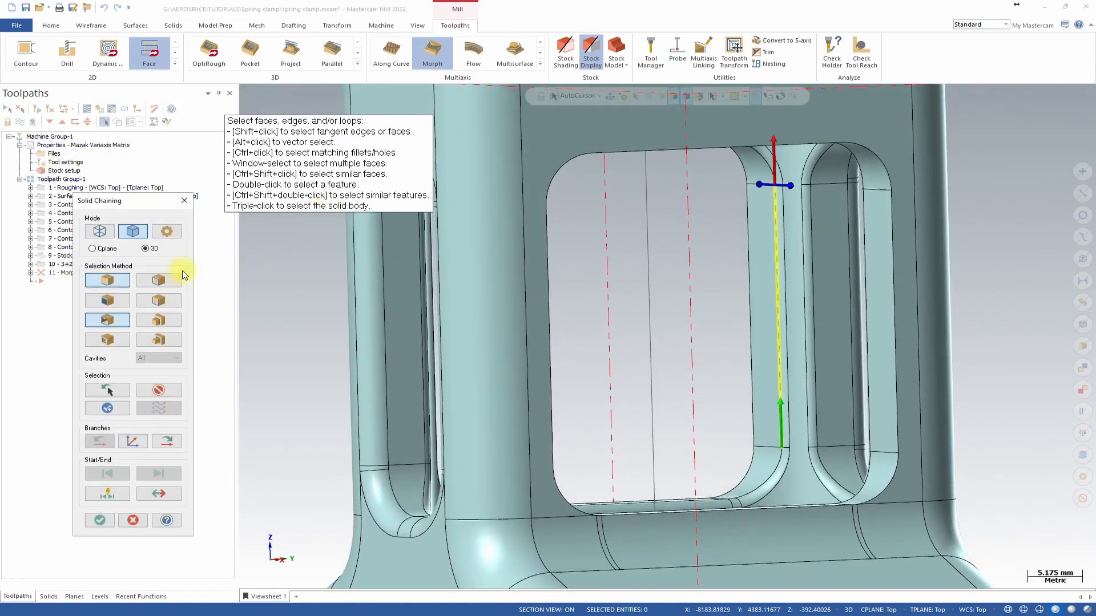
left_click(166, 442)
left_click(166, 443)
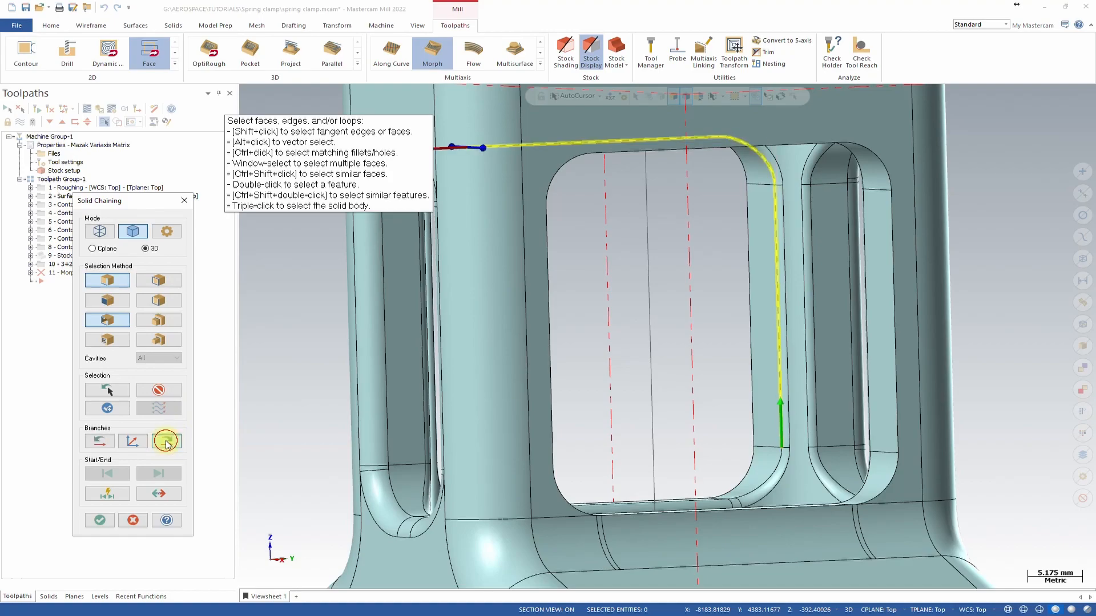
left_click(166, 442)
left_click(166, 444)
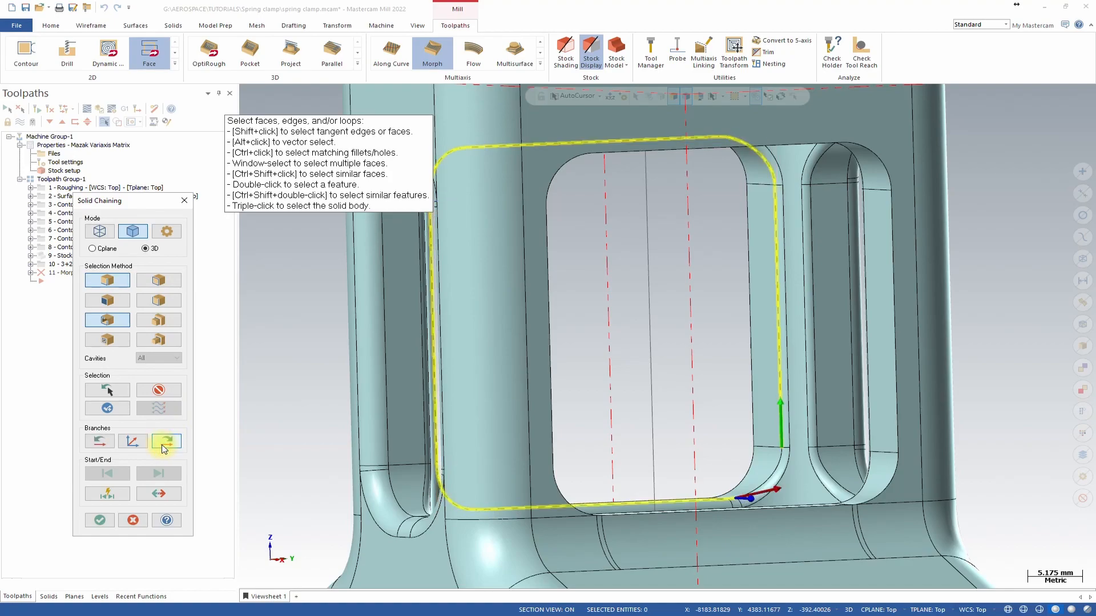
middle_click_drag(588, 419, 591, 407)
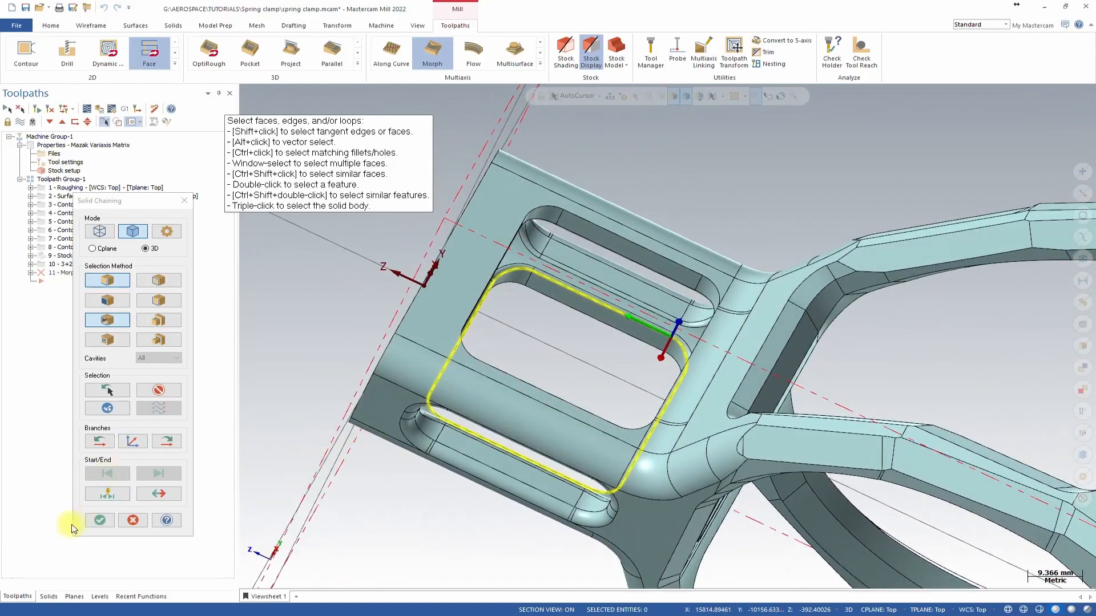
left_click(100, 520)
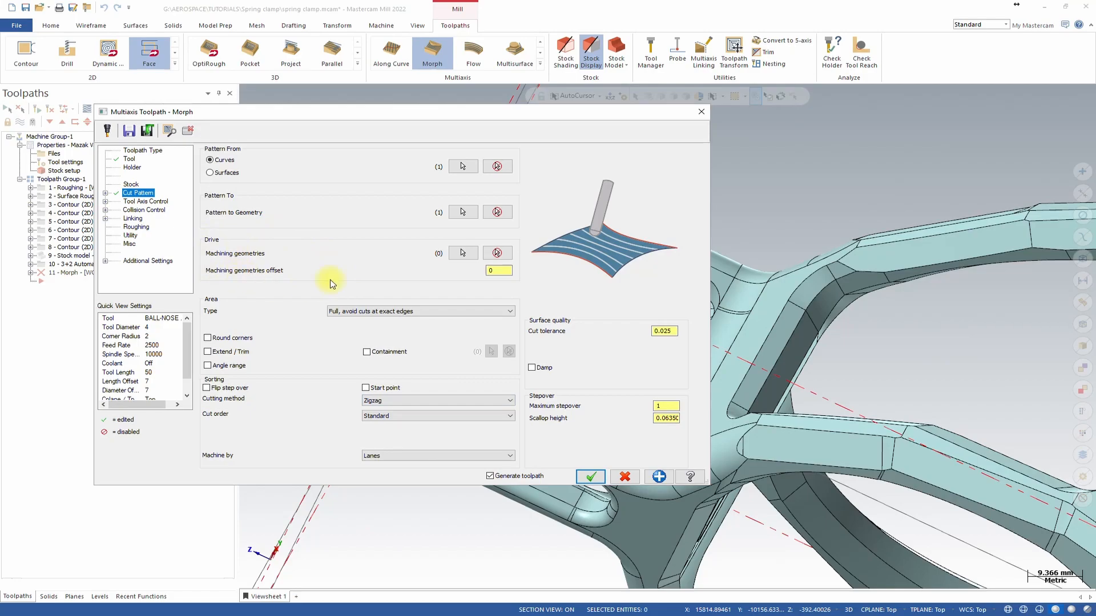
Select the window's inner fillet and wall faces as the machining geometries.
left_click(463, 254)
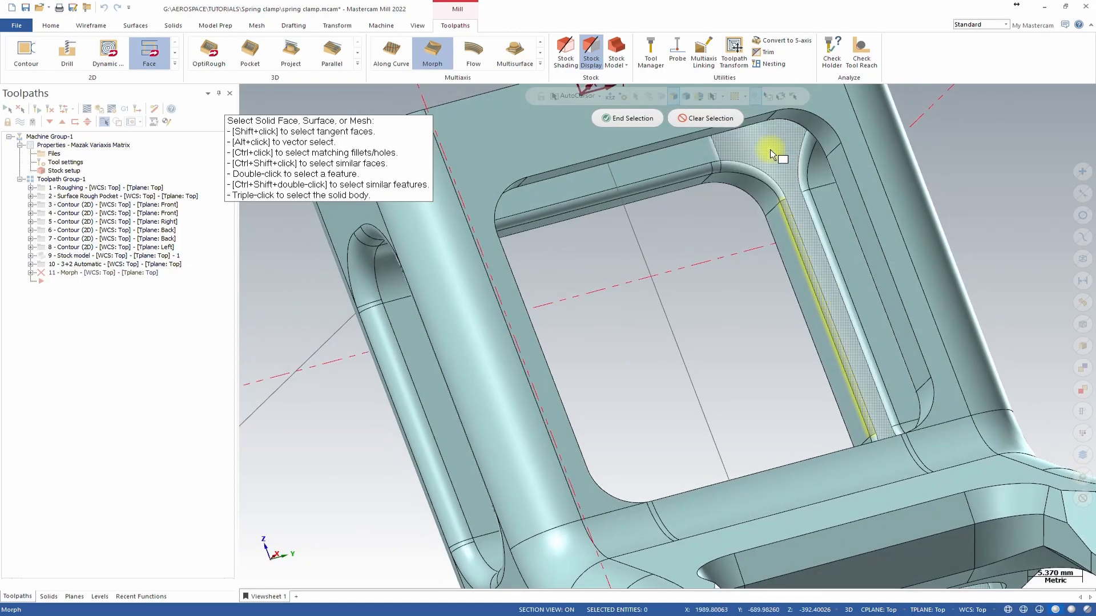
left_click(714, 165)
middle_click_drag(709, 170, 624, 372)
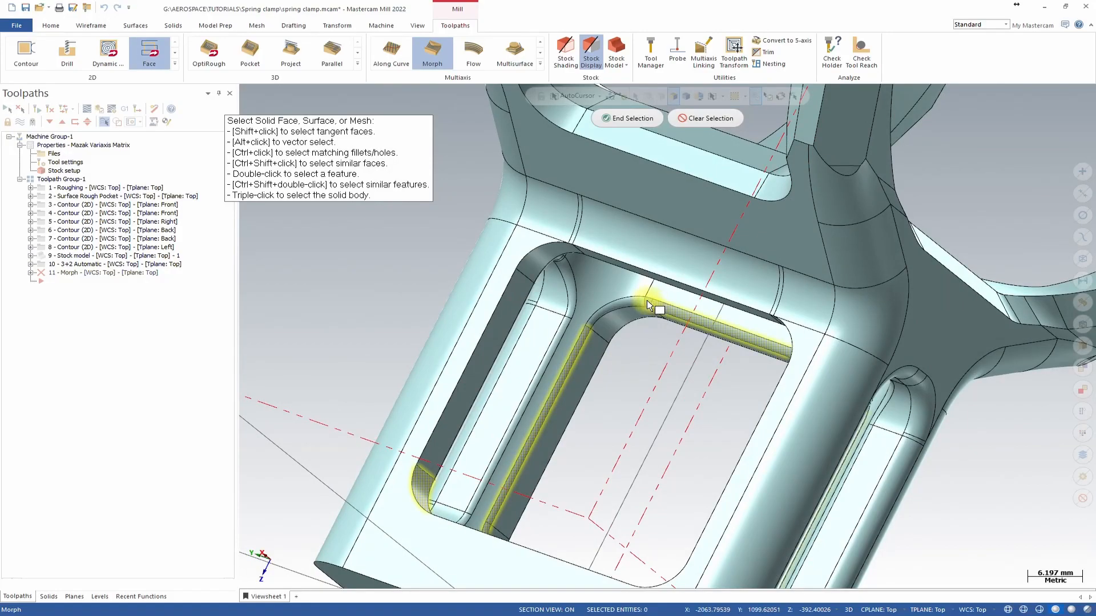
middle_click_drag(631, 301, 655, 260)
middle_click_drag(866, 283, 839, 219)
middle_click_drag(999, 205, 780, 226)
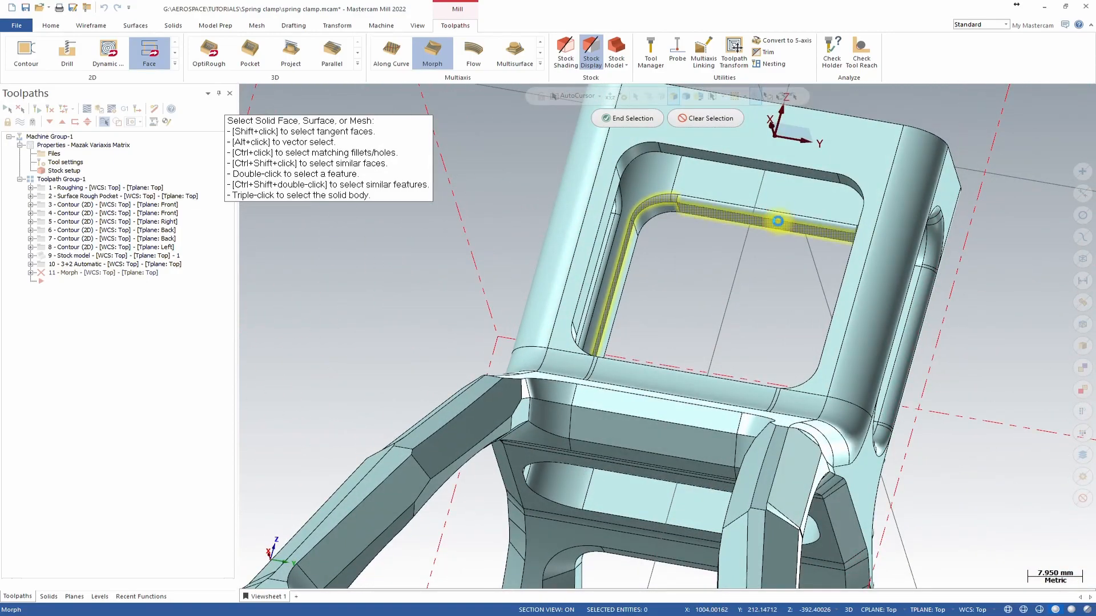
triple_click(778, 221)
double_click(779, 220)
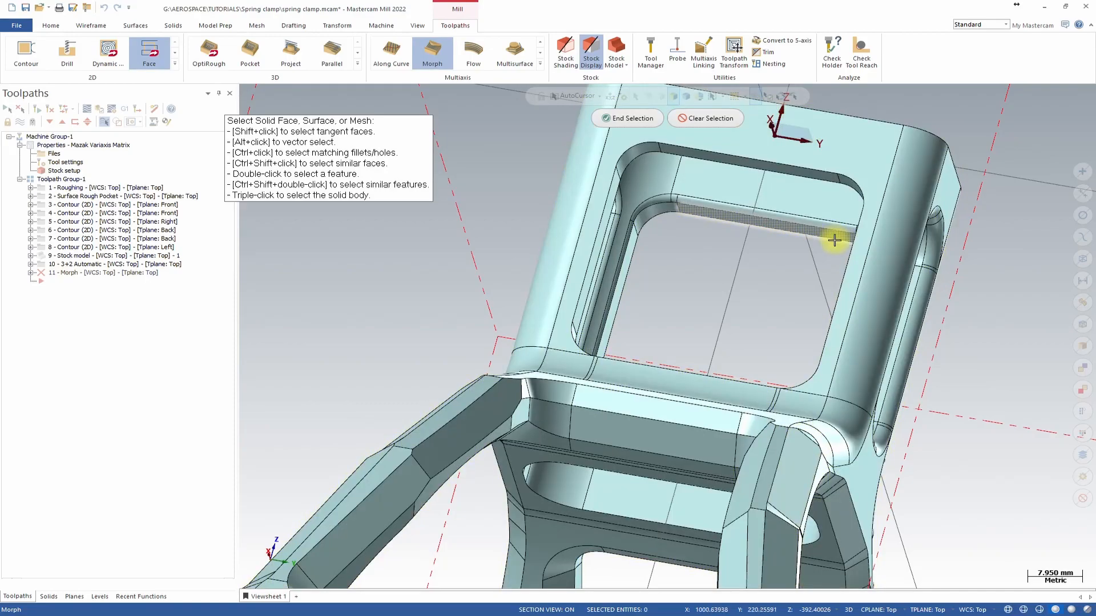
middle_click_drag(820, 235, 687, 270)
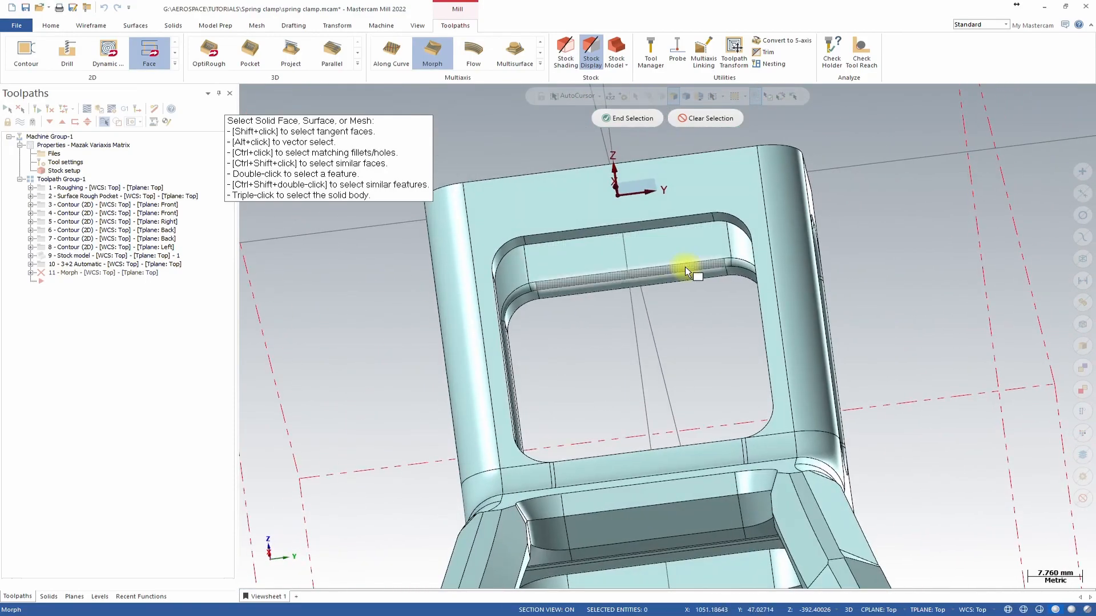
middle_click_drag(538, 279, 626, 114)
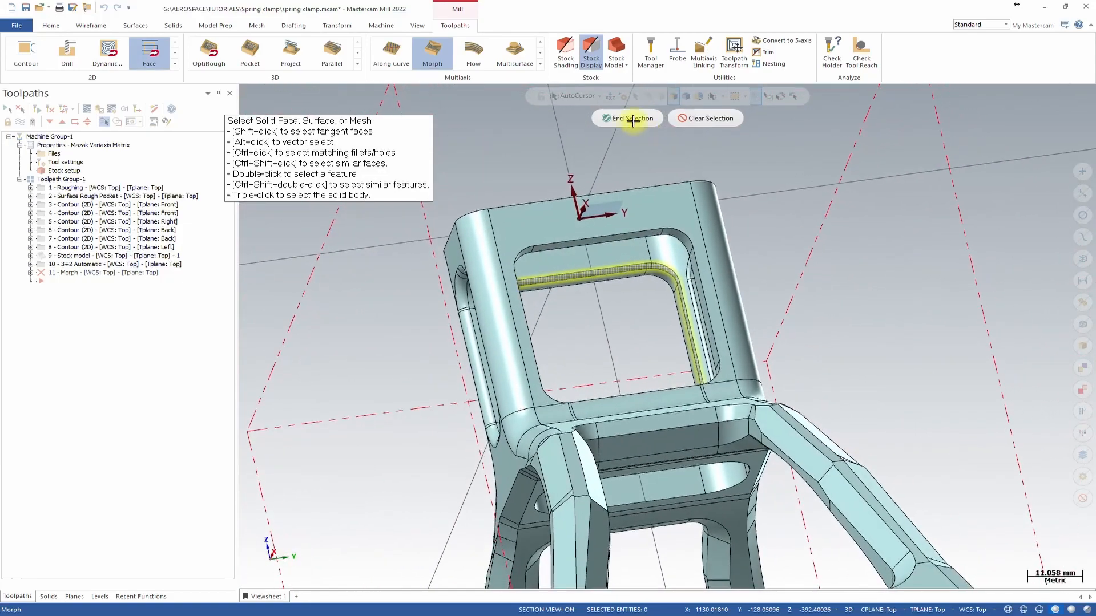
left_click(627, 118)
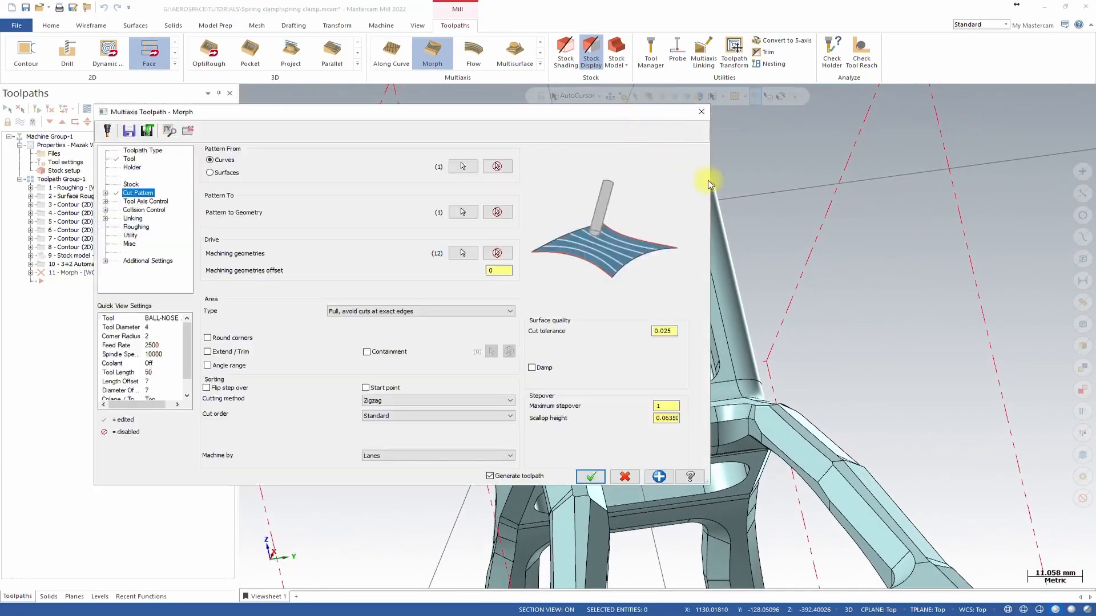
Set the machining geometries offset to 0 and the cutting method to One way.
left_click(496, 270)
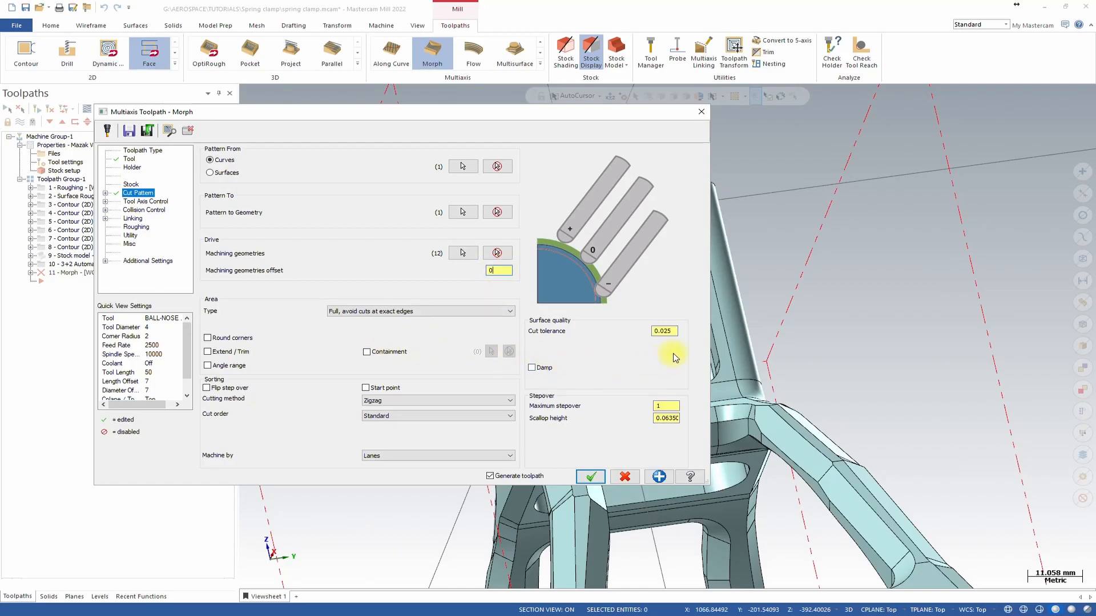
left_click(412, 400)
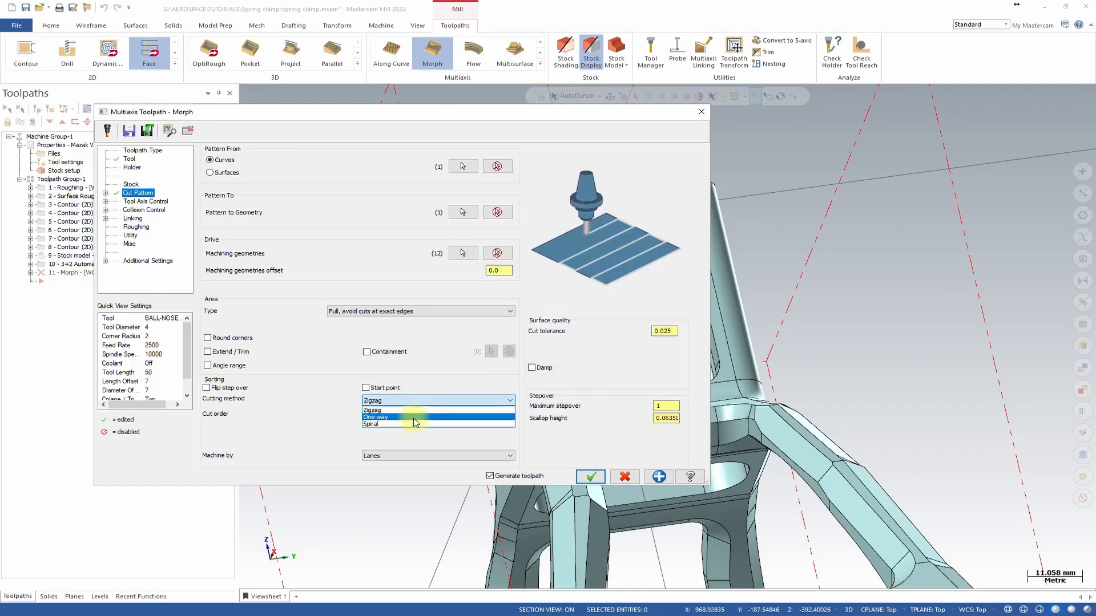
left_click(421, 418)
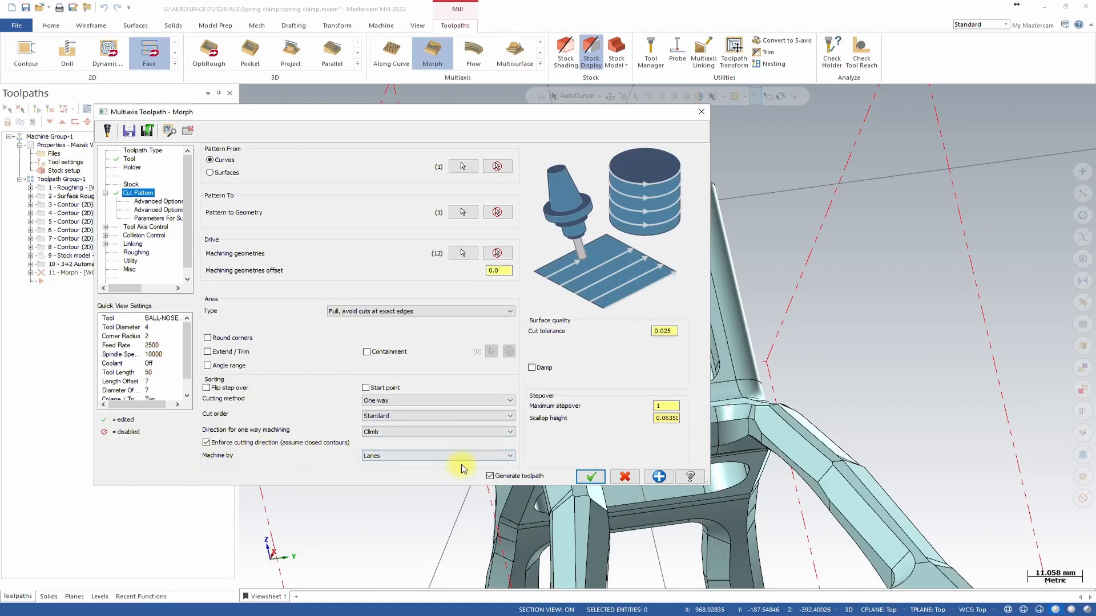
Review the cut pattern's advanced options and surface parameters pages.
double_click(669, 405)
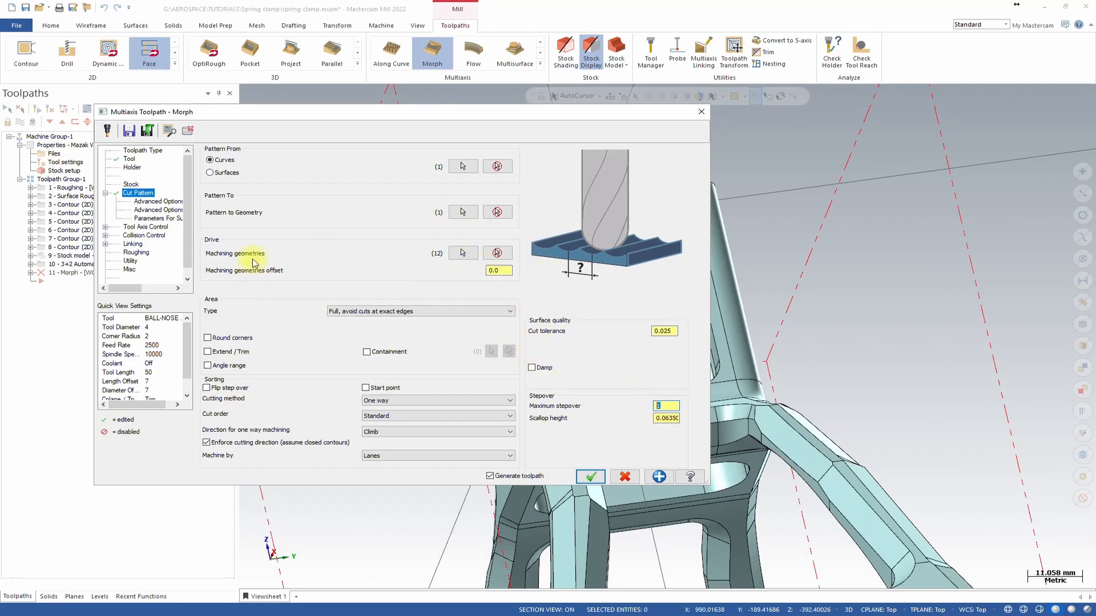
left_click(160, 202)
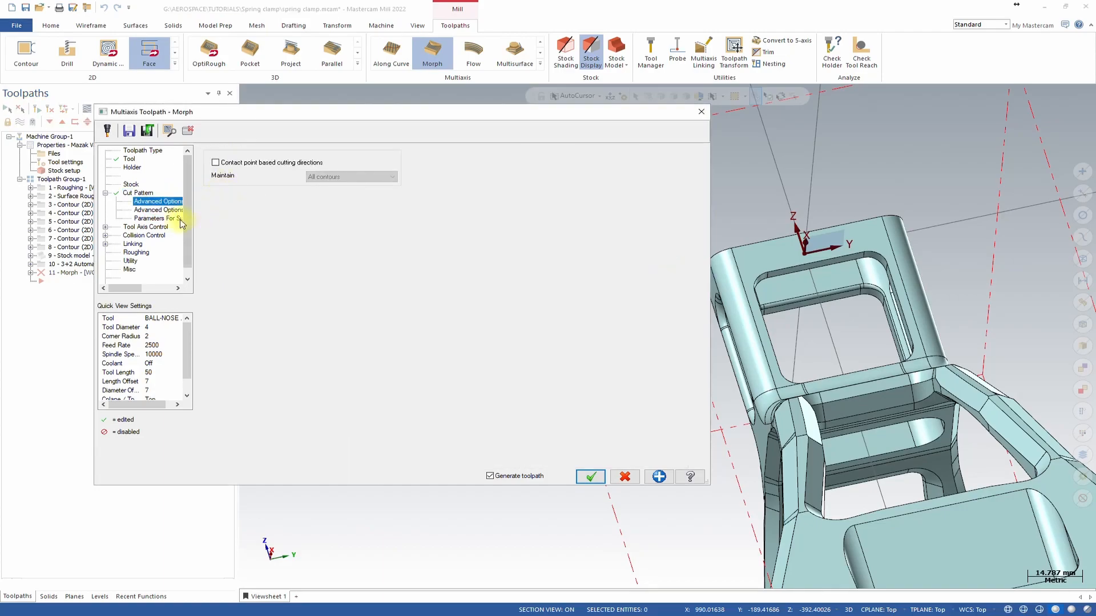
left_click(158, 211)
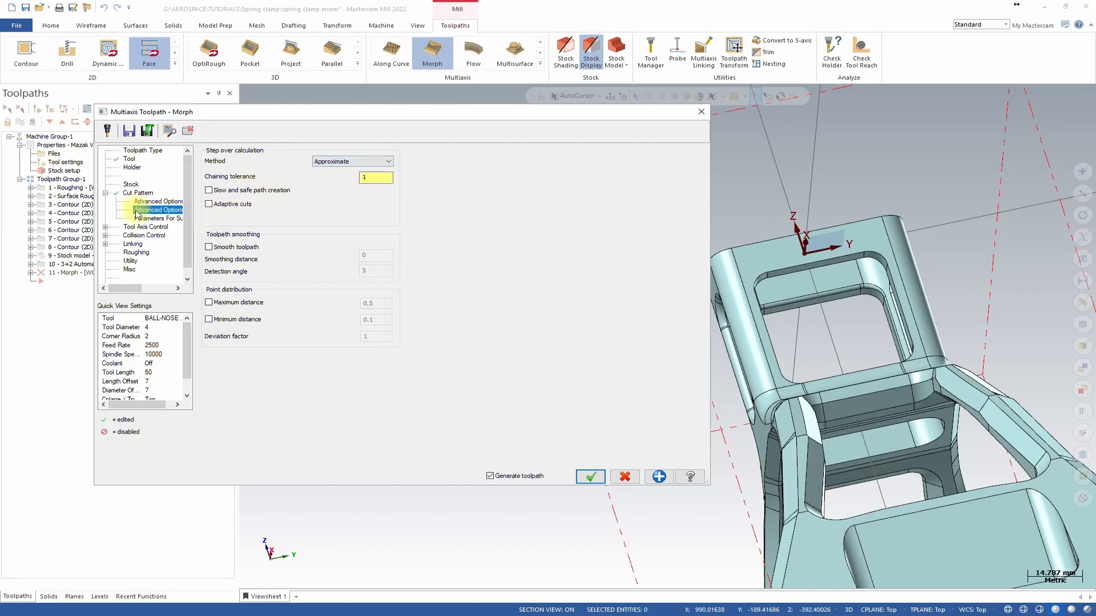
left_click(154, 218)
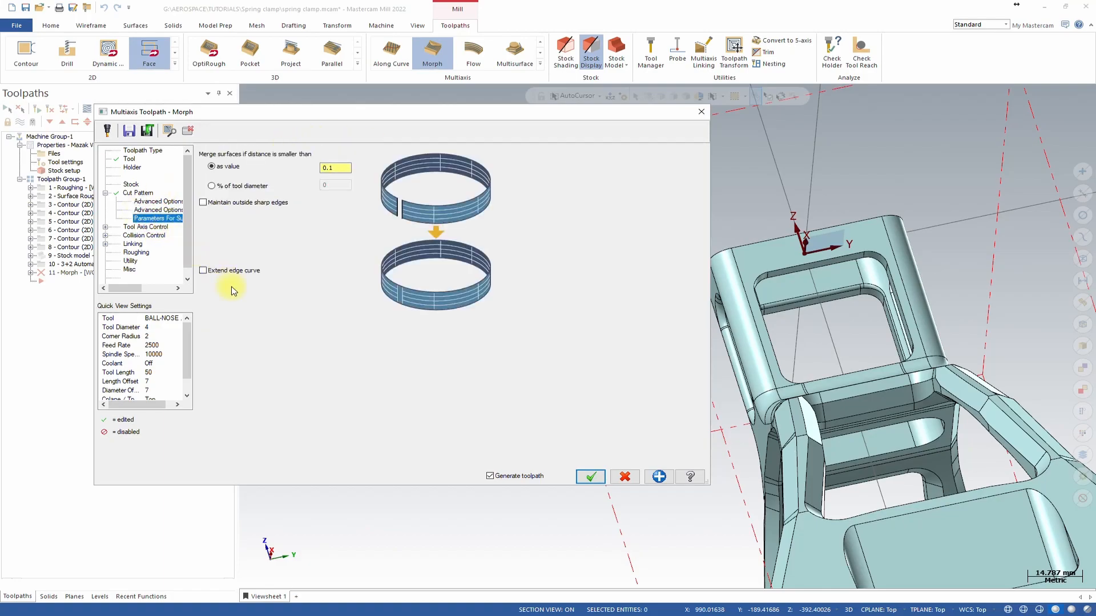
Set the tool axis control to Fixed angle to axis with the tilt angle about the X-axis.
left_click(153, 228)
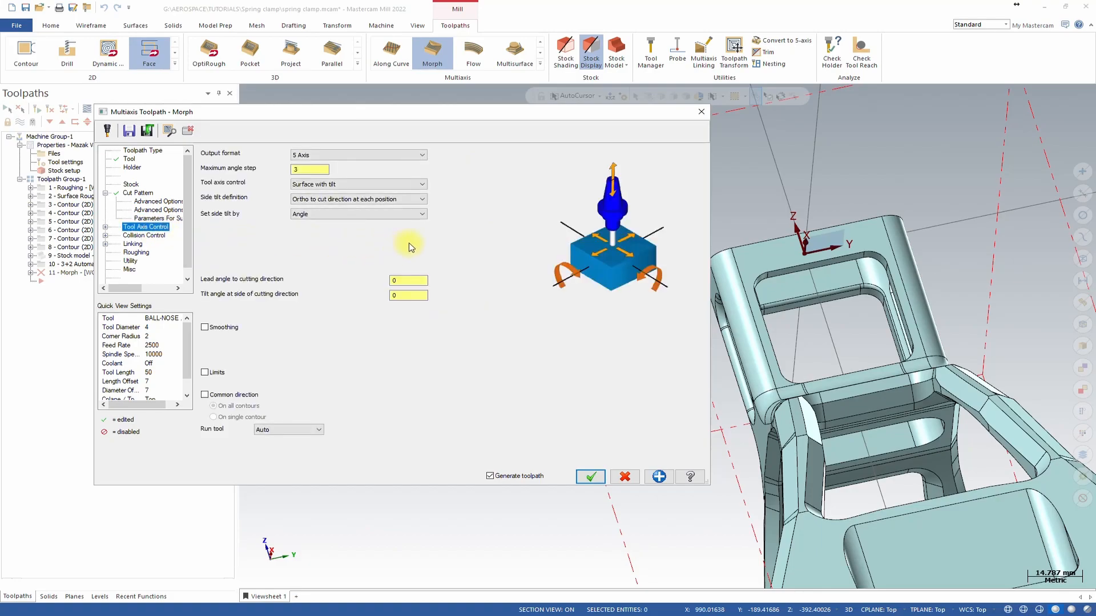
middle_click_drag(849, 286, 852, 167)
middle_click_drag(806, 345, 730, 251)
scroll(806, 263, "up", 3)
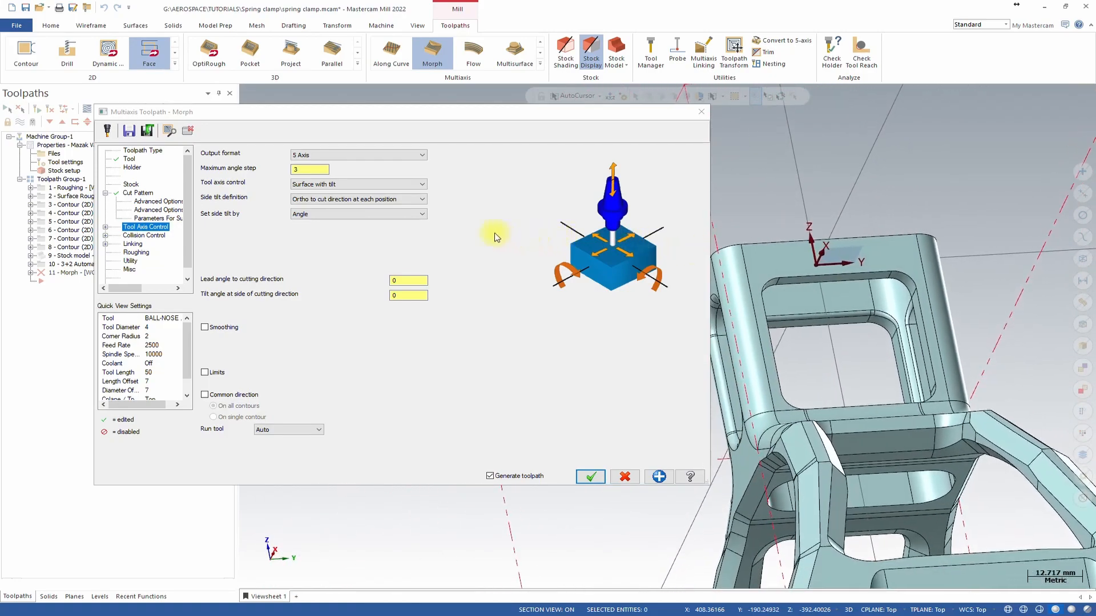
left_click(401, 184)
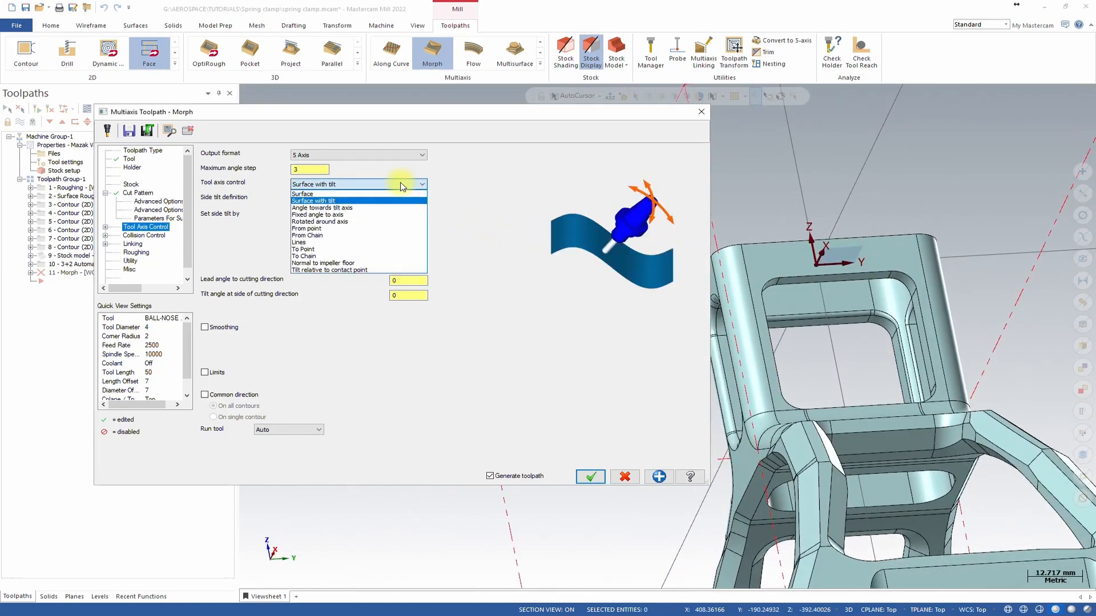
left_click(355, 215)
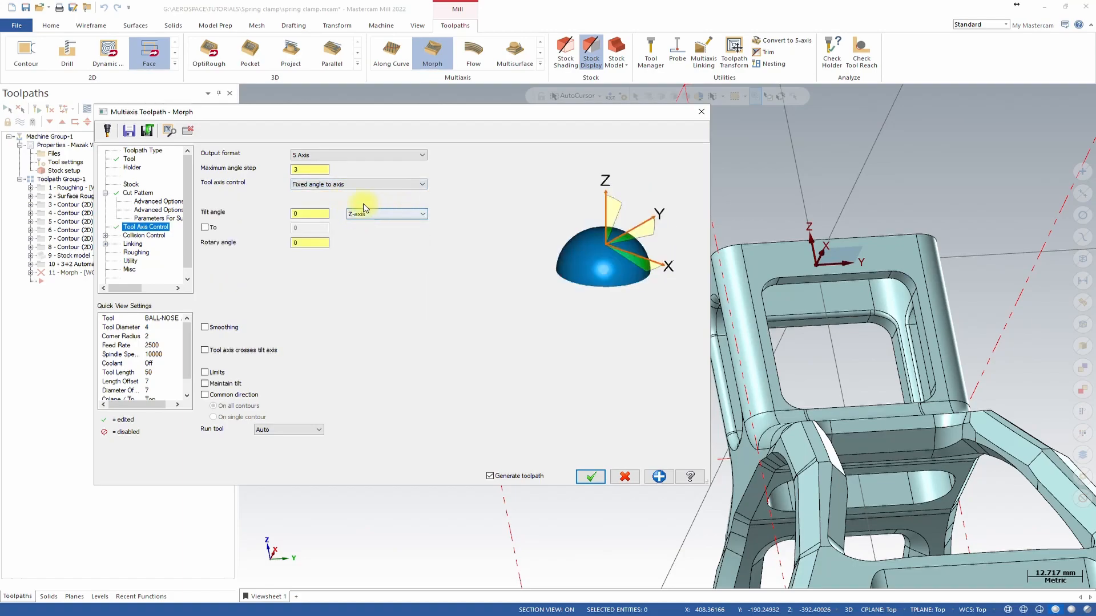
middle_click_drag(834, 265, 394, 220)
left_click(382, 214)
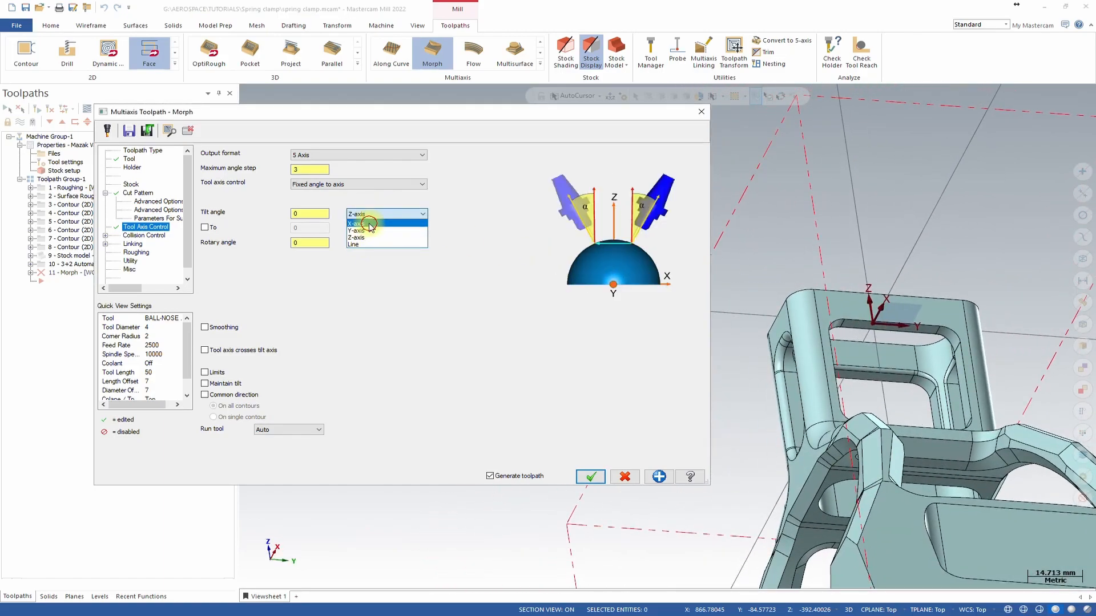
left_click(369, 224)
Enable tool axis smoothing and review its smoothing settings.
mouse_move(594, 311)
middle_mouse_down()
mouse_move(587, 304)
mouse_move(726, 323)
mouse_move(702, 313)
mouse_move(605, 328)
middle_mouse_up()
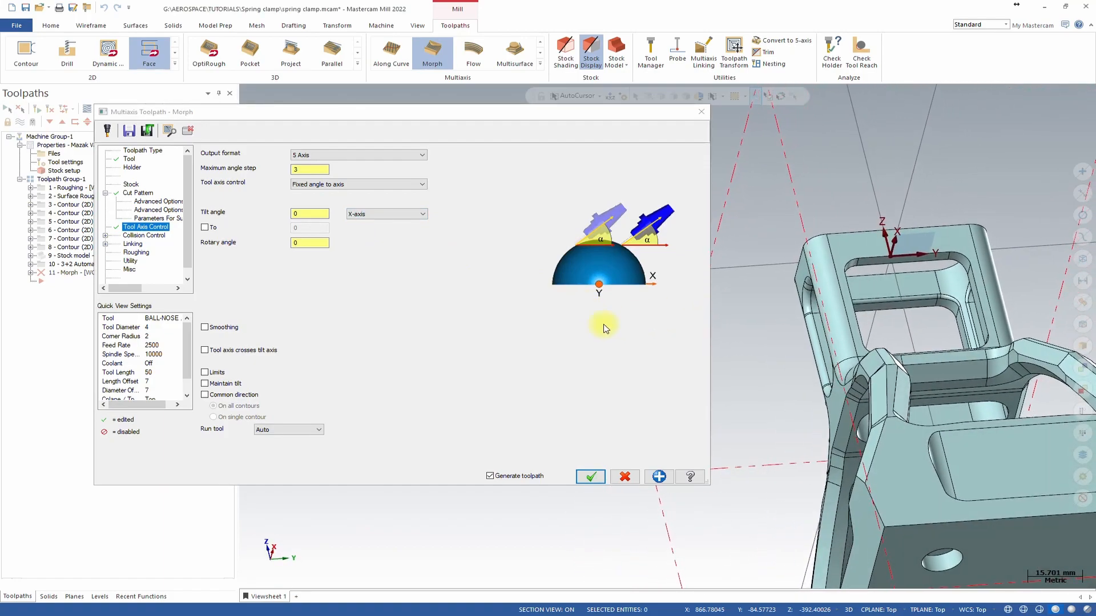
left_click(213, 330)
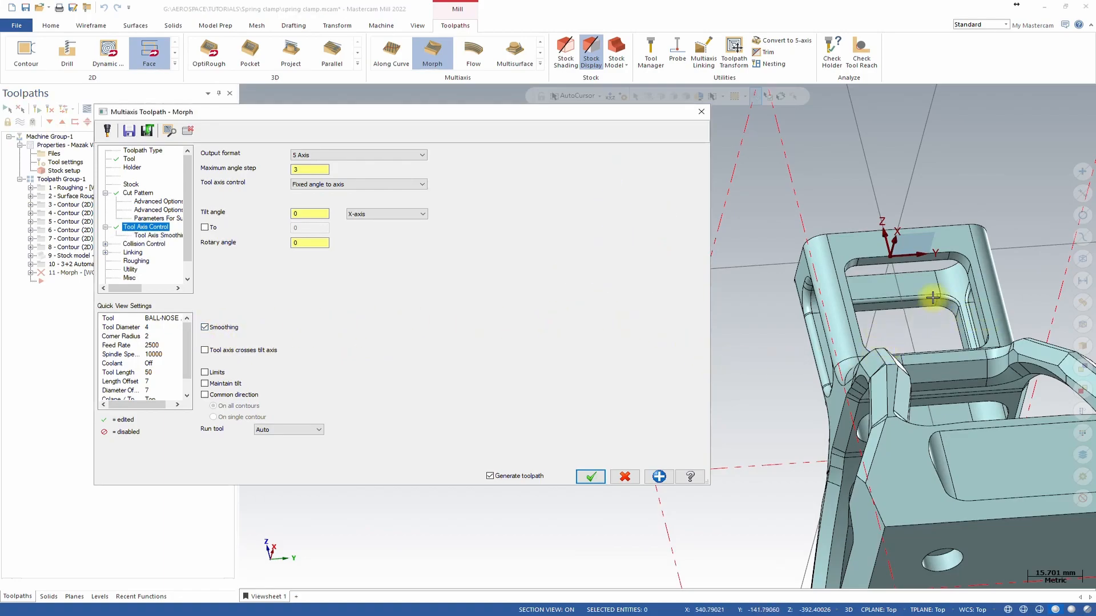
scroll(828, 304, "up", 2)
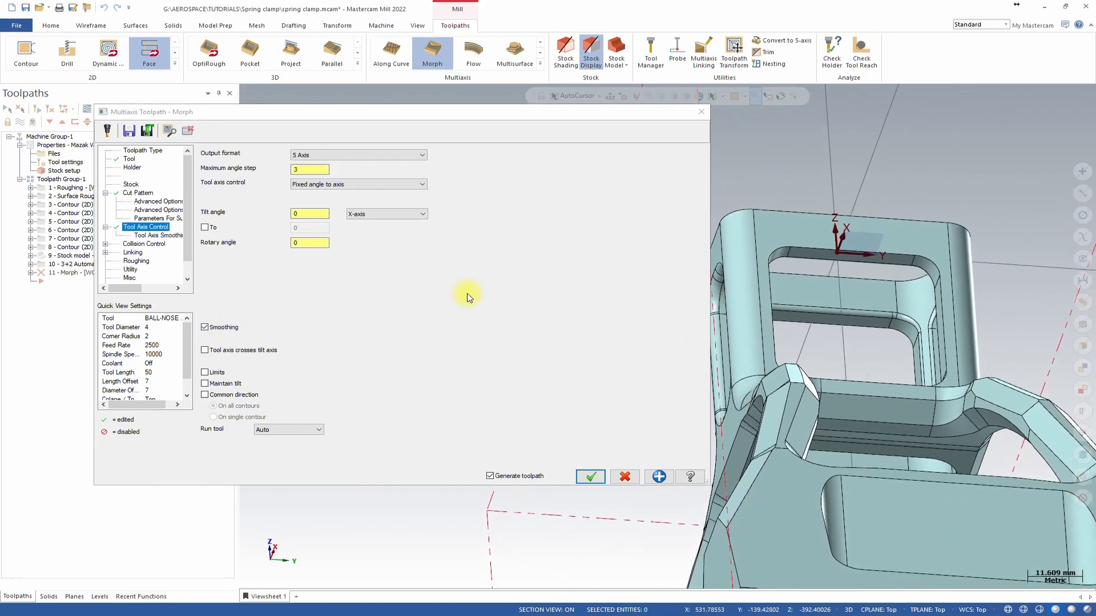
left_click(154, 235)
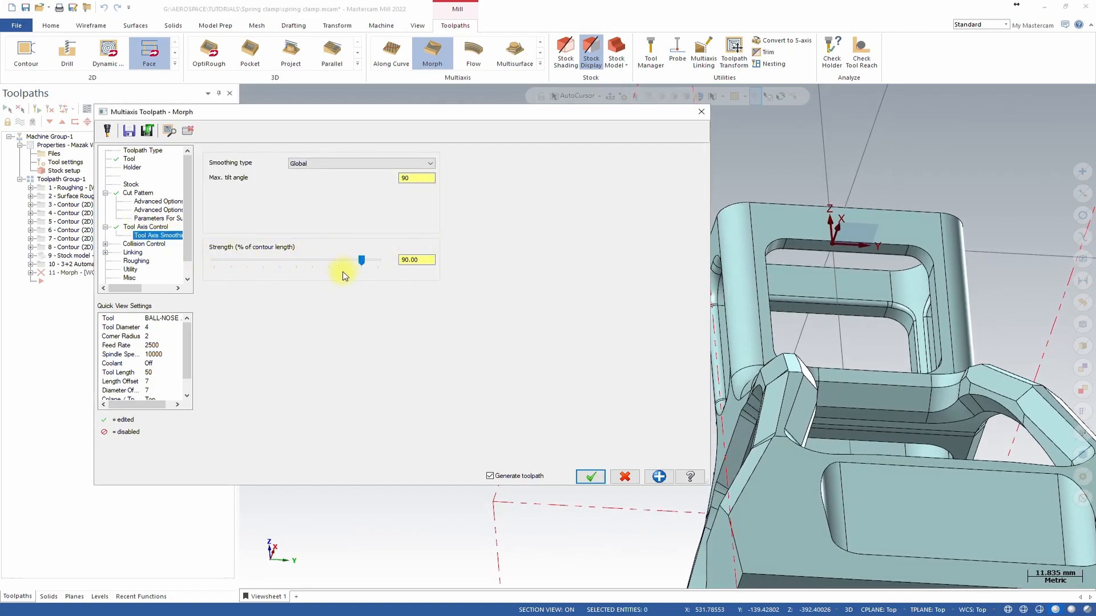
Enable the second collision check with tilt tool and select the window area faces as avoidance geometries.
left_click(145, 244)
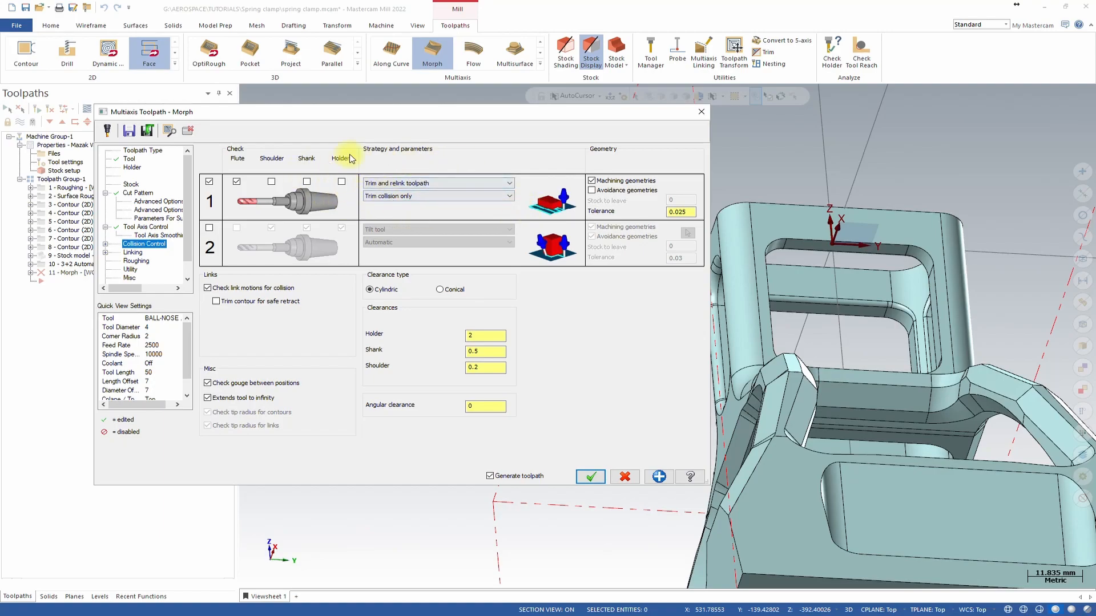
left_click(210, 228)
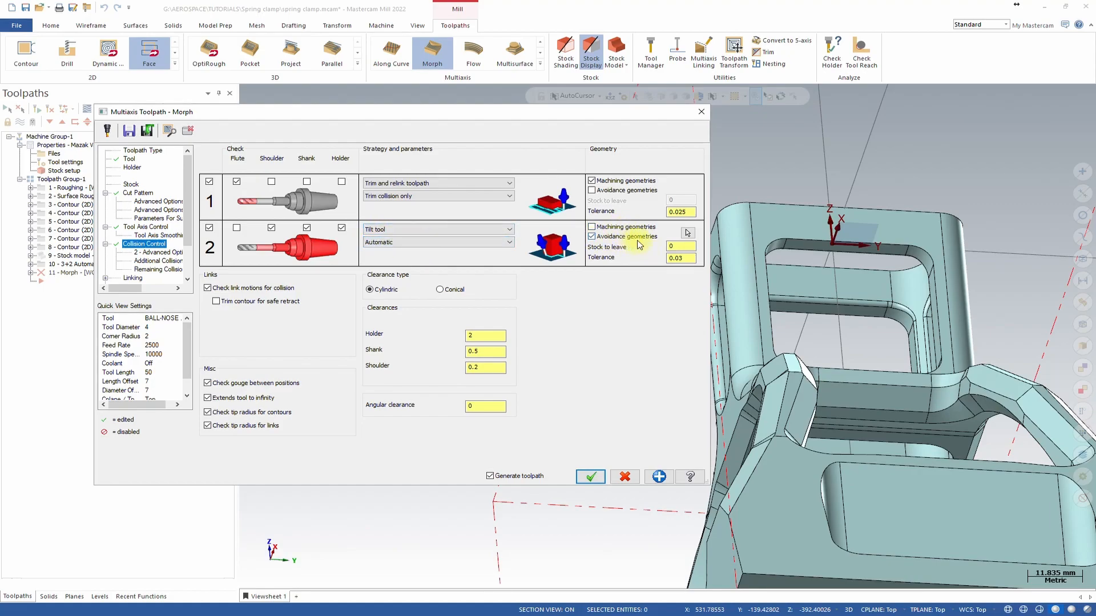
left_click(689, 236)
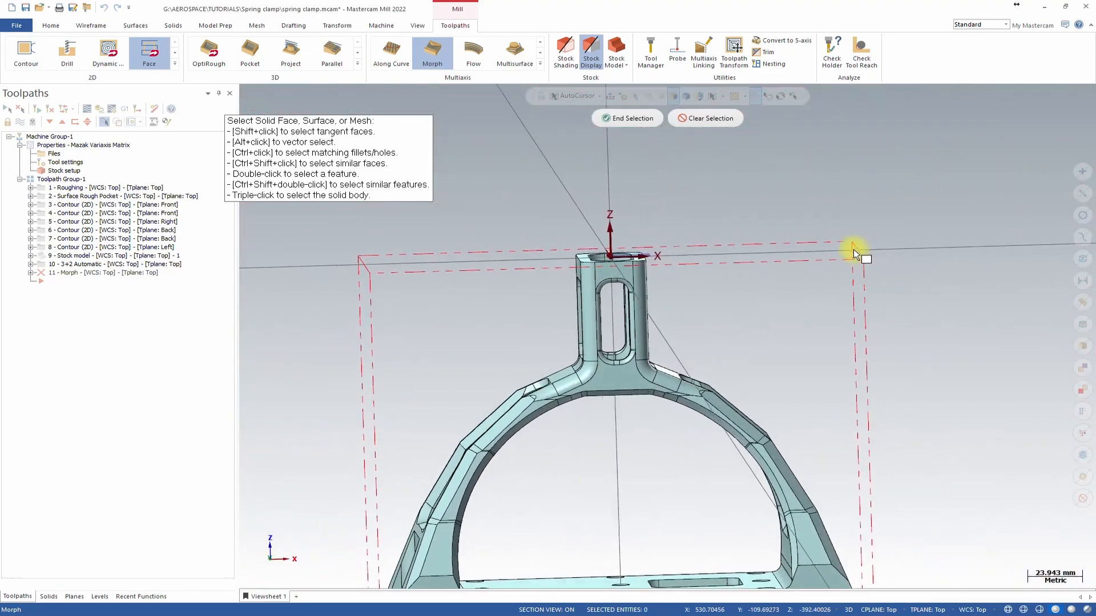
left_click_drag(613, 208, 834, 499)
middle_click_drag(818, 453, 509, 186)
scroll(677, 377, "up", 3)
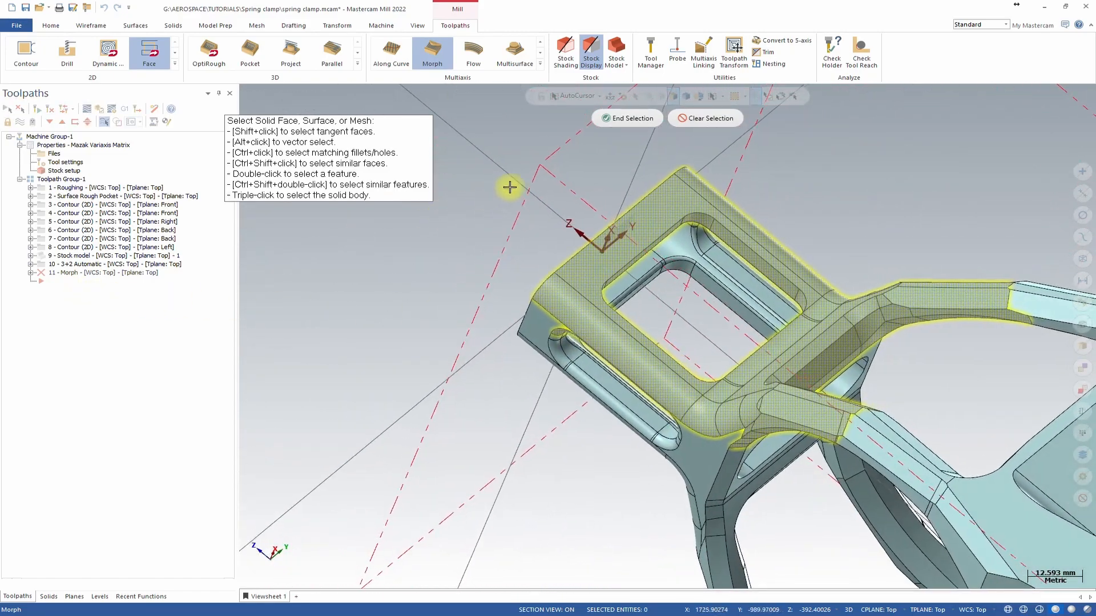
left_click(645, 119)
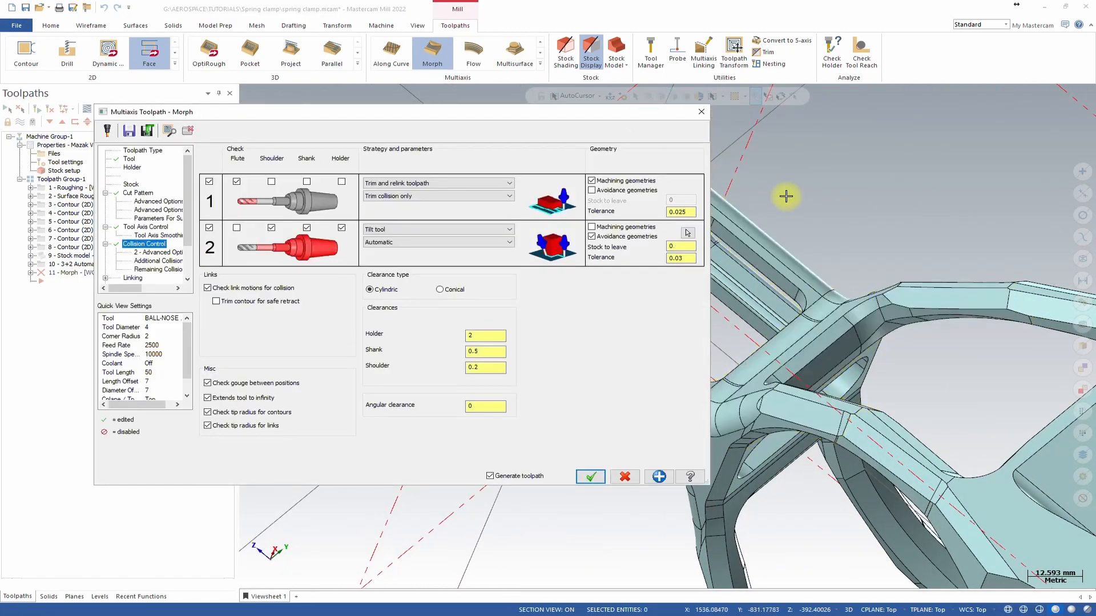
Set the linking clearance area type to Cylinder.
left_click(161, 252)
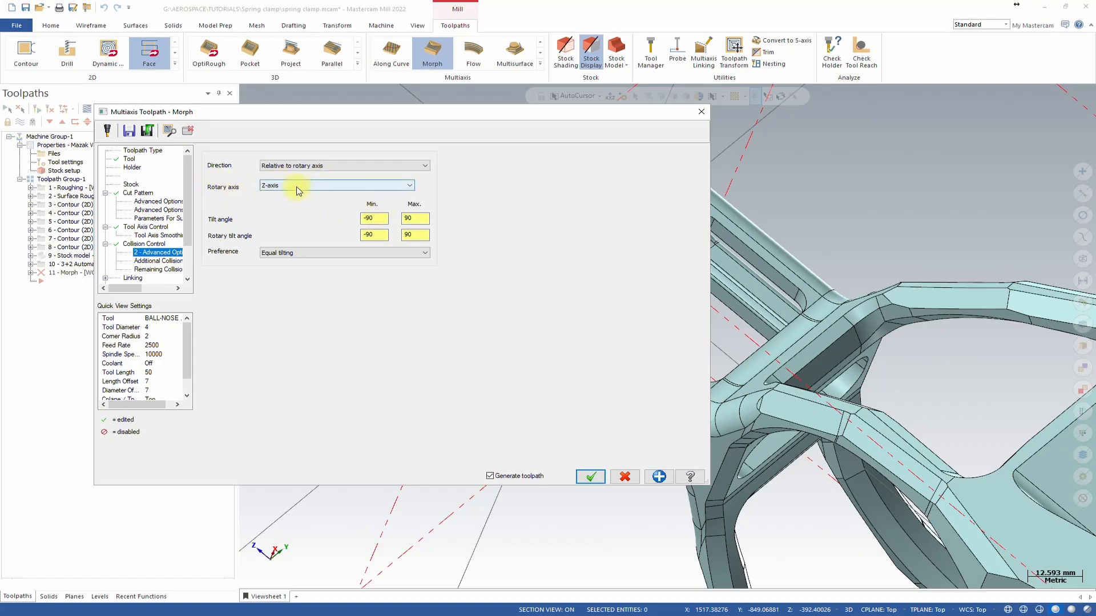
middle_click_drag(810, 295, 840, 387)
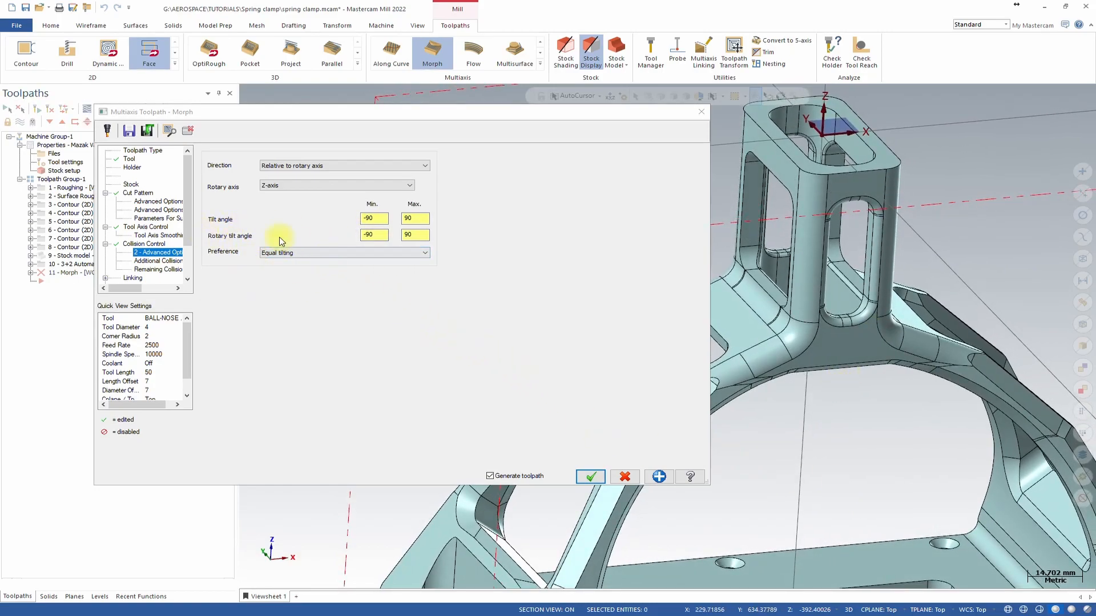
left_click(147, 262)
left_click(151, 270)
left_click(140, 278)
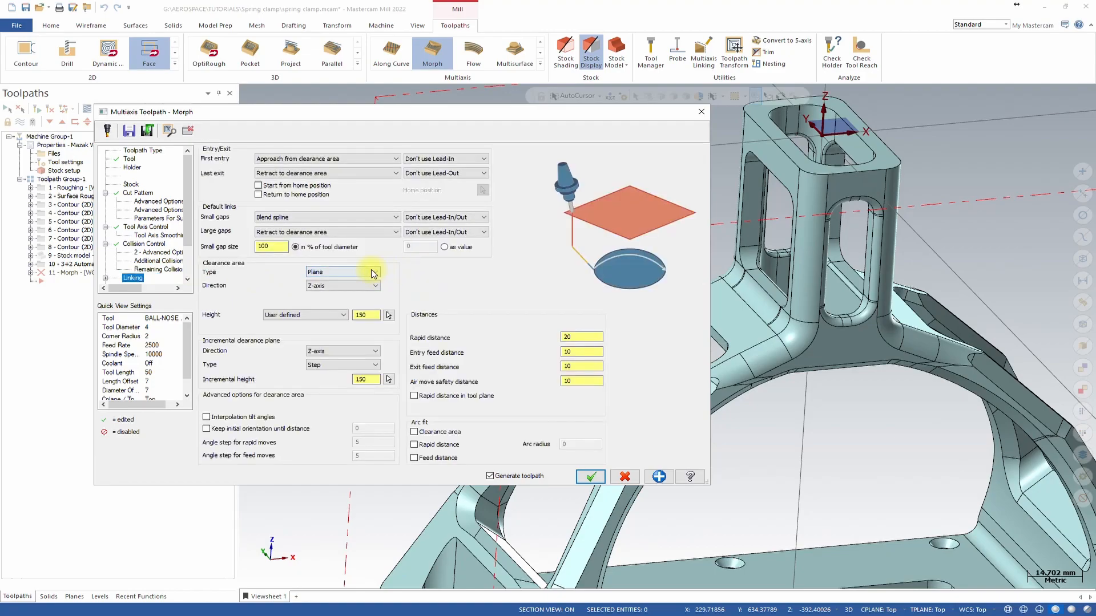
left_click(373, 273)
left_click(353, 295)
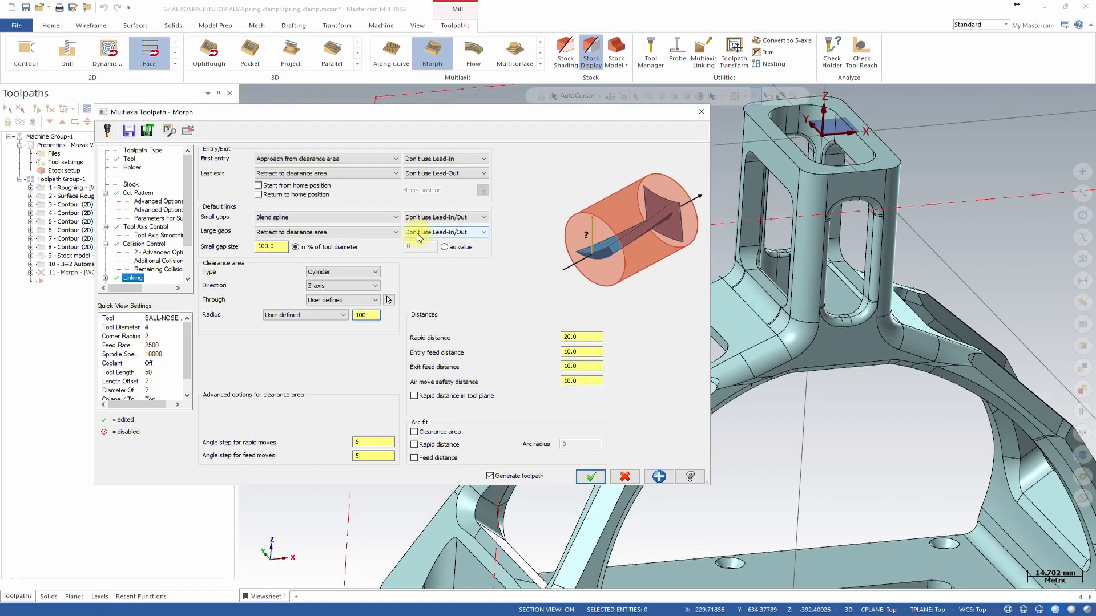
Accept the Morph parameters to generate the toolpath.
left_click_drag(192, 242, 191, 271)
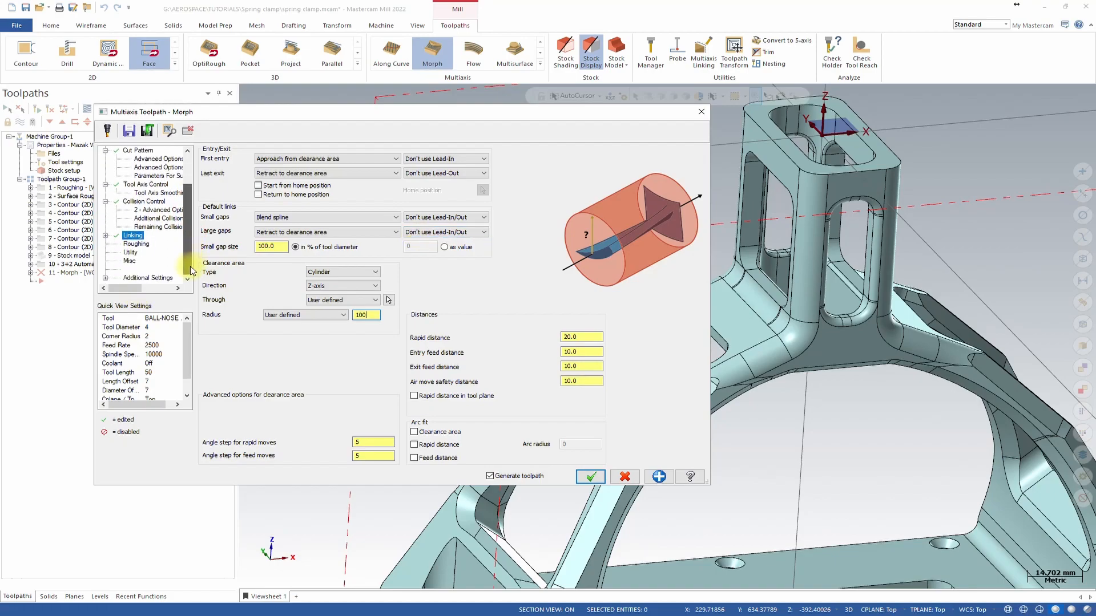
left_click(131, 244)
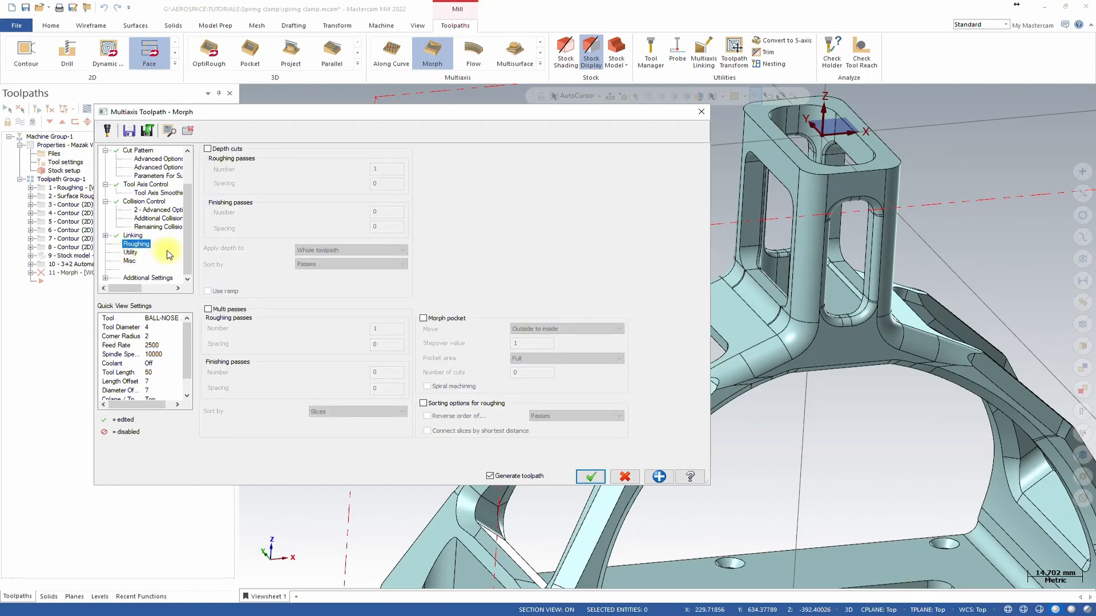
left_click(131, 252)
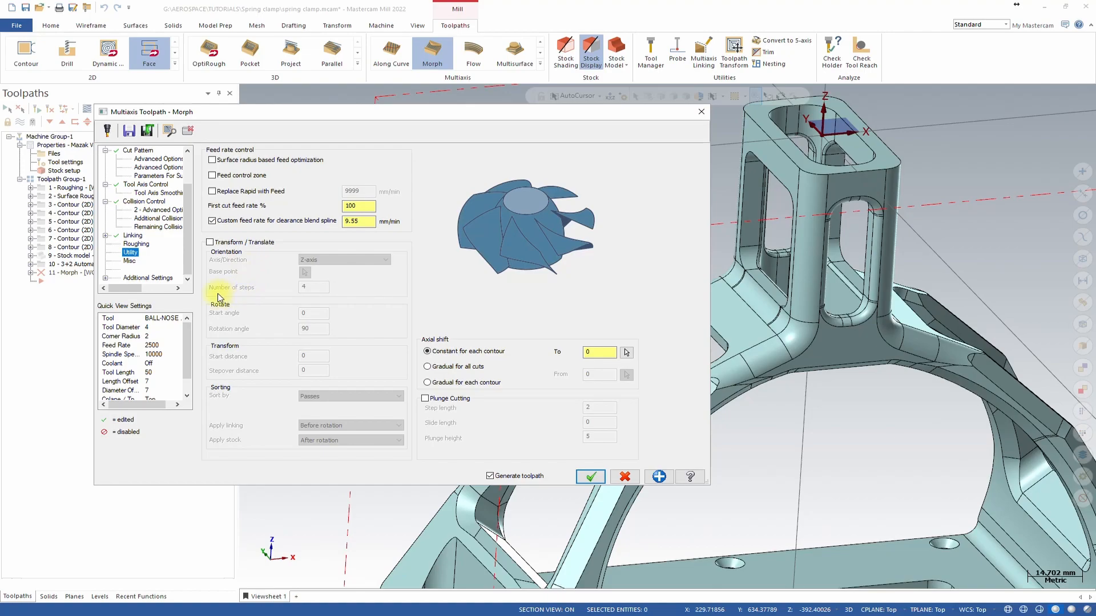
left_click(210, 242)
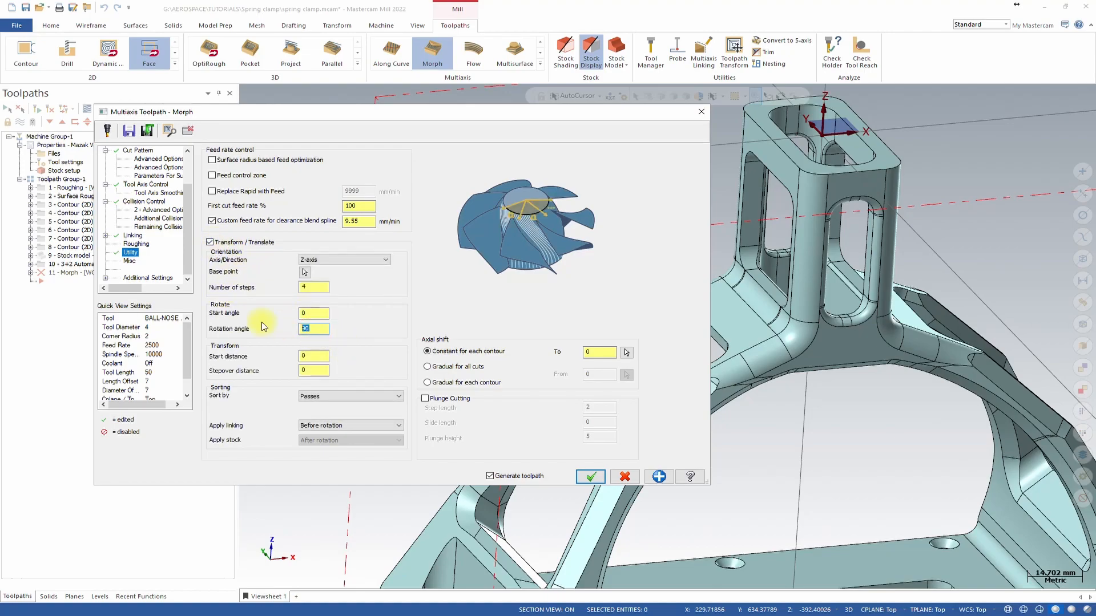
left_click(210, 243)
left_click(590, 480)
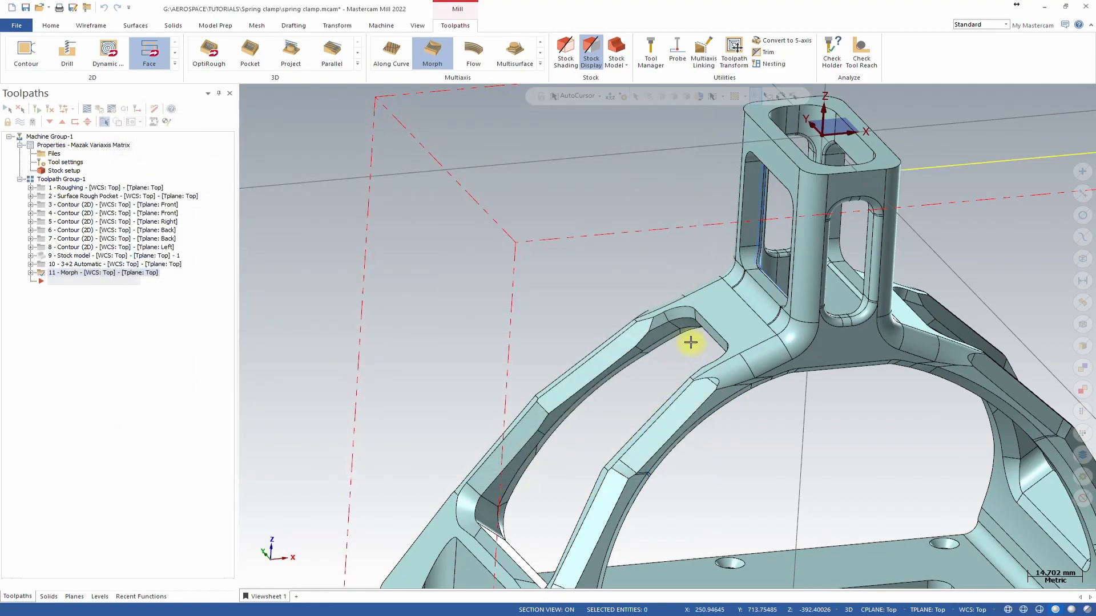
Backplot the Morph toolpath on the upper window.
middle_click_drag(793, 347, 505, 244)
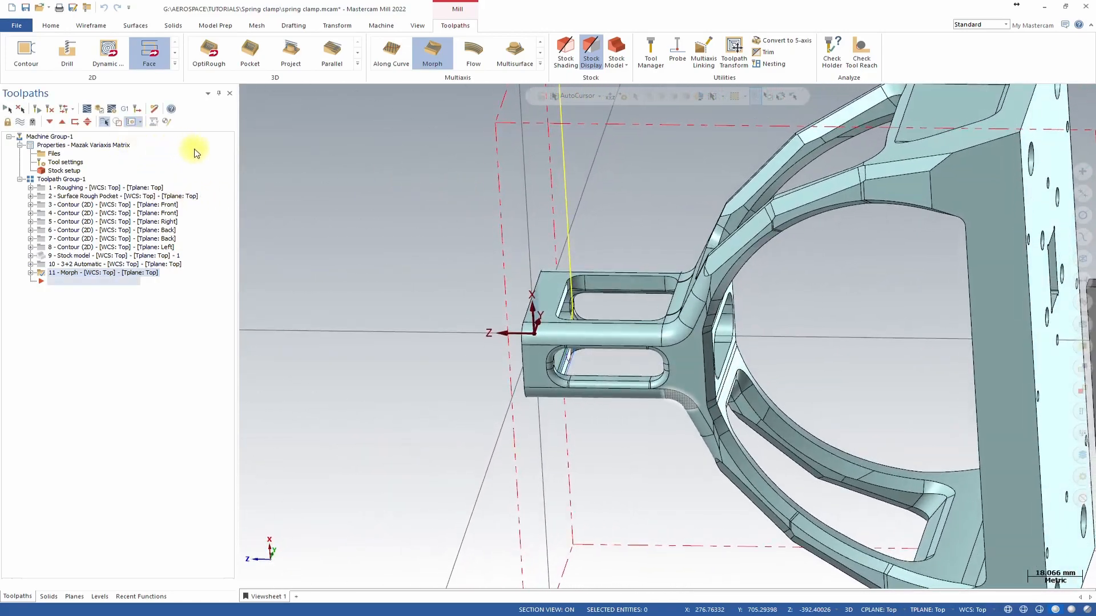
left_click(84, 109)
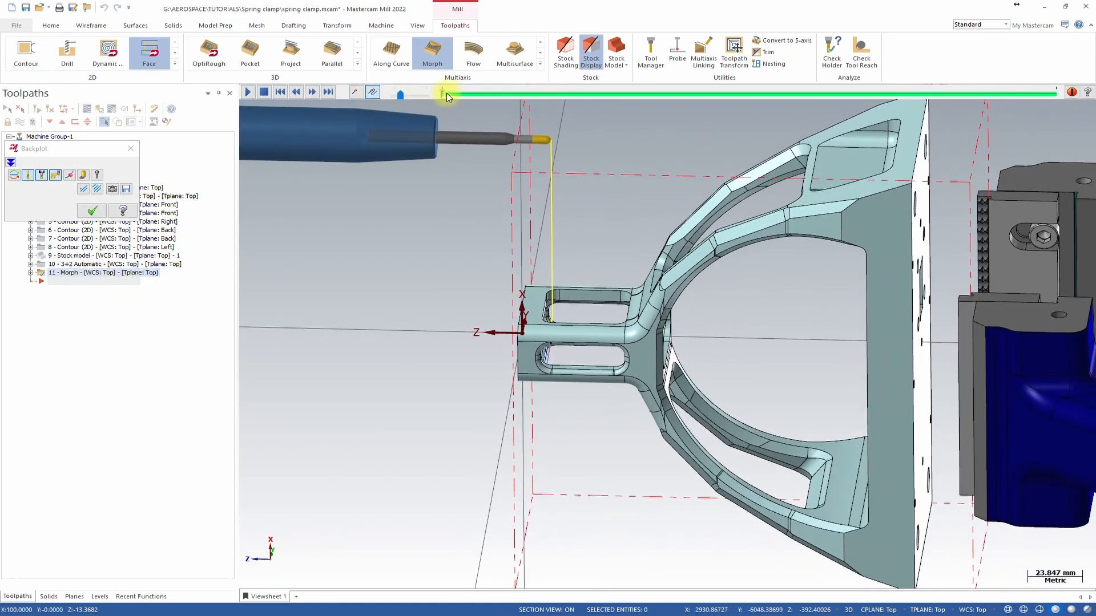
mouse_move(442, 96)
left_mouse_down()
mouse_move(527, 100)
mouse_move(882, 241)
mouse_move(936, 317)
mouse_move(1046, 372)
mouse_move(1069, 371)
left_mouse_up()
middle_click_drag(484, 211, 303, 170)
scroll(464, 211, "up", 5)
left_click(92, 210)
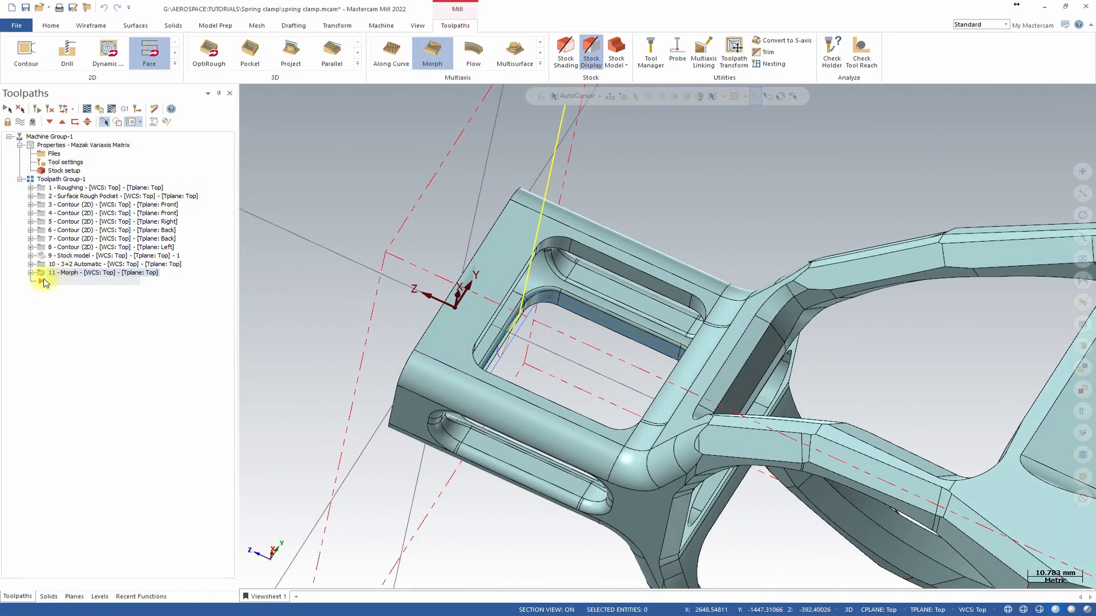
Reopen the Morph parameters and enable Transform / Translate about the Z-axis with 2 steps of 180°.
left_click(30, 272)
double_click(79, 282)
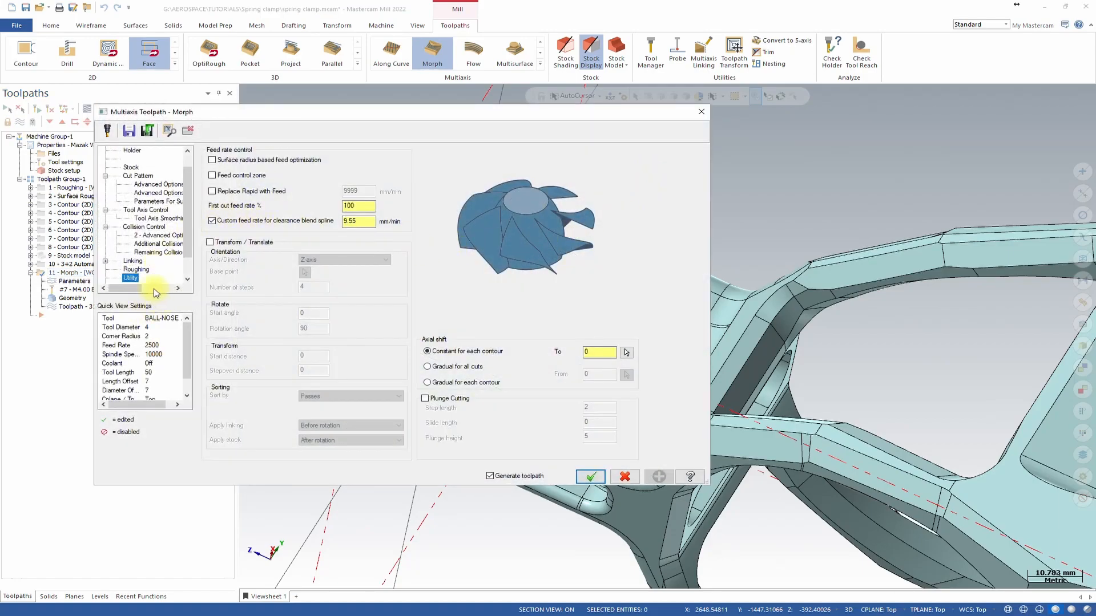
left_click(210, 242)
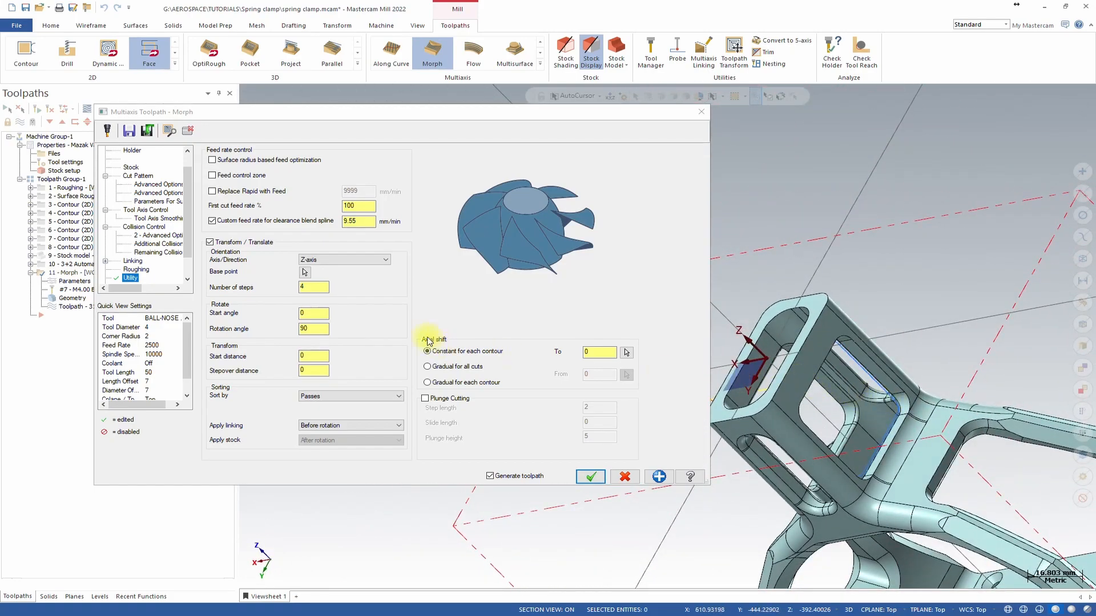
double_click(314, 286)
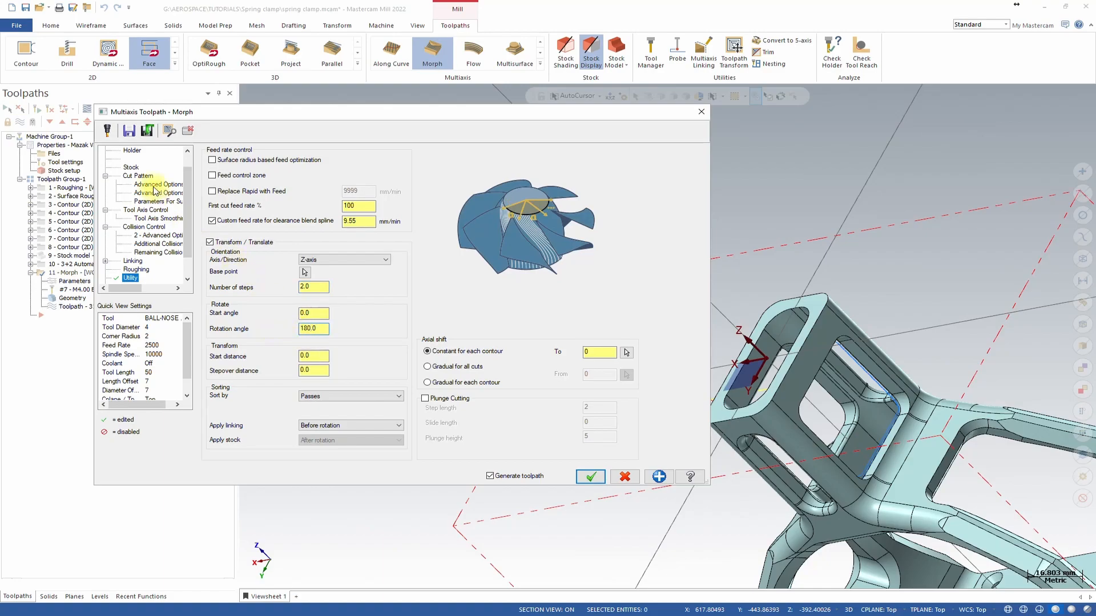
Set the cut pattern's maximum stepover to 0.15.
left_click(137, 175)
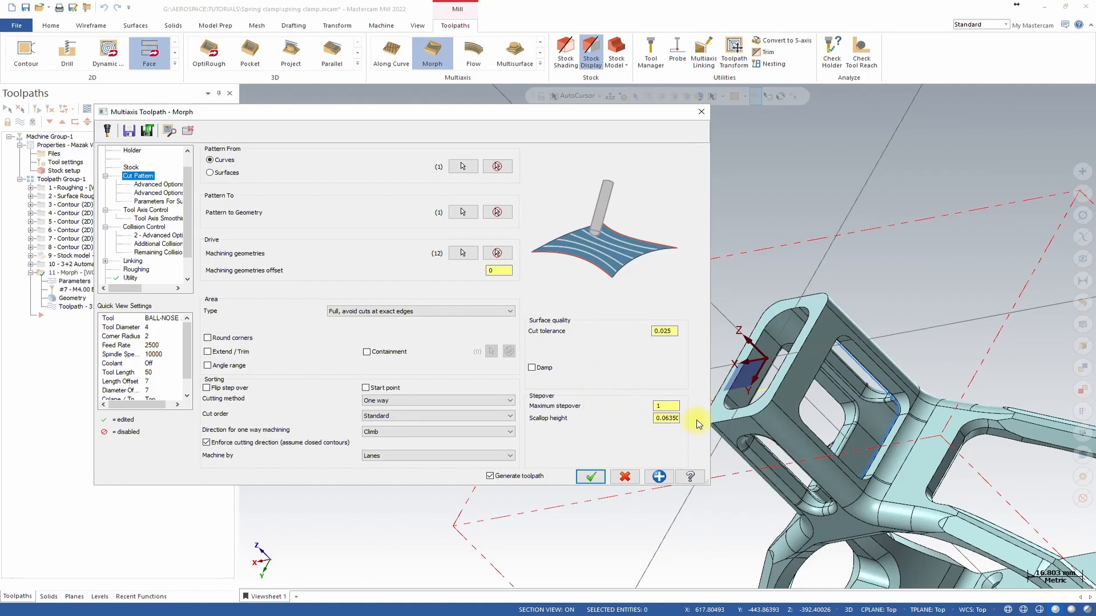
left_click(667, 407)
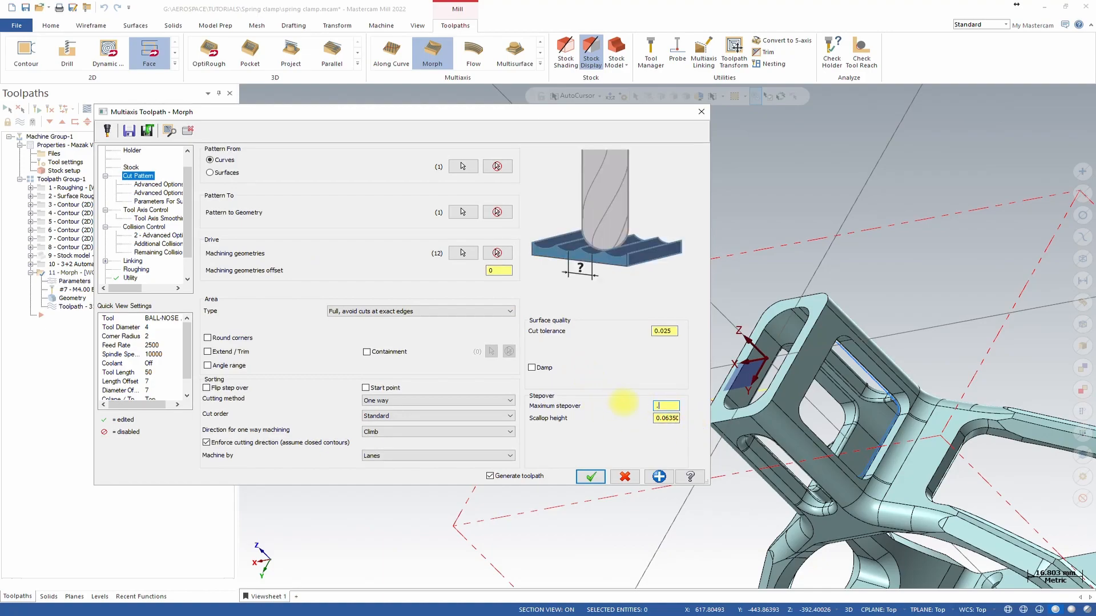
Accept the Morph parameters to regenerate the toolpath with the transform and new stepover.
left_click(596, 479)
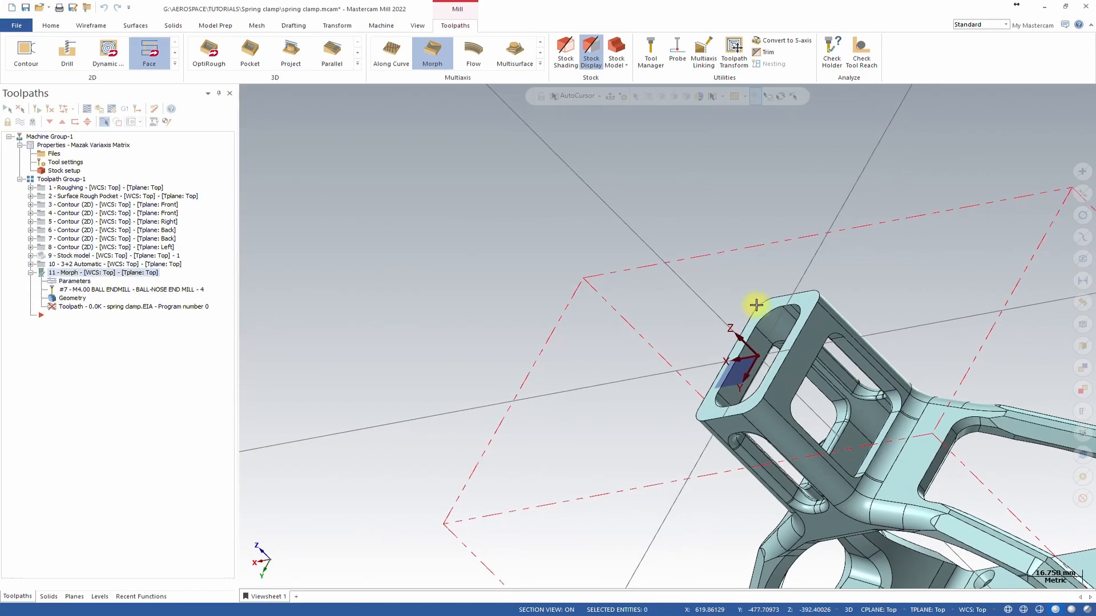
scroll(757, 305, "up", 3)
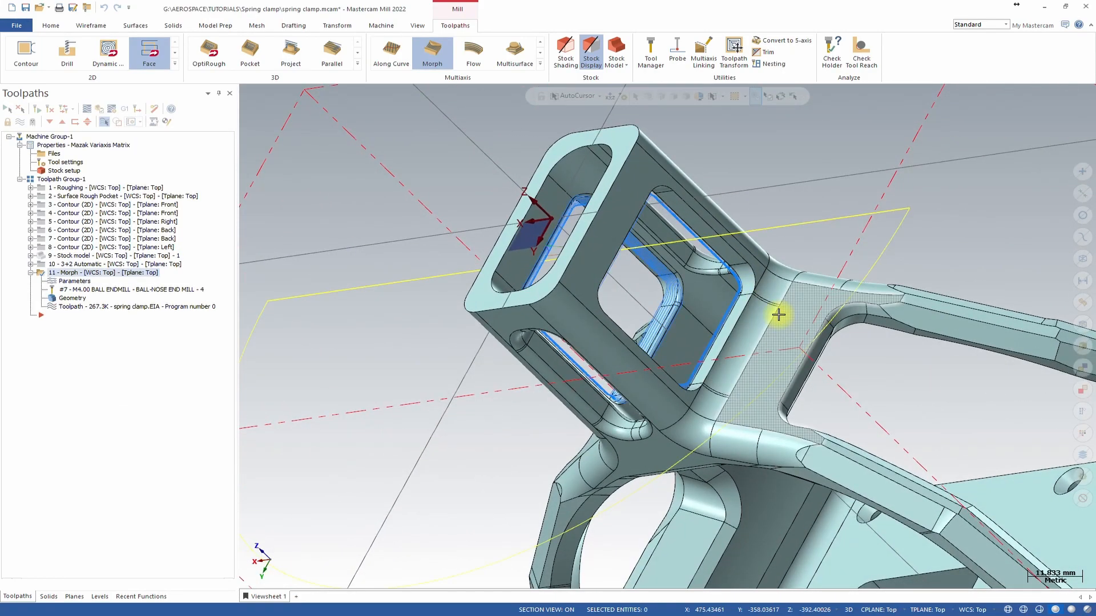
Select the 3+2 roughing and Morph operations and run a machine simulation of them.
middle_click_drag(778, 315, 386, 27)
left_click(382, 26)
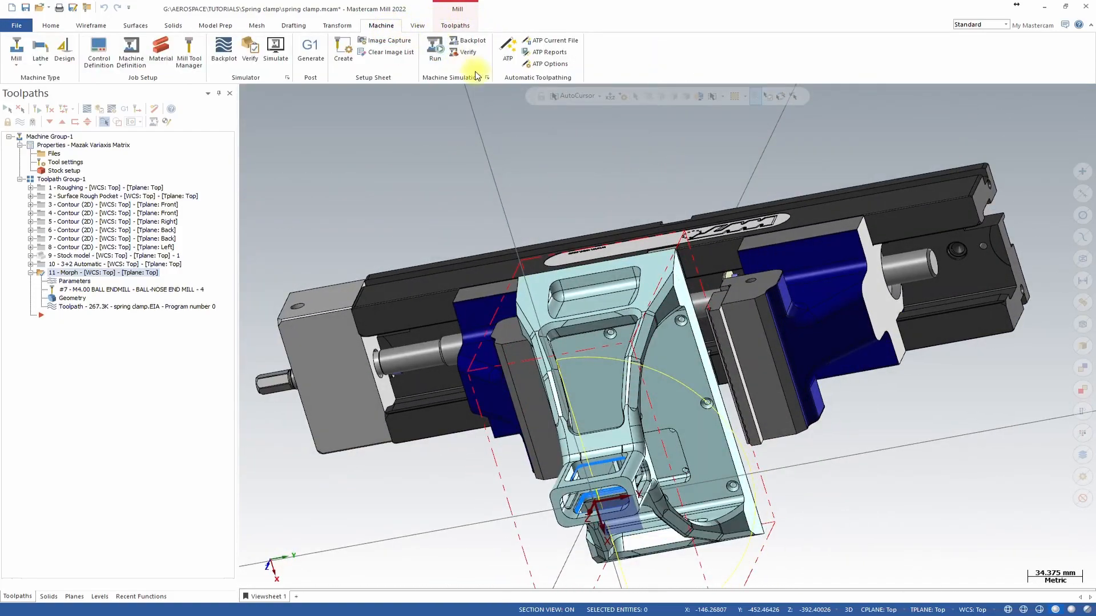
left_click(25, 8)
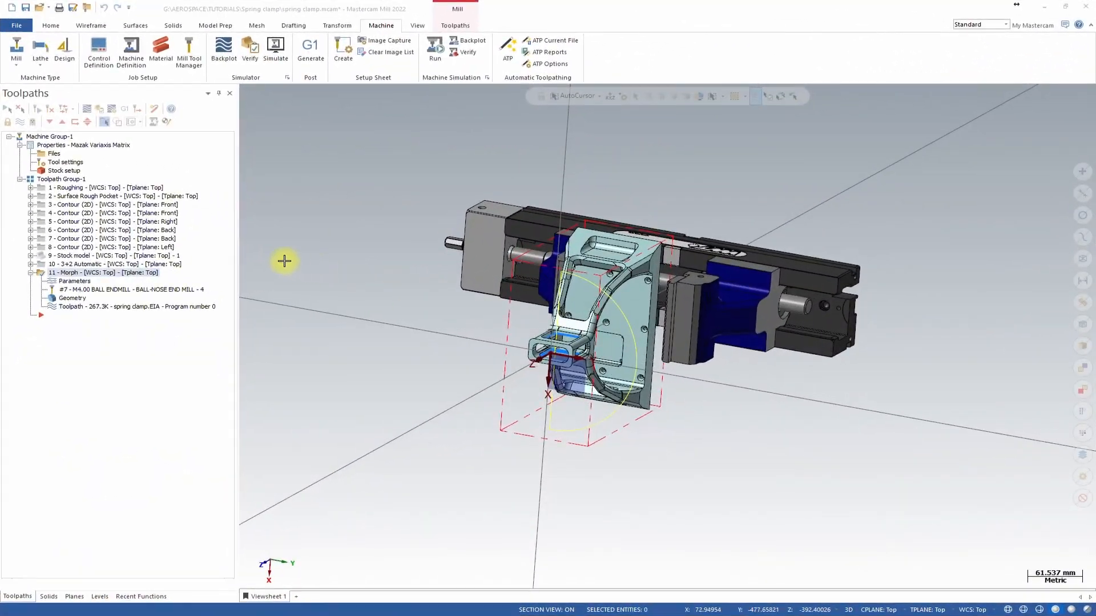
left_click(67, 264, "ctrl")
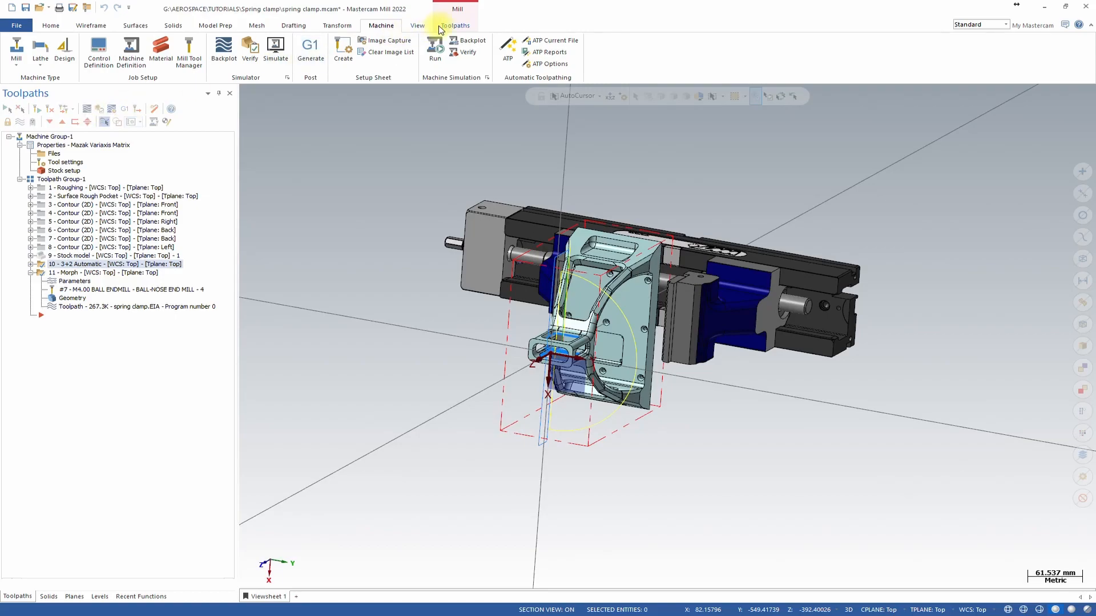
left_click(443, 63)
Speed up the simulation and watch the cutting from different views with the machine housing shown.
left_click_drag(317, 60, 325, 62)
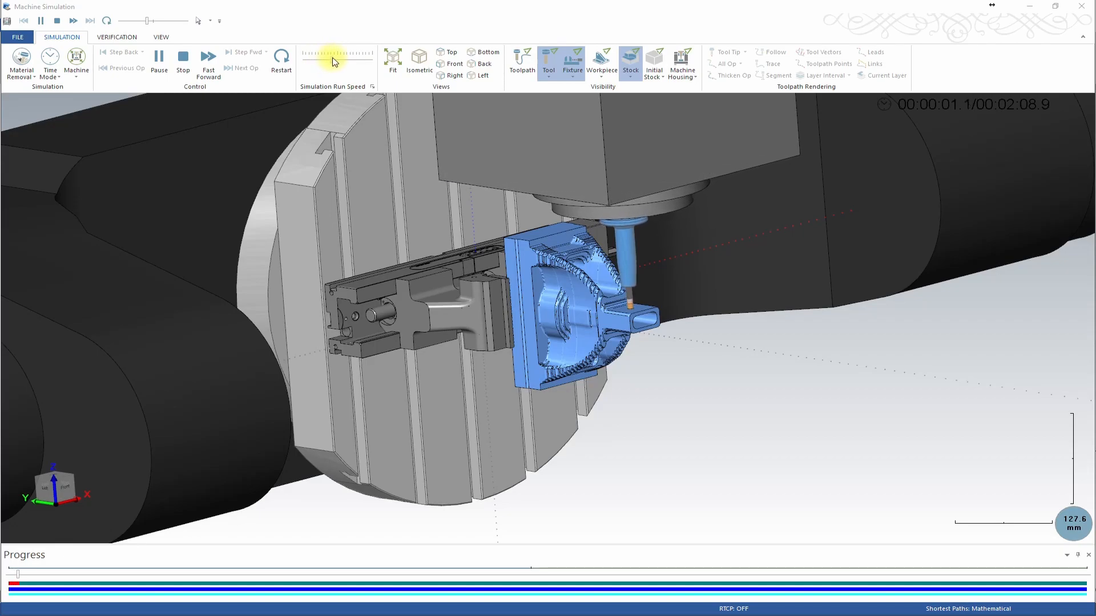
left_click_drag(342, 63, 354, 63)
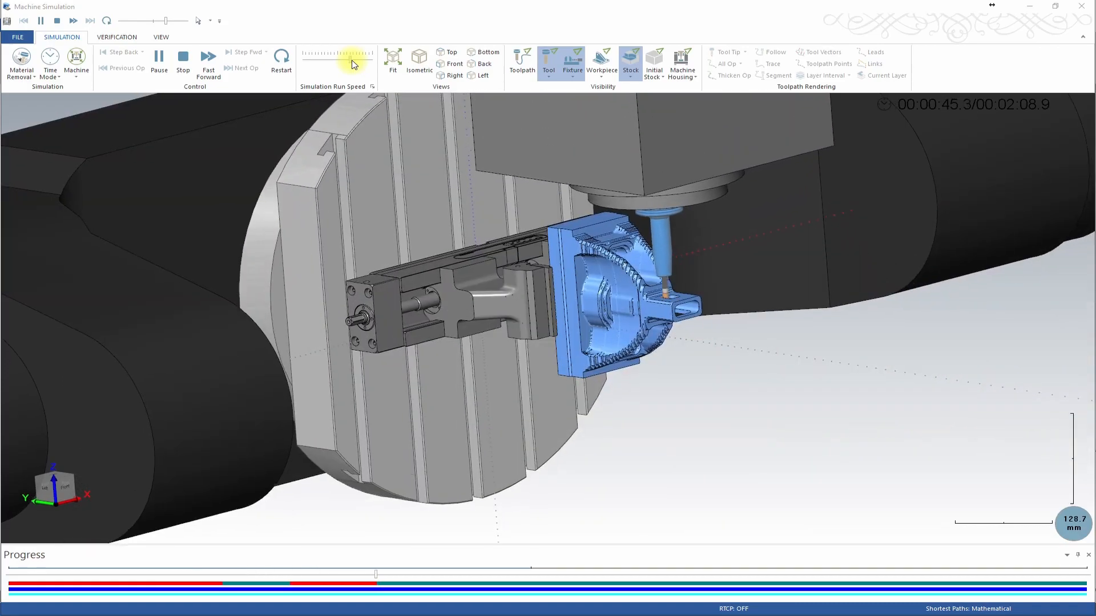
left_click_drag(352, 60, 343, 70)
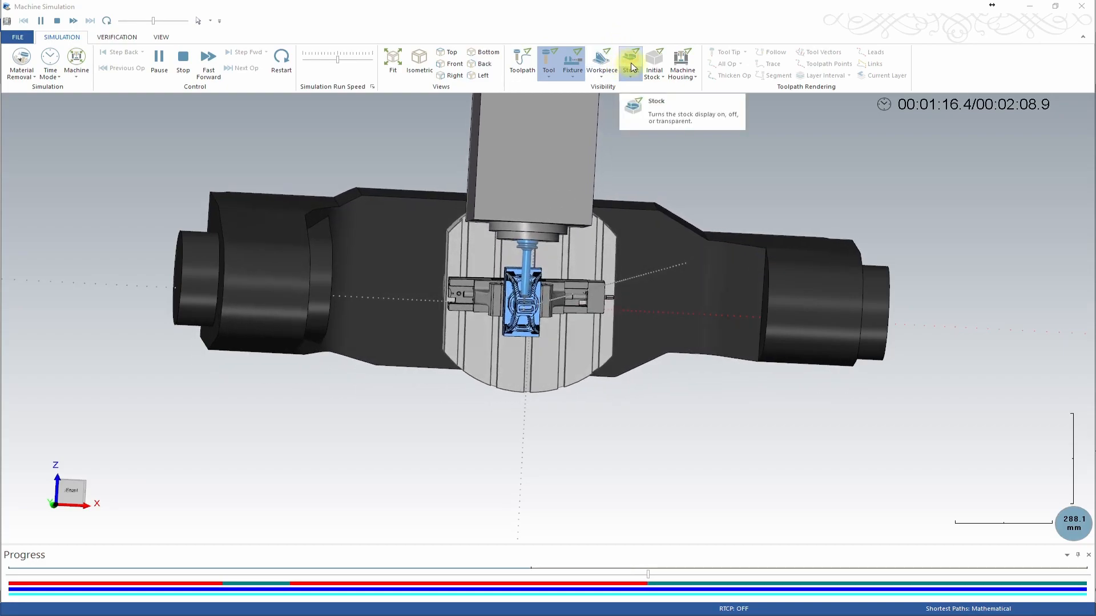
left_click(685, 63)
scroll(558, 210, "down", 4)
middle_click_drag(611, 239, 603, 269)
scroll(607, 278, "up", 1)
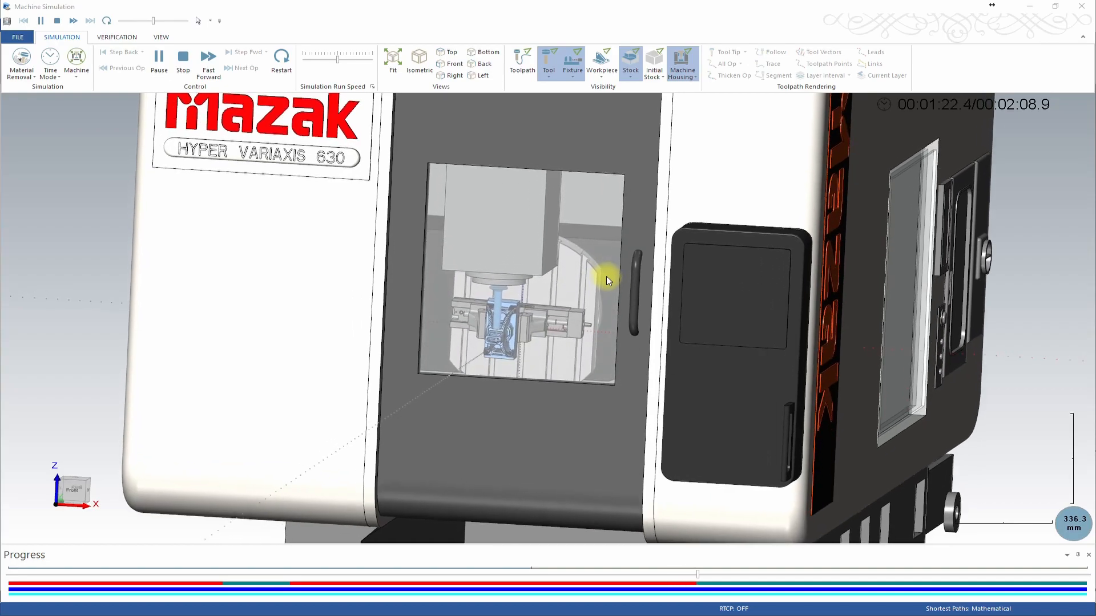
scroll(607, 278, "up", 3)
scroll(608, 280, "up", 1)
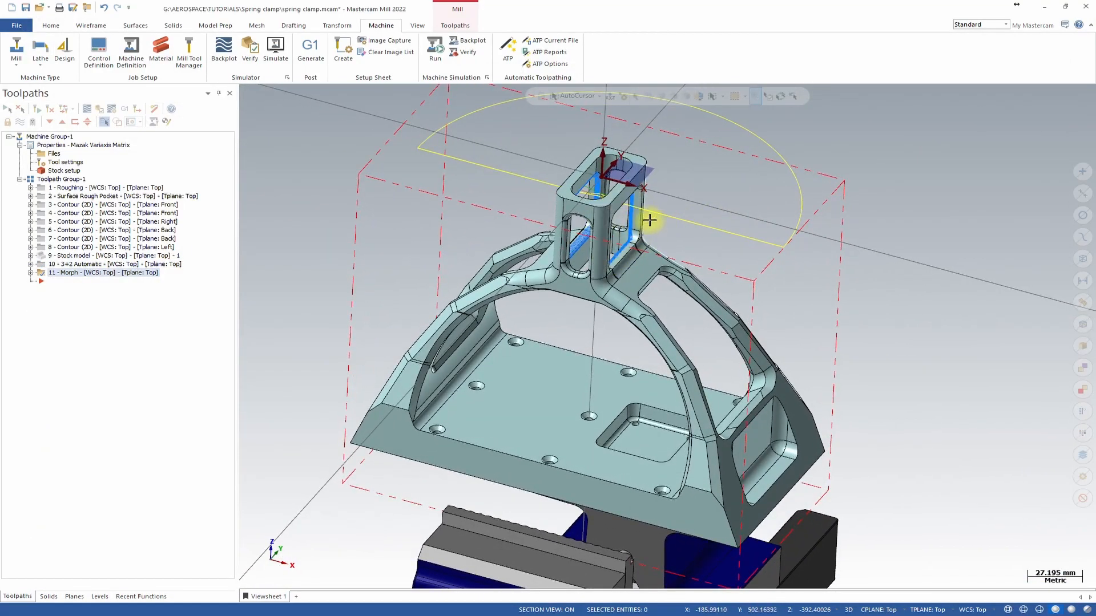
Start a new 3+2 Automatic roughing toolpath.
middle_click_drag(709, 213, 636, 234)
middle_click_drag(616, 297, 661, 250)
middle_click_drag(679, 246, 668, 249)
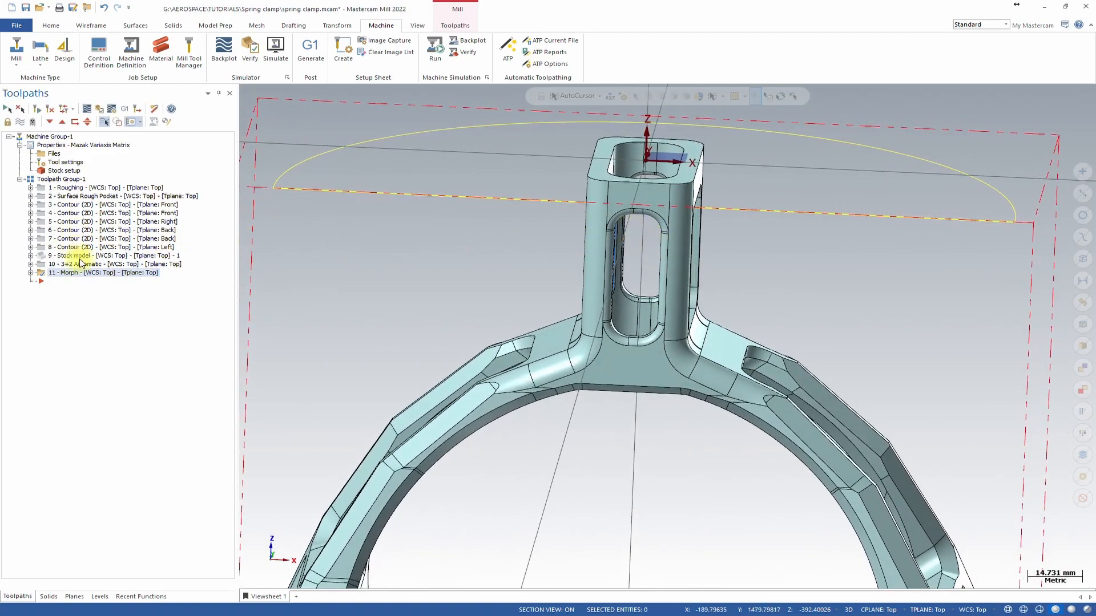
left_click(455, 25)
left_click(538, 66)
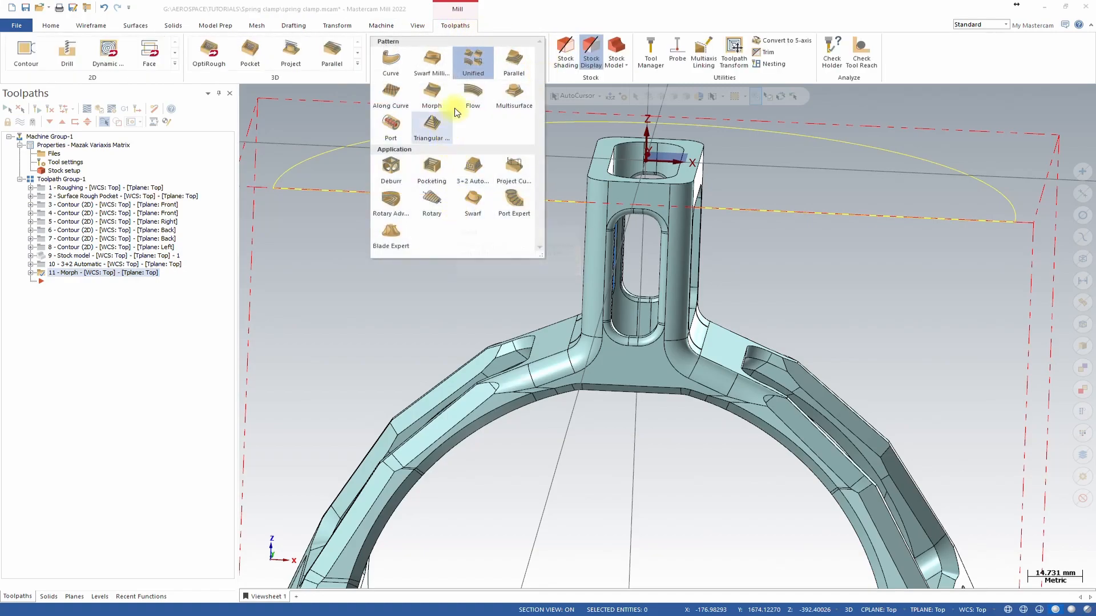
left_click(473, 182)
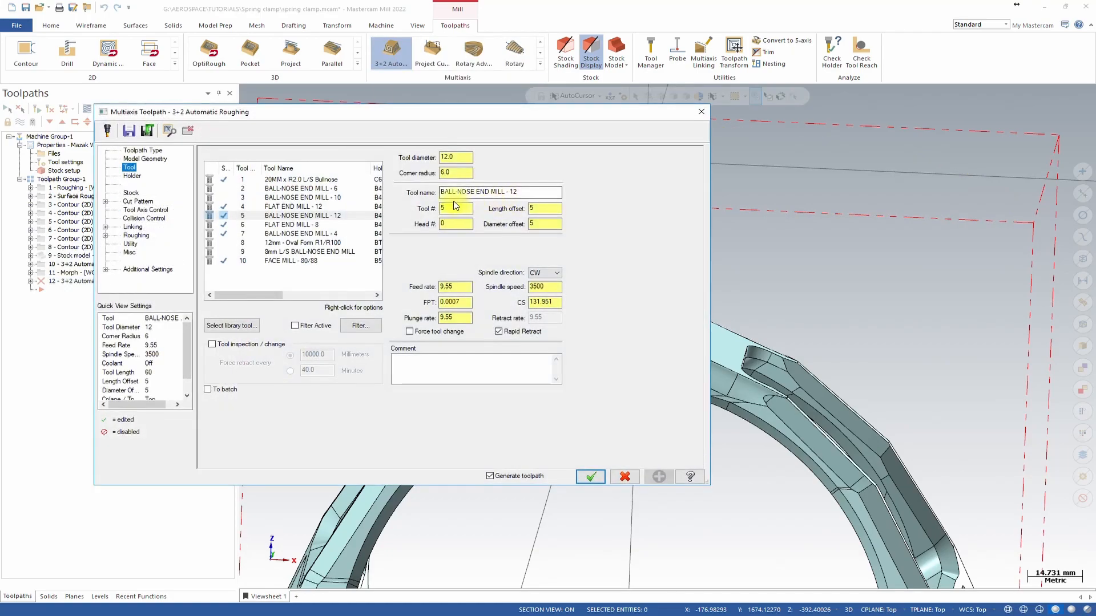
Choose the 8 mm flat end mill and set feed rate 1000 and spindle speed 6500.
left_click(308, 224)
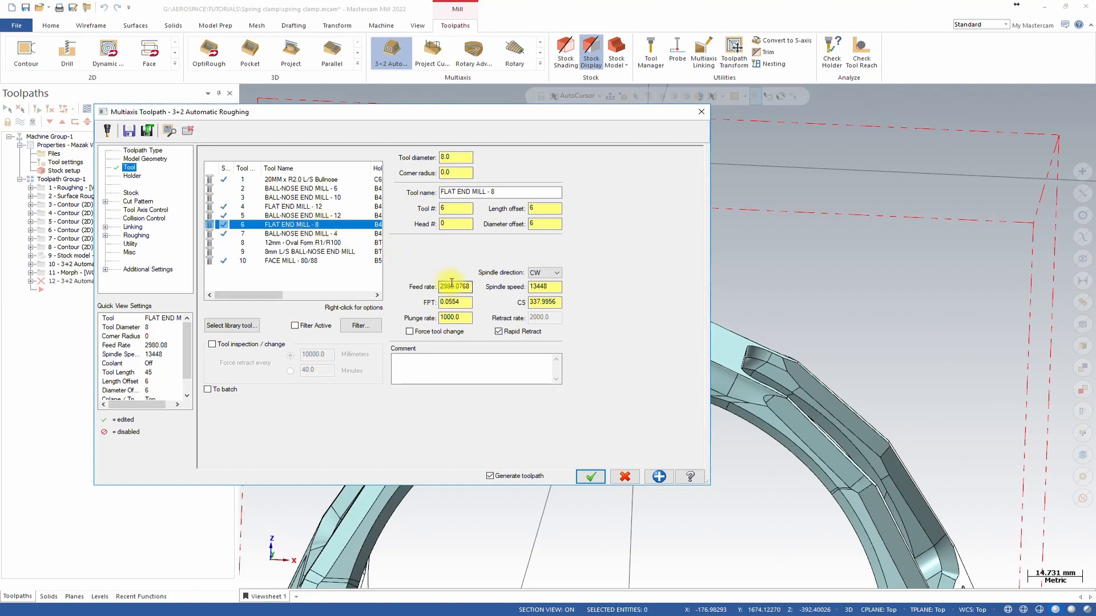
left_click(452, 285)
double_click(456, 284)
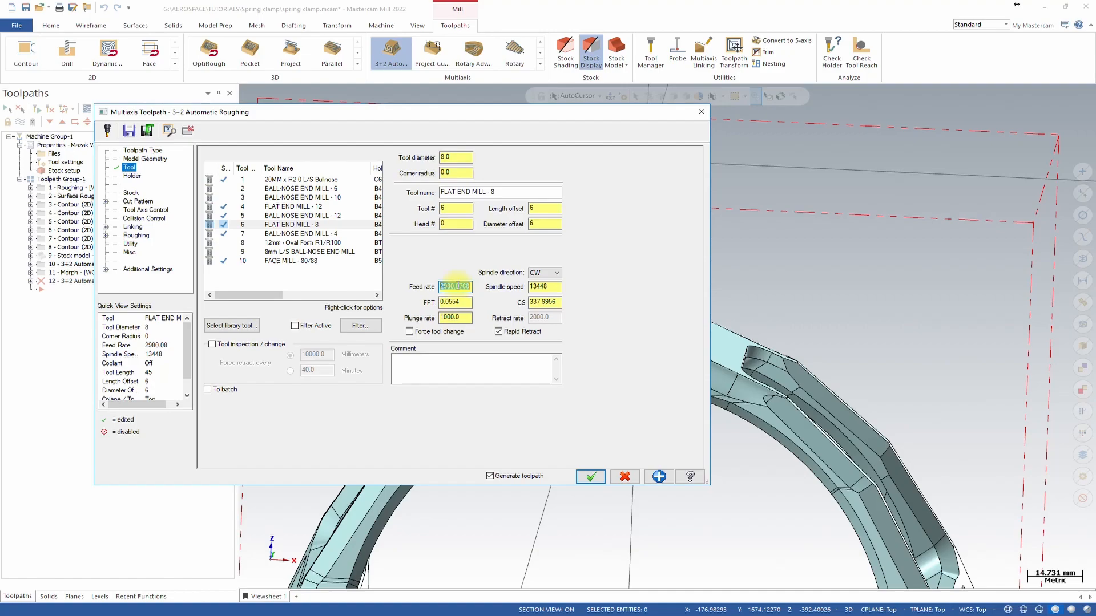
type("1000")
key("Tab")
key("Tab")
type("1")
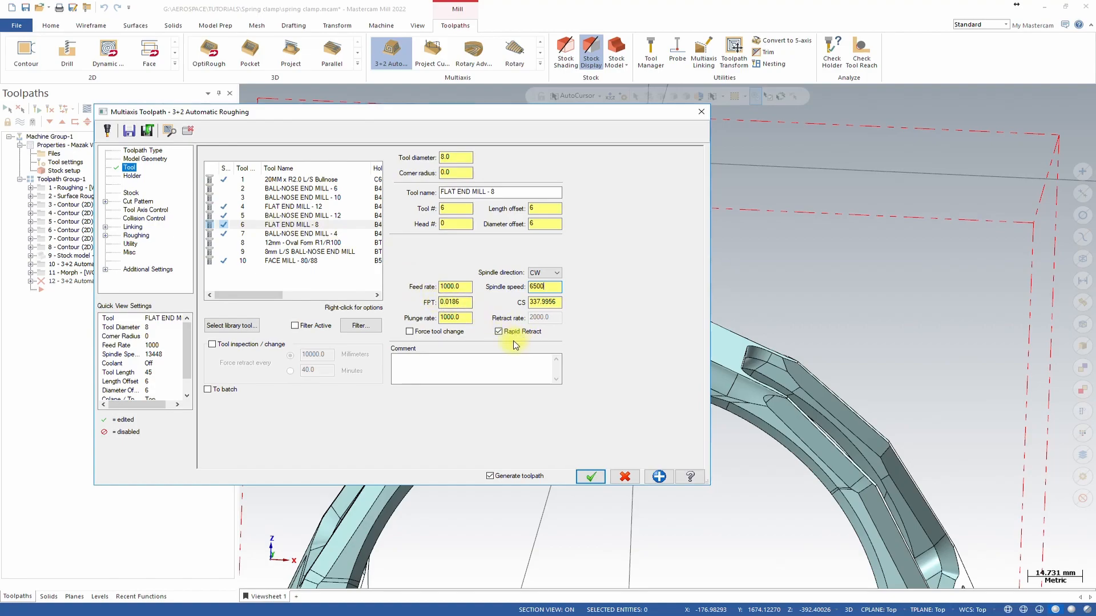
Set the cut pattern's maximum stepover to 2.
left_click(136, 196)
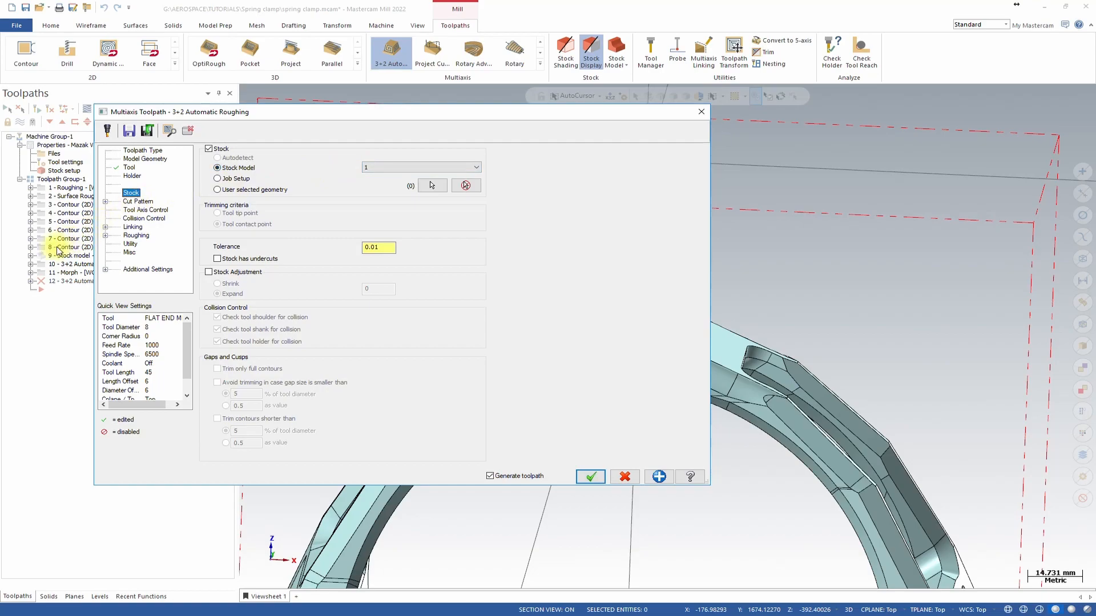
left_click(138, 202)
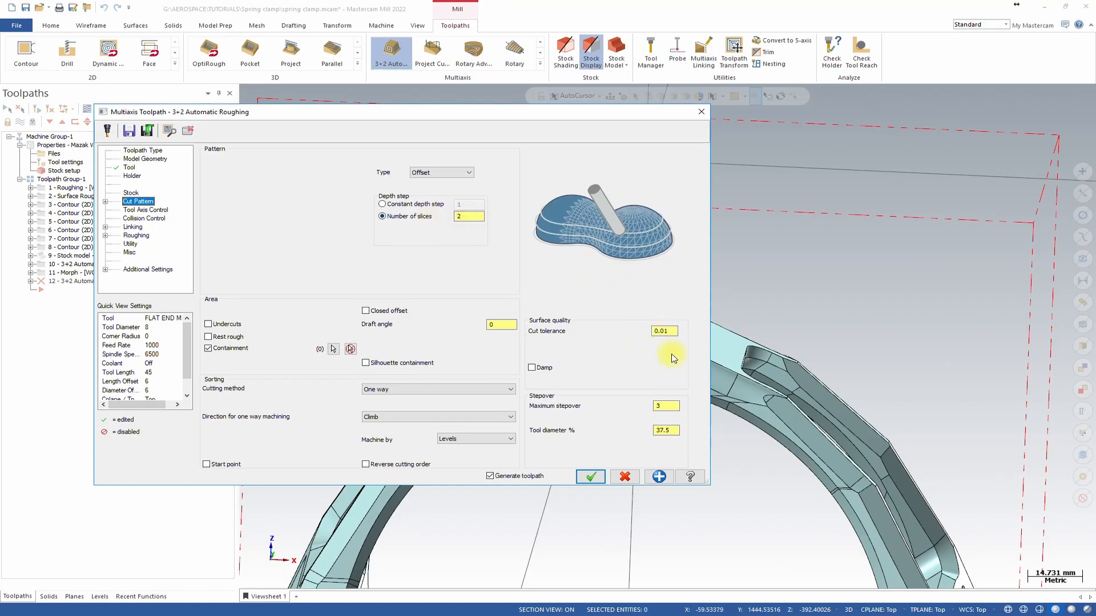
left_click(667, 409)
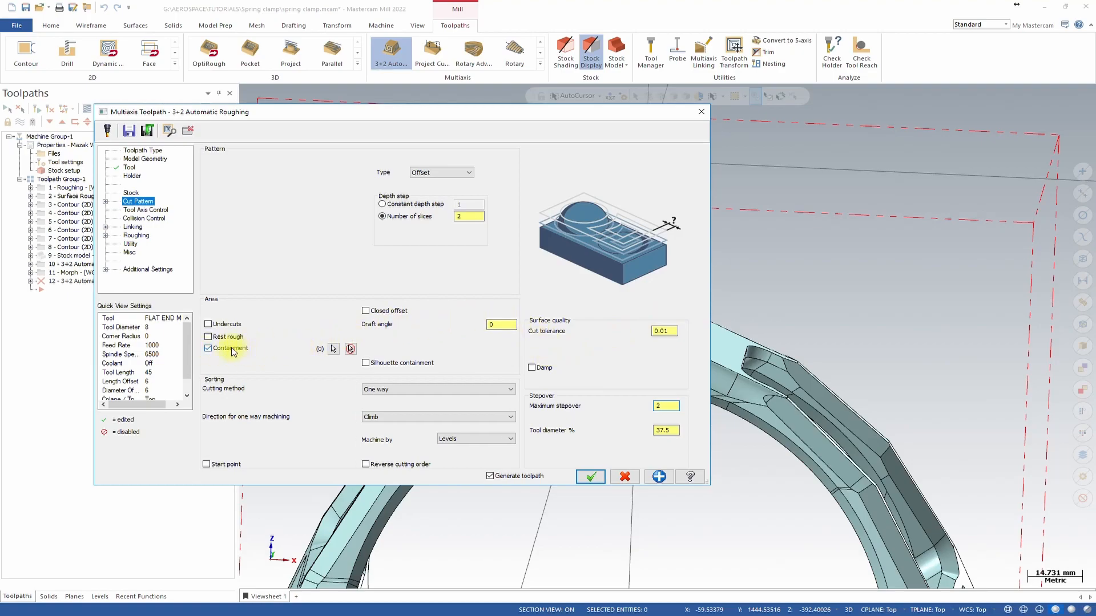
Pick the upper window opening's inner edge loop as containment and set the number of slices to 3.
left_click(333, 349)
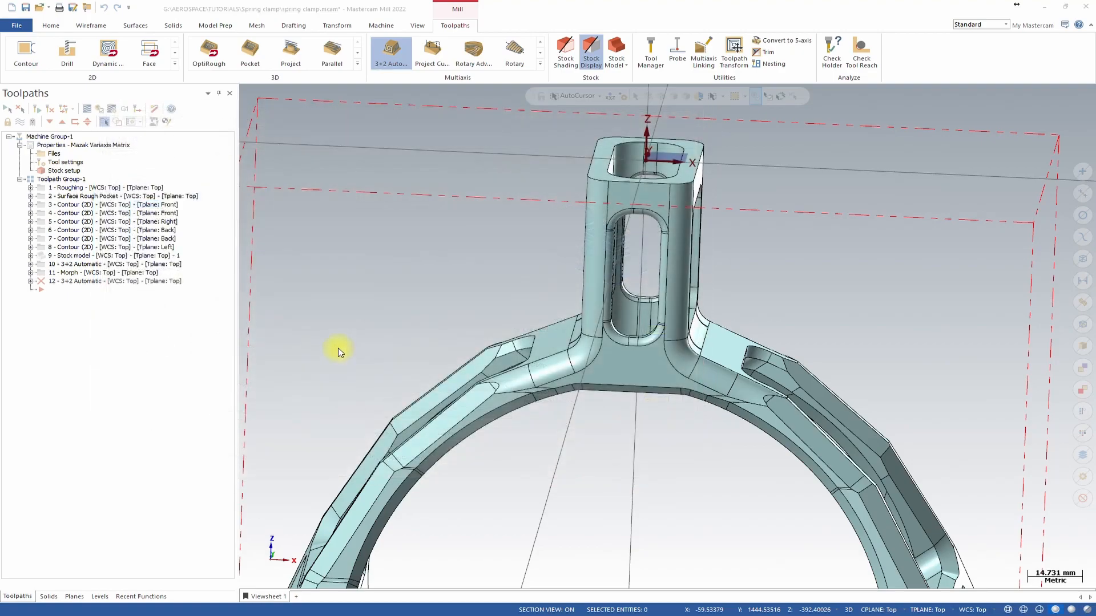
left_click(653, 345)
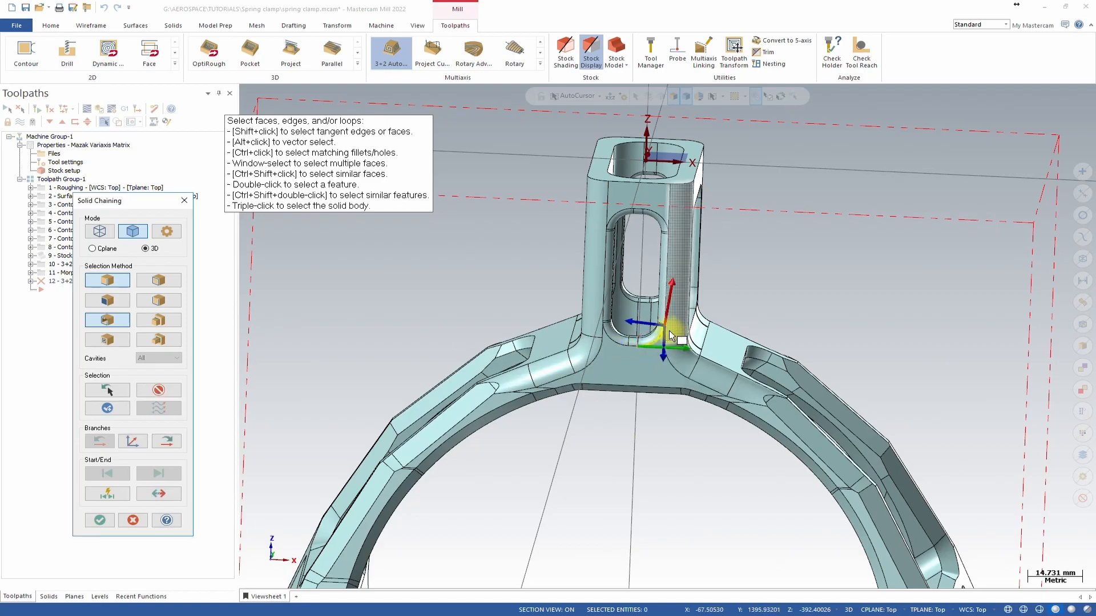
left_click(180, 444)
left_click(180, 444)
left_click(180, 444)
left_click(180, 444)
left_click(181, 444)
left_click(180, 444)
left_click(102, 444)
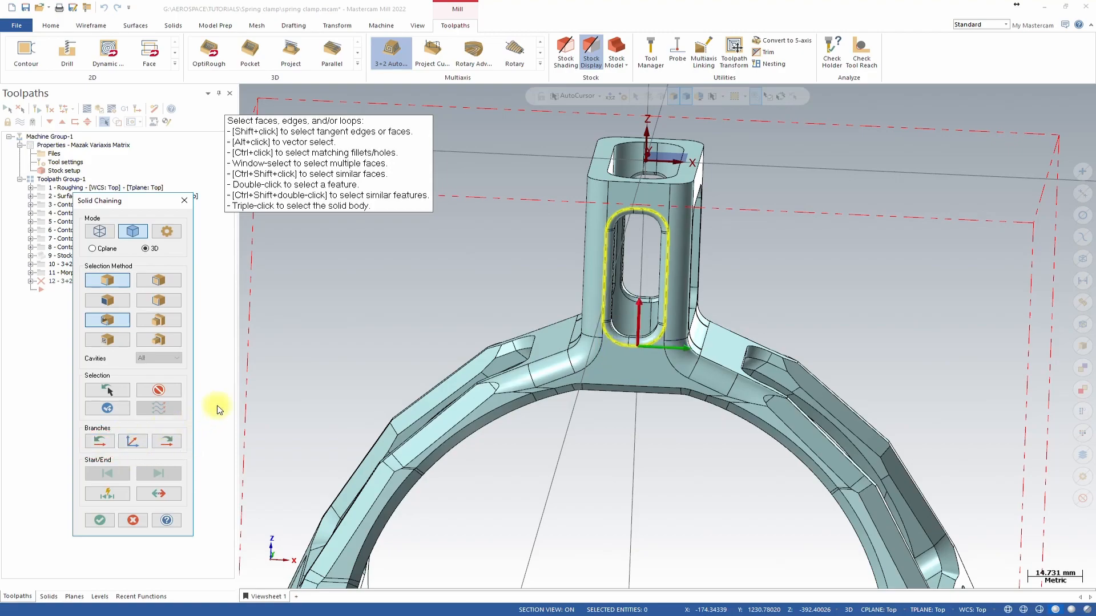
left_click(109, 524)
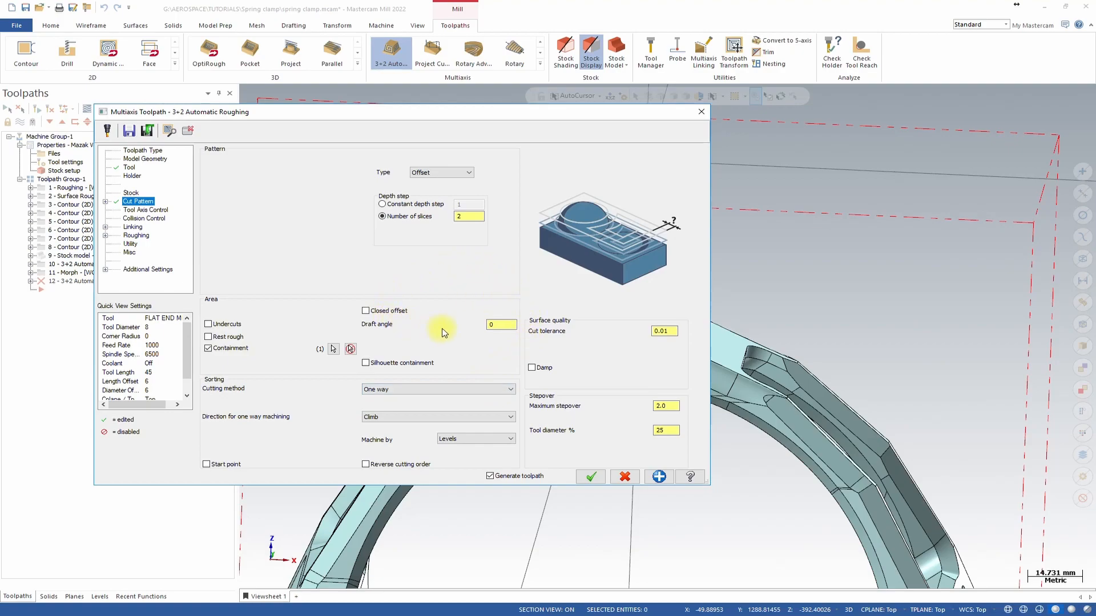
double_click(463, 217)
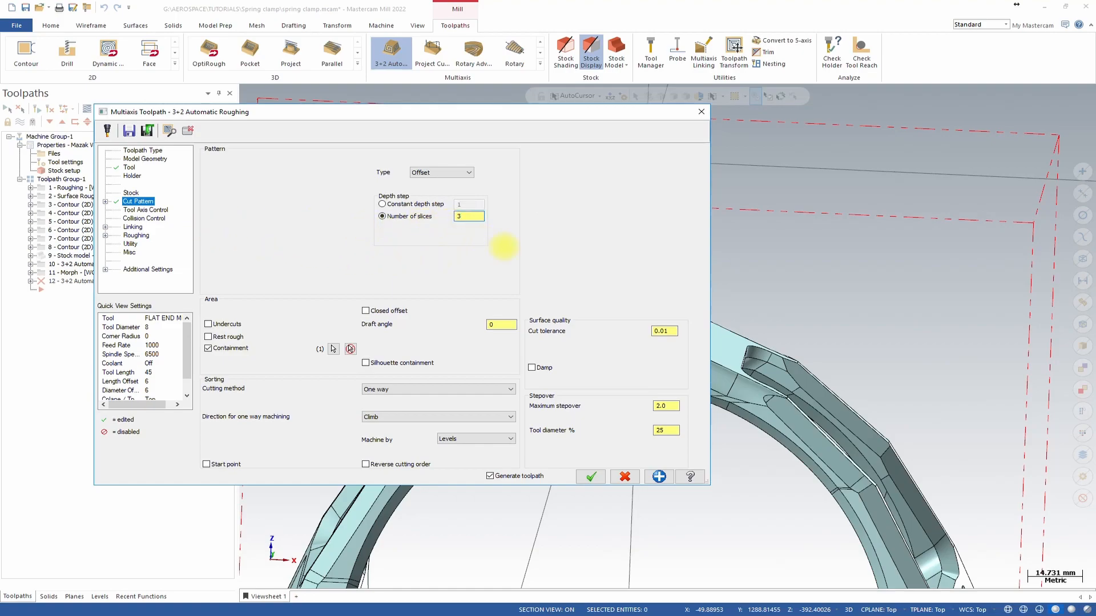
In tool axis control, remove the second tool axis and add a new axis row.
left_click(142, 210)
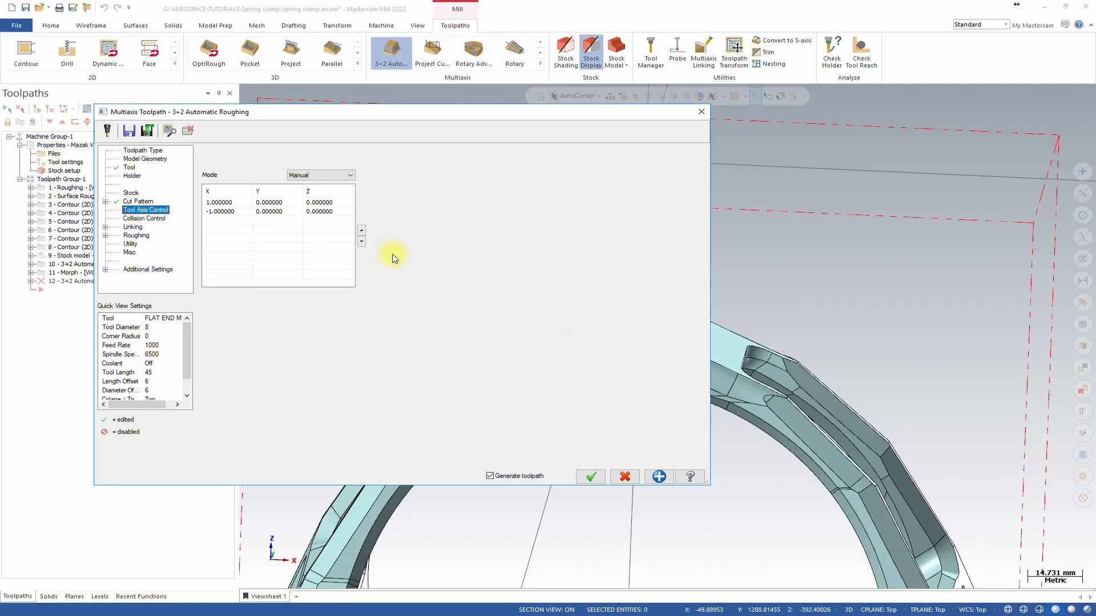
right_click(244, 210)
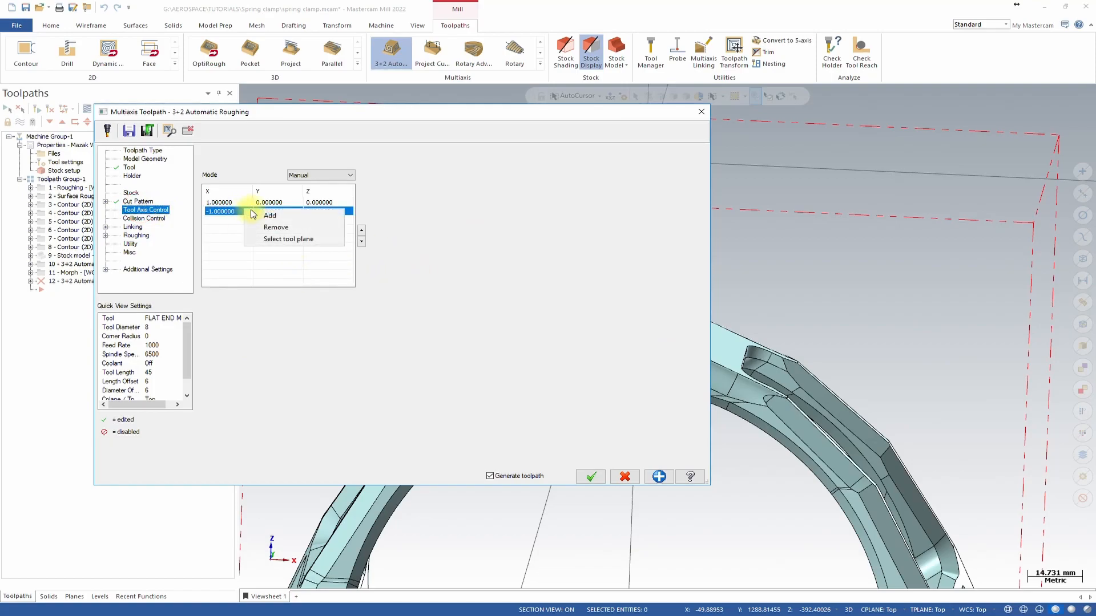
left_click(276, 227)
left_click(271, 205)
right_click(271, 207)
left_click(288, 215)
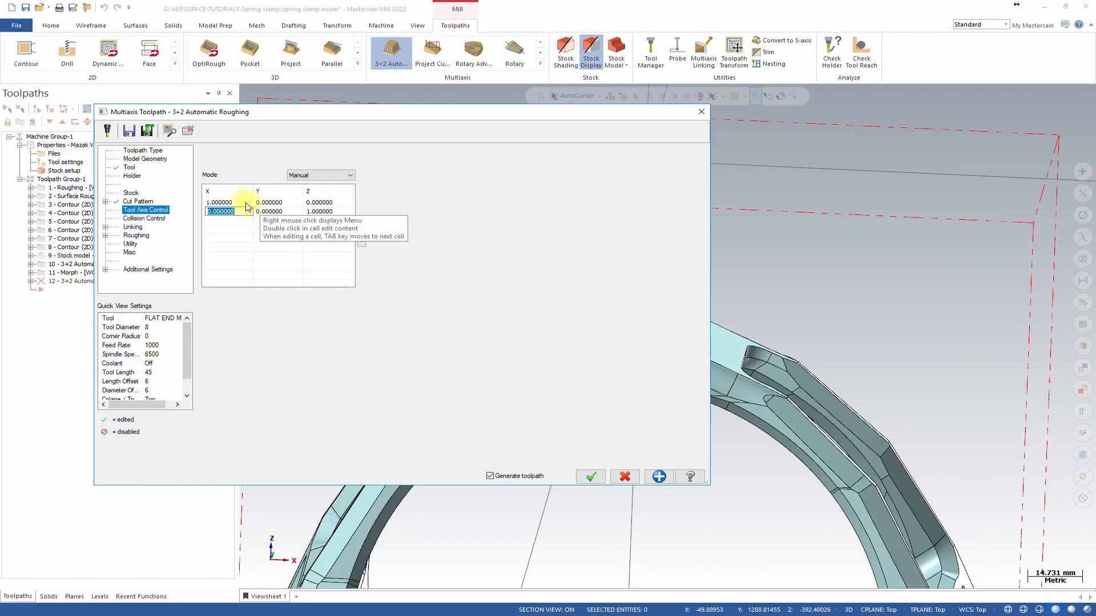
Set the first tool axis from the Front named plane.
right_click(241, 202)
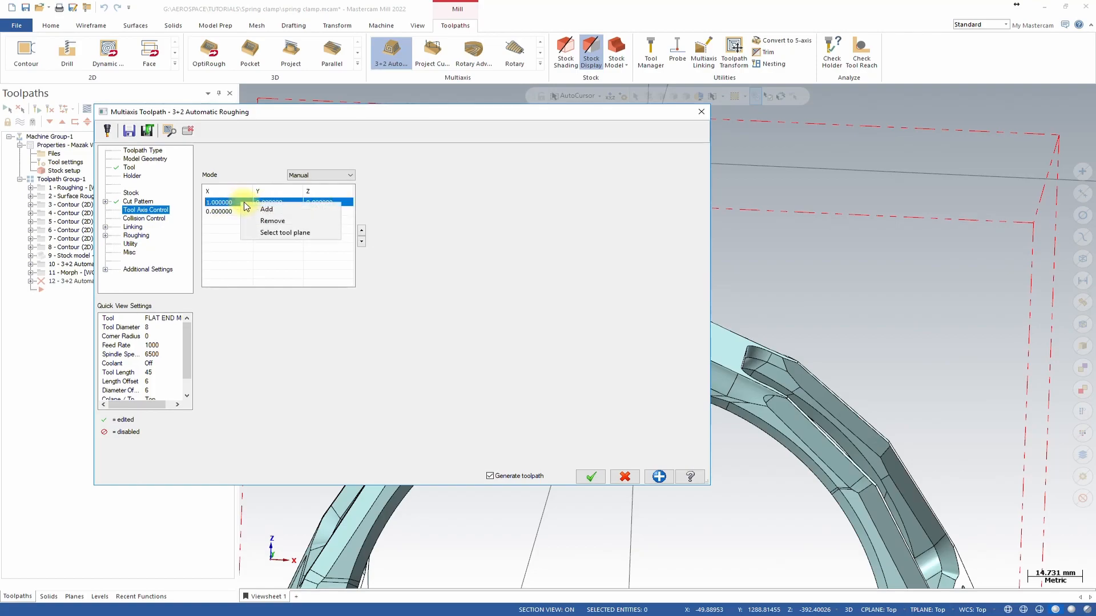
left_click(285, 233)
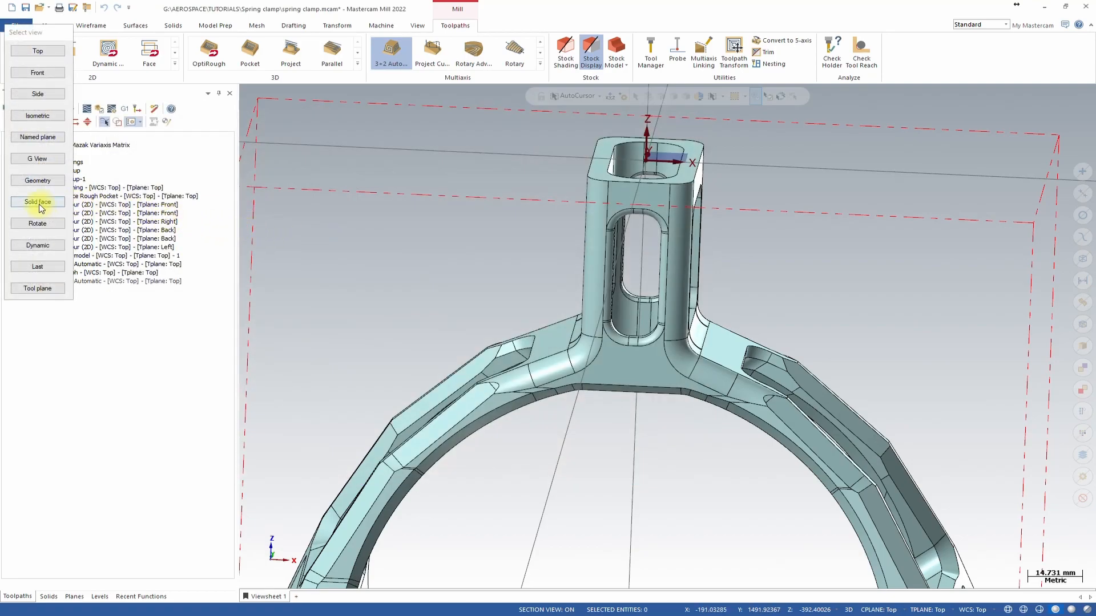
left_click(40, 138)
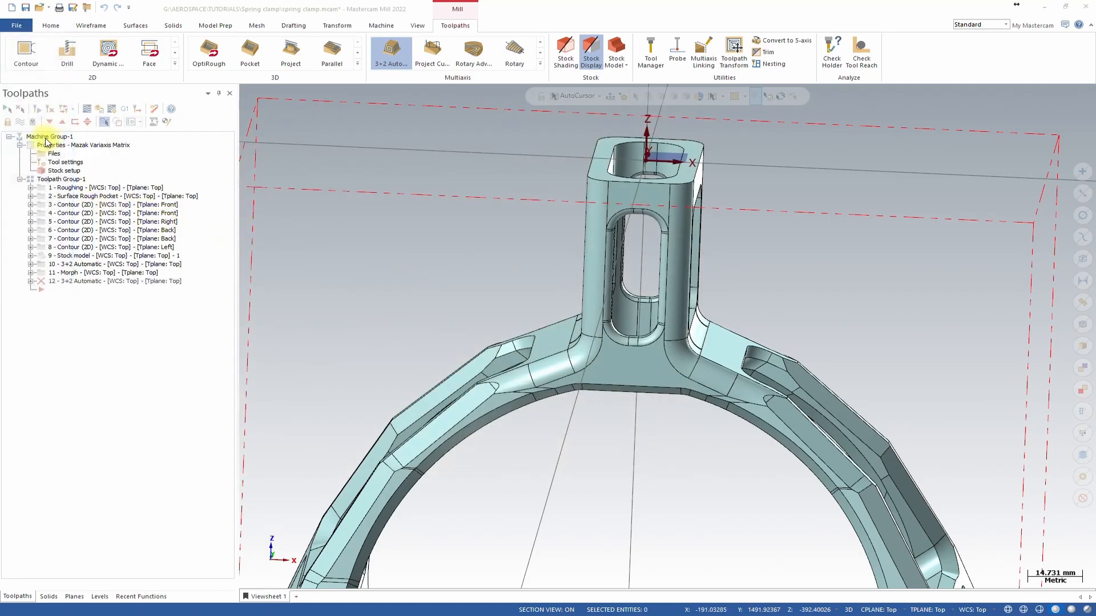
left_click(46, 186)
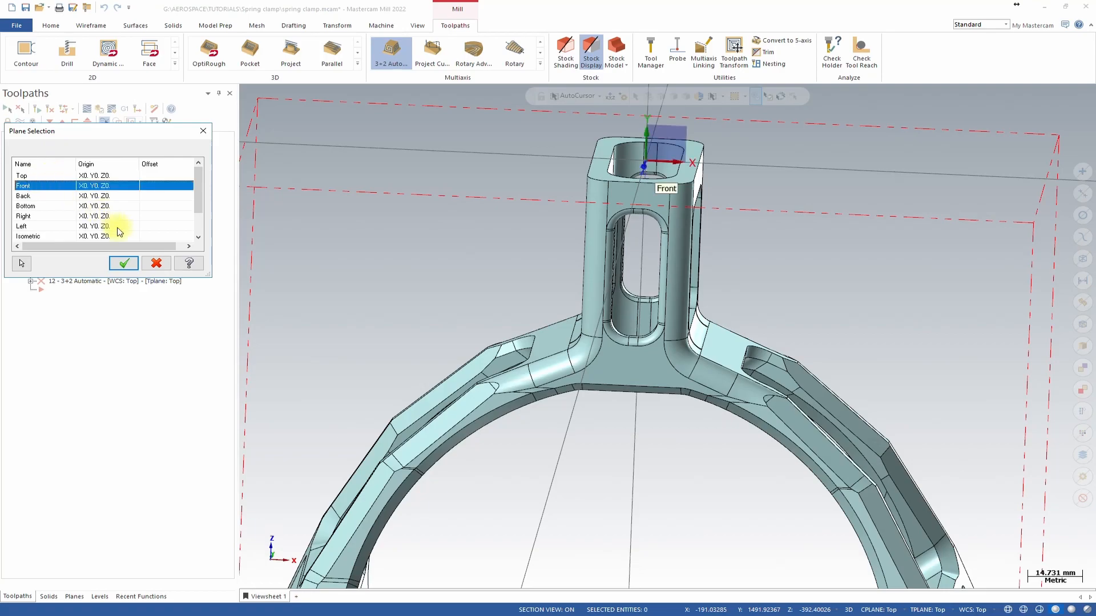
left_click(124, 263)
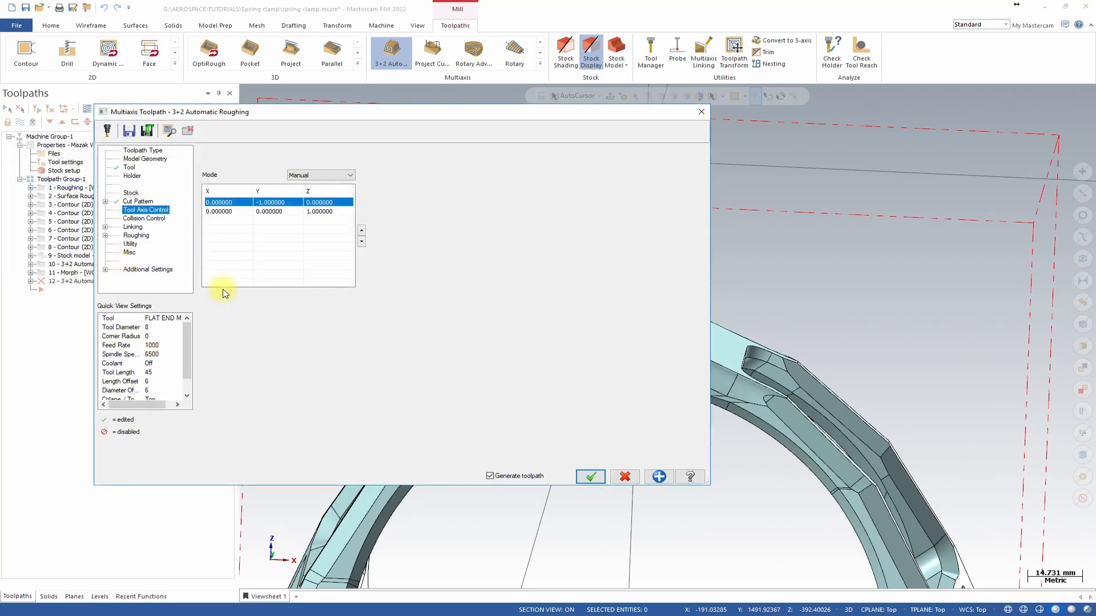
Set the second tool axis from the Back named plane.
left_click(266, 212)
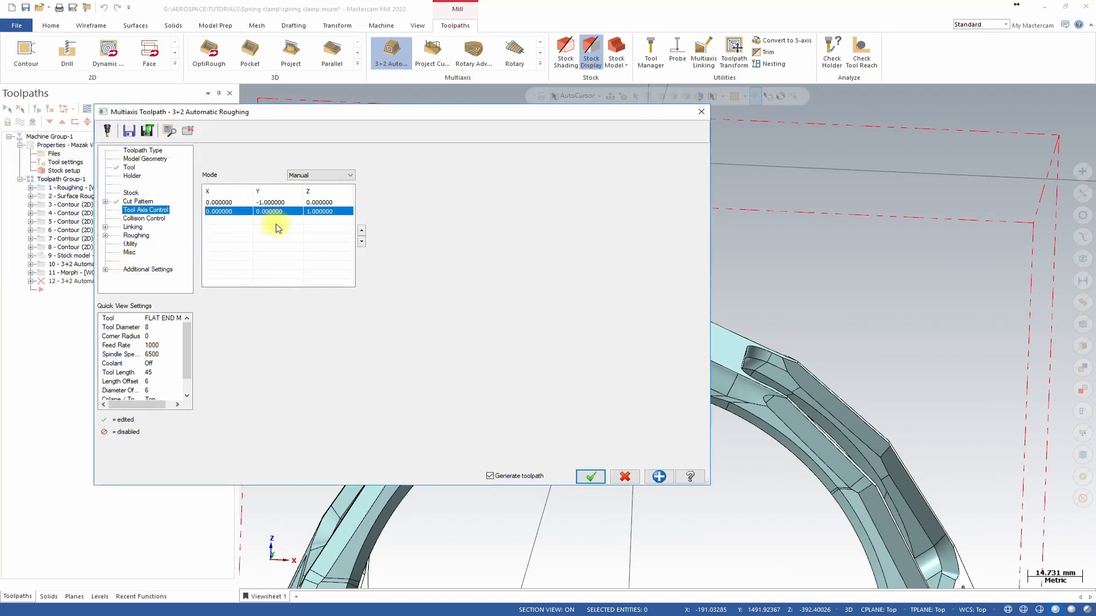
right_click(270, 219)
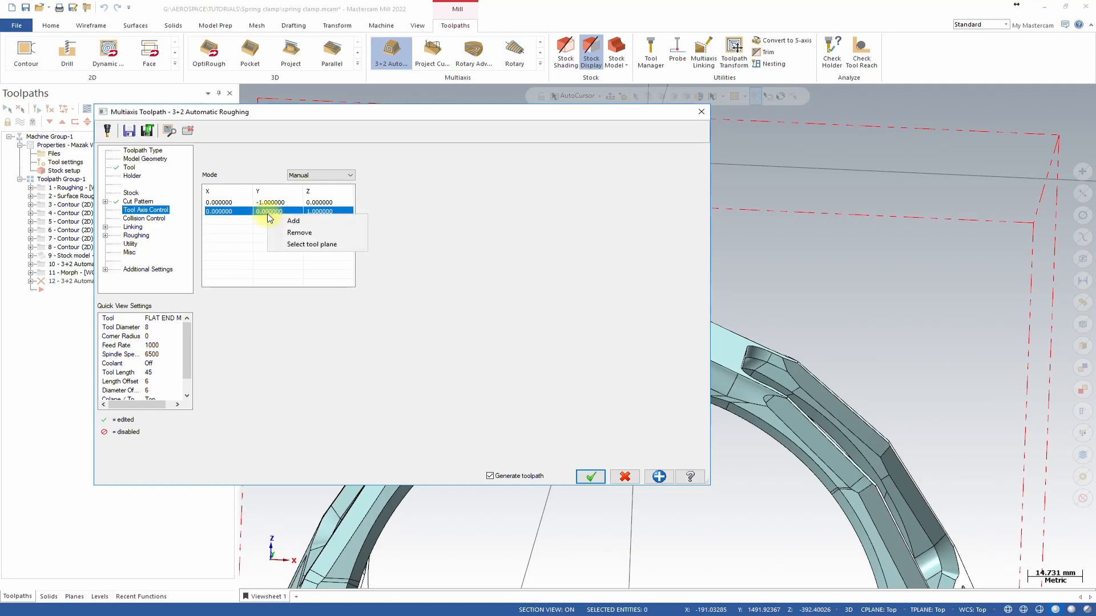
left_click(292, 244)
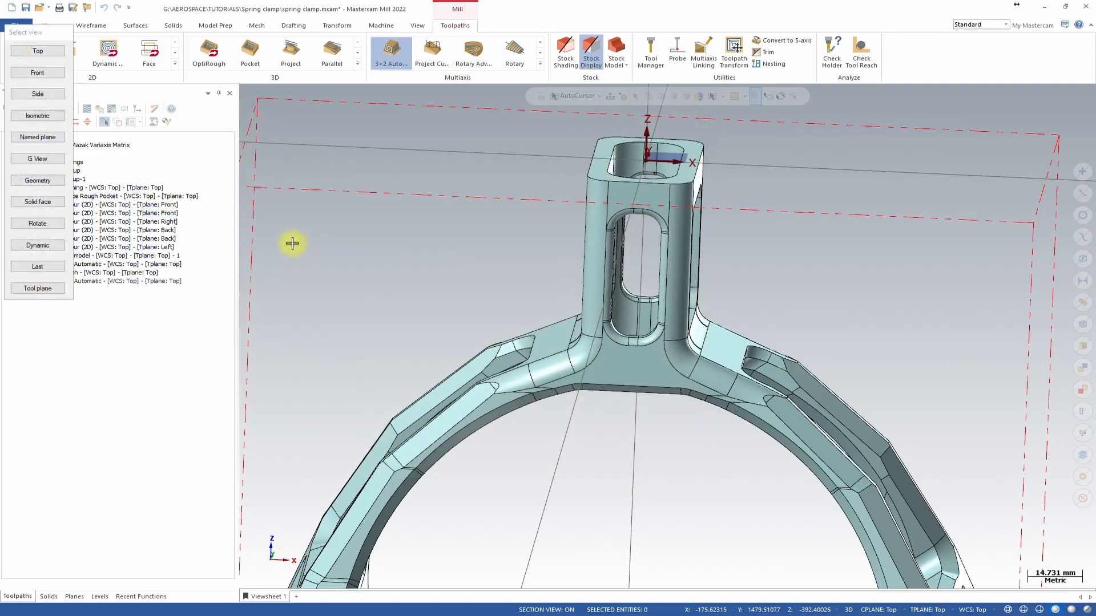
left_click(49, 140)
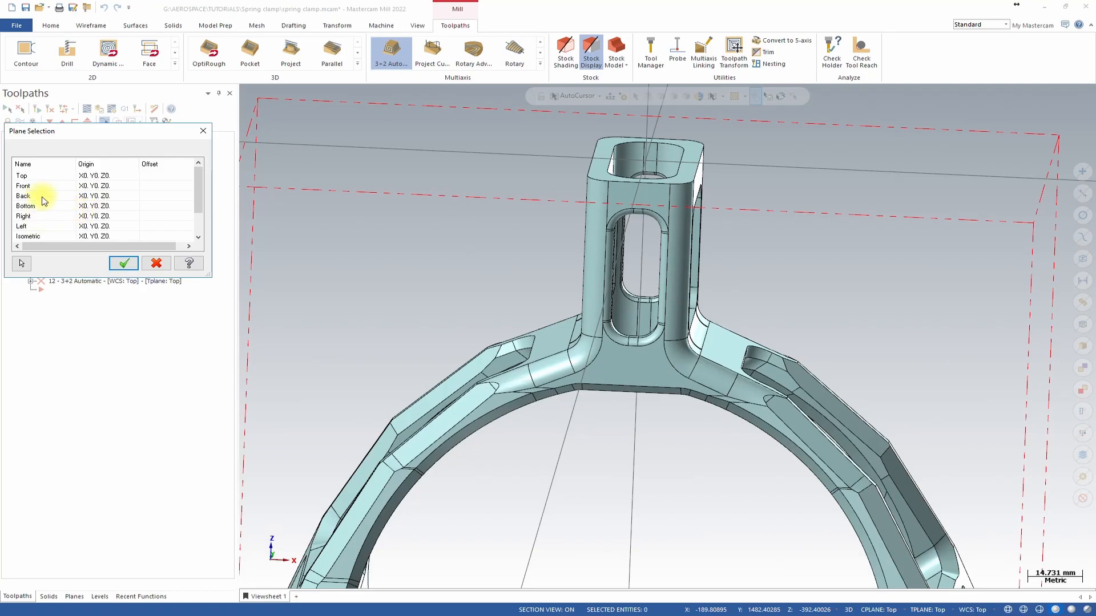
left_click(42, 197)
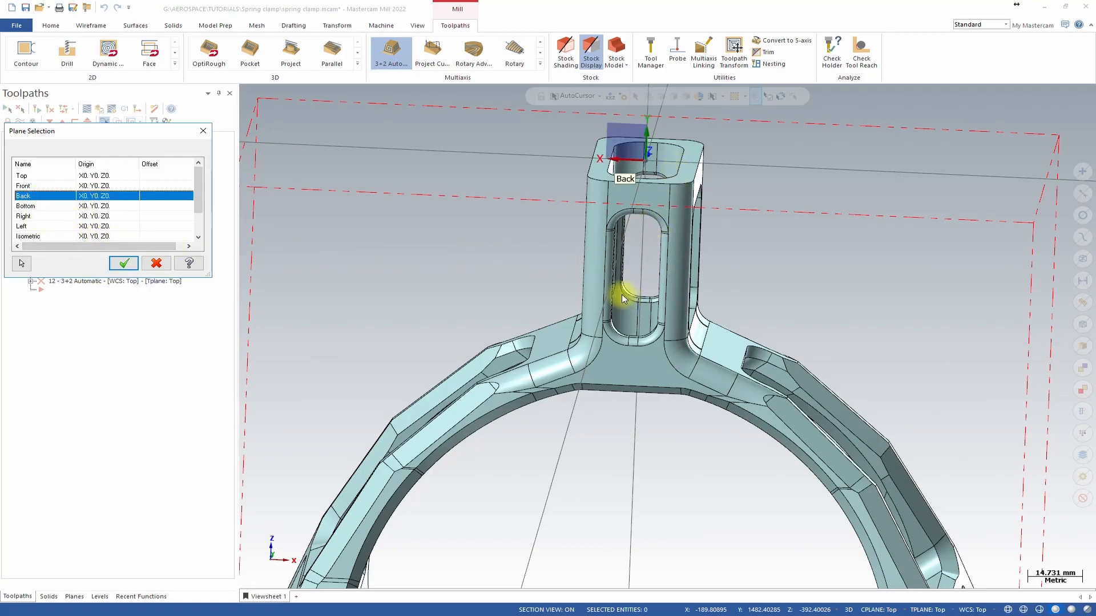
left_click(124, 263)
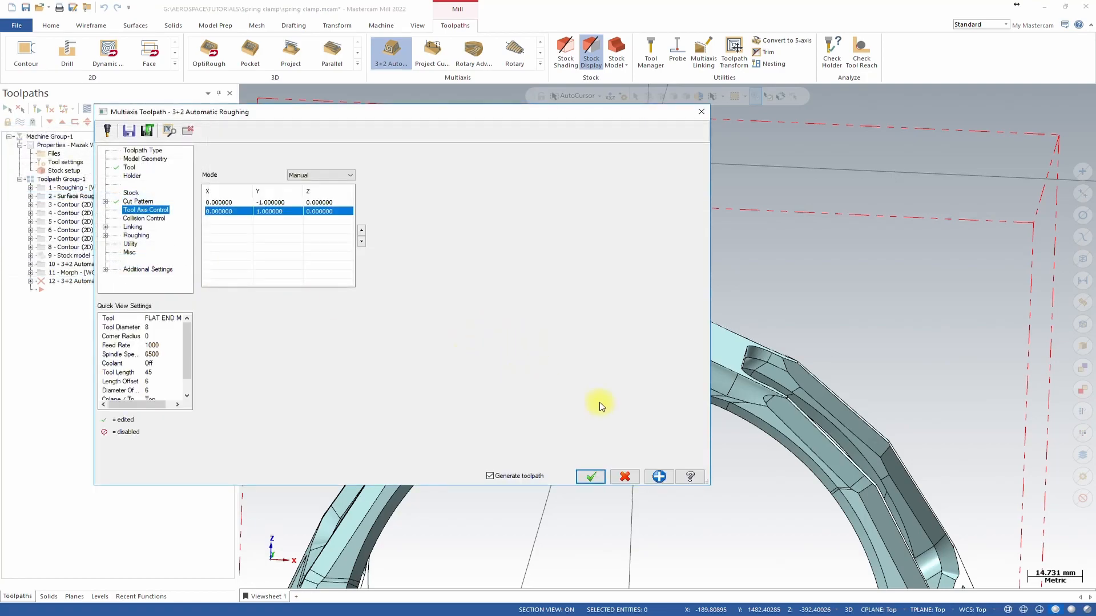
Rotate and zoom the view to inspect the part and its tool axes from the back.
scroll(925, 341, "down", 8)
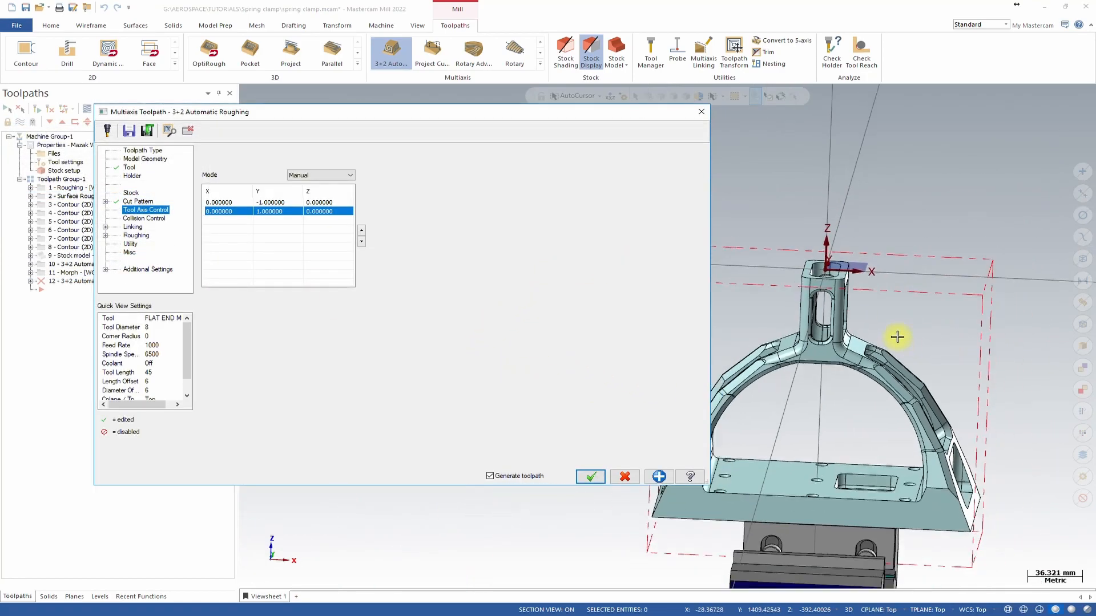
middle_click_drag(869, 341, 892, 215)
right_click(893, 216)
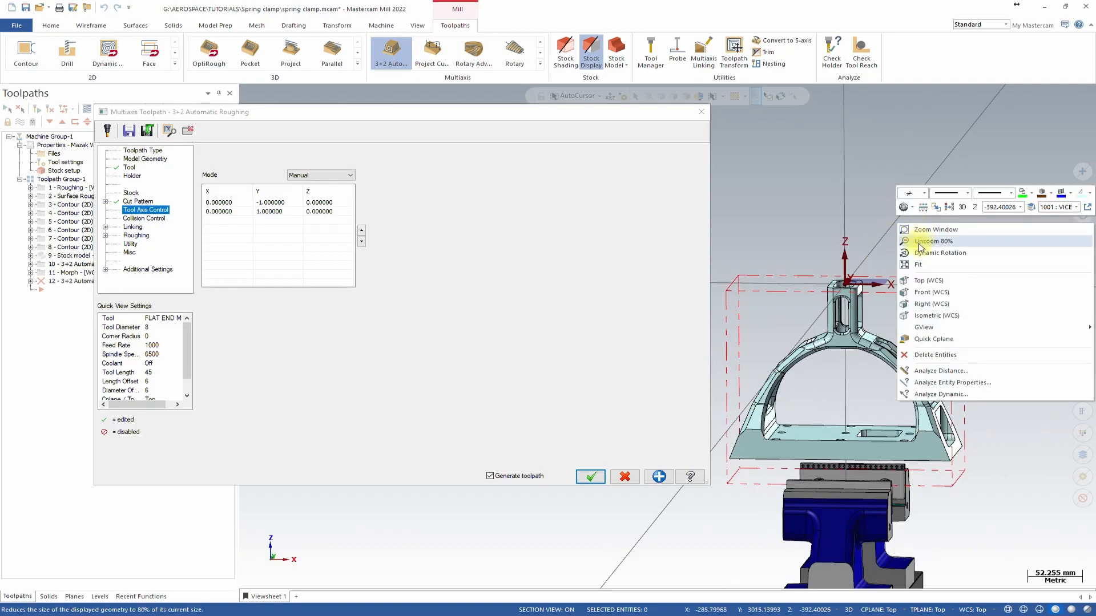
left_click(942, 293)
scroll(925, 328, "up", 4)
scroll(990, 299, "down", 4)
middle_click_drag(989, 295, 979, 261)
right_click(979, 261)
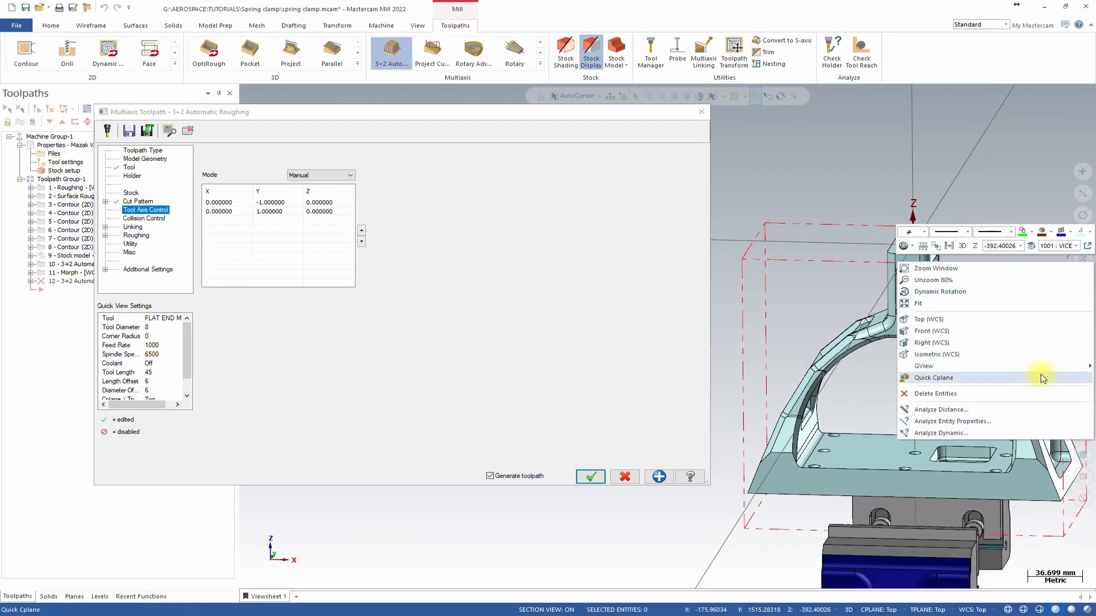
mouse_move(1039, 366)
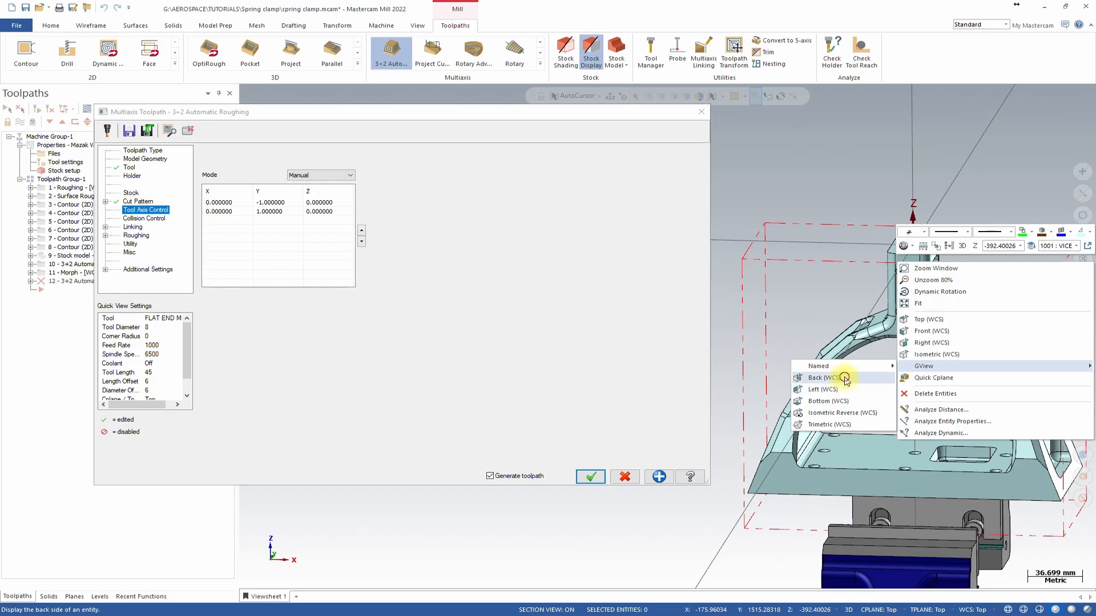
left_click(838, 378)
scroll(1000, 365, "down", 9)
middle_click_drag(927, 340, 971, 349)
scroll(852, 295, "up", 5)
scroll(853, 291, "up", 2)
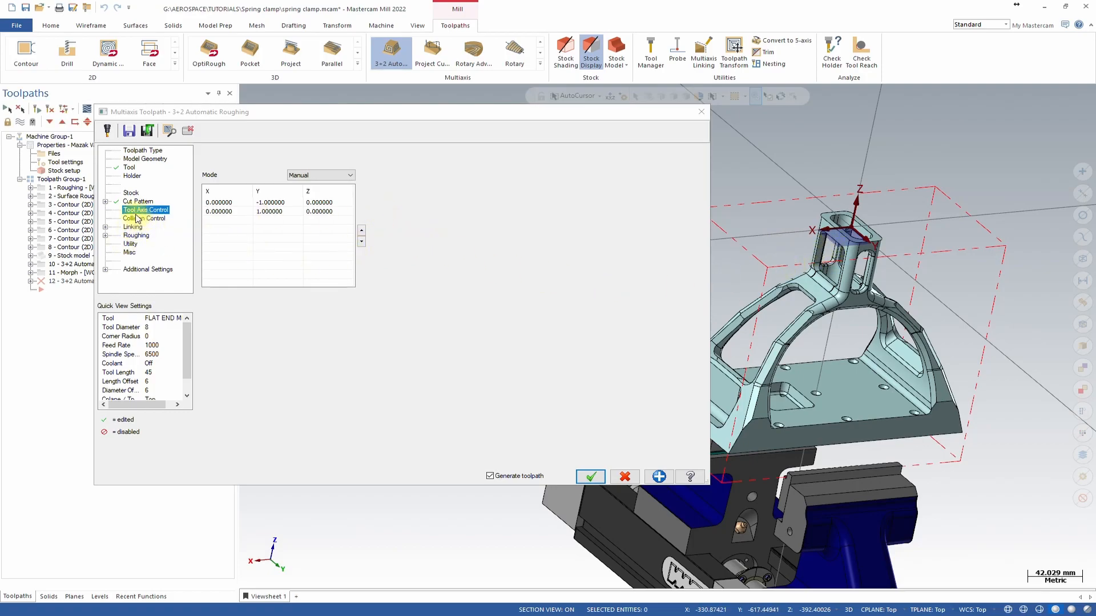
Review the cut pattern's advanced options, containment, depth step and heights pages.
left_click(105, 201)
left_click(166, 210)
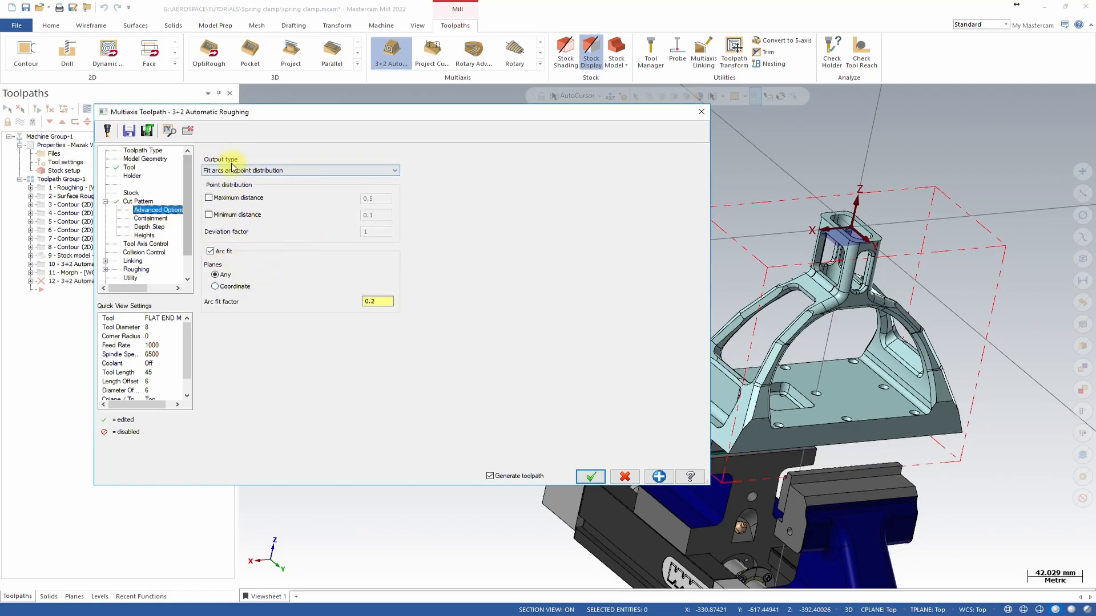
left_click(148, 219)
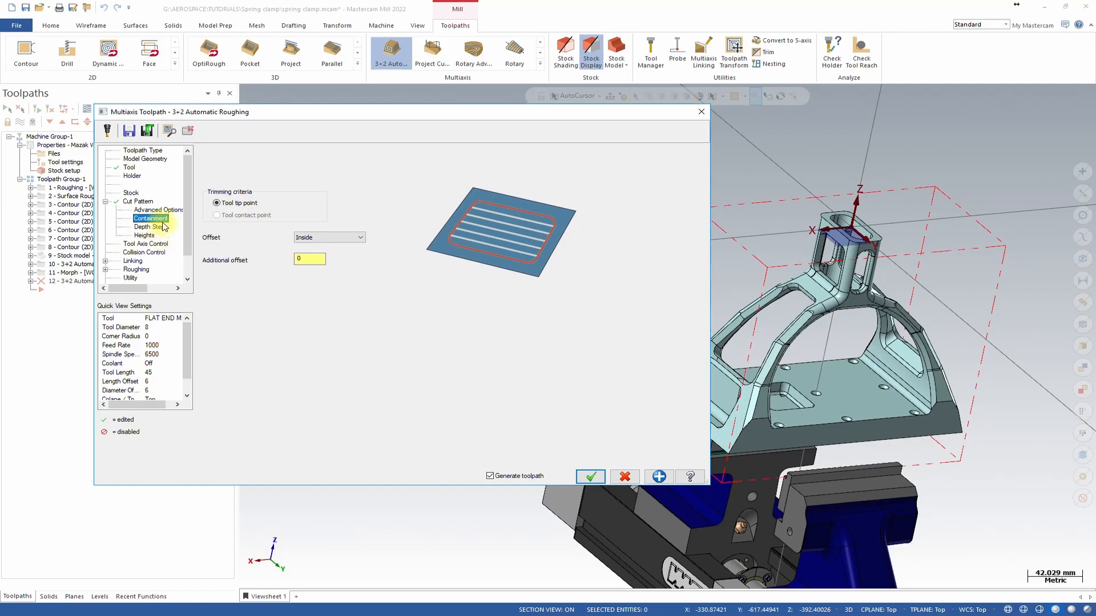
left_click(149, 227)
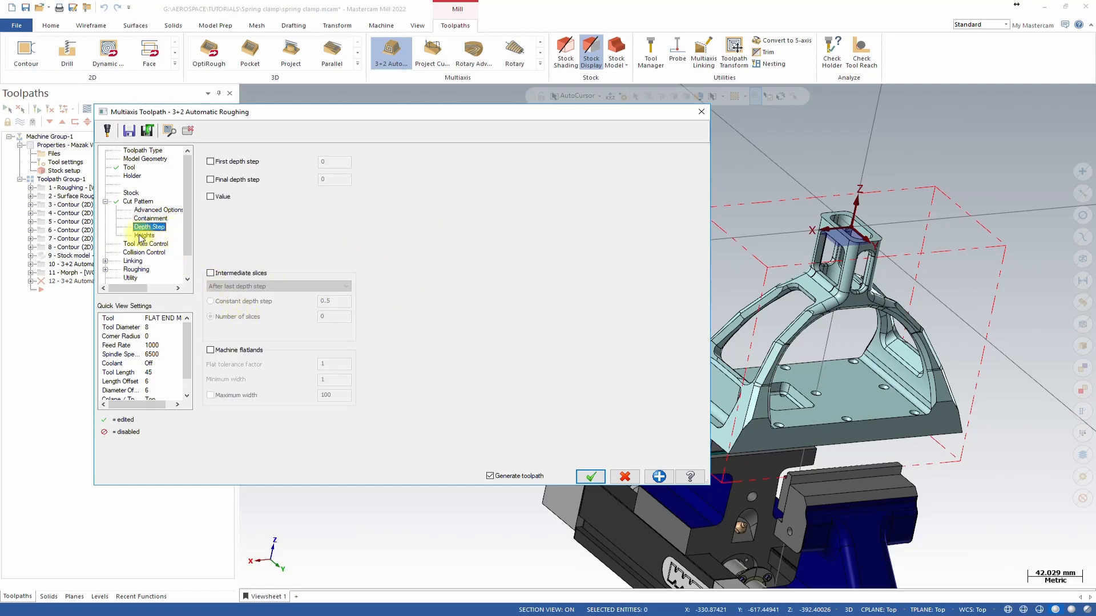
left_click(145, 235)
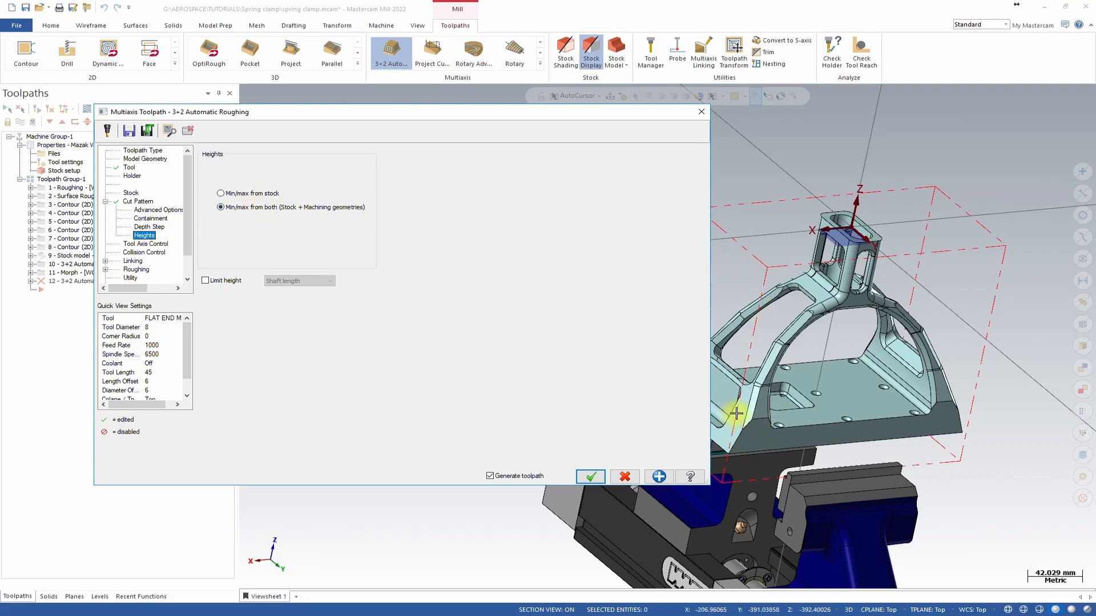
scroll(822, 338, "down", 2)
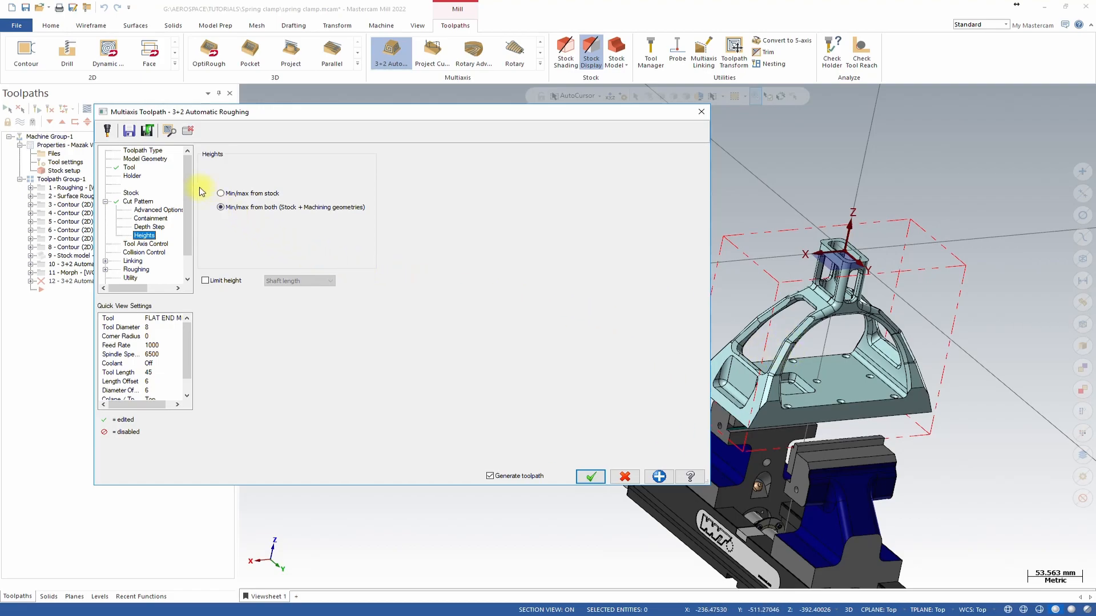
Select the whole part as the machining geometry.
left_click(151, 158)
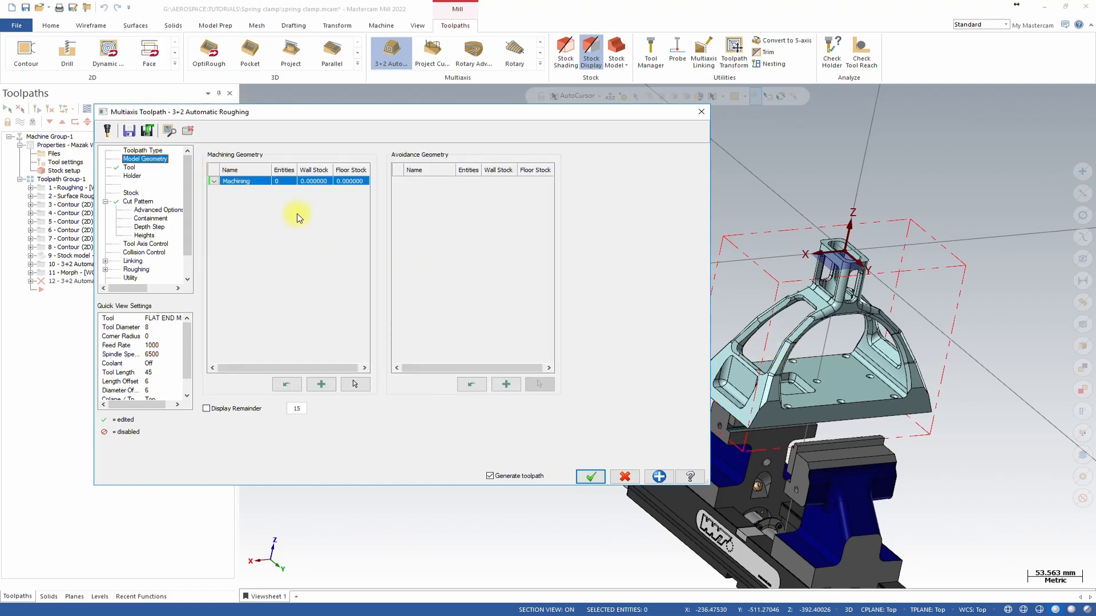
left_click(358, 383)
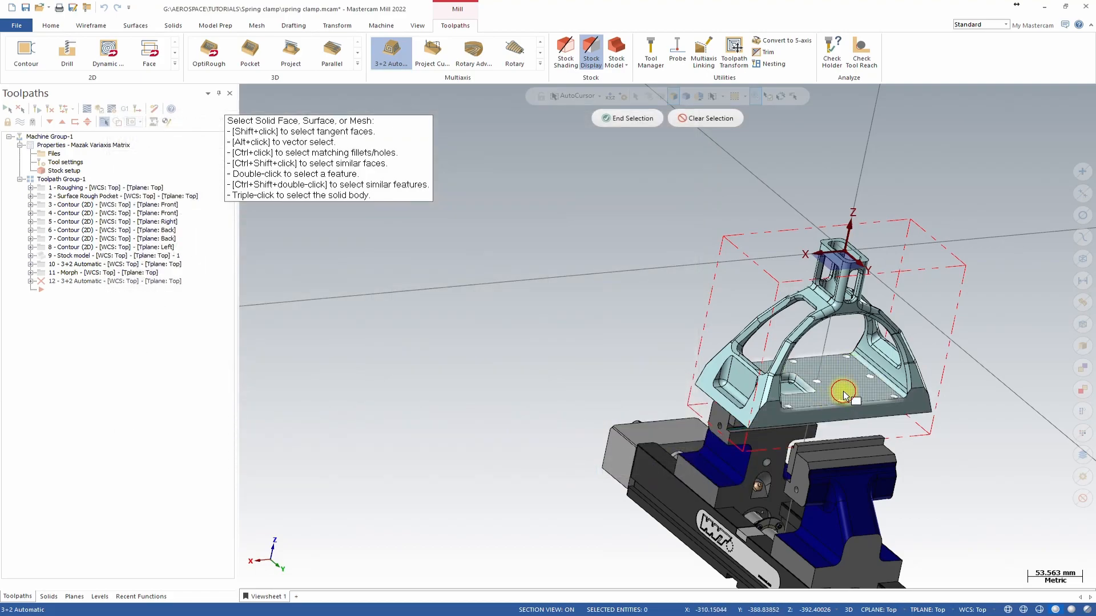
left_click(627, 118)
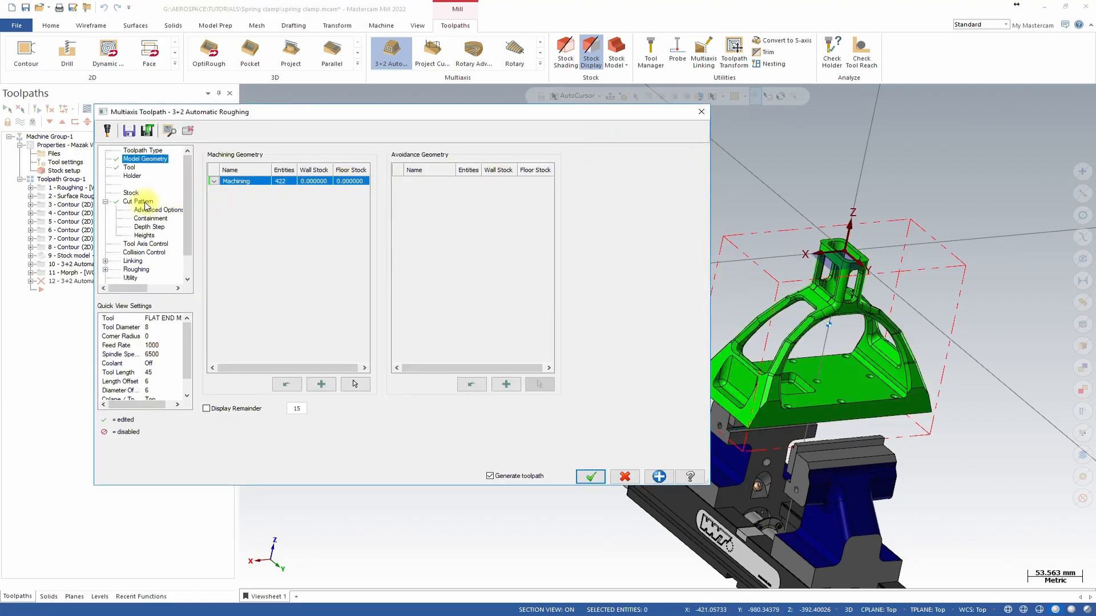
In collision control, turn off checking against machining geometries and in-process stock.
left_click(144, 235)
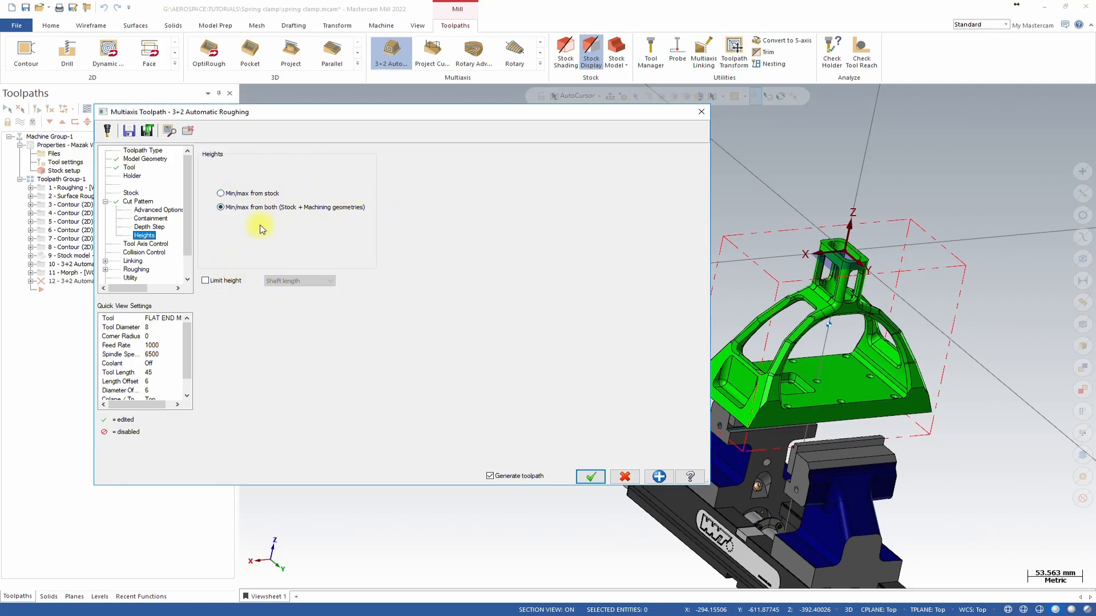
left_click(149, 243)
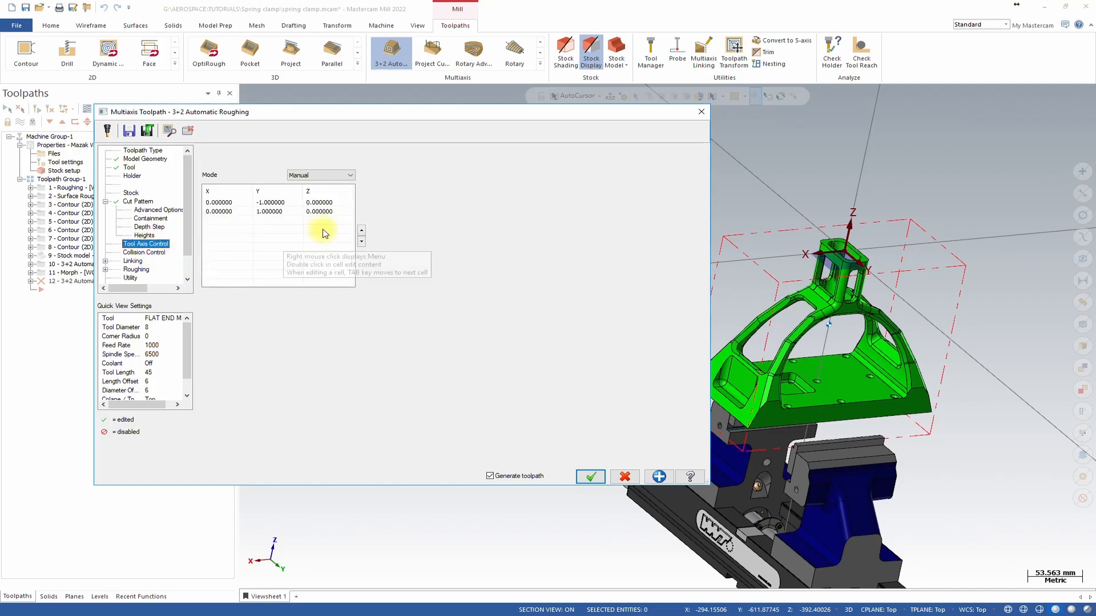
left_click(144, 252)
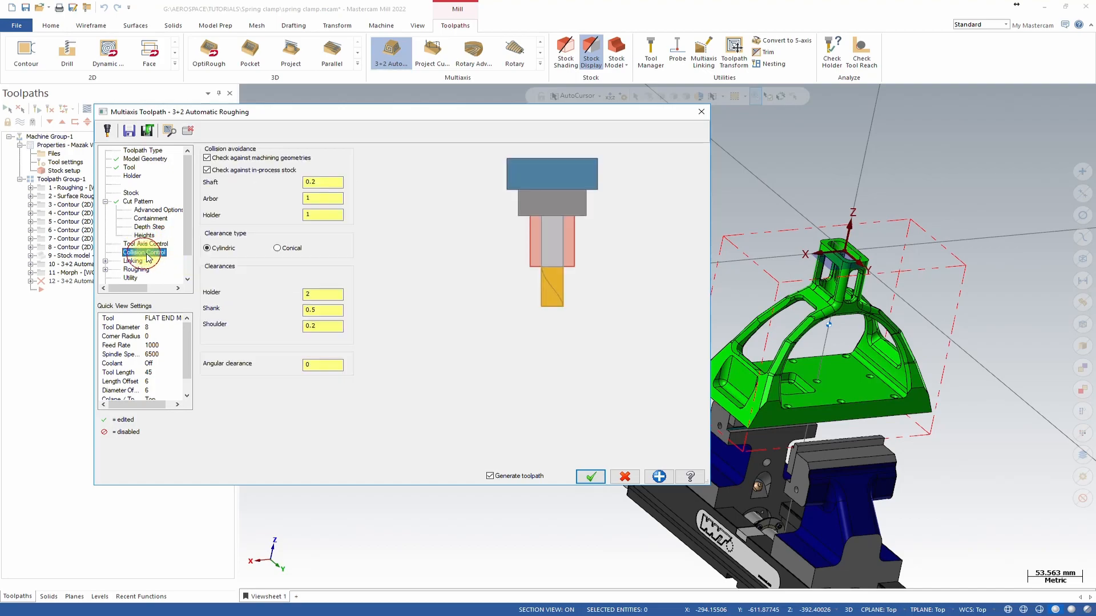
left_click(206, 170)
left_click(207, 159)
Set the linking clearance plane height to 100.
left_click(133, 261)
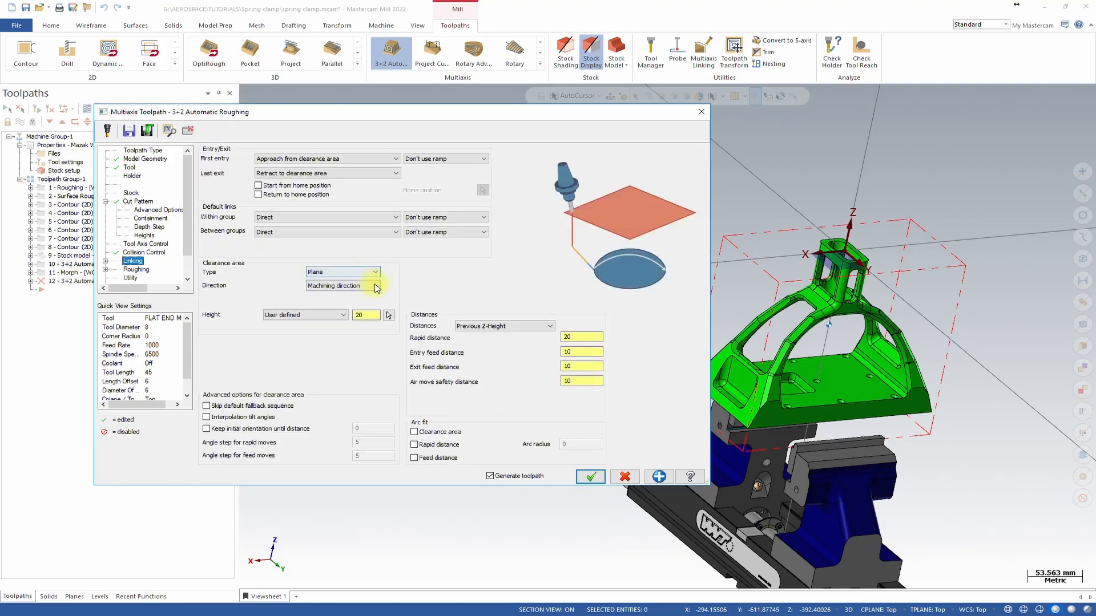
left_click(358, 316)
double_click(363, 315)
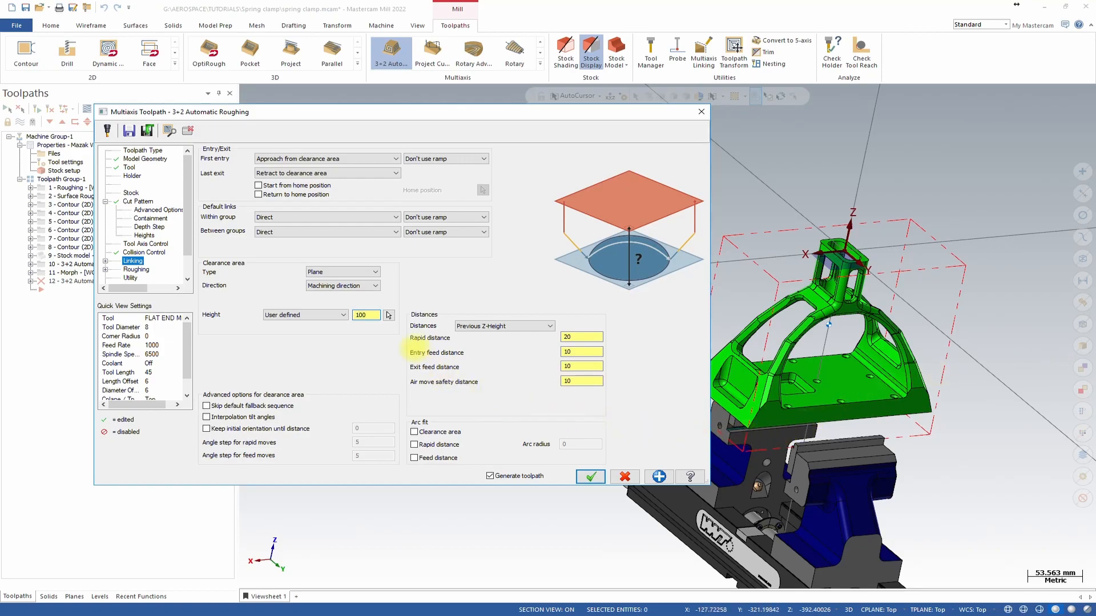
Set the roughing ramp type to Line with a ramp angle of 90.
left_click(140, 269)
left_click(365, 160)
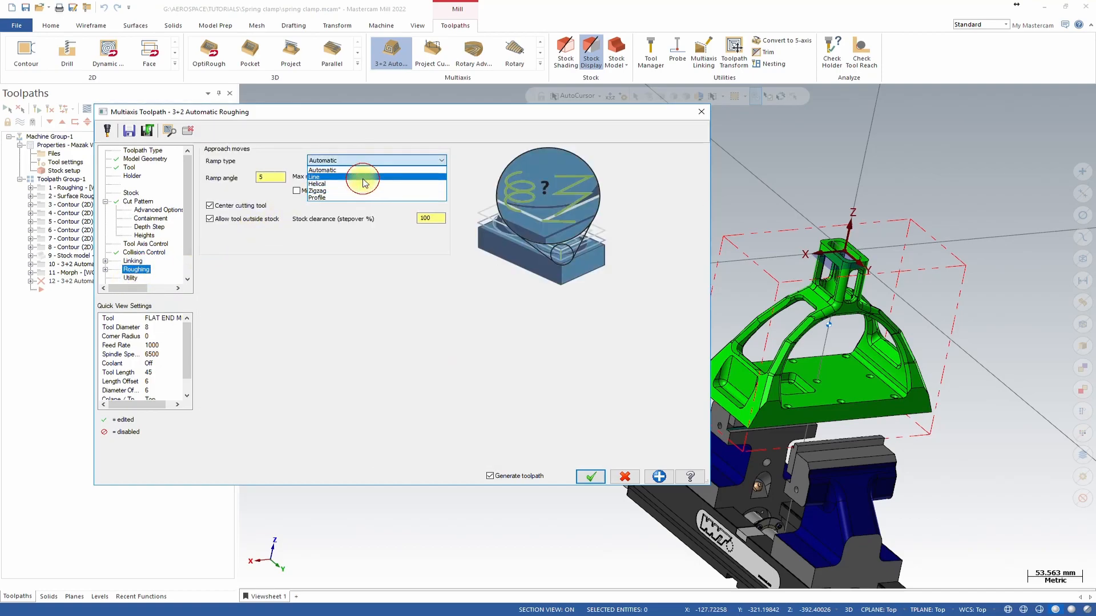
left_click(363, 177)
double_click(273, 177)
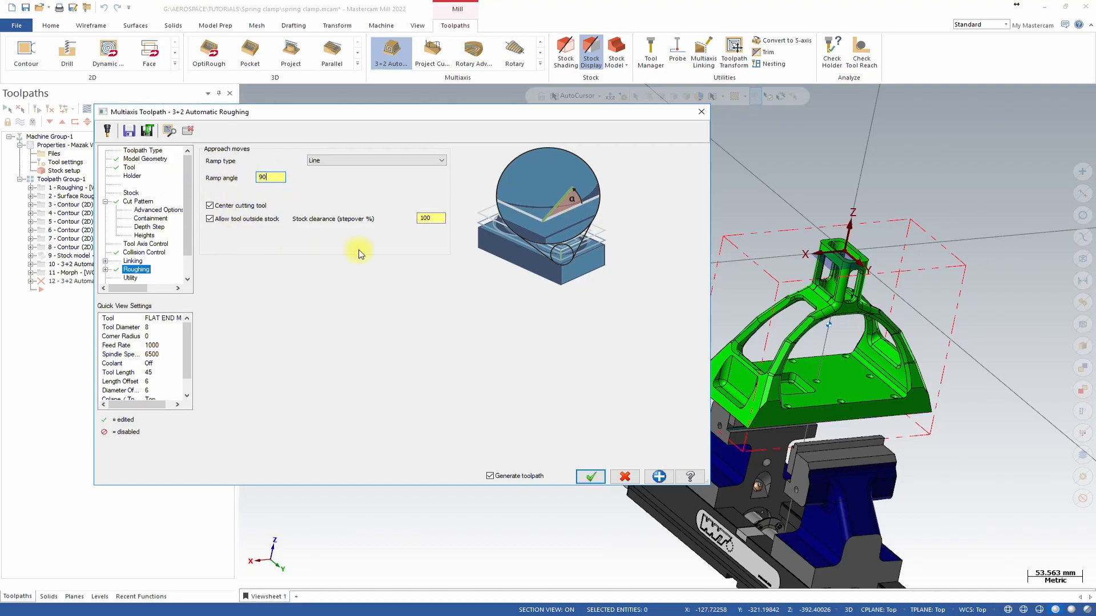
Accept the toolpath, agreeing to close despite the 3-axis output format prompt.
left_click(130, 278)
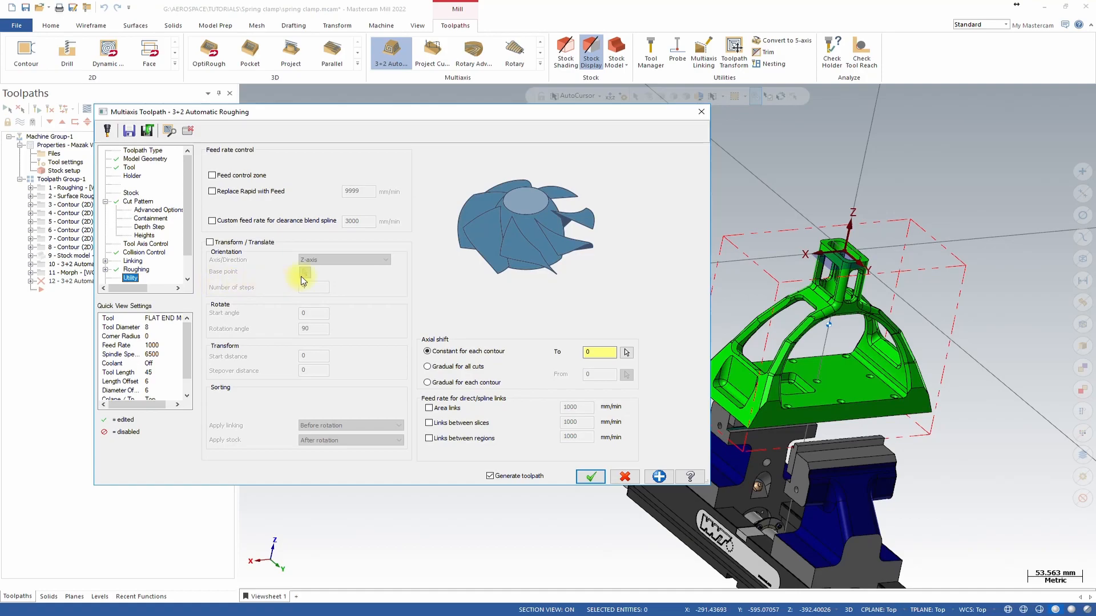
left_click(586, 480)
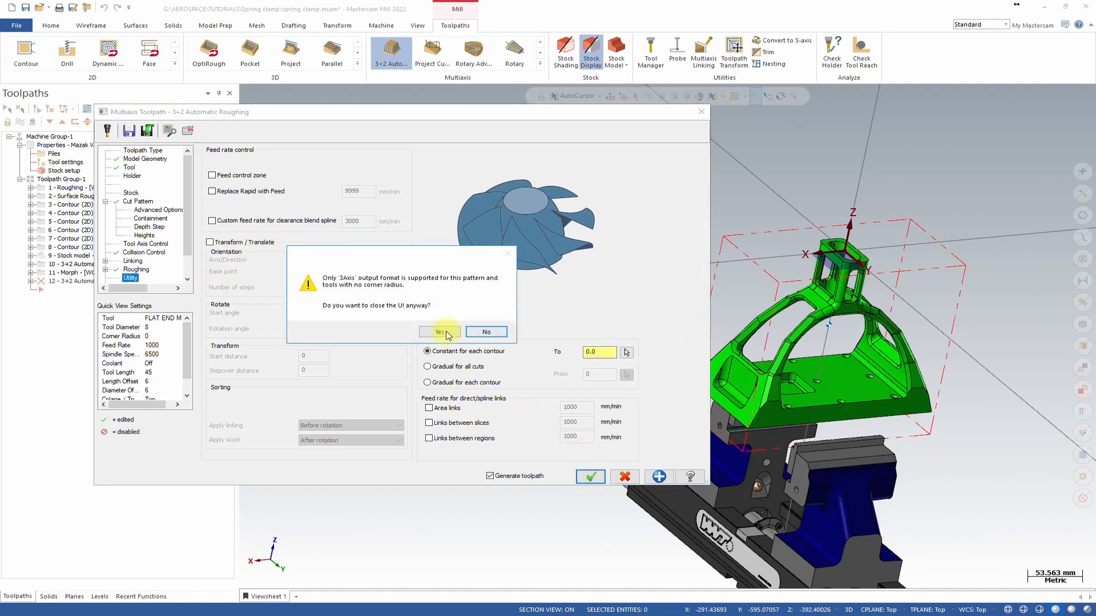
left_click(440, 333)
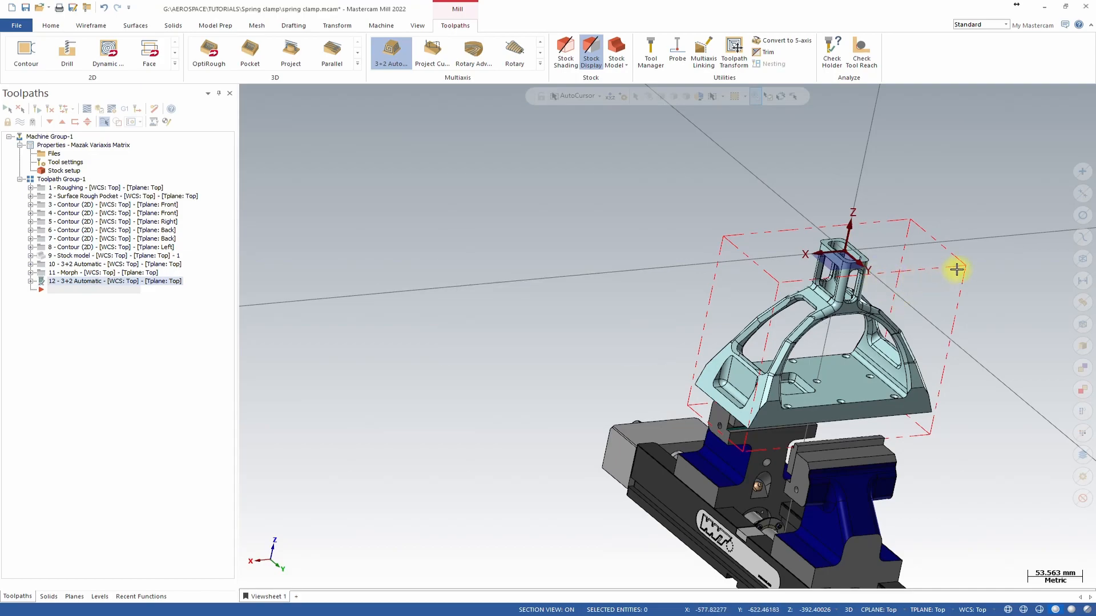
Zoom and rotate the view to inspect the new toolpath in the upper window opening.
scroll(956, 269, "up", 5)
middle_click_drag(749, 328, 734, 234)
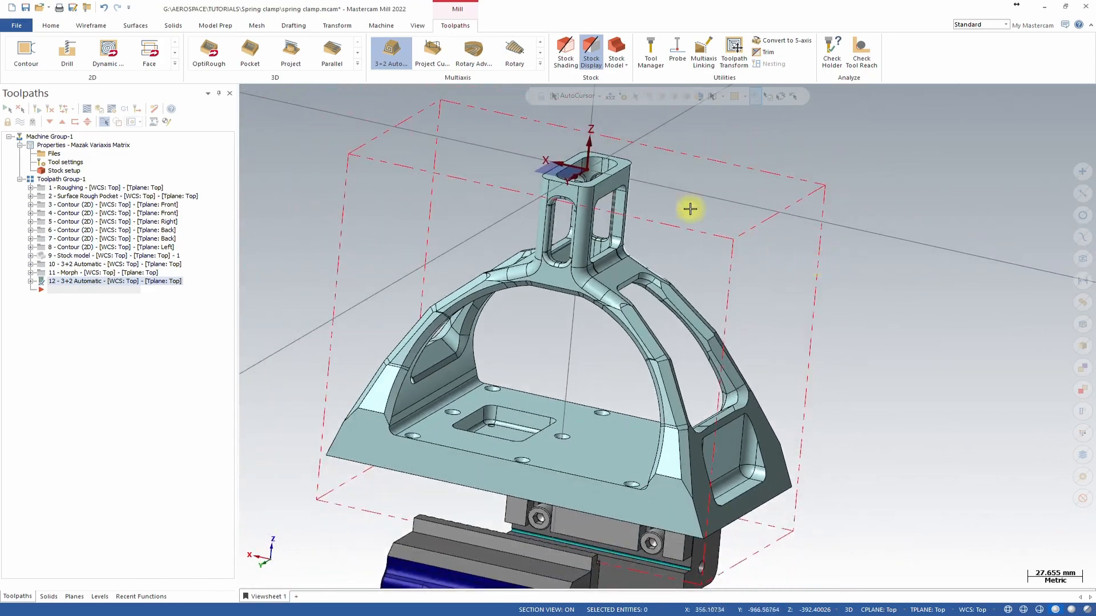
scroll(588, 171, "up", 4)
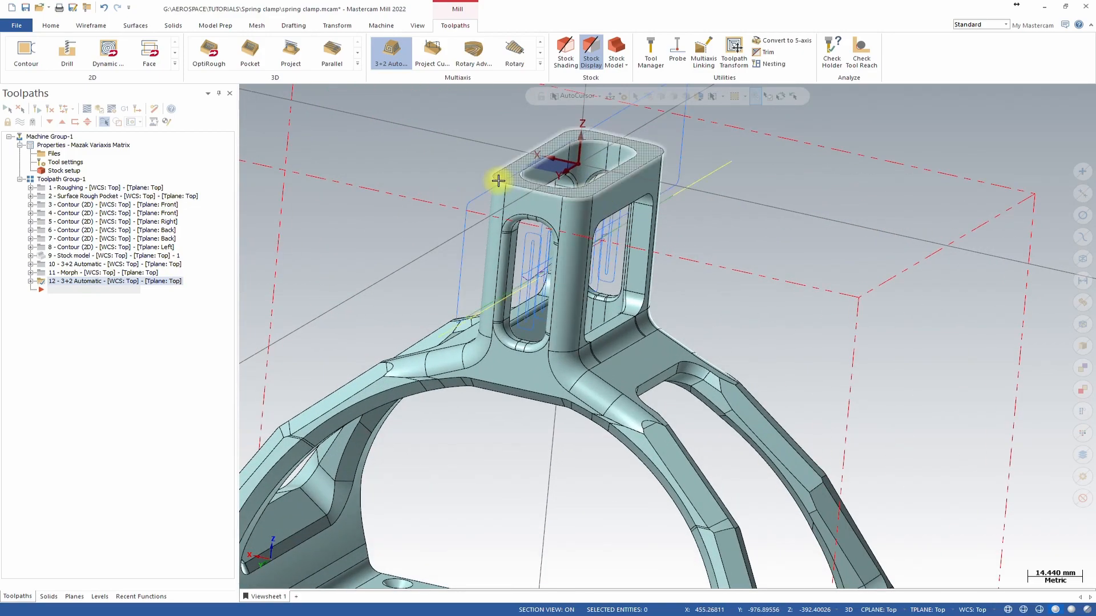
middle_click_drag(630, 338, 521, 281)
scroll(653, 349, "down", 2)
scroll(430, 238, "up", 4)
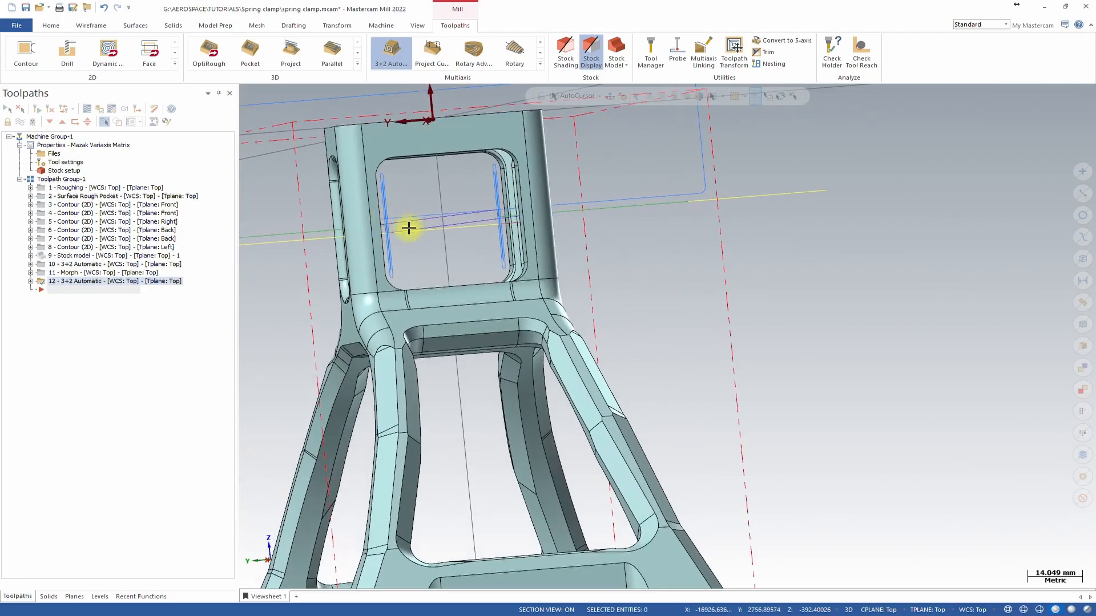
middle_click_drag(381, 245, 512, 200)
scroll(461, 221, "down", 2)
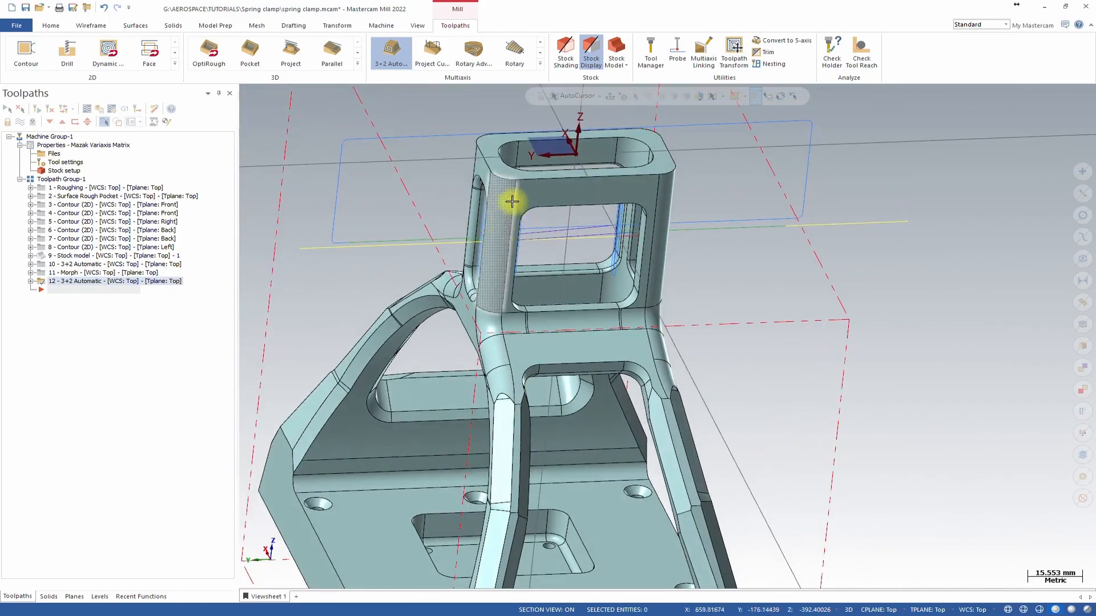
scroll(538, 247, "up", 3)
middle_click_drag(538, 247, 555, 406)
scroll(479, 143, "up", 3)
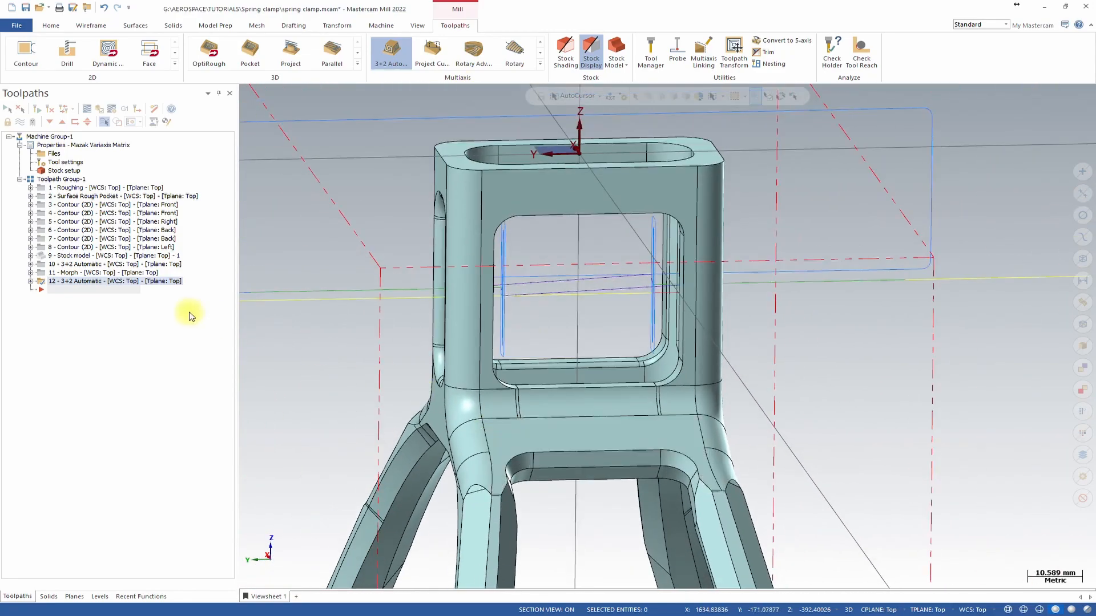
Edit the 3+2 automatic roughing toolpath to enable Limit height in its Heights settings, then accept and regenerate it.
left_click(30, 281)
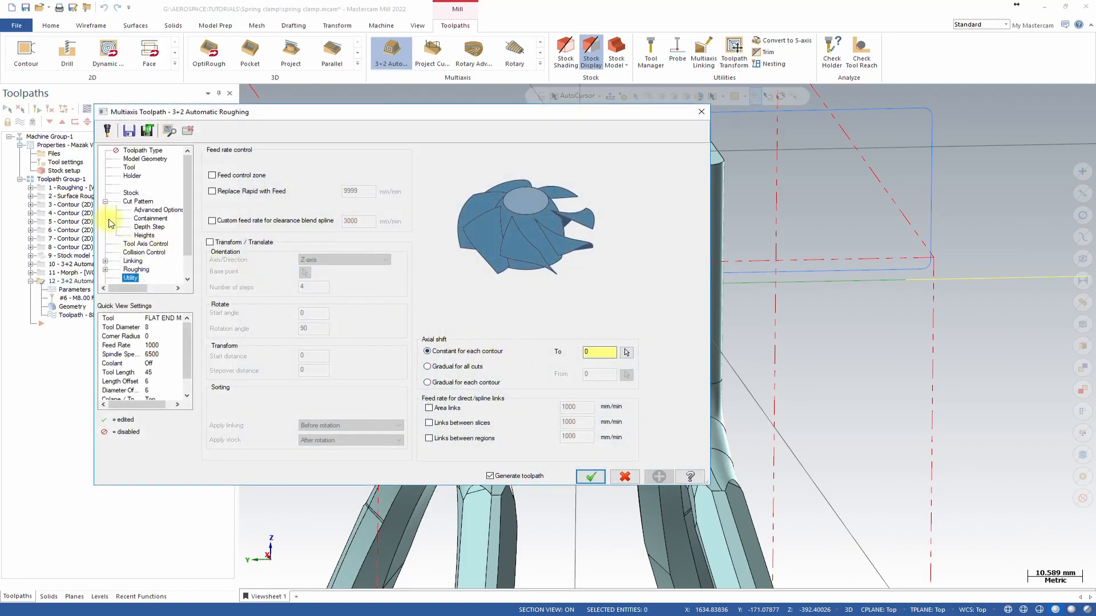
left_click(137, 202)
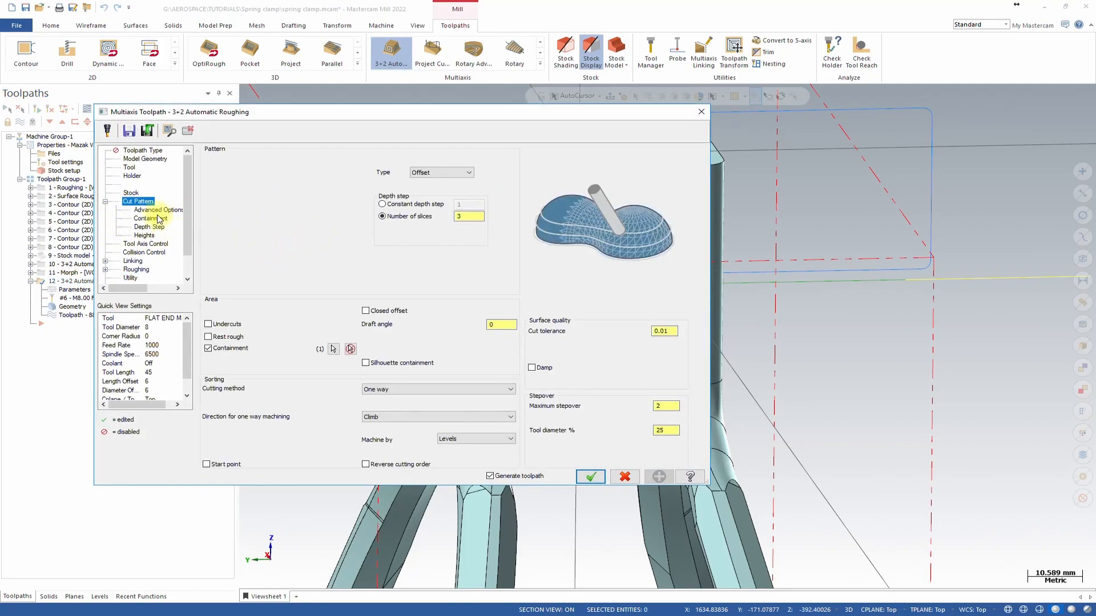
left_click(145, 236)
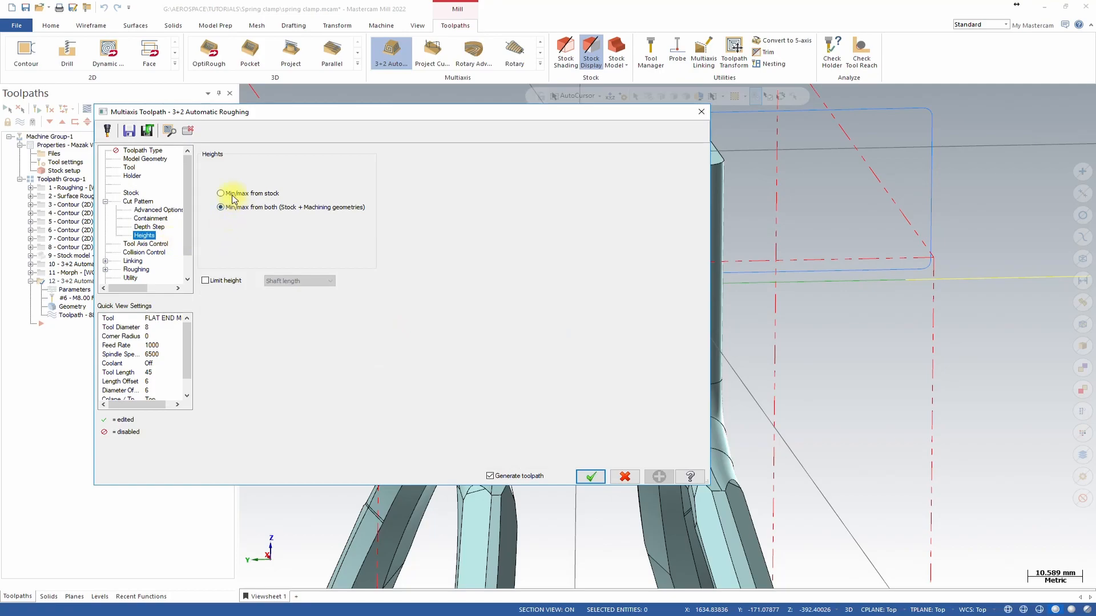
left_click(224, 284)
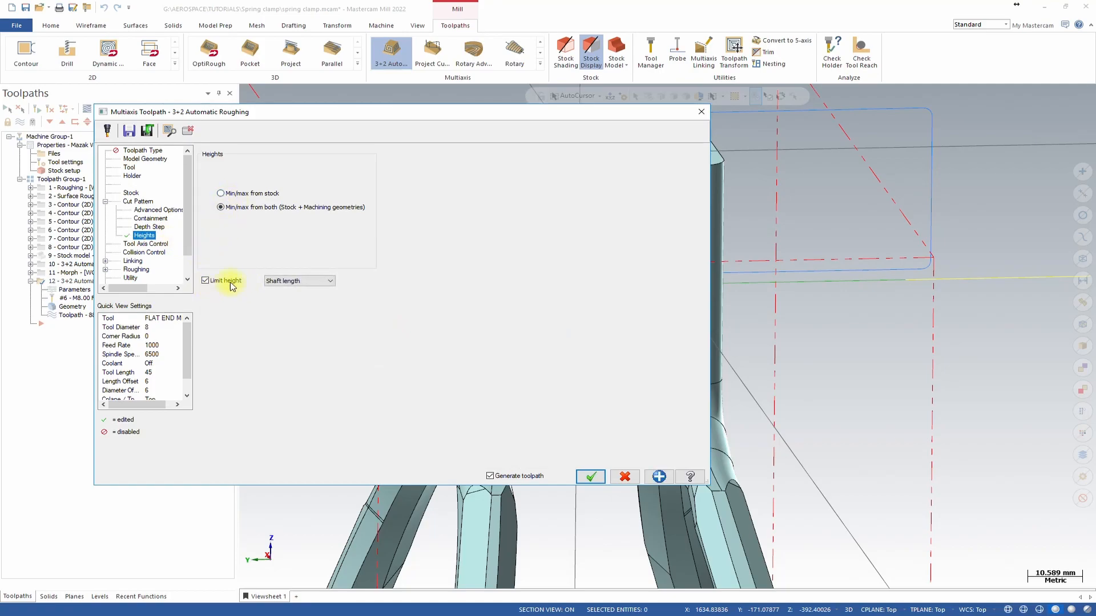
left_click(287, 281)
left_click(294, 296)
left_click(354, 281)
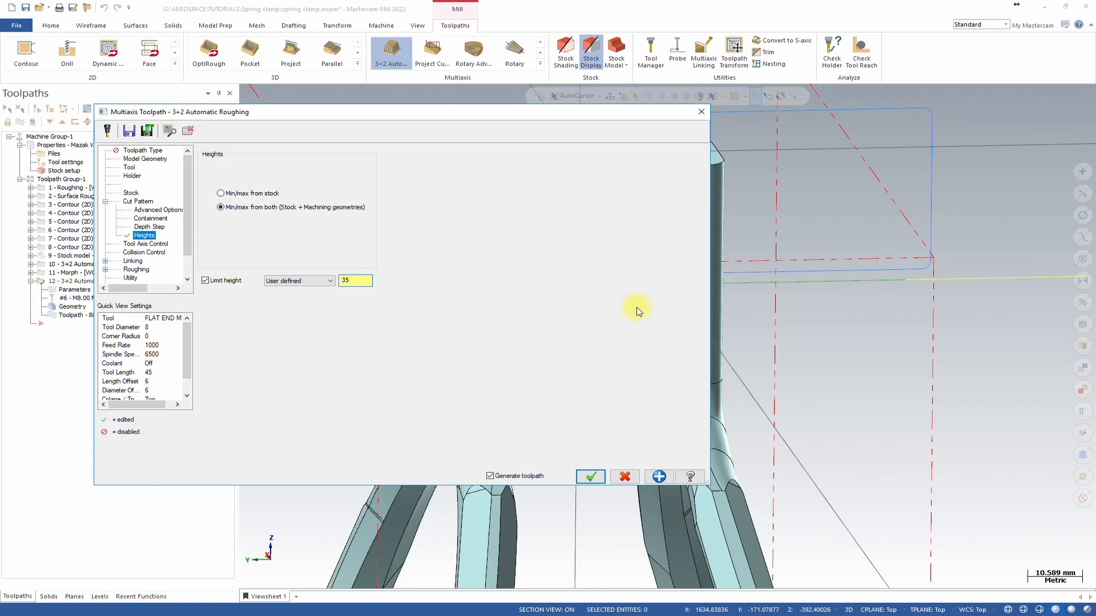
left_click(590, 477)
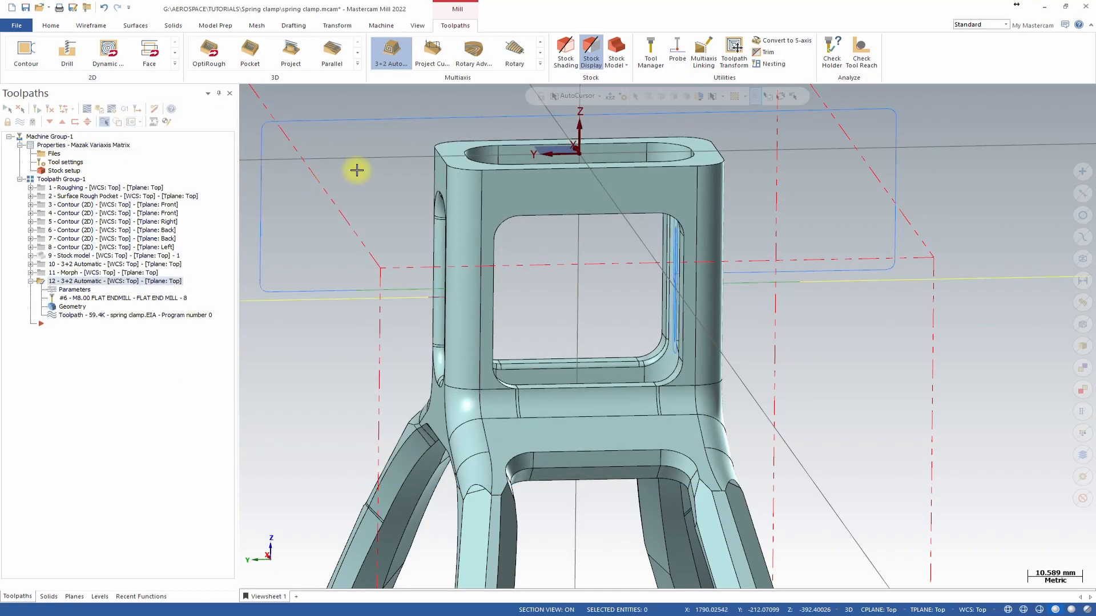
Rotate and zoom around the part to inspect the regenerated roughing toolpath in the upper window openings.
mouse_move(805, 312)
middle_mouse_down()
mouse_move(771, 297)
mouse_move(785, 309)
middle_mouse_up()
scroll(600, 306, "up", 1)
middle_click_drag(600, 305, 658, 289)
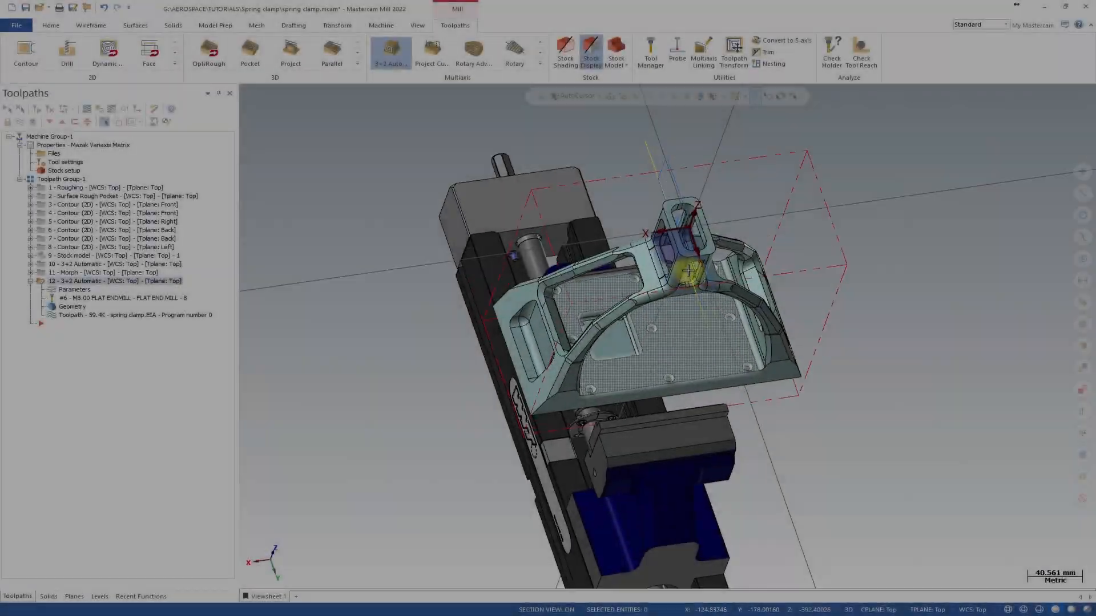
scroll(662, 250, "up", 3)
middle_click_drag(658, 274, 702, 225)
scroll(705, 298, "up", 3)
middle_click_drag(705, 299, 692, 393)
middle_click_drag(681, 435, 794, 416)
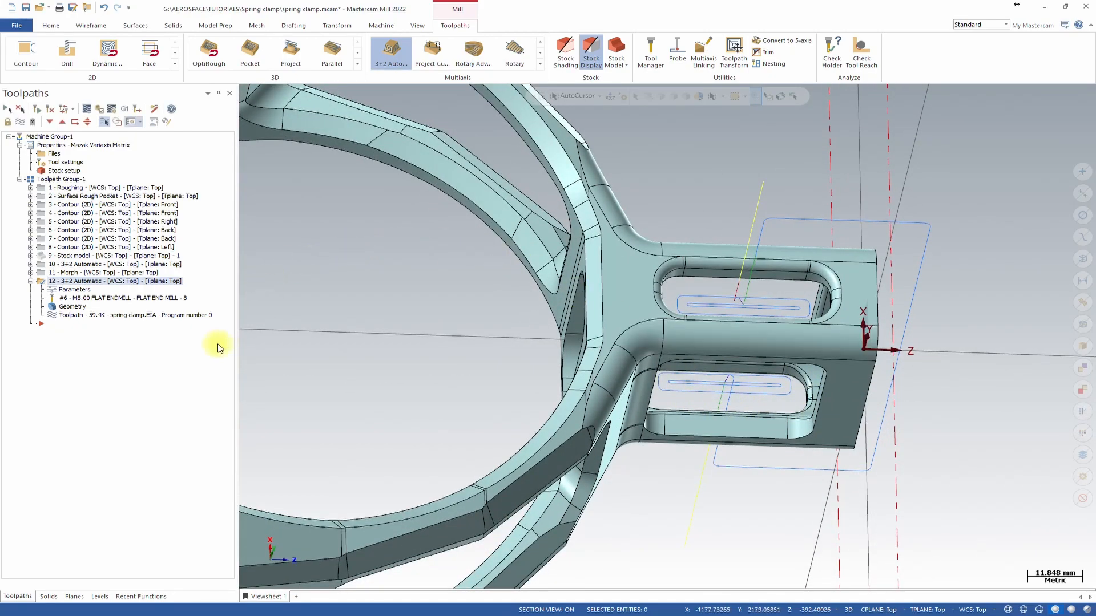
left_click(30, 281)
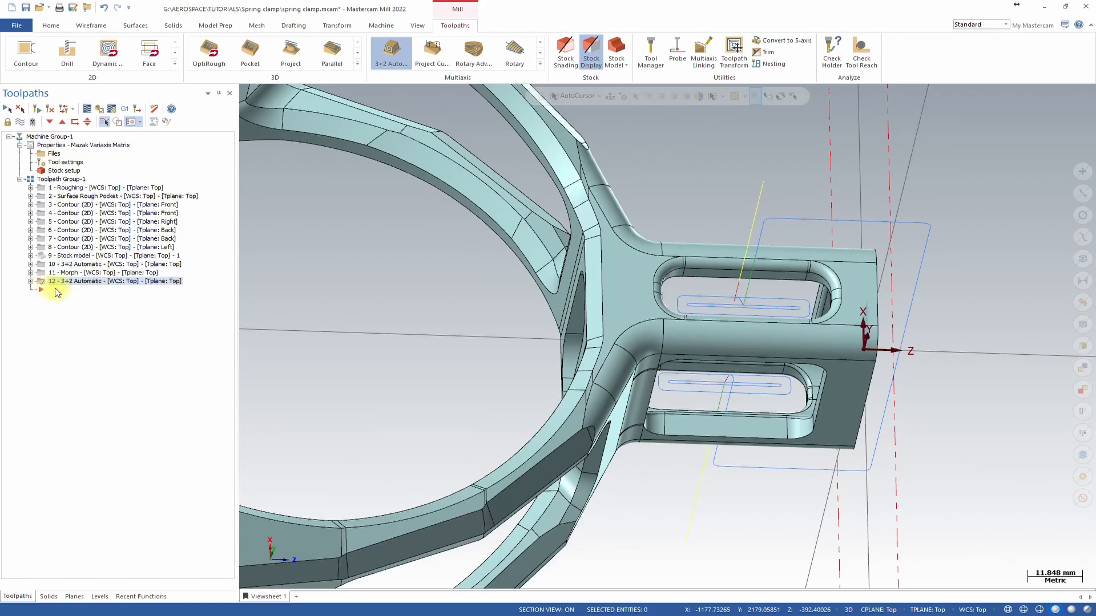
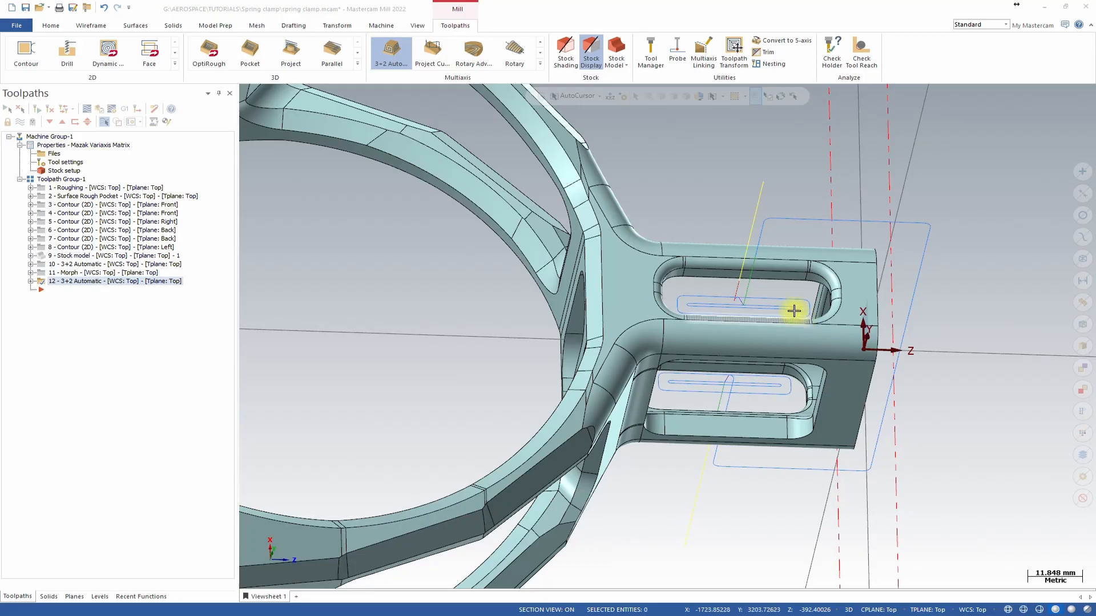
Start a new Unified multiaxis toolpath.
scroll(780, 295, "up", 4)
scroll(780, 295, "down", 2)
middle_click_drag(780, 295, 779, 297)
middle_click_drag(752, 340, 775, 303)
scroll(769, 300, "up", 2)
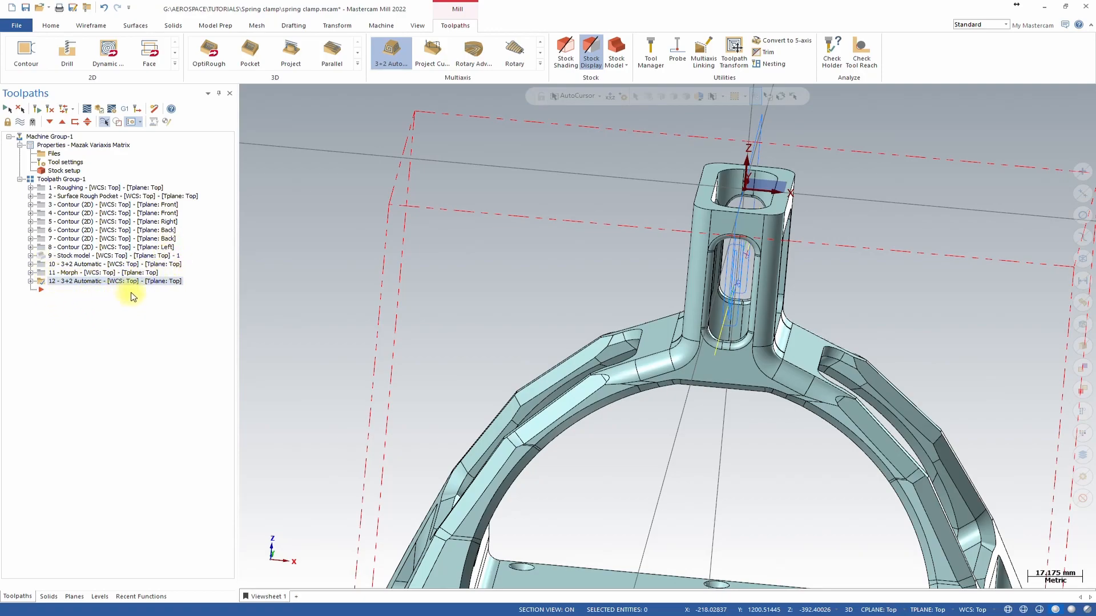
left_click(540, 64)
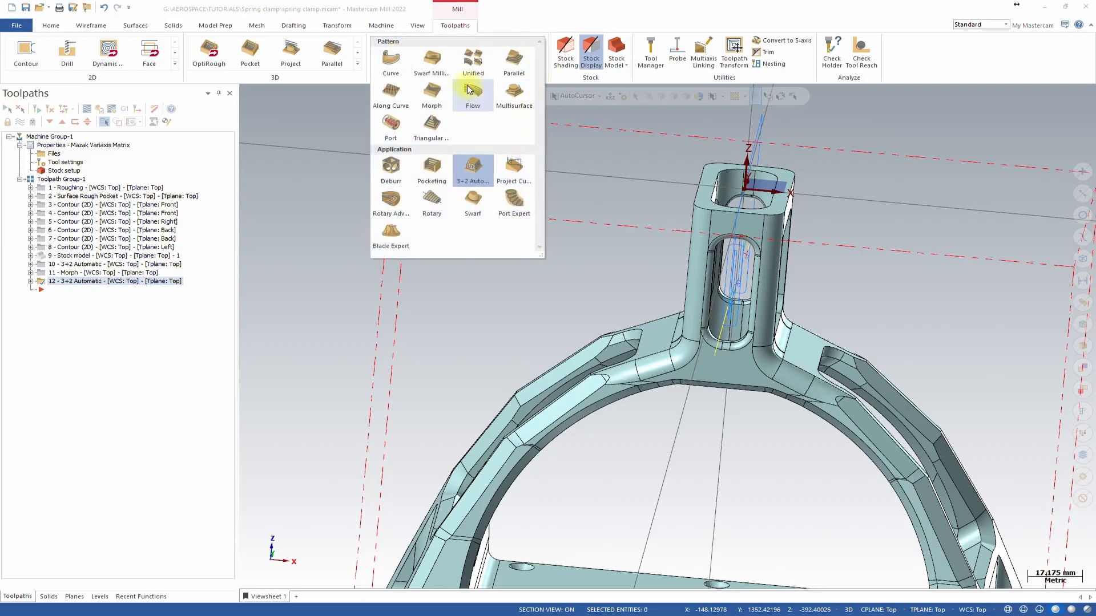
left_click(472, 57)
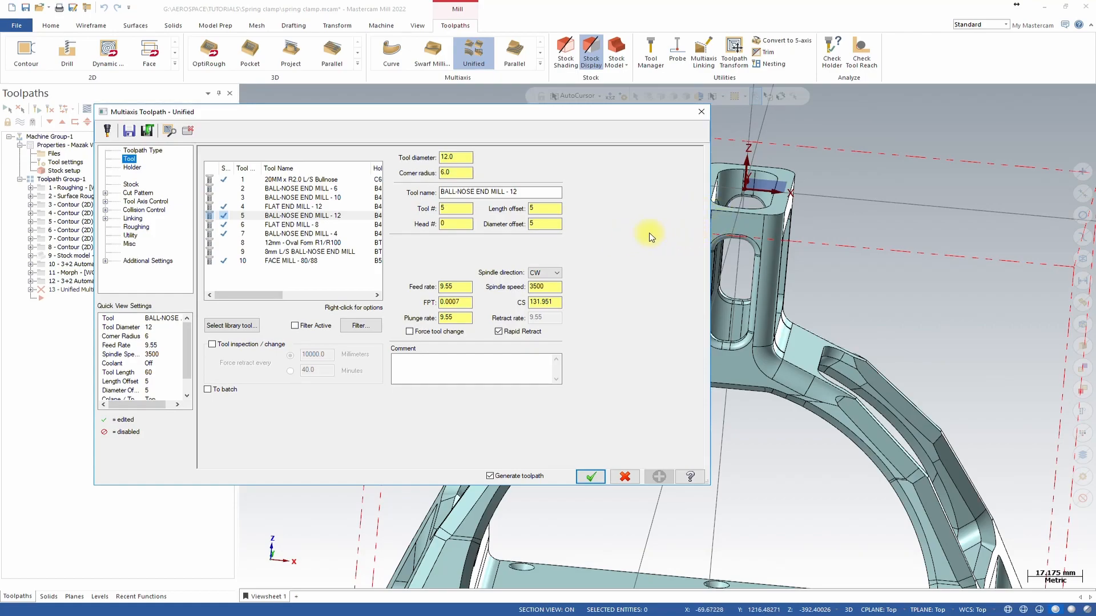
Select the 8mm L/S BALL-NOSE END MILL and set feed rate 2000, spindle speed 9500 and plunge rate 2000.
middle_click_drag(825, 343, 643, 330)
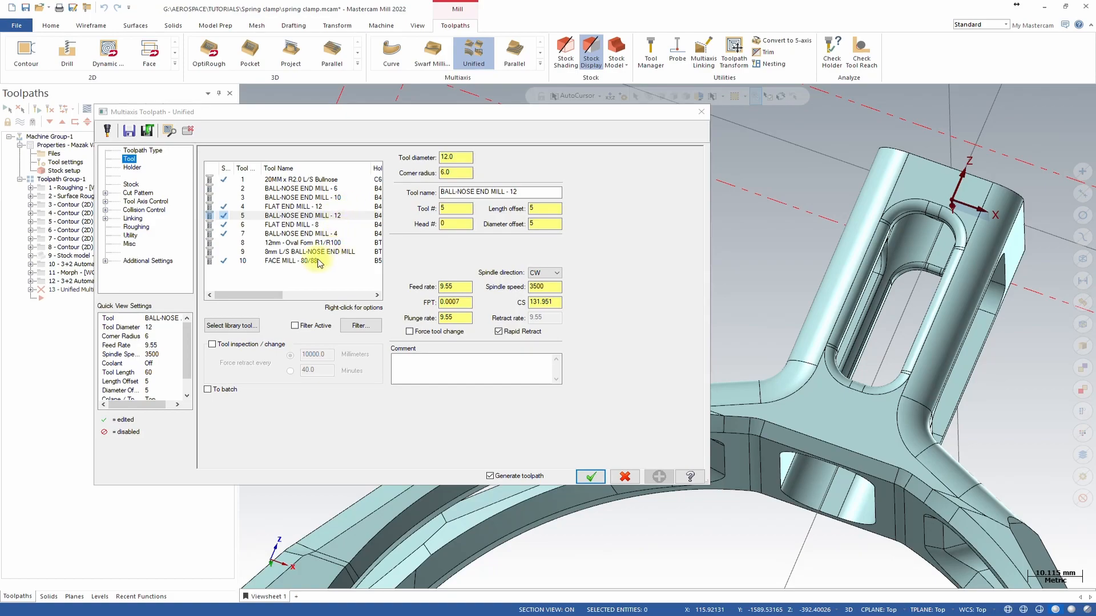
left_click(292, 254)
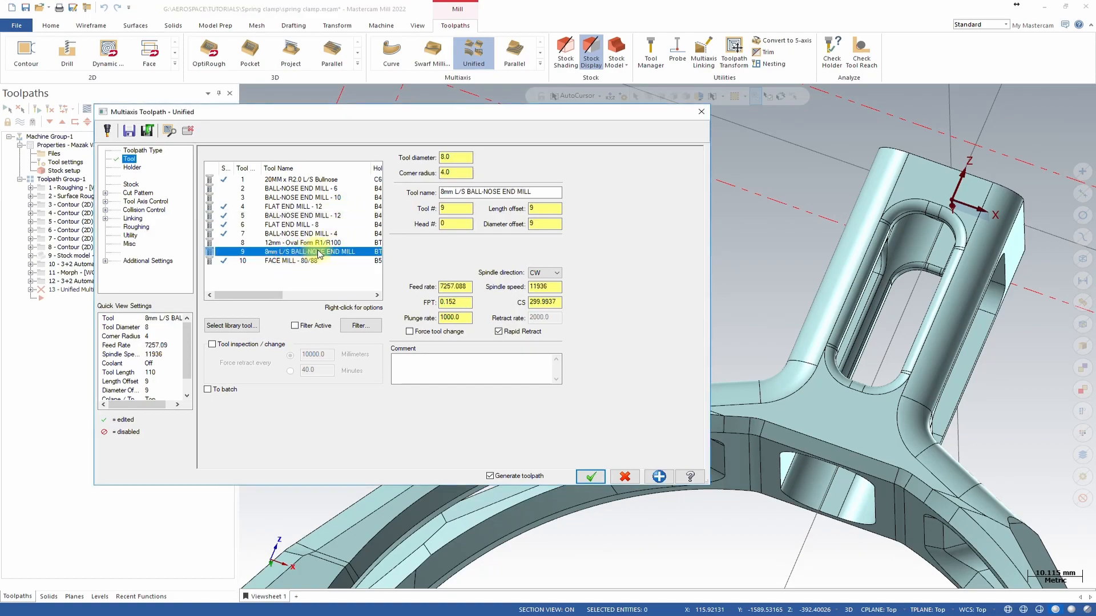
left_click(454, 288)
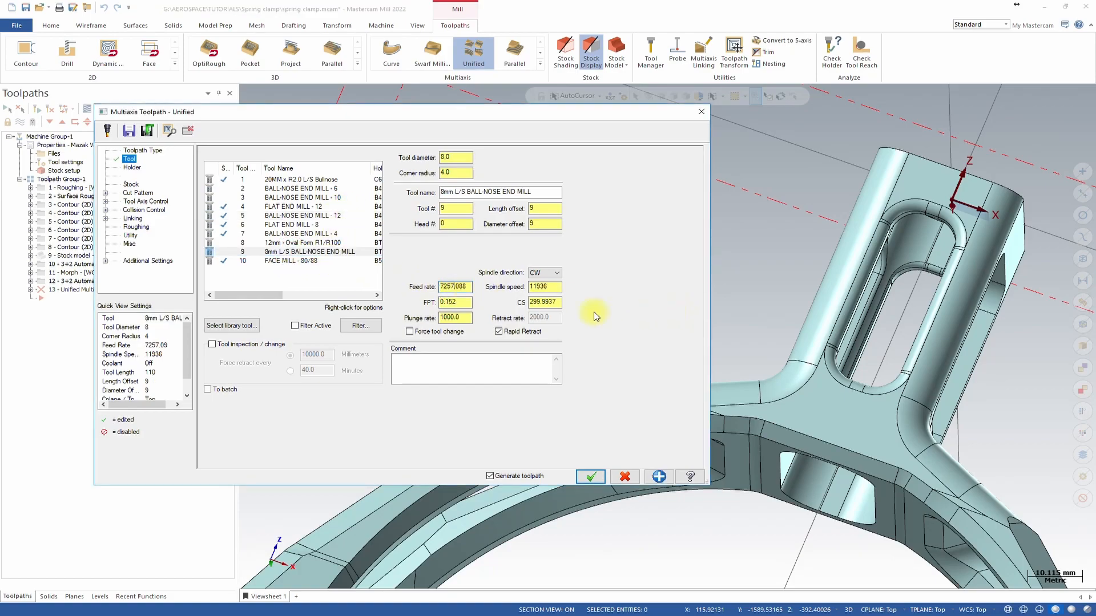
double_click(457, 287)
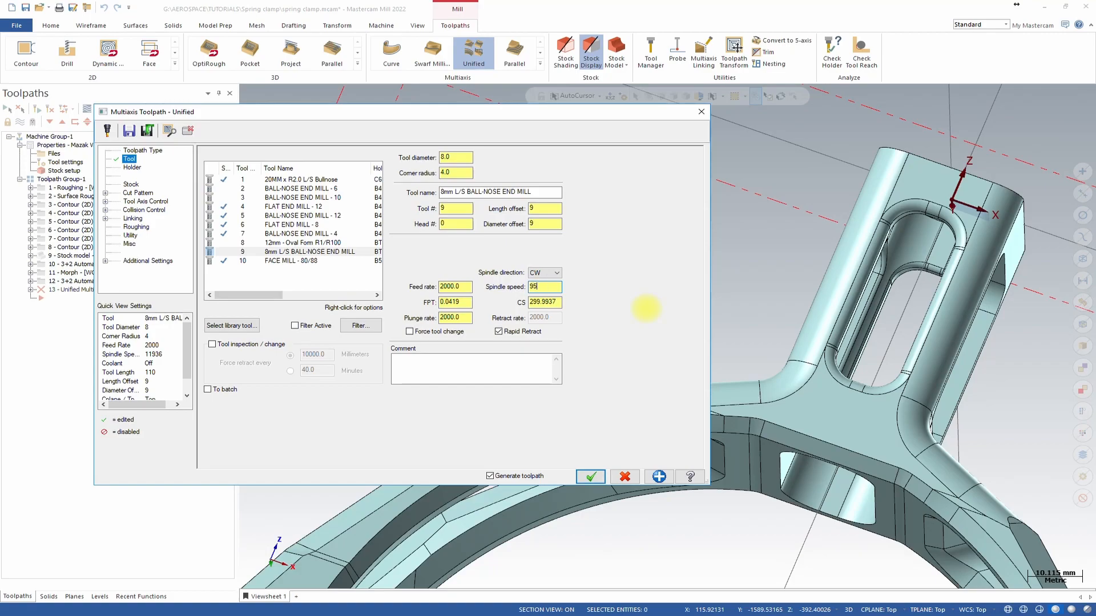
left_click(499, 331)
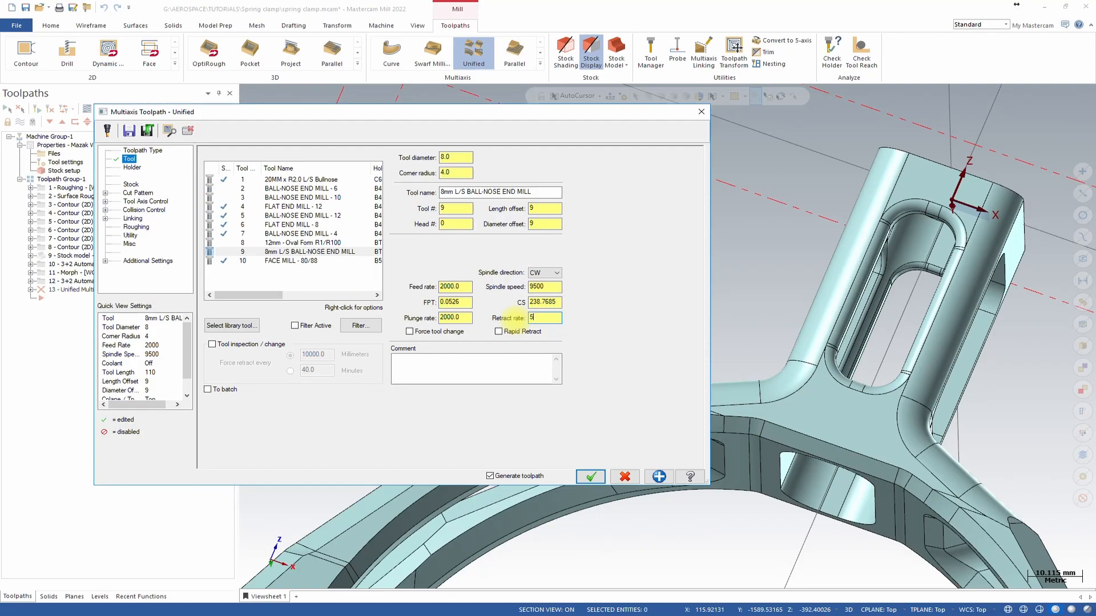
left_click(498, 332)
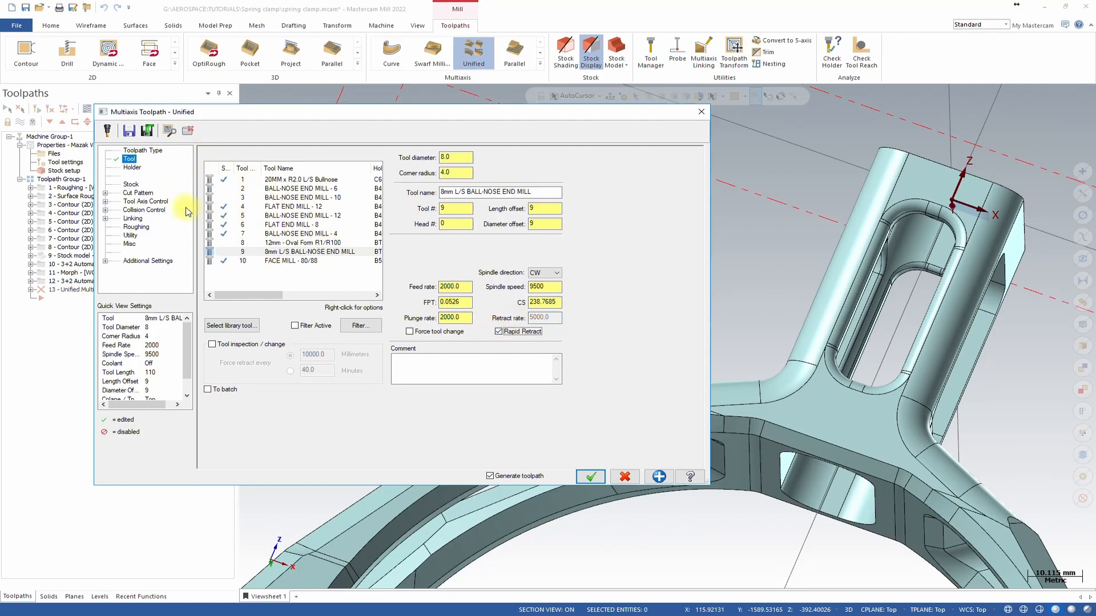
Add an automatic cut pattern and select the upper window opening's inner faces as machining geometries.
left_click(132, 185)
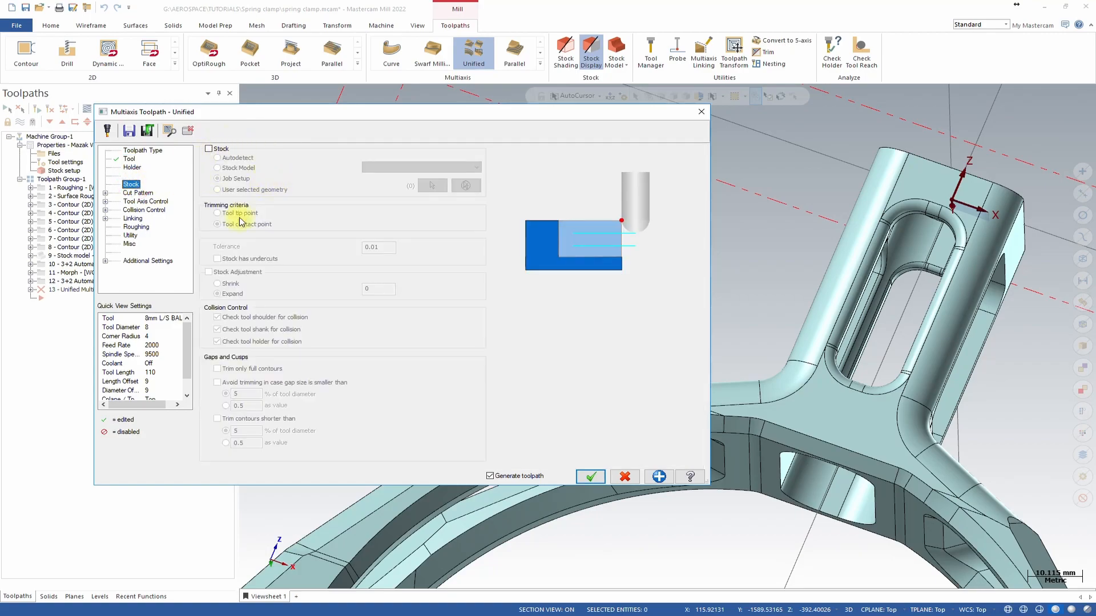
left_click(140, 192)
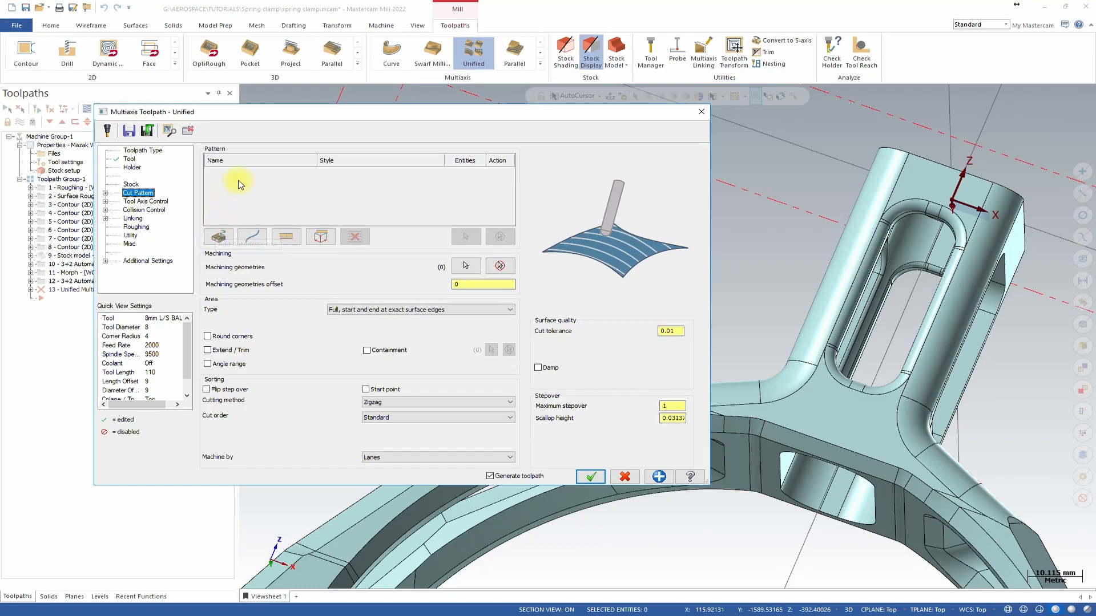
left_click(218, 236)
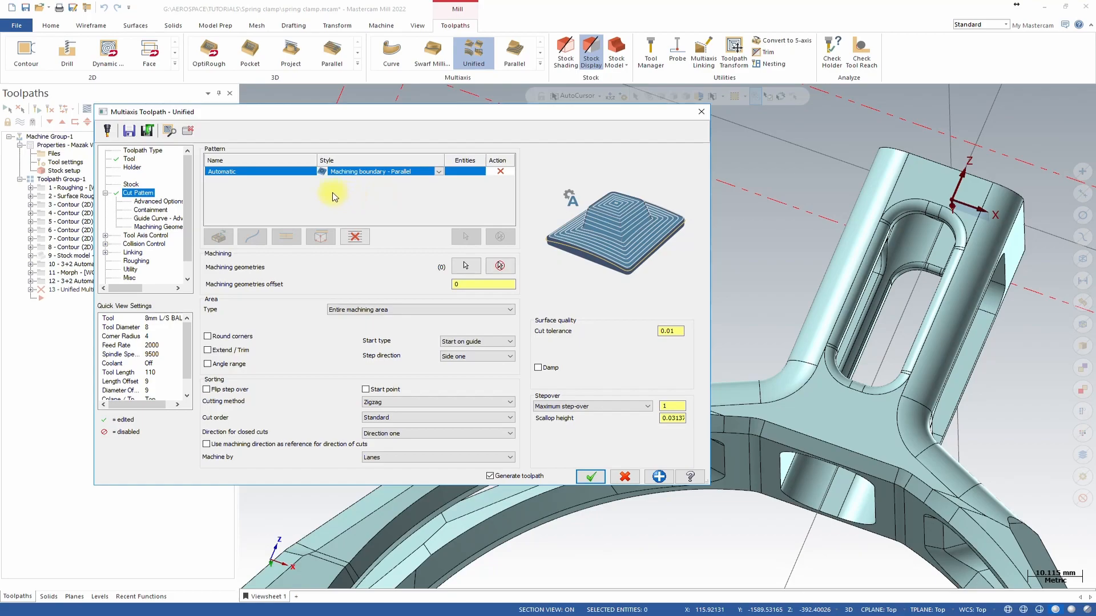
left_click(465, 266)
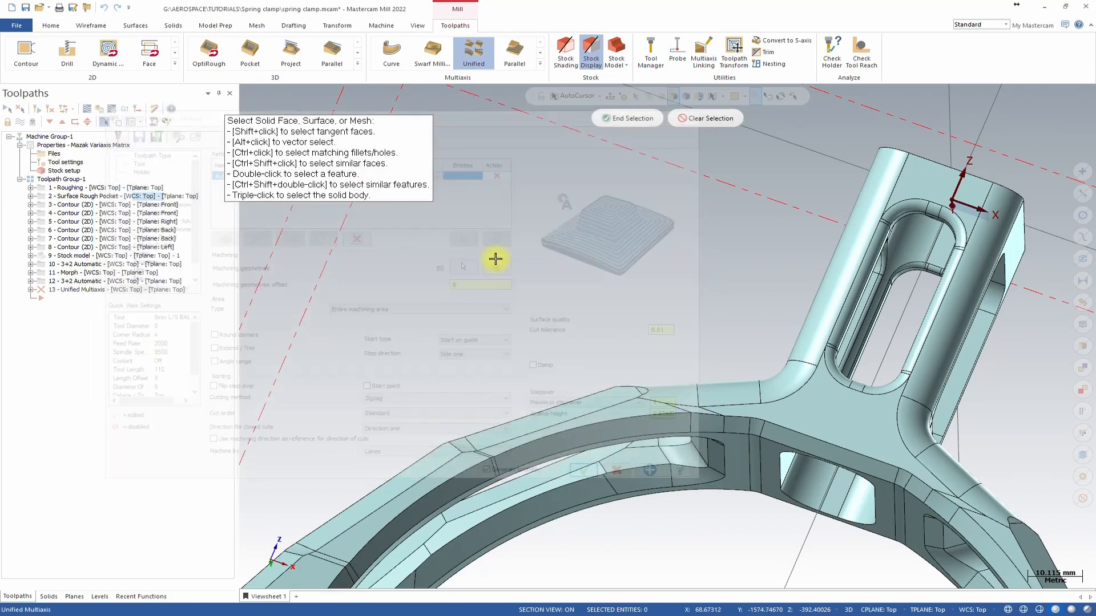
scroll(922, 269, "up", 3)
middle_click_drag(873, 296, 824, 308)
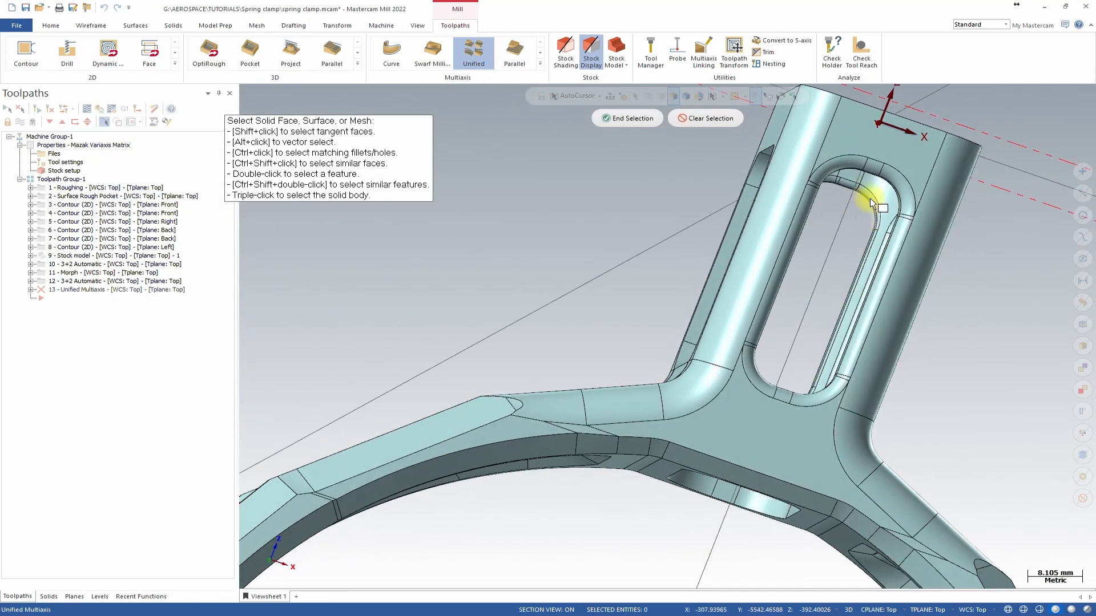
scroll(858, 188, "up", 10)
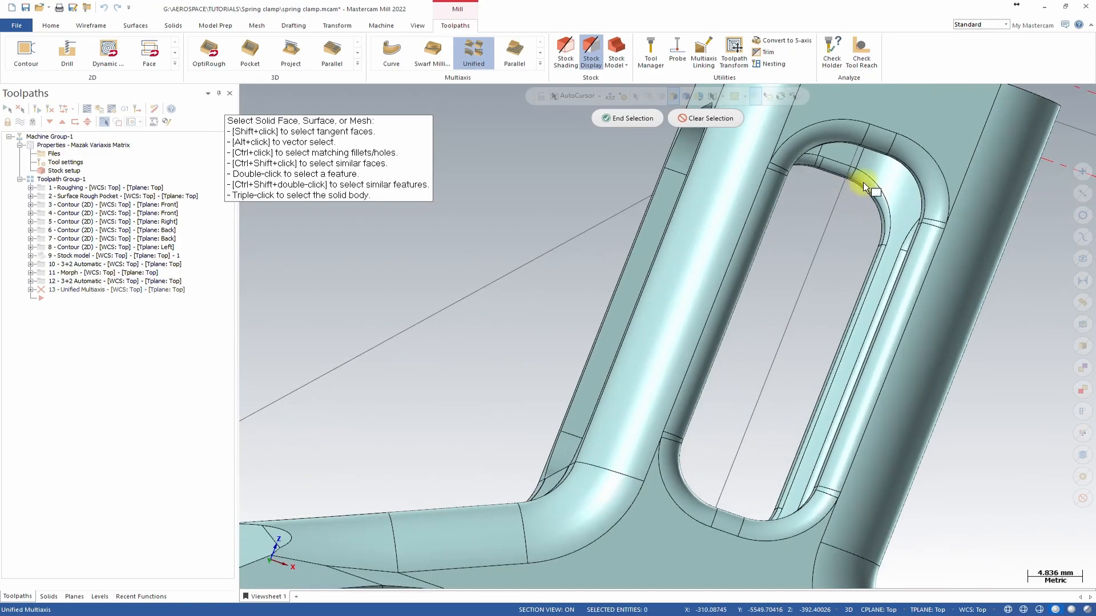
middle_click_drag(846, 178, 931, 197)
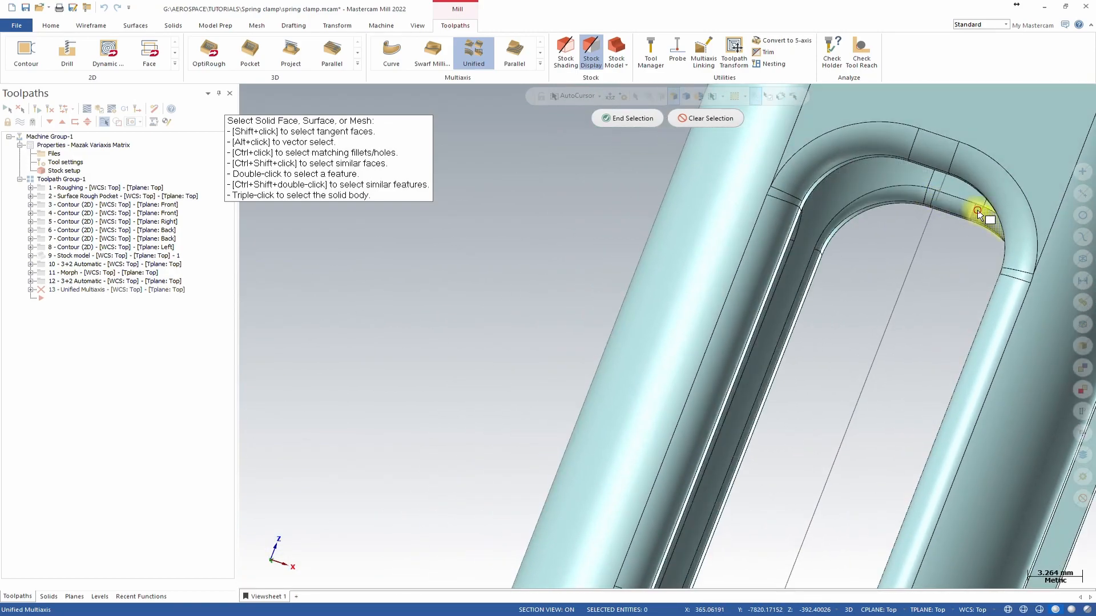
middle_click_drag(865, 215, 837, 281)
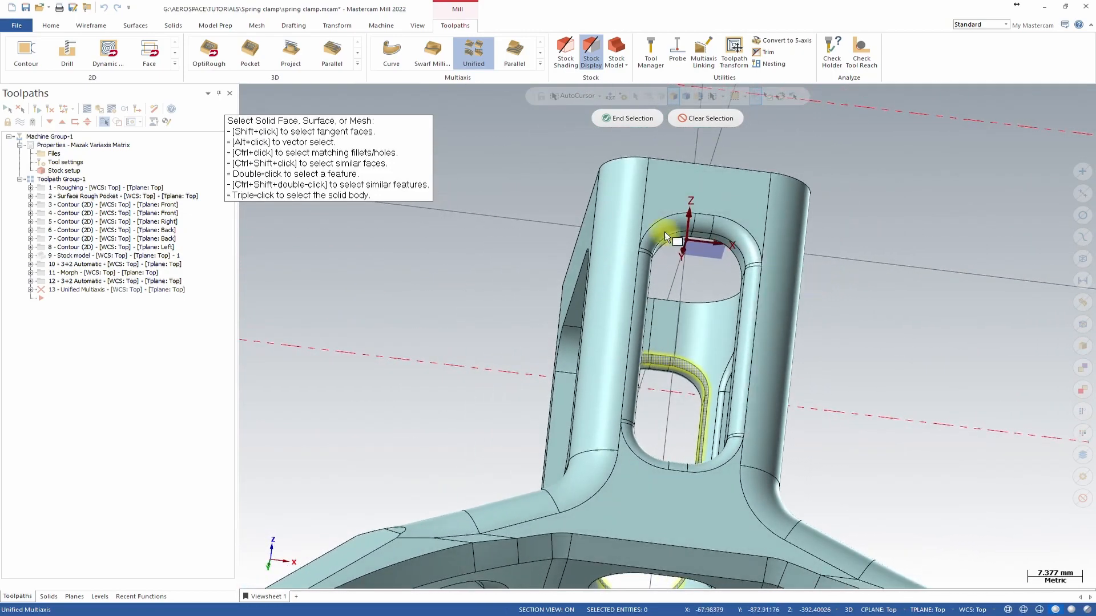
left_click(626, 122)
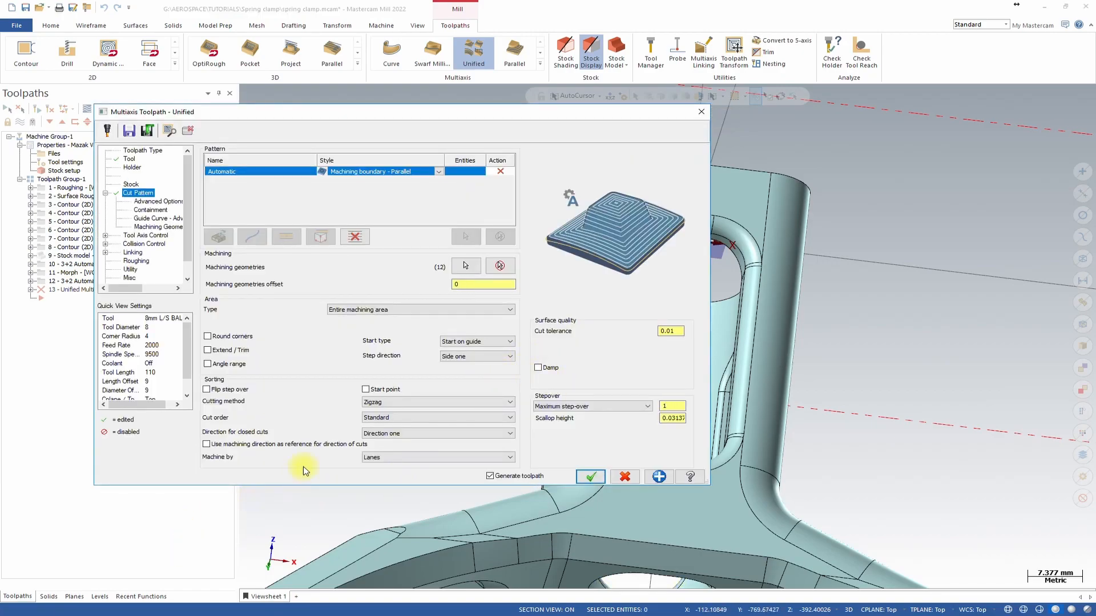
Set the cutting method to Spiral and change the pattern style to Machining boundary - Morph.
left_click(409, 402)
left_click(400, 428)
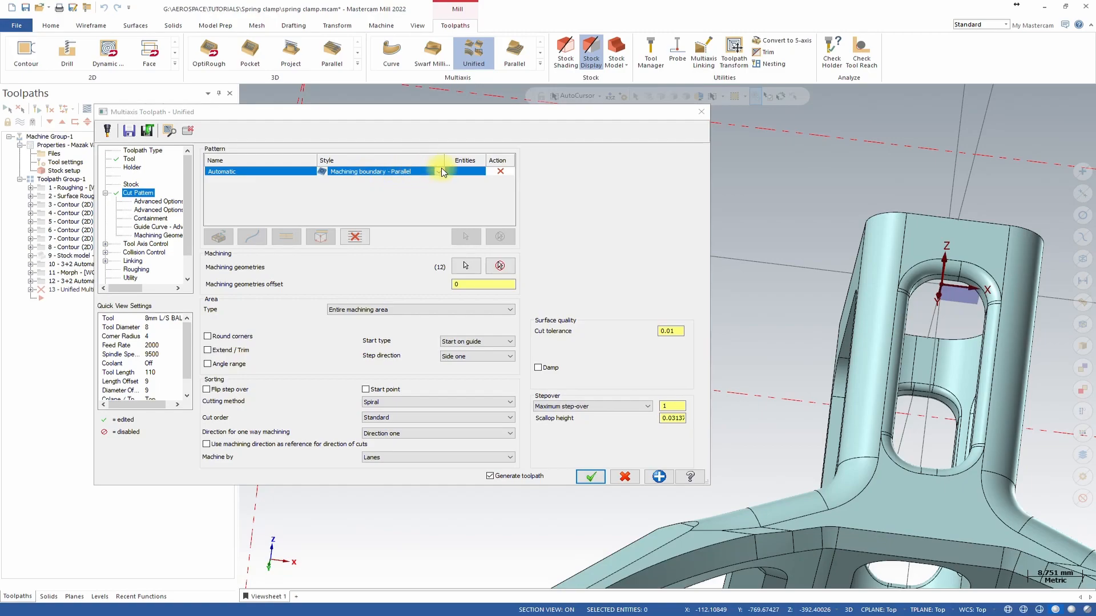
middle_click_drag(923, 350, 970, 283)
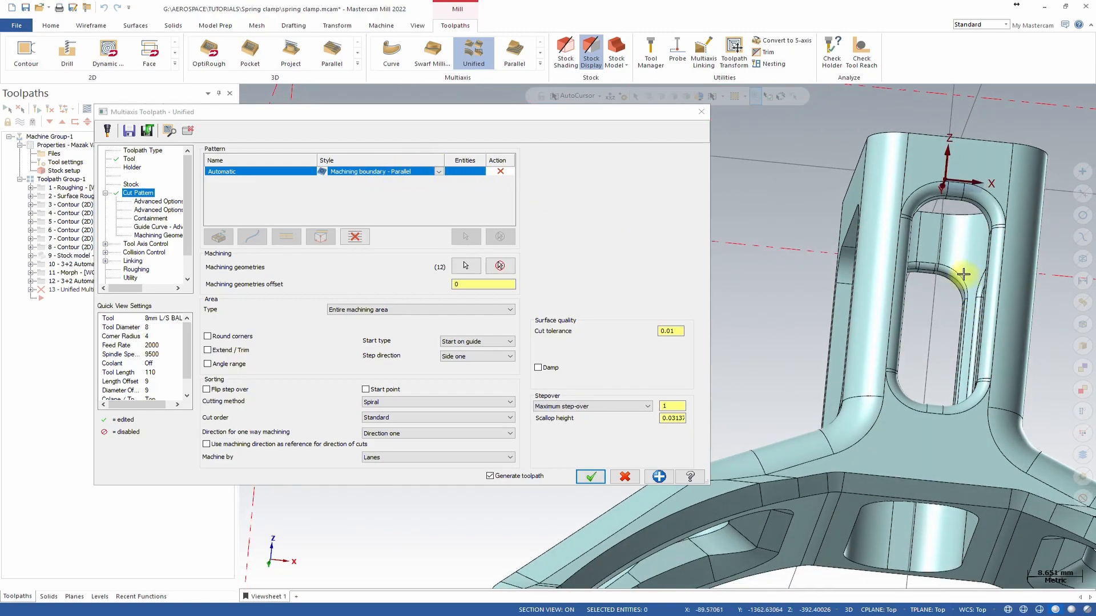
left_click(439, 172)
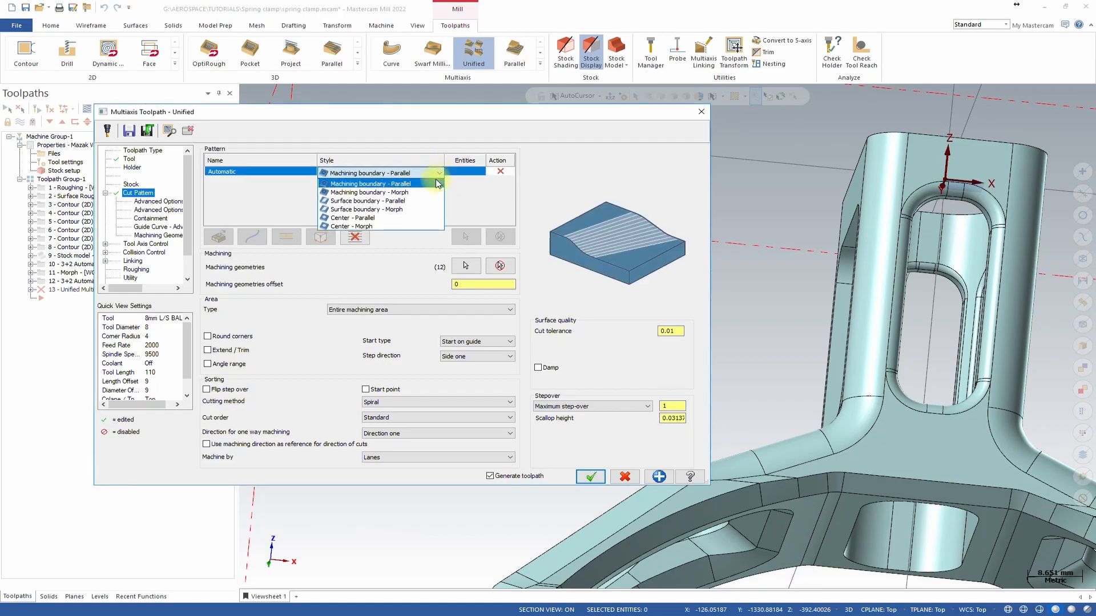
left_click(386, 194)
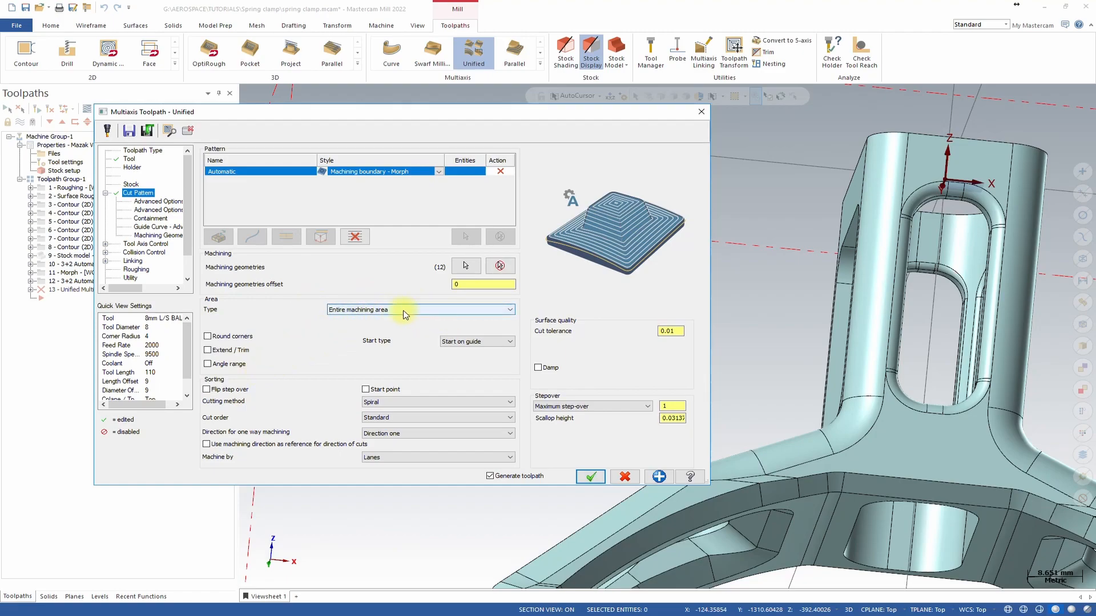
Enable the Maximum distance point-distribution option in the cut pattern's advanced options.
left_click(159, 202)
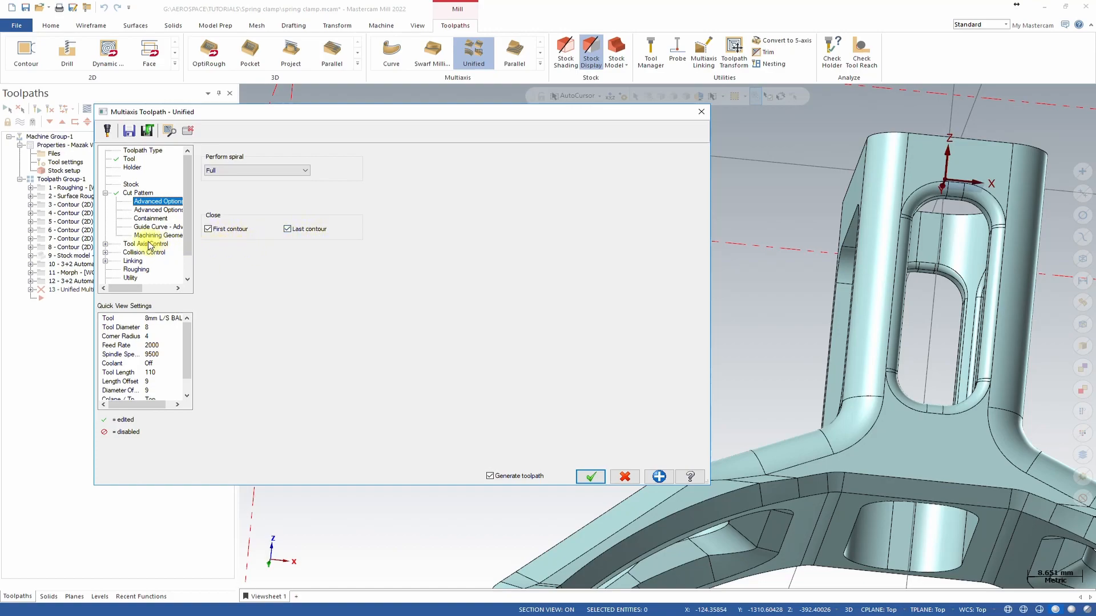
left_click(162, 210)
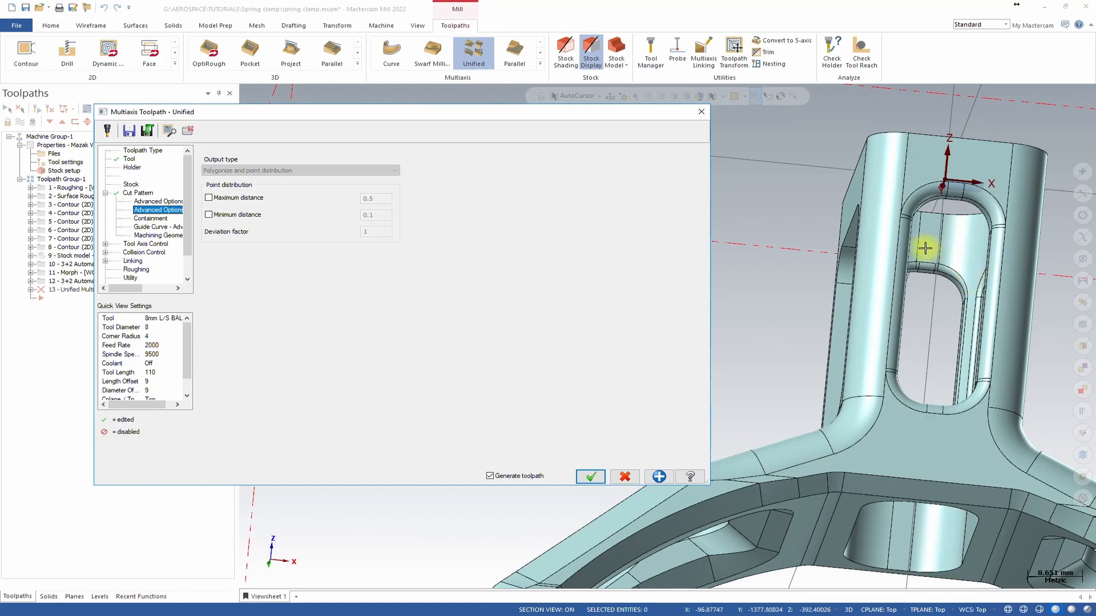
left_click(209, 198)
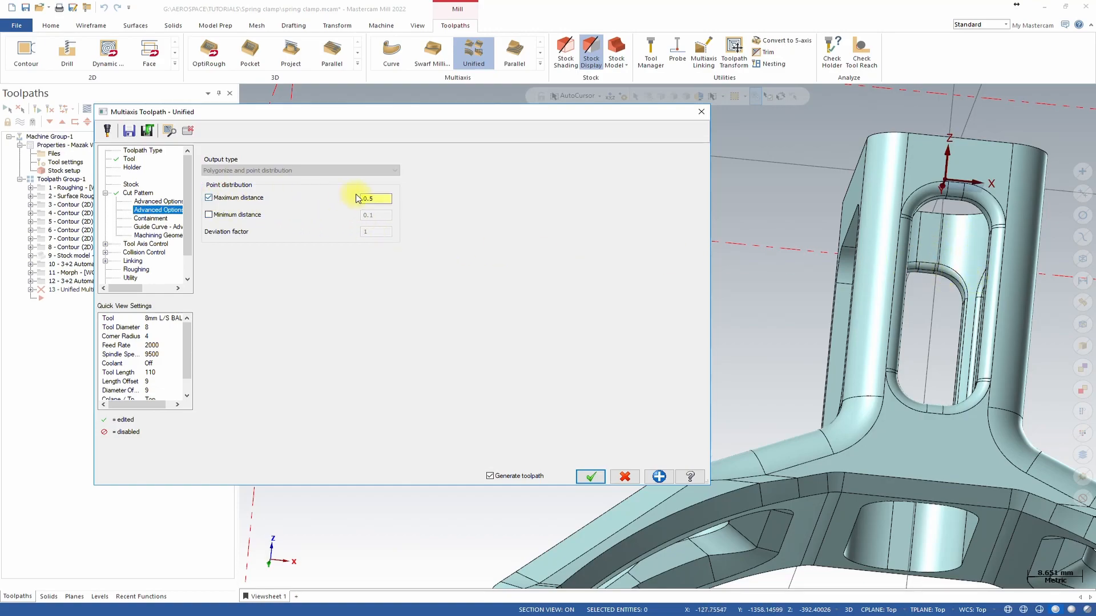
left_click_drag(370, 199, 398, 204)
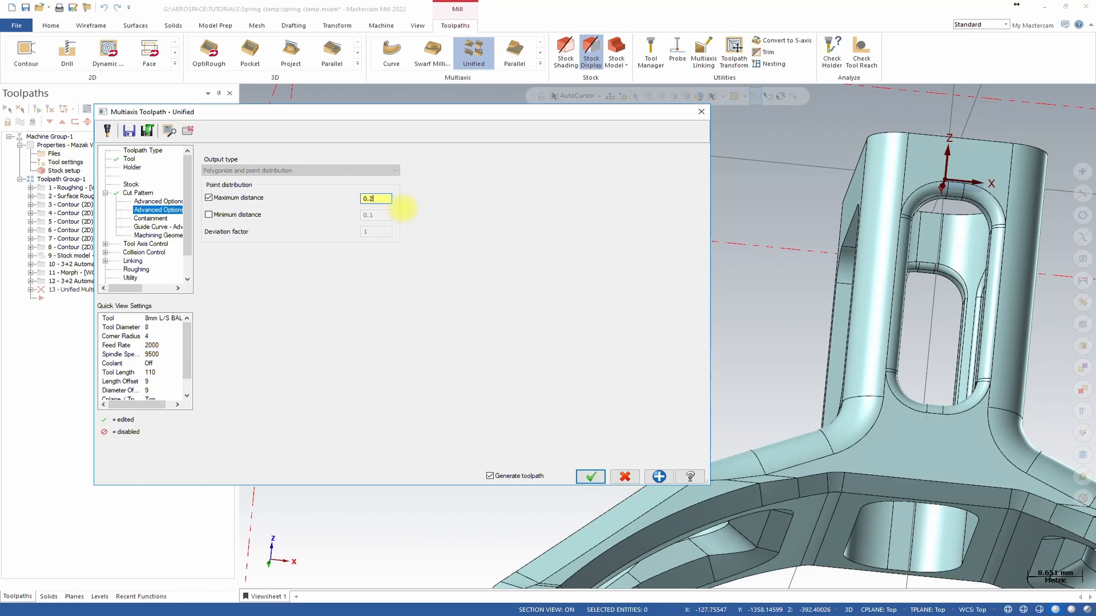
Review the Containment, Guide Curve and Machining Geometry settings of the cut pattern.
left_click(150, 218)
left_click(137, 193)
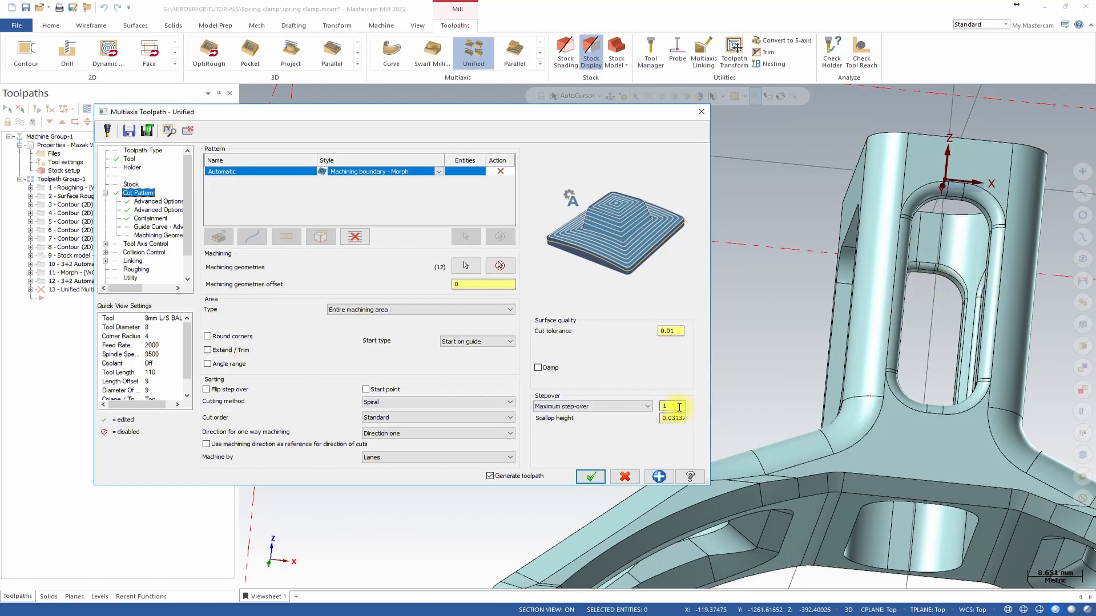
left_click(674, 331)
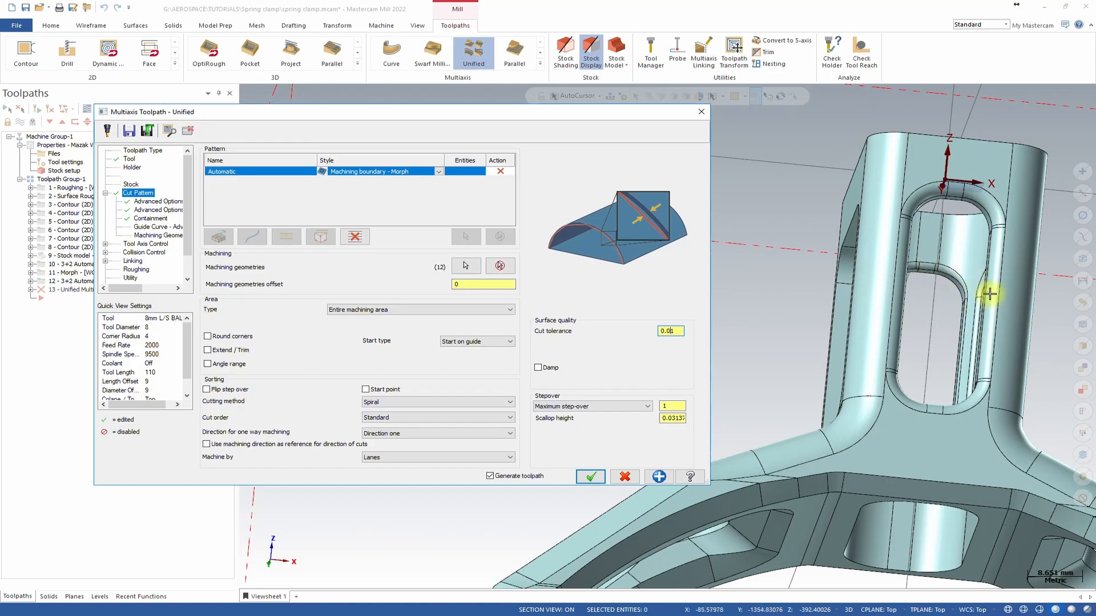
left_click(150, 227)
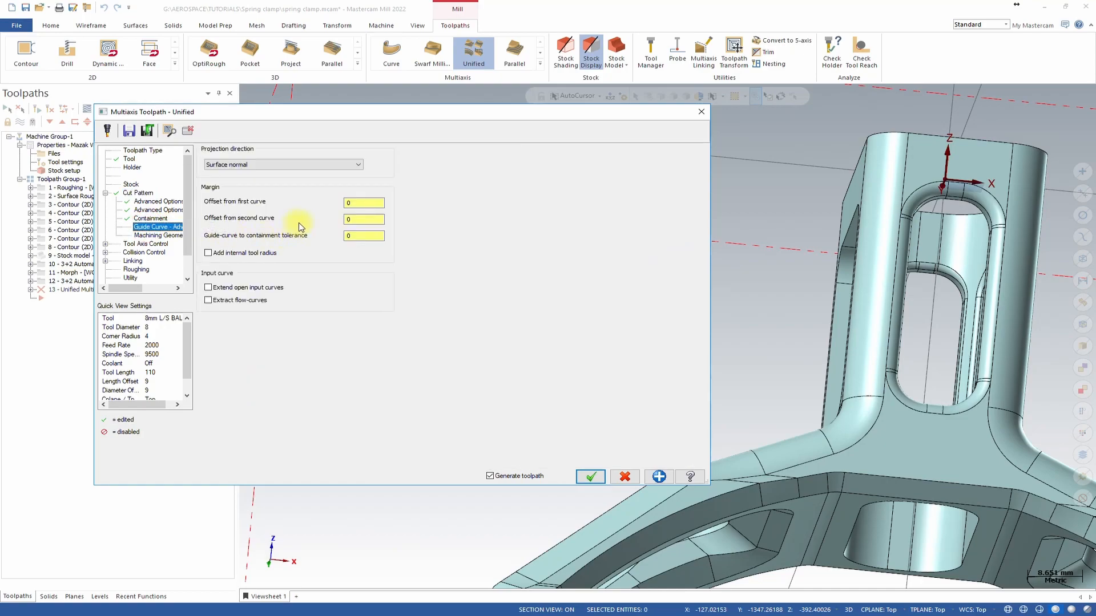
left_click(152, 218)
left_click(160, 226)
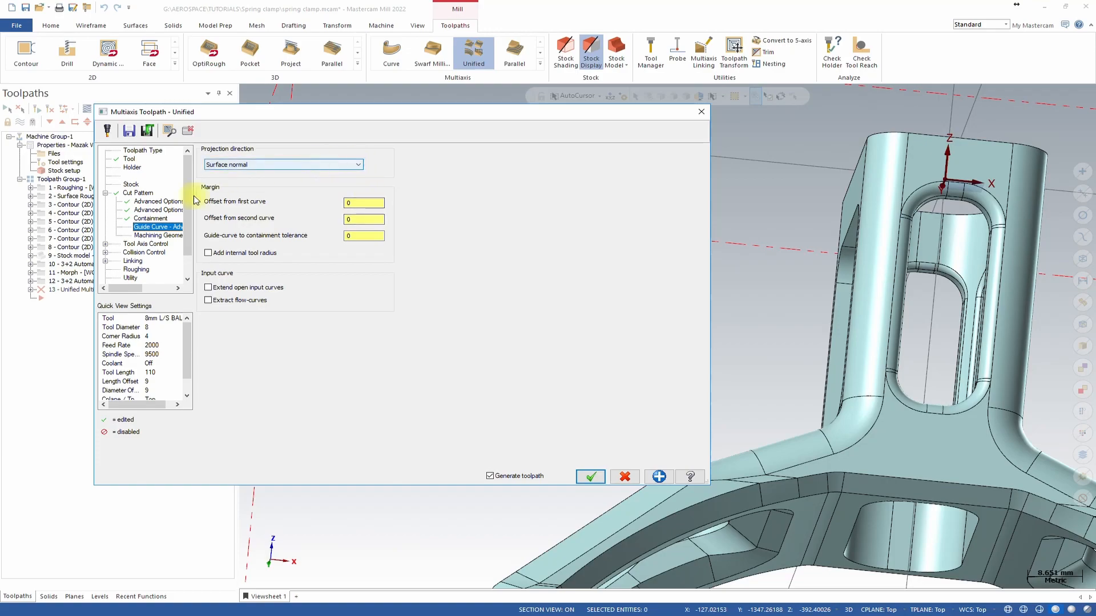
left_click(149, 235)
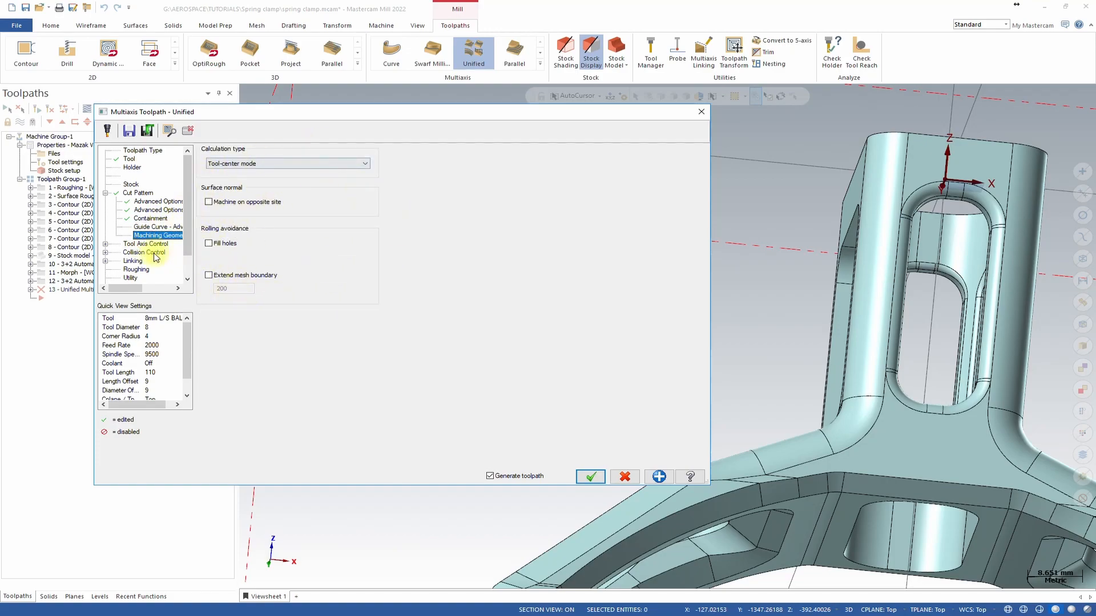
left_click(139, 243)
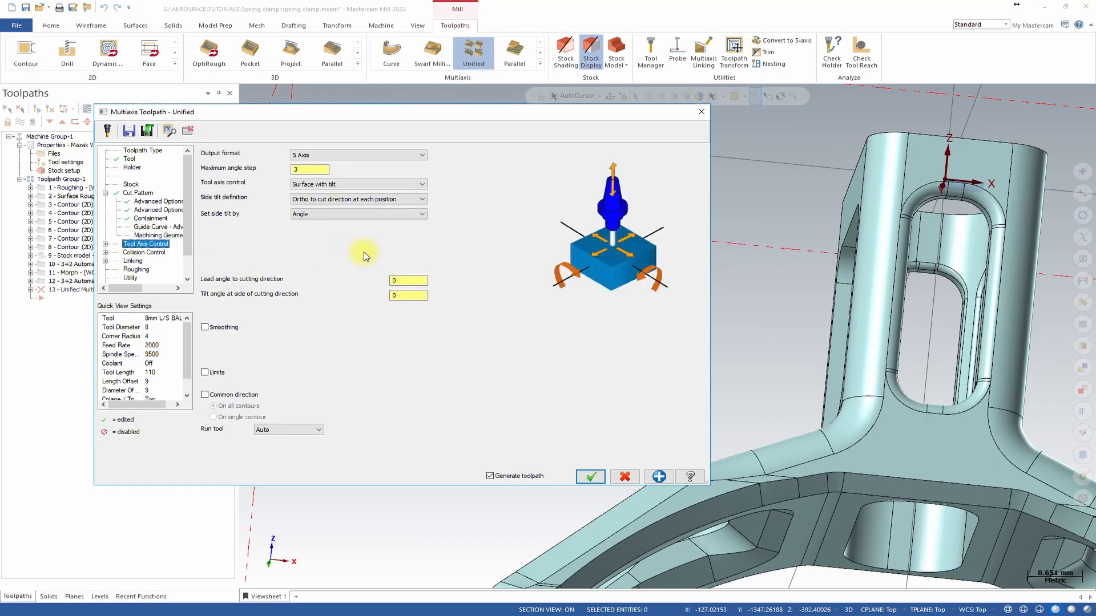
Set the Unified toolpath's tool axis control to From point.
left_click(422, 183)
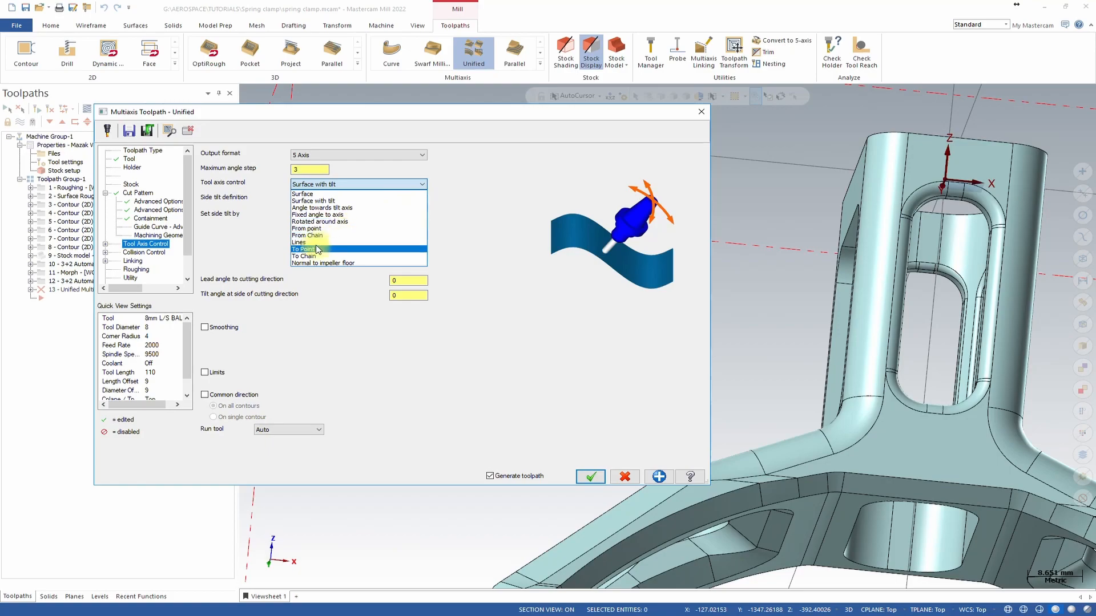
left_click(341, 229)
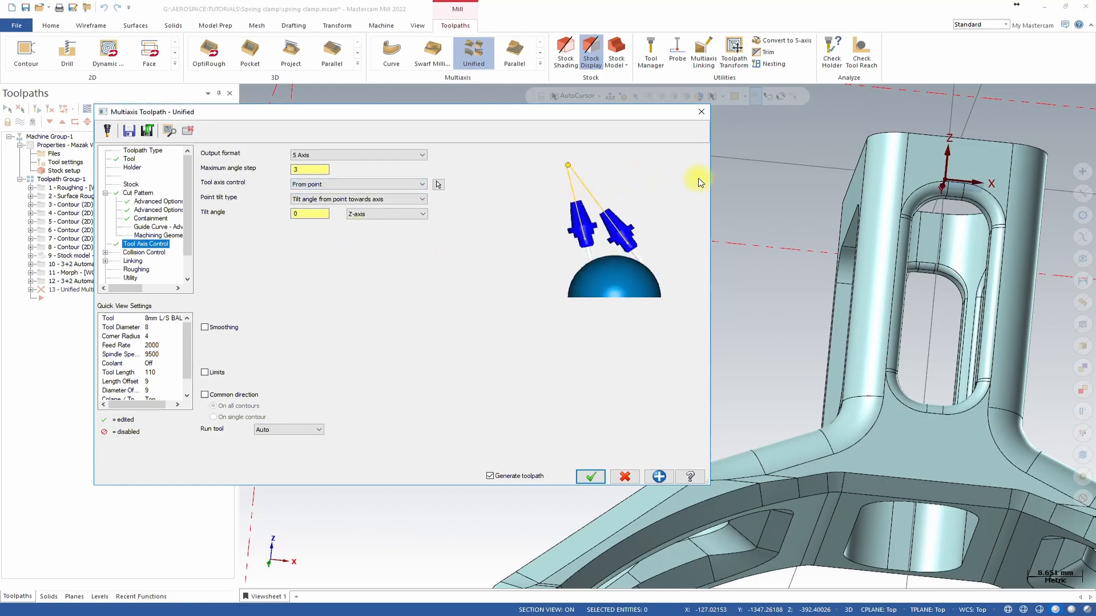
scroll(817, 220, "down", 3)
scroll(951, 216, "up", 4)
scroll(935, 223, "up", 7)
middle_click_drag(965, 221, 931, 235)
scroll(952, 237, "down", 4)
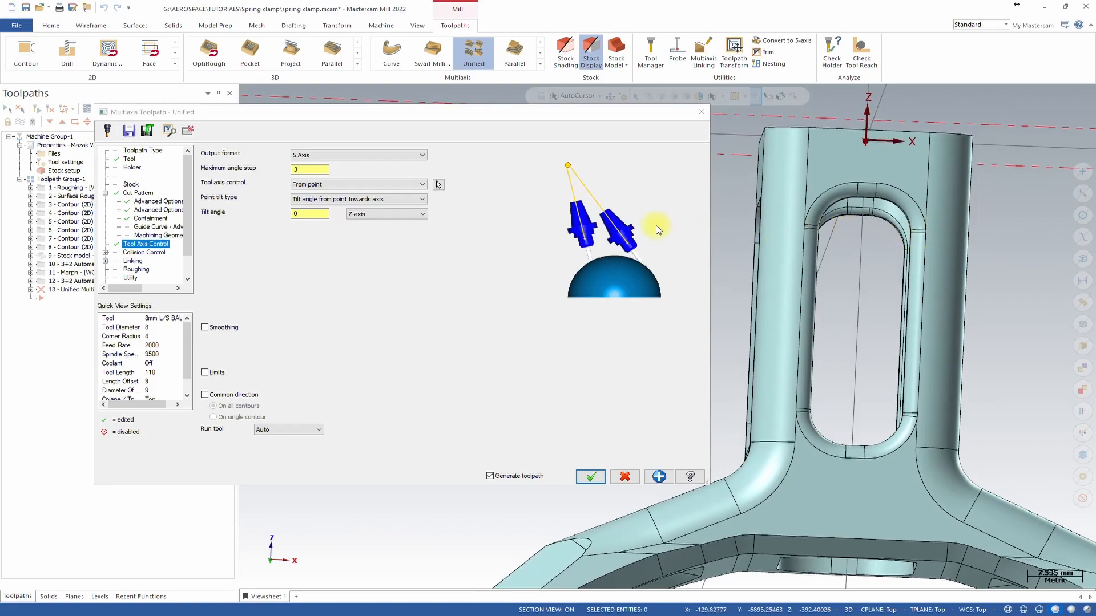
Pick the tool axis point at the middle of the upper window opening's top edge.
left_click(436, 182)
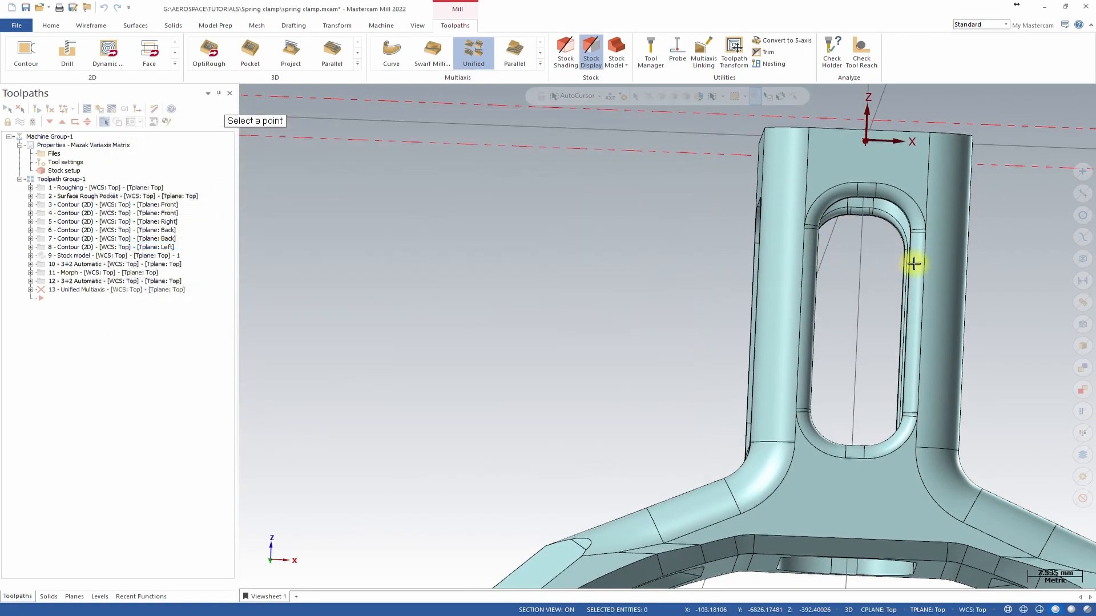
left_click(927, 234)
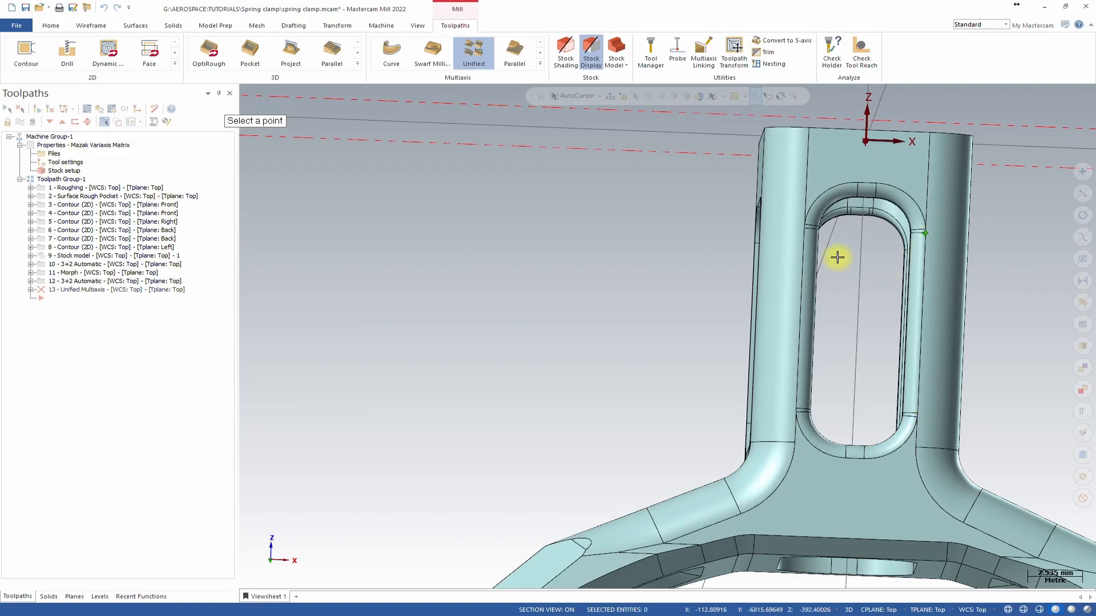
left_click(806, 233)
mouse_move(885, 249)
middle_mouse_down()
mouse_move(920, 269)
mouse_move(765, 298)
mouse_move(751, 281)
mouse_move(757, 181)
middle_mouse_up()
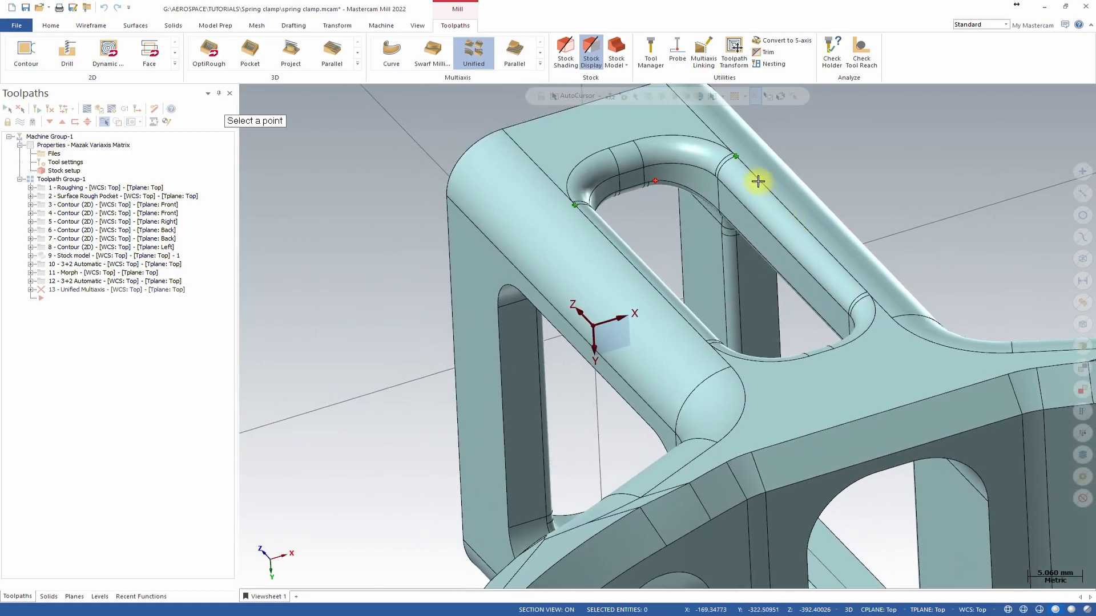
left_click(738, 159)
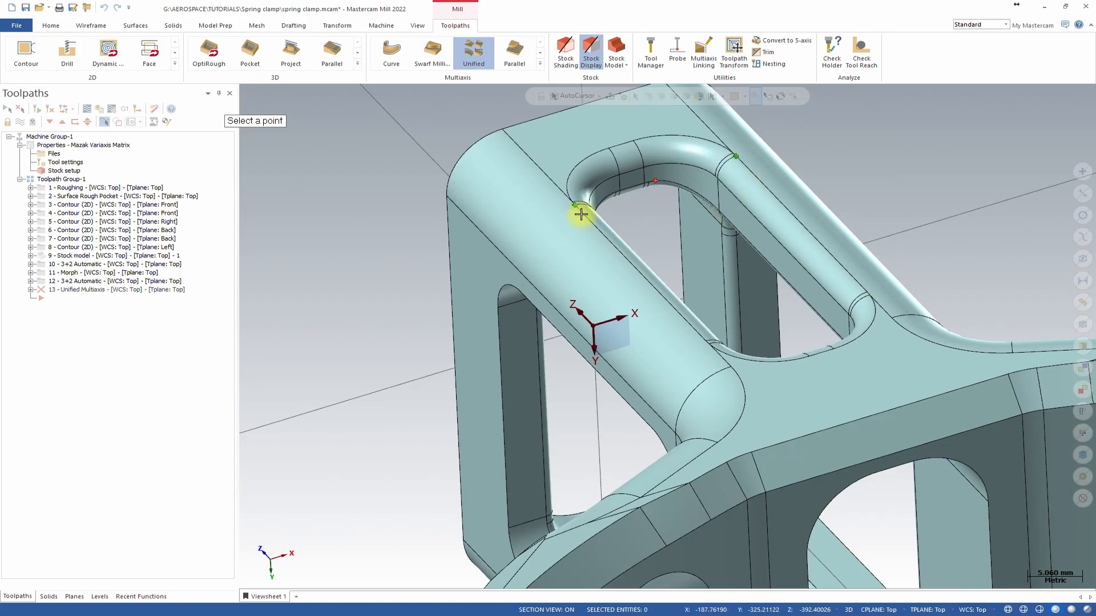
middle_click_drag(663, 189, 824, 299)
left_click(824, 299)
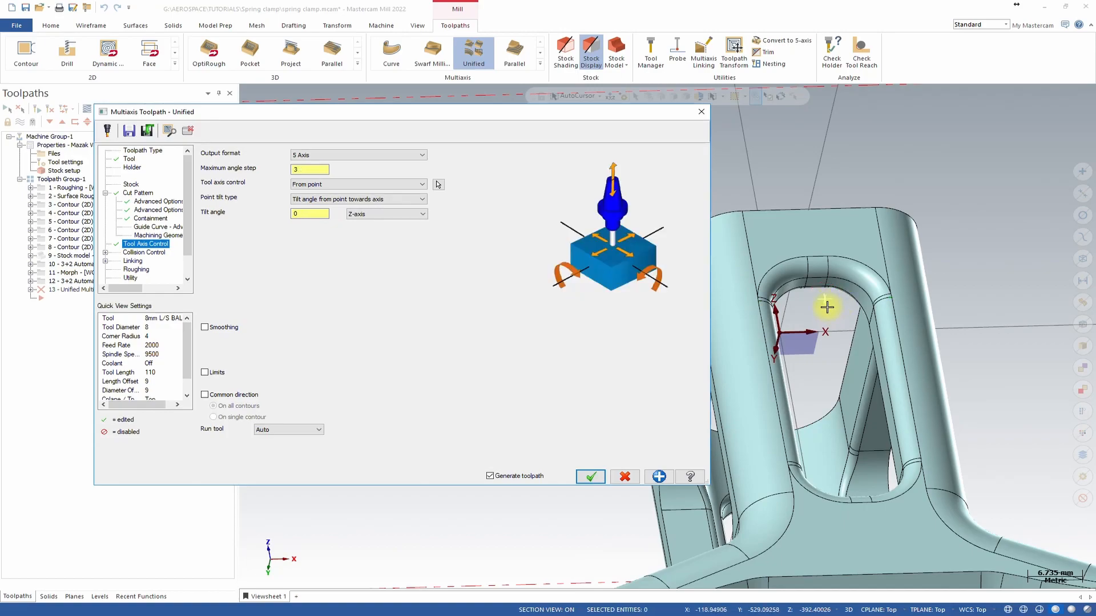
Set the linking clearance area type to Cylinder.
scroll(843, 244, "down", 4)
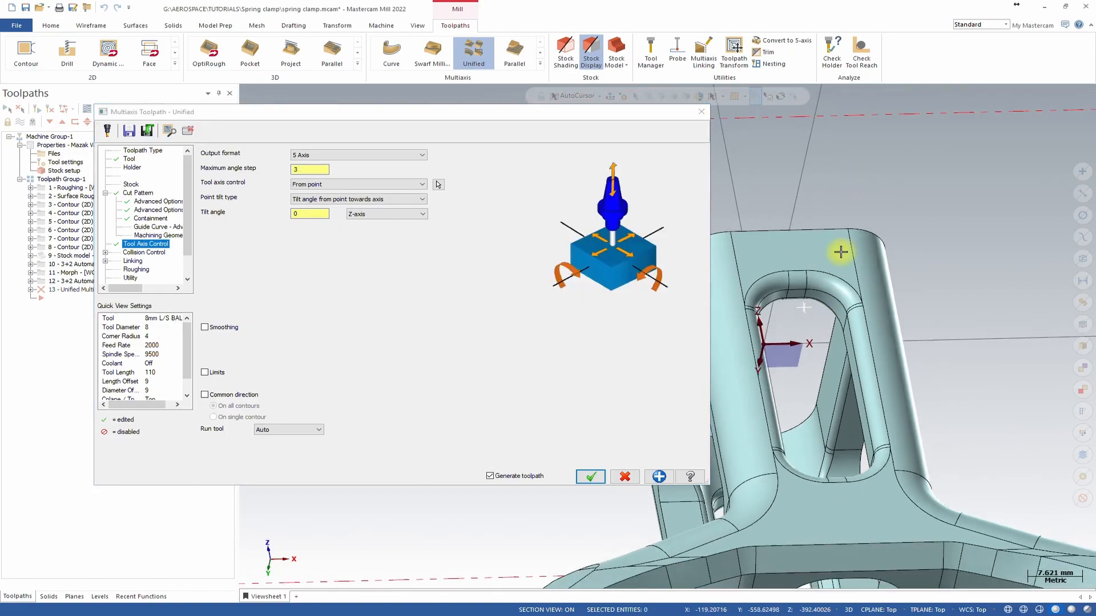
middle_click_drag(797, 303, 803, 298)
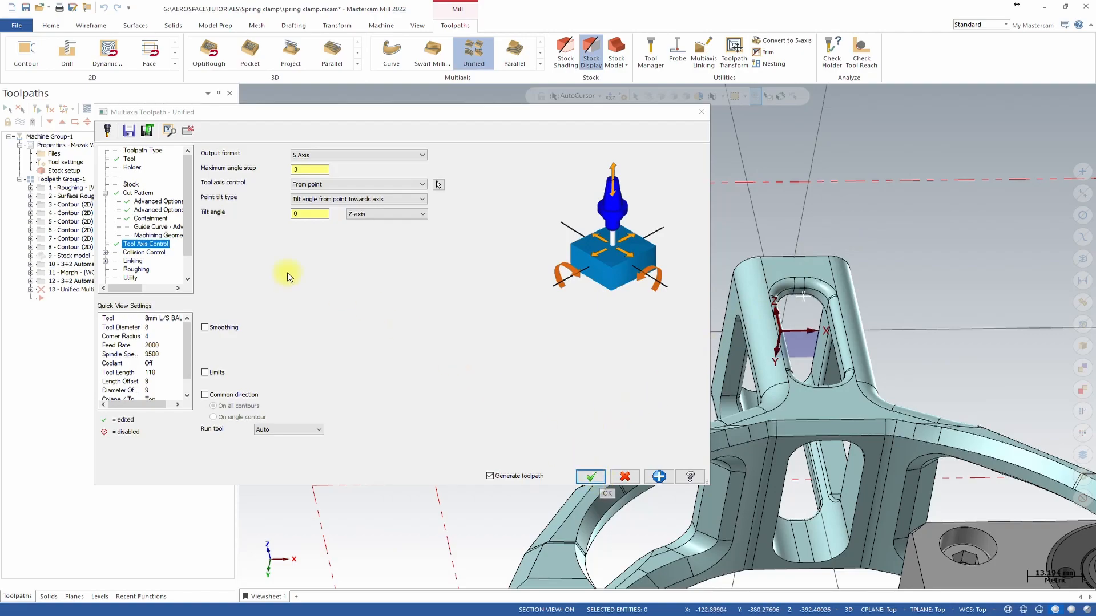
left_click(143, 252)
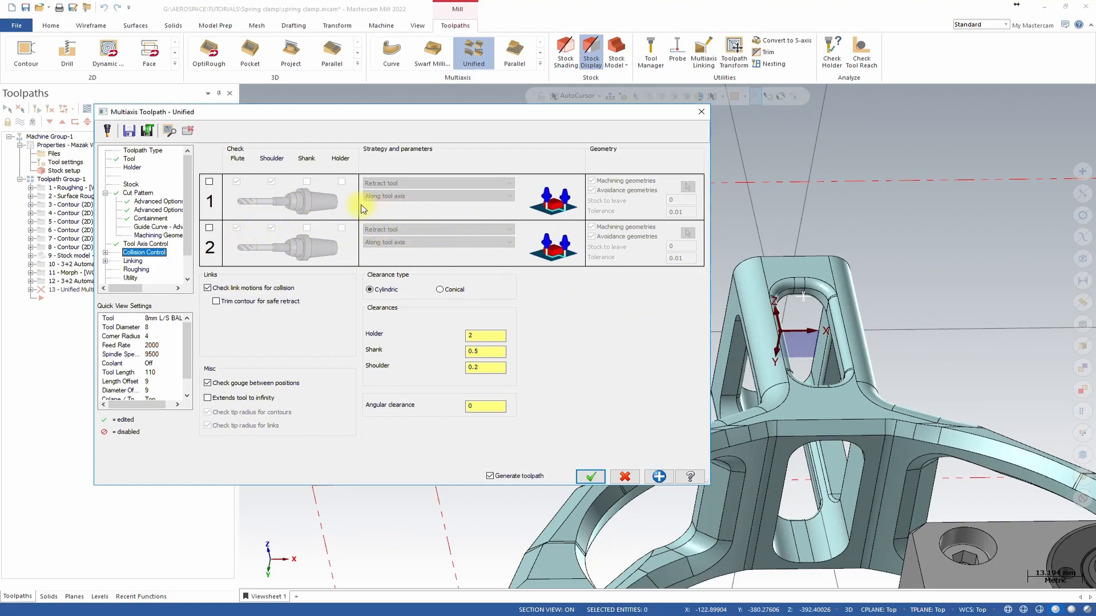
left_click(136, 261)
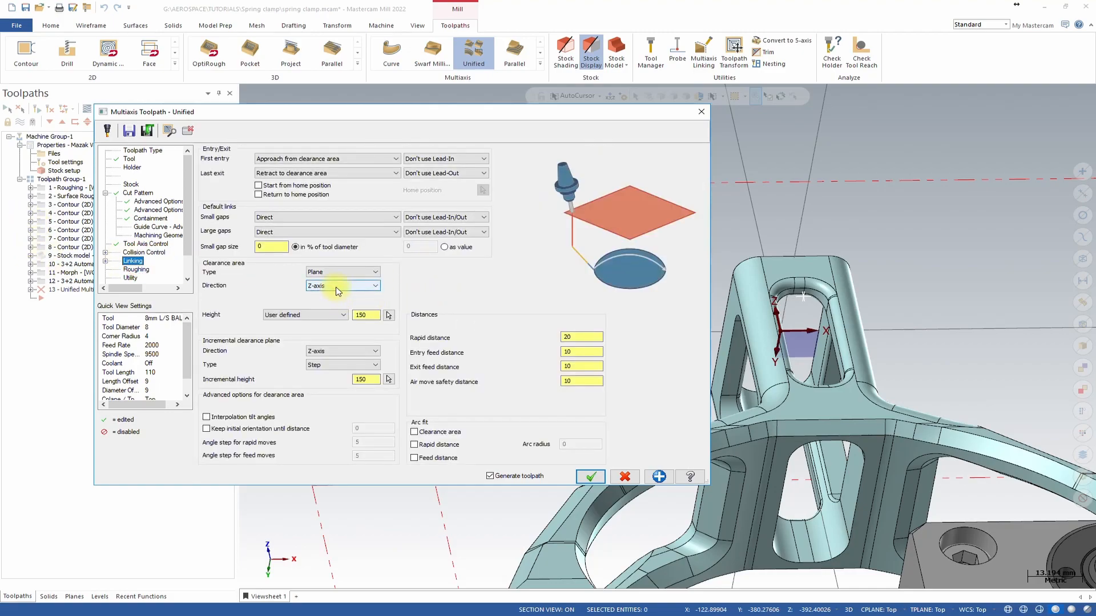
left_click(349, 291)
double_click(362, 313)
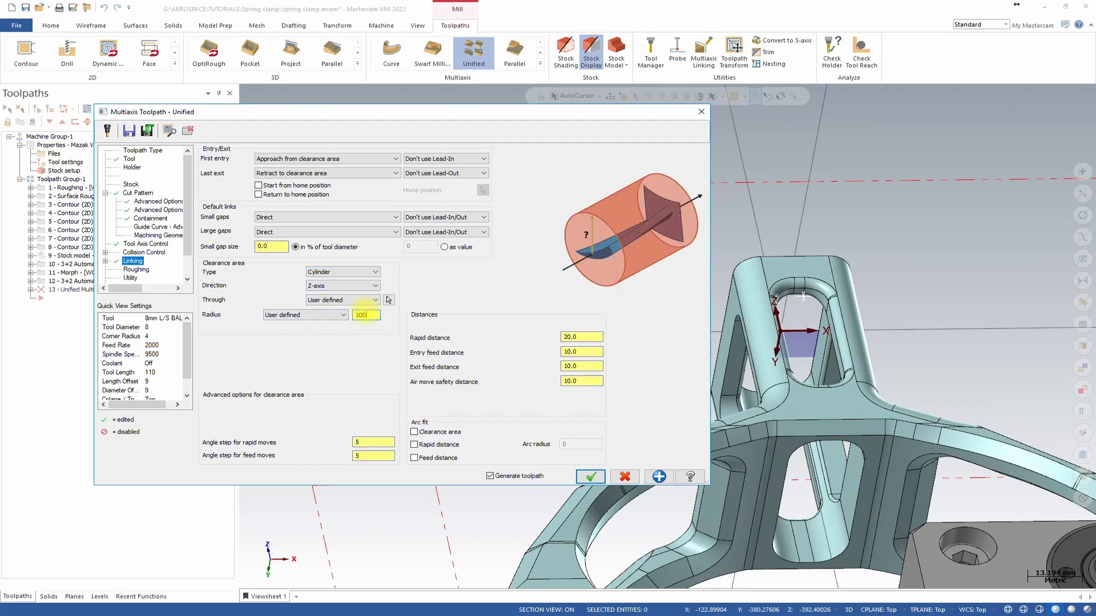
Check the Roughing and Utility settings and accept the Unified toolpath.
left_click(137, 270)
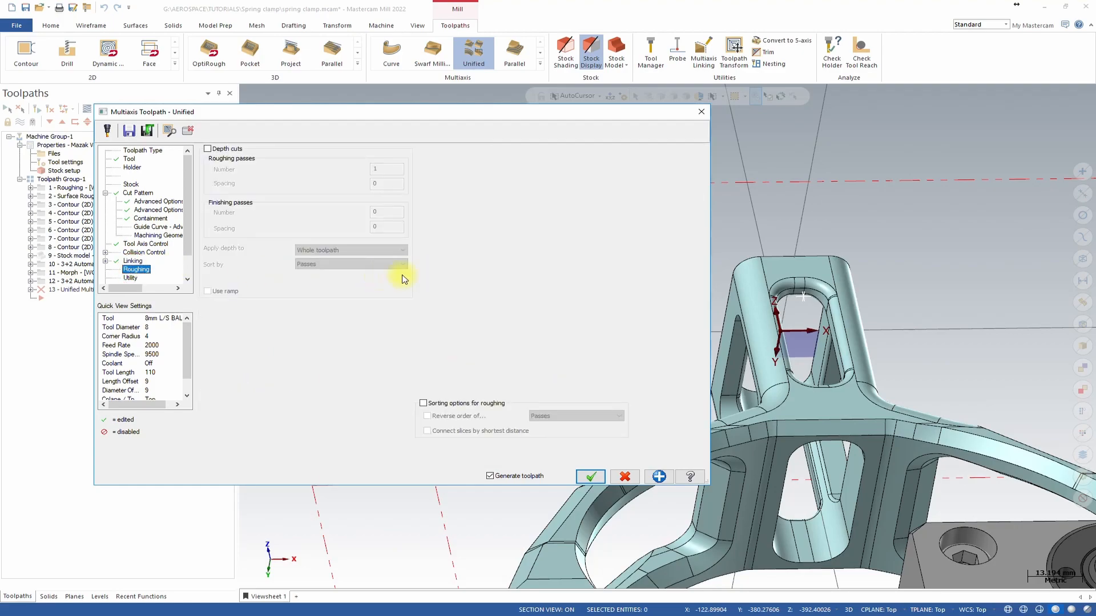
left_click(115, 278)
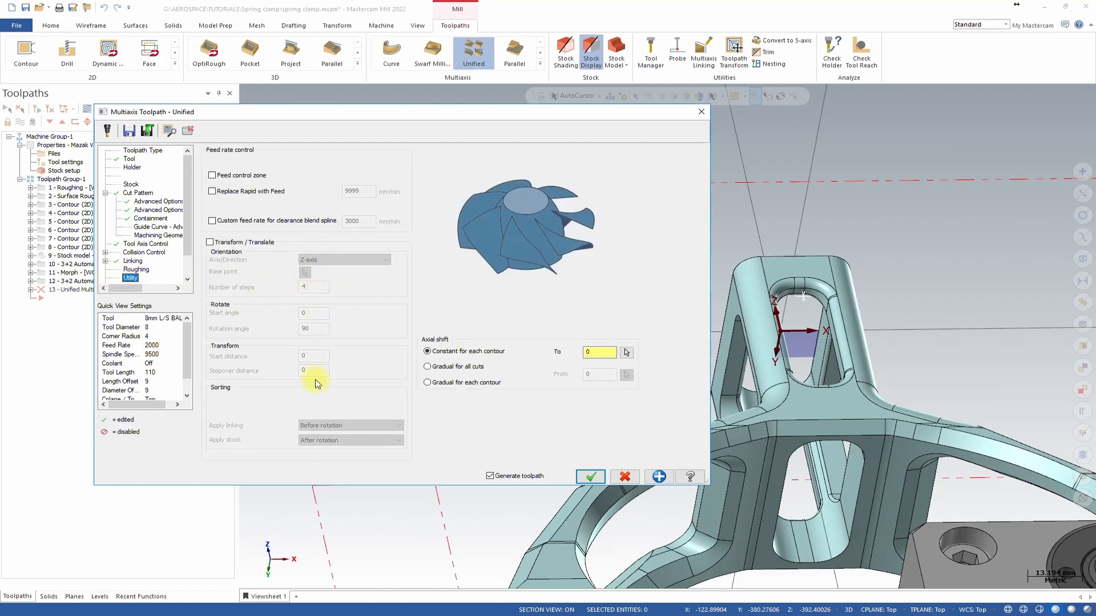
left_click(592, 478)
scroll(759, 303, "up", 3)
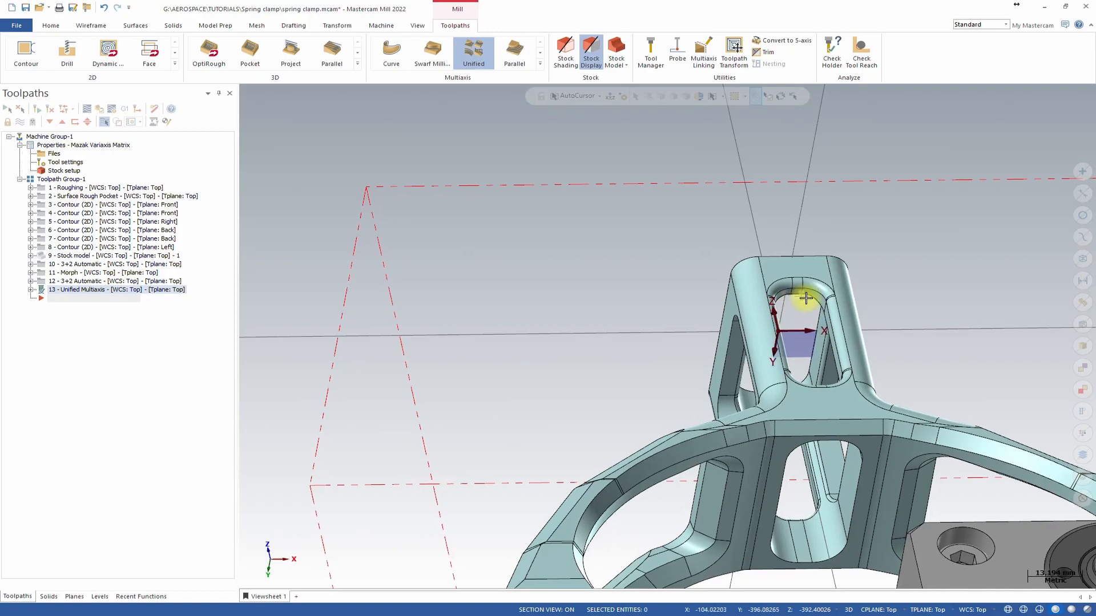
scroll(752, 303, "up", 8)
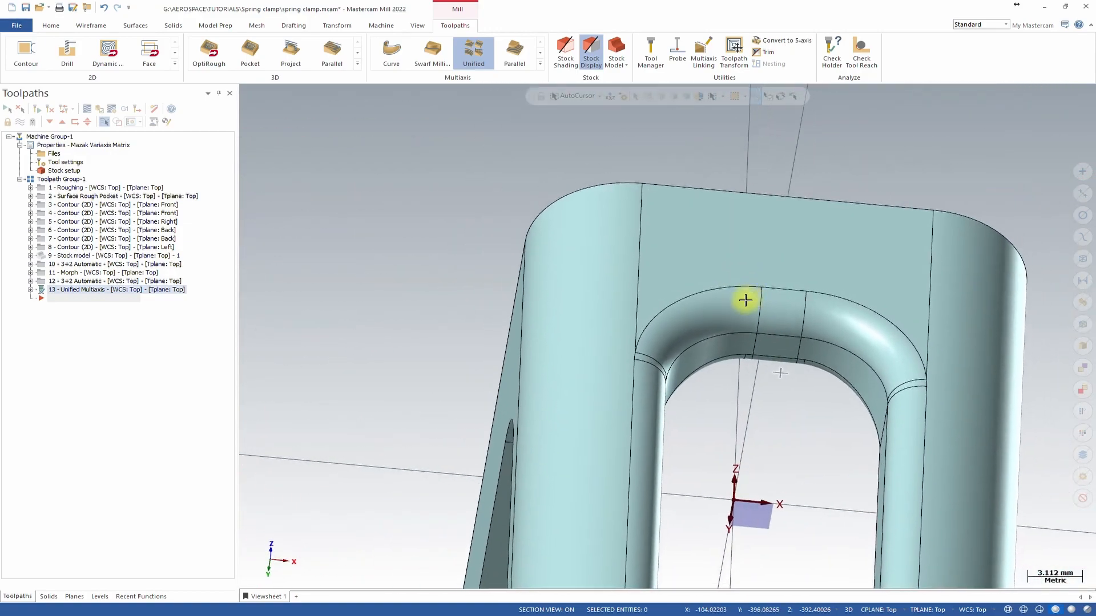
Select the tool axis point and move it about 37 mm upward above the window with Dynamic.
middle_click_drag(752, 359, 503, 264)
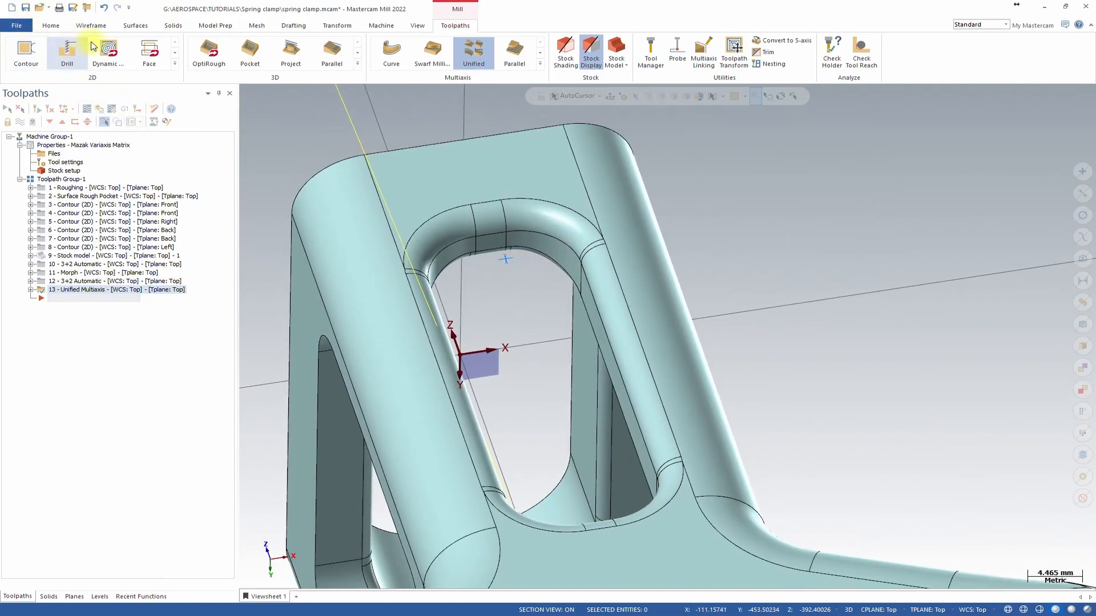
middle_click_drag(516, 213, 616, 327)
mouse_move(548, 326)
middle_mouse_down()
mouse_move(531, 314)
mouse_move(533, 173)
middle_mouse_up()
left_click(657, 205)
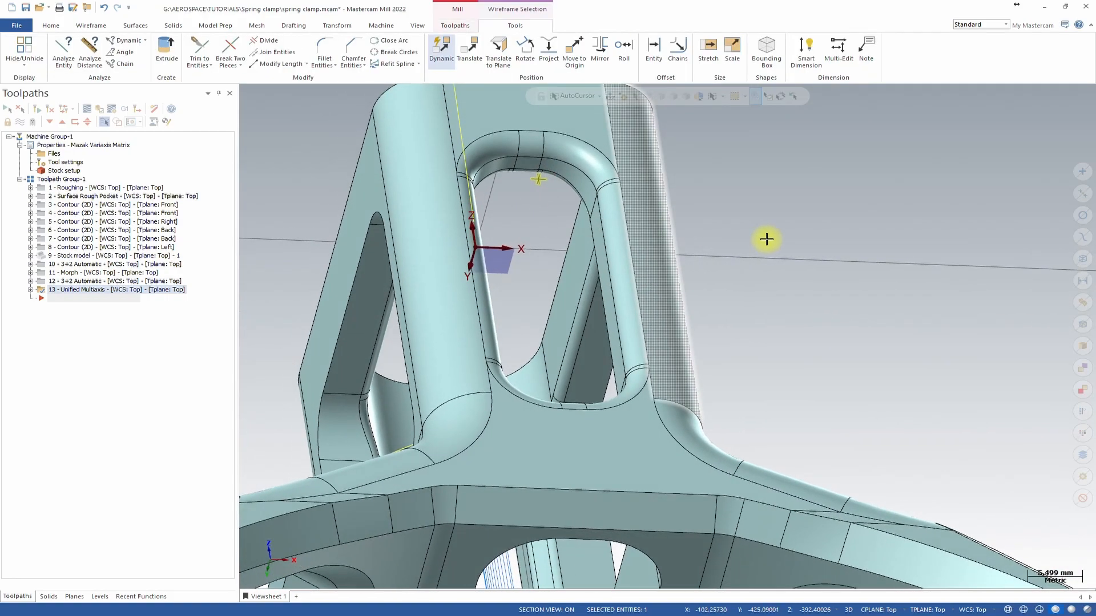
middle_click_drag(766, 239, 587, 141)
left_click(438, 47)
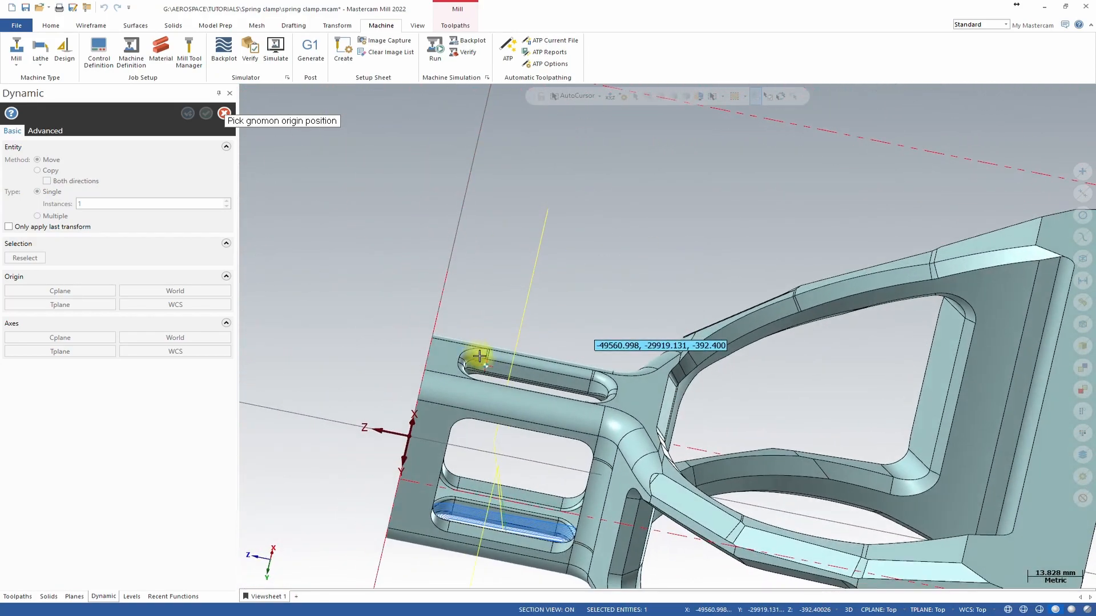
left_click(488, 368)
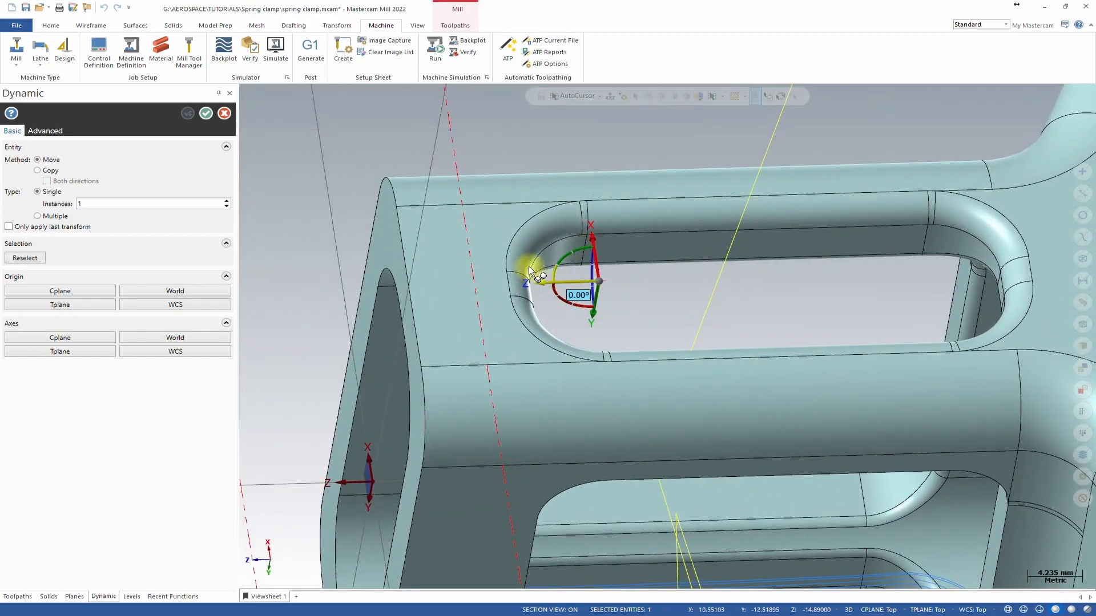
left_click(597, 301)
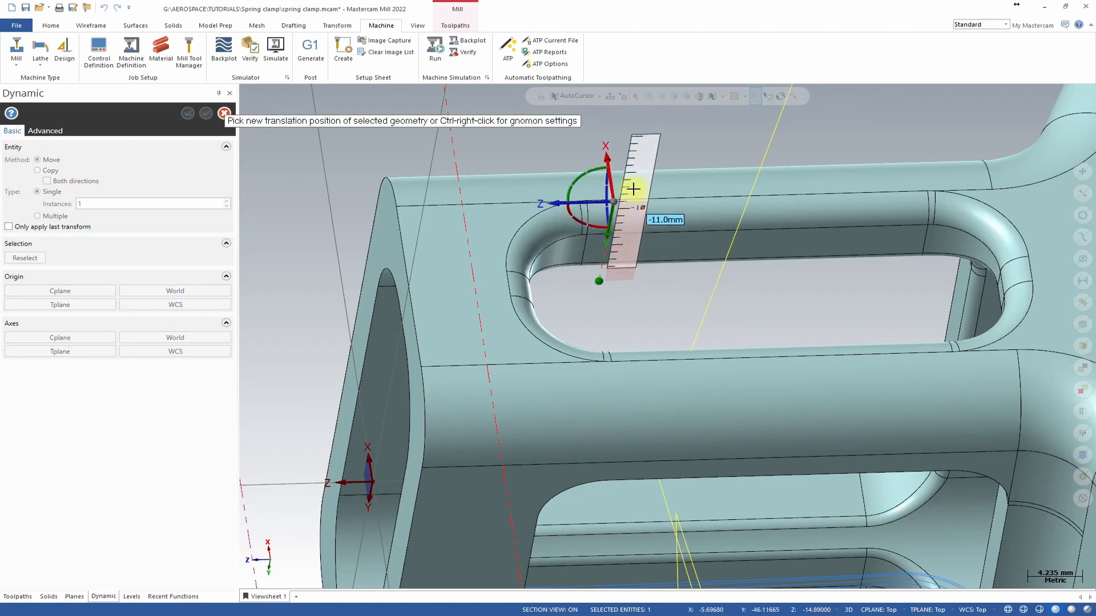
scroll(664, 198, "down", 1)
scroll(677, 157, "down", 3)
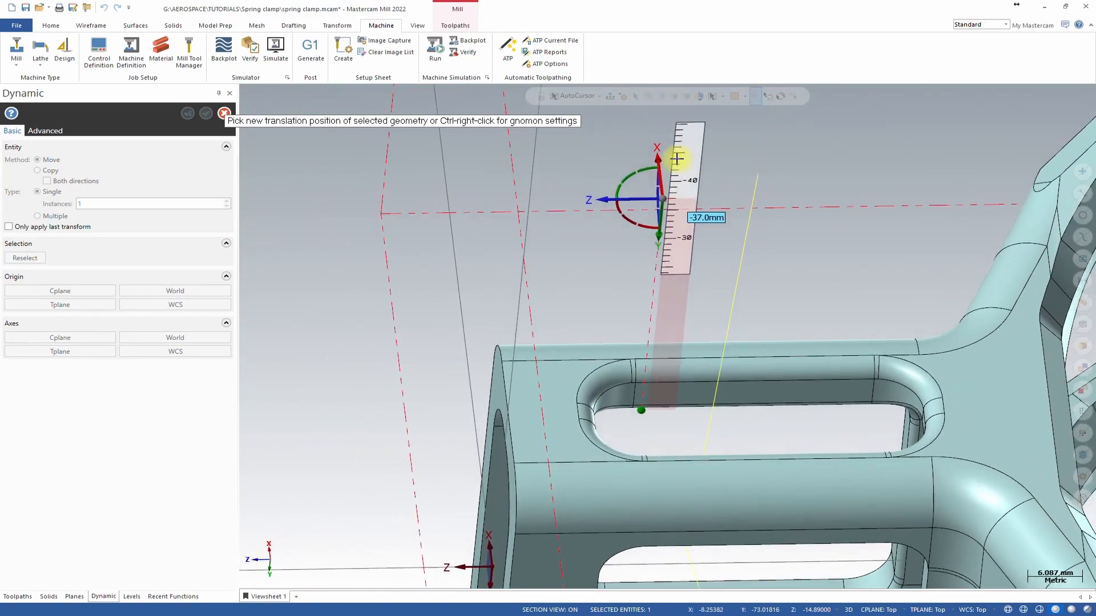
left_click(688, 176)
middle_click_drag(700, 214, 724, 314)
scroll(779, 253, "down", 2)
scroll(779, 253, "down", 3)
scroll(762, 328, "up", 5)
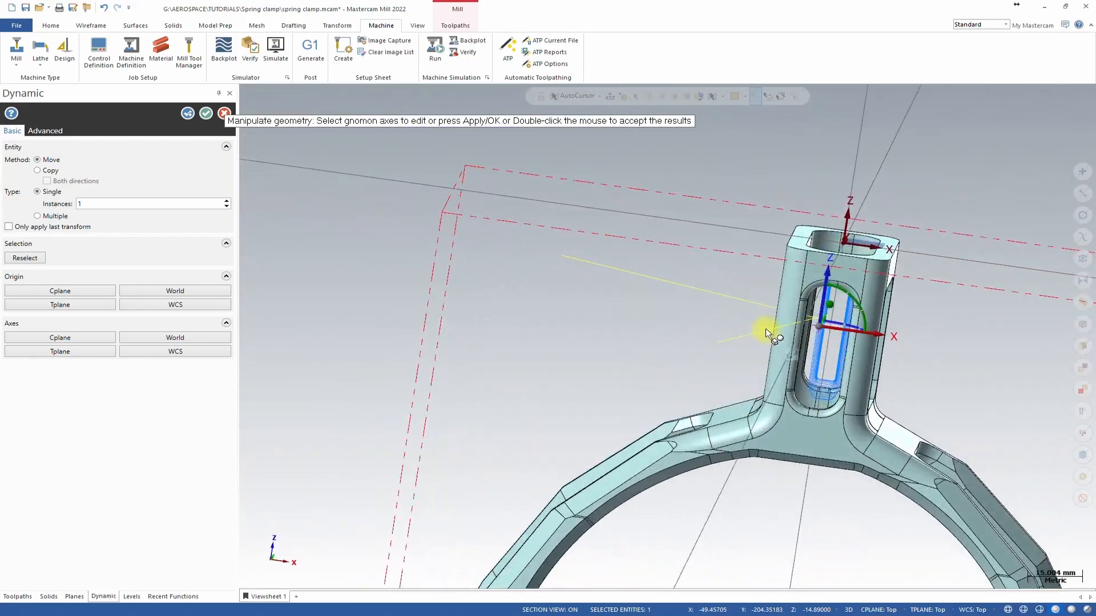
middle_click_drag(821, 305, 826, 299)
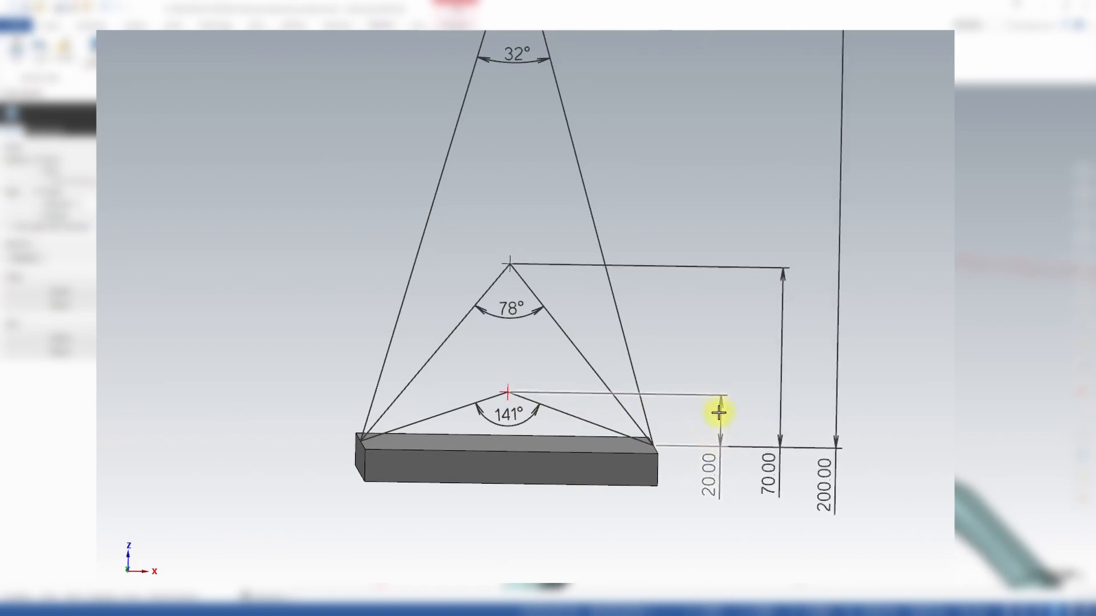
Examine the example model showing tool tilt angles for points at 20, 70 and 200 mm heights.
middle_click_drag(558, 448, 587, 431)
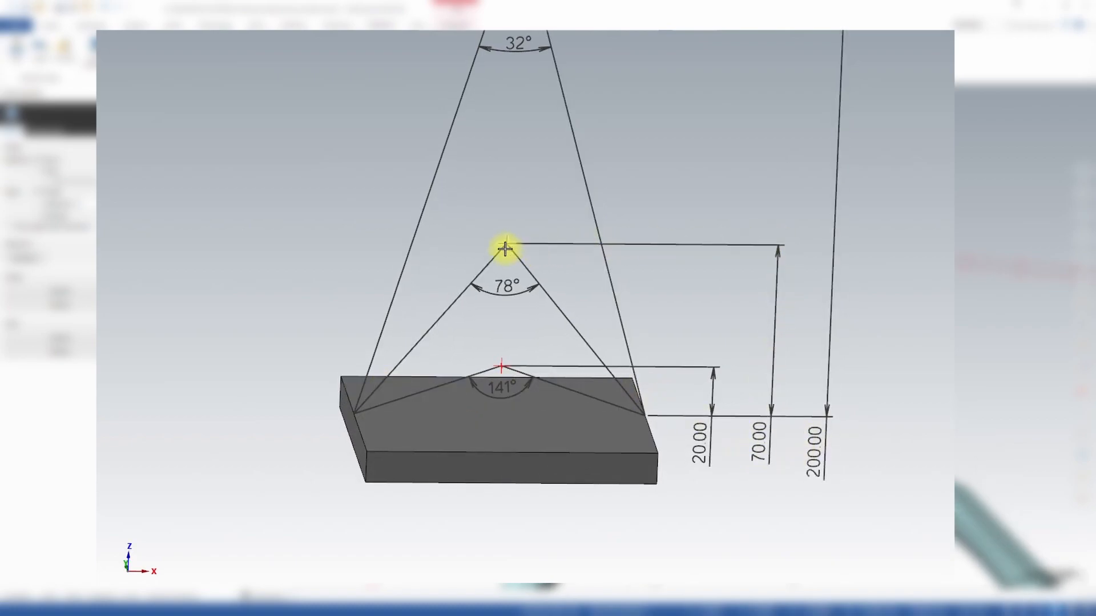
scroll(479, 364, "down", 2)
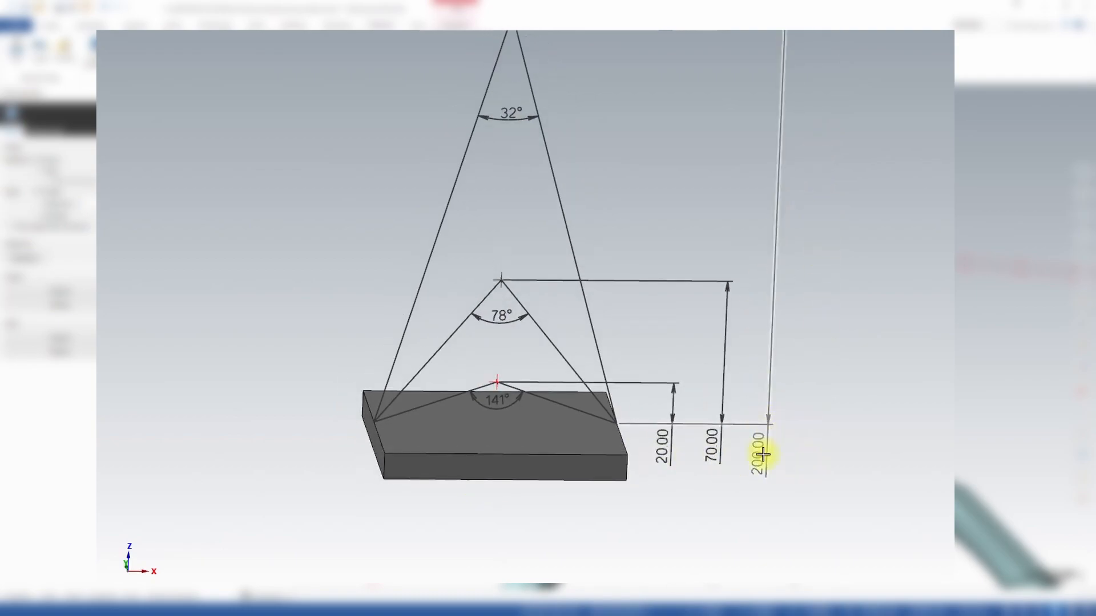
scroll(765, 440, "down", 1)
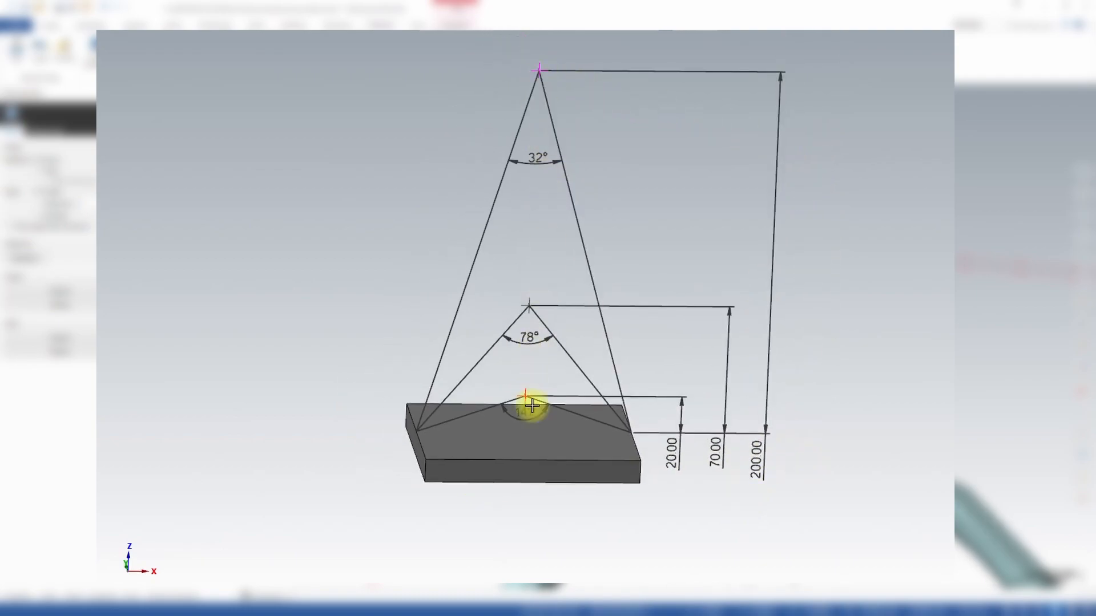
mouse_move(511, 411)
middle_mouse_down()
mouse_move(628, 392)
mouse_move(726, 454)
mouse_move(705, 465)
mouse_move(621, 417)
mouse_move(609, 435)
mouse_move(622, 416)
mouse_move(653, 421)
middle_mouse_up()
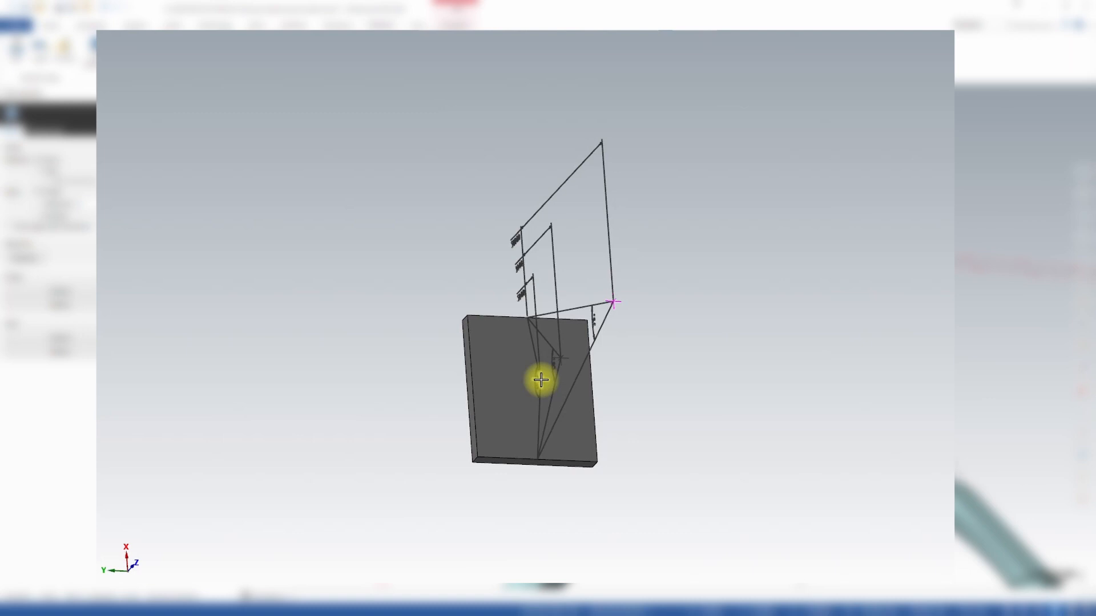
middle_click_drag(540, 380, 536, 372)
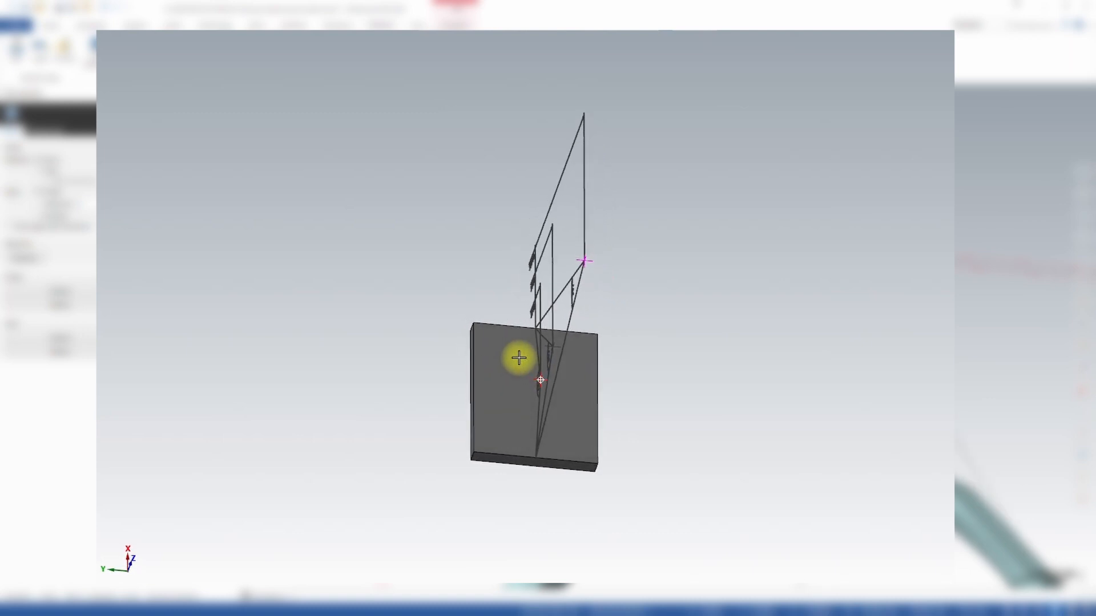
middle_click_drag(510, 303, 511, 293)
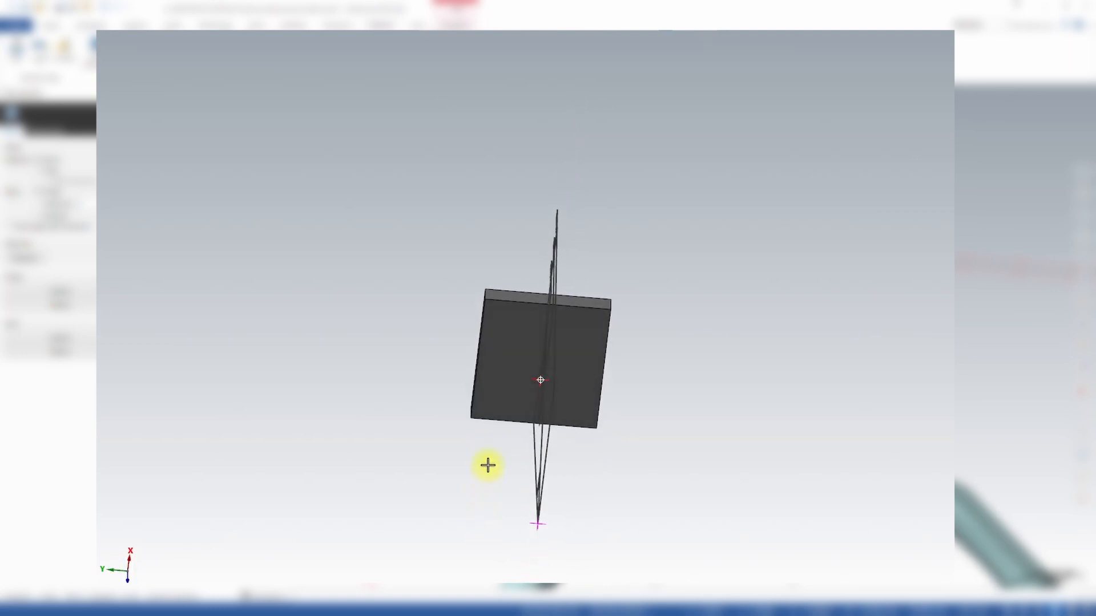
middle_click_drag(522, 336, 527, 299)
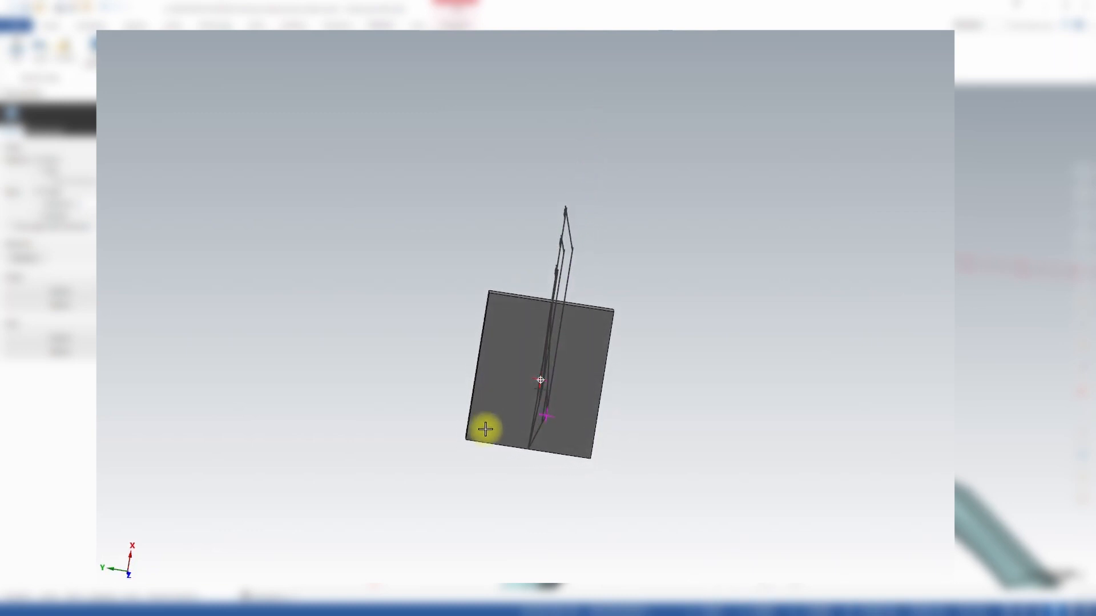
middle_click_drag(461, 530, 488, 454)
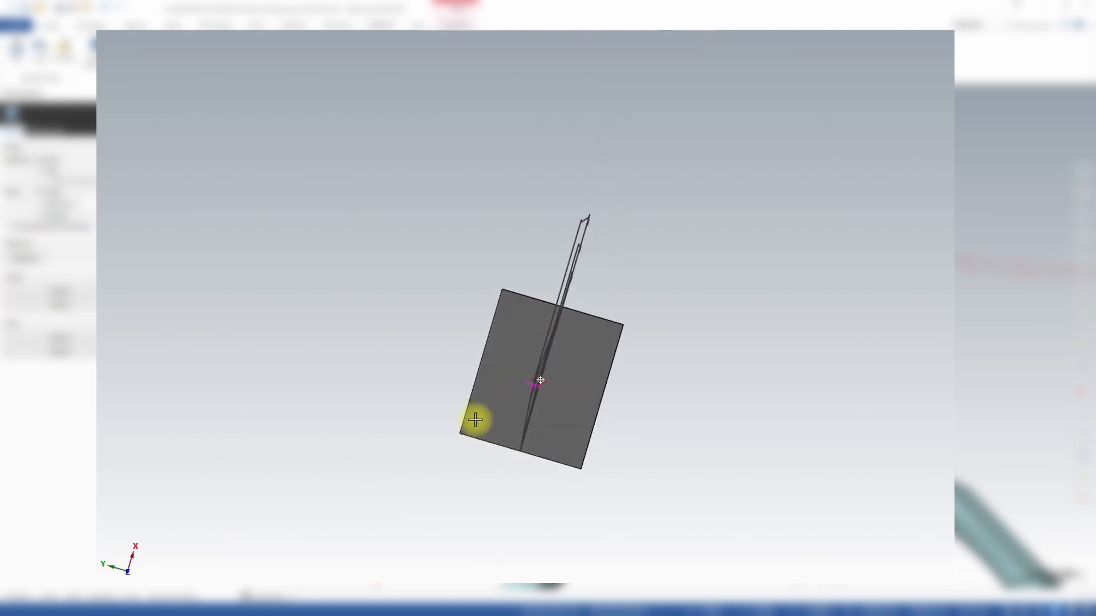
mouse_move(455, 483)
middle_mouse_down()
mouse_move(443, 516)
mouse_move(478, 447)
middle_mouse_up()
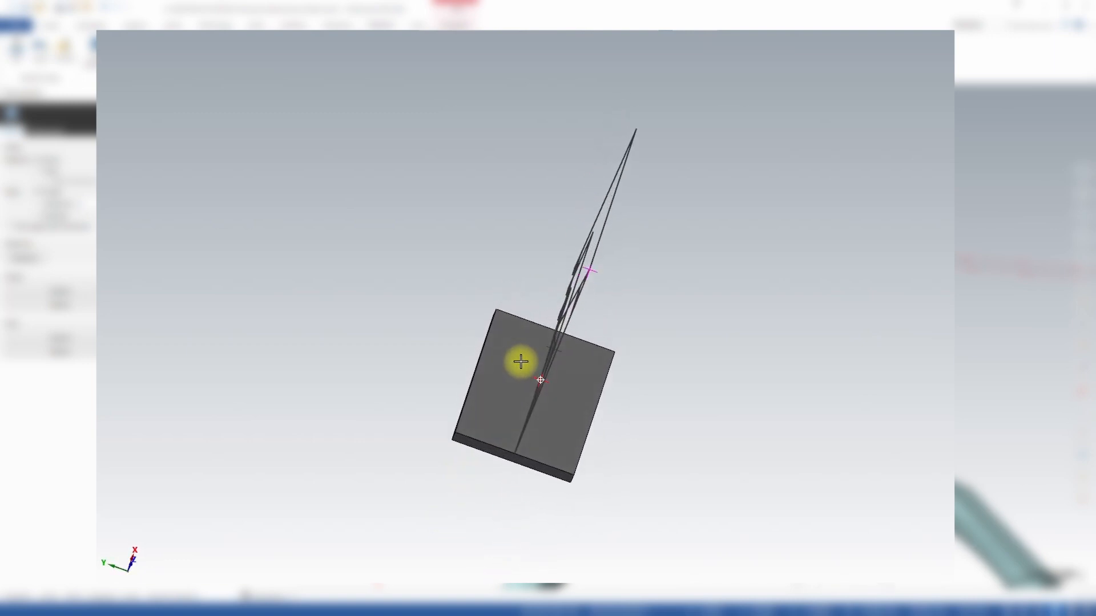
mouse_move(537, 301)
middle_mouse_down()
mouse_move(347, 249)
mouse_move(343, 296)
middle_mouse_up()
scroll(587, 398, "up", 3)
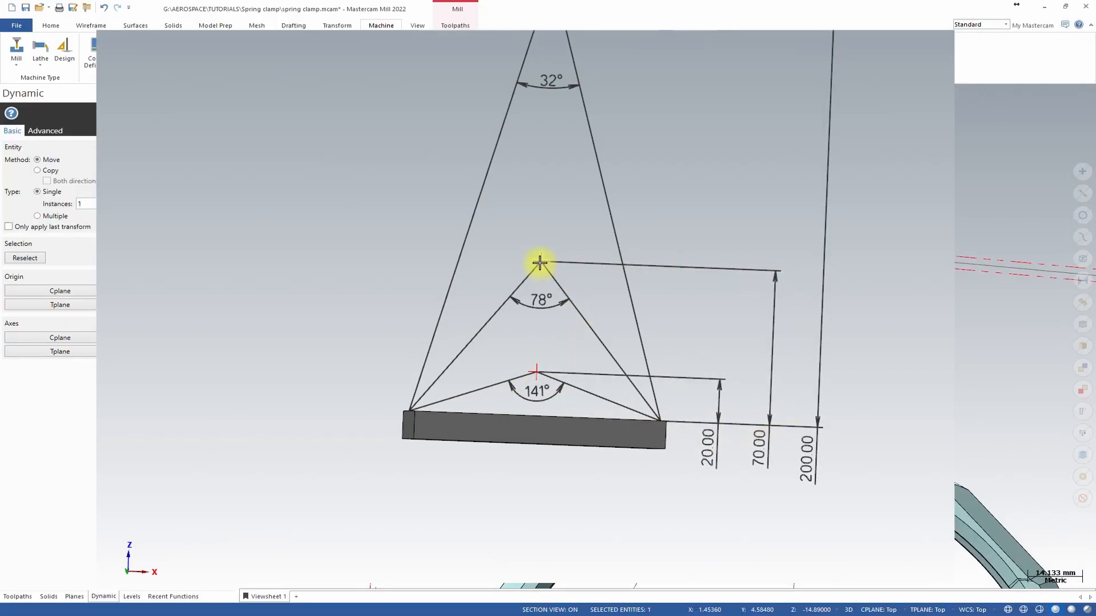
Orbit and zoom around the tilt-angle example to compare the three point heights and their tool angles.
mouse_move(545, 262)
middle_mouse_down()
mouse_move(741, 269)
mouse_move(761, 358)
middle_mouse_up()
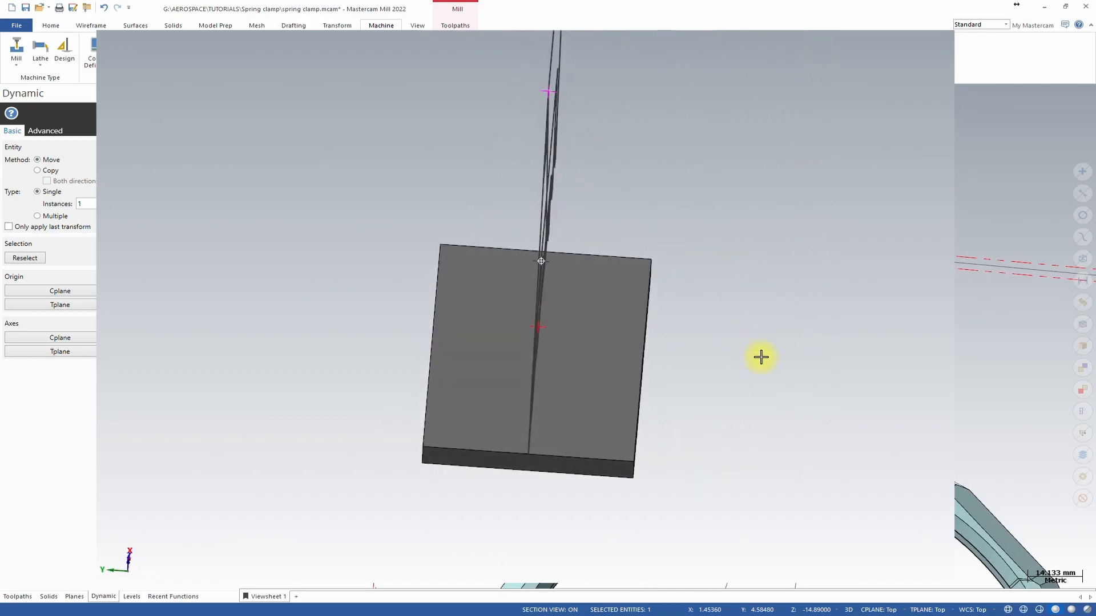
scroll(737, 331, "down", 2)
mouse_move(697, 323)
middle_mouse_down()
mouse_move(761, 338)
mouse_move(575, 279)
mouse_move(558, 406)
mouse_move(577, 289)
mouse_move(560, 400)
mouse_move(569, 313)
middle_mouse_up()
mouse_move(576, 280)
left_mouse_down()
mouse_move(546, 404)
mouse_move(569, 280)
left_mouse_up()
mouse_move(569, 280)
middle_mouse_down()
mouse_move(516, 301)
mouse_move(465, 394)
mouse_move(556, 173)
mouse_move(491, 164)
mouse_move(586, 182)
mouse_move(612, 208)
middle_mouse_up()
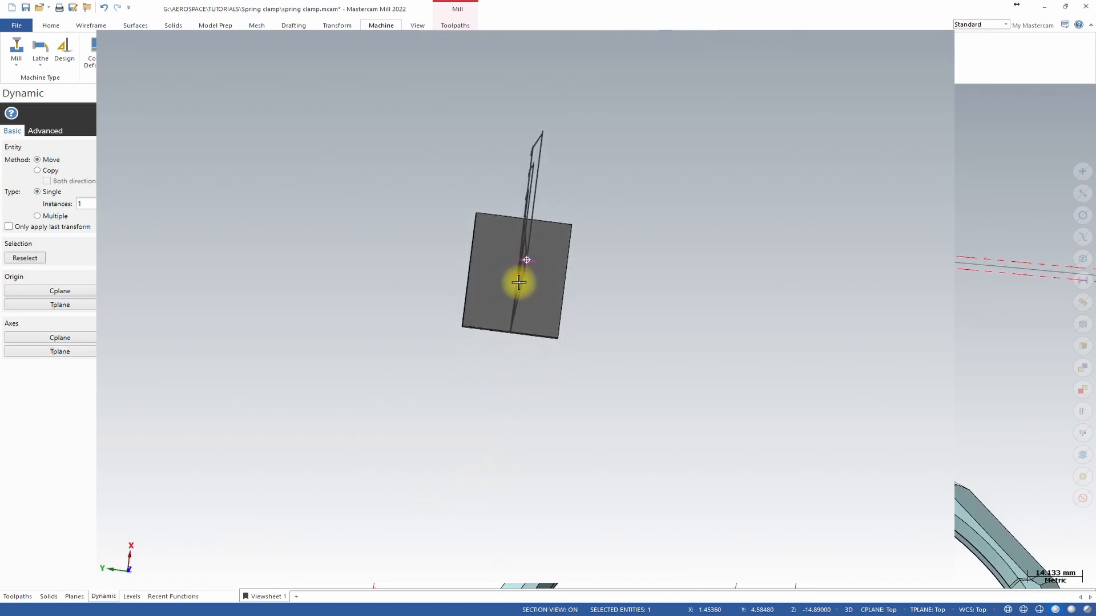
mouse_move(507, 308)
middle_mouse_down()
mouse_move(511, 268)
mouse_move(487, 308)
mouse_move(492, 277)
mouse_move(484, 310)
mouse_move(492, 261)
mouse_move(485, 311)
mouse_move(496, 260)
mouse_move(504, 291)
mouse_move(658, 237)
mouse_move(506, 150)
mouse_move(776, 164)
mouse_move(675, 171)
mouse_move(692, 213)
mouse_move(670, 186)
middle_mouse_up()
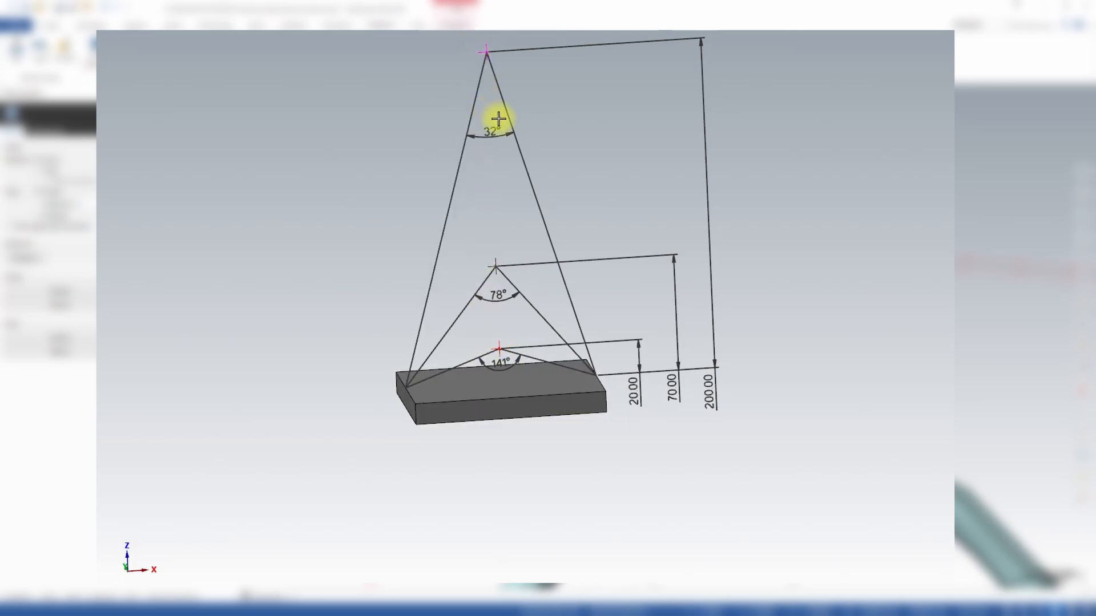
scroll(545, 337, "down", 1)
middle_click_drag(573, 369, 506, 357)
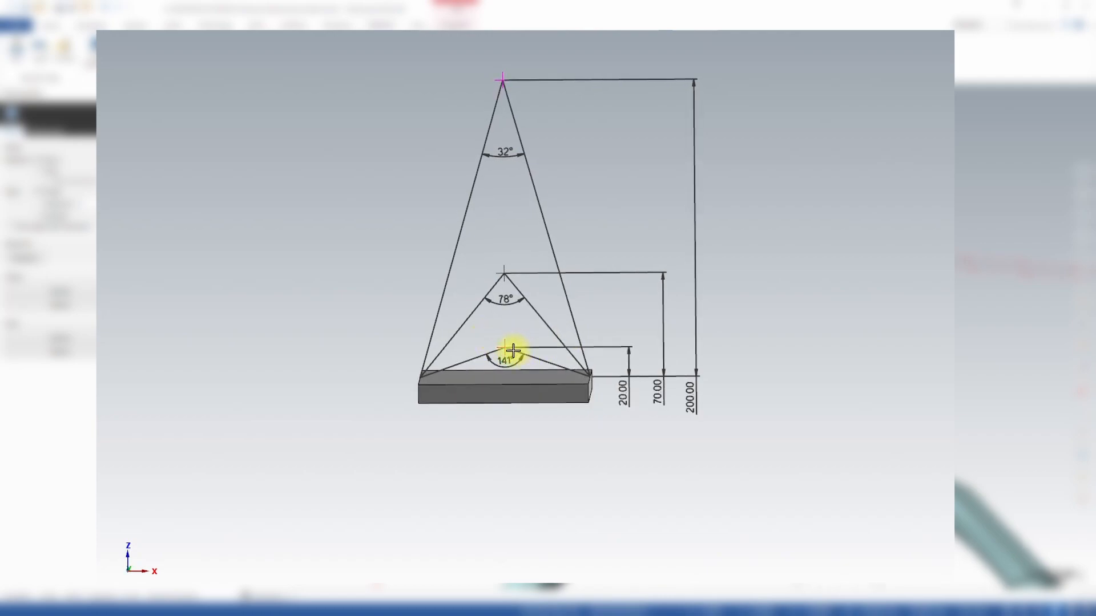
scroll(516, 358, "up", 5)
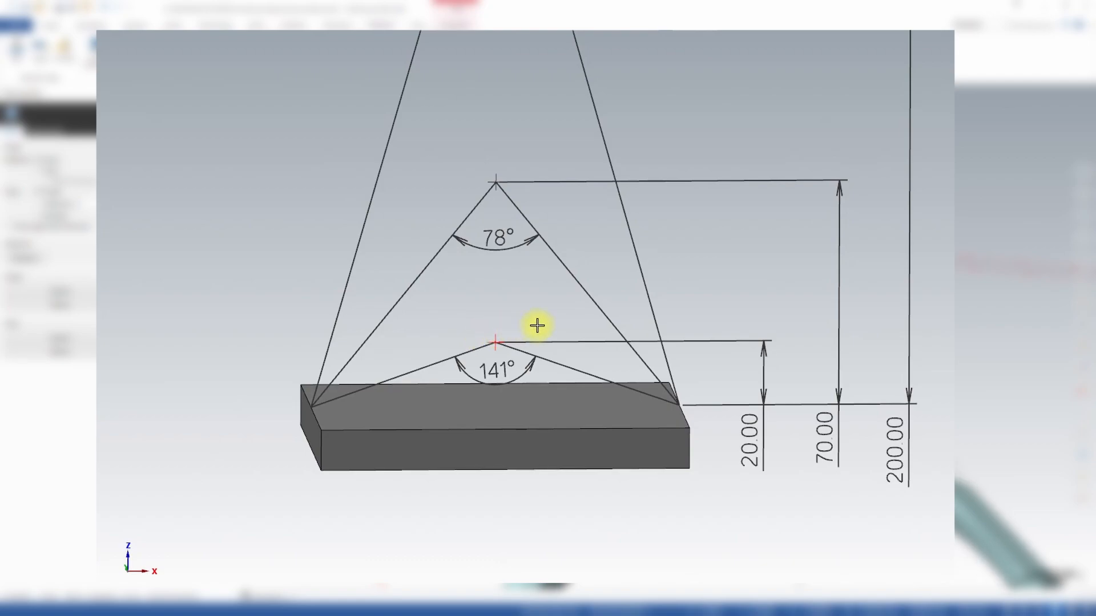
scroll(543, 436, "down", 3)
scroll(526, 435, "down", 2)
middle_click_drag(524, 410, 521, 443)
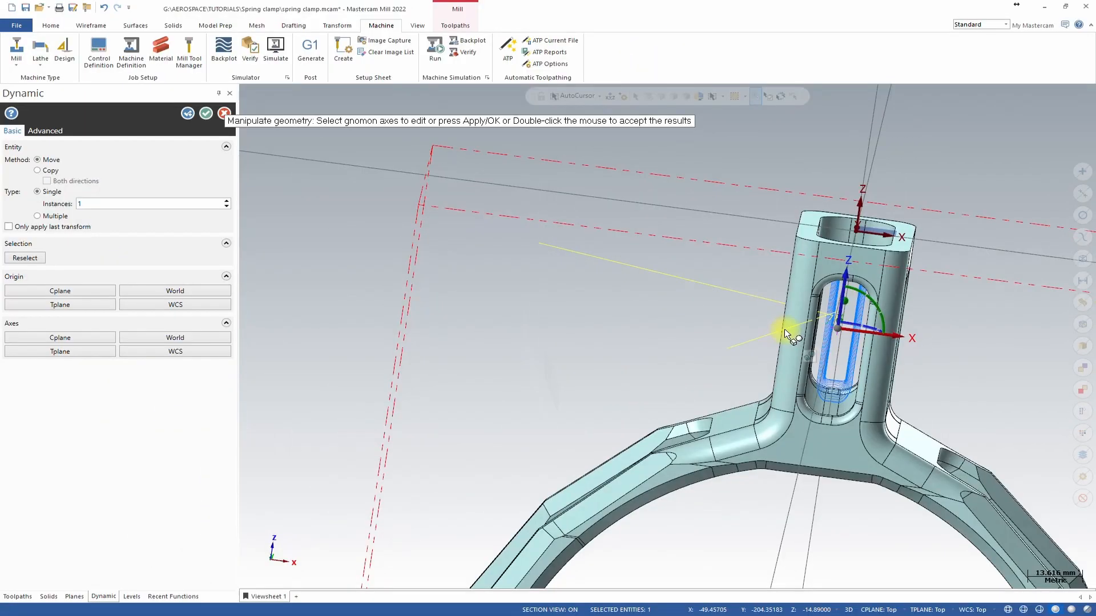
Adjust the tool axis point's position with the Dynamic gnomon and accept the move.
middle_click_drag(826, 302, 765, 292)
left_click(709, 239)
left_click(745, 246)
left_click(783, 138)
middle_click_drag(783, 139, 785, 140)
left_click(786, 140)
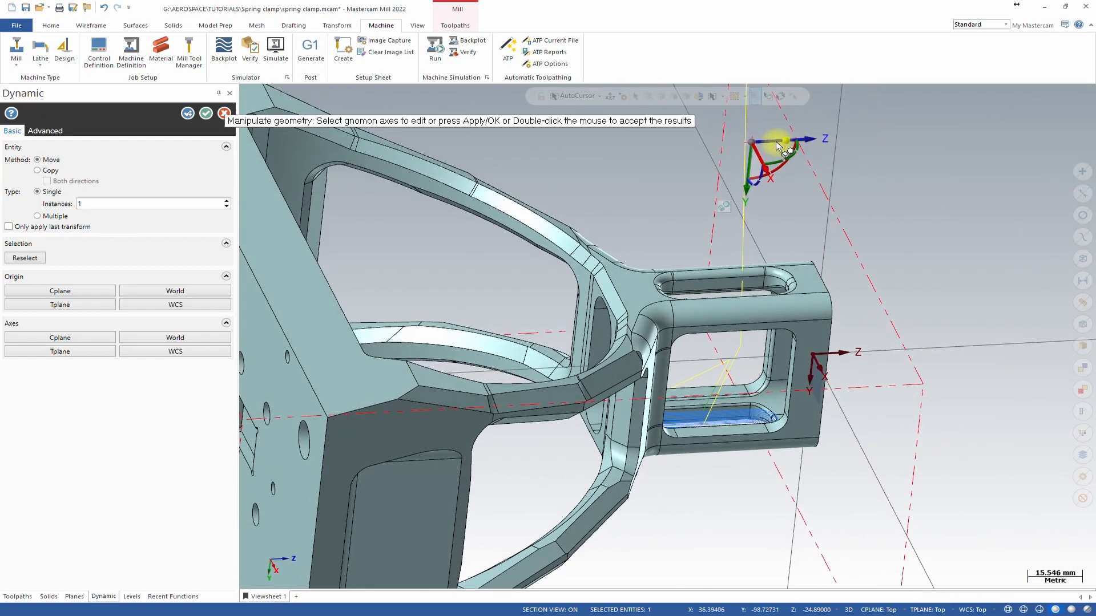
middle_click_drag(681, 133, 771, 215)
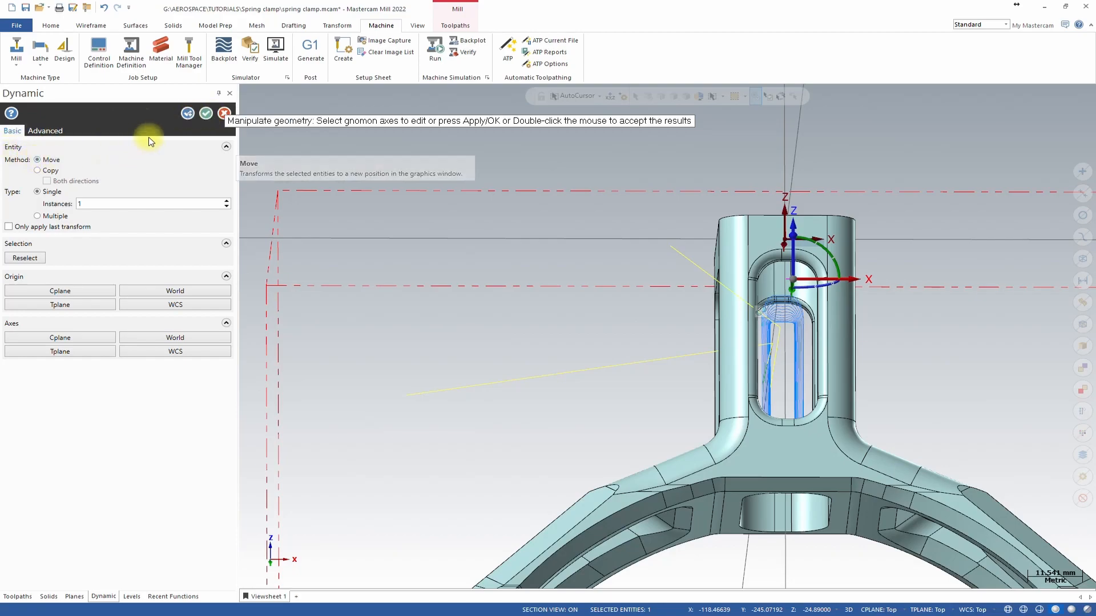
left_click(204, 114)
Regenerate the dirty Unified Multiaxis toolpath with the relocated tool axis point.
middle_click_drag(812, 296, 696, 215)
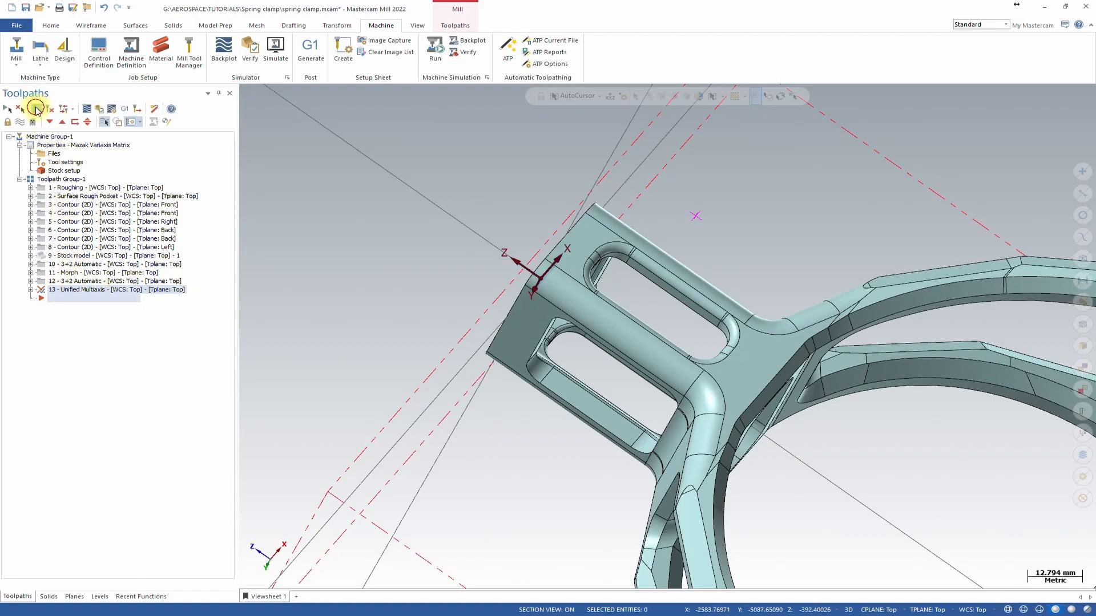
left_click(35, 109)
right_click(758, 272)
left_click(816, 195)
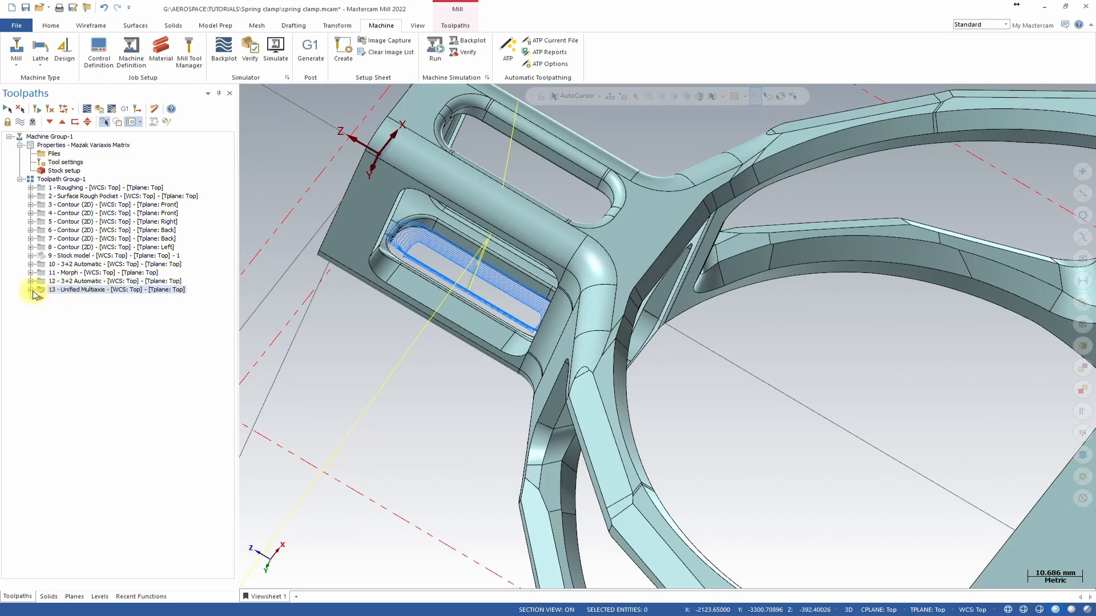
Open the Unified toolpath's Collision Control and enable the second check with the Tilt tool strategy.
left_click(32, 291)
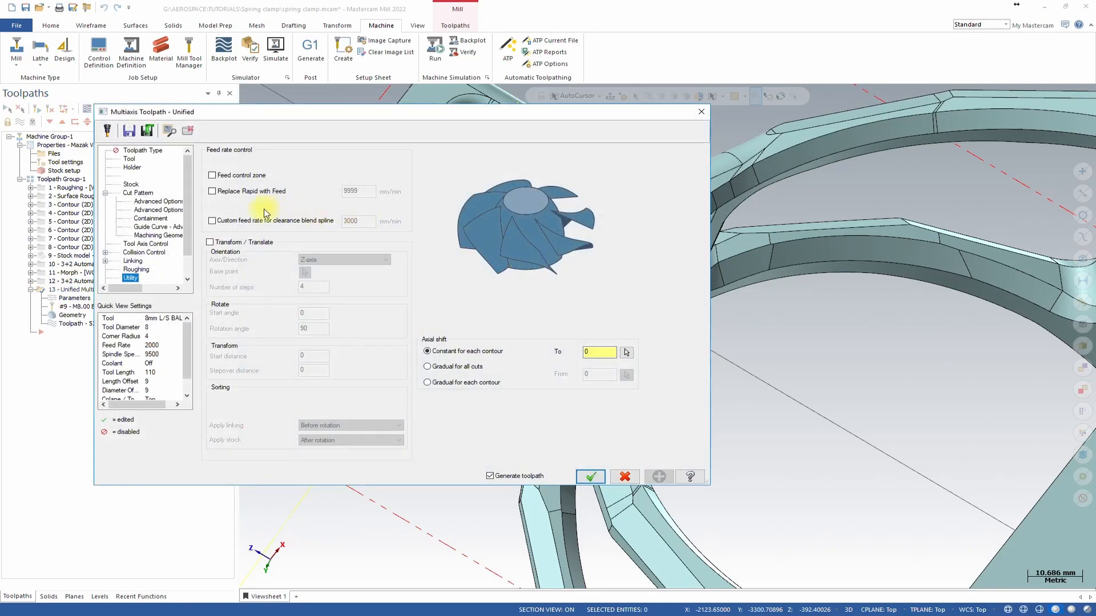
left_click(150, 244)
left_click(148, 253)
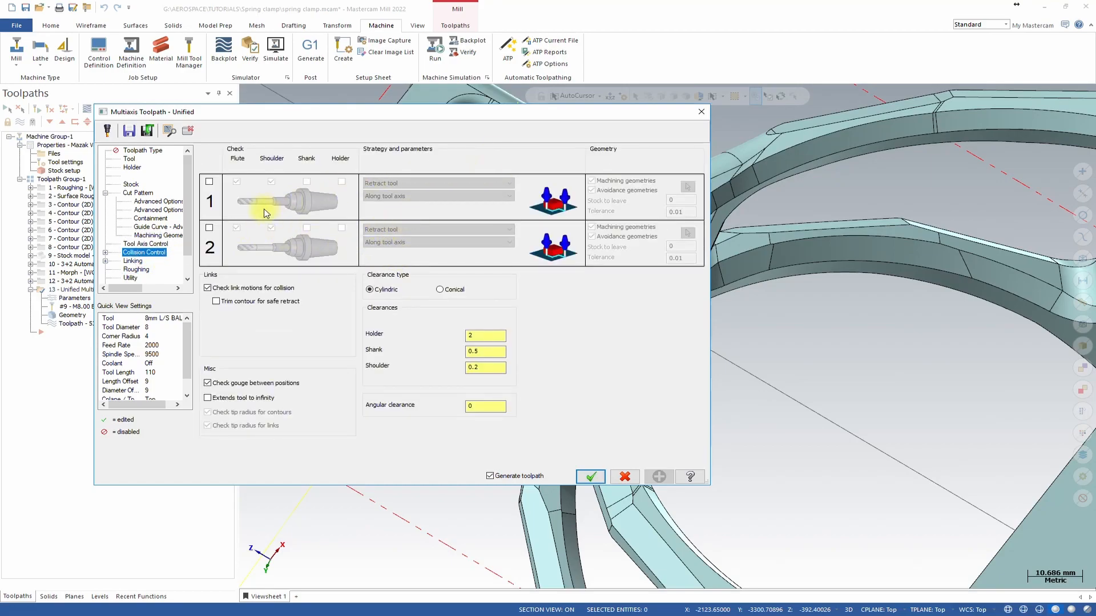
left_click(210, 228)
left_click(441, 229)
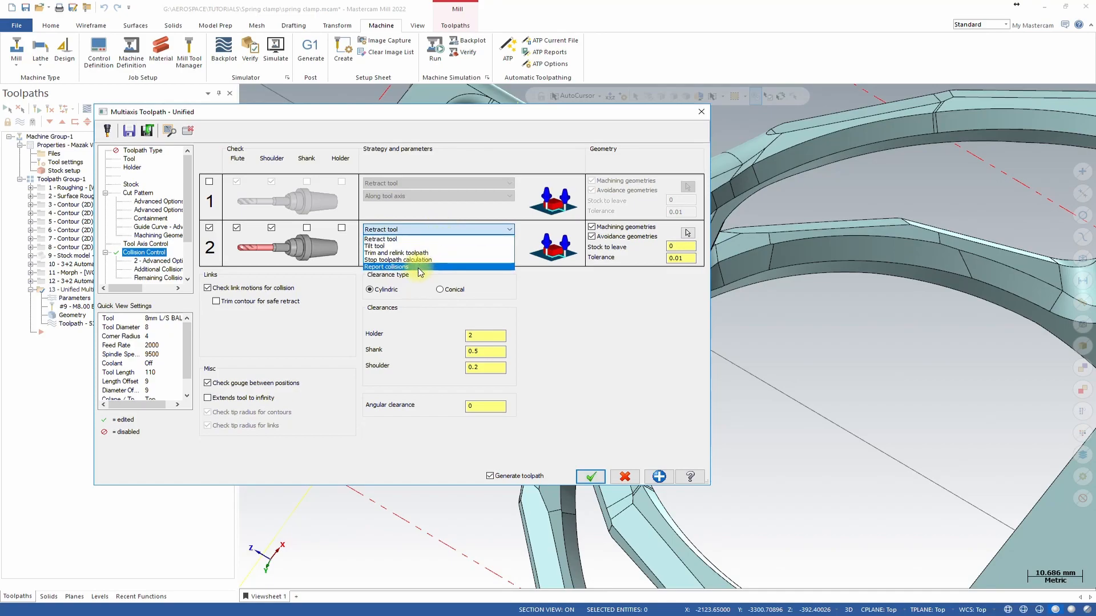
left_click(392, 247)
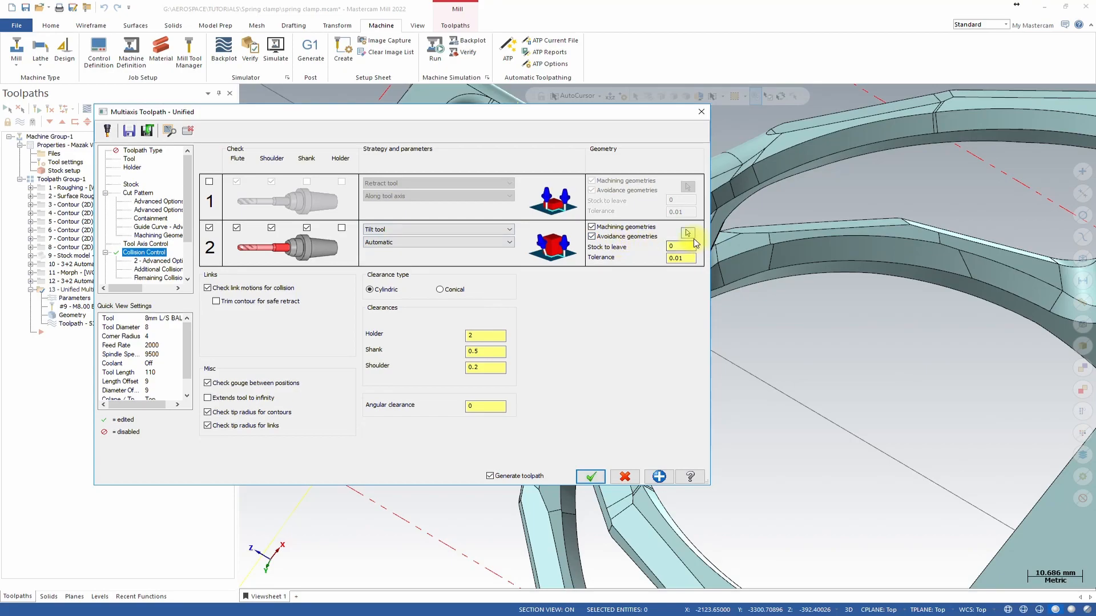
Select the part as machining geometry for the second collision check and regenerate the toolpath.
left_click(689, 234)
scroll(696, 233, "down", 6)
middle_click_drag(696, 231, 528, 196)
left_click_drag(529, 186, 722, 374)
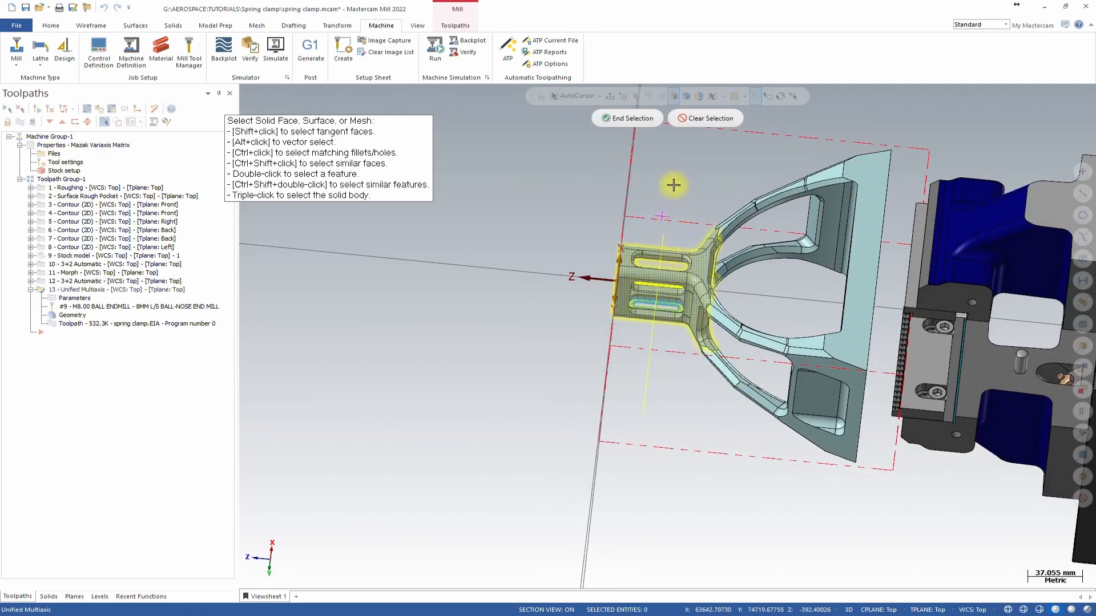
left_click(630, 120)
scroll(856, 335, "up", 2)
middle_click_drag(728, 342, 879, 258, "shift")
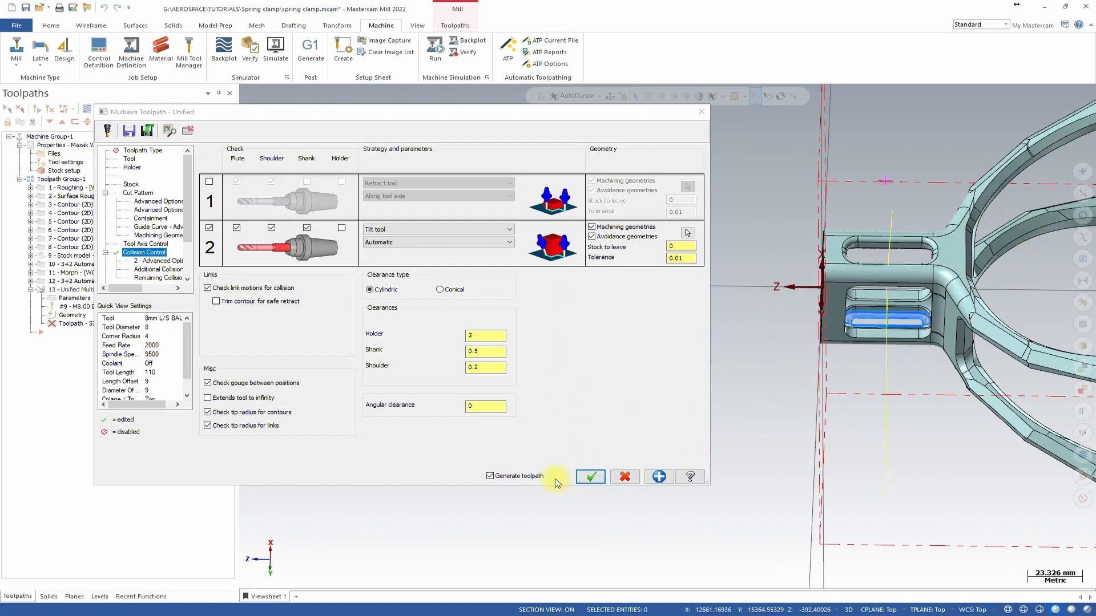
left_click(597, 478)
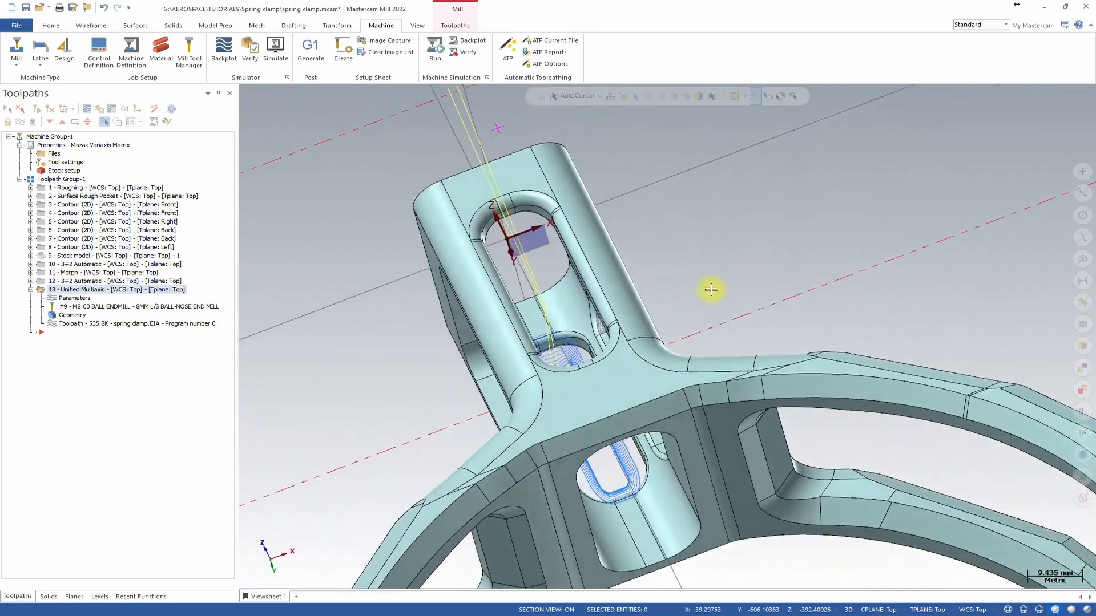
Enable Transform/Translate in Utility with 2 steps and a 180° rotation about the Z-axis, then regenerate.
middle_click_drag(515, 350, 440, 254)
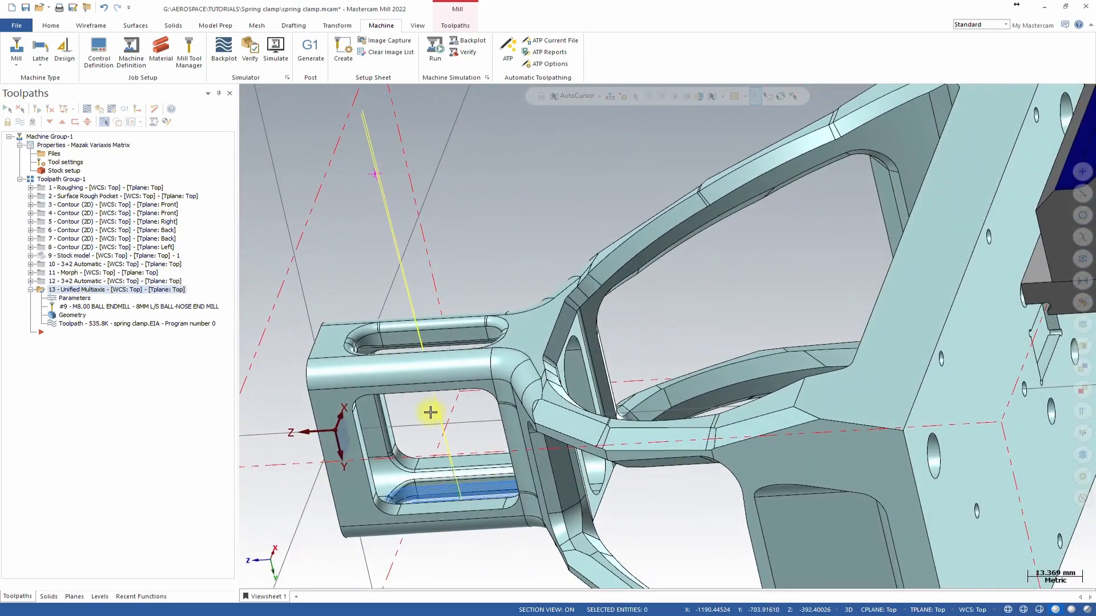
middle_click_drag(430, 414, 410, 218)
middle_click_drag(434, 371, 695, 331)
scroll(694, 331, "down", 3)
scroll(695, 331, "up", 4)
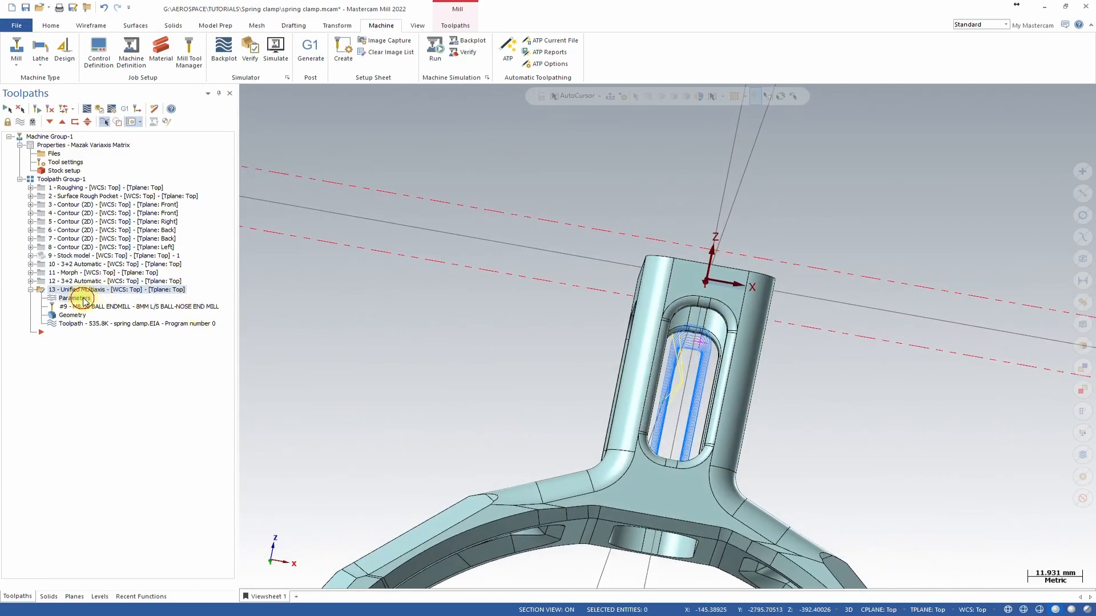
left_click(207, 299)
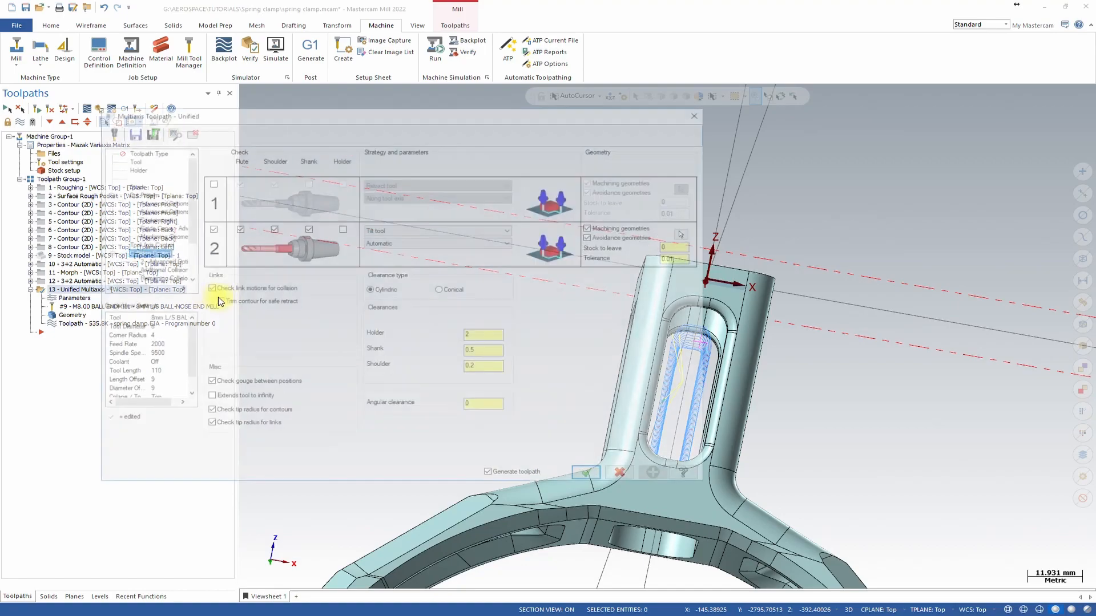
scroll(148, 279, "down", 2)
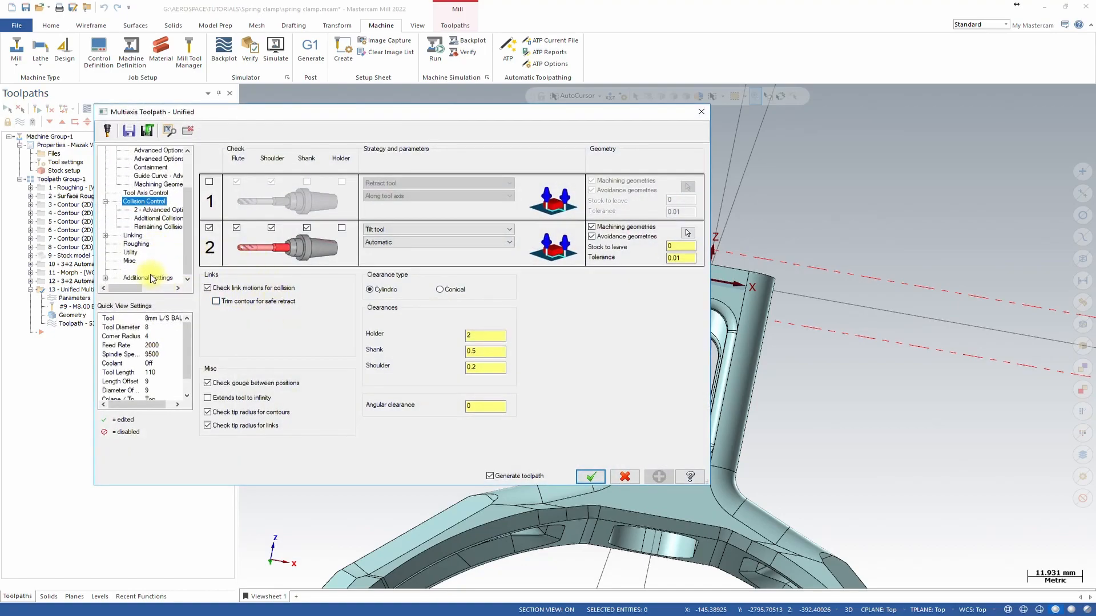
left_click(130, 252)
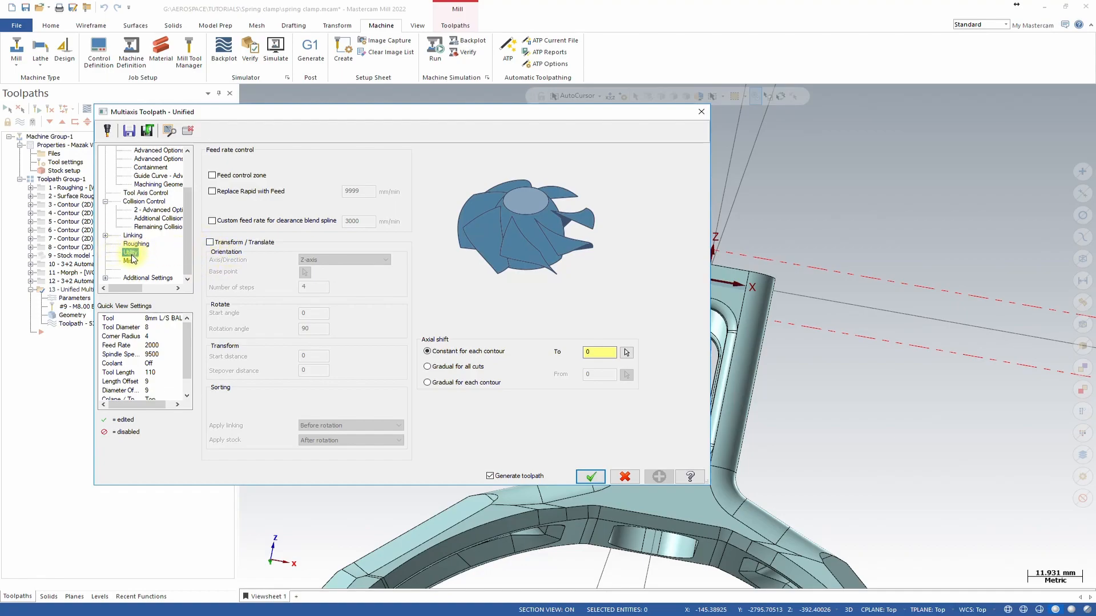
left_click(211, 243)
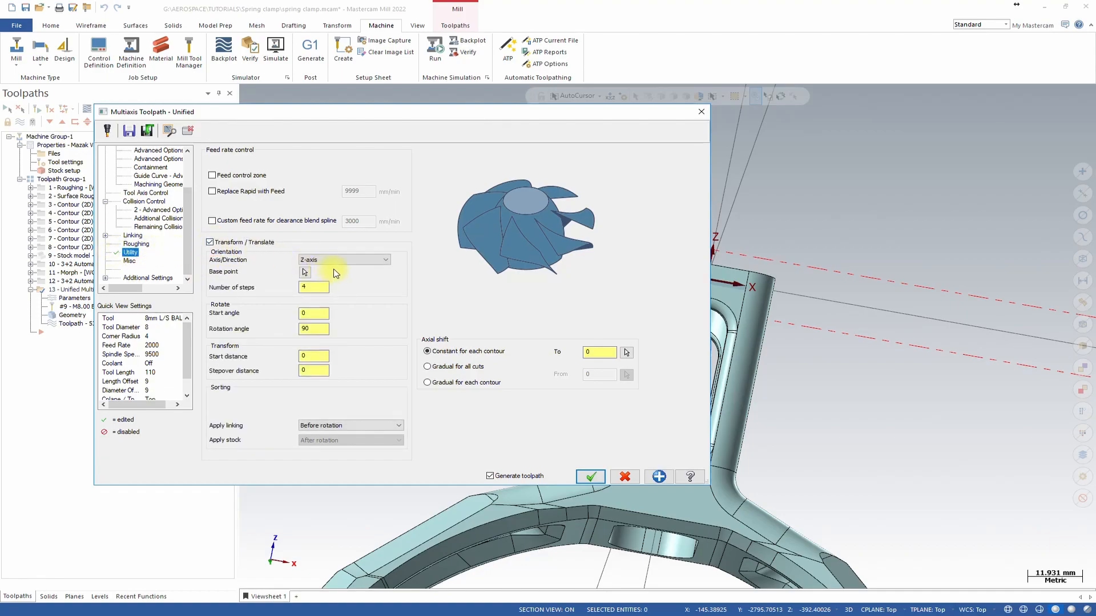
scroll(838, 320, "down", 3)
middle_click_drag(841, 320, 877, 180)
scroll(872, 294, "up", 2)
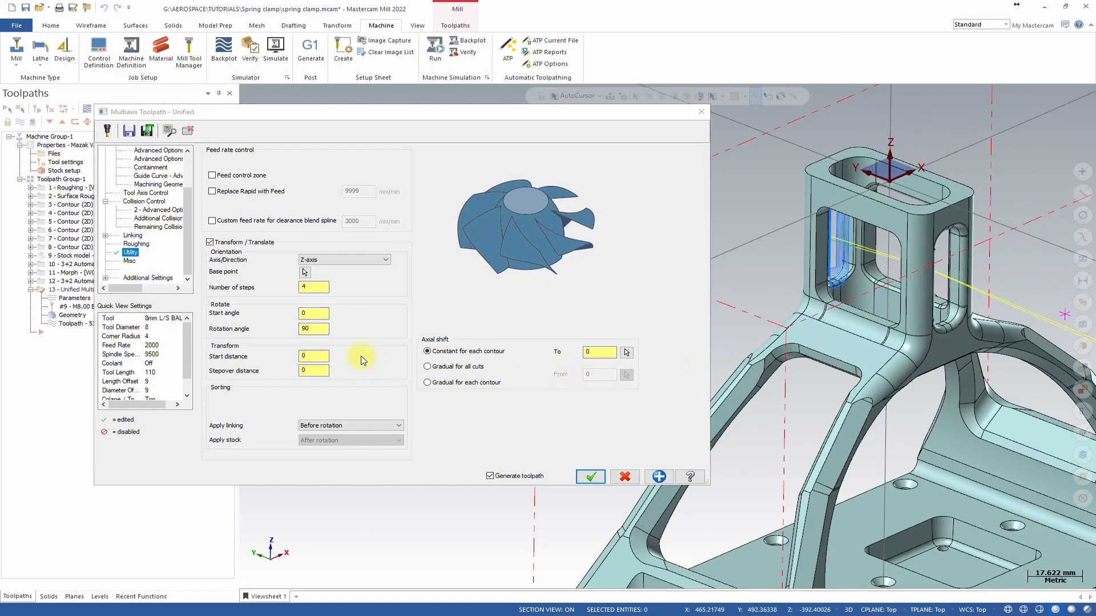
double_click(314, 288)
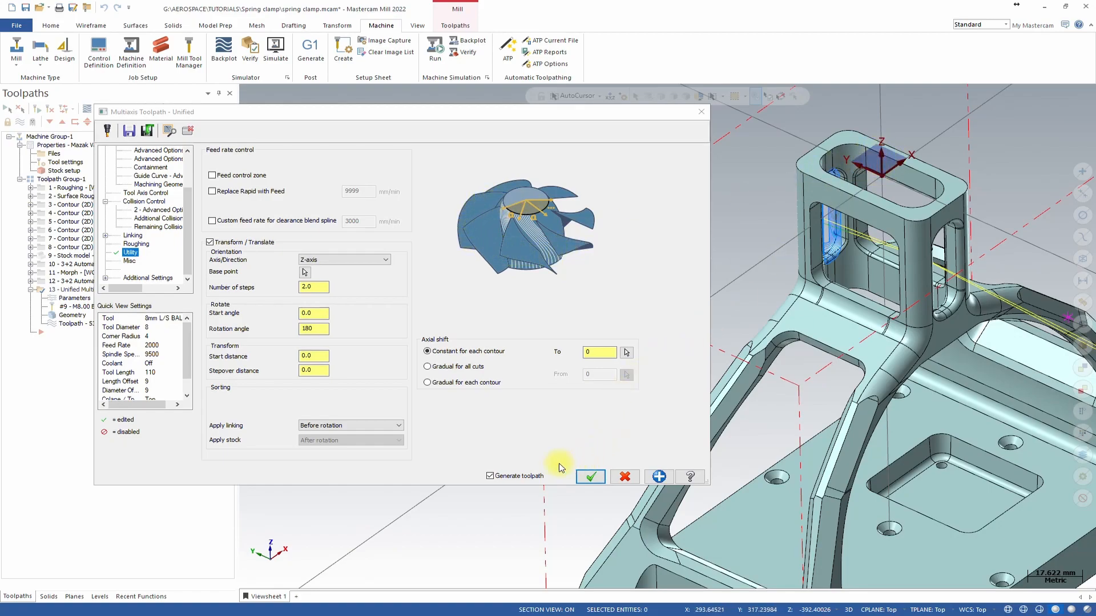
left_click(583, 478)
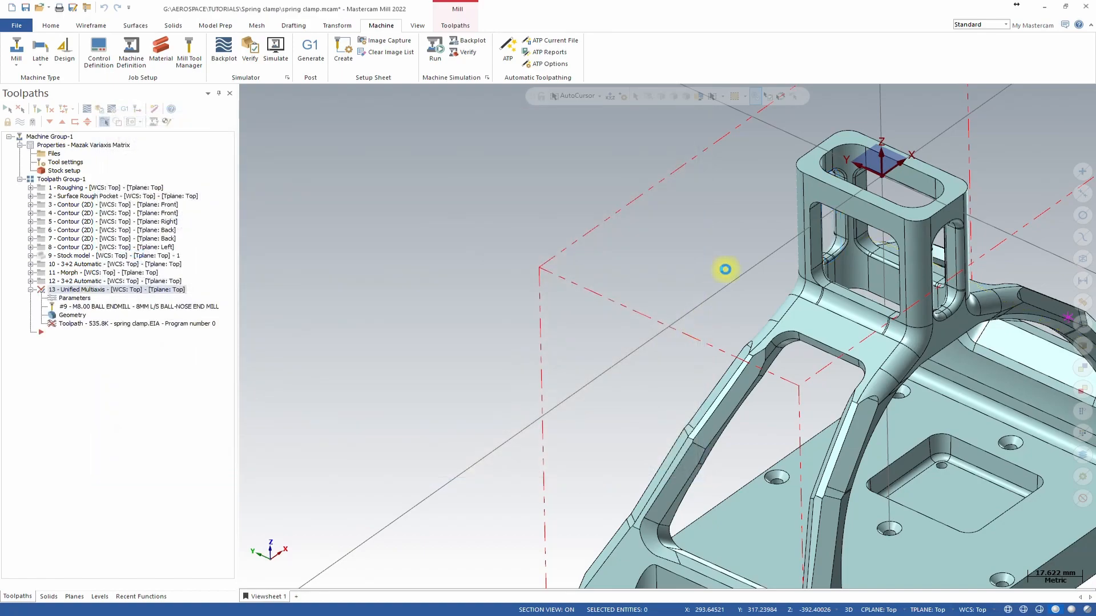
Move the yellow tool axis circle to level 2, 'tool axis cotrol for top internal fillets'.
scroll(744, 225, "down", 2)
middle_click_drag(744, 225, 736, 274)
scroll(786, 272, "up", 4)
scroll(789, 273, "down", 3)
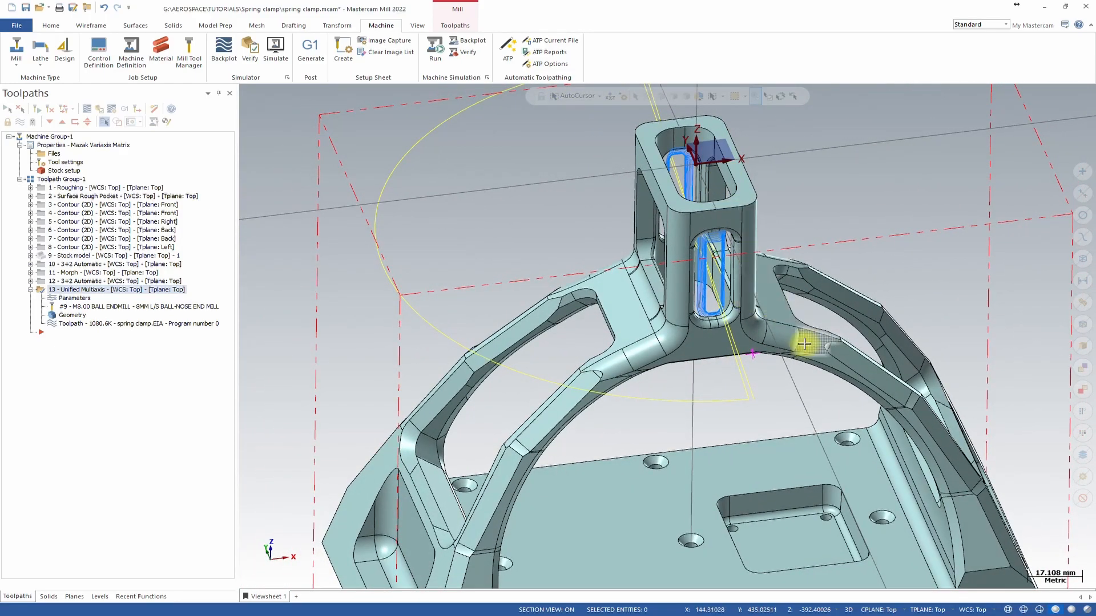
middle_click_drag(790, 384, 841, 281)
left_click(842, 277)
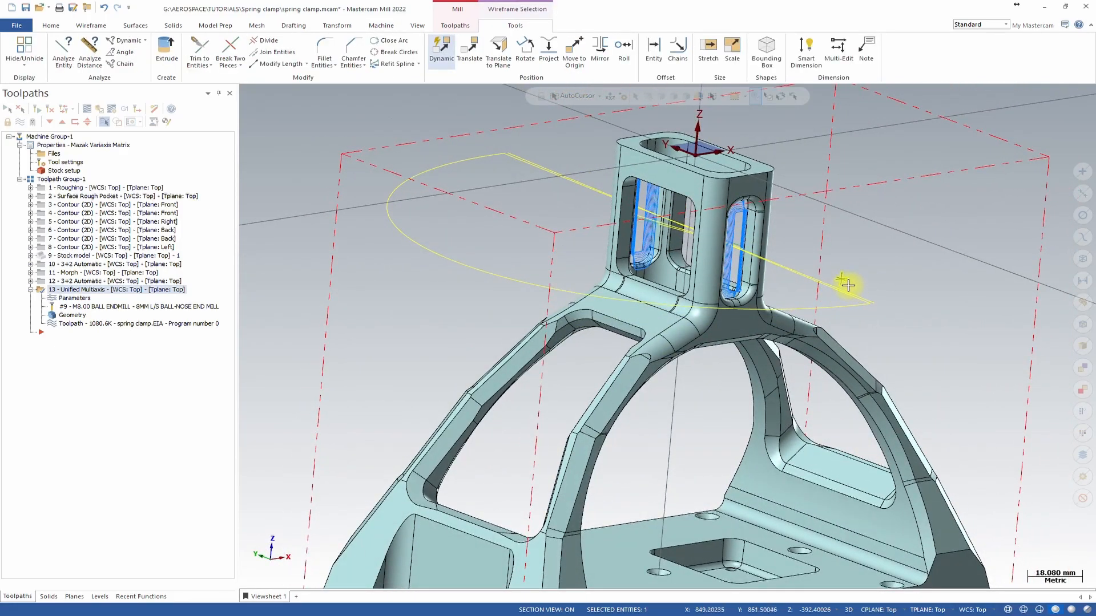
right_click(843, 278)
left_click(977, 262)
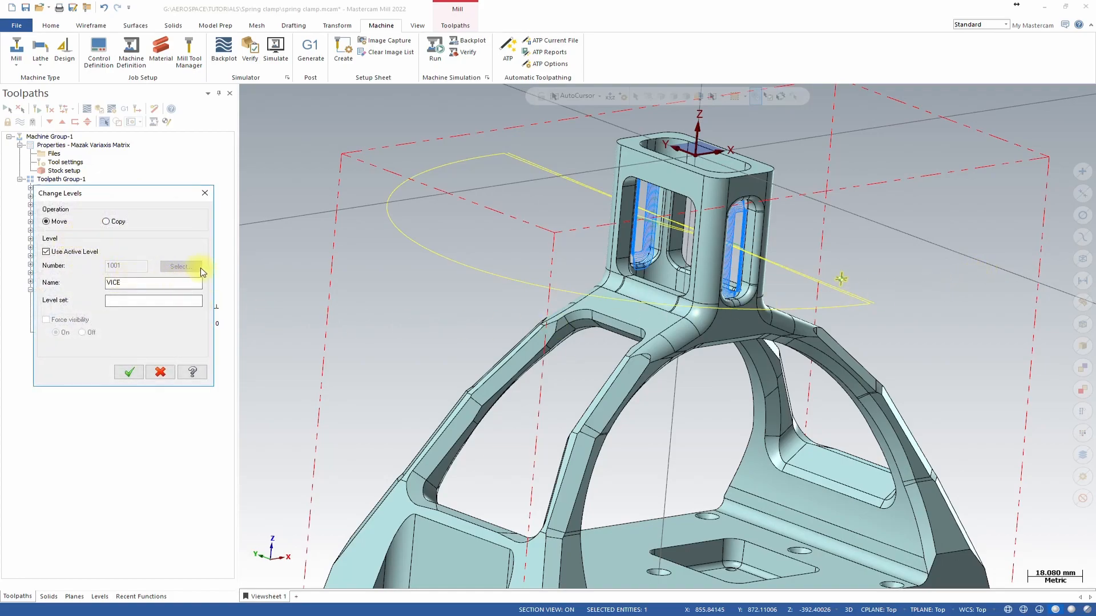
left_click(176, 267)
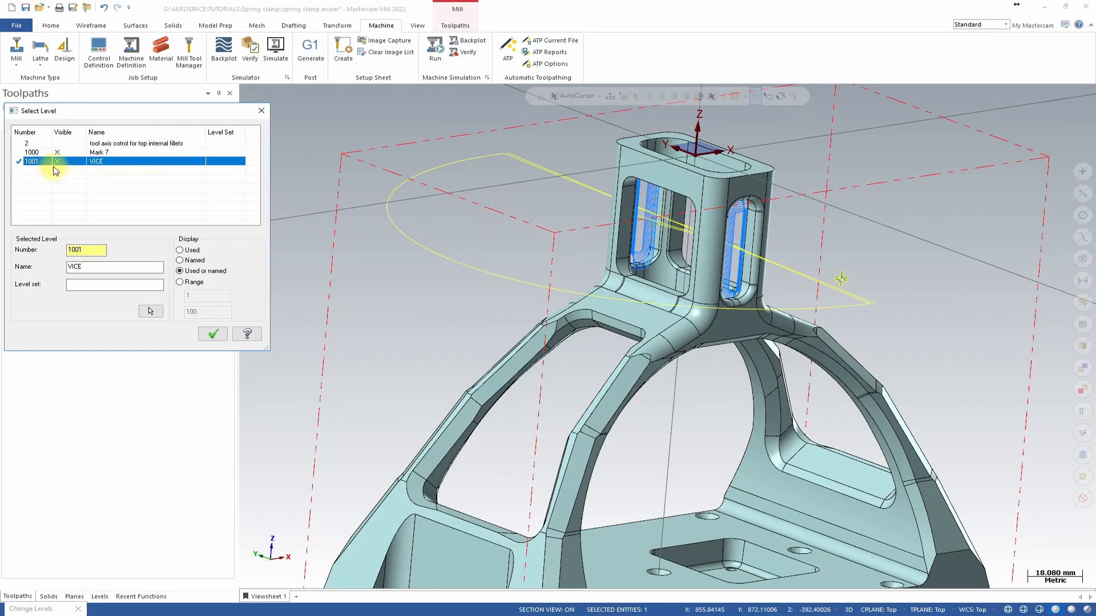
left_click(60, 144)
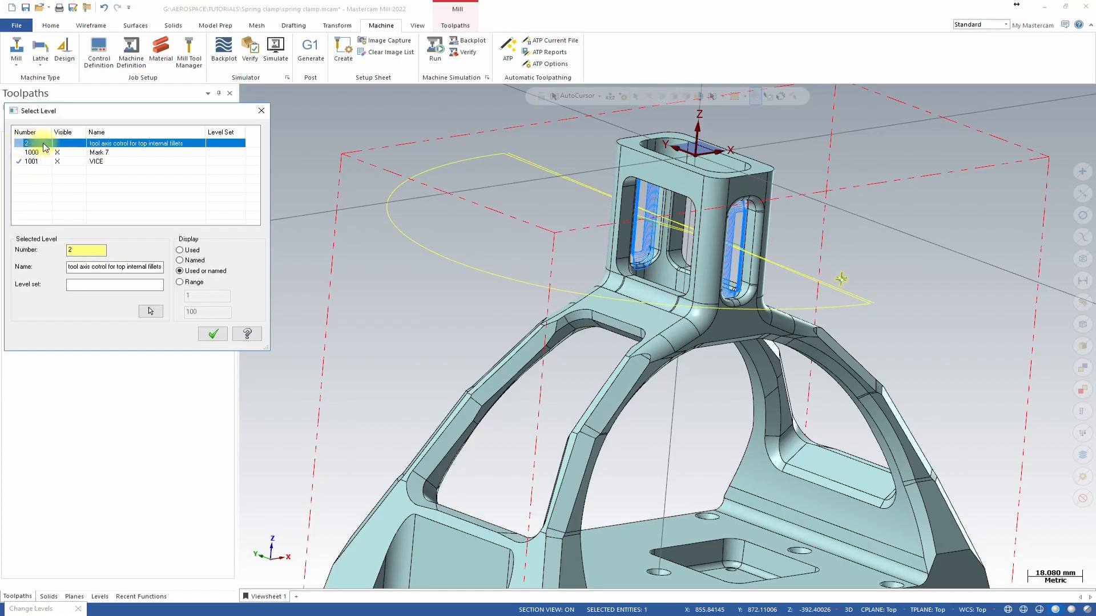
left_click(212, 335)
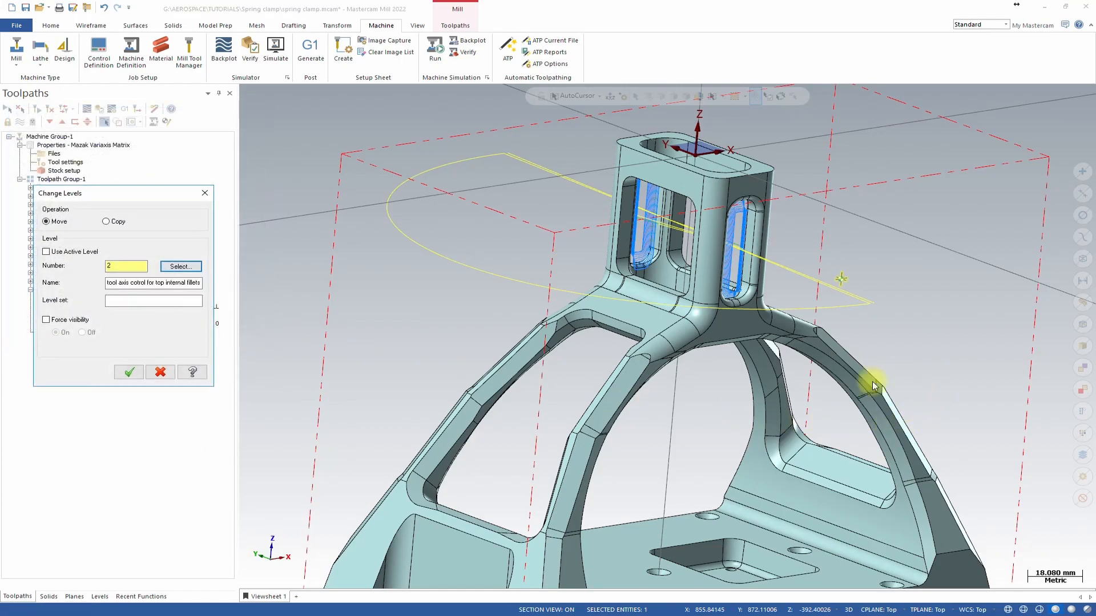
left_click(127, 370)
Inspect the transformed Unified toolpath in both window openings from several angles.
middle_click_drag(951, 303, 481, 310)
scroll(885, 333, "down", 3)
scroll(842, 277, "up", 4)
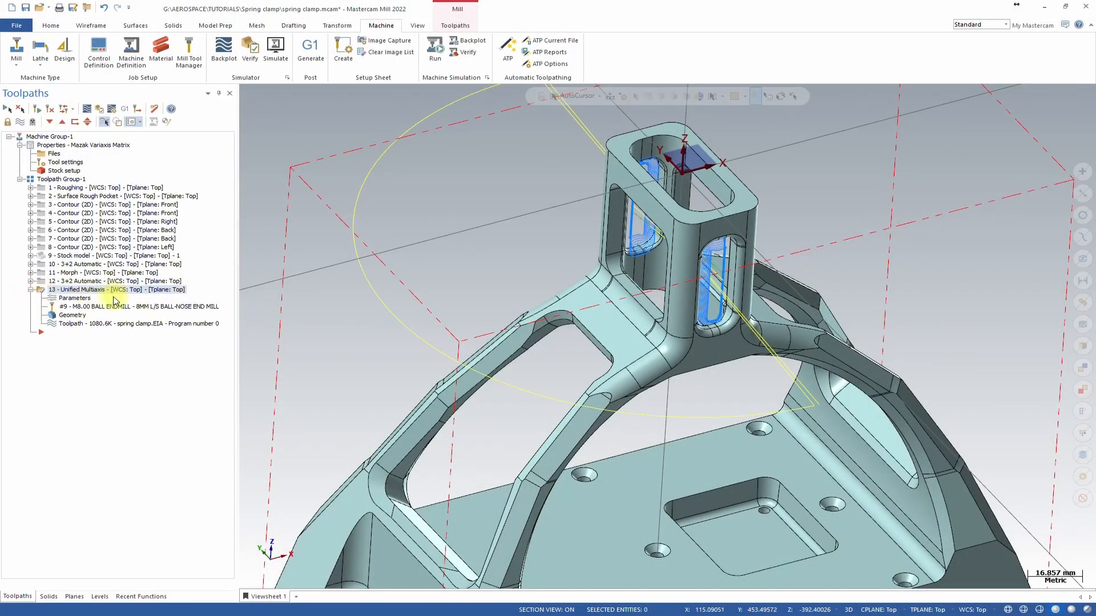
left_click(30, 290)
middle_click_drag(489, 330, 761, 237)
scroll(779, 282, "up", 3)
middle_click_drag(704, 388, 708, 386)
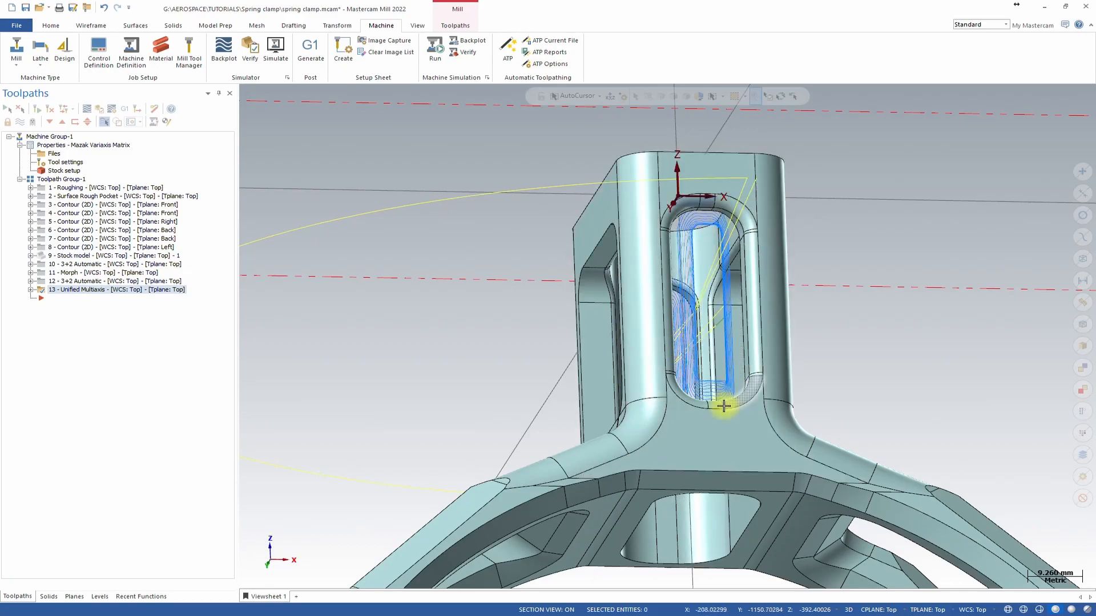
middle_click_drag(733, 335, 587, 350)
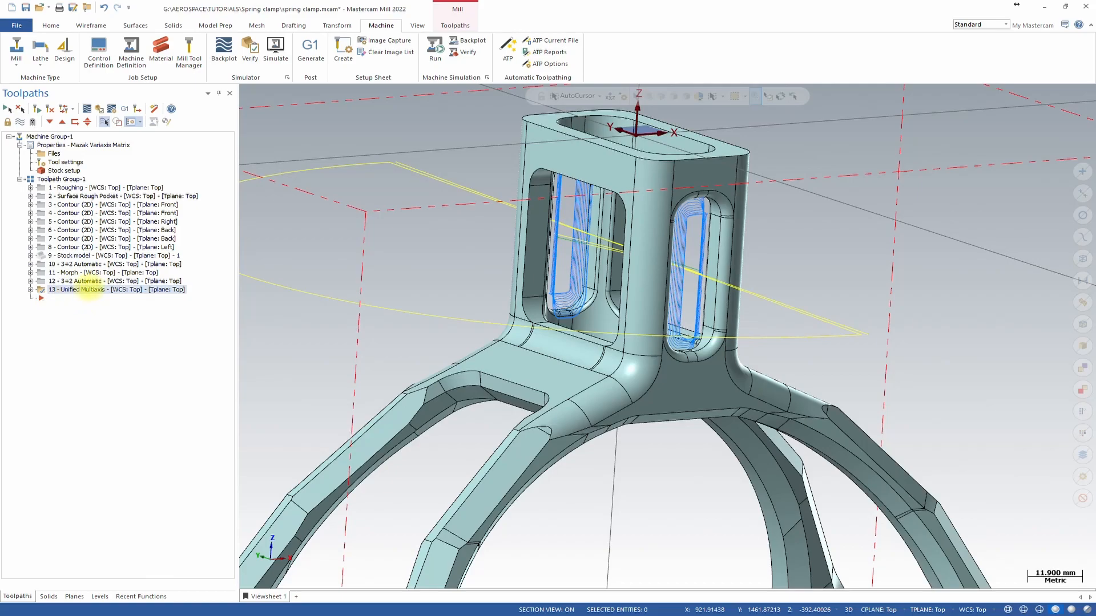
Copy Unified Multiaxis toolpath 13 as a new operation after it and open the copy's parameters.
right_click_drag(87, 294, 89, 292)
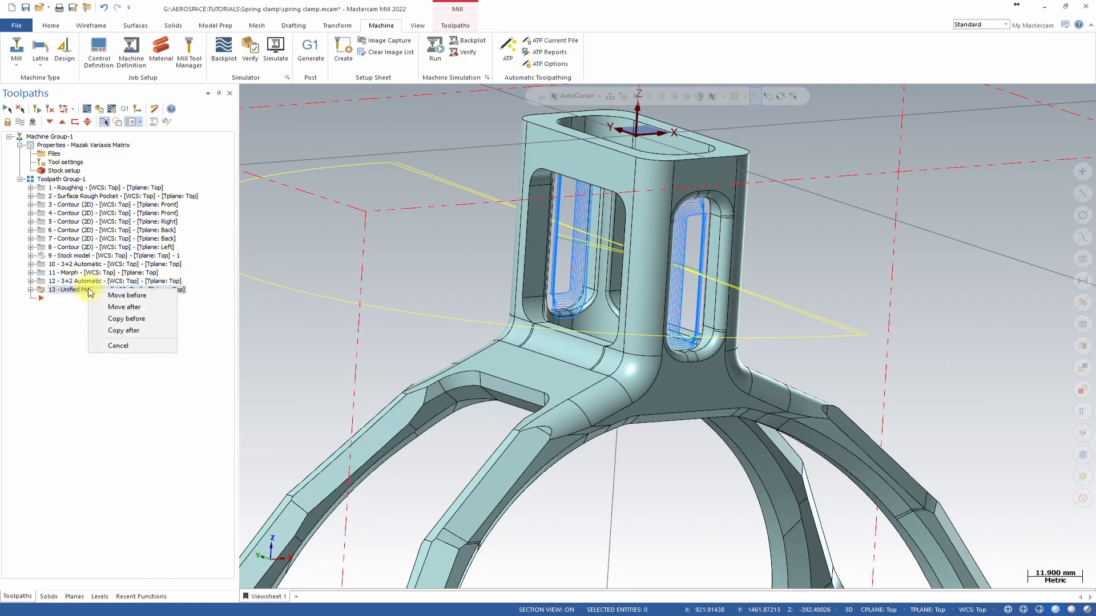
left_click(135, 330)
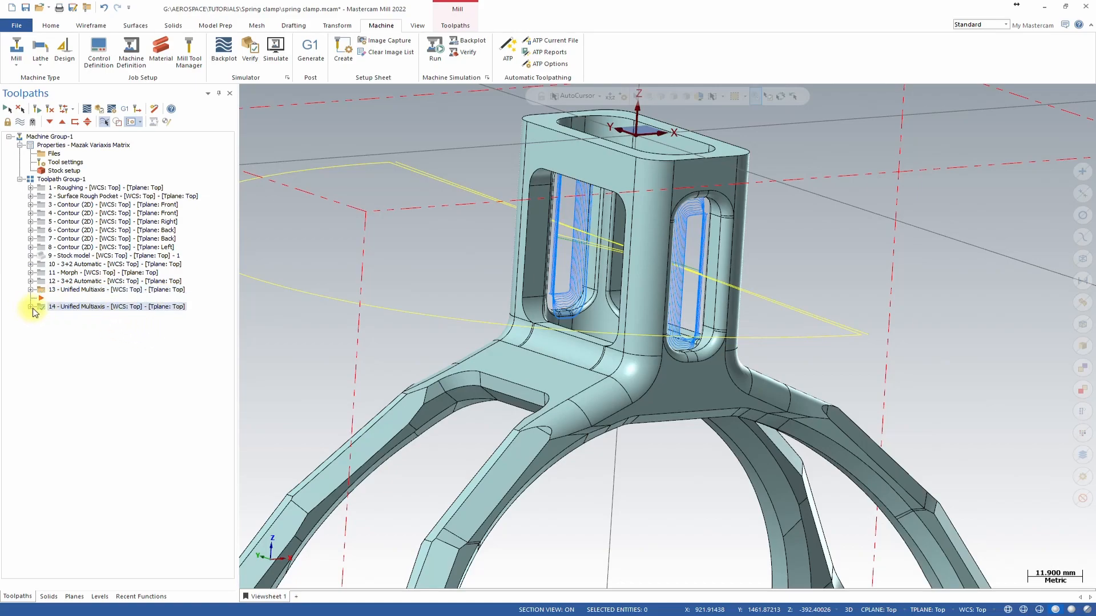
left_click(31, 307)
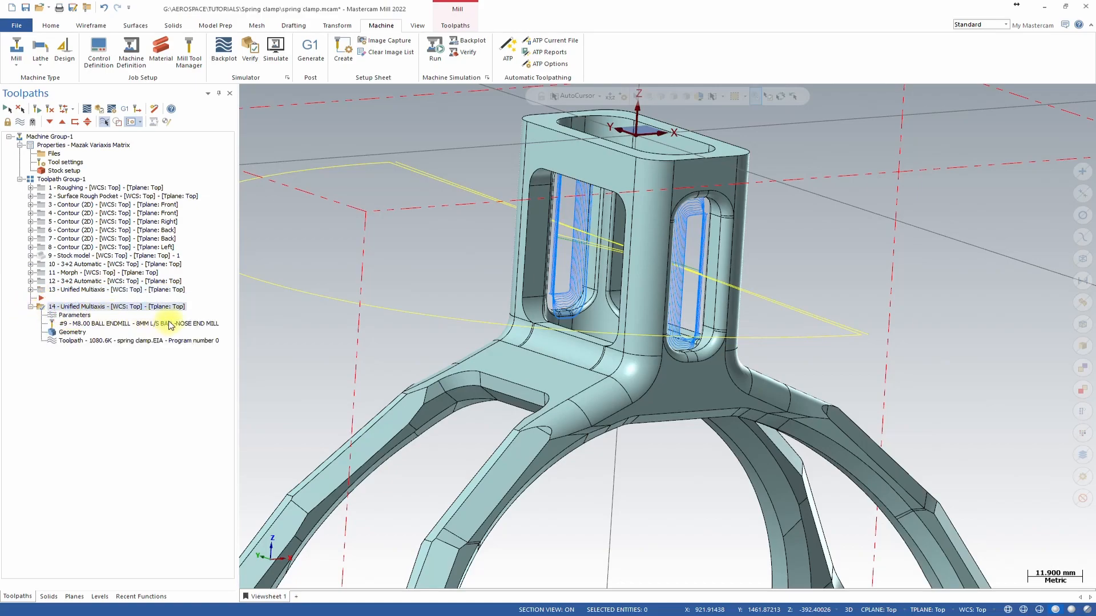
left_click(217, 323)
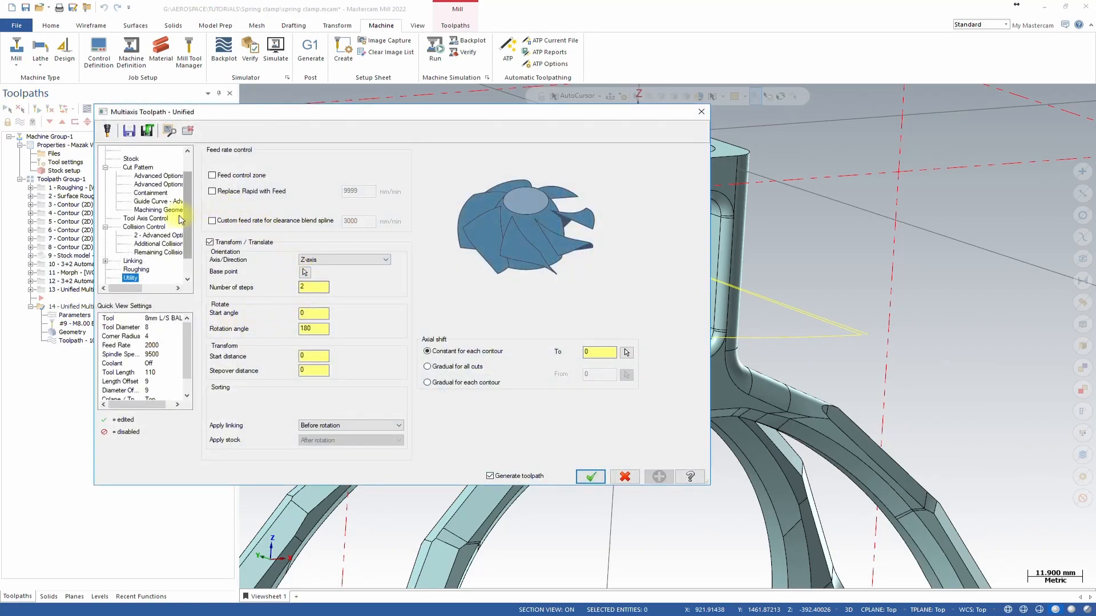
Reselect the Cut Pattern machining geometries, adding the window opening faces and their edge fillets on the upright.
left_click(153, 221)
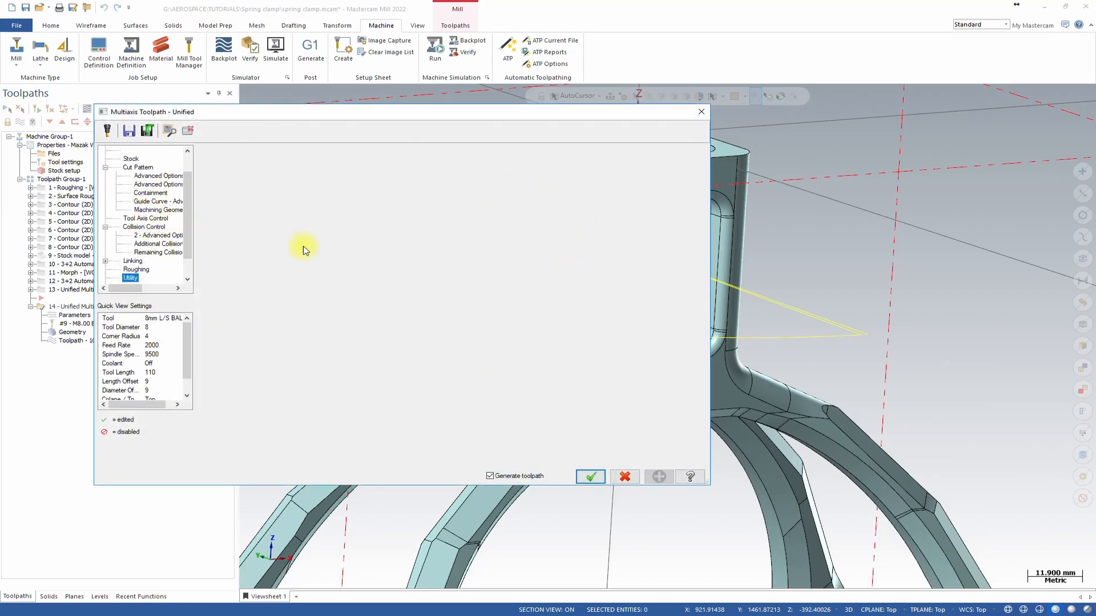
left_click(138, 167)
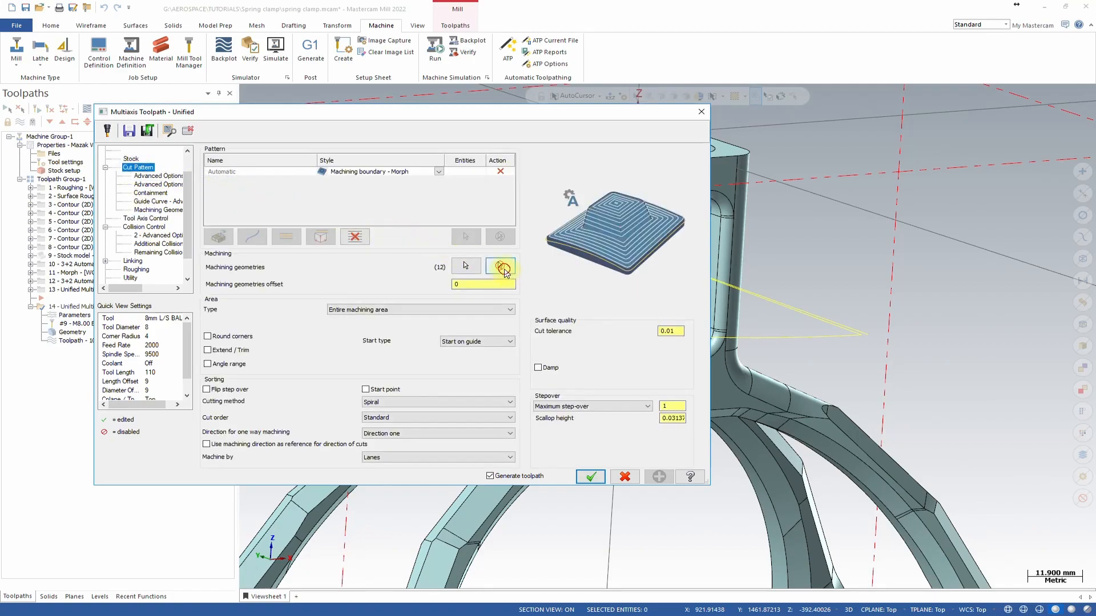
left_click(466, 266)
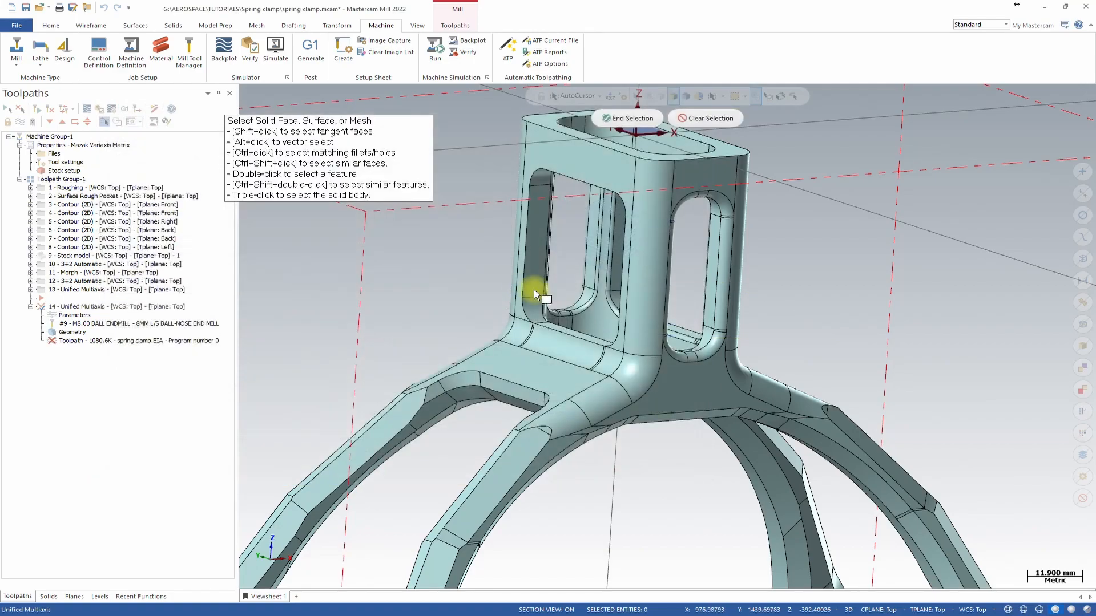
scroll(735, 238, "up", 8)
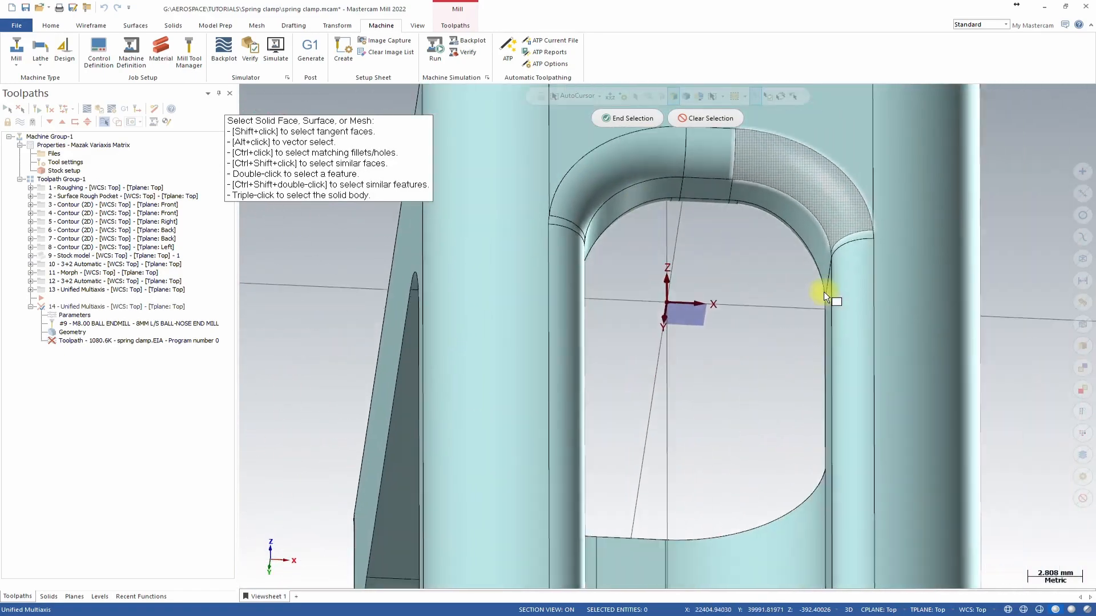
middle_click_drag(824, 292, 668, 221)
scroll(663, 222, "down", 3)
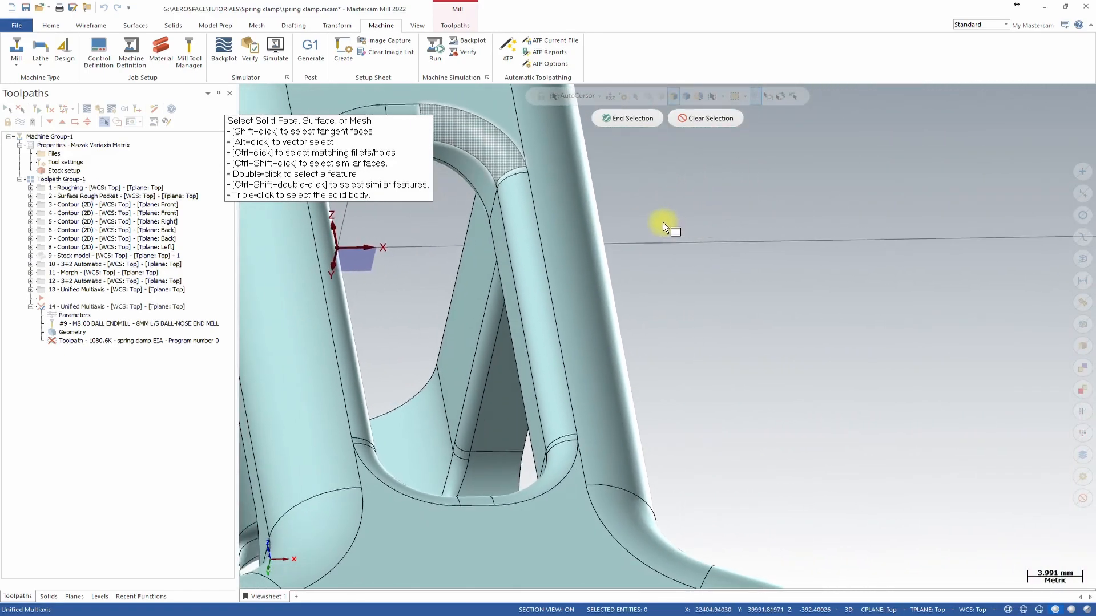
scroll(662, 221, "down", 15)
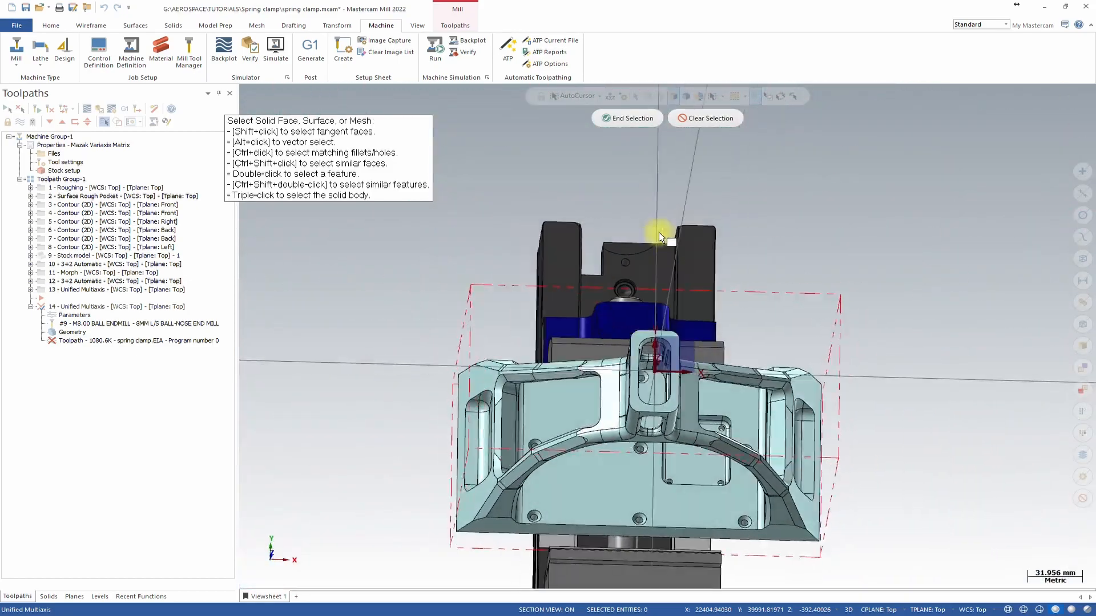
middle_click_drag(659, 232, 659, 231)
scroll(658, 232, "up", 15)
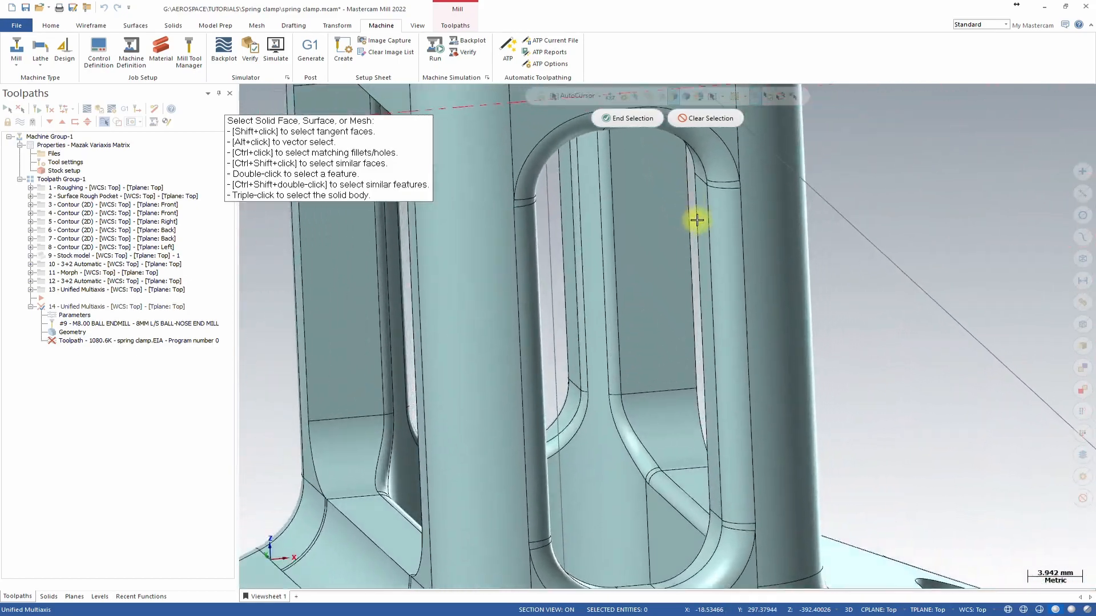
left_click(727, 182)
left_click(724, 200)
left_click(702, 188)
left_click(705, 168)
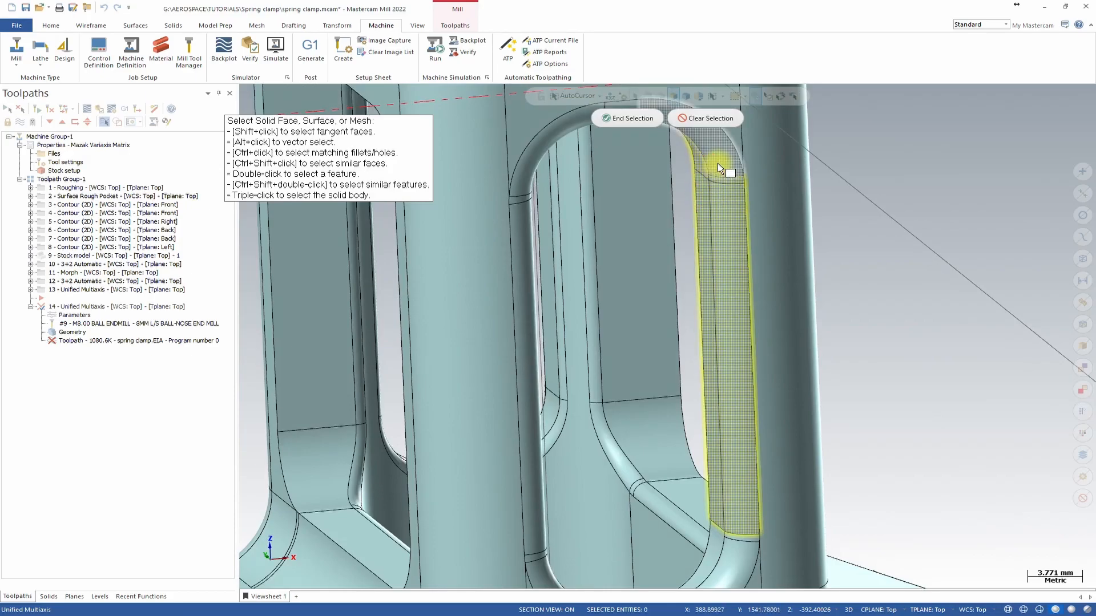
middle_click_drag(722, 169, 758, 330)
left_click(715, 263)
left_click(707, 263)
scroll(767, 337, "down", 3)
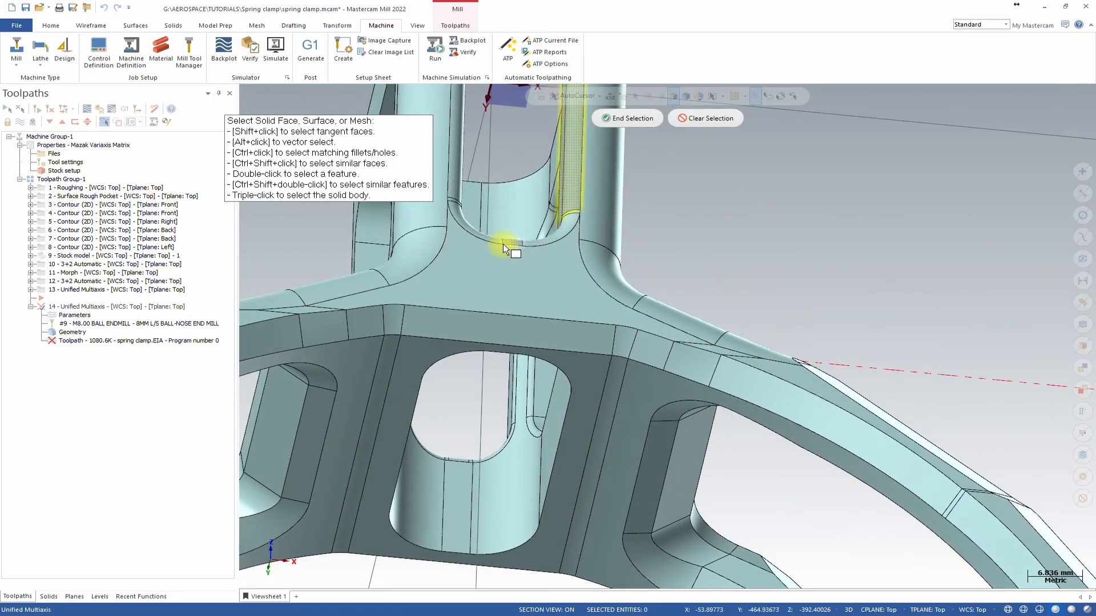
middle_click_drag(507, 241, 760, 343)
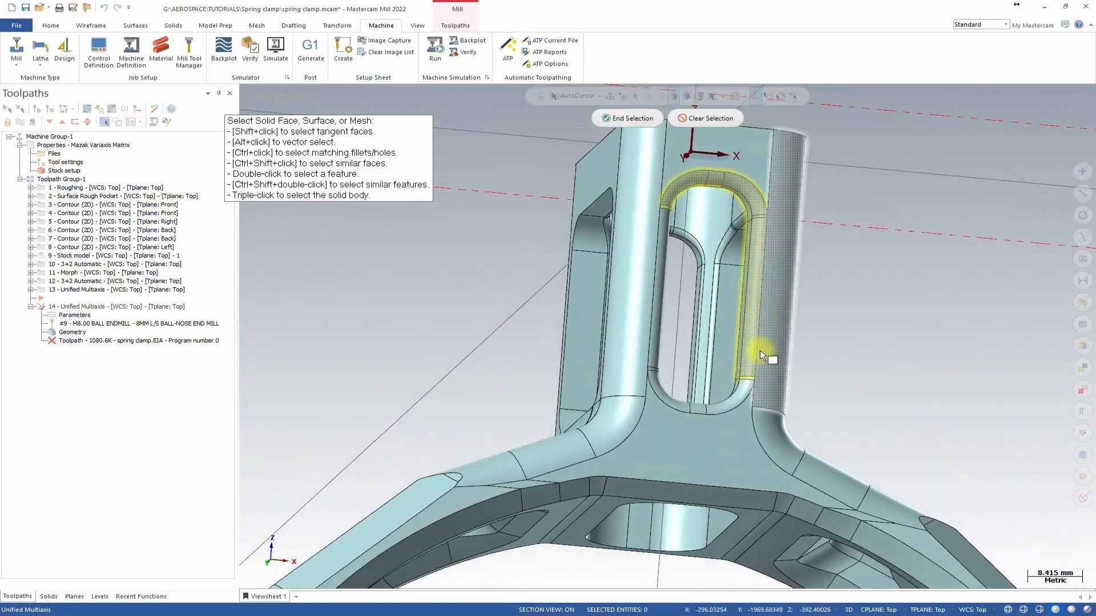
middle_click_drag(746, 233, 722, 242)
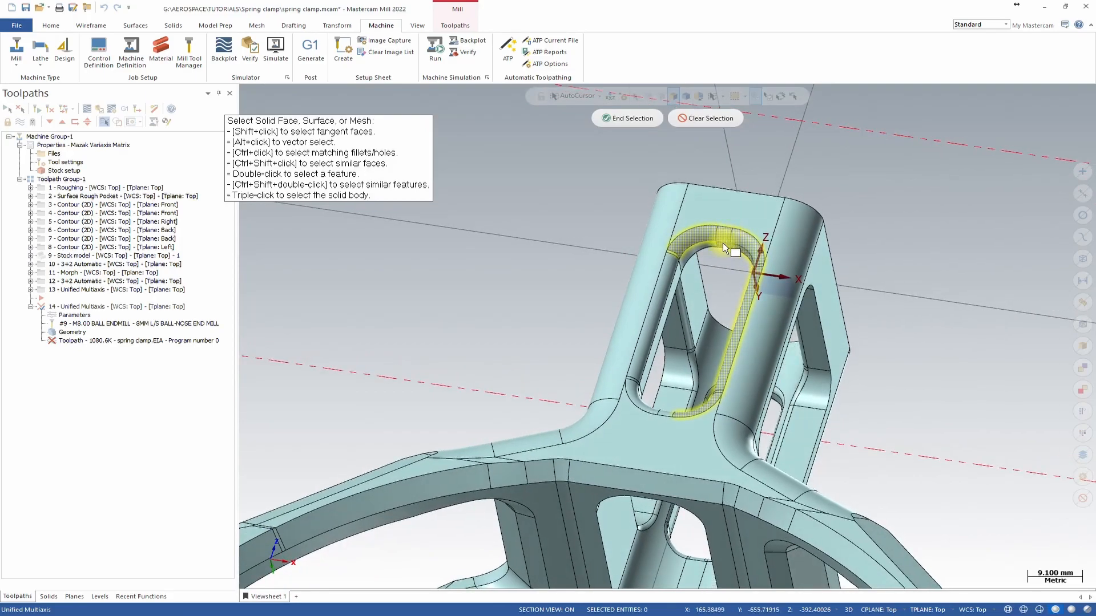
left_click(671, 275)
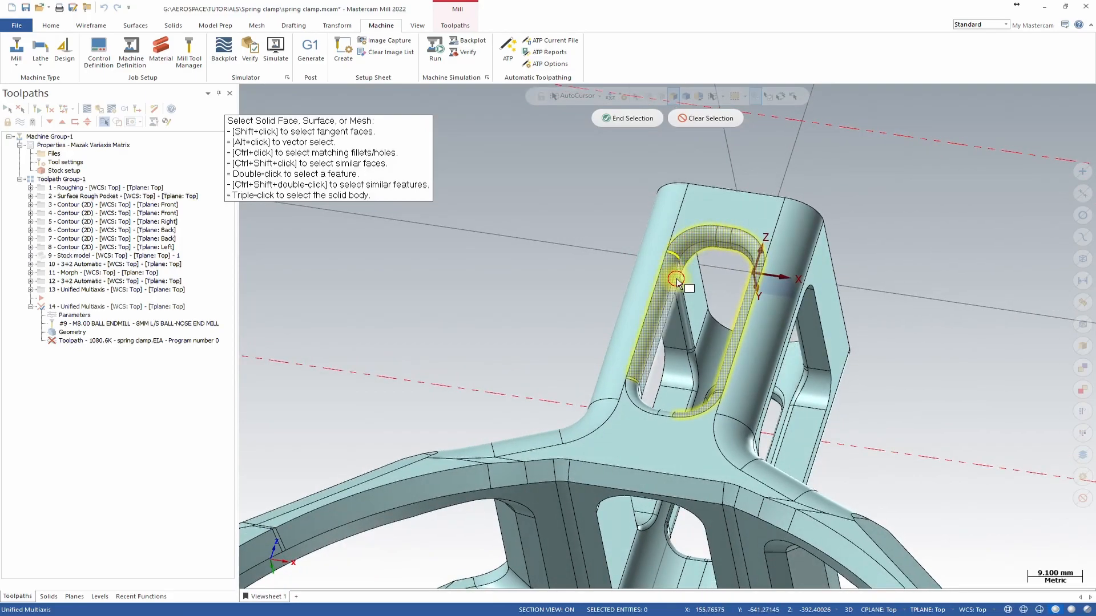
middle_click_drag(675, 255, 573, 285)
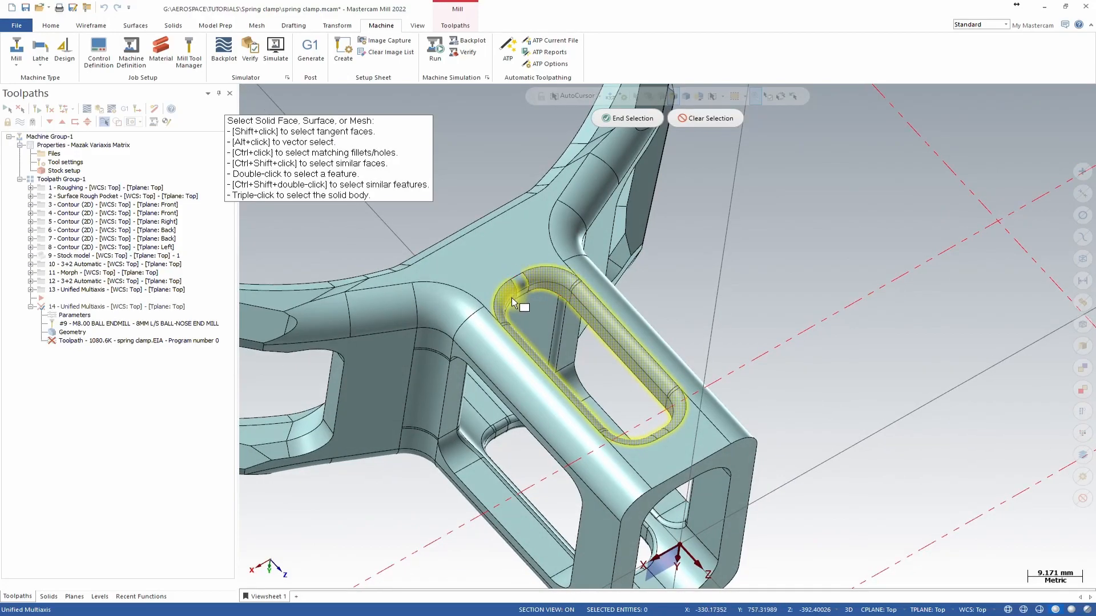
left_click(523, 283)
middle_click_drag(525, 286, 735, 303)
scroll(734, 303, "up", 3)
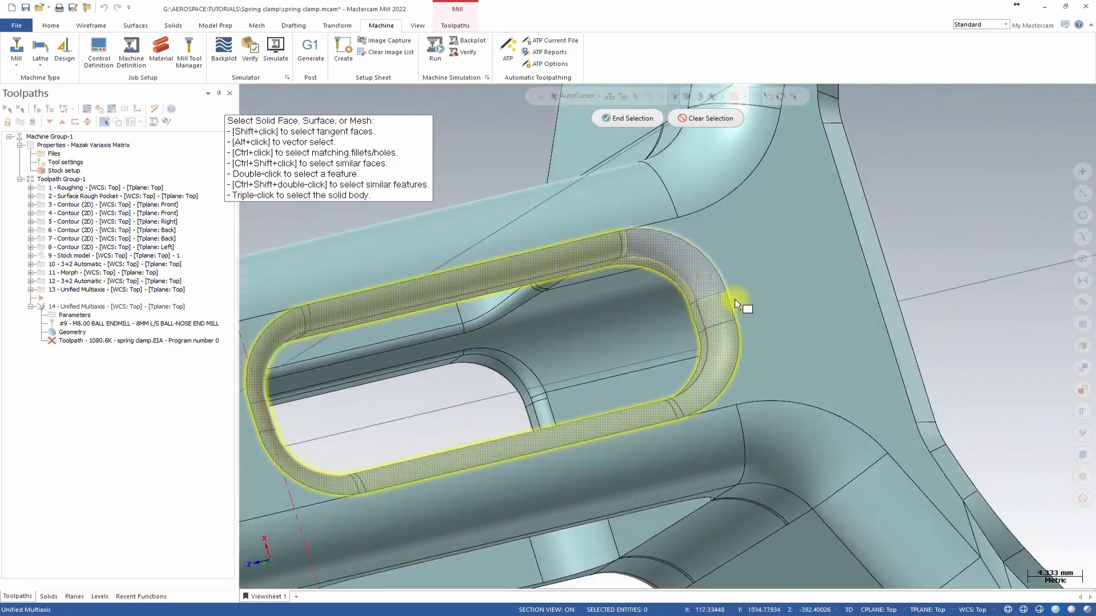
middle_click_drag(893, 333, 828, 309)
scroll(842, 313, "down", 7)
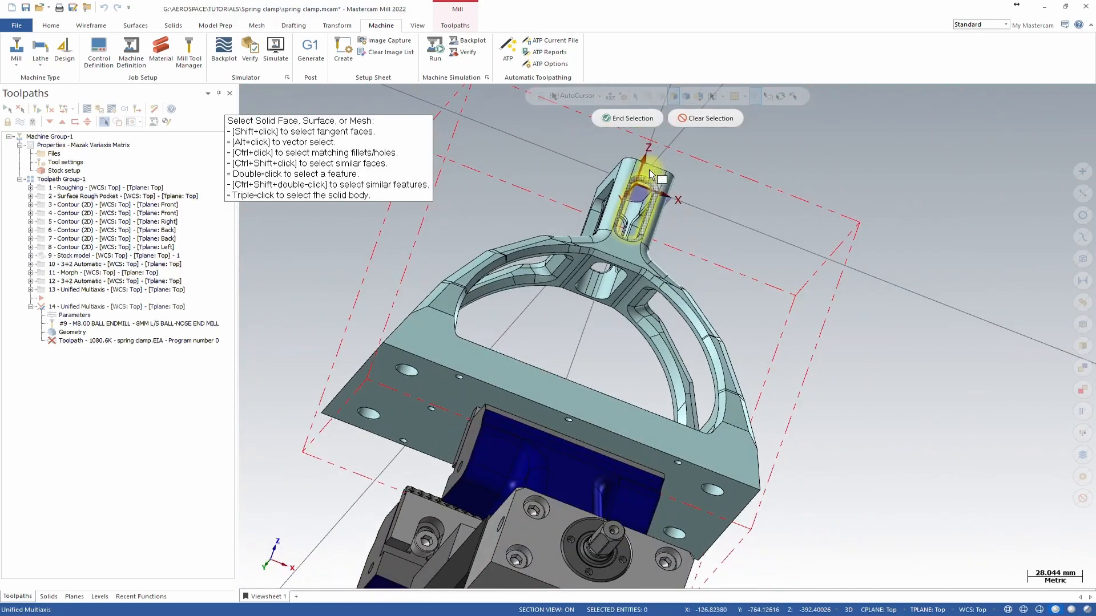
left_click(628, 118)
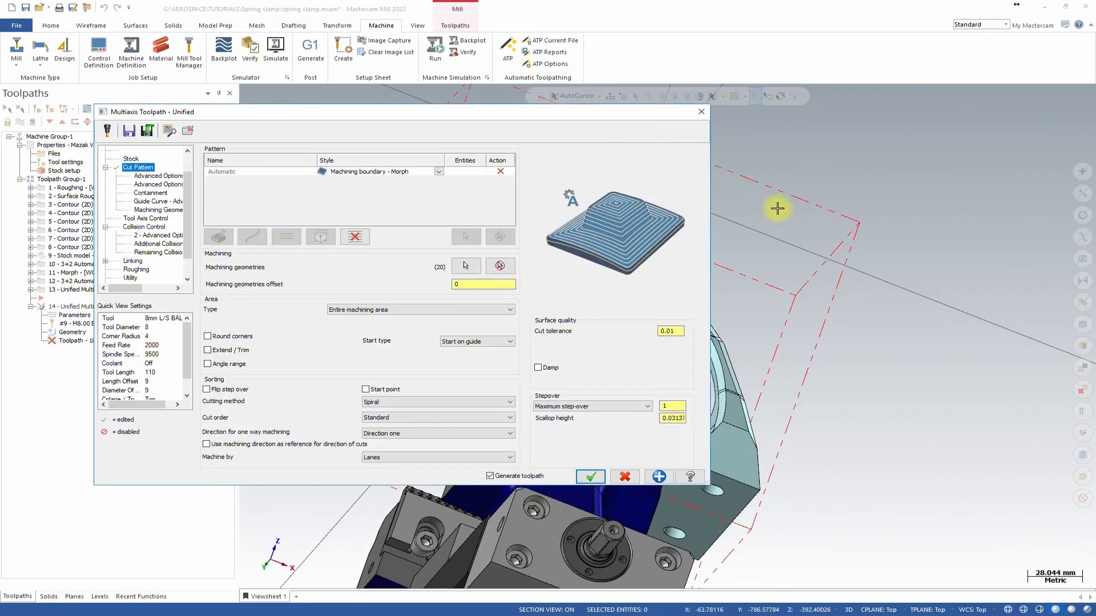
Accept the Unified Multiaxis parameters to regenerate the copied toolpath.
left_click(593, 478)
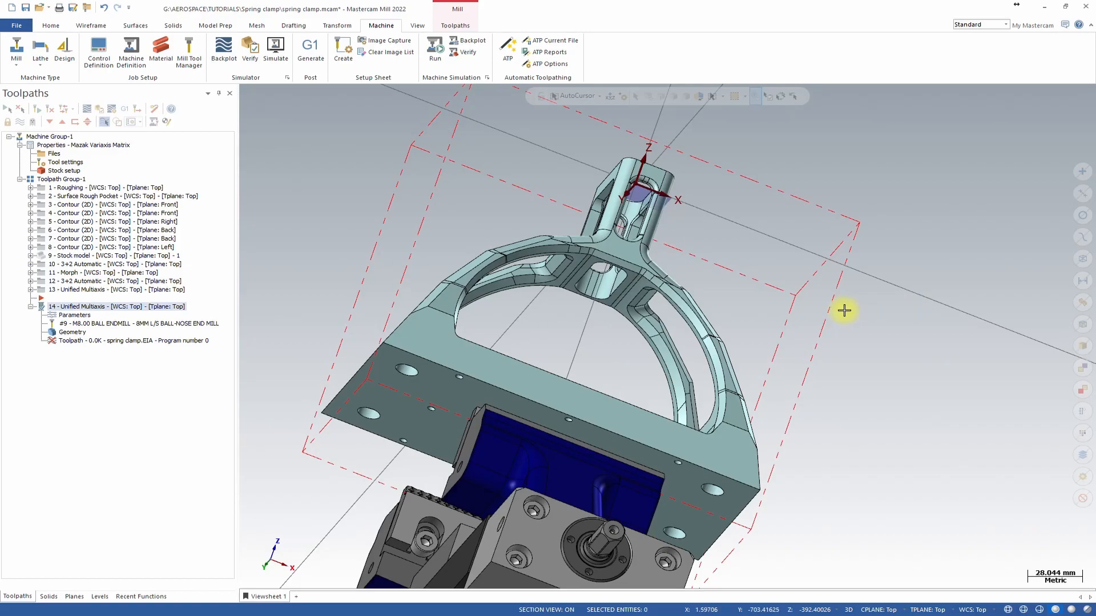
scroll(680, 246, "up", 10)
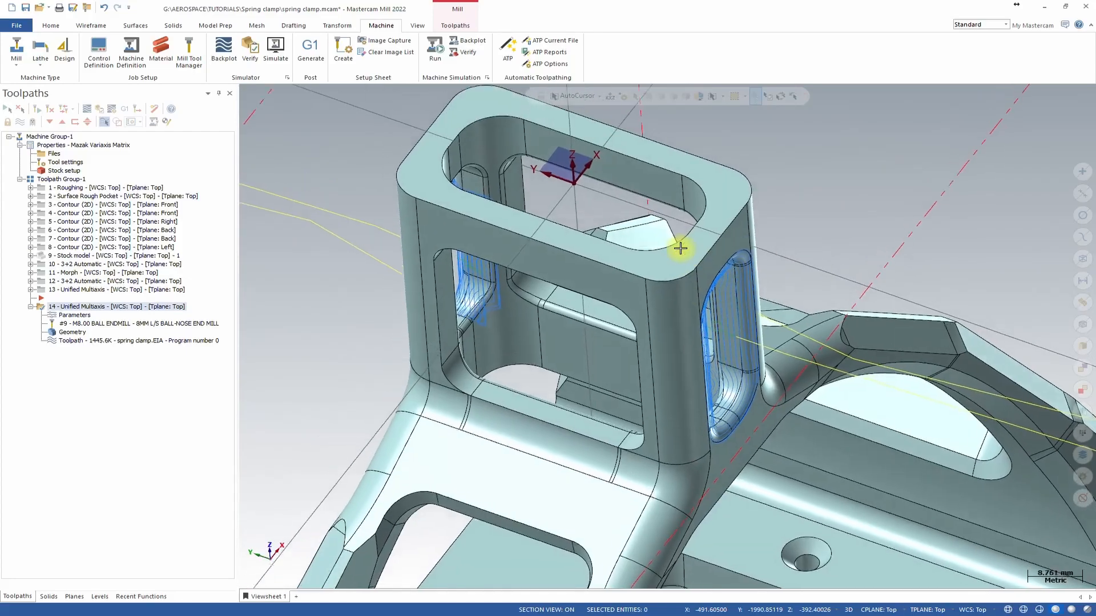
scroll(680, 247, "down", 5)
middle_click_drag(738, 288, 73, 270)
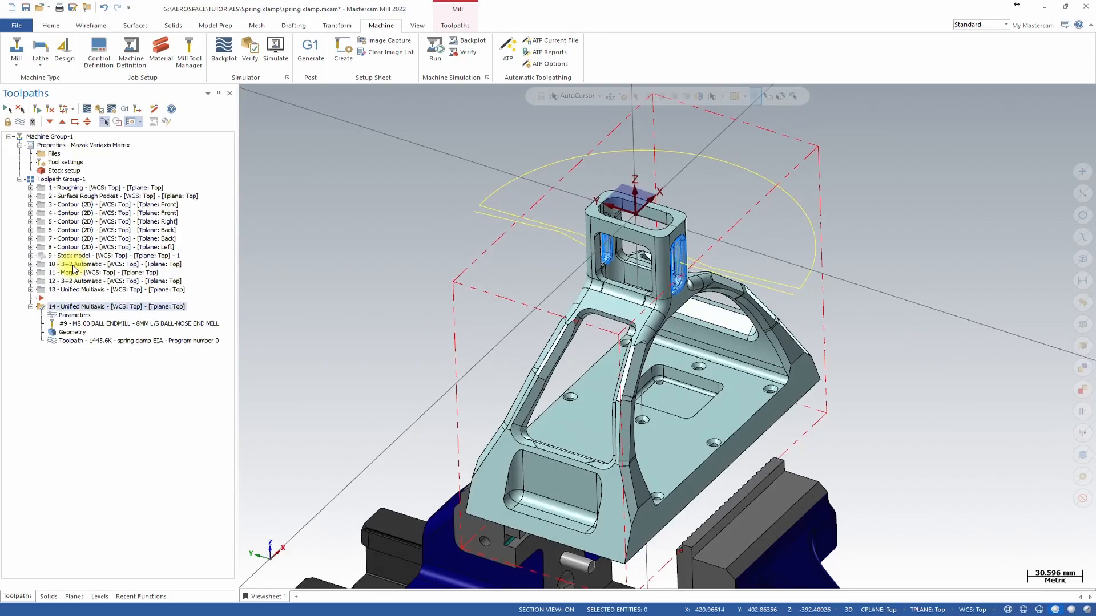
Launch Machine Simulation for the selected operations and hide the machine housing.
left_click(72, 265, "shift")
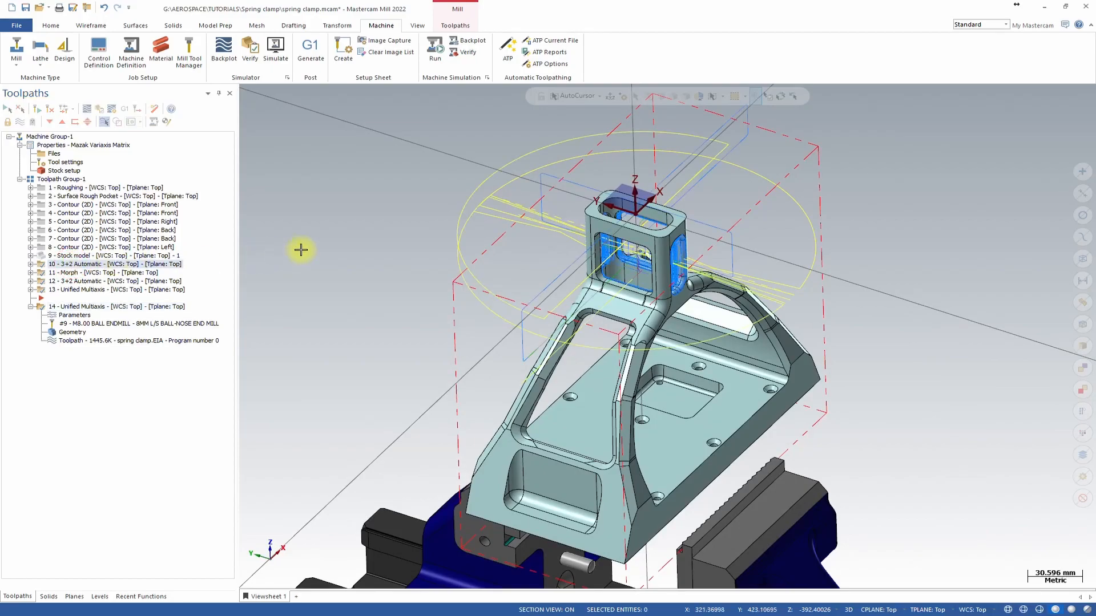
left_click(441, 51)
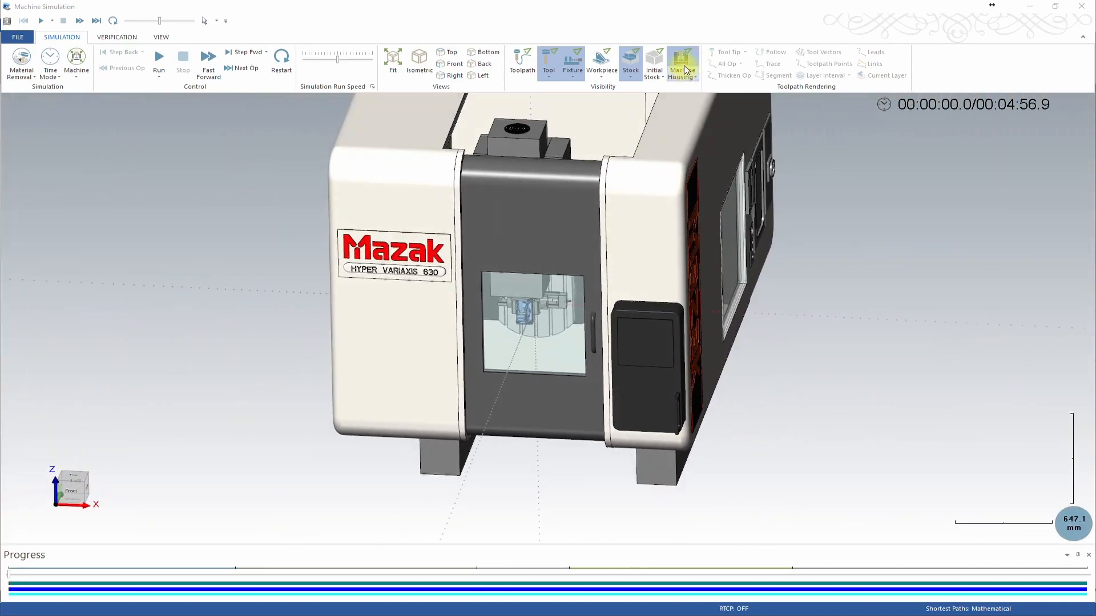
left_click(686, 67)
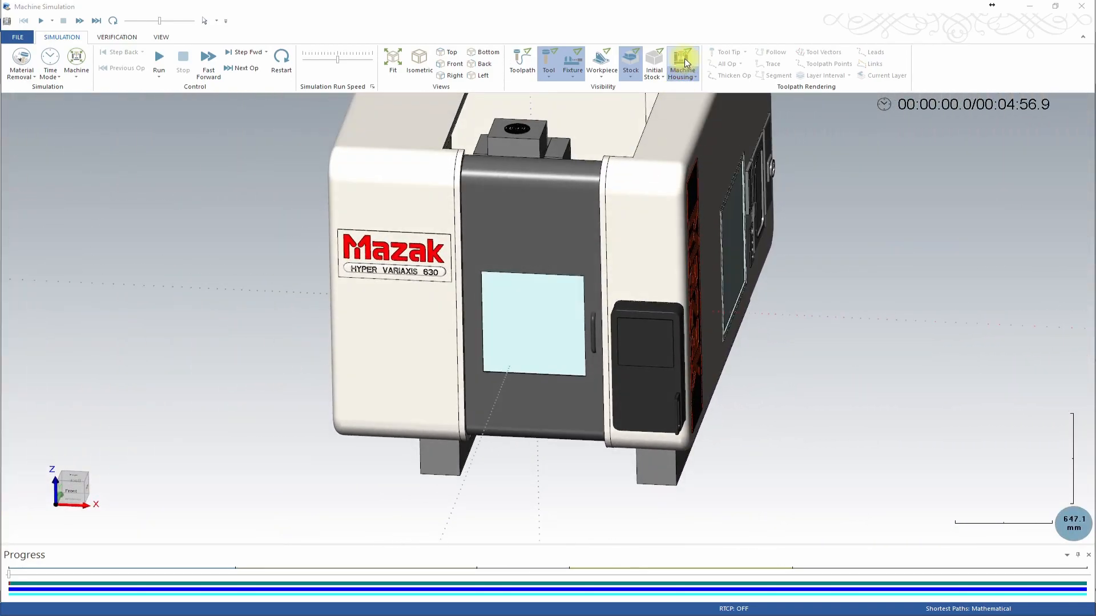
middle_click_drag(530, 315, 612, 262)
scroll(587, 317, "up", 5)
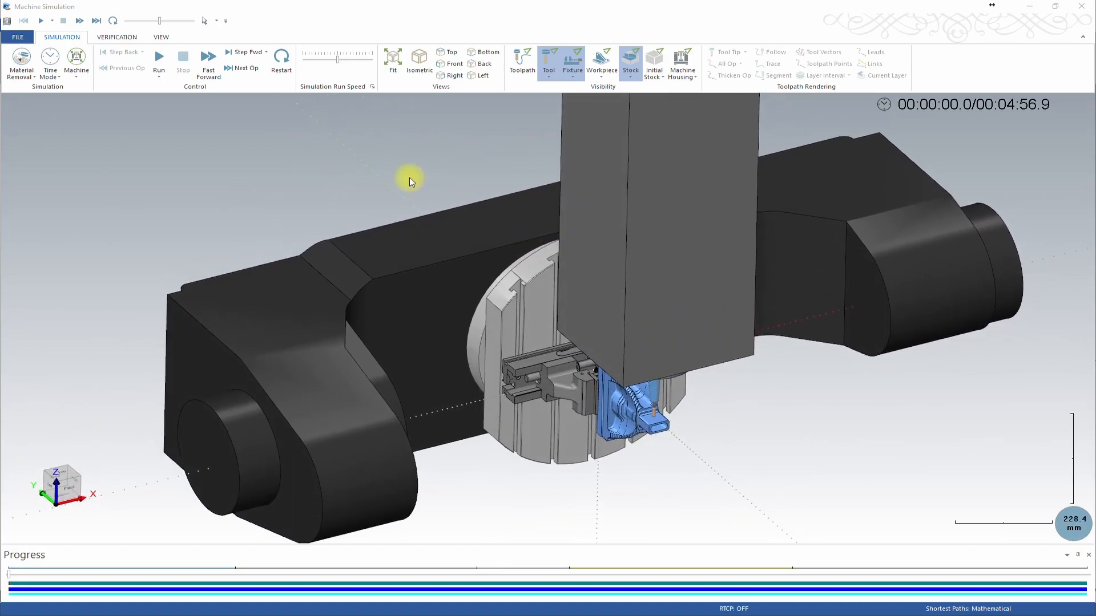
Run the machine simulation, adjusting the simulation run speed while it plays.
left_click(159, 52)
left_click(351, 59)
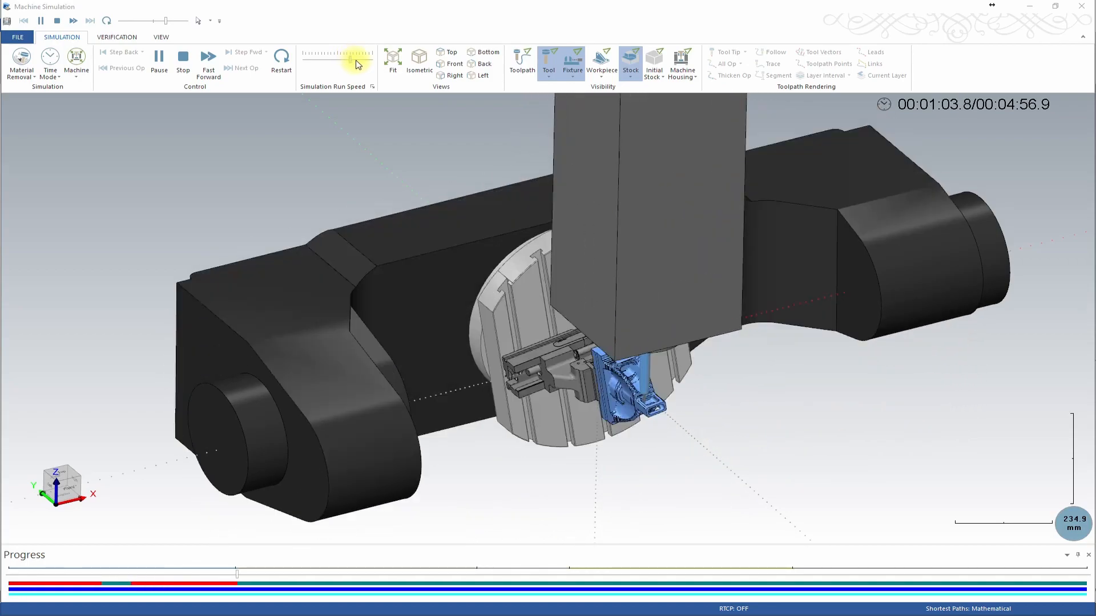
left_click(323, 60)
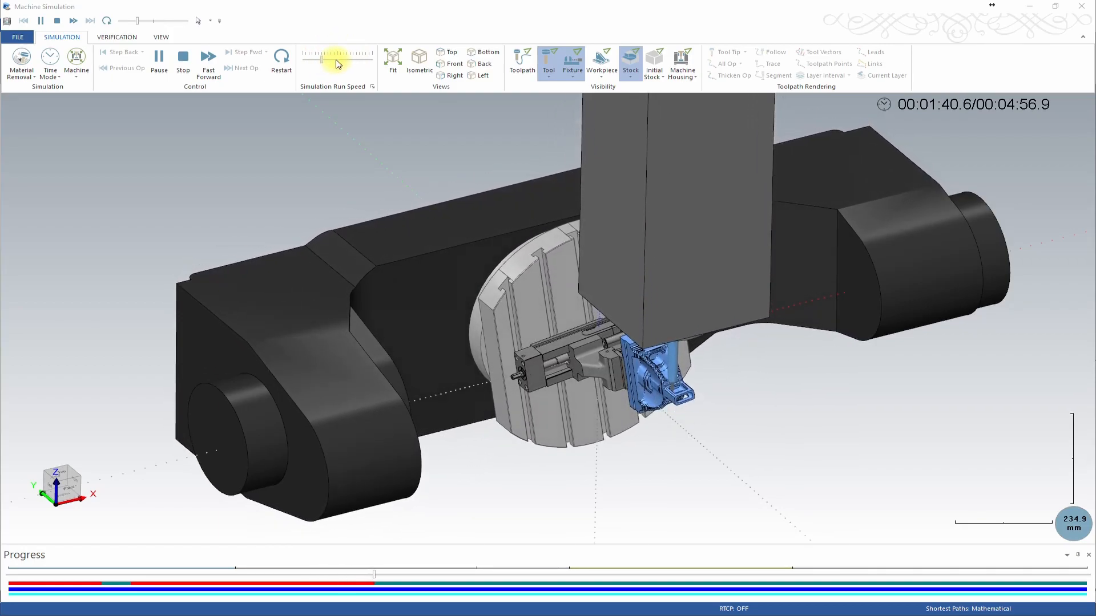
left_click(338, 64)
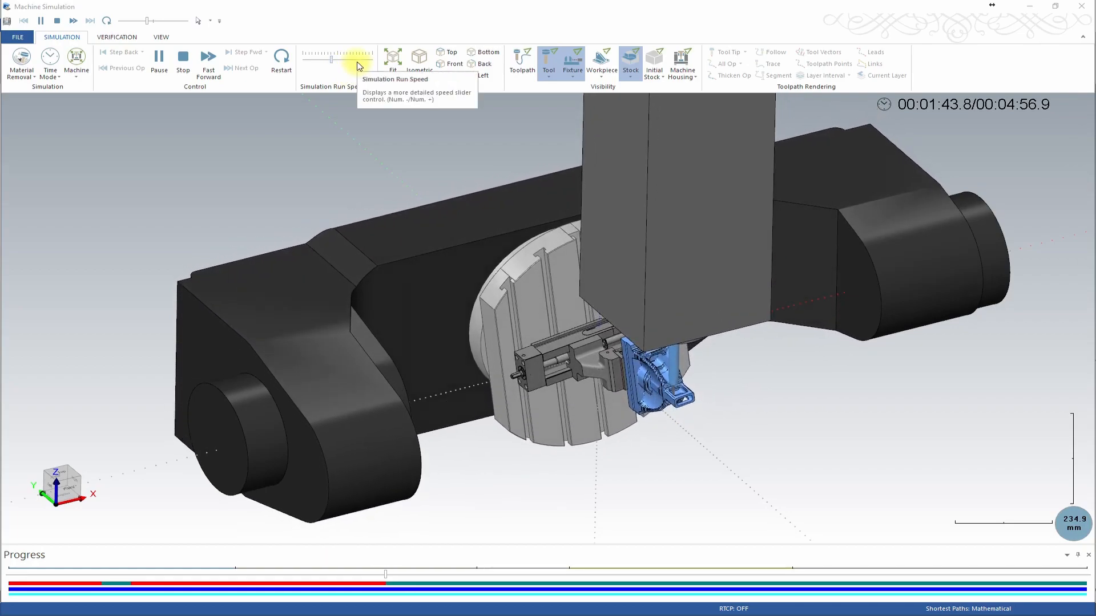
left_click(349, 61)
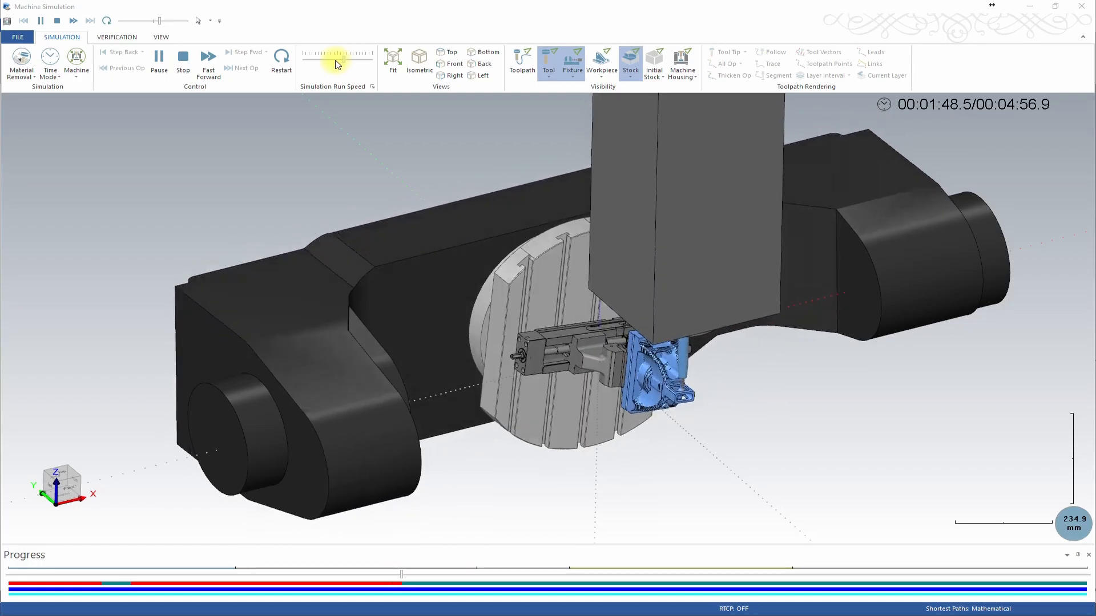
left_click(356, 60)
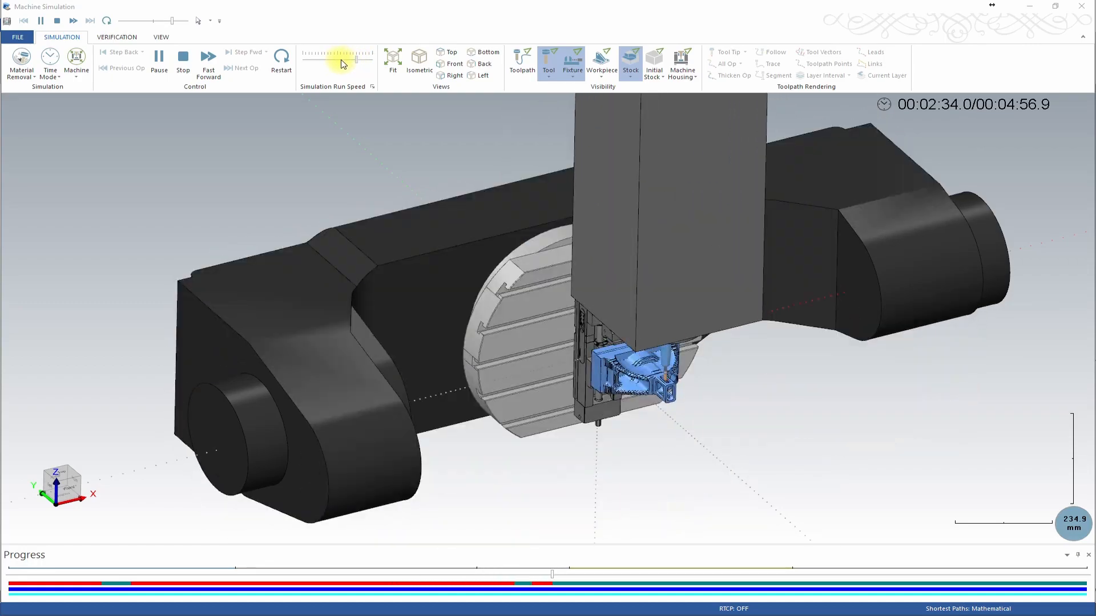
left_click(324, 63)
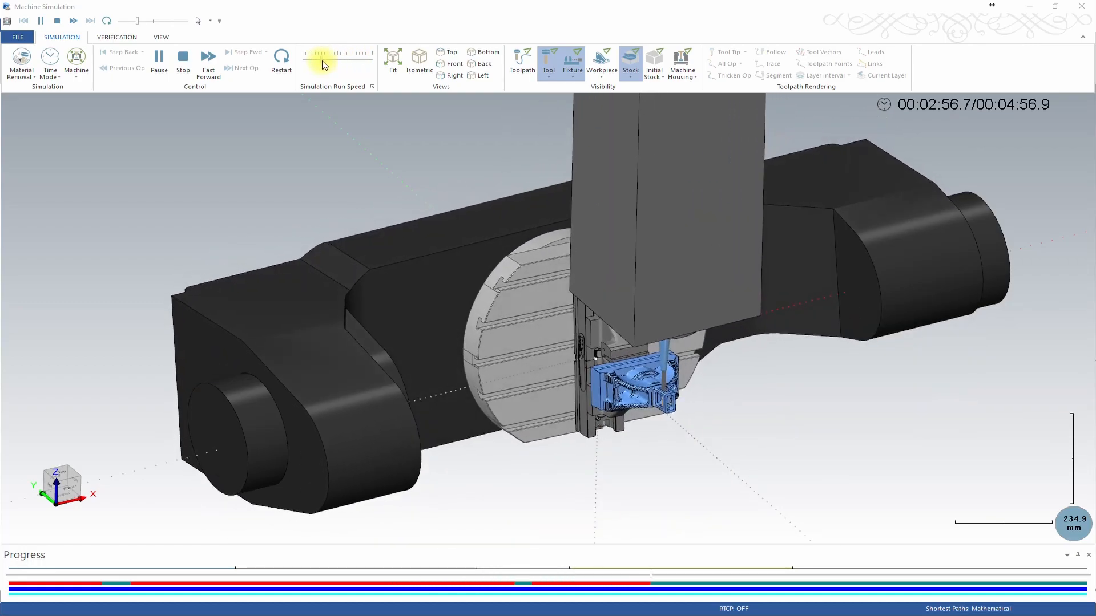
scroll(728, 495, "up", 10)
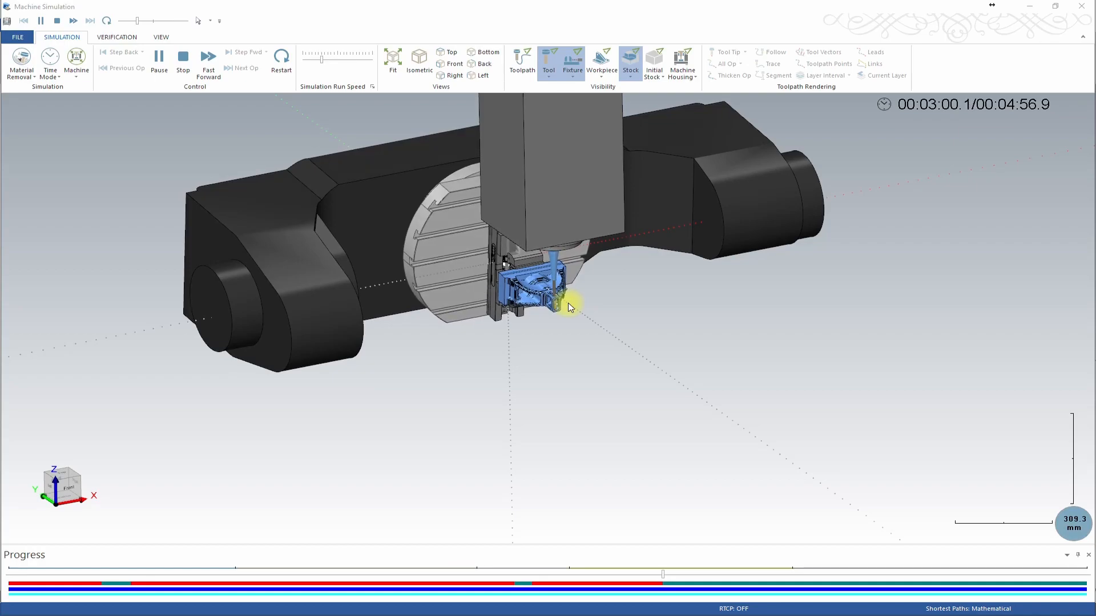
middle_click_drag(637, 300, 630, 303)
scroll(625, 303, "up", 5)
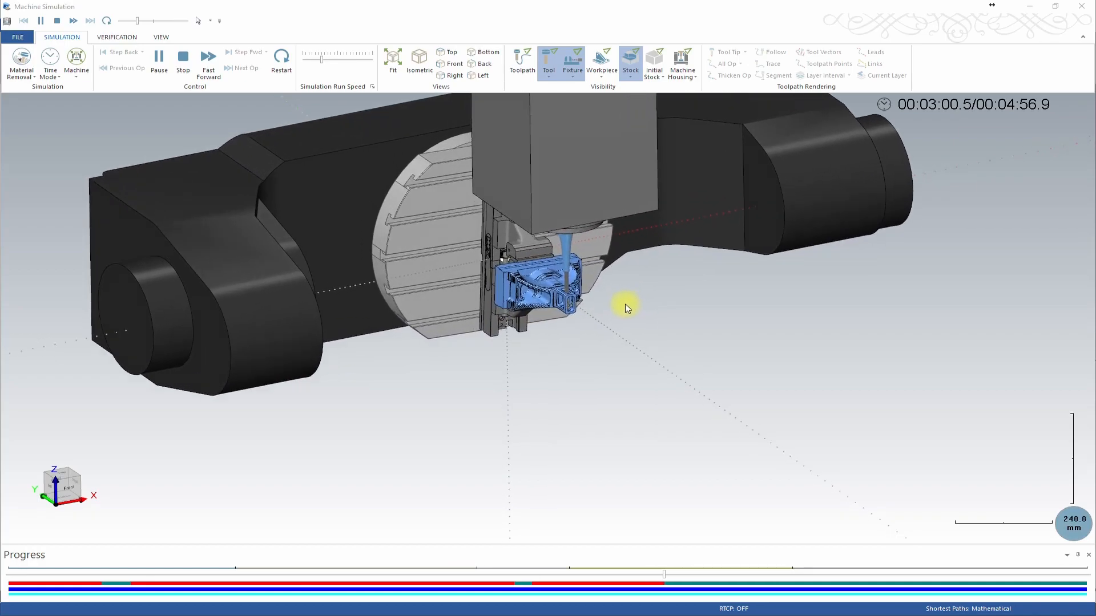
Zoom and orbit around the part to watch the tool cutting while the machine simulation plays.
scroll(624, 303, "up", 1)
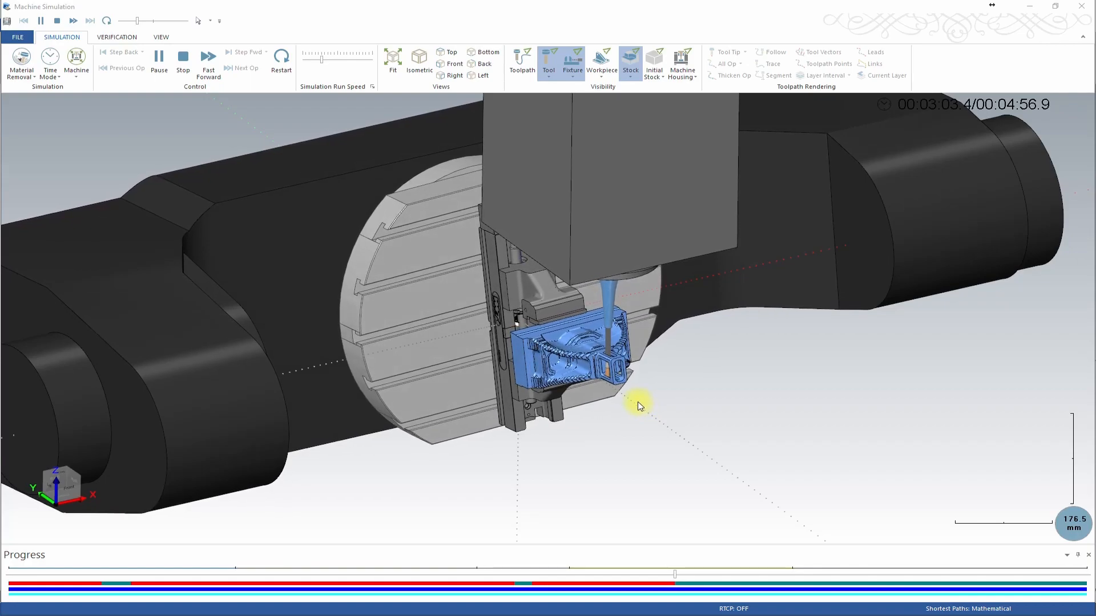
scroll(632, 408, "down", 2)
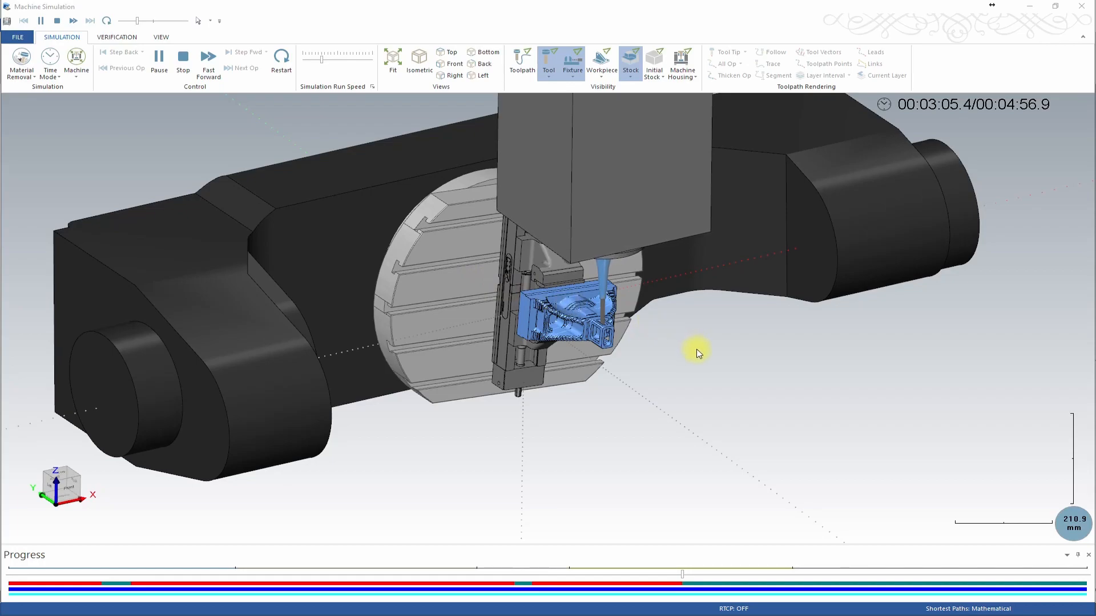
middle_click_drag(675, 351, 592, 327)
scroll(591, 327, "up", 2)
scroll(592, 324, "up", 10)
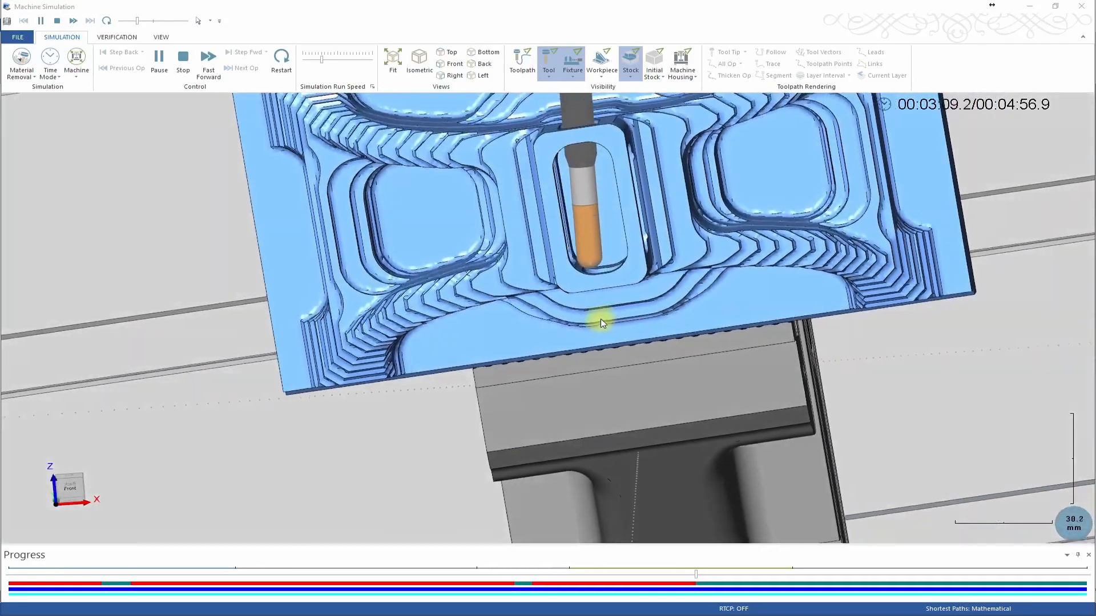
scroll(600, 320, "down", 5)
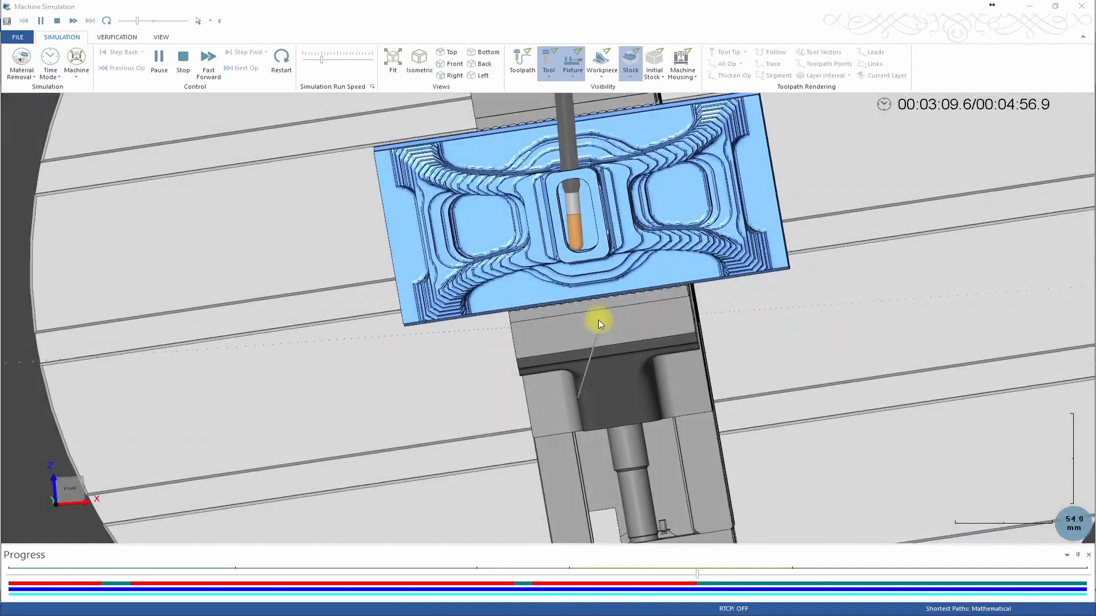
scroll(598, 319, "down", 1)
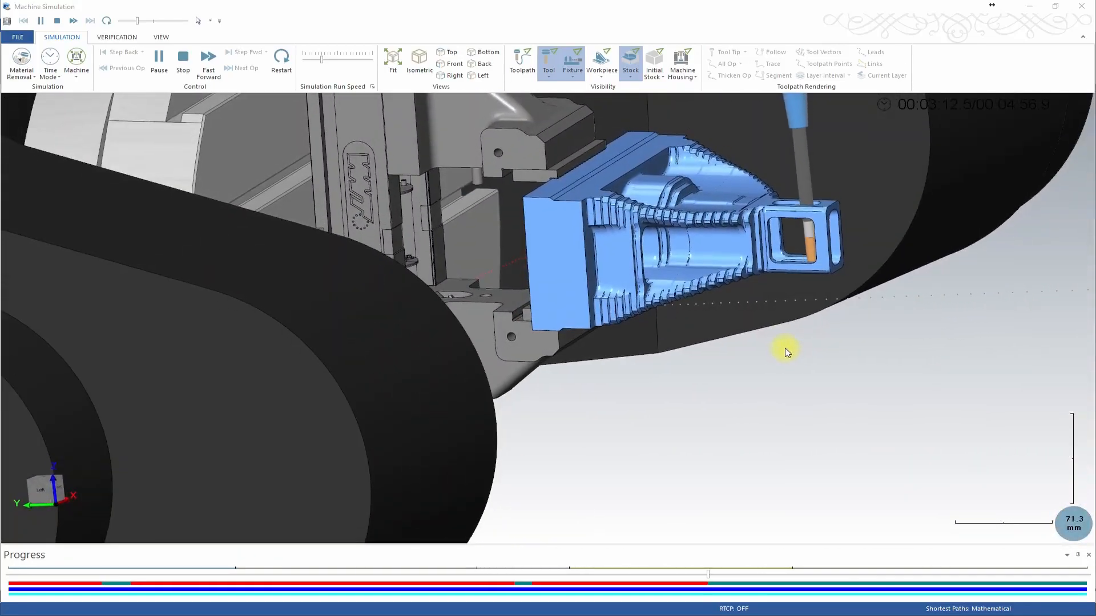
Adjust the simulation run speed several times and switch to an isometric view until the simulation reaches its end.
left_click_drag(321, 57, 344, 57)
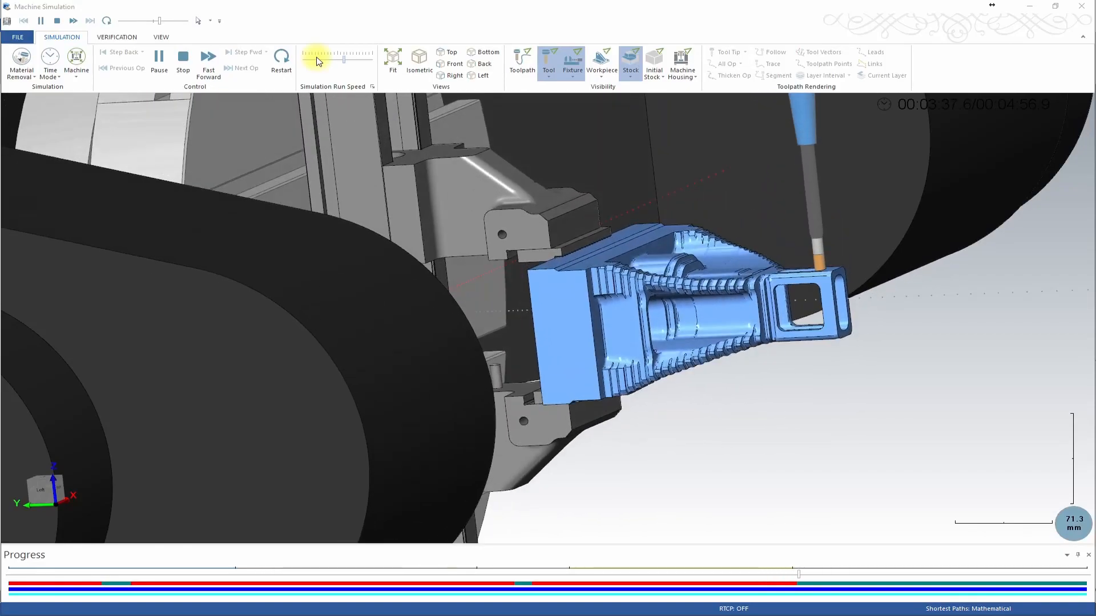
left_click(337, 59)
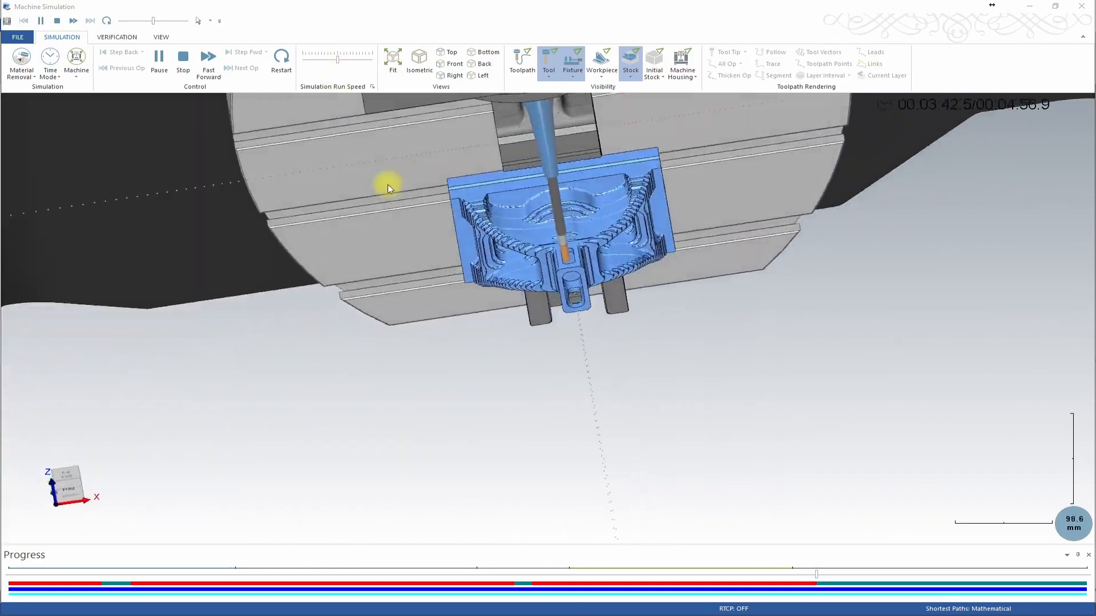
left_click(349, 61)
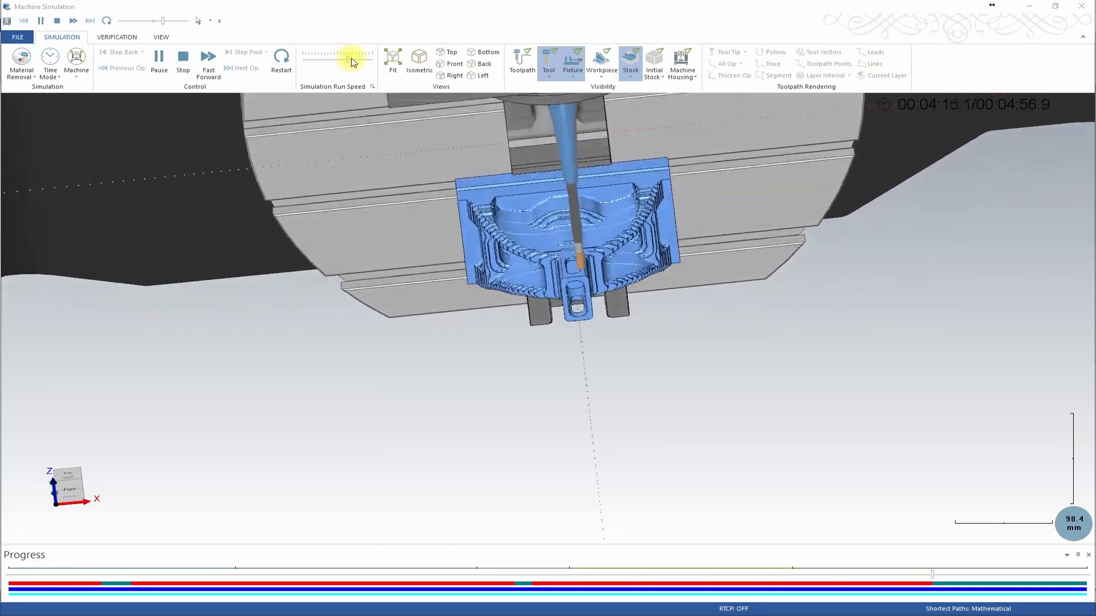
left_click_drag(352, 61, 325, 61)
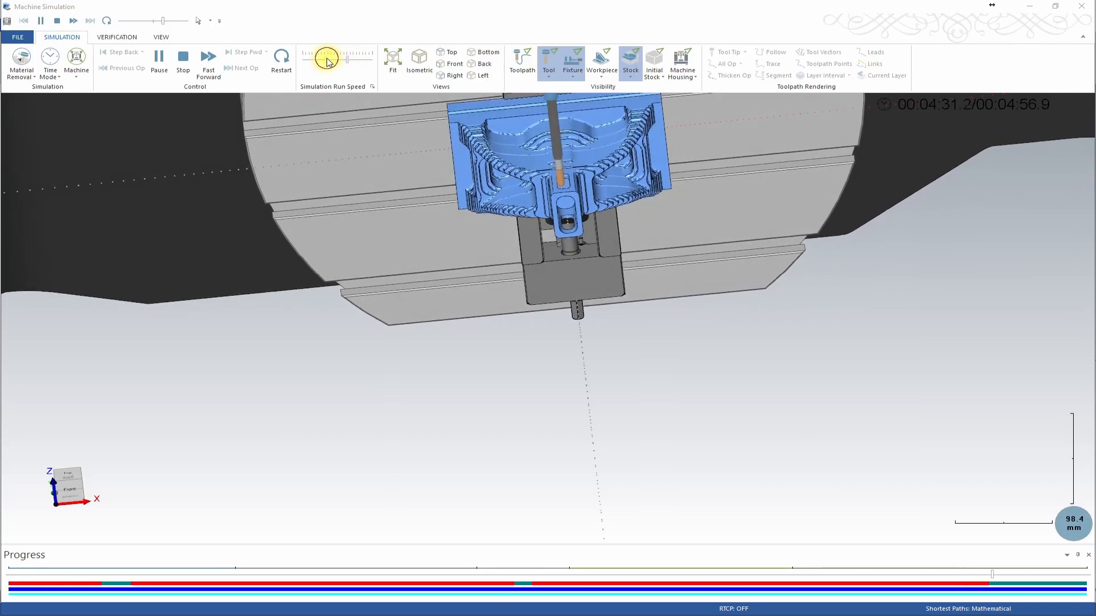
left_click(419, 60)
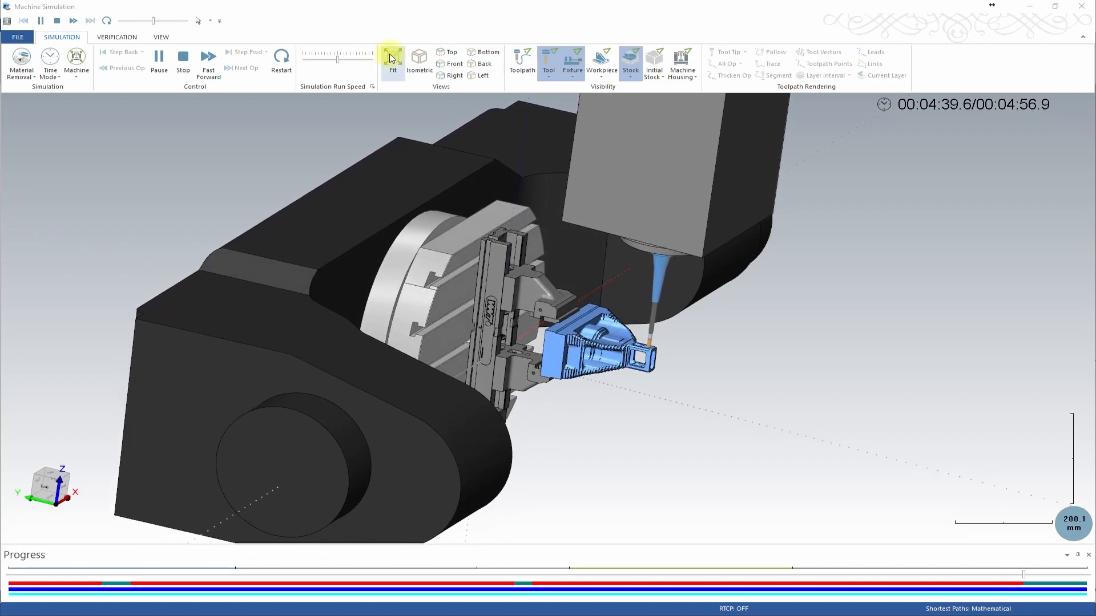
scroll(606, 108, "up", 5)
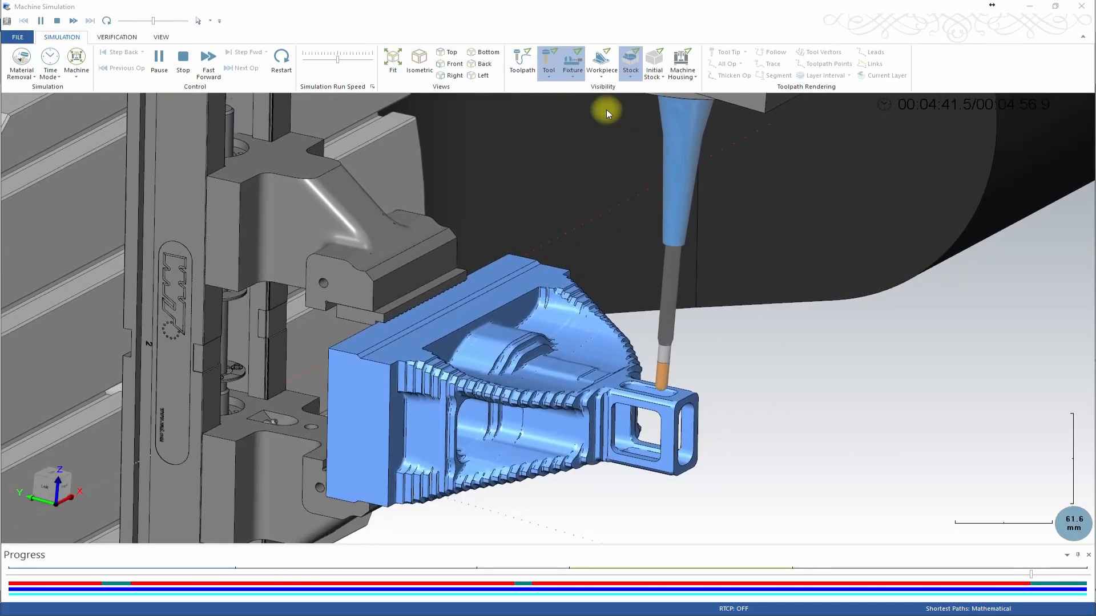
left_click(352, 58)
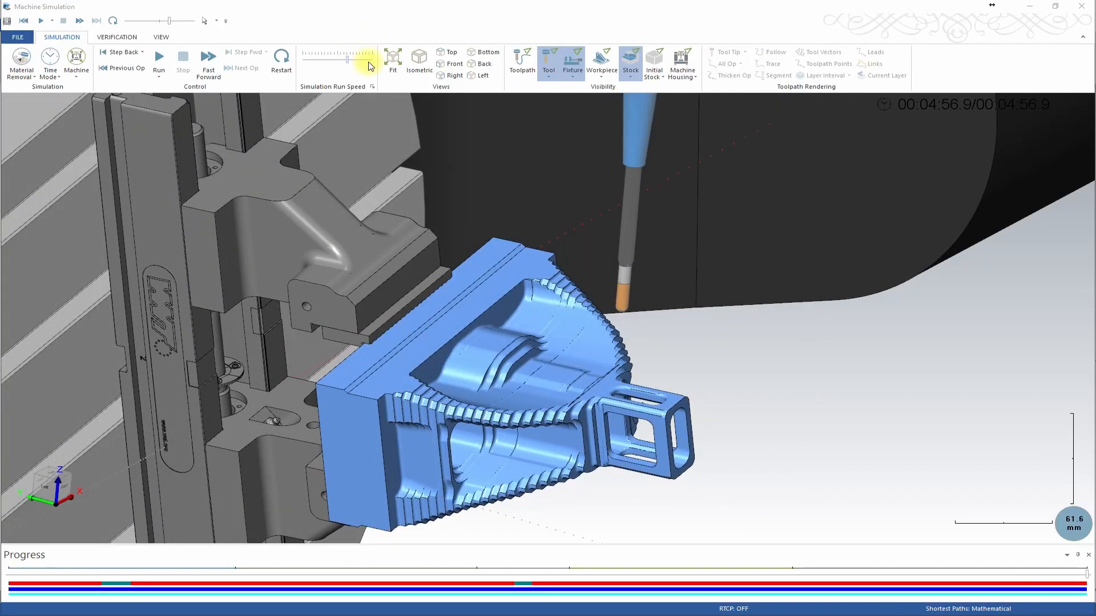
Inspect the finished part's upright and window opening up close, then close Machine Simulation and zoom into the upright in the model.
middle_click_drag(484, 141, 541, 345)
scroll(504, 182, "up", 3)
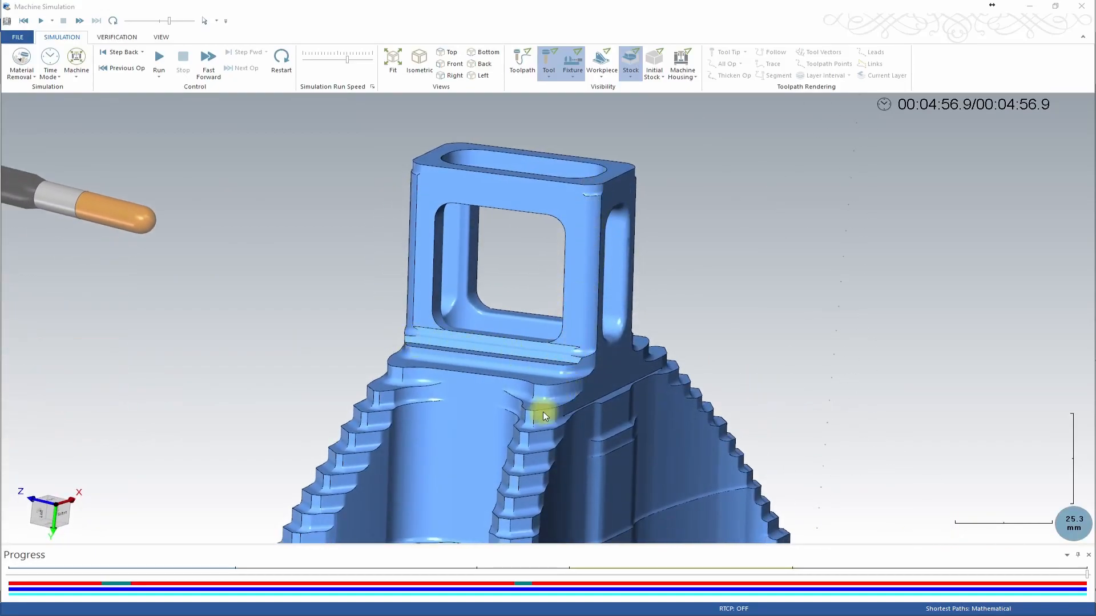
middle_click_drag(603, 313, 656, 335)
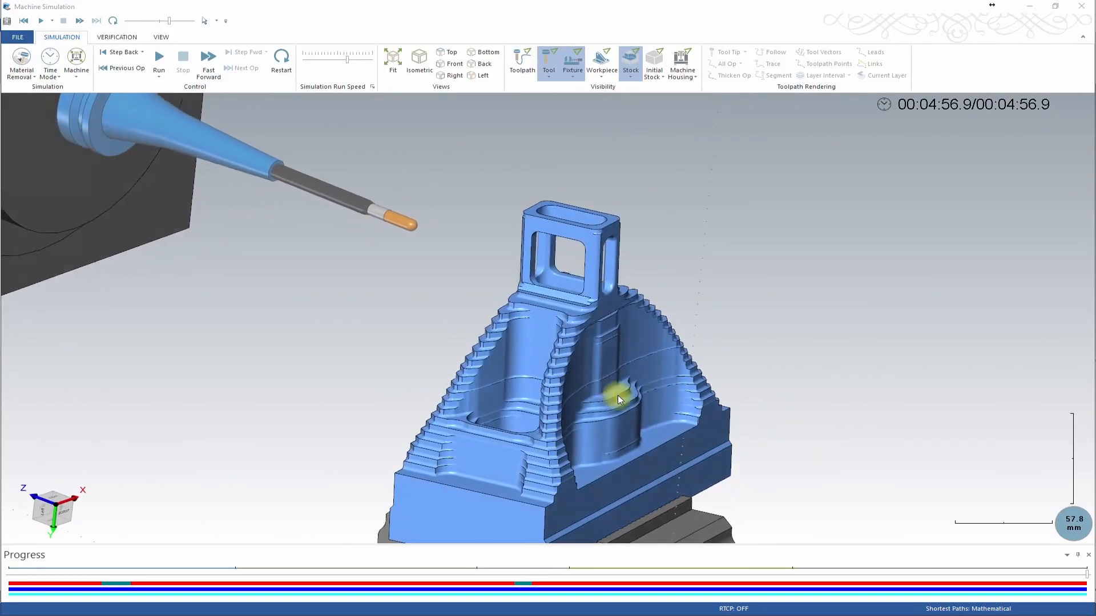
left_click(1075, 6)
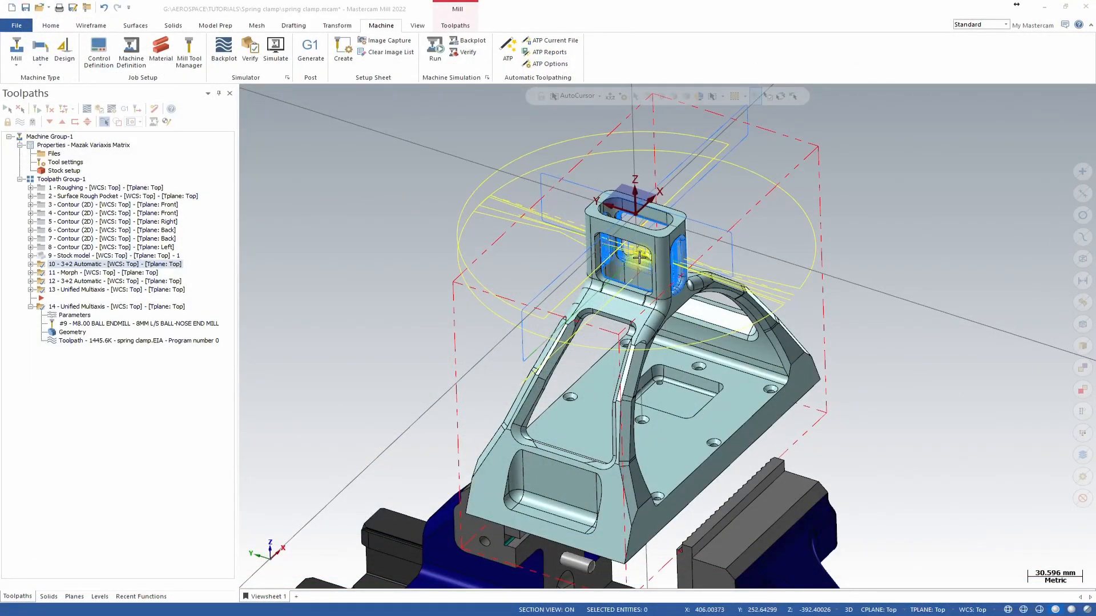
scroll(639, 259, "up", 3)
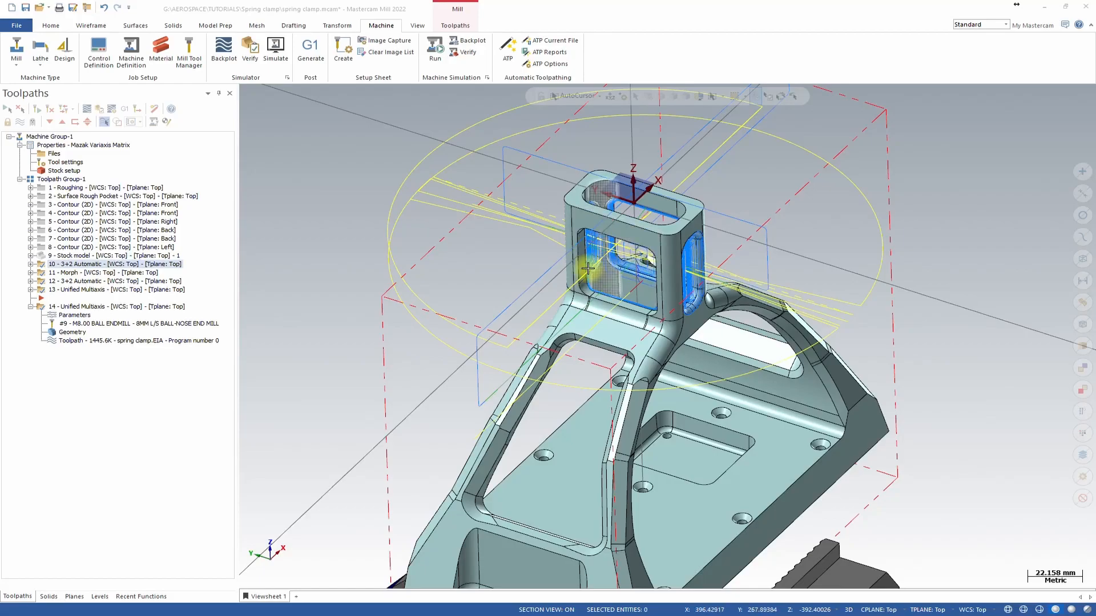